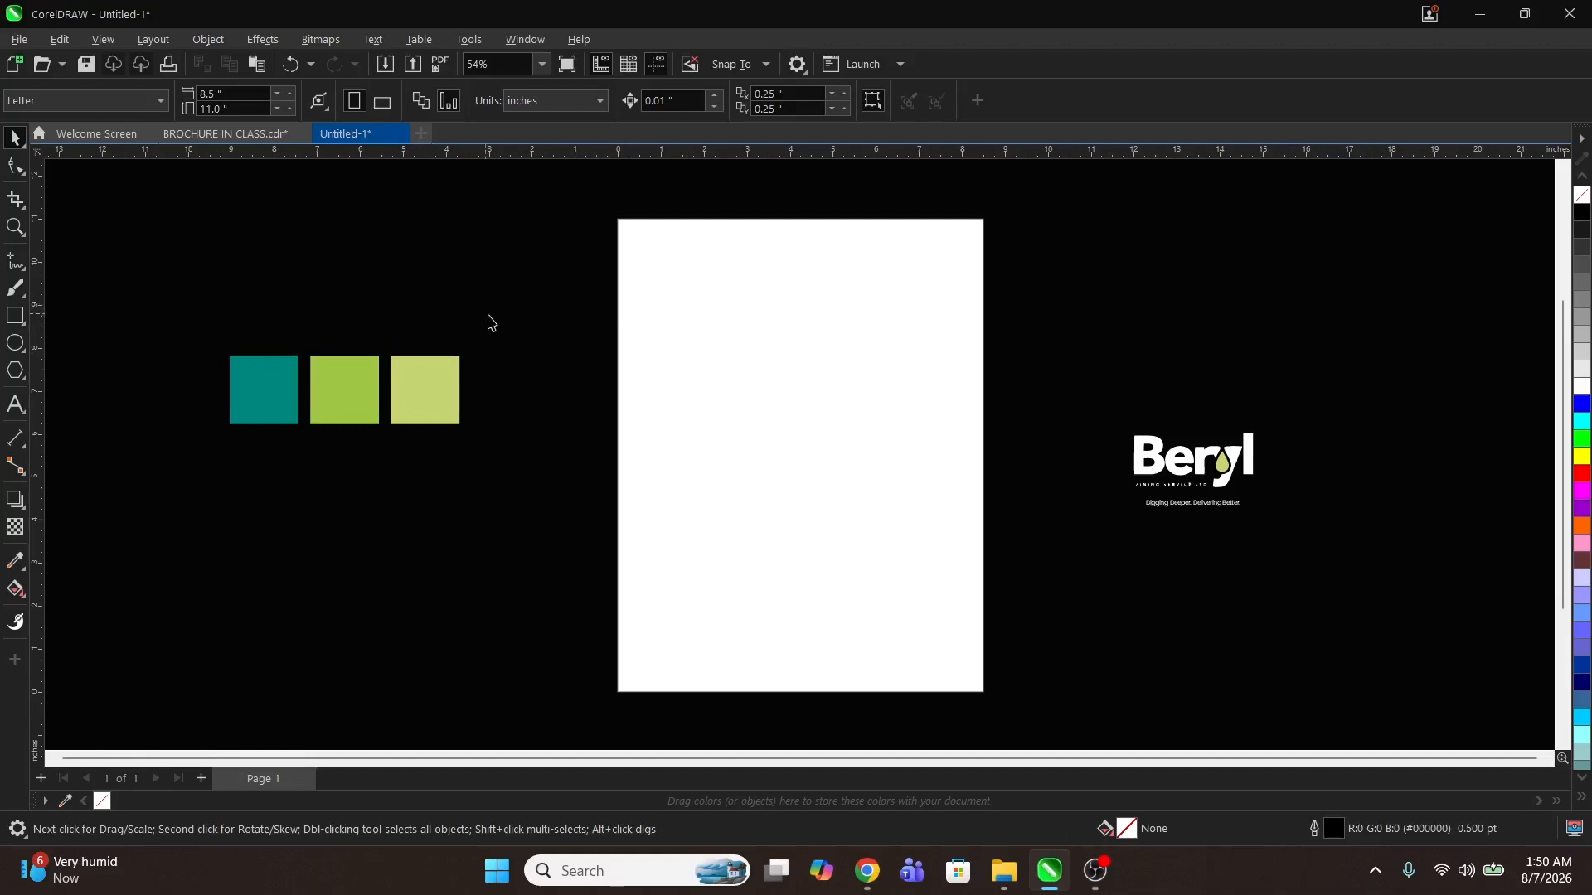
Step: Set the page size to A3 in landscape orientation
left_click(119, 96)
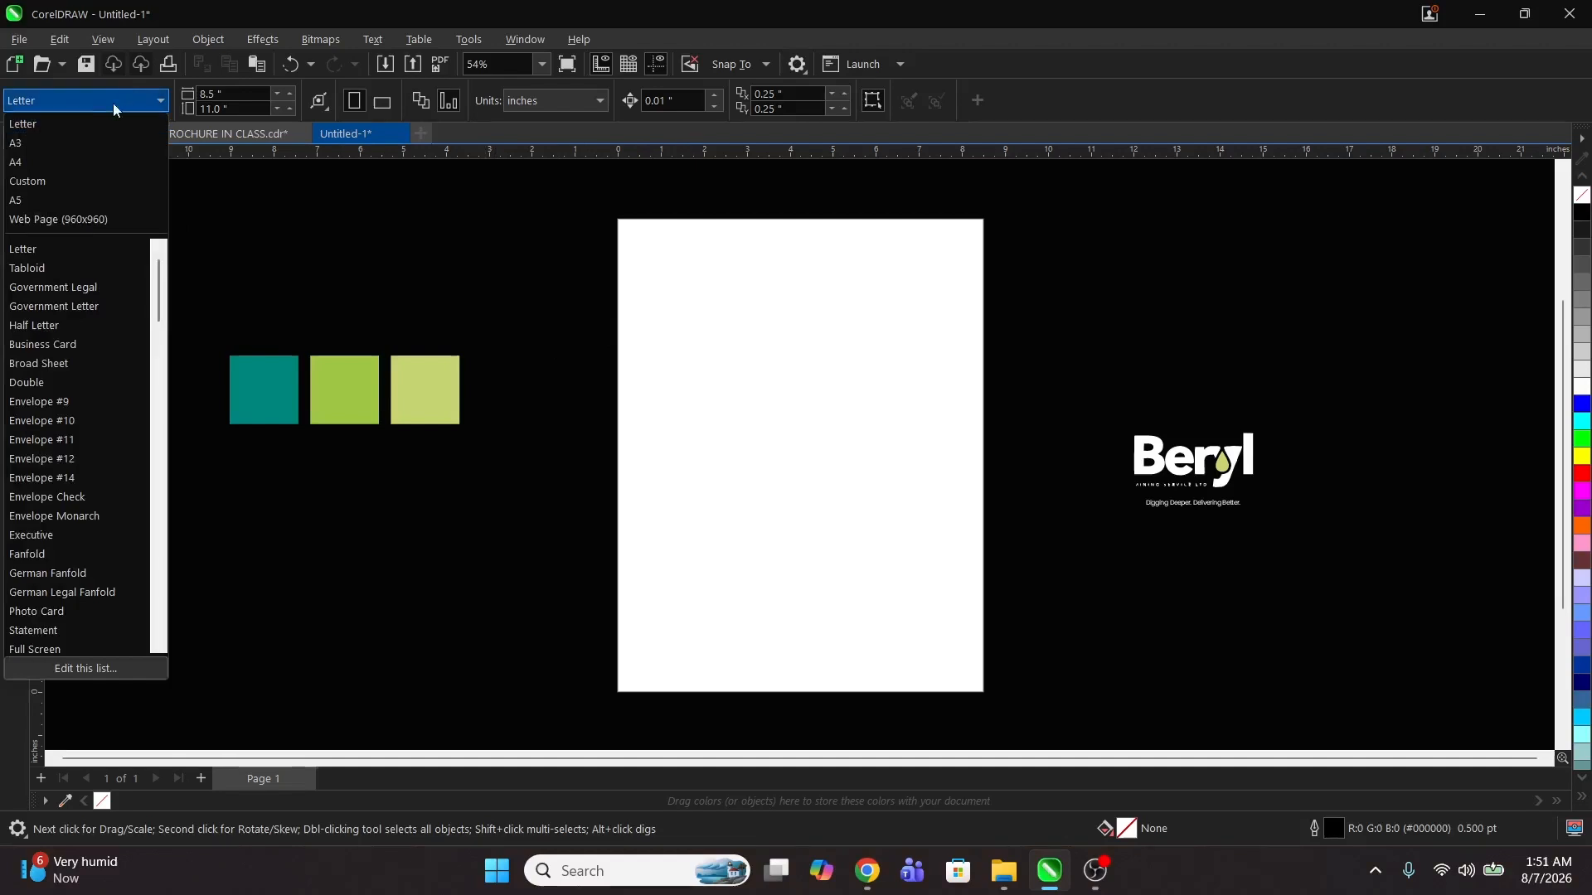
left_click(42, 148)
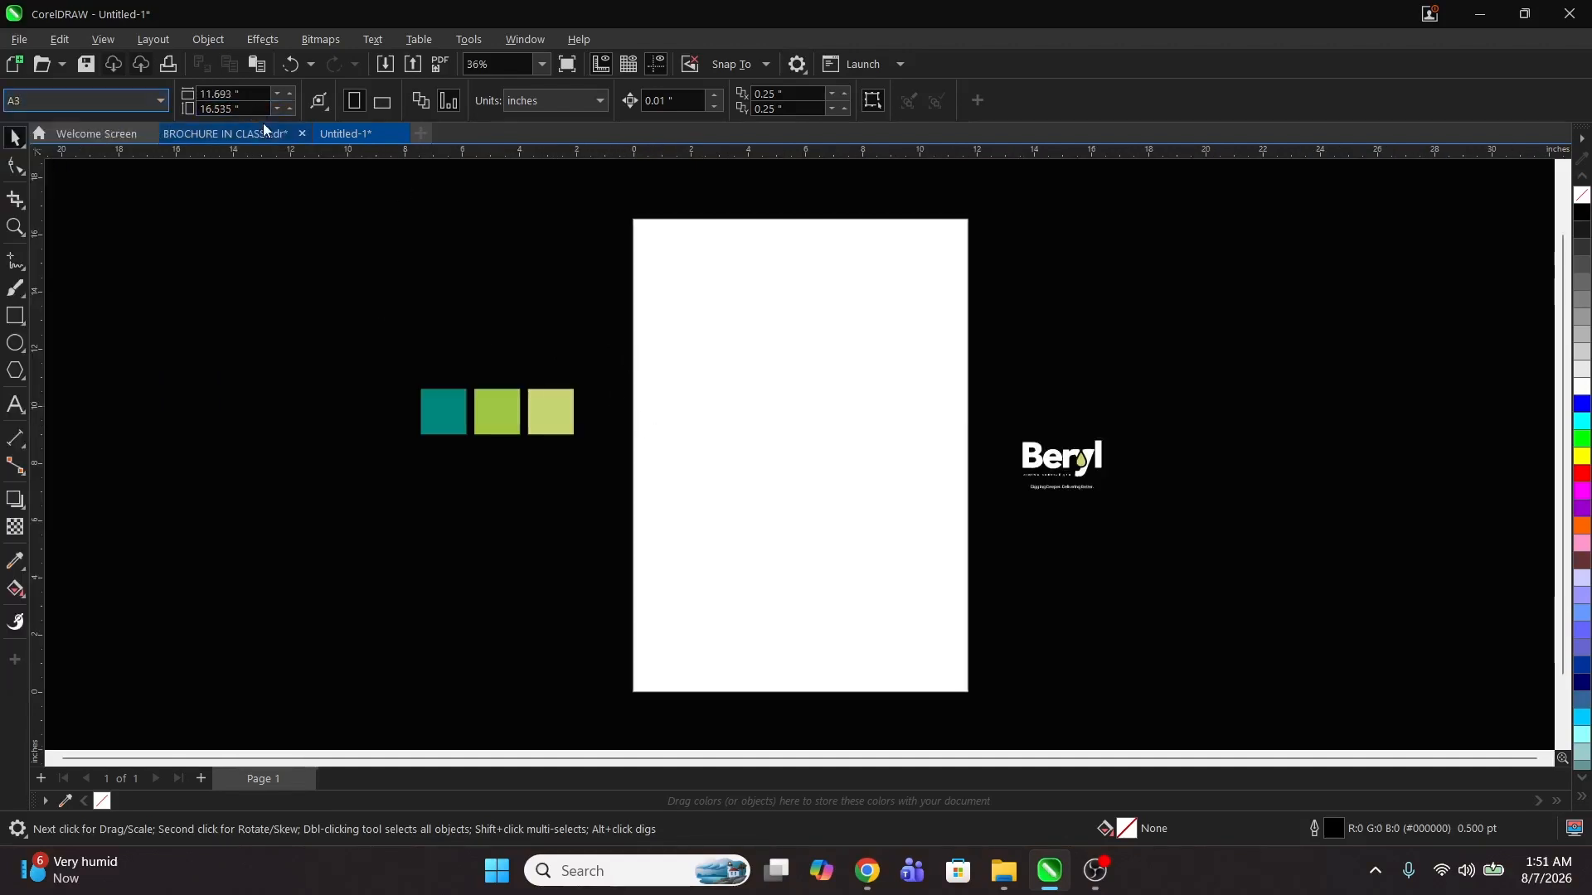
left_click(383, 101)
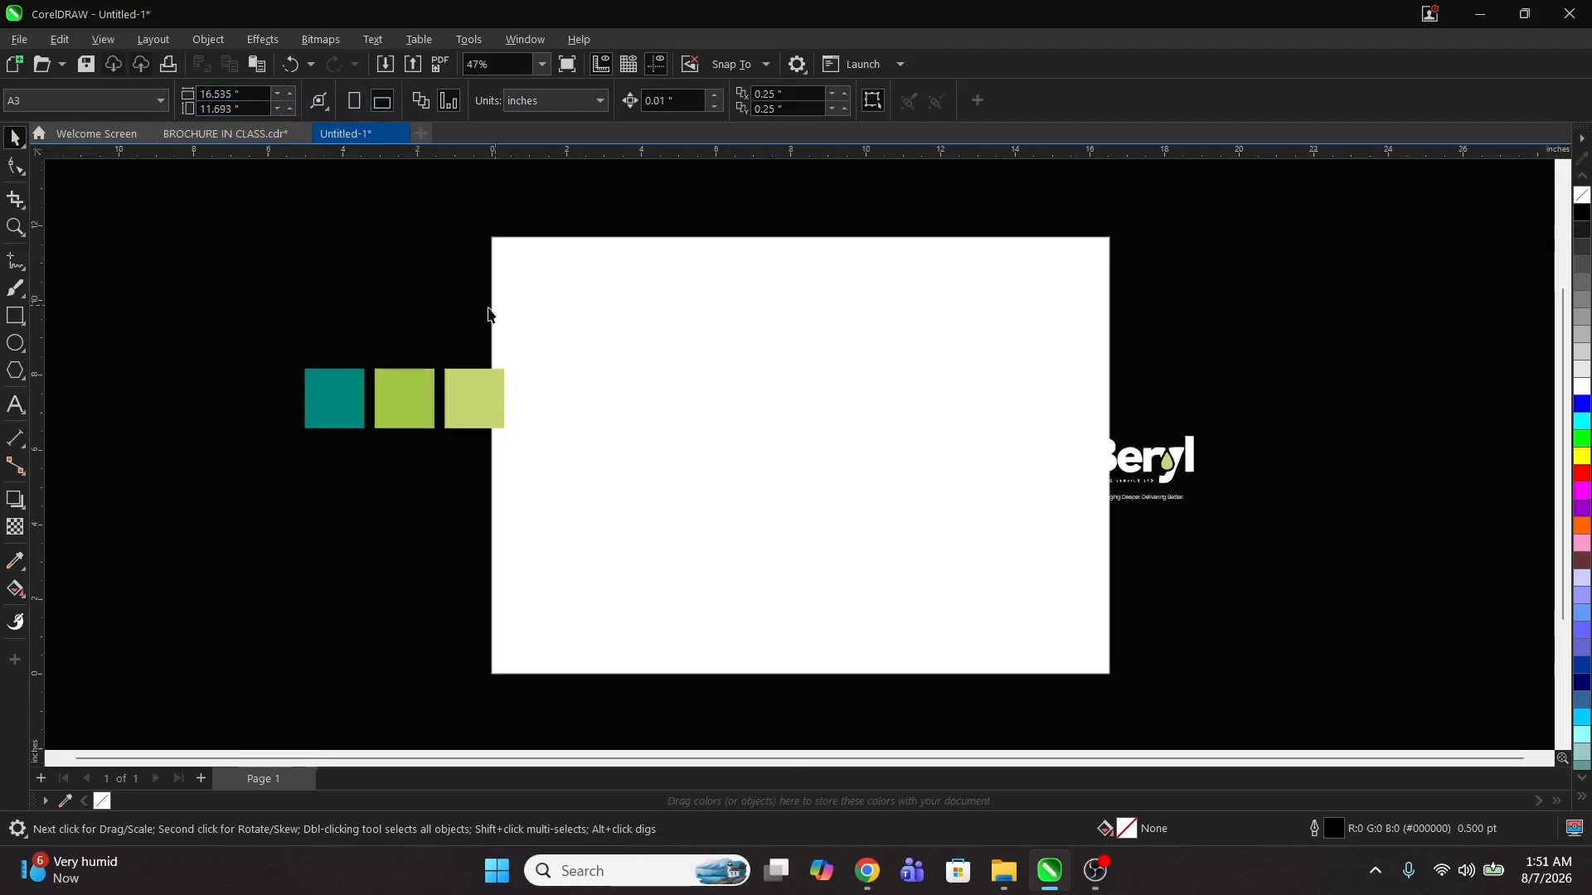
Step: Move the three colour swatches and the Beryl logo off the page edges to either side
left_click_drag(227, 304, 624, 486)
left_click_drag(491, 400, 370, 400)
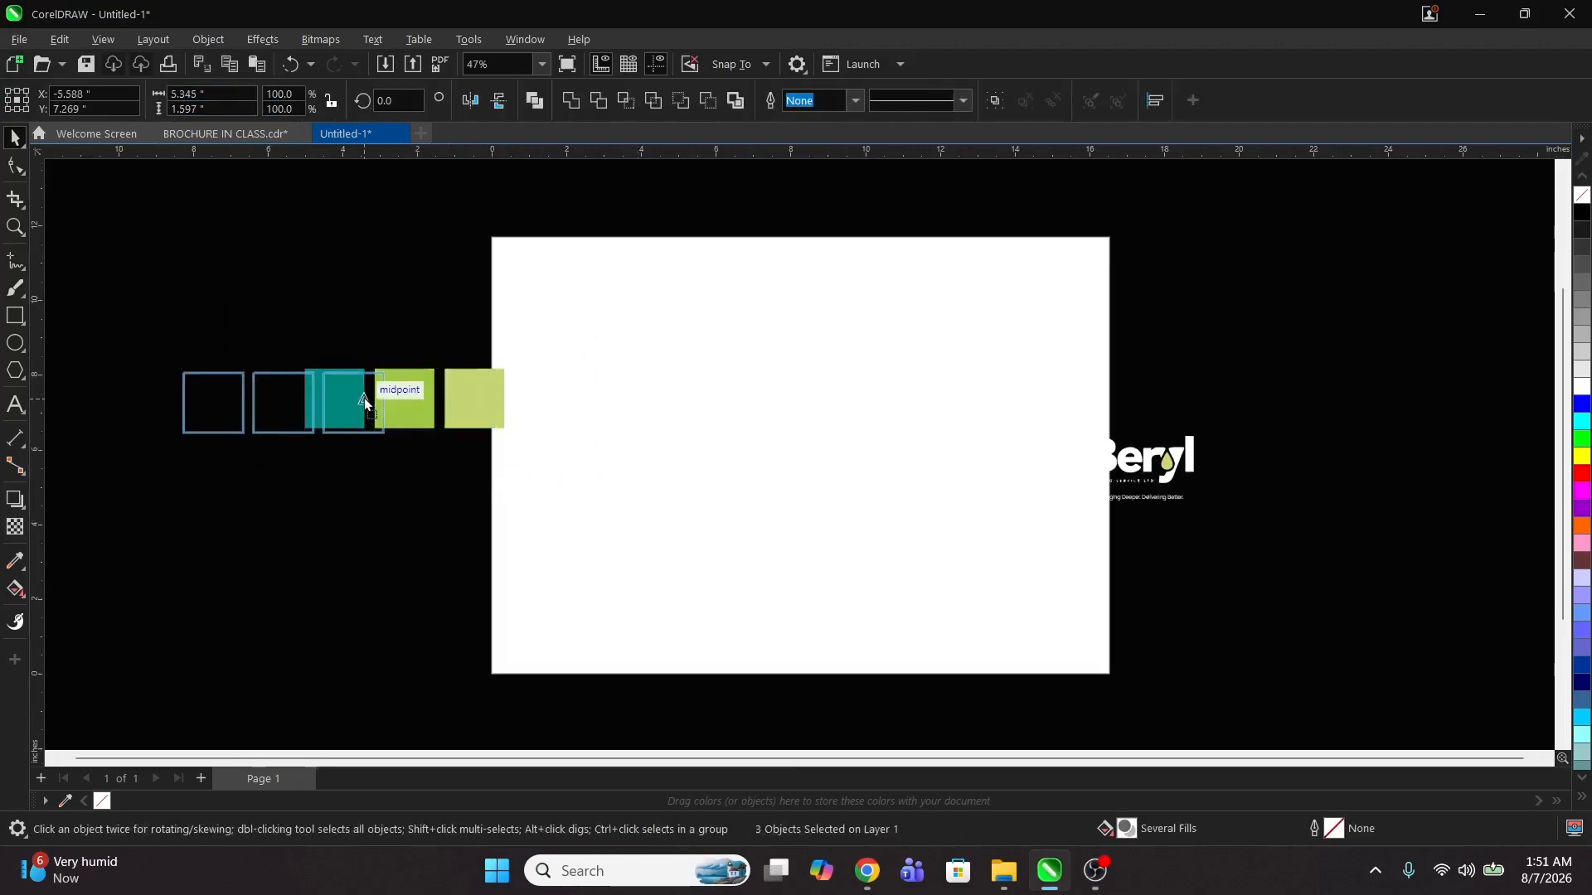
left_click_drag(903, 397, 1376, 572)
left_click_drag(1172, 455, 1264, 454)
left_click(1020, 403)
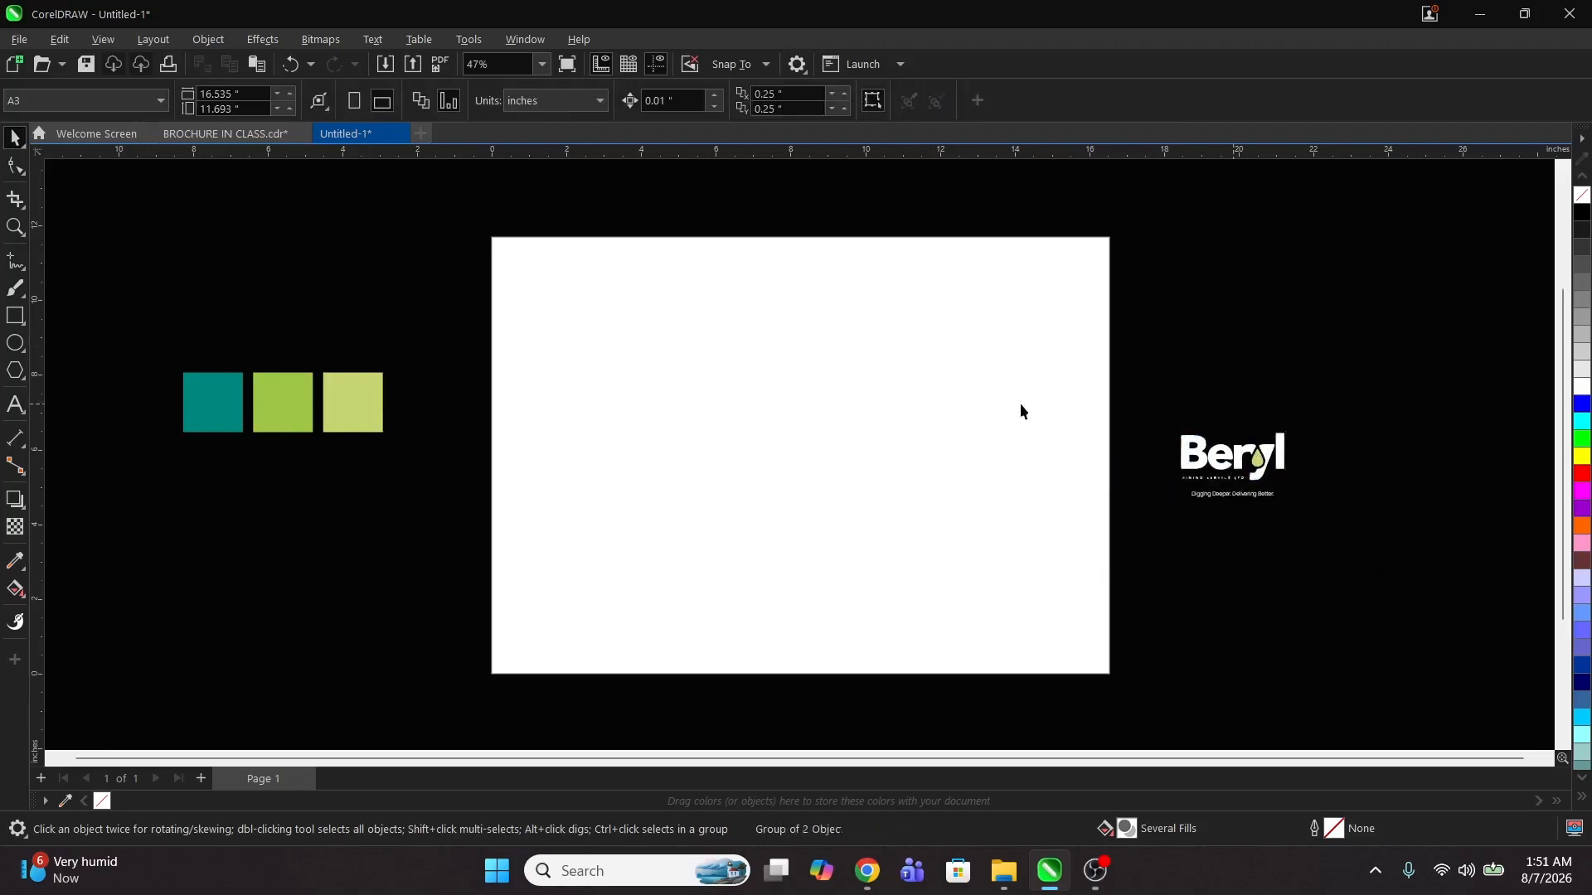
Step: Create a page-sized frame rectangle, narrow it to about 4.6 inches at the left, and mirror a copy beside it
double_click(12, 320)
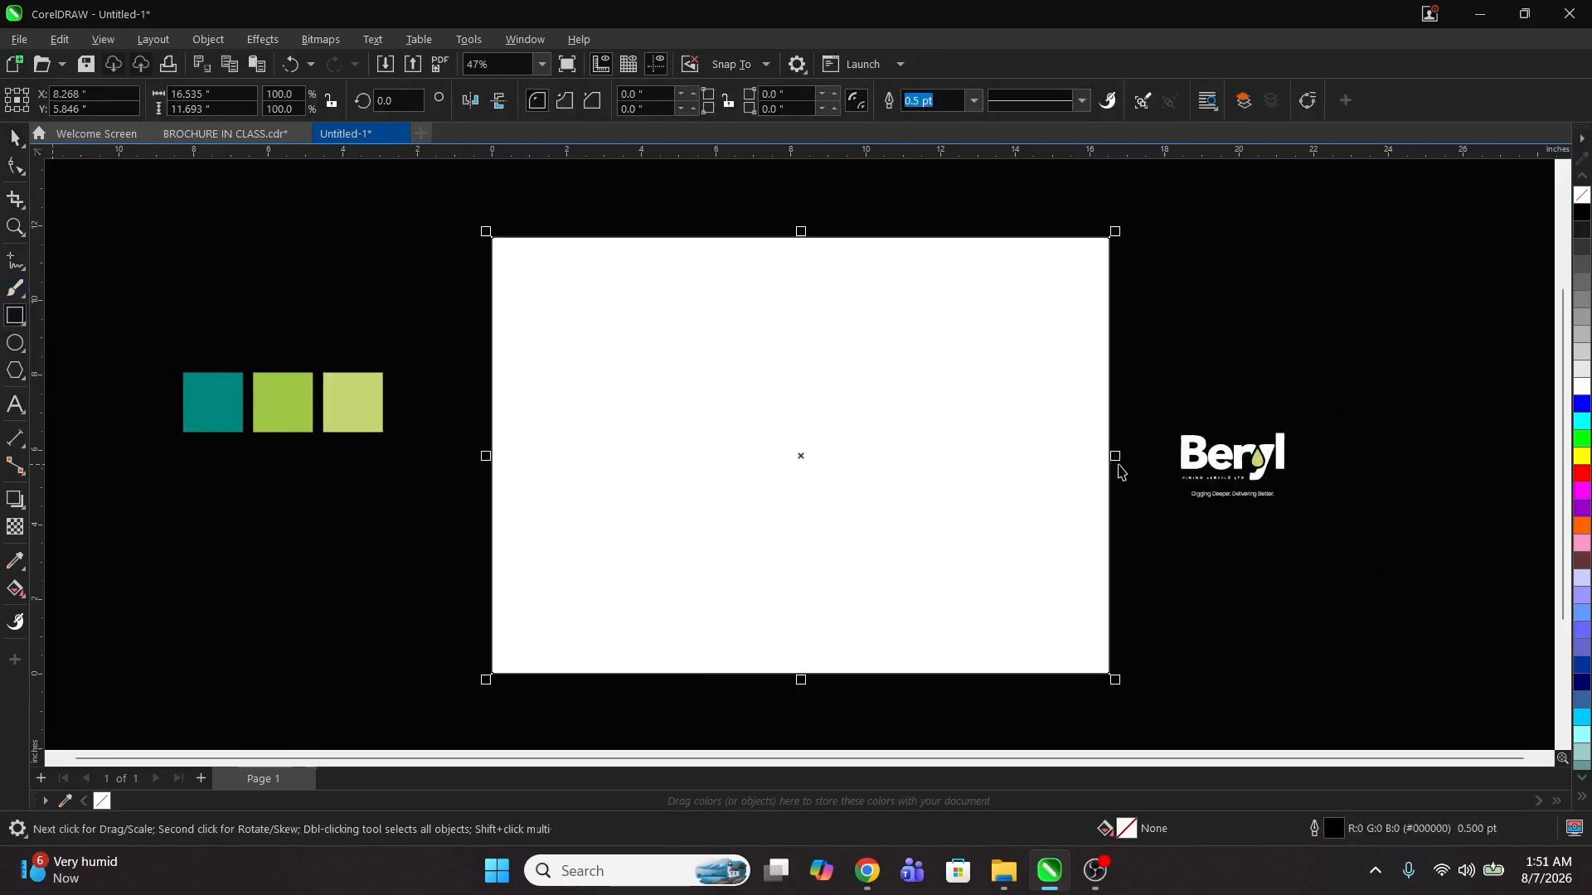
left_click_drag(1116, 457, 671, 457)
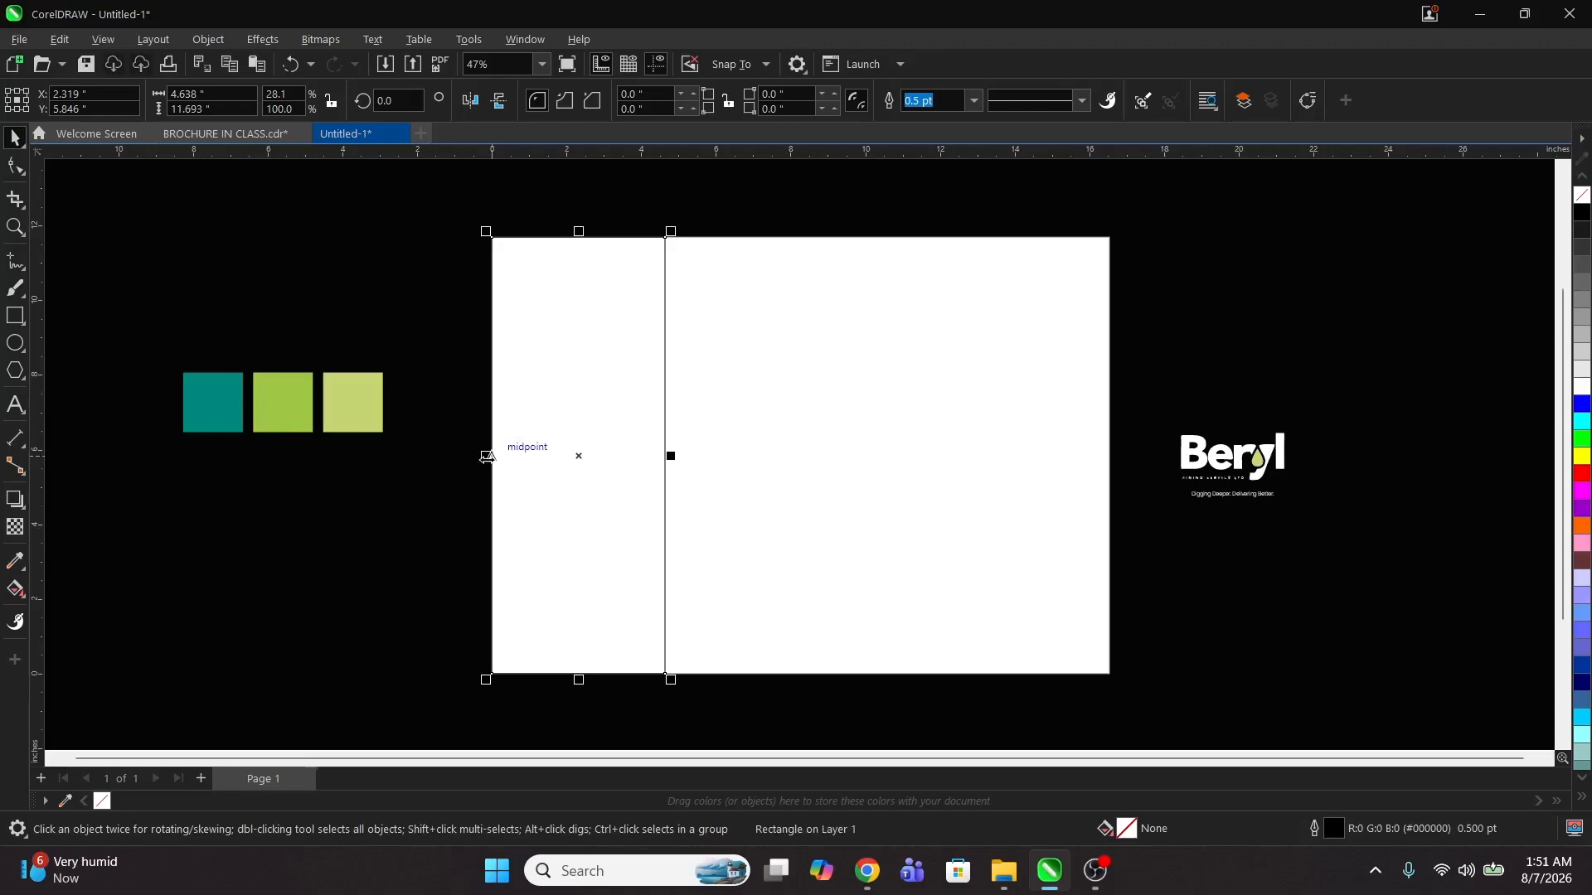
left_click_drag(487, 456, 772, 455)
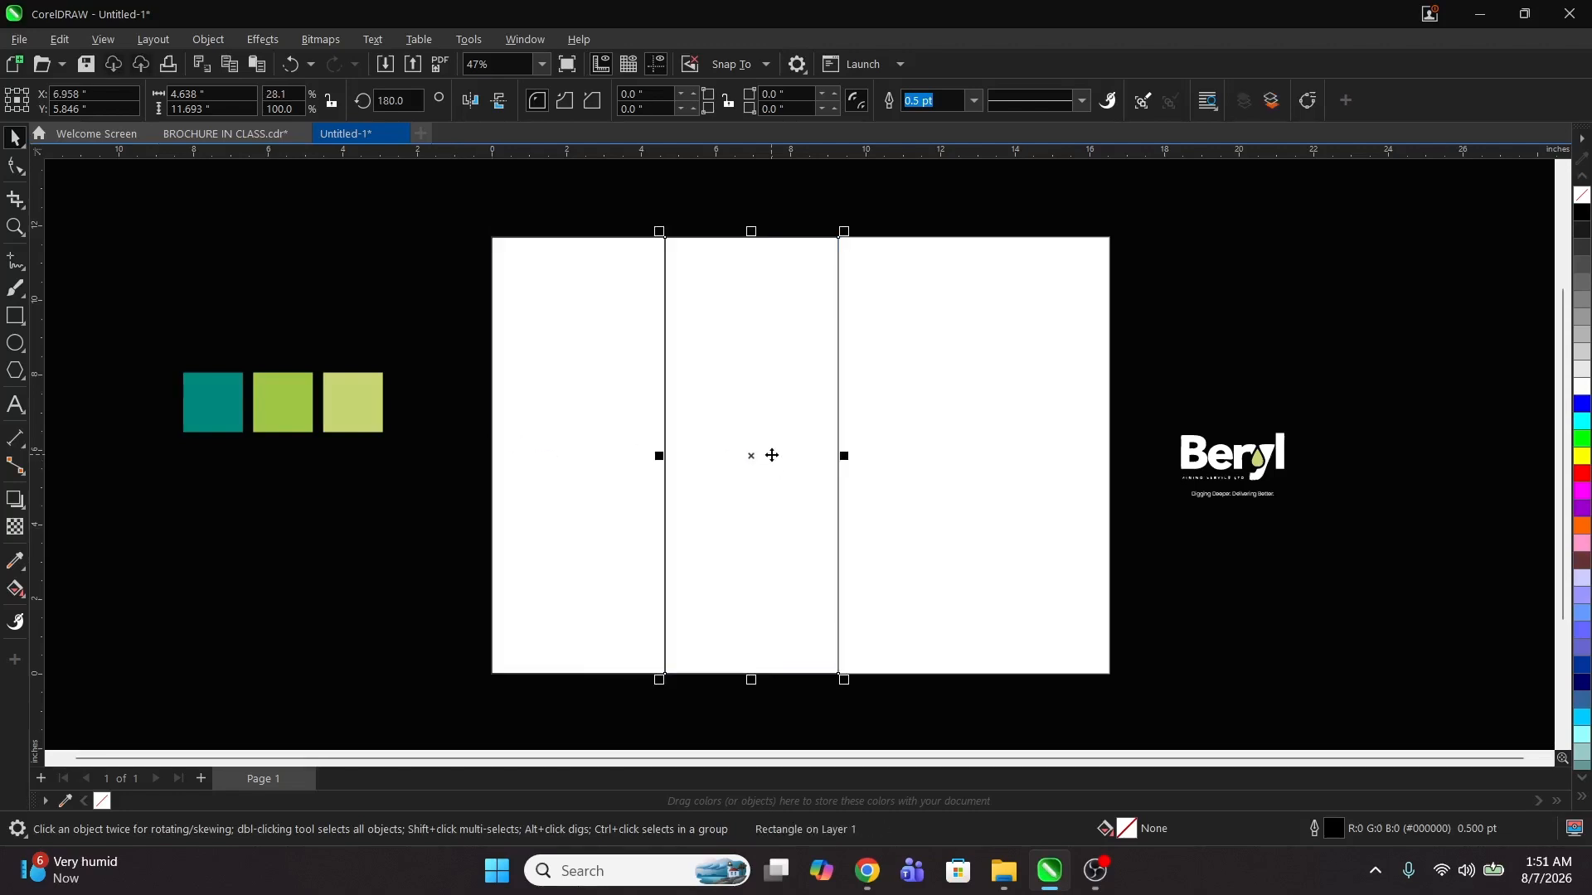
Step: Select both panels and stretch them together to span the full page width as two equal halves of about 8.28 inches
left_click(377, 426)
left_click(742, 455)
left_click(566, 456)
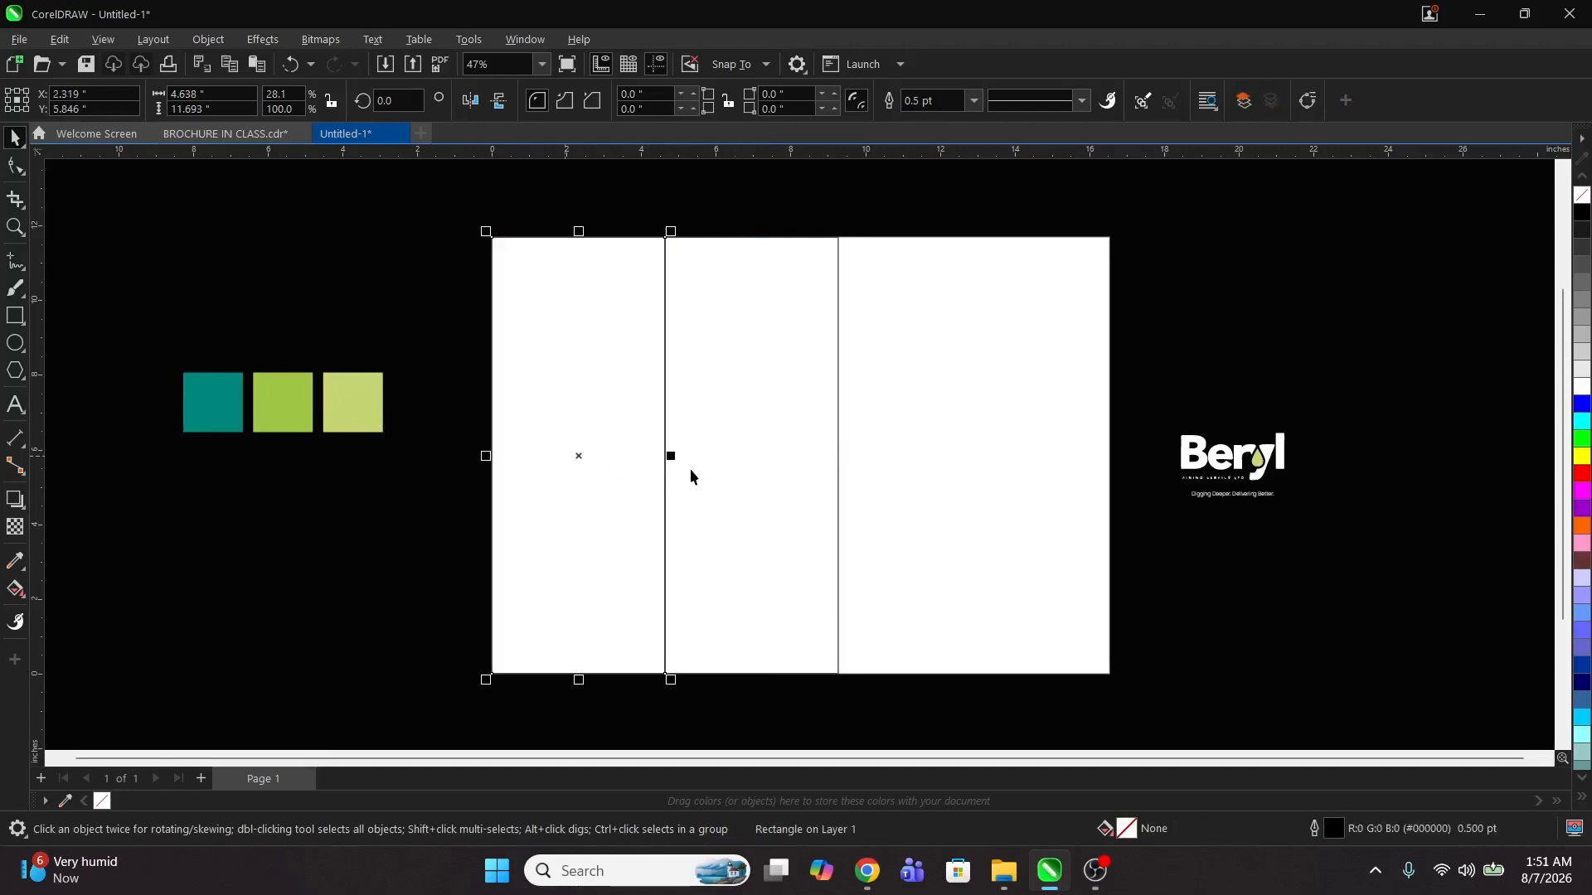
left_click(691, 475)
left_click(569, 459)
left_click(697, 473)
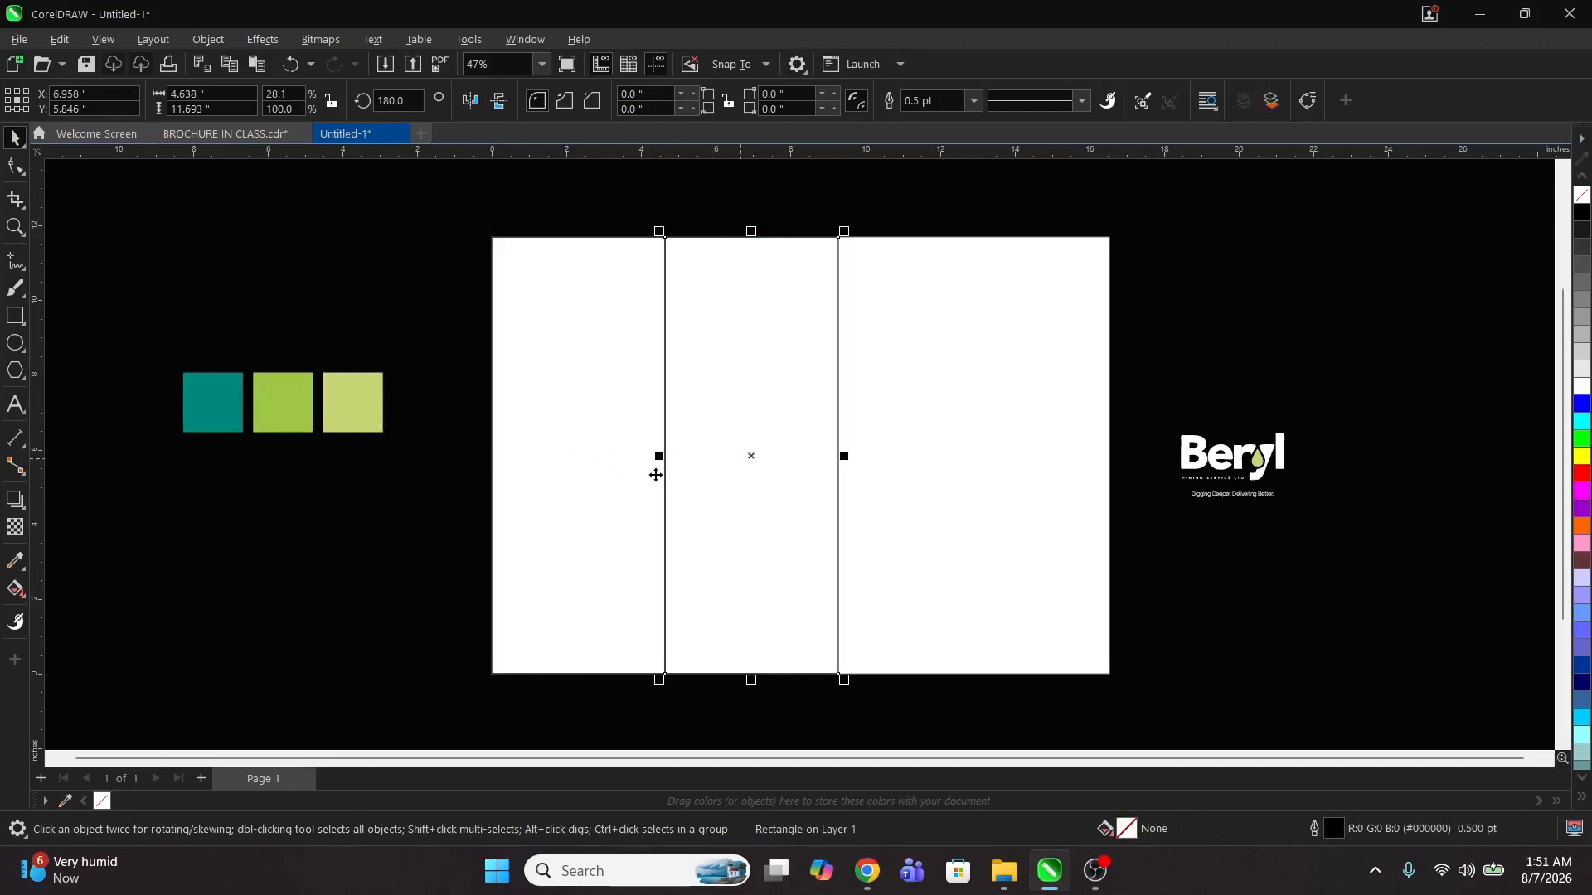
left_click(571, 459, "shift")
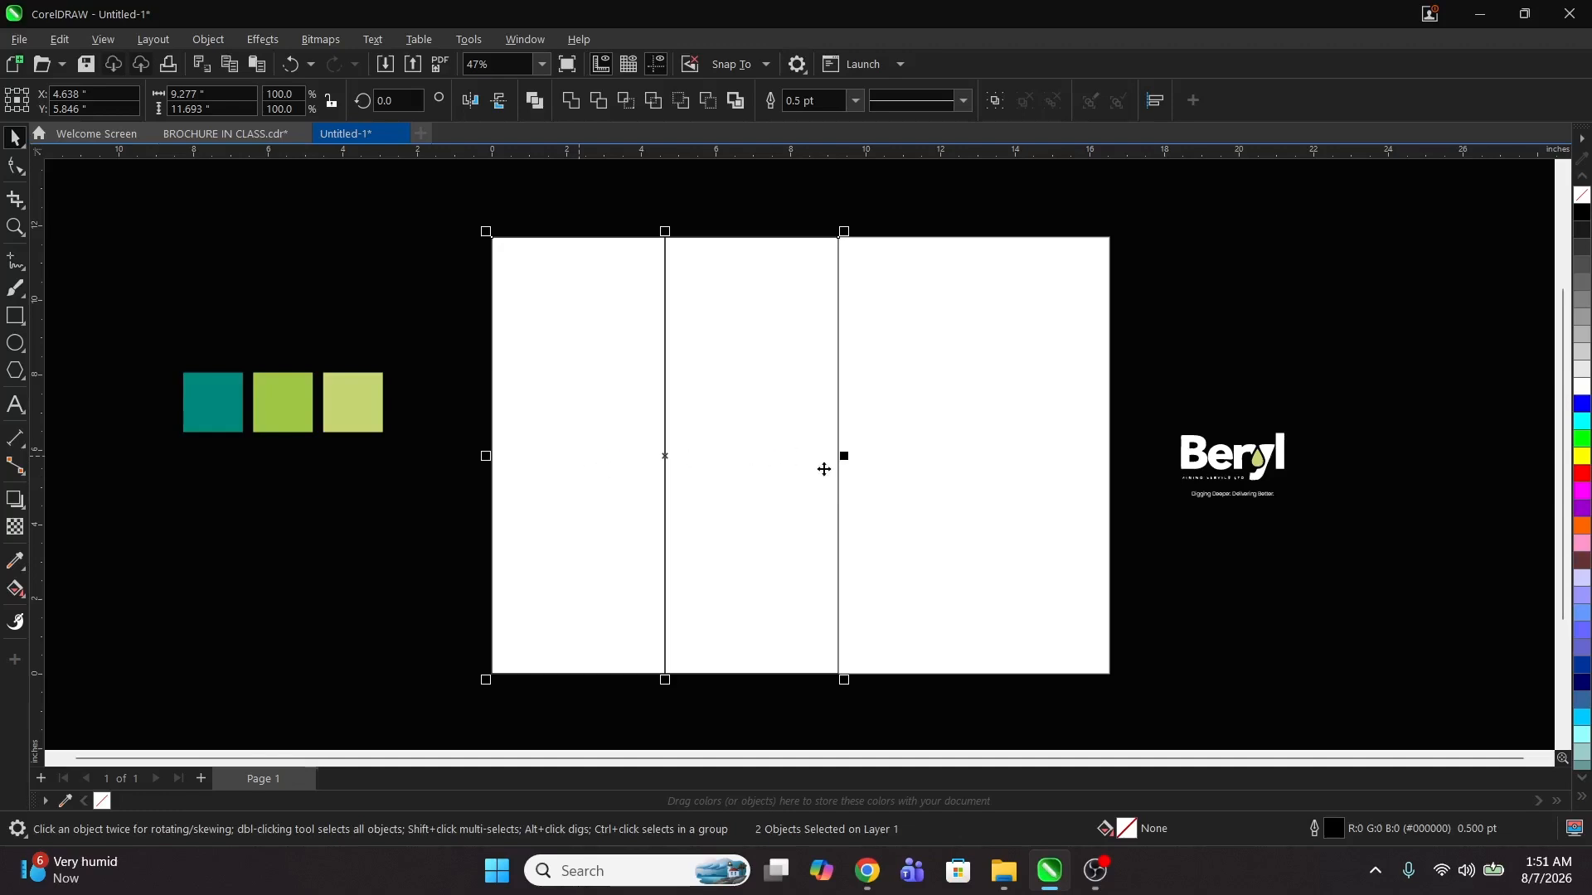
left_click_drag(844, 457, 1119, 493)
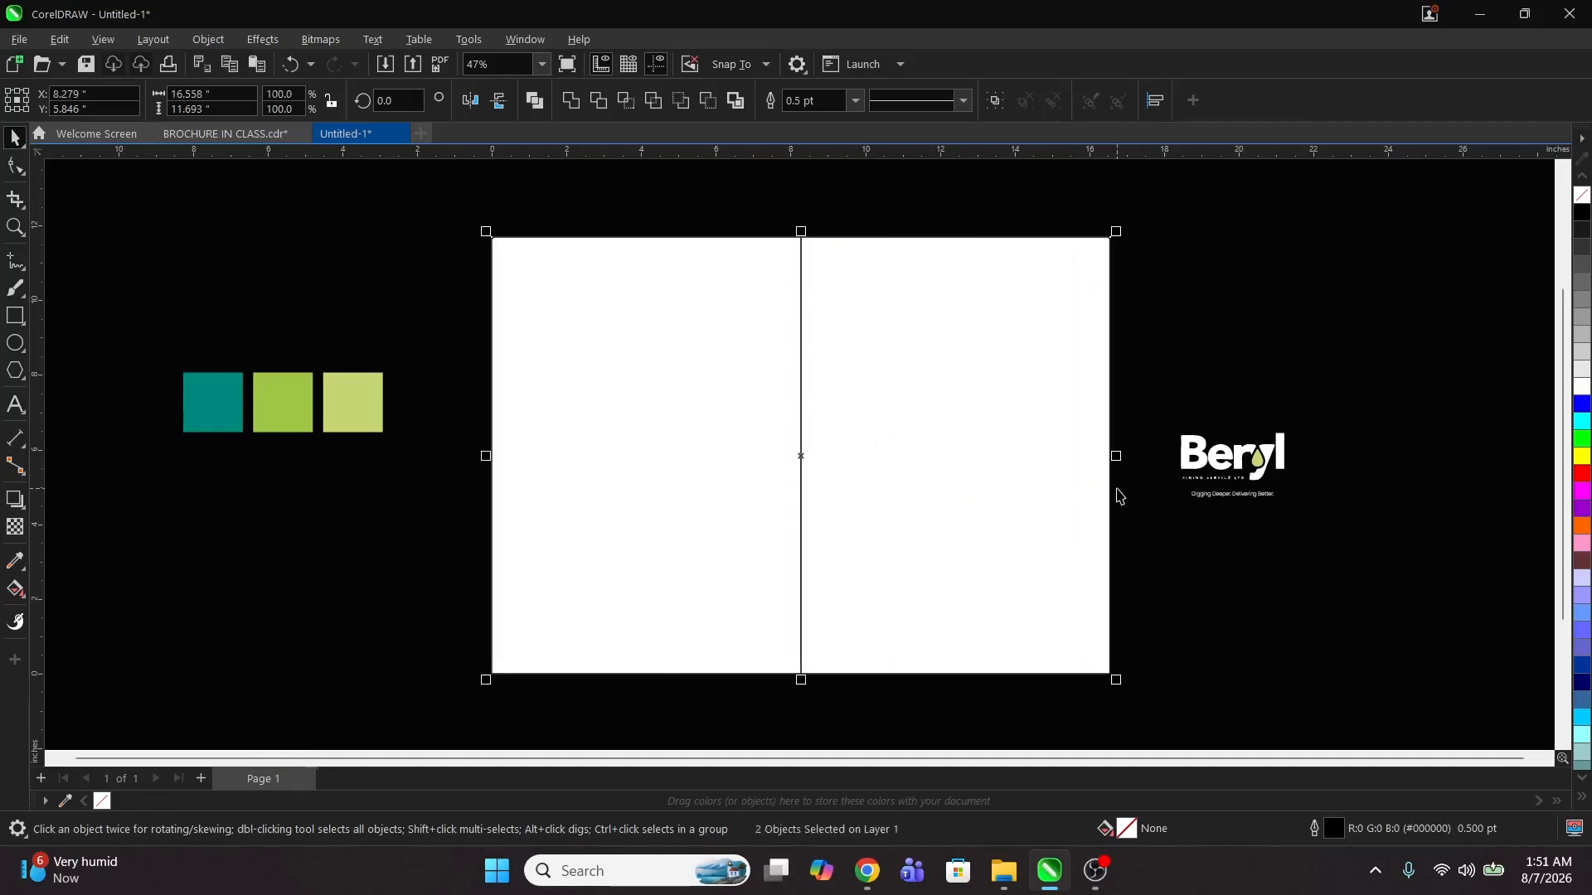
Step: Select each half panel in turn to check its size and position
left_click(1126, 502)
left_click(628, 464)
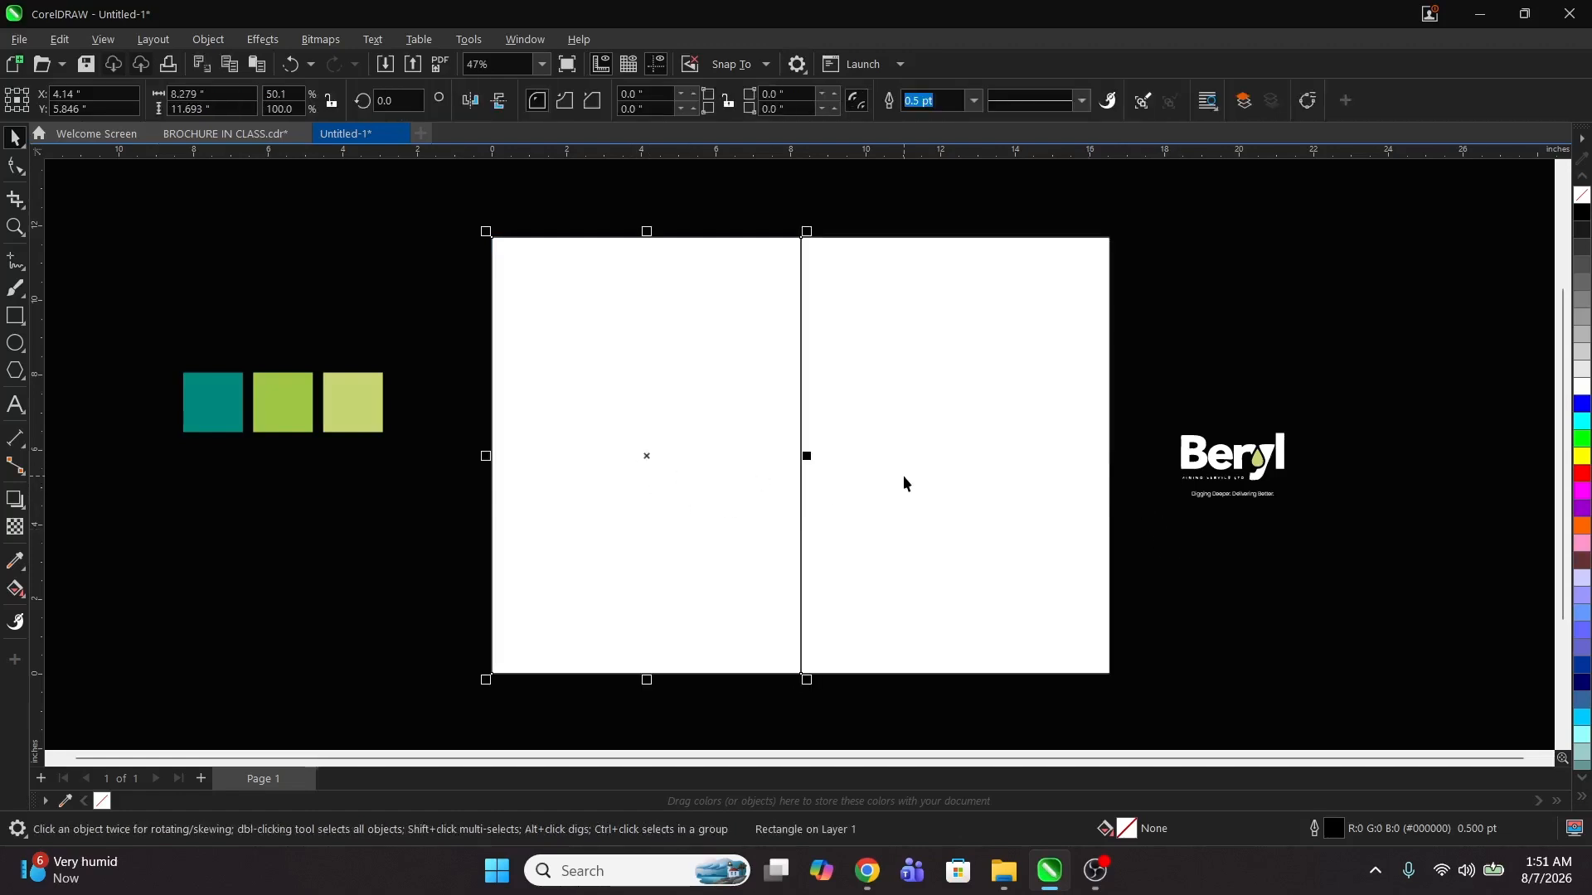
left_click(903, 475)
left_click(635, 436)
left_click(937, 490)
left_click(639, 433)
left_click(919, 478)
left_click(595, 407)
left_click(893, 447)
left_click(556, 426)
left_click(896, 461)
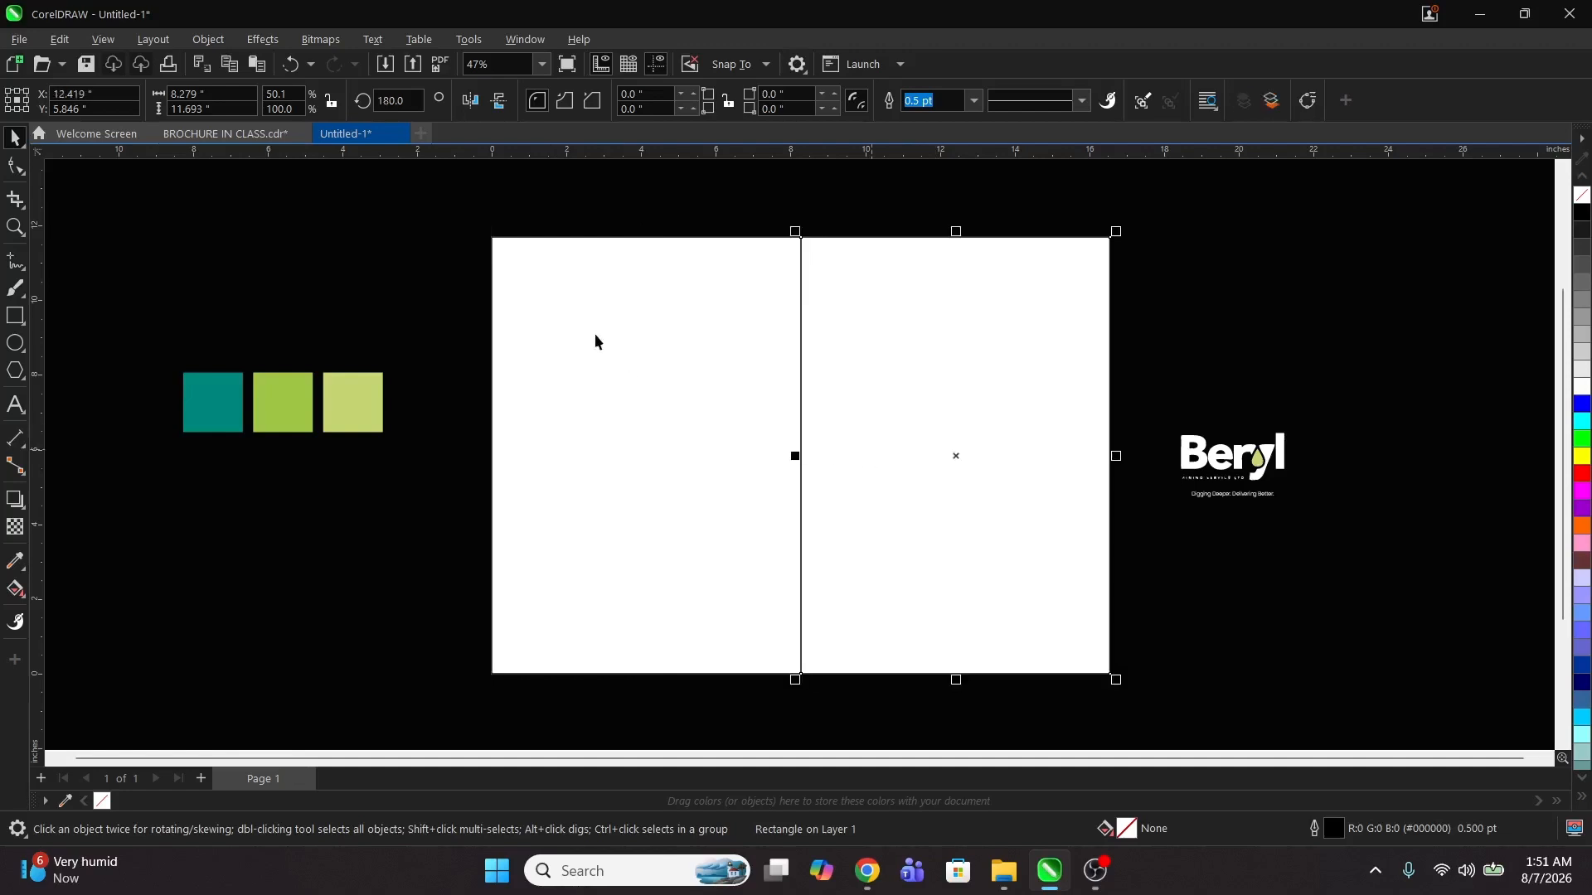
key("z")
left_click_drag(474, 228, 1129, 690)
key("space")
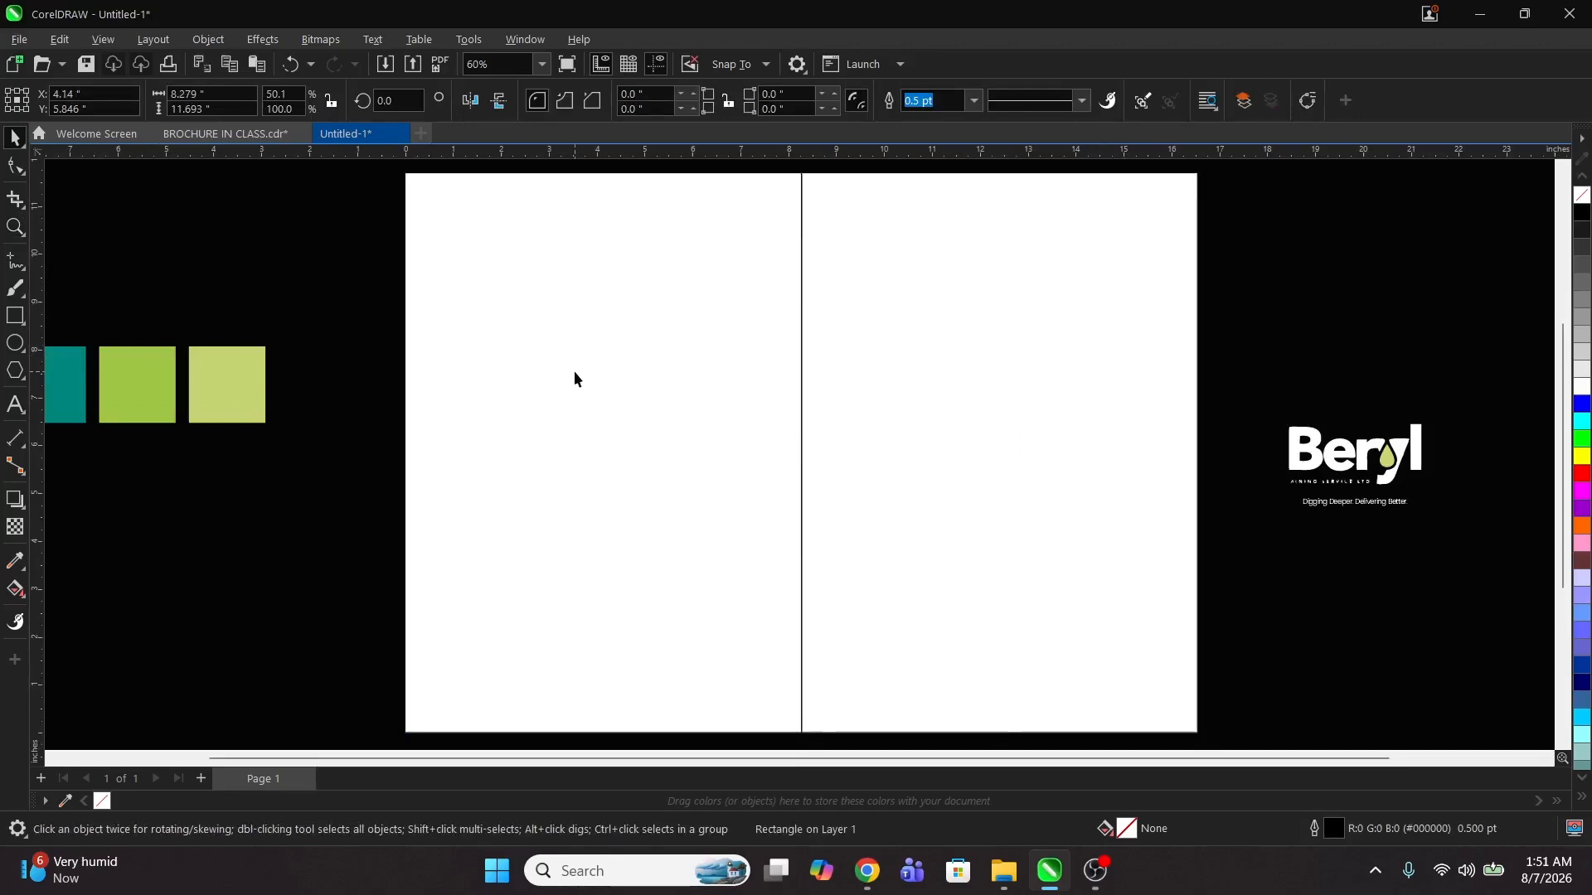
left_click_drag(605, 409, 551, 426)
key("ctrl+z")
left_click(1329, 288)
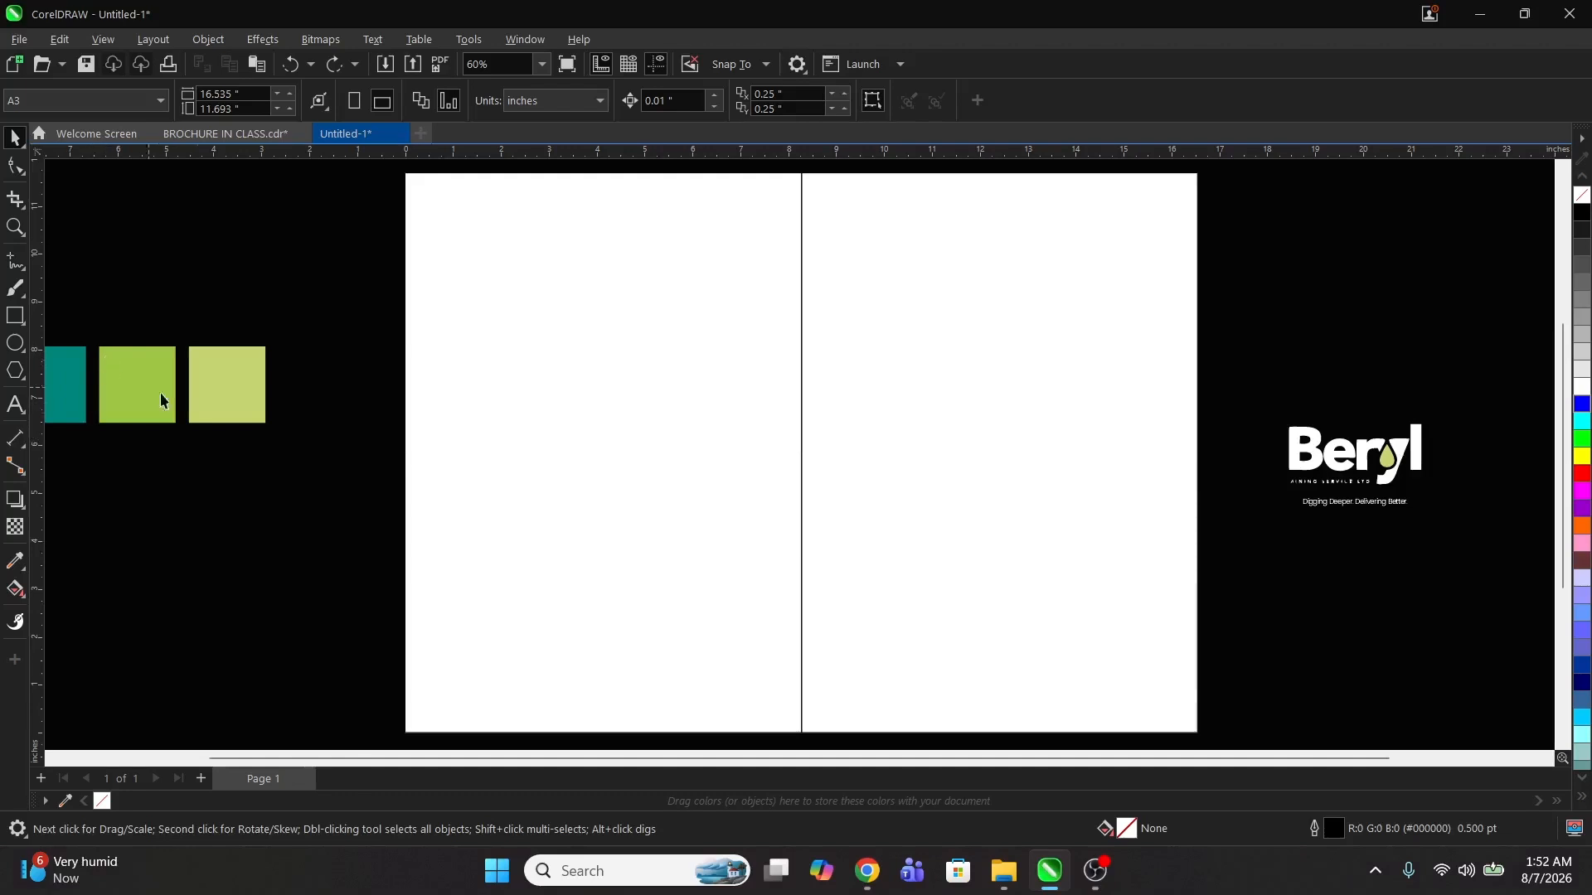
Step: Draw a small square on the left panel and set its width and height to 0.7 inches
left_click(15, 316)
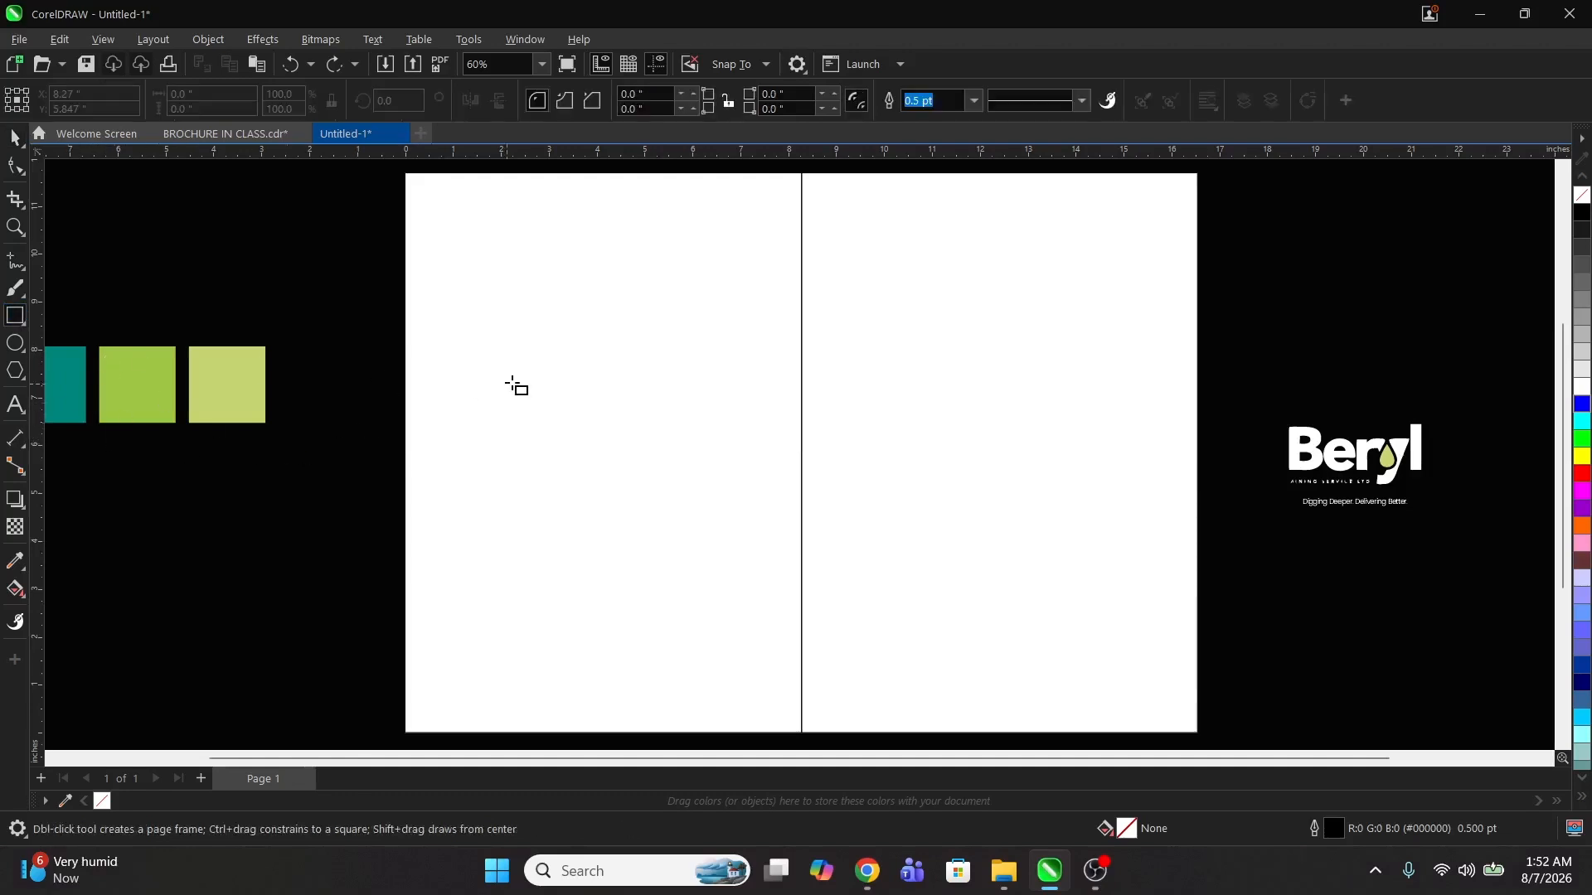
left_click_drag(486, 343, 539, 396)
key("space")
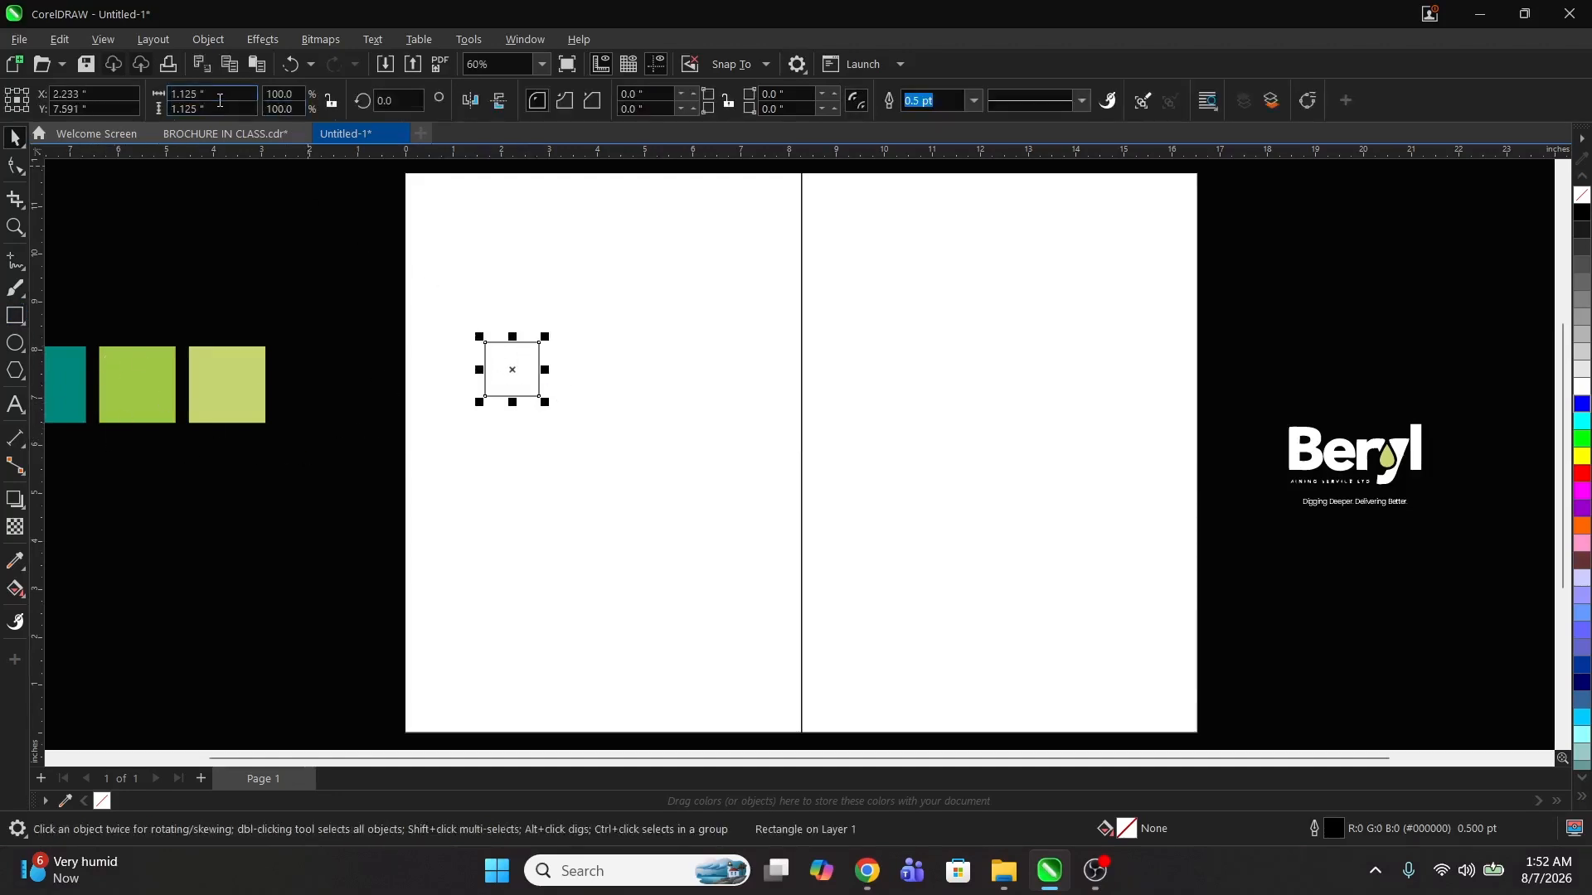
left_click_drag(219, 97, 167, 100)
type(".7")
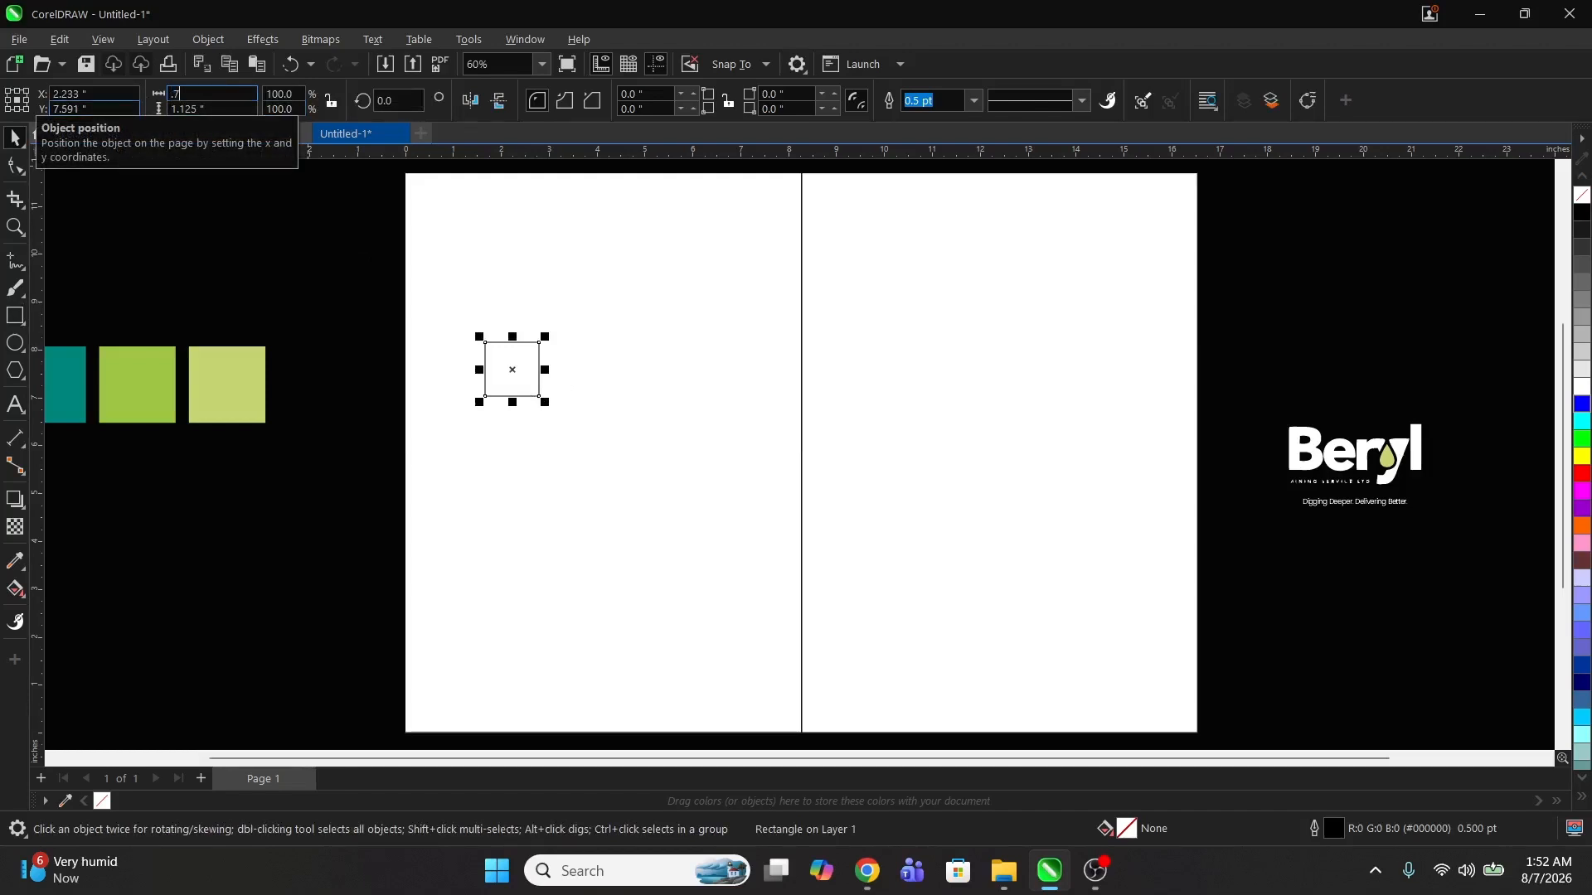
key("Tab")
type(".")
key("Return")
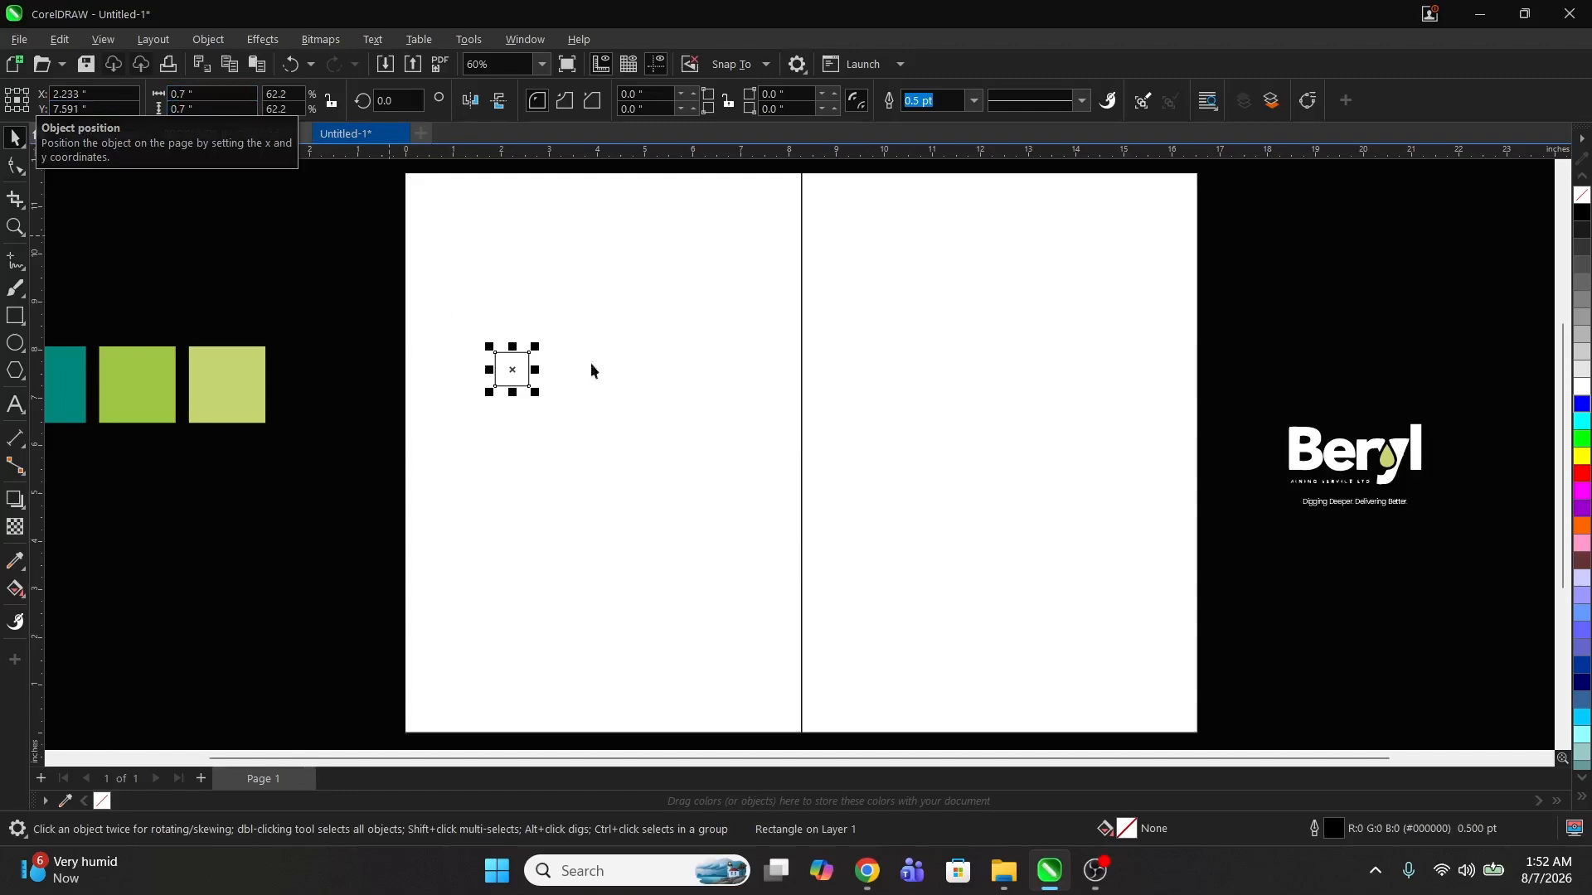
Step: Align copies of the 0.7-inch square into every corner of both panels
left_click(608, 299, "shift")
key("l")
key("t")
key("r")
left_click(454, 174)
left_click(408, 196)
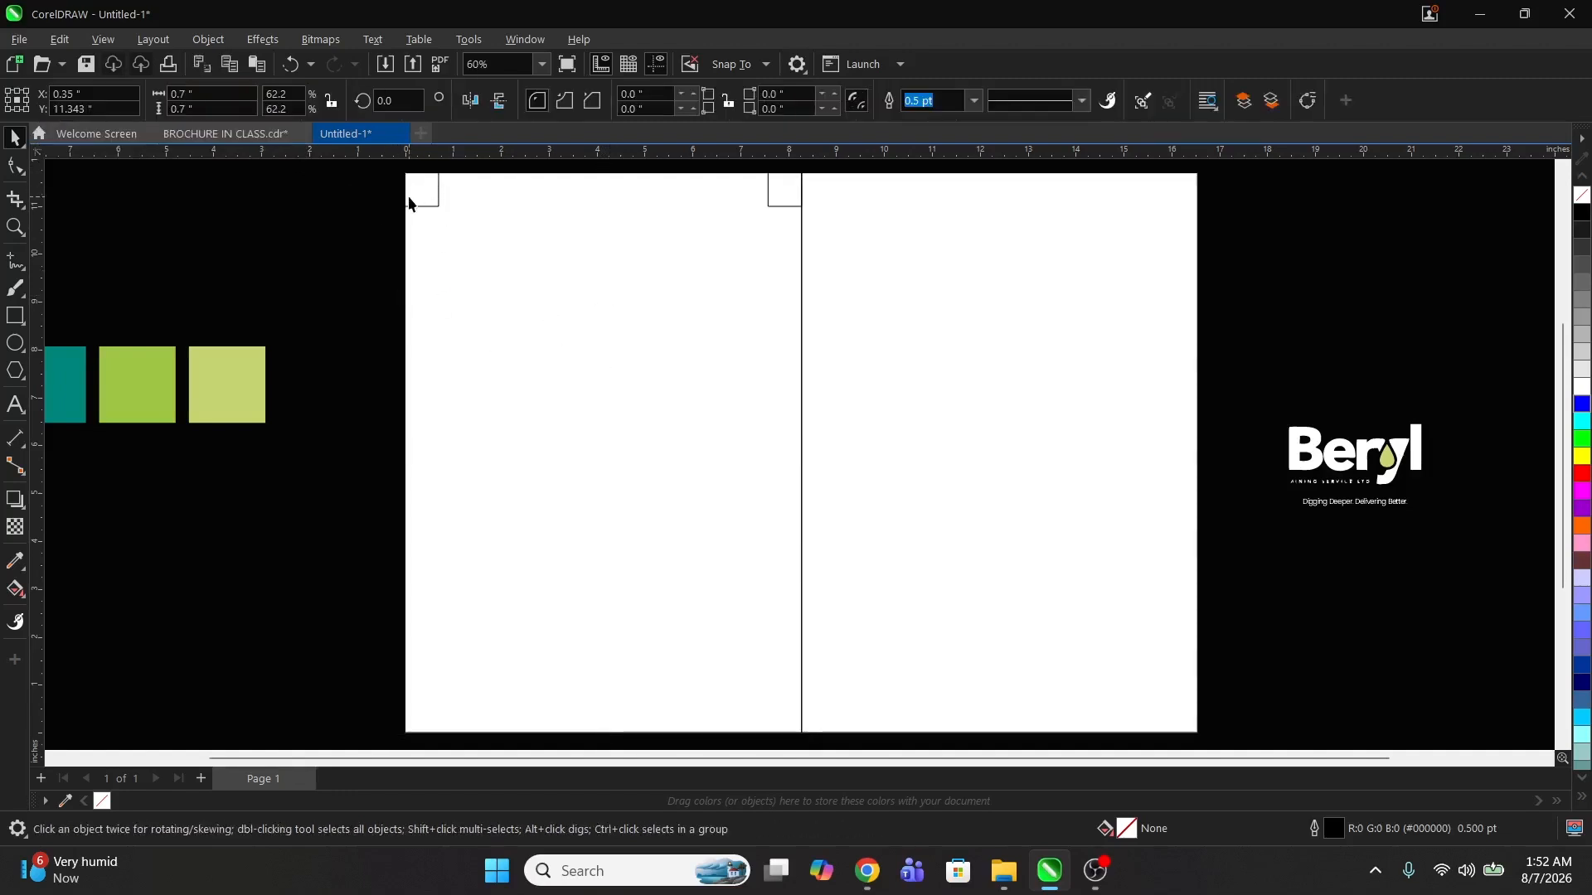
left_click(781, 202, "shift")
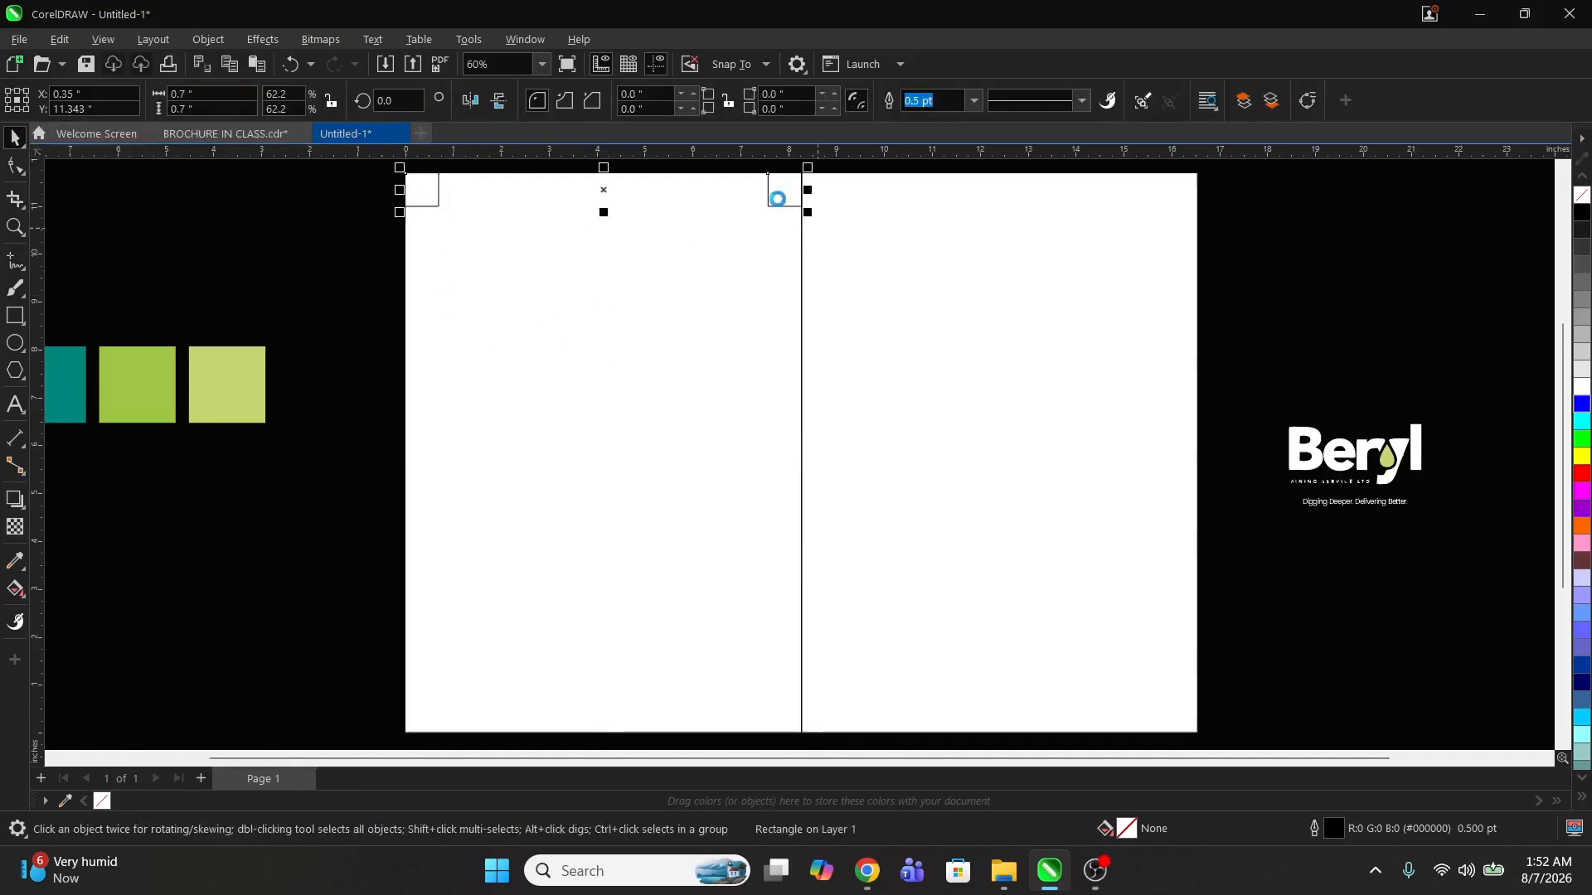
left_click(680, 379, "shift")
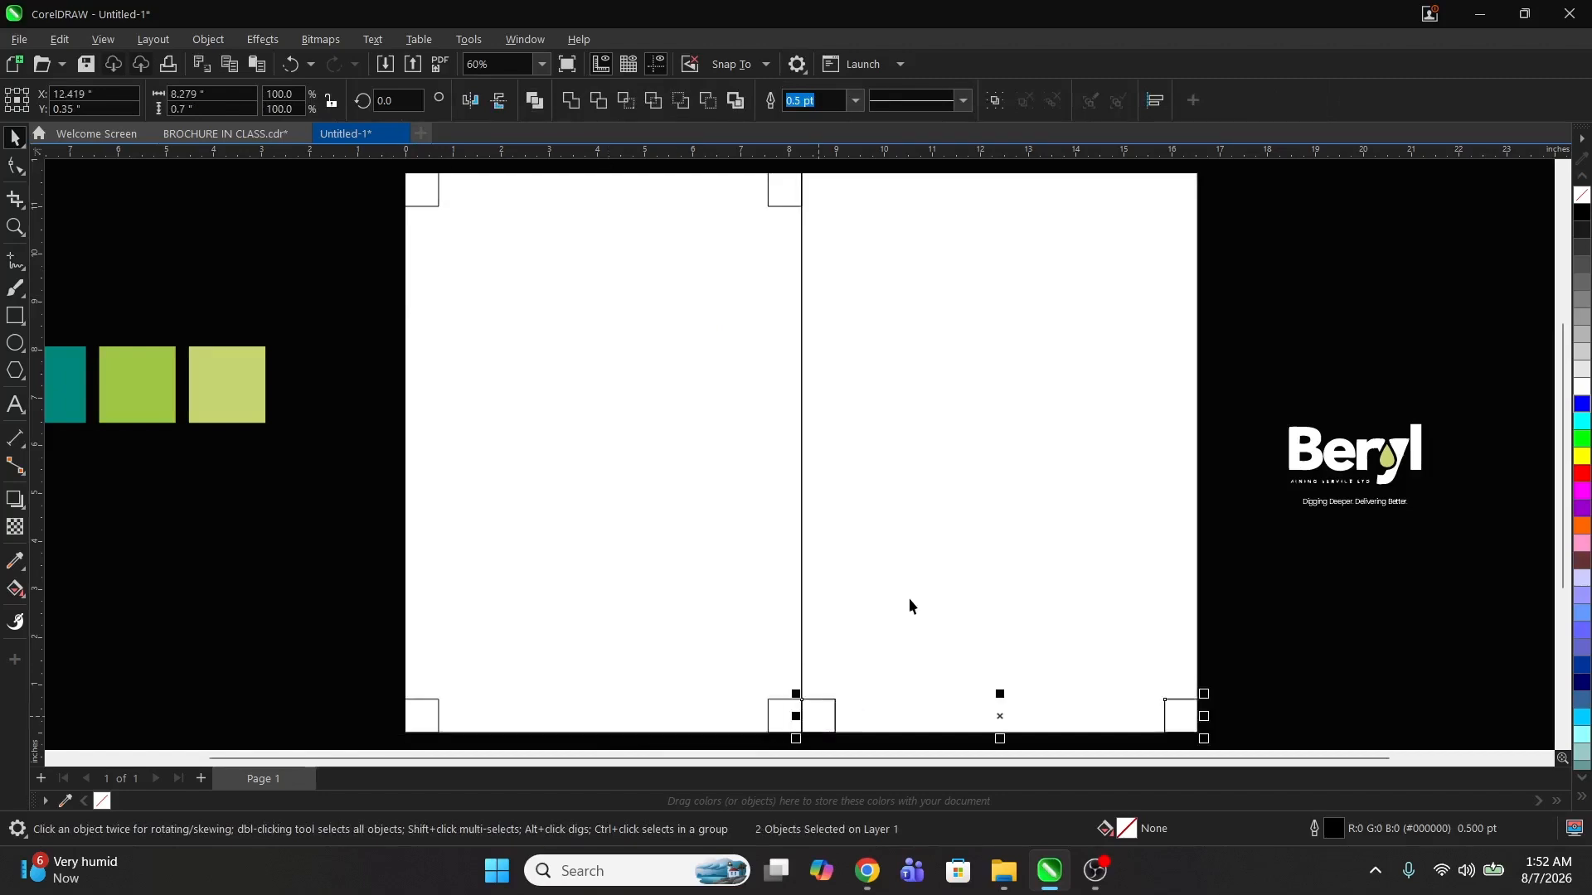
left_click(909, 598, "shift")
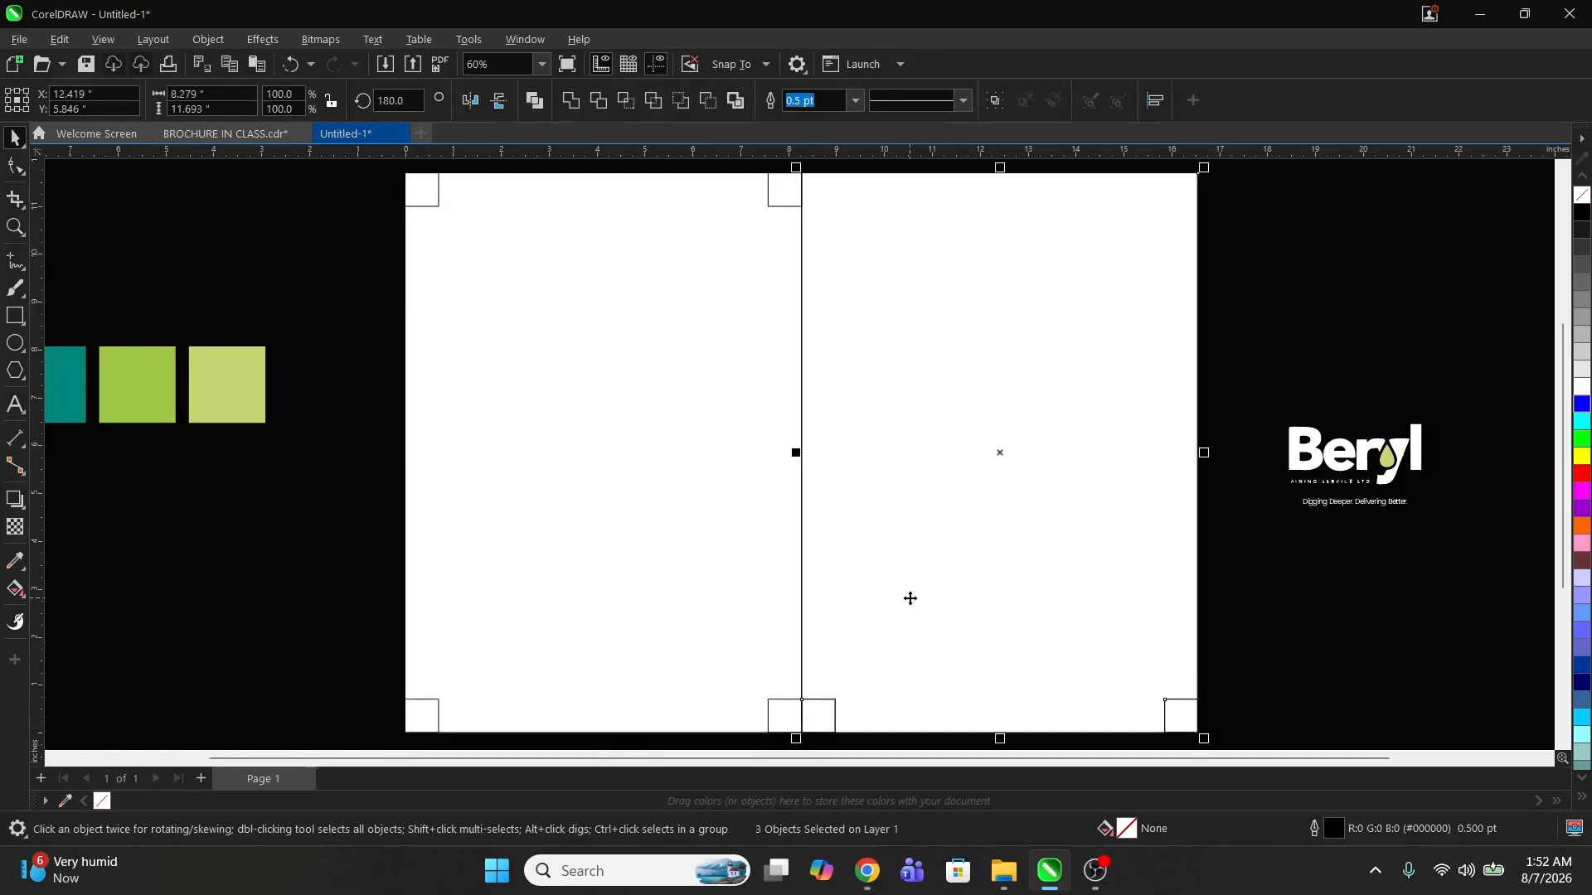
key("t")
left_click(1264, 619)
Step: Zoom in on a corner square and add vertical and horizontal guidelines along its inner edges
key("z")
scroll(698, 370, "down", 1)
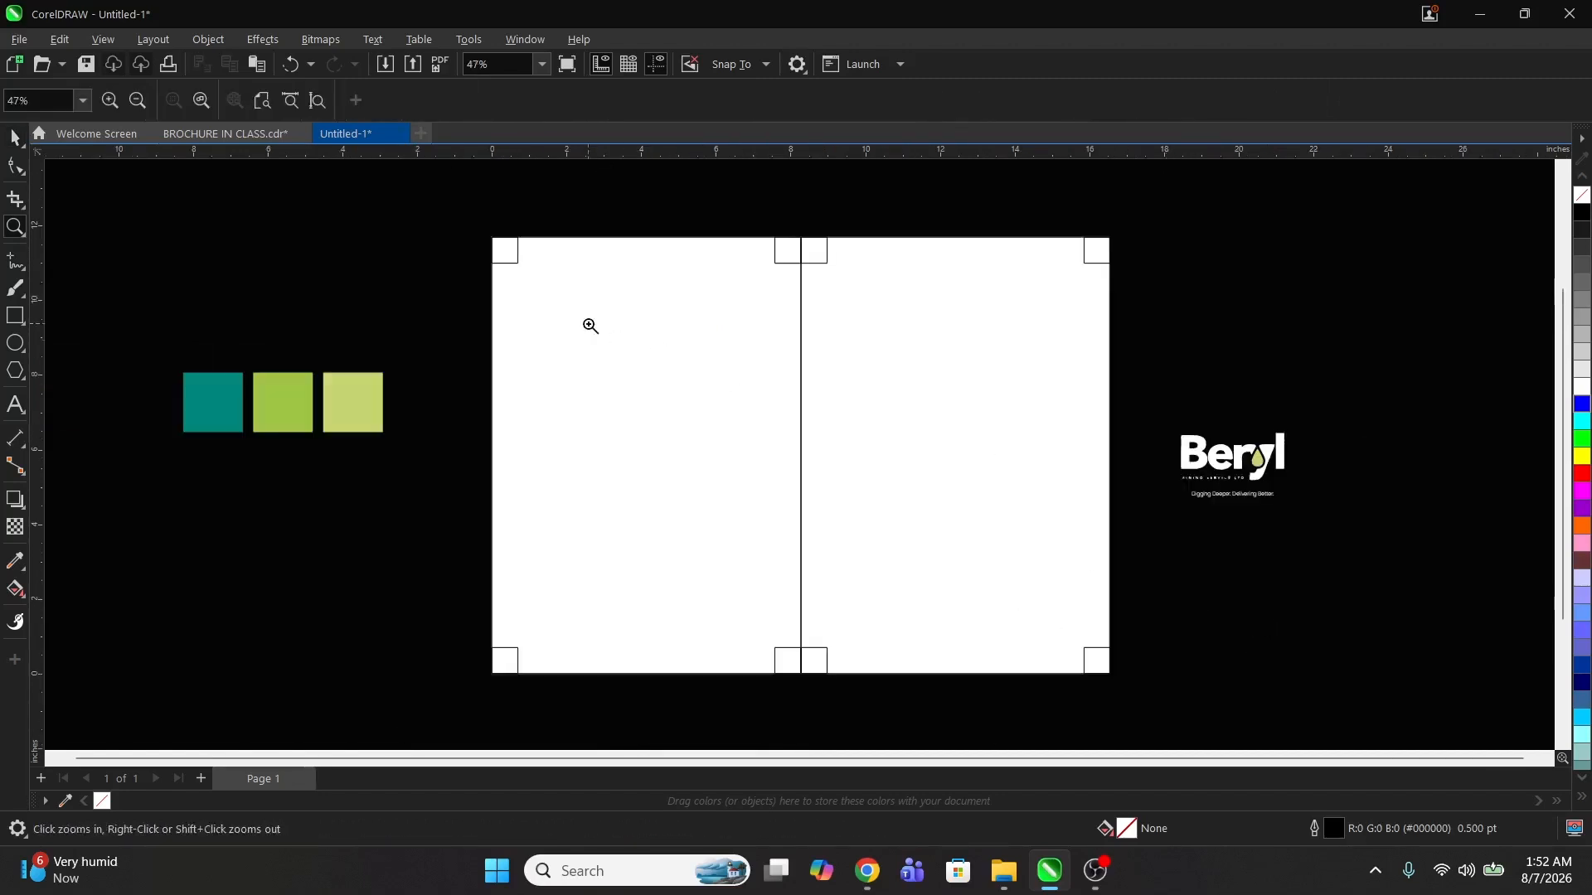
mouse_move(455, 235)
left_mouse_down()
mouse_move(545, 301)
mouse_move(900, 432)
left_mouse_up()
left_click_drag(544, 373, 803, 557)
key("space")
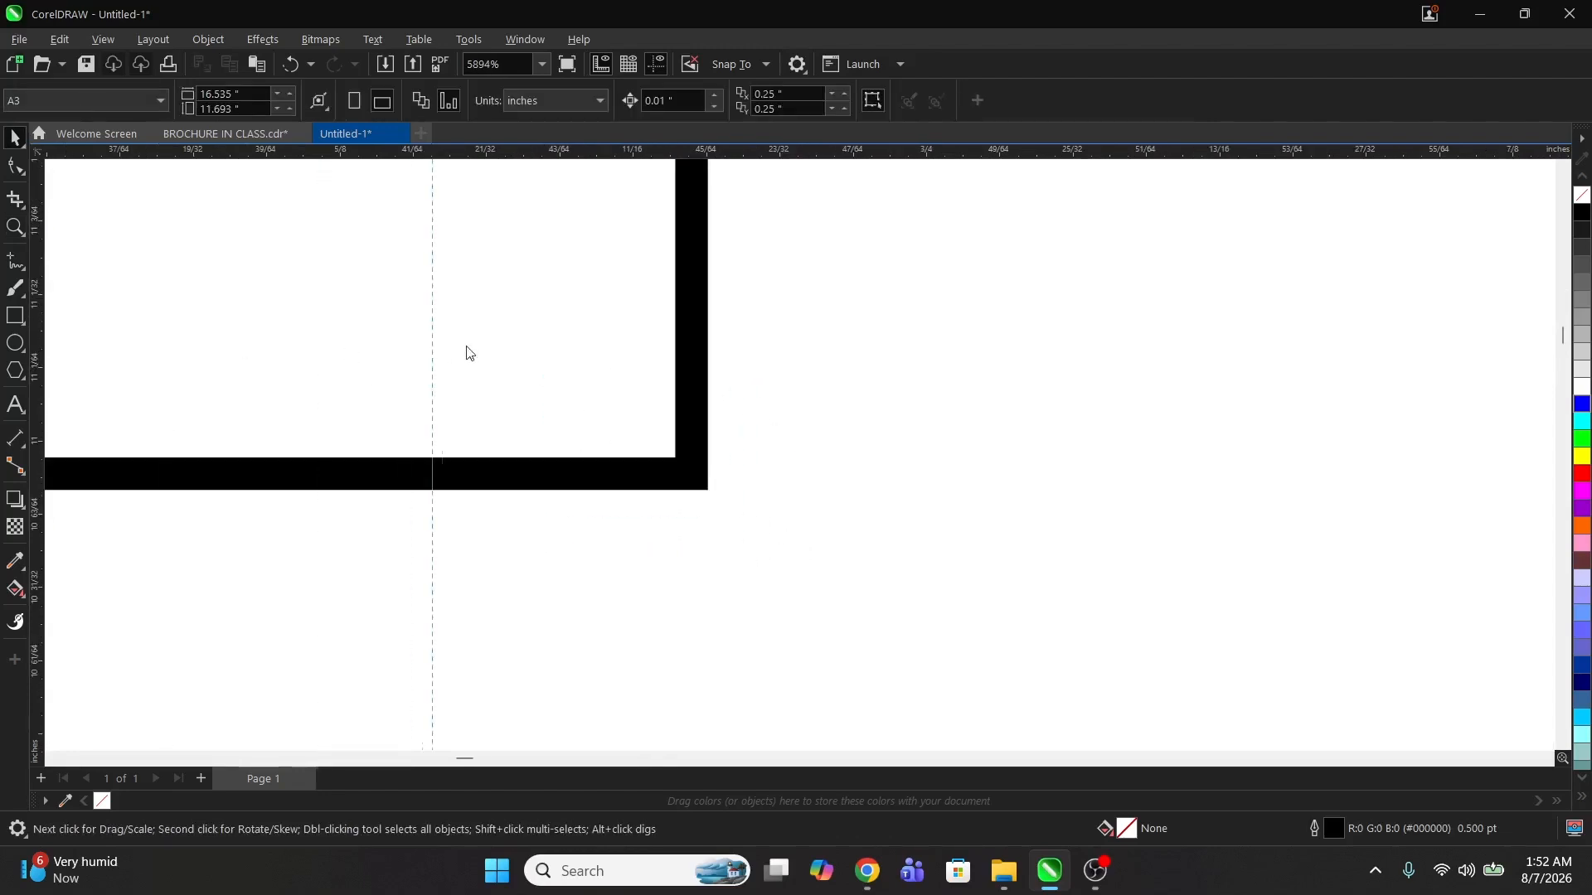
left_click(693, 365)
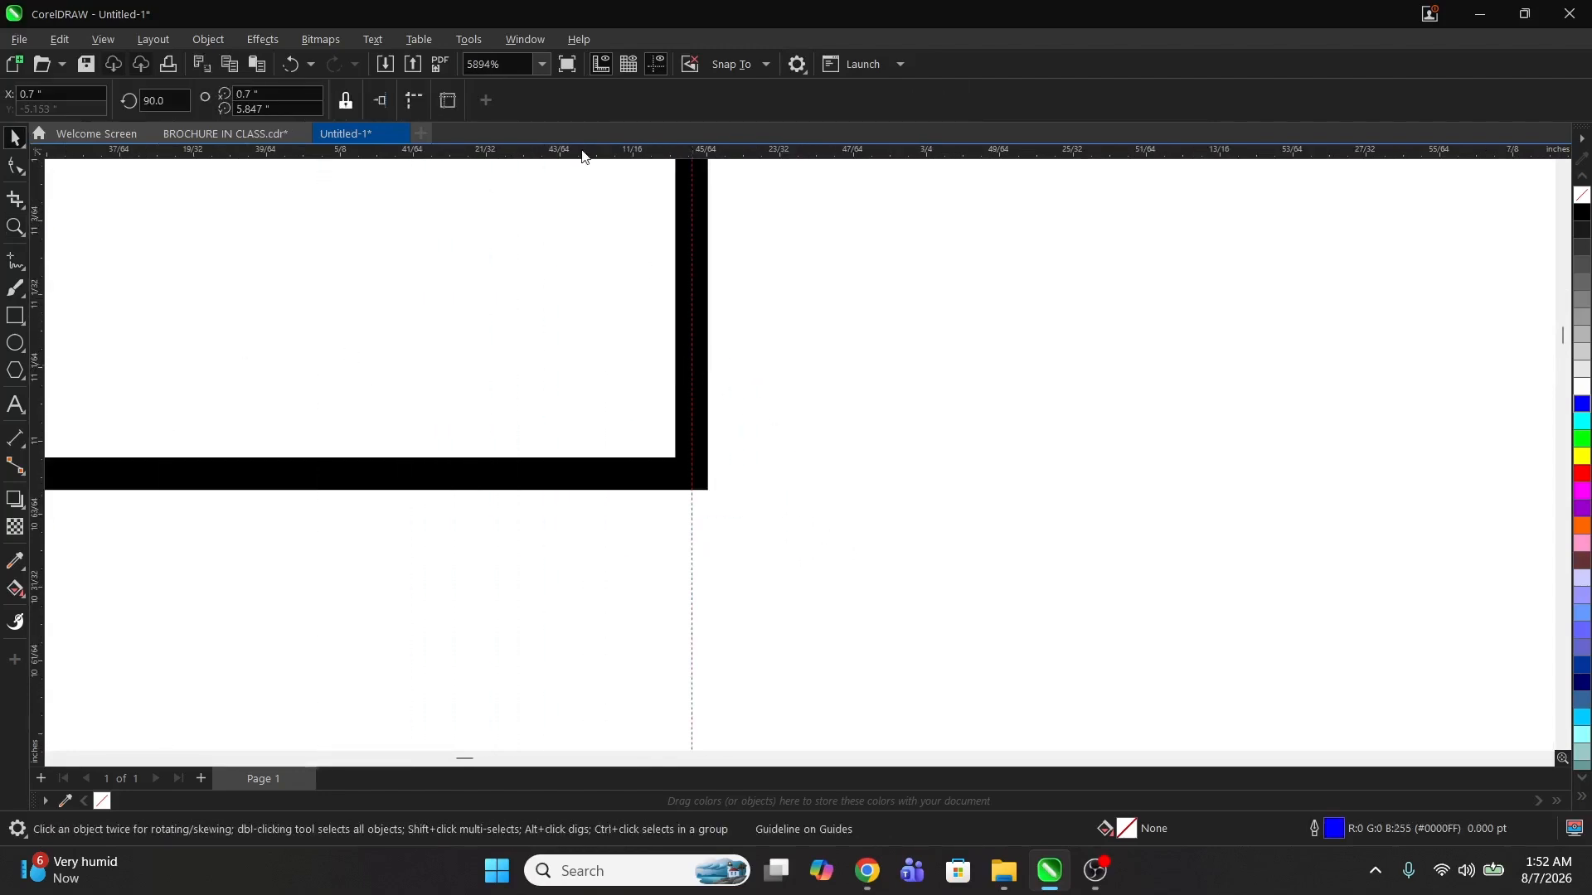
left_click_drag(584, 153, 594, 487)
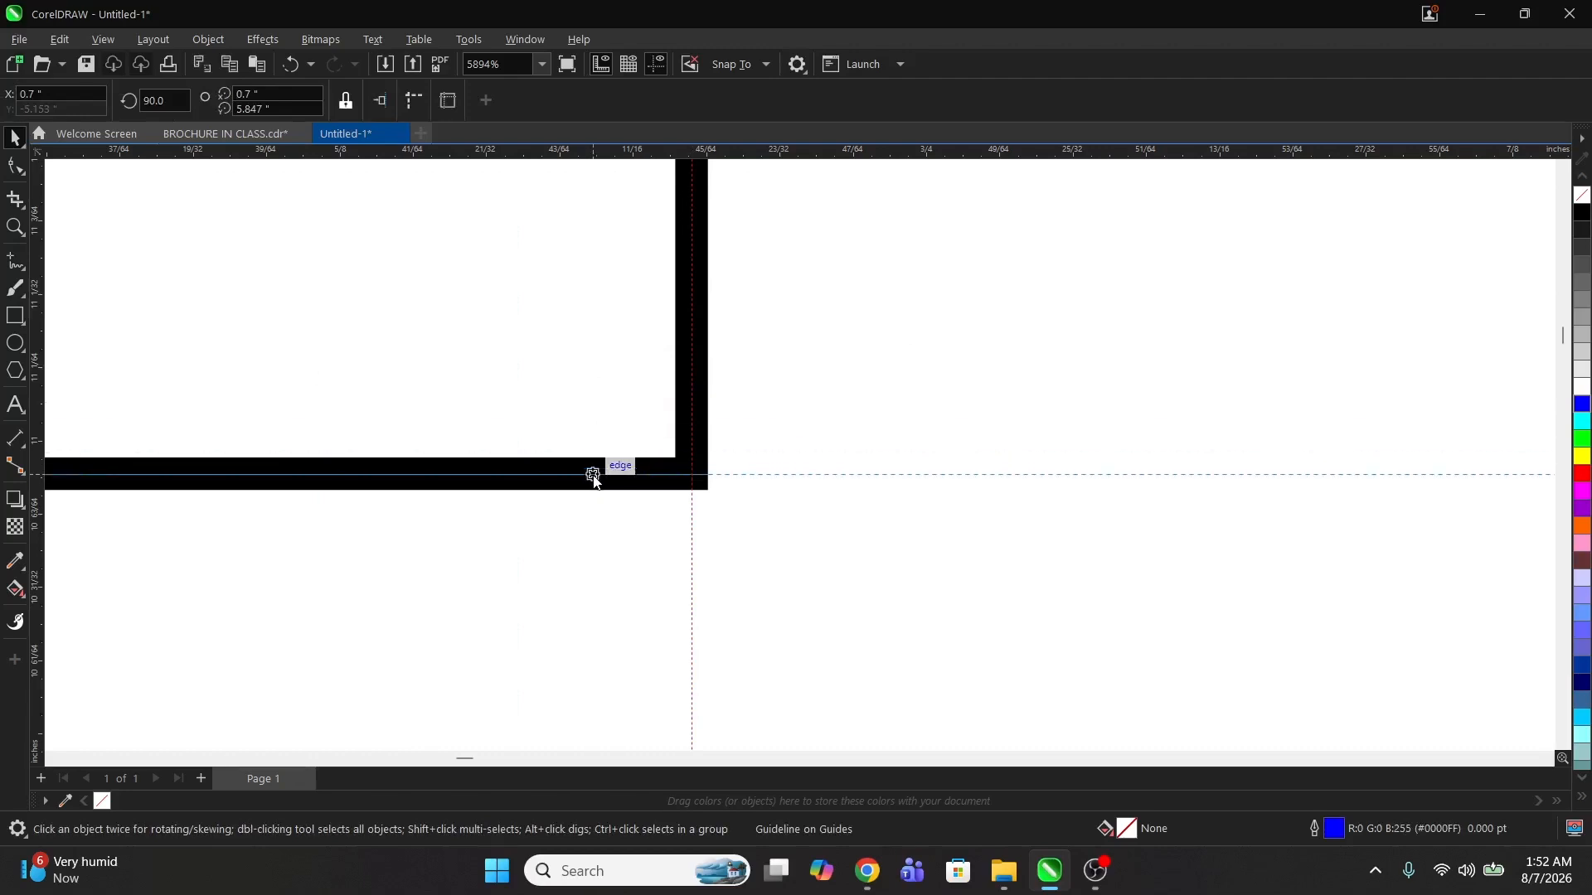
Step: Zoom around the corner squares and centre seam to check the guideline placement
key("space")
right_click(477, 344)
right_click(422, 359)
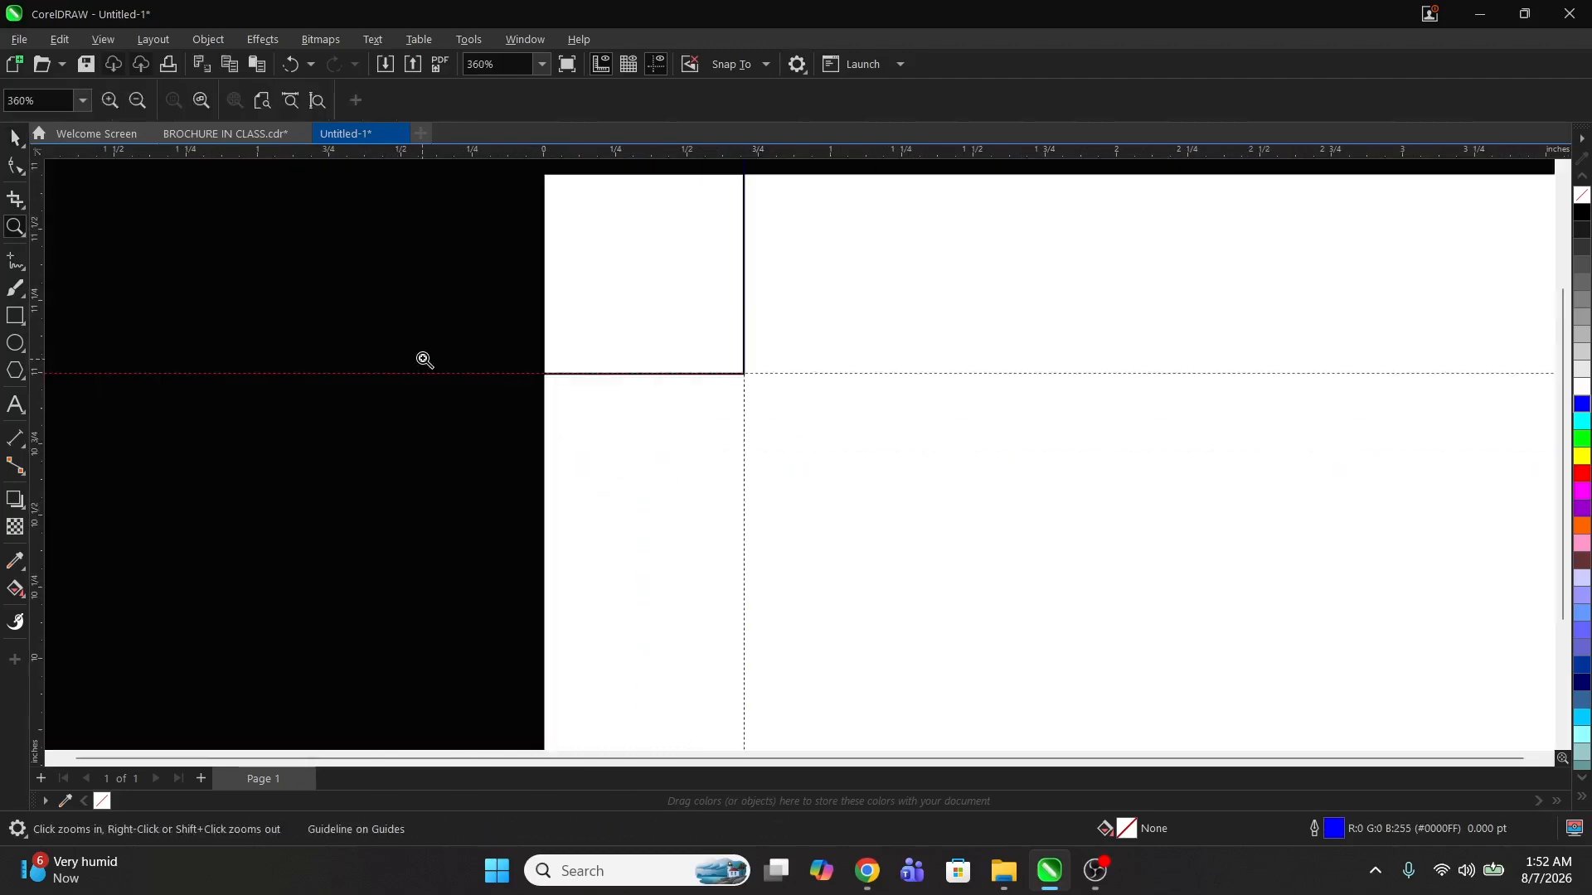
right_click(423, 359)
left_click_drag(723, 243, 860, 301)
left_click_drag(500, 257, 853, 417)
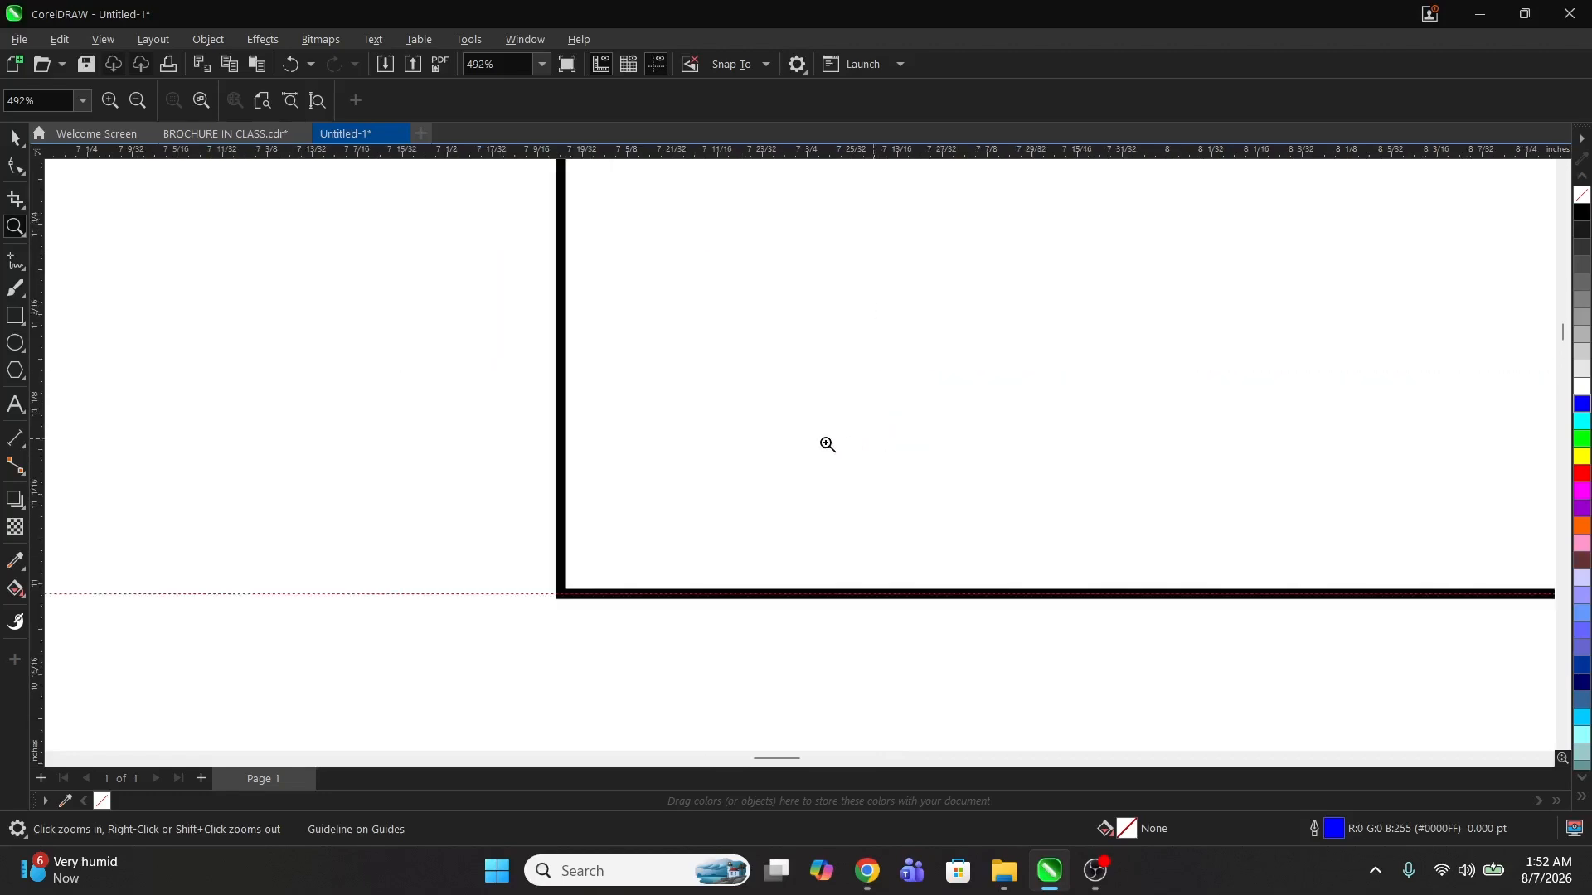
left_click_drag(487, 497, 718, 653)
Step: Add another vertical guideline snapped to a corner square's inner edge, then zoom toward the right panel's corner
key("space")
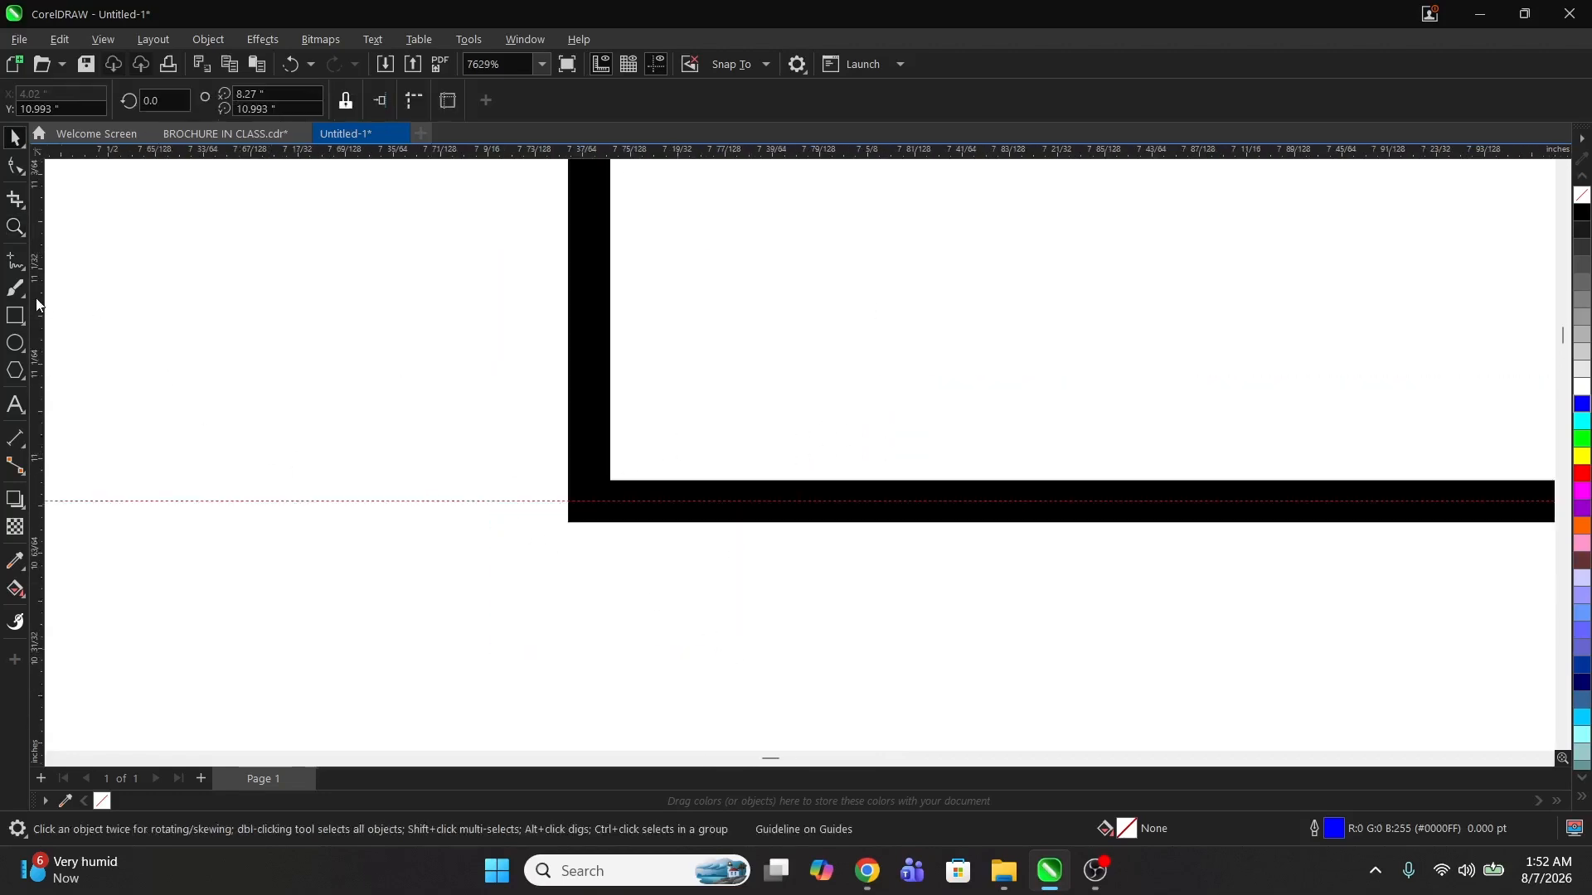
key("space")
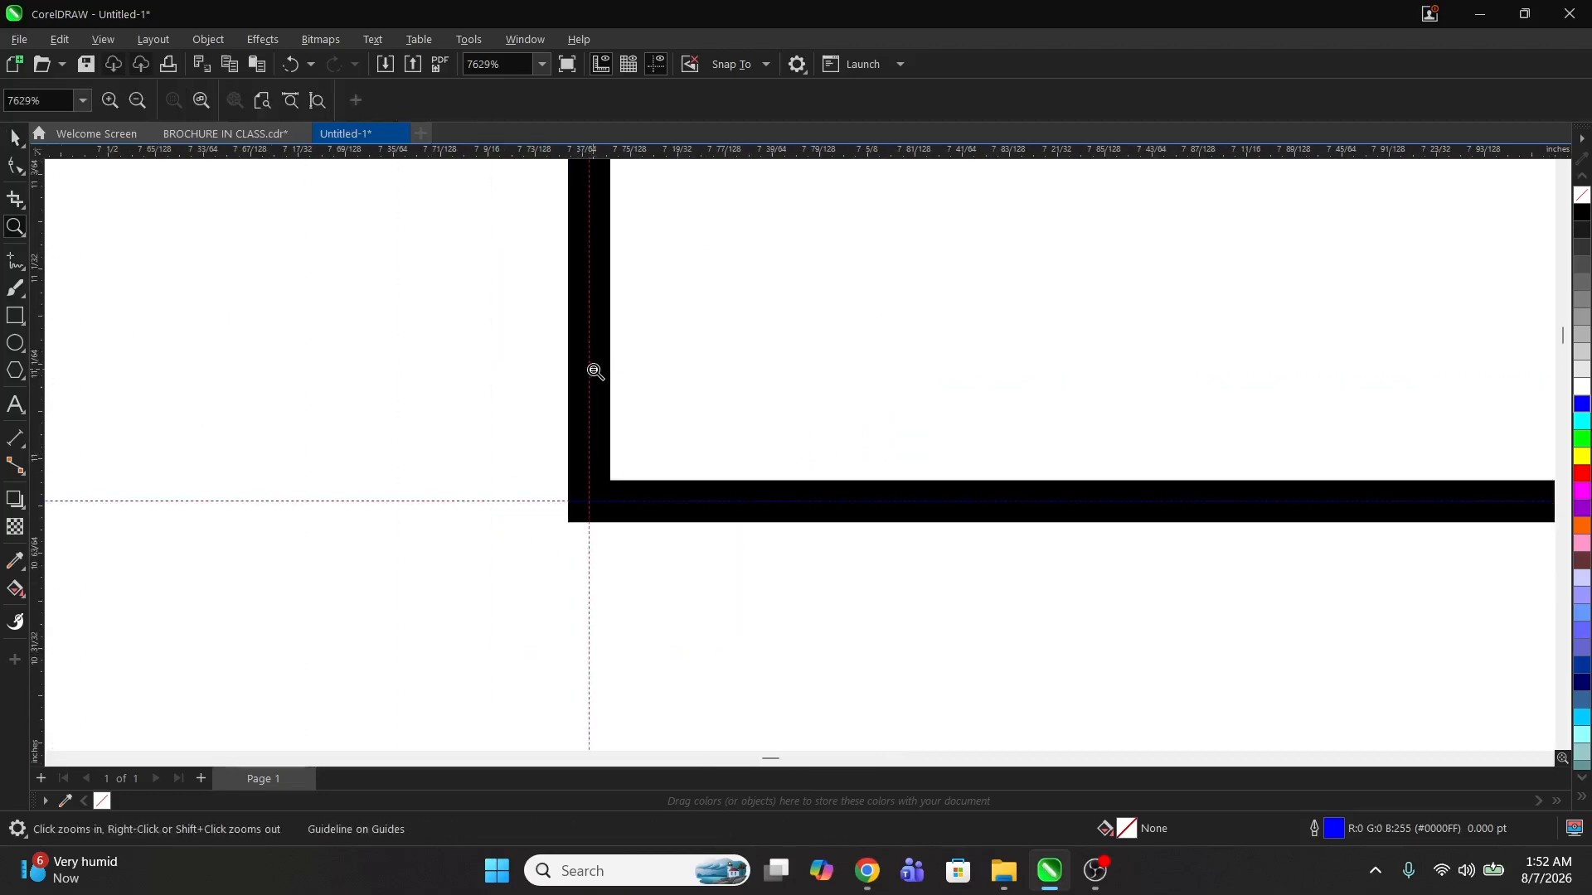
right_click(597, 365)
right_click(603, 354)
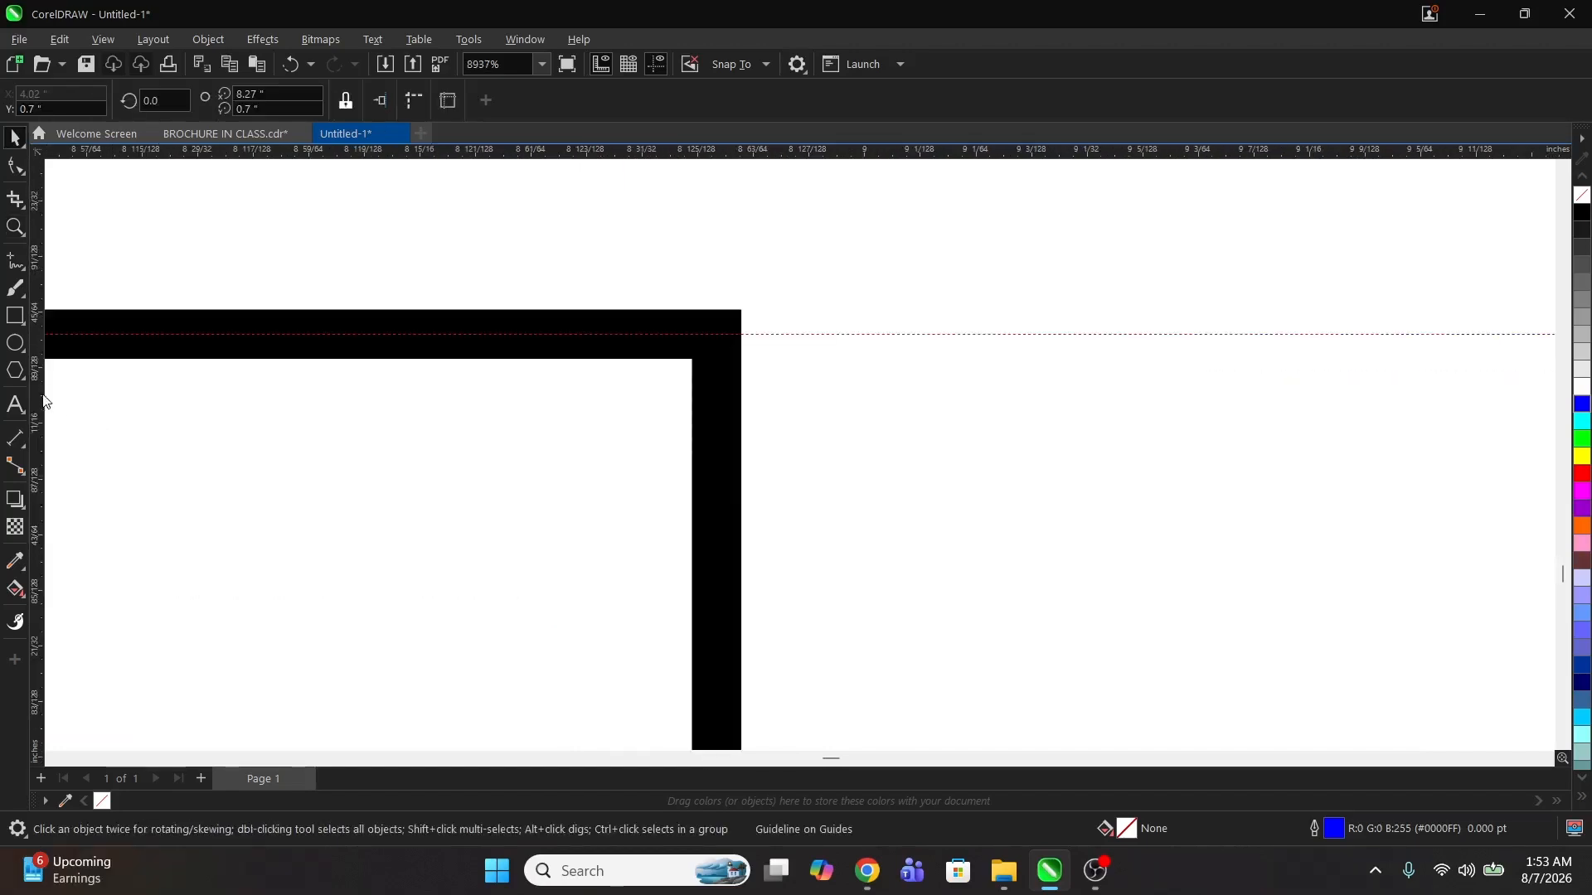
left_click_drag(40, 399, 715, 368)
key("space")
right_click(597, 370)
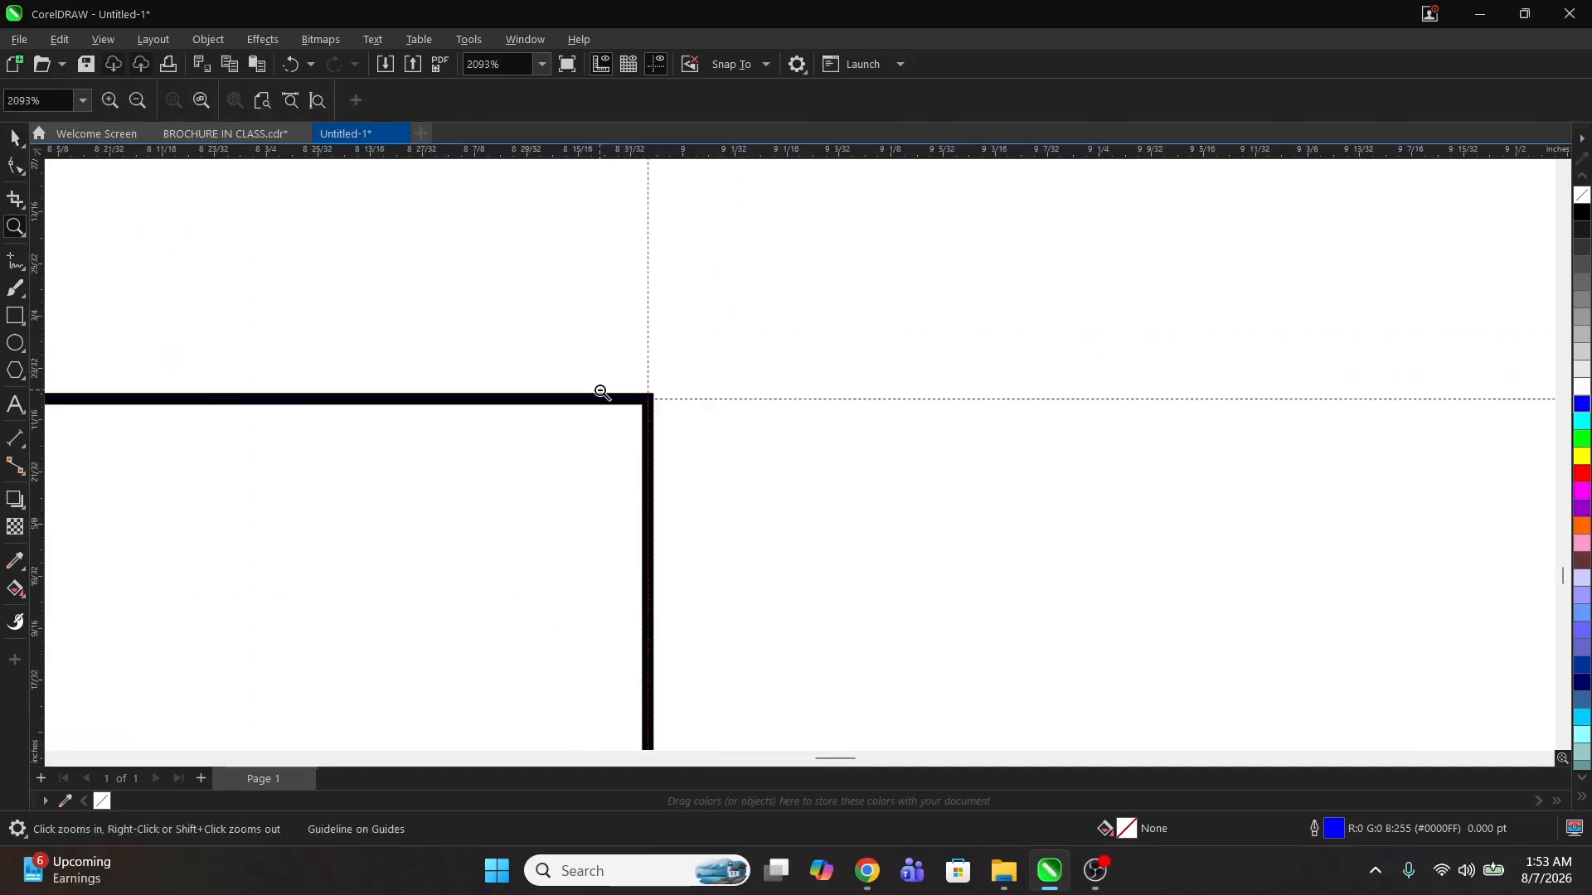
right_click(603, 384)
left_click_drag(1037, 636, 1166, 675)
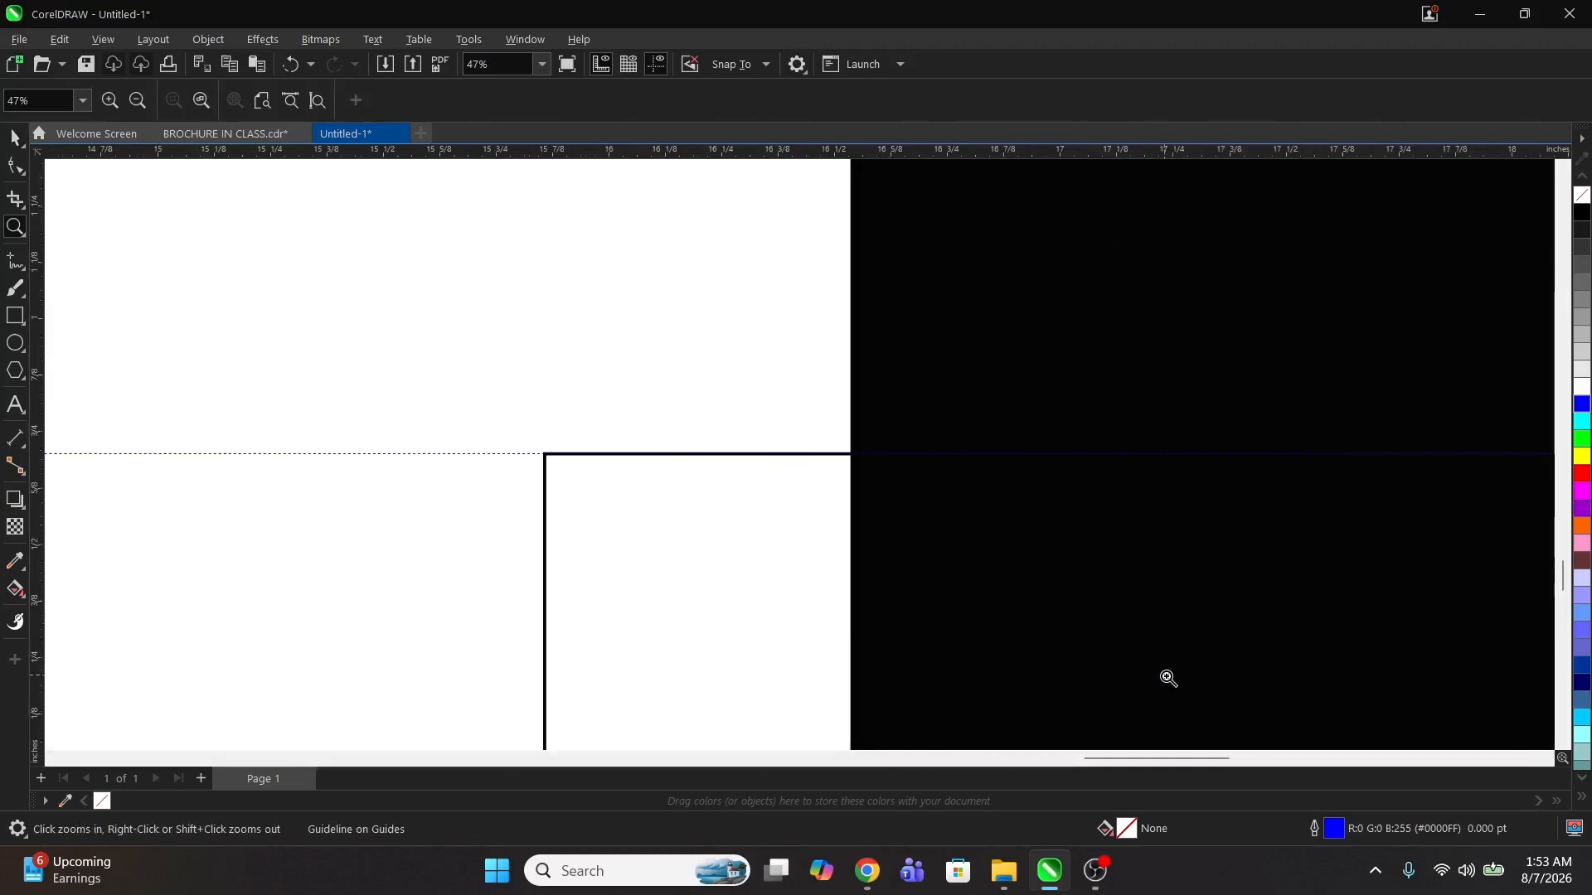
left_click_drag(479, 445, 632, 521)
left_click_drag(498, 256, 795, 408)
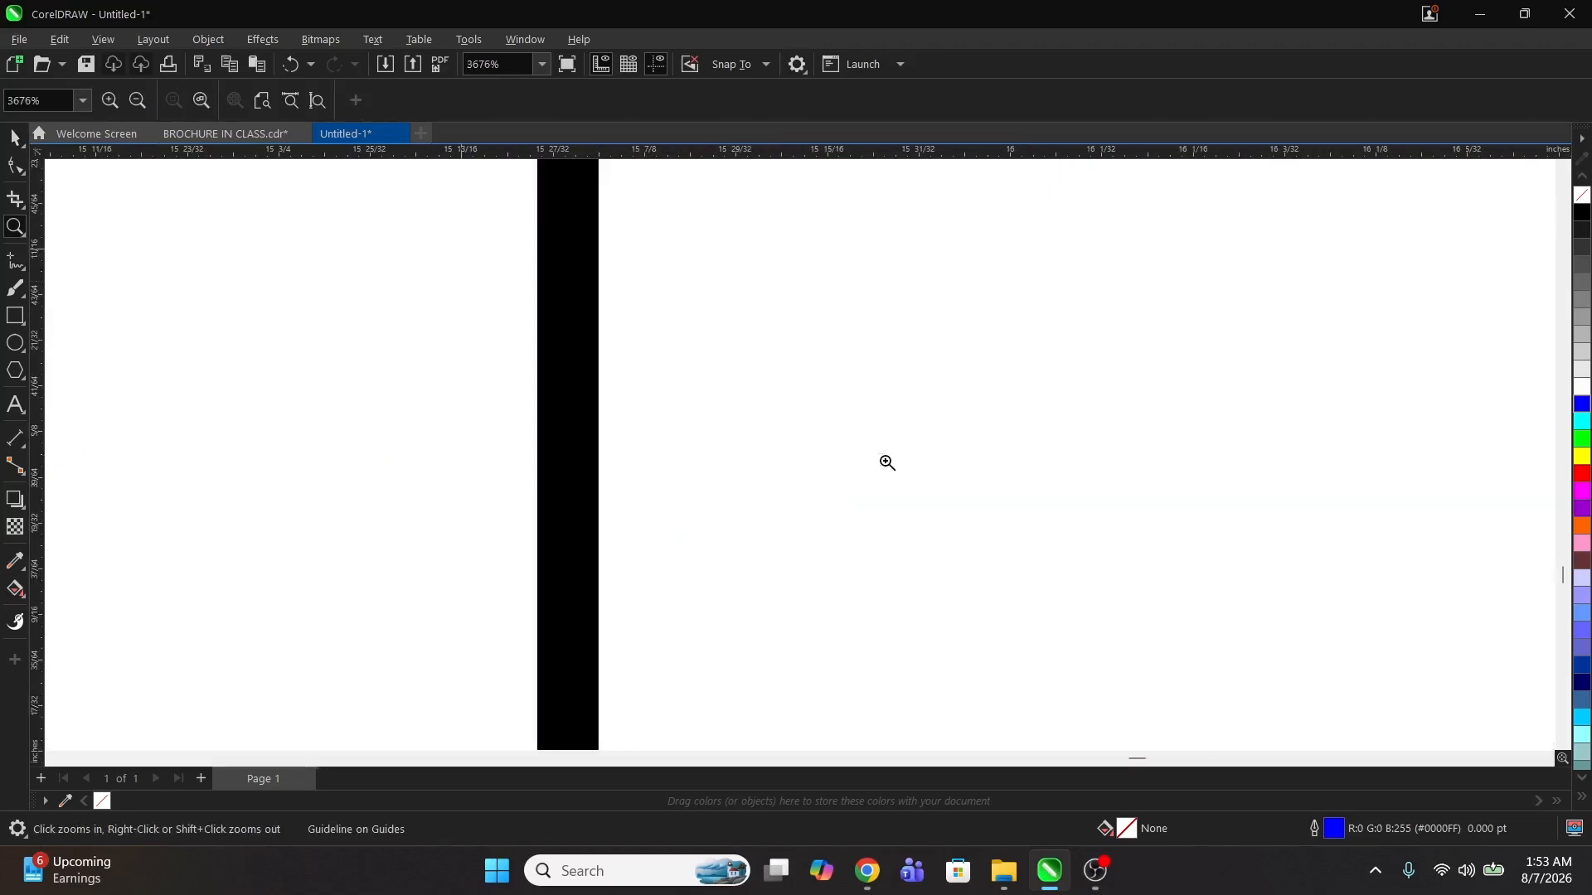
Step: Delete the 0.7-inch corner squares from all corners of both panels, leaving the guidelines
right_click(569, 381)
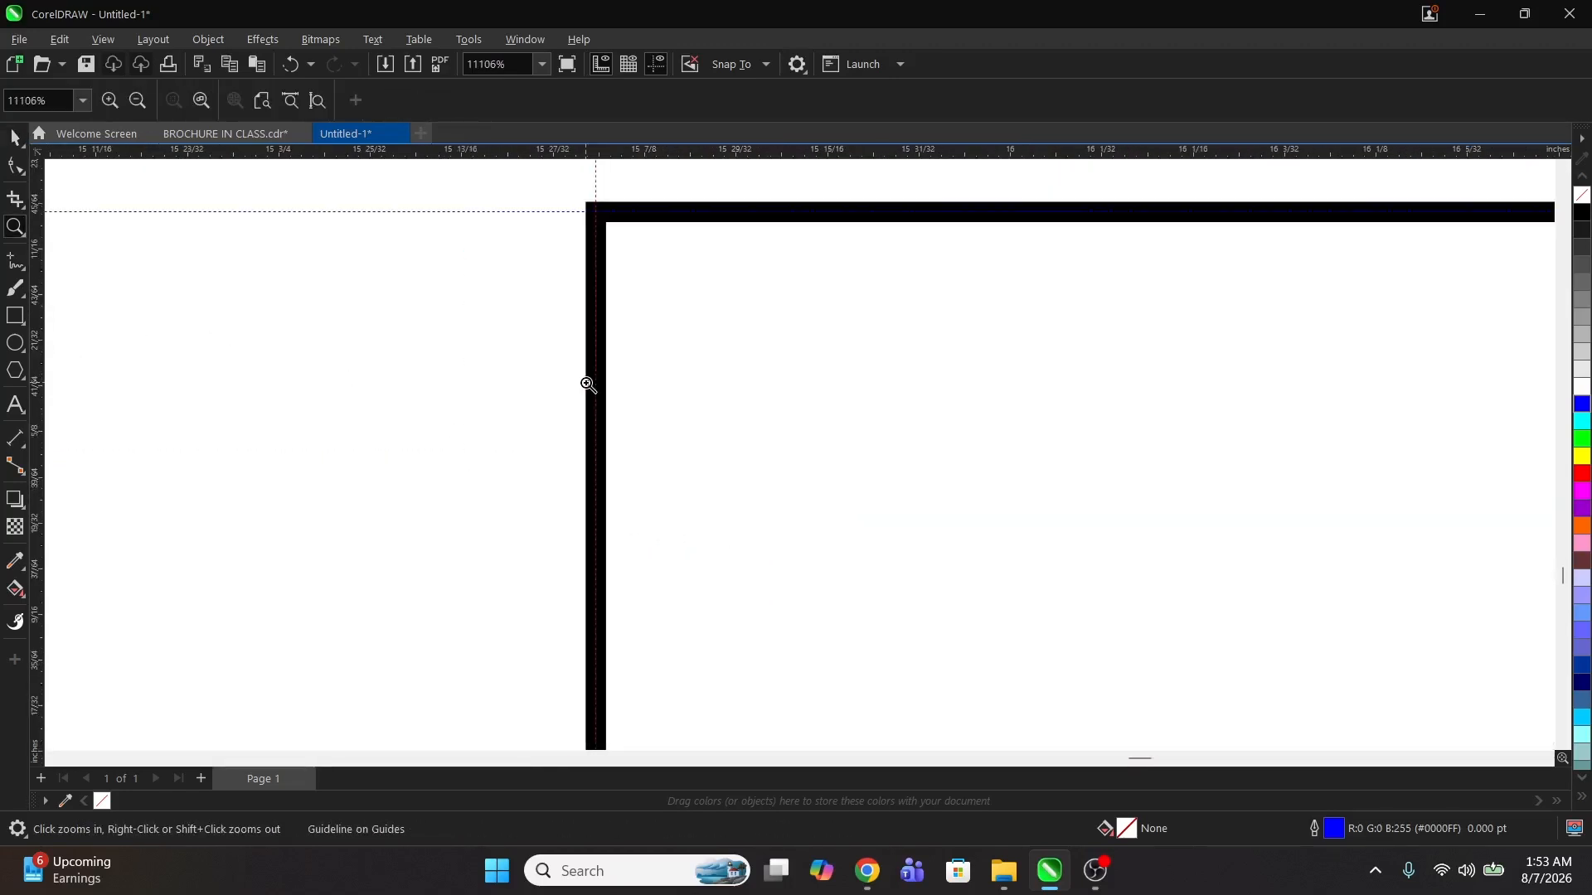
right_click(586, 388)
right_click(592, 392)
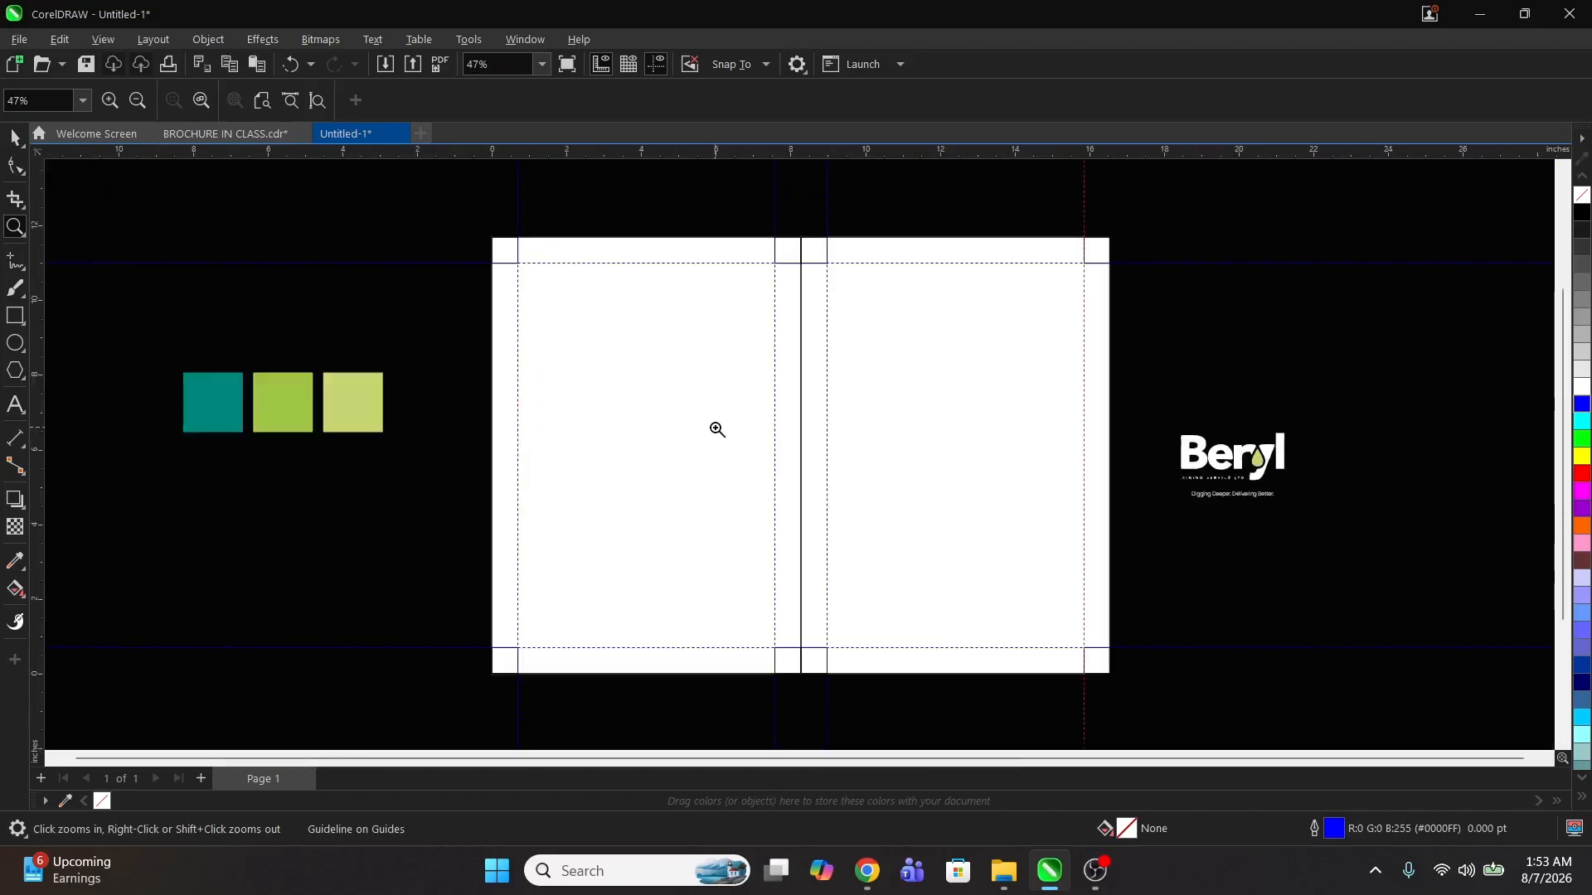
key("space")
left_click_drag(422, 202, 1133, 369)
left_click(1148, 358)
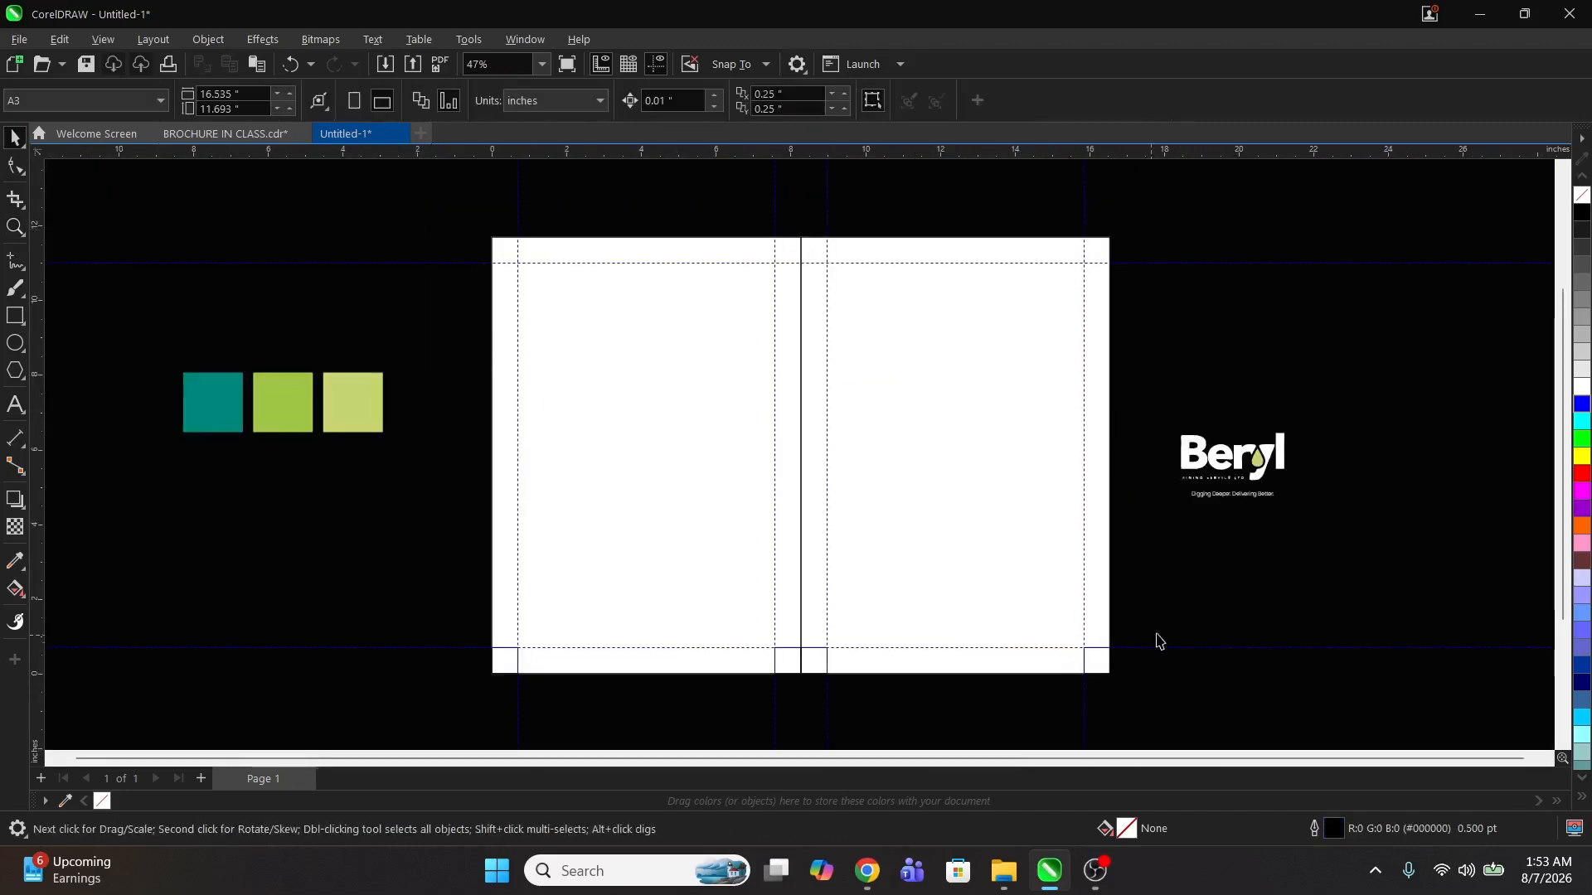
left_click_drag(1190, 597, 345, 695)
key("Delete")
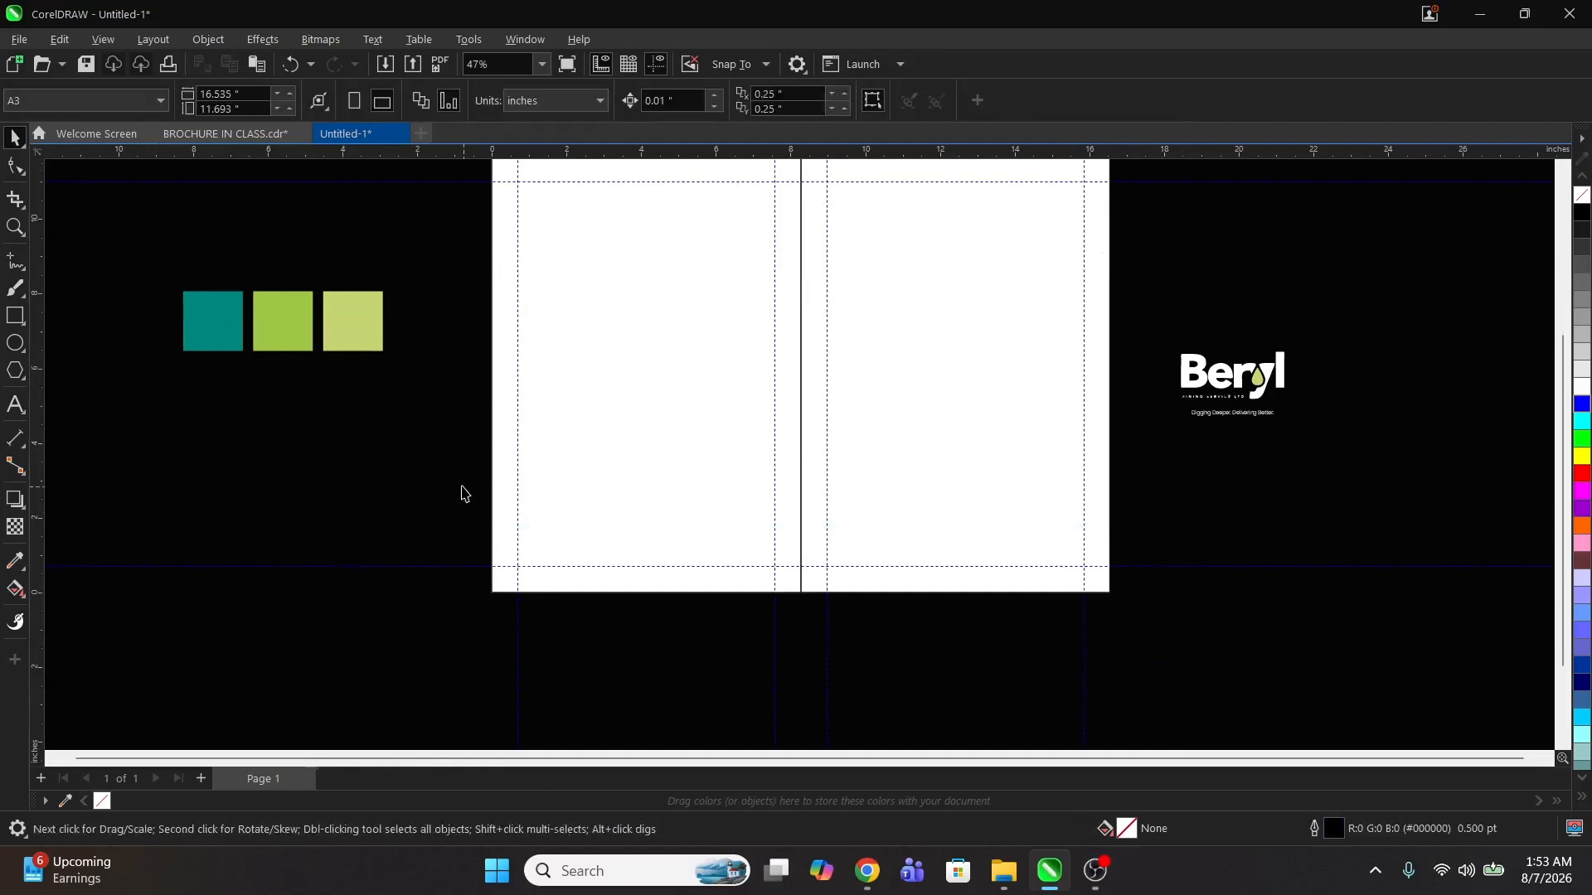
Step: Import the GB 2 and BG images from the PROFILE COVER MATERIALS folder in Downloads
key("z")
right_click(524, 480)
left_click_drag(629, 296, 959, 533)
key("space")
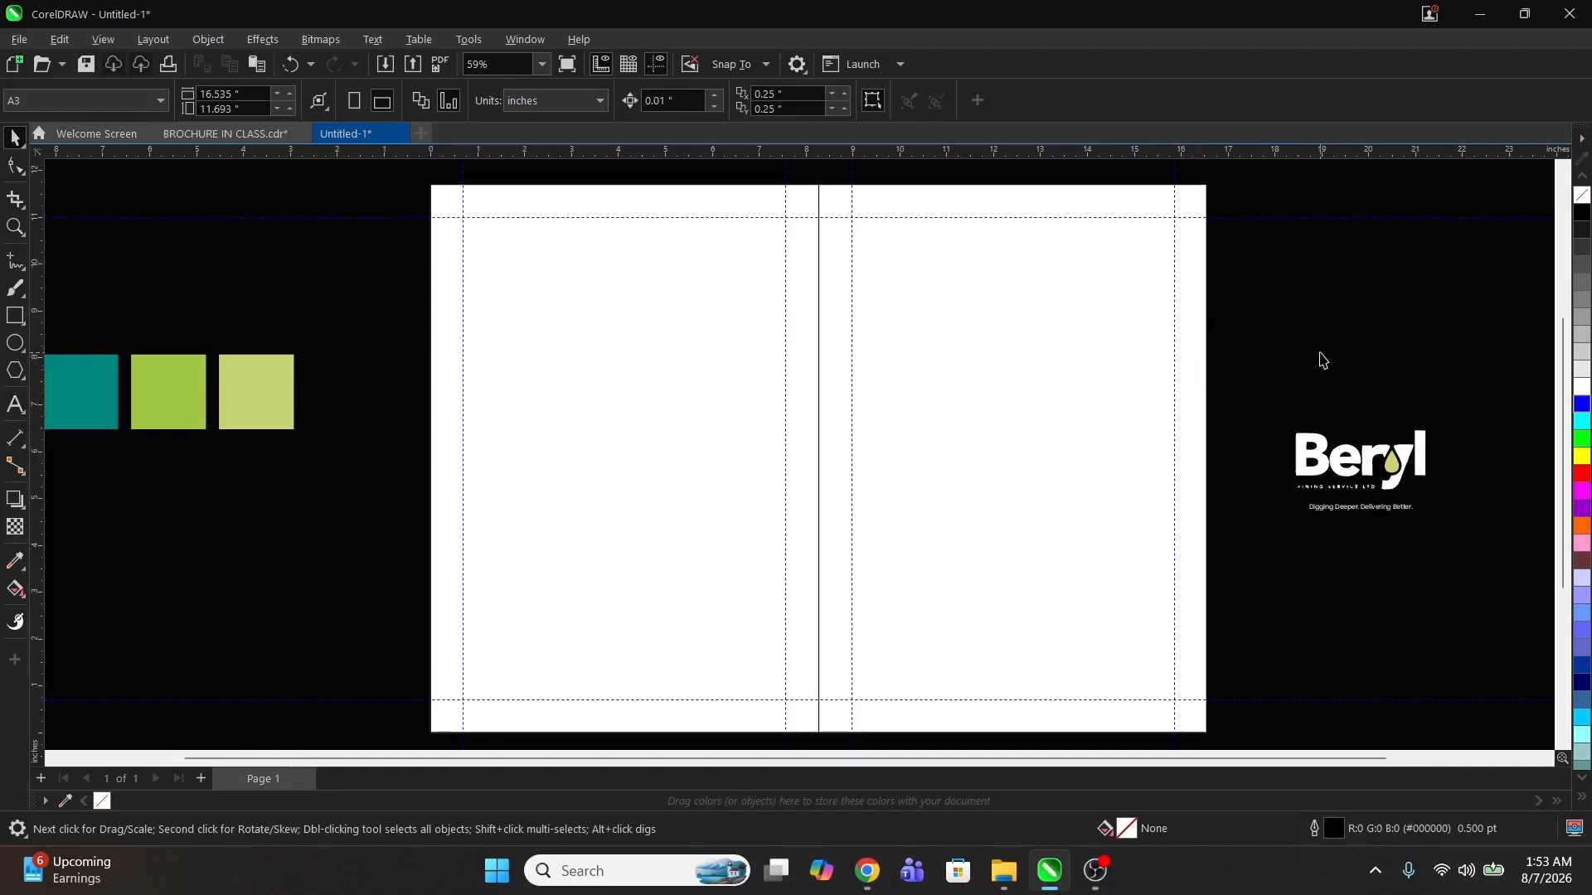
left_click(1005, 385)
left_click(1279, 348)
key("z")
scroll(719, 369, "down", 2)
key("space")
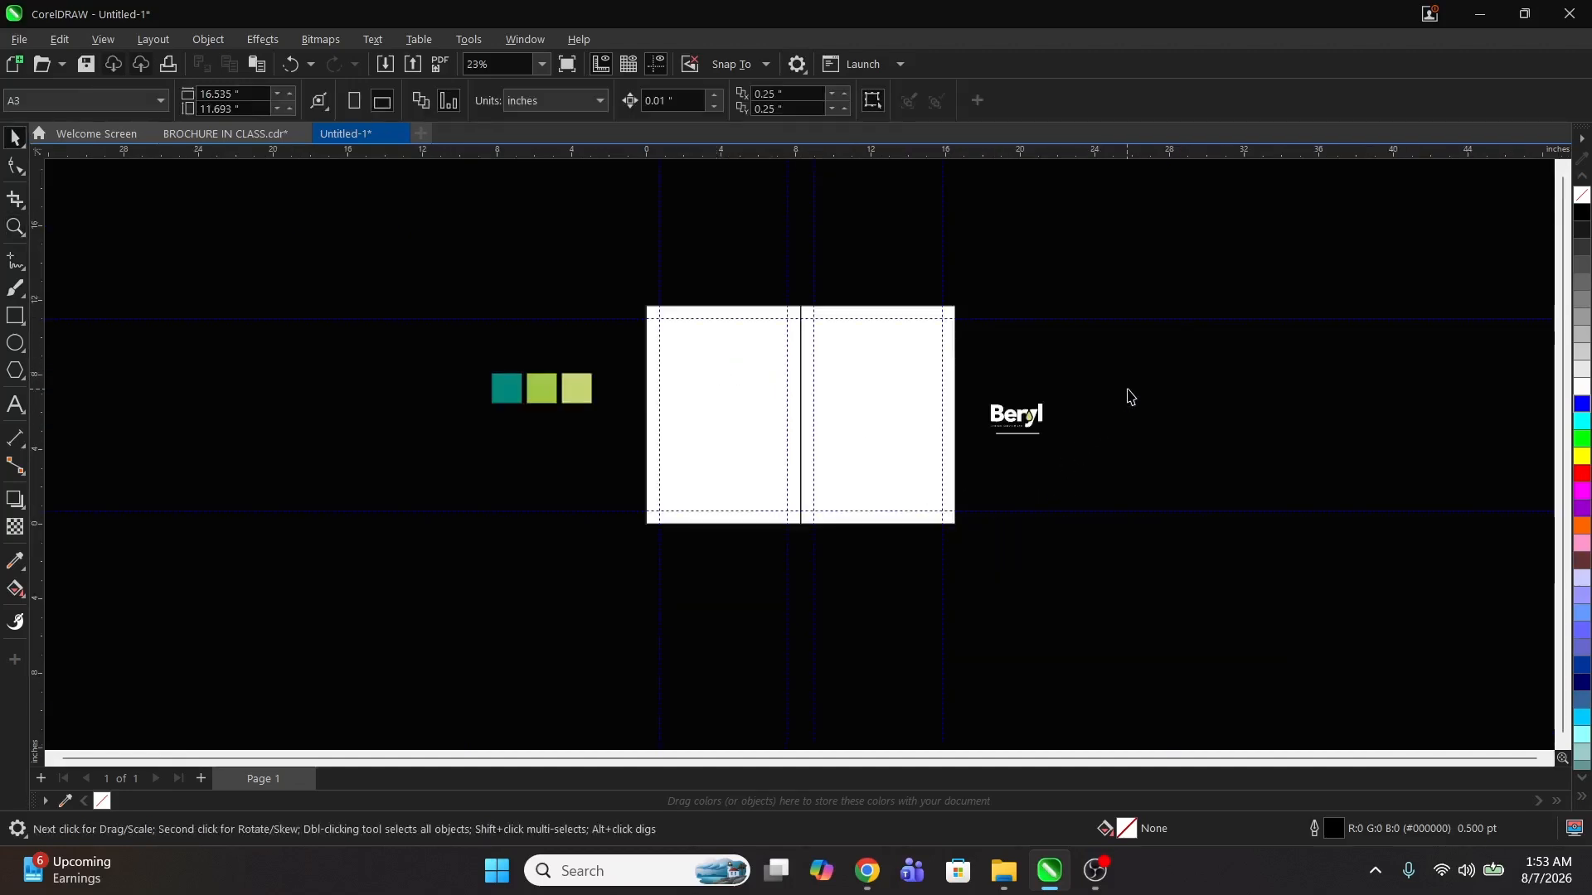
right_click(1129, 397)
left_click(1172, 499)
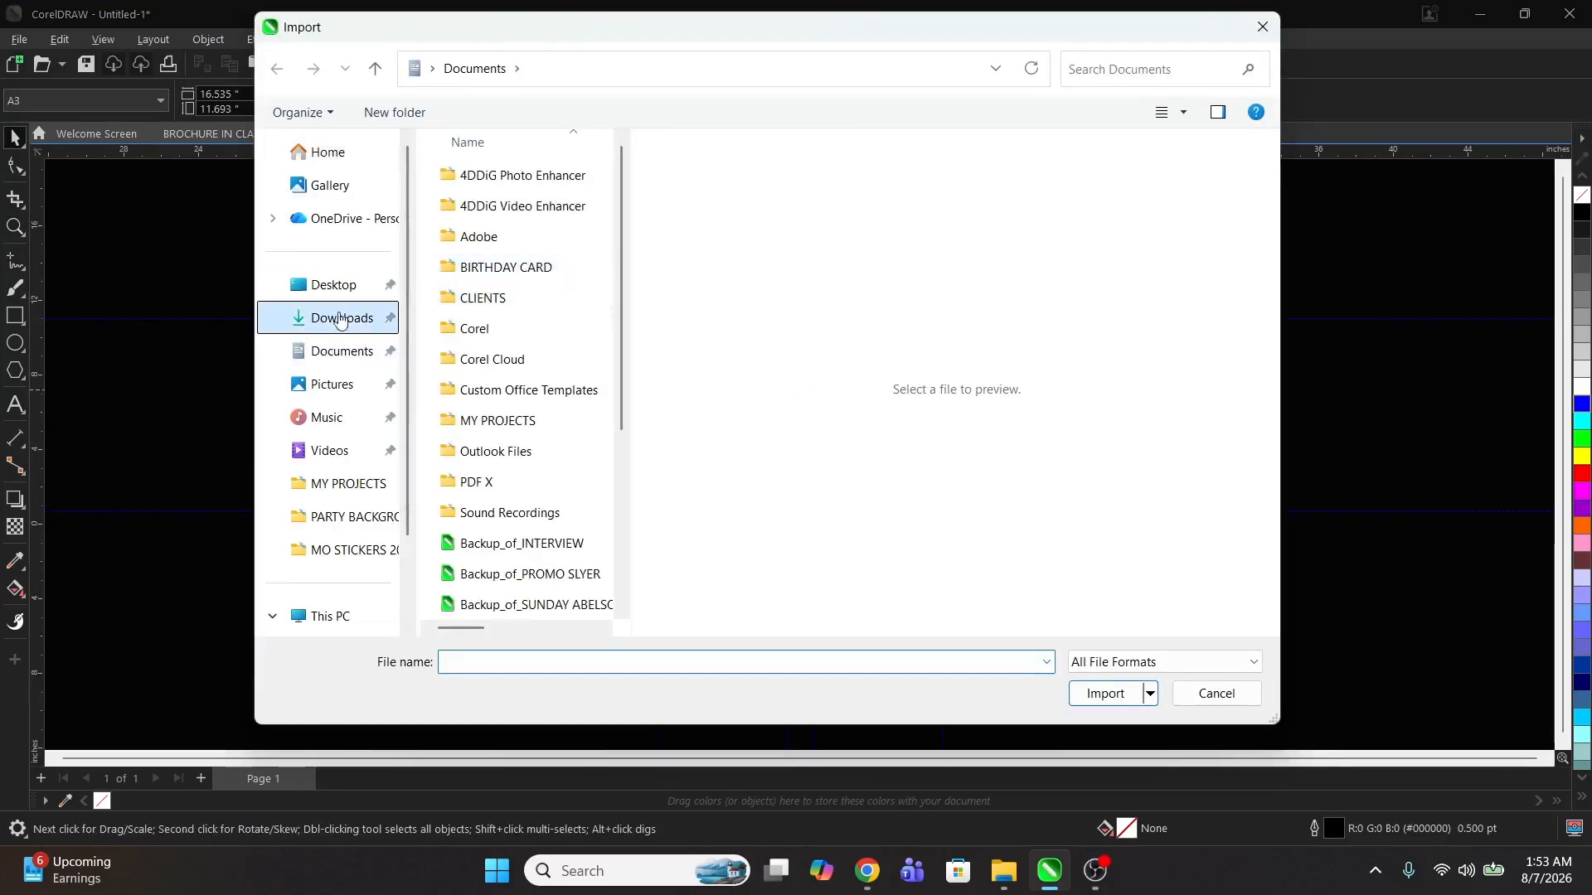
left_click(340, 319)
scroll(497, 373, "down", 5)
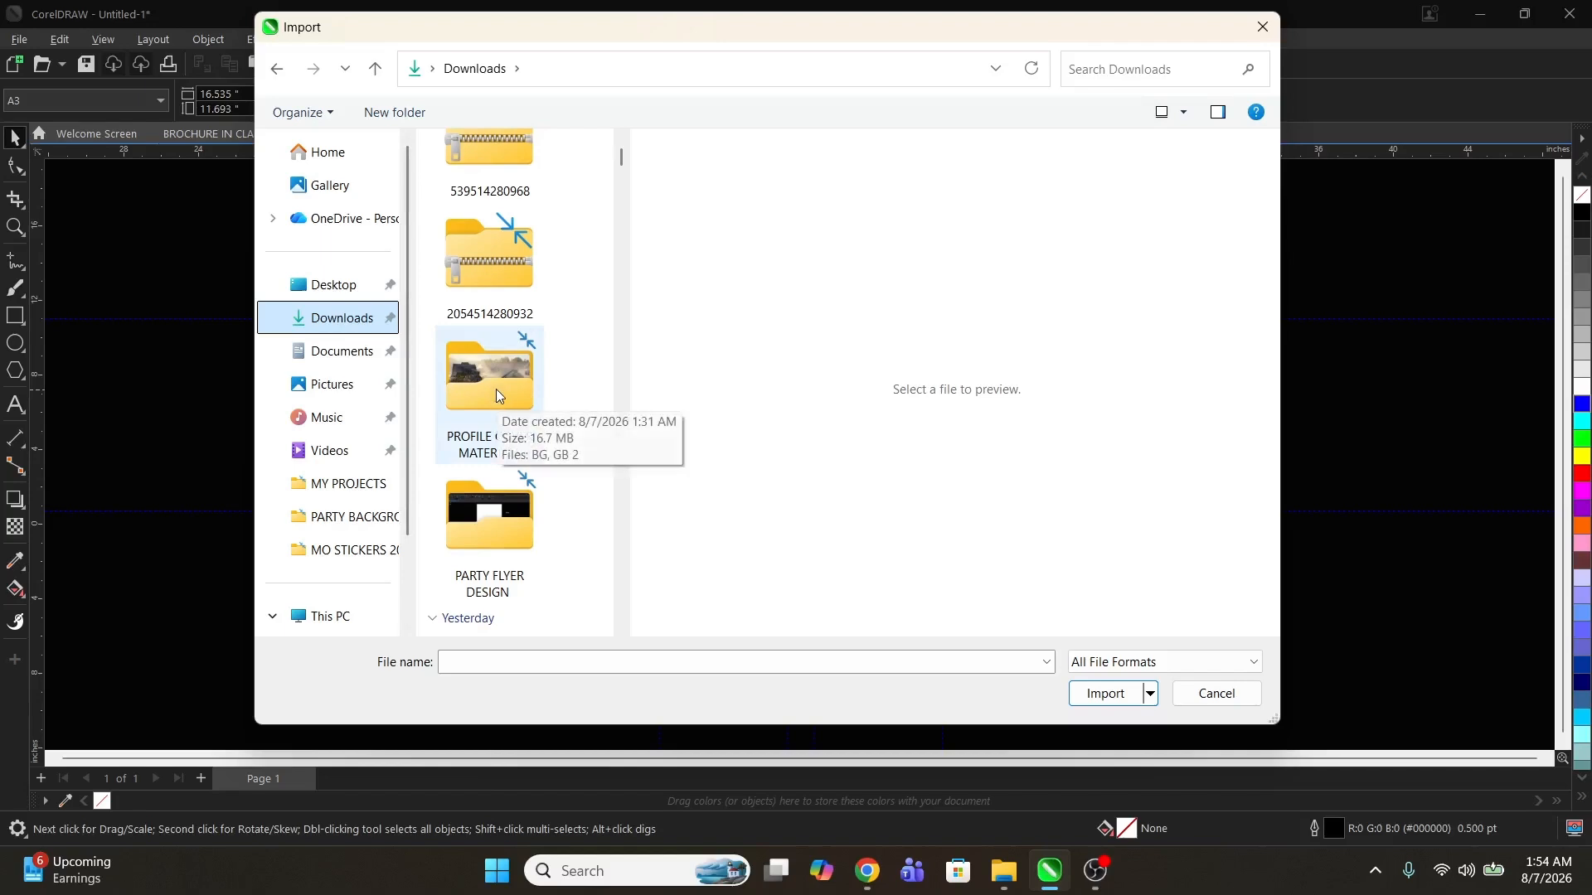
double_click(497, 395)
left_click(490, 233)
left_click(504, 211, "ctrl")
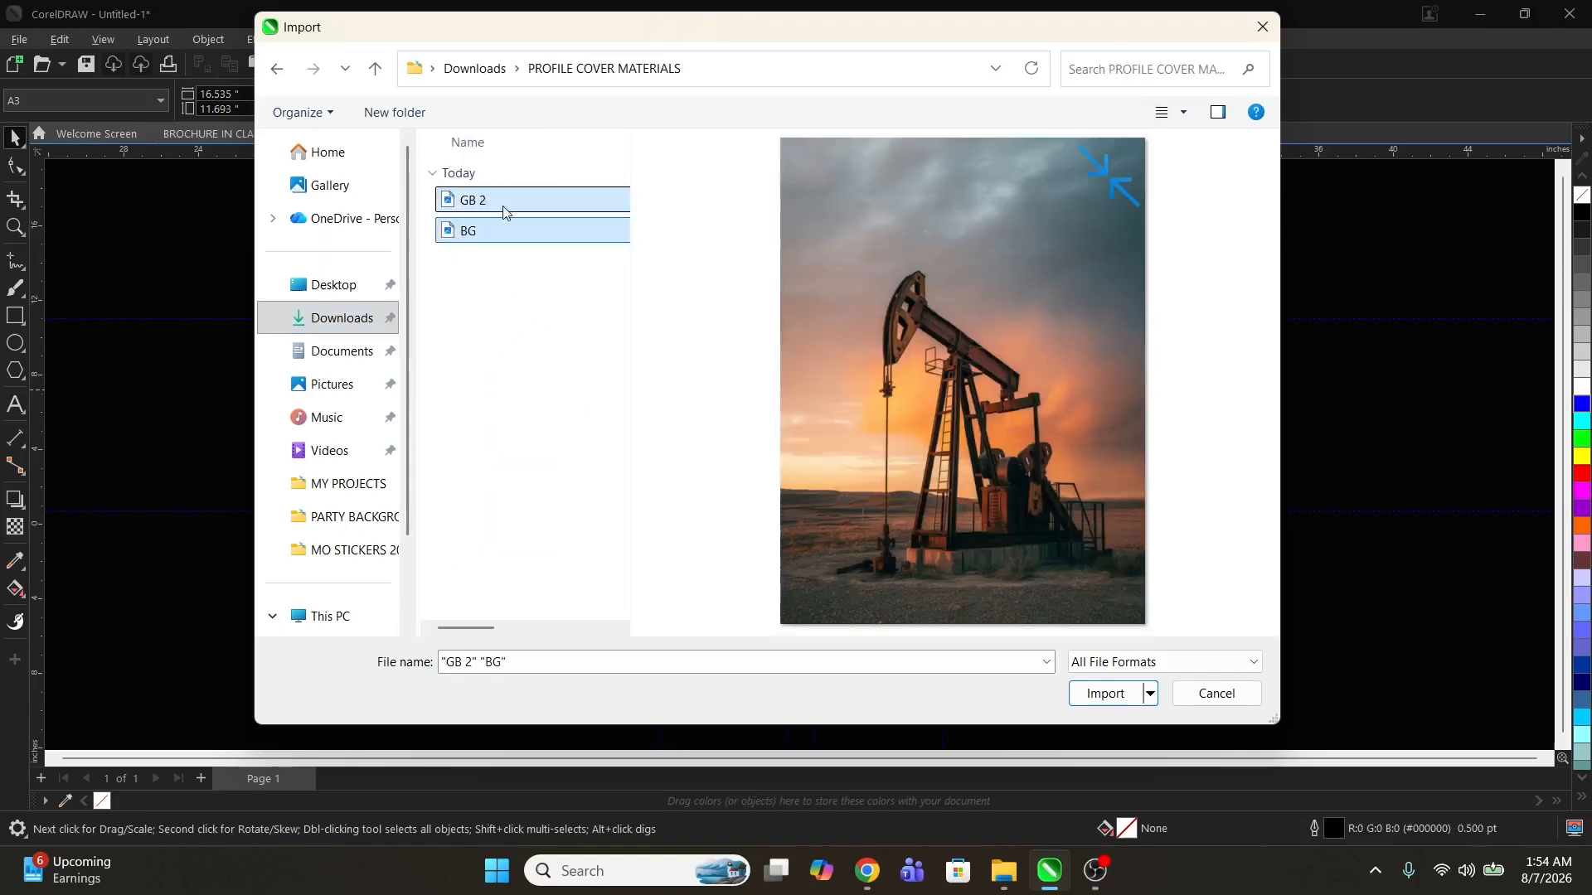
left_click(1108, 695)
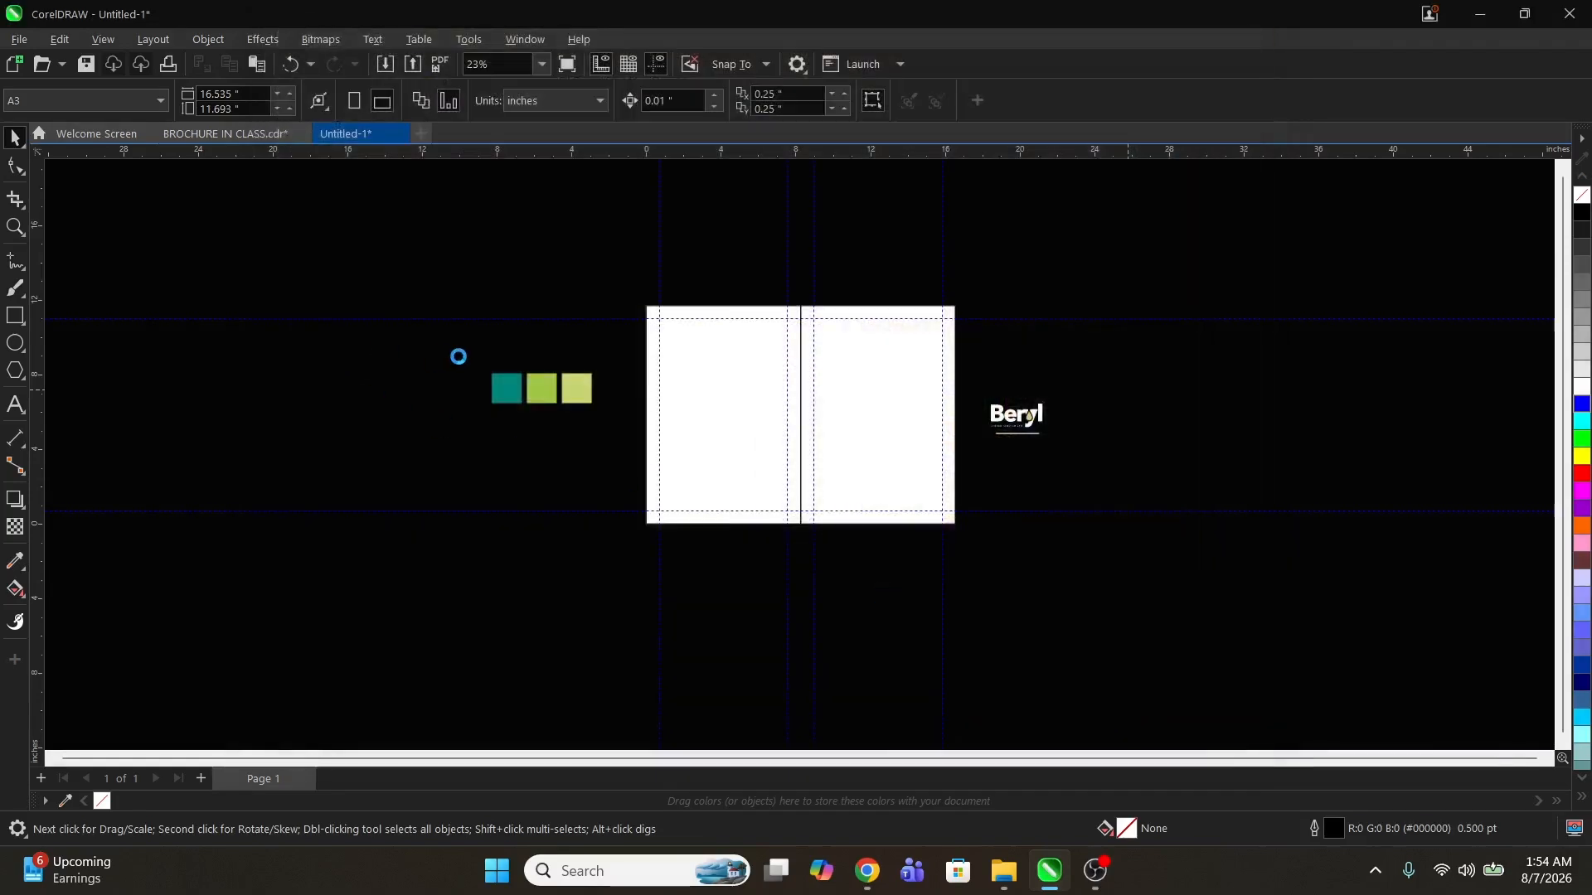
Step: Place both imported images beside the page, scaling and arranging them side by side
left_click(369, 311)
left_click(219, 373)
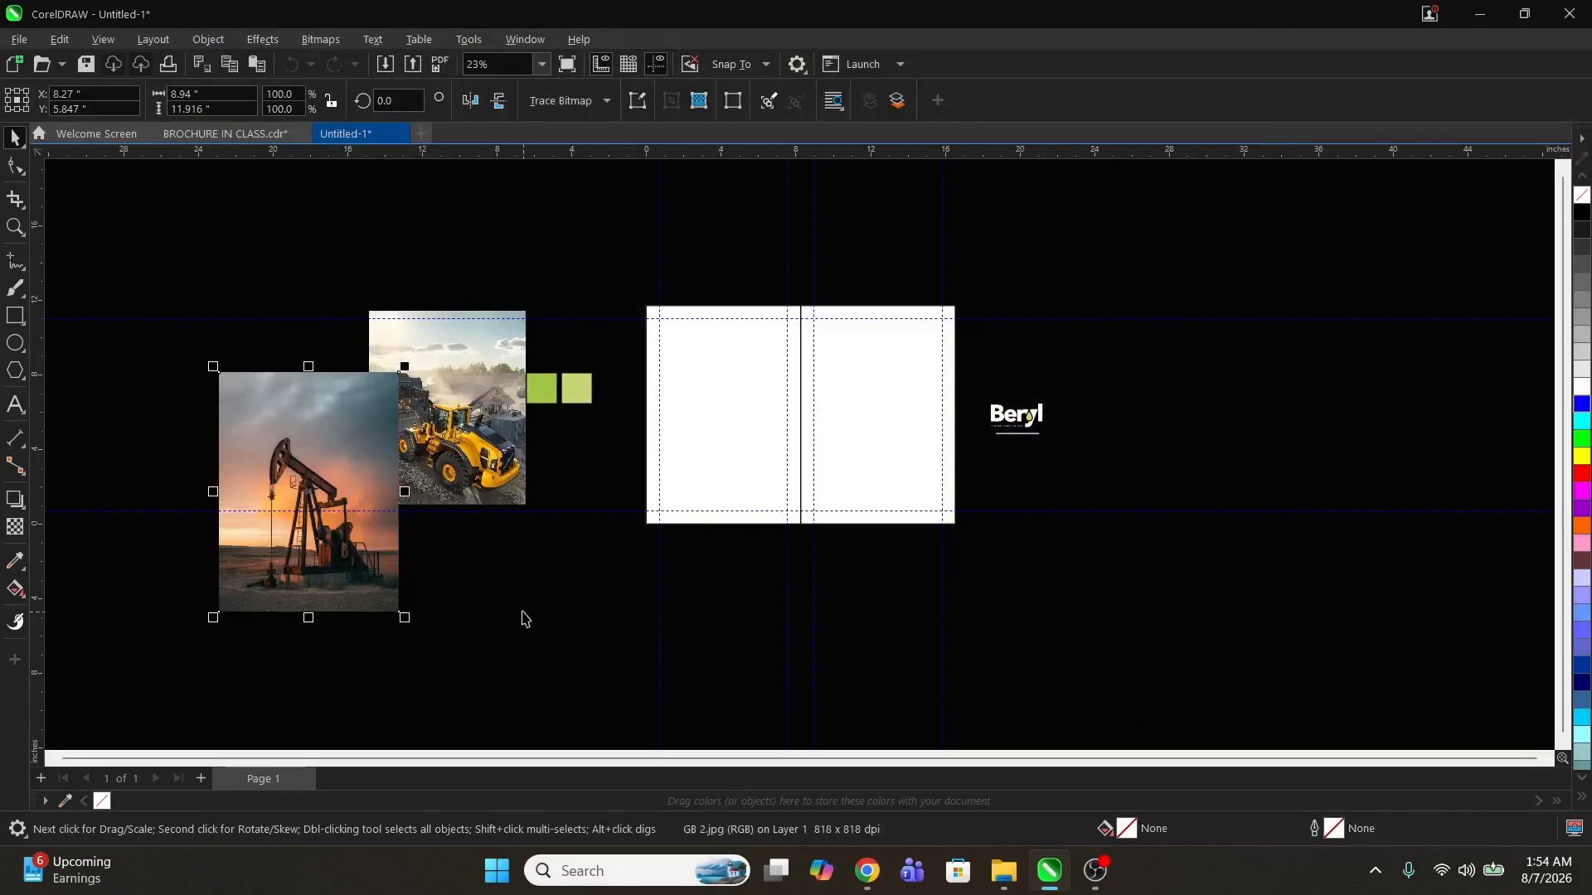
left_click_drag(344, 479, 356, 380)
left_click_drag(495, 387, 556, 334)
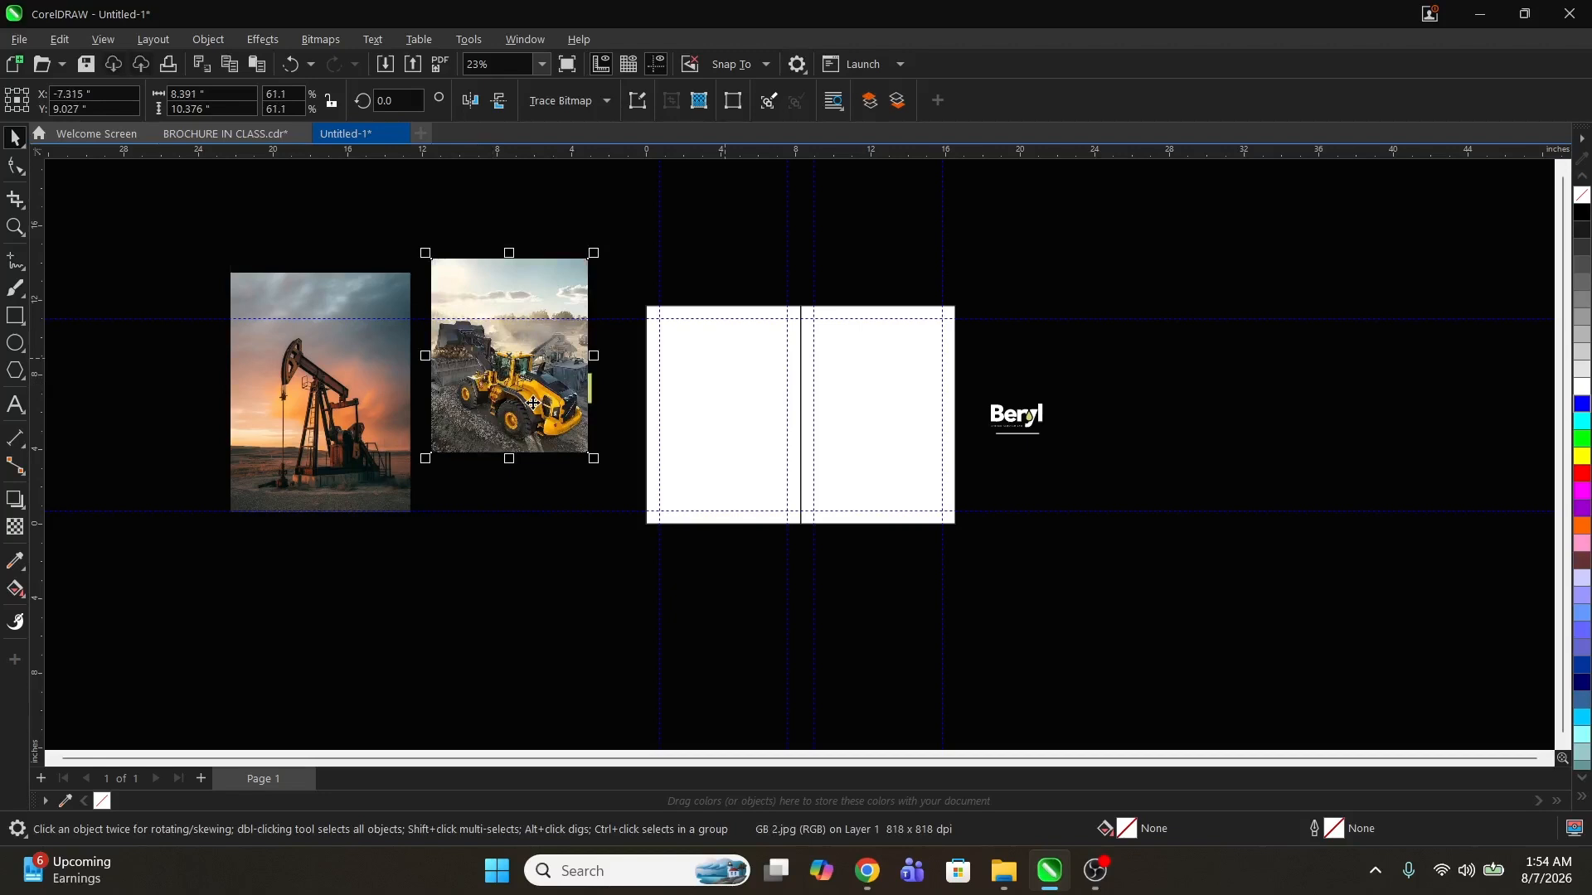
left_click_drag(533, 403, 537, 443)
left_click_drag(290, 289, 329, 288)
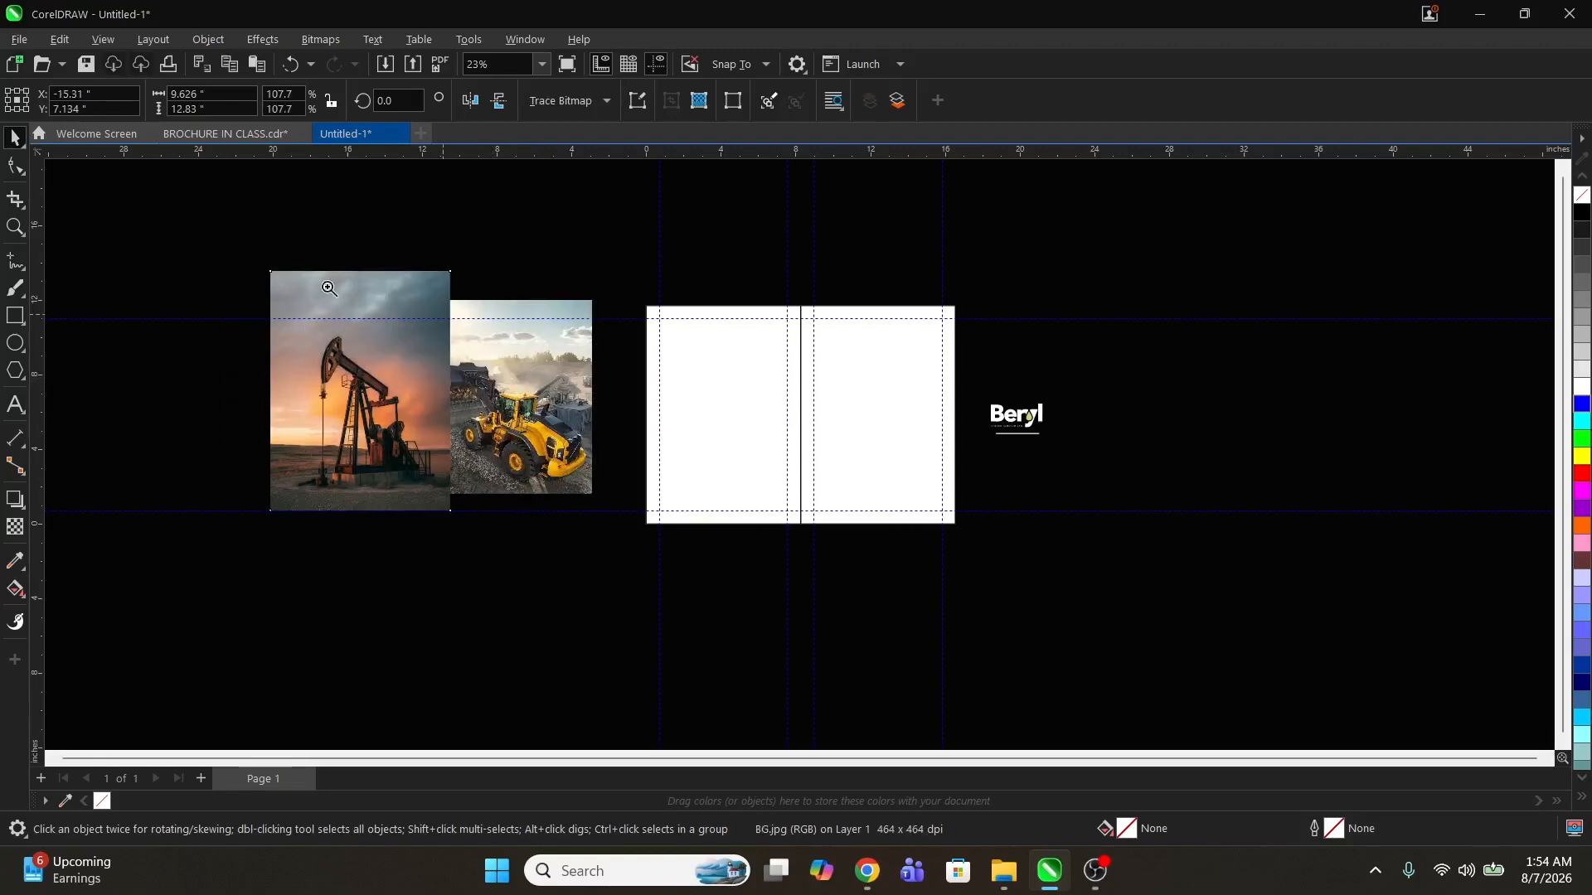
Step: Draw a circle about 5.4 inches across near the top of the right panel
left_click_drag(232, 238, 1285, 580)
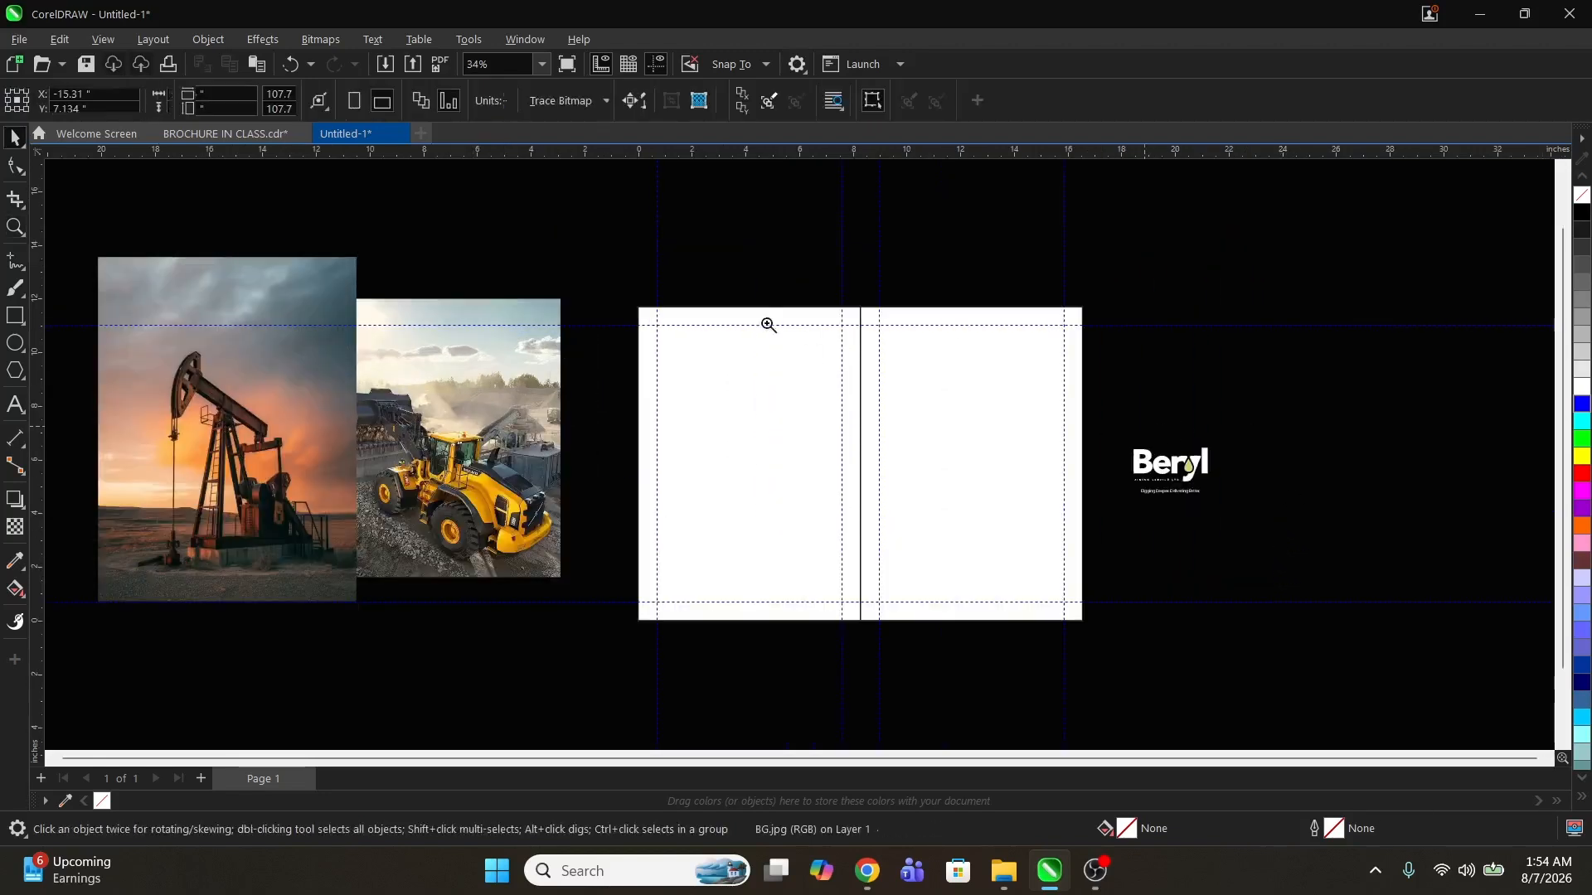
left_click_drag(630, 297, 1092, 635)
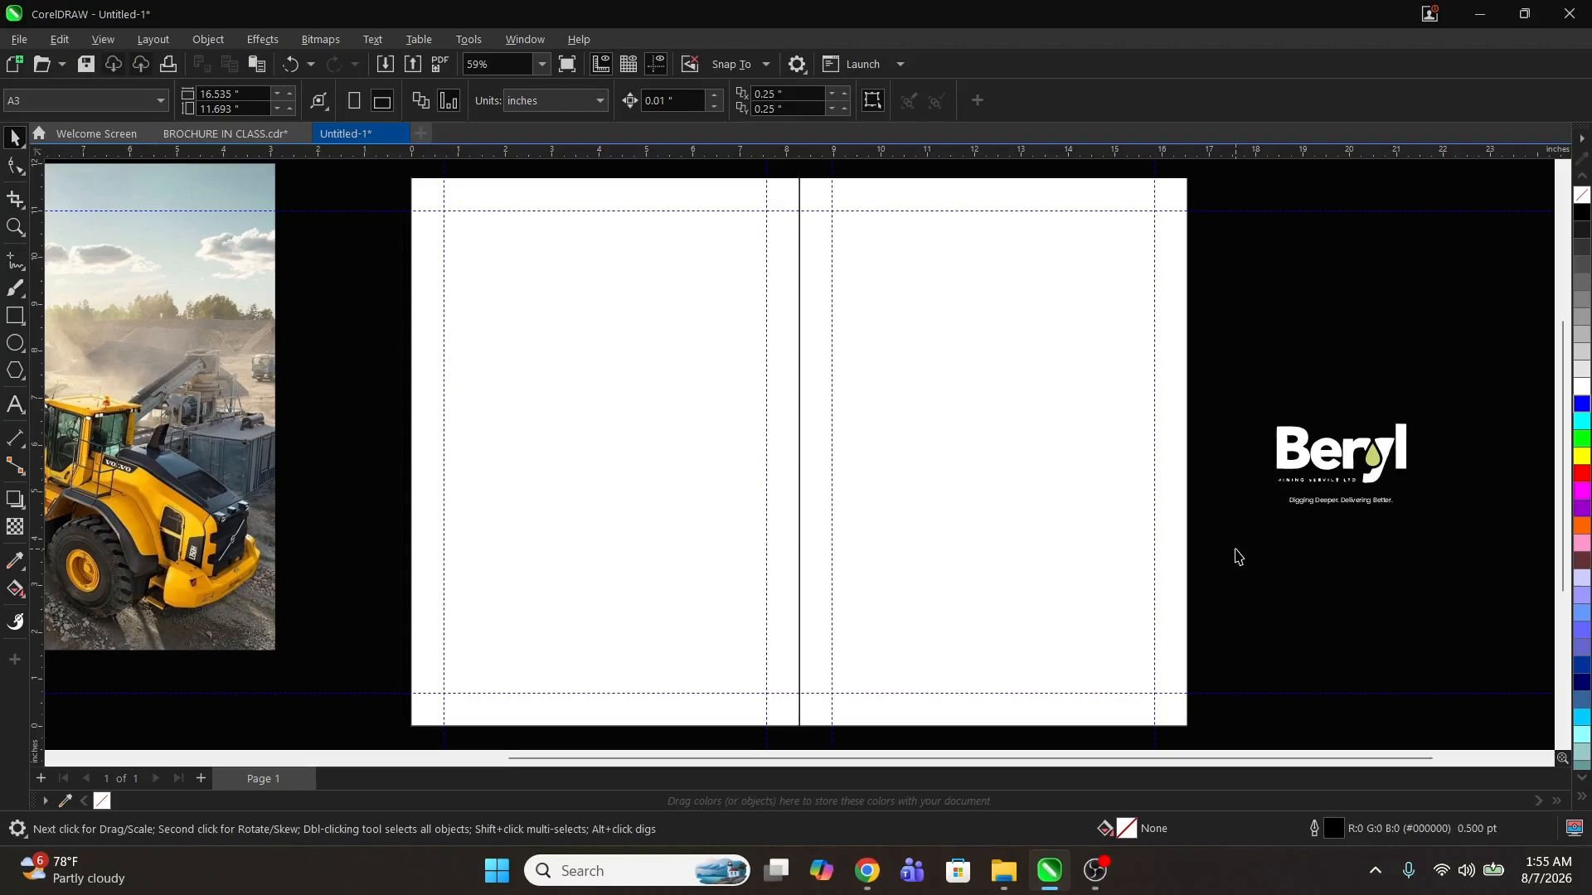
key("F2")
key("F3")
left_click_drag(801, 286, 1216, 519)
left_click(15, 342)
left_click_drag(519, 384, 884, 748)
left_click_drag(745, 543, 867, 300)
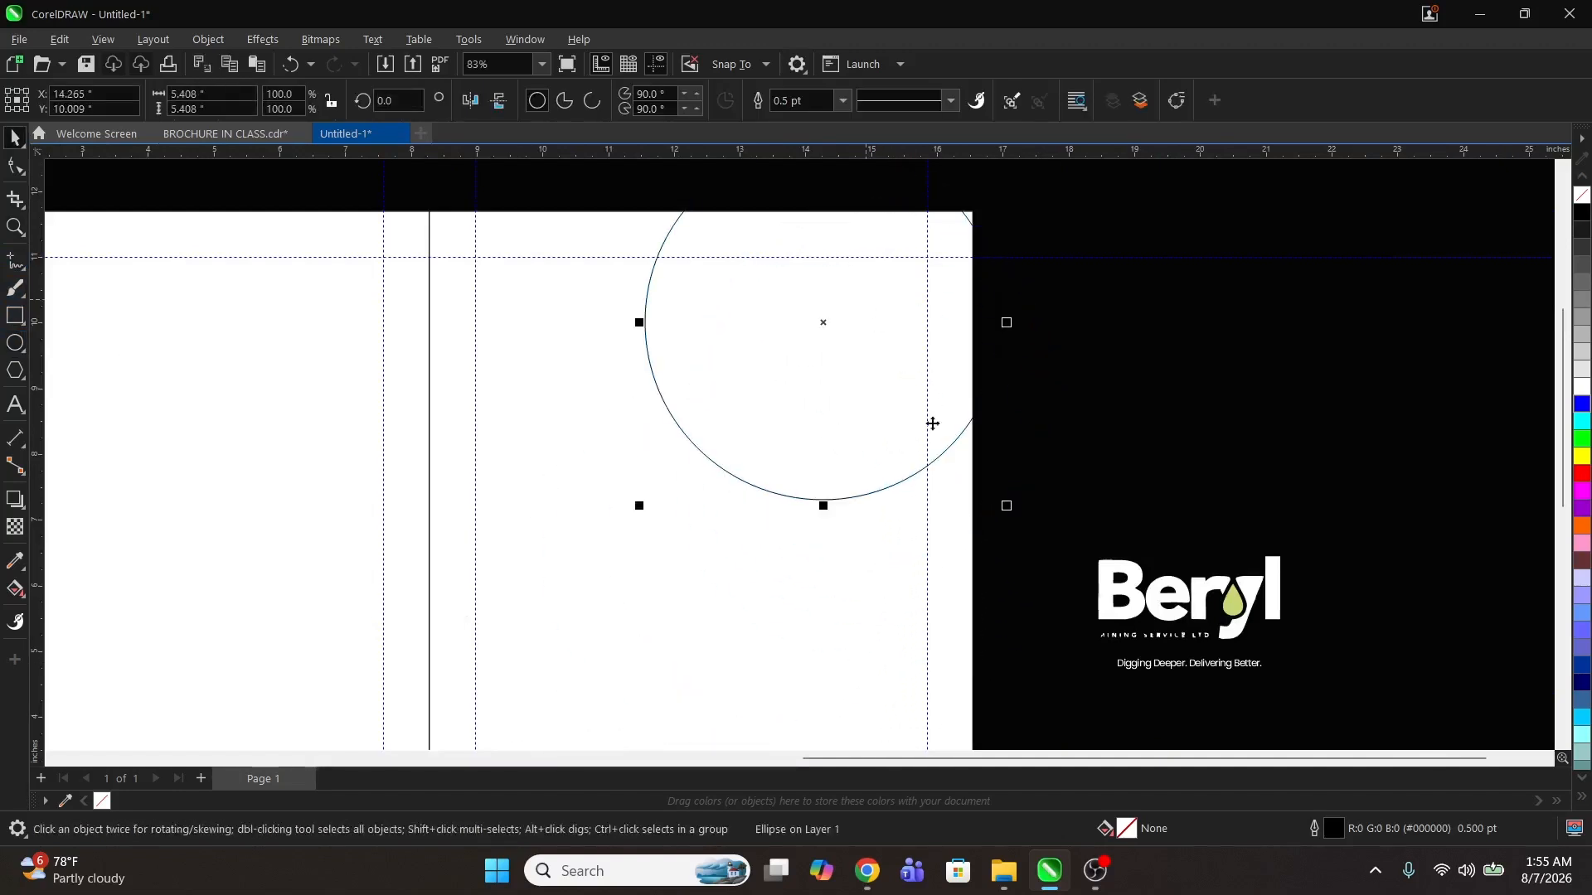
Step: Enlarge the circle to about 8.9 inches and position it over the right panel's top edge near the seam
left_click_drag(1007, 506, 1122, 621)
left_click_drag(889, 455, 789, 378)
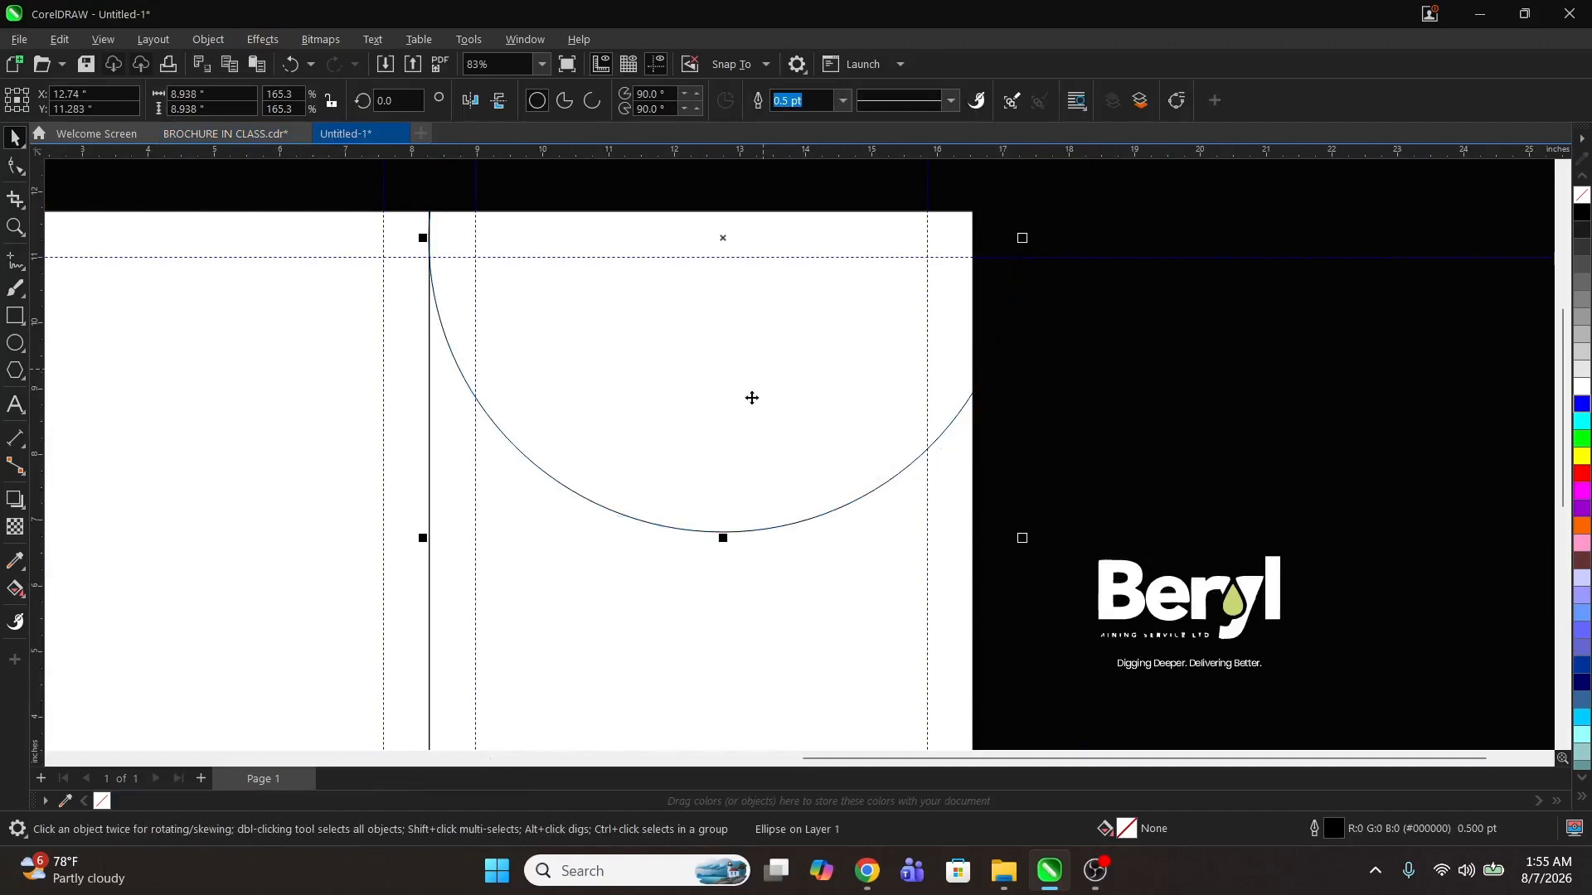
mouse_move(836, 427)
left_mouse_down()
mouse_move(838, 451)
mouse_move(827, 432)
left_mouse_up()
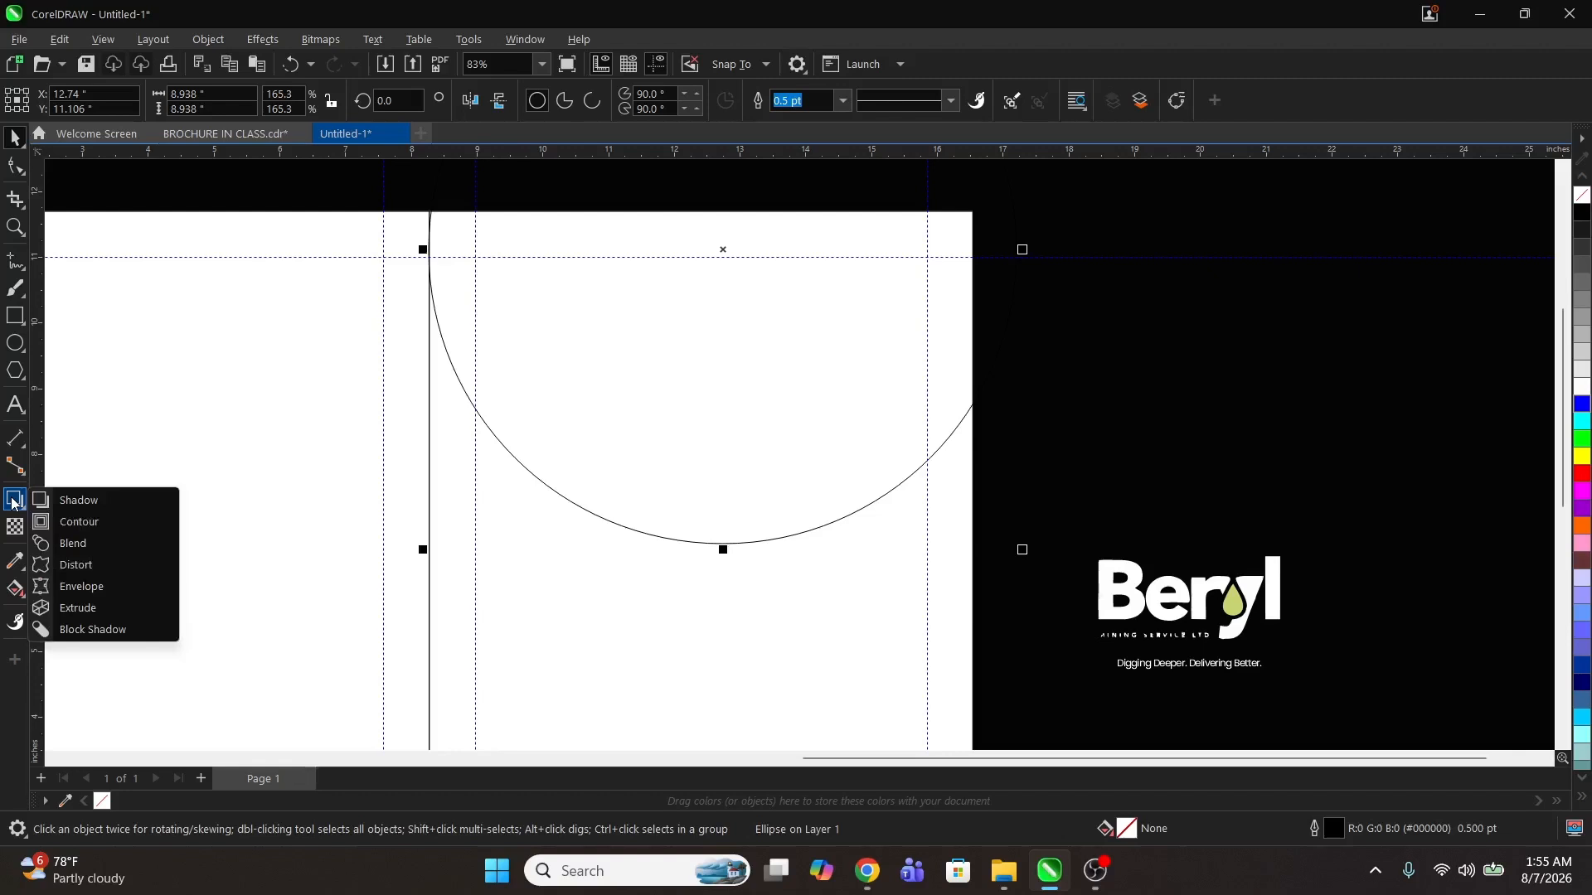
Step: Add a one-step outward contour of about 0.59 inch to the circle and break the contour apart
left_click(78, 522)
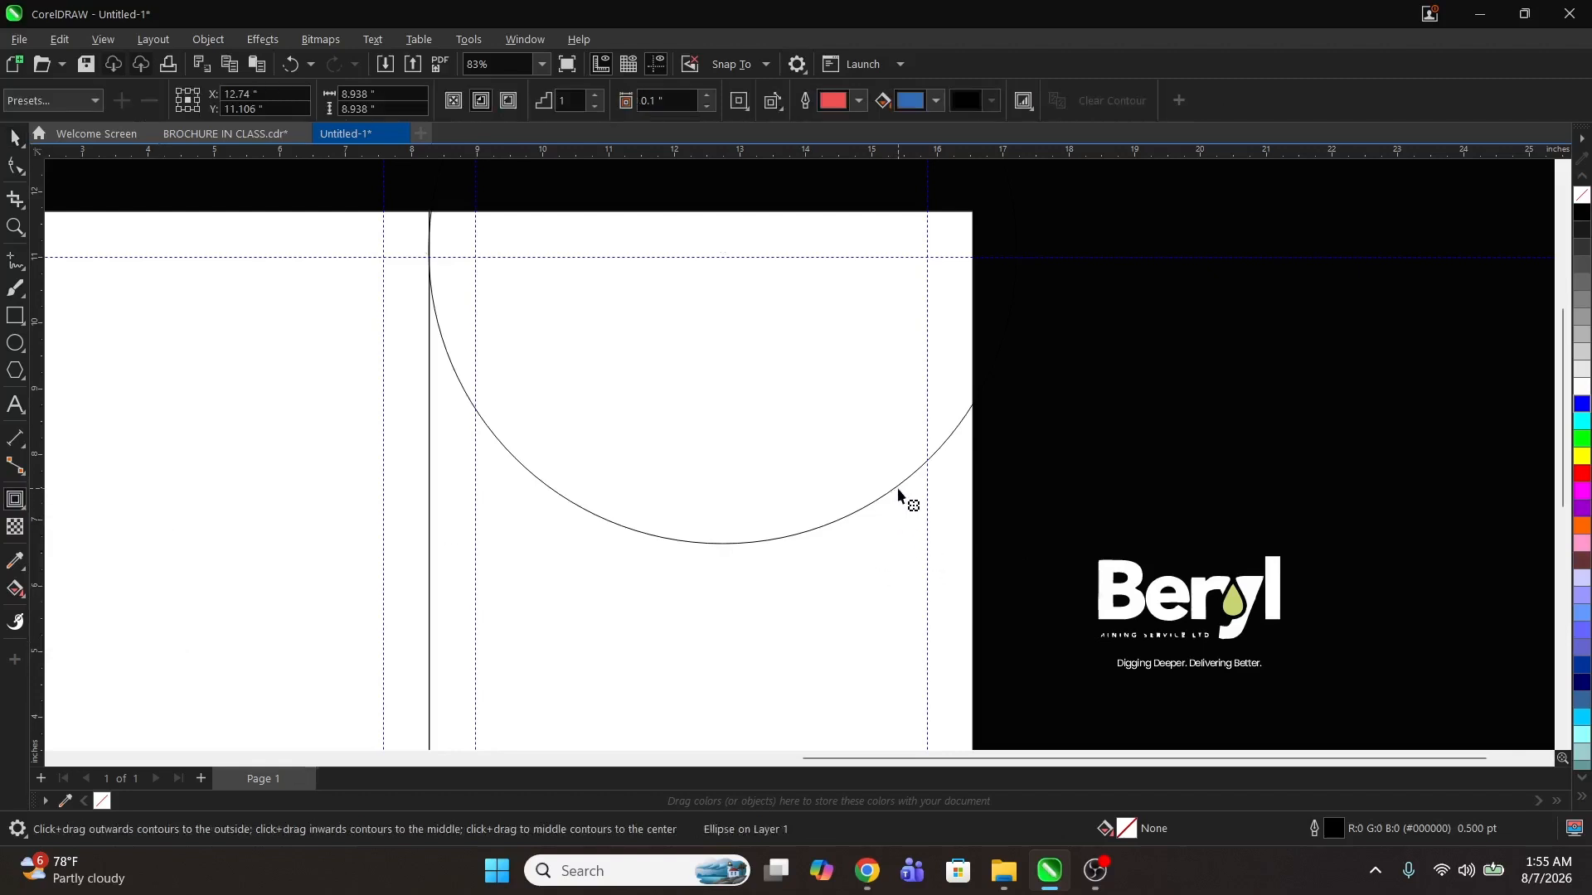
left_click_drag(899, 496, 953, 593)
key("space")
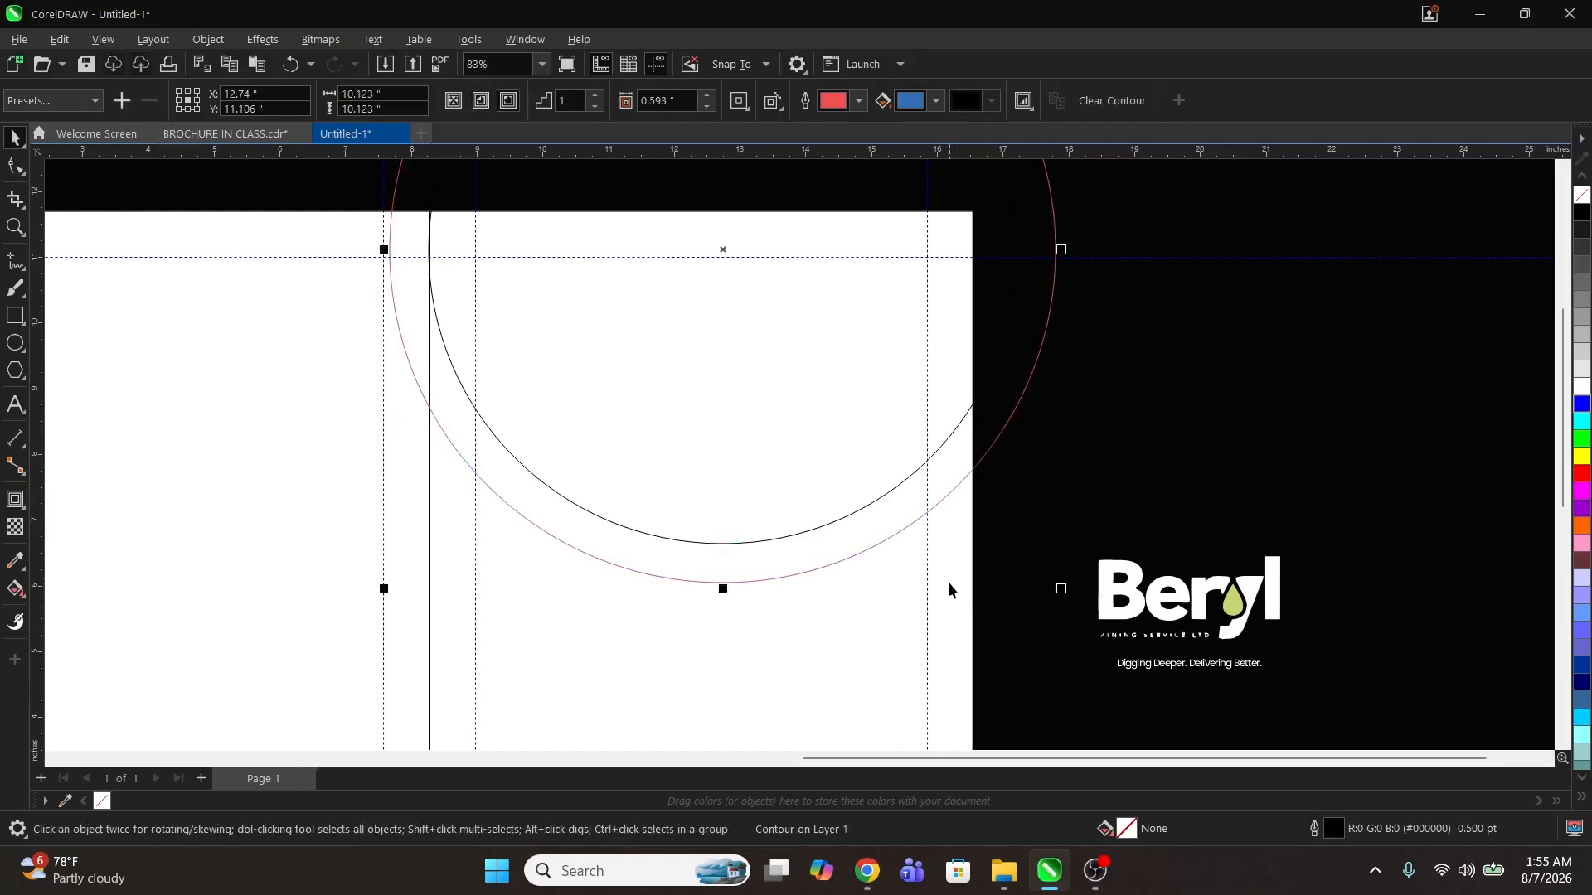
key("ctrl+k")
left_click(1145, 462)
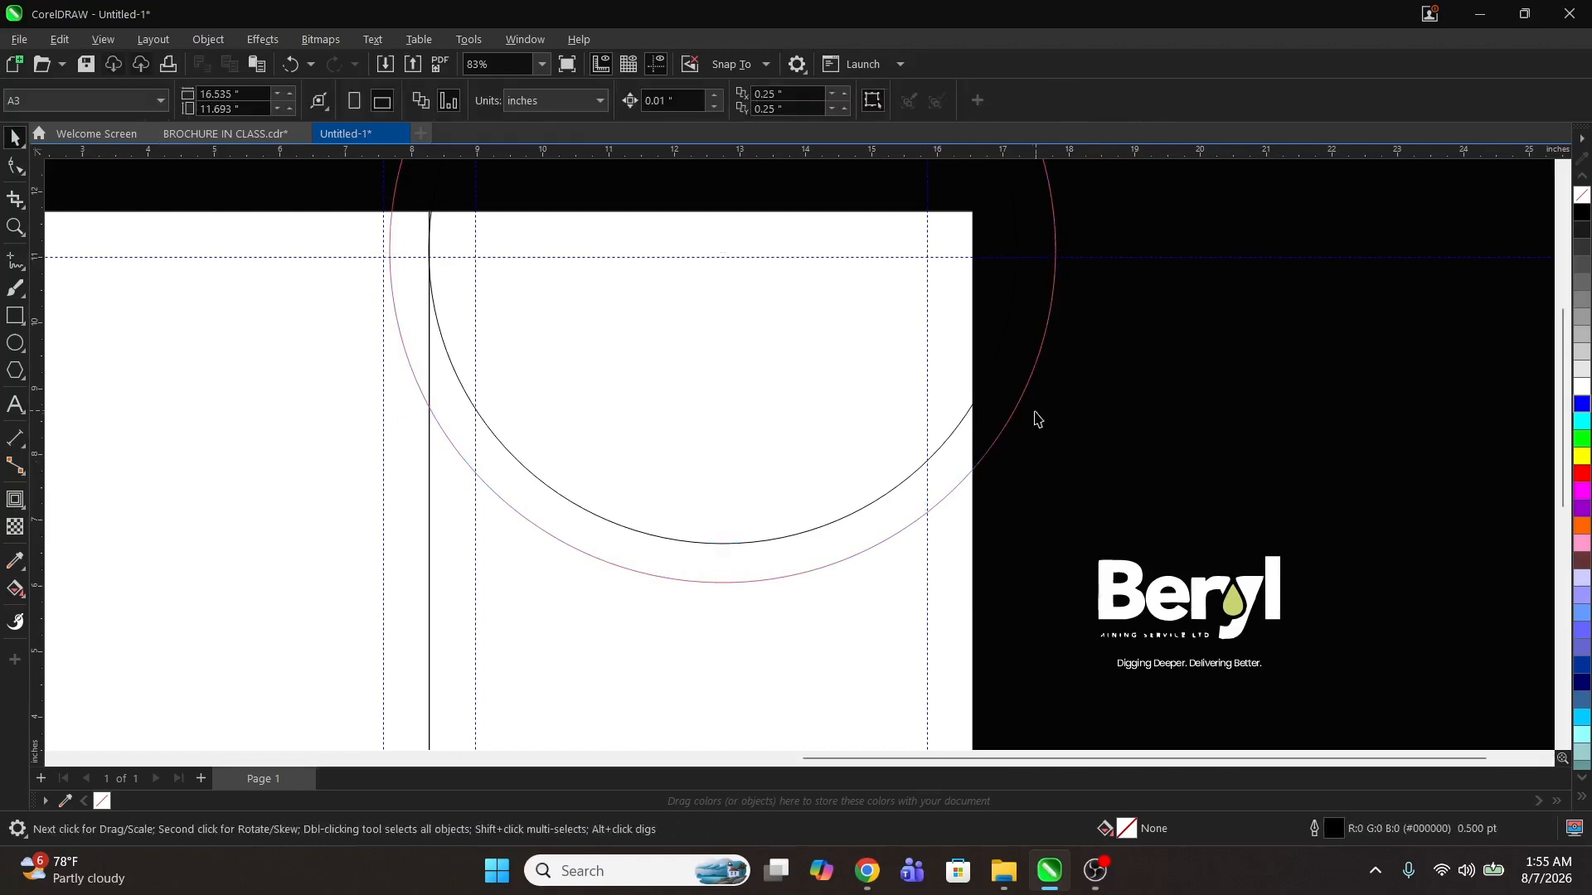
Step: Shift the separated outer contour circle slightly left of the inner circle
left_click(1005, 420)
left_click_drag(1005, 420, 966, 422)
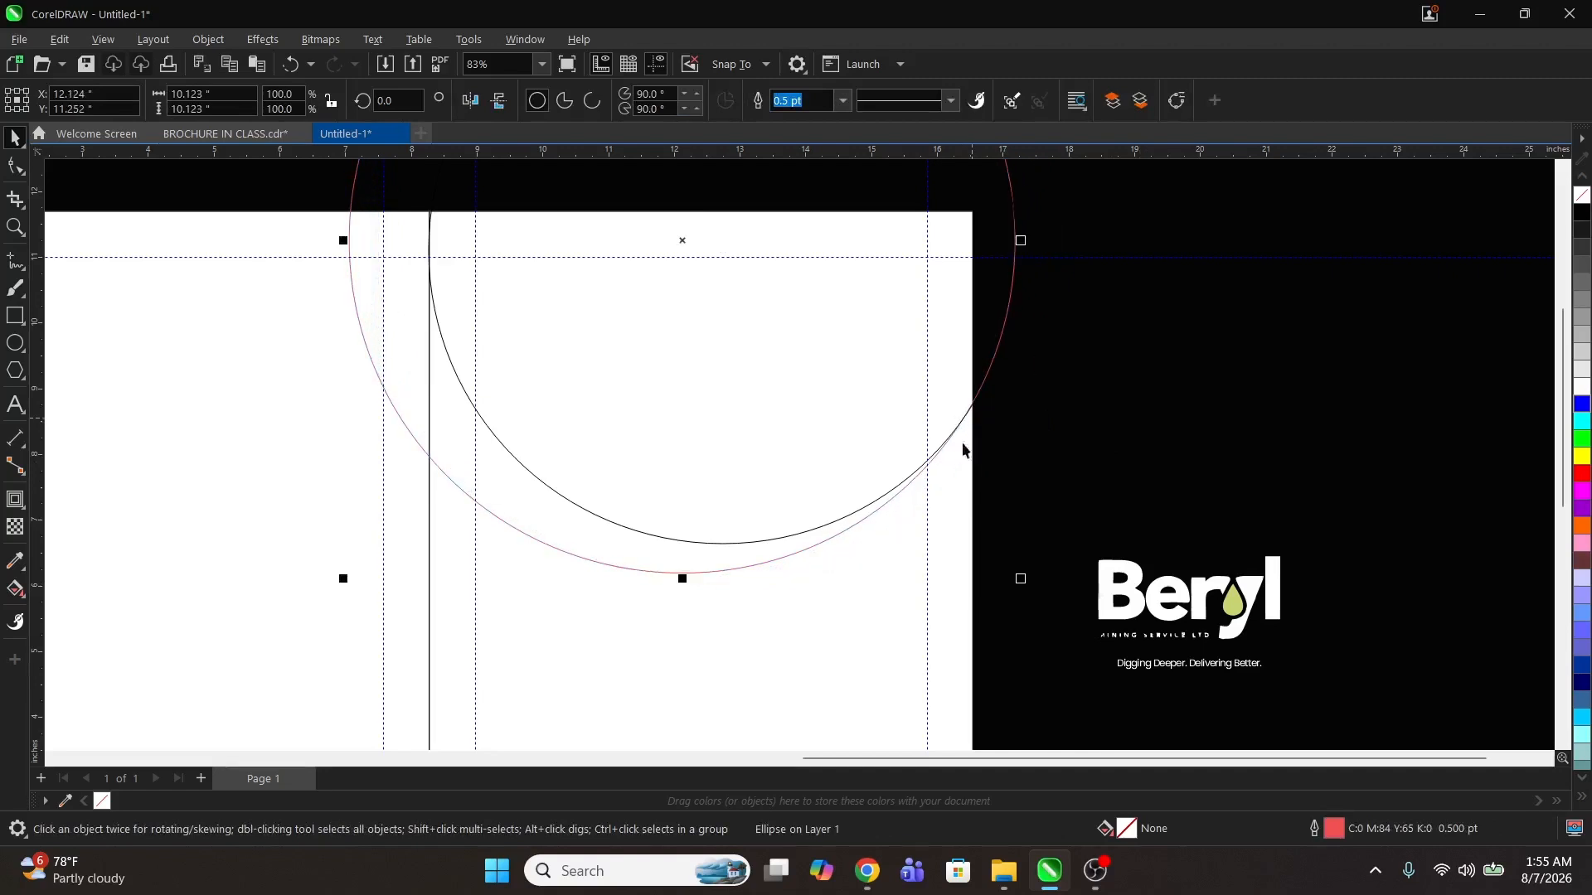
left_click(1161, 406)
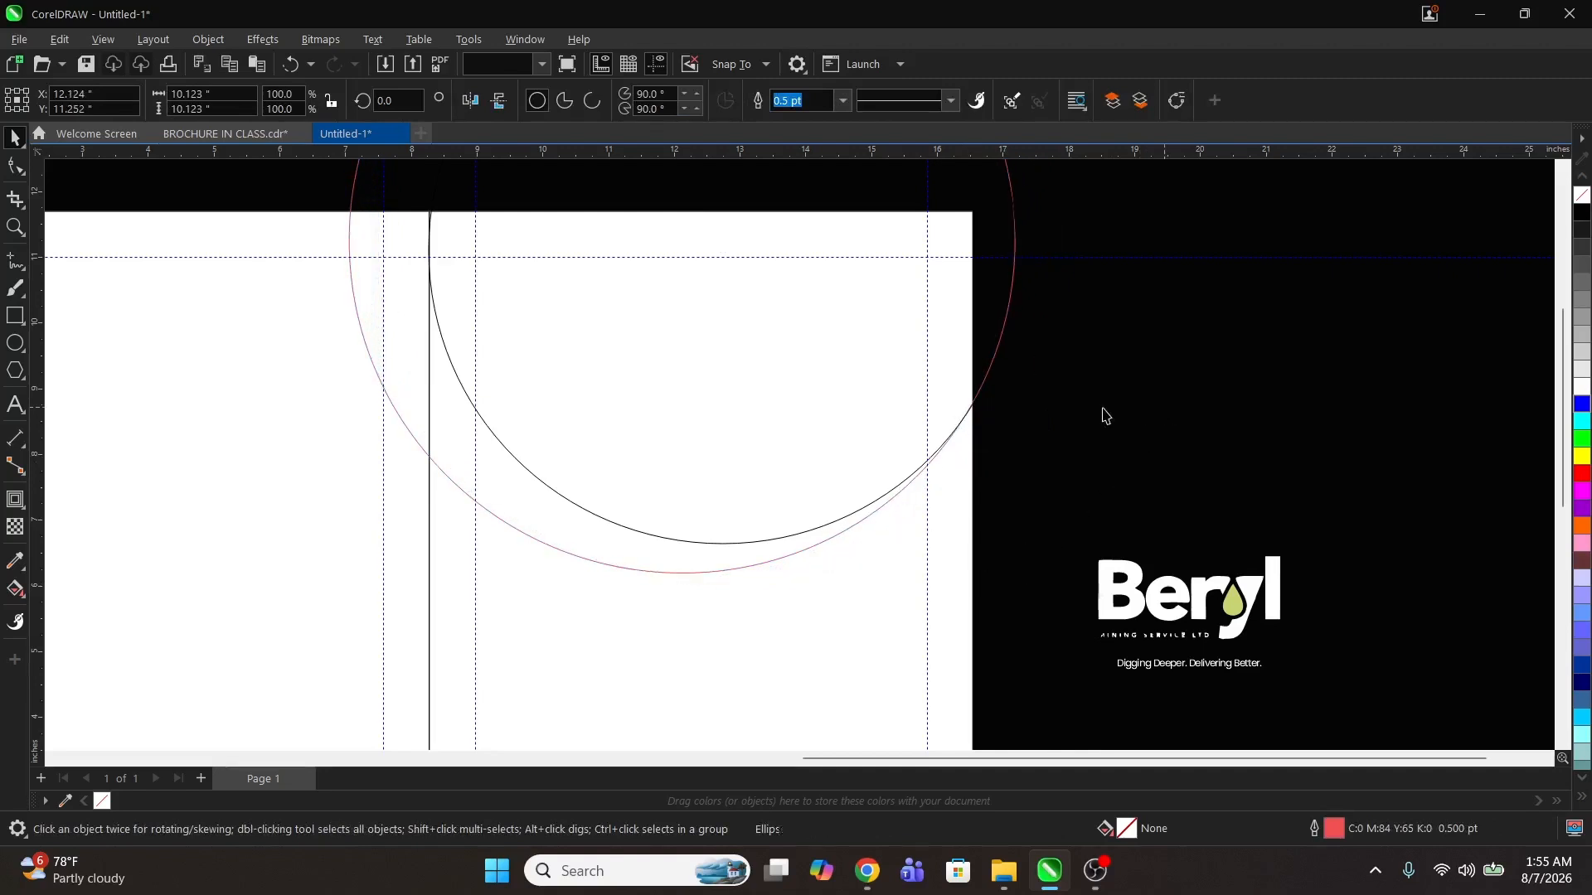
left_click(729, 376)
left_click(802, 399)
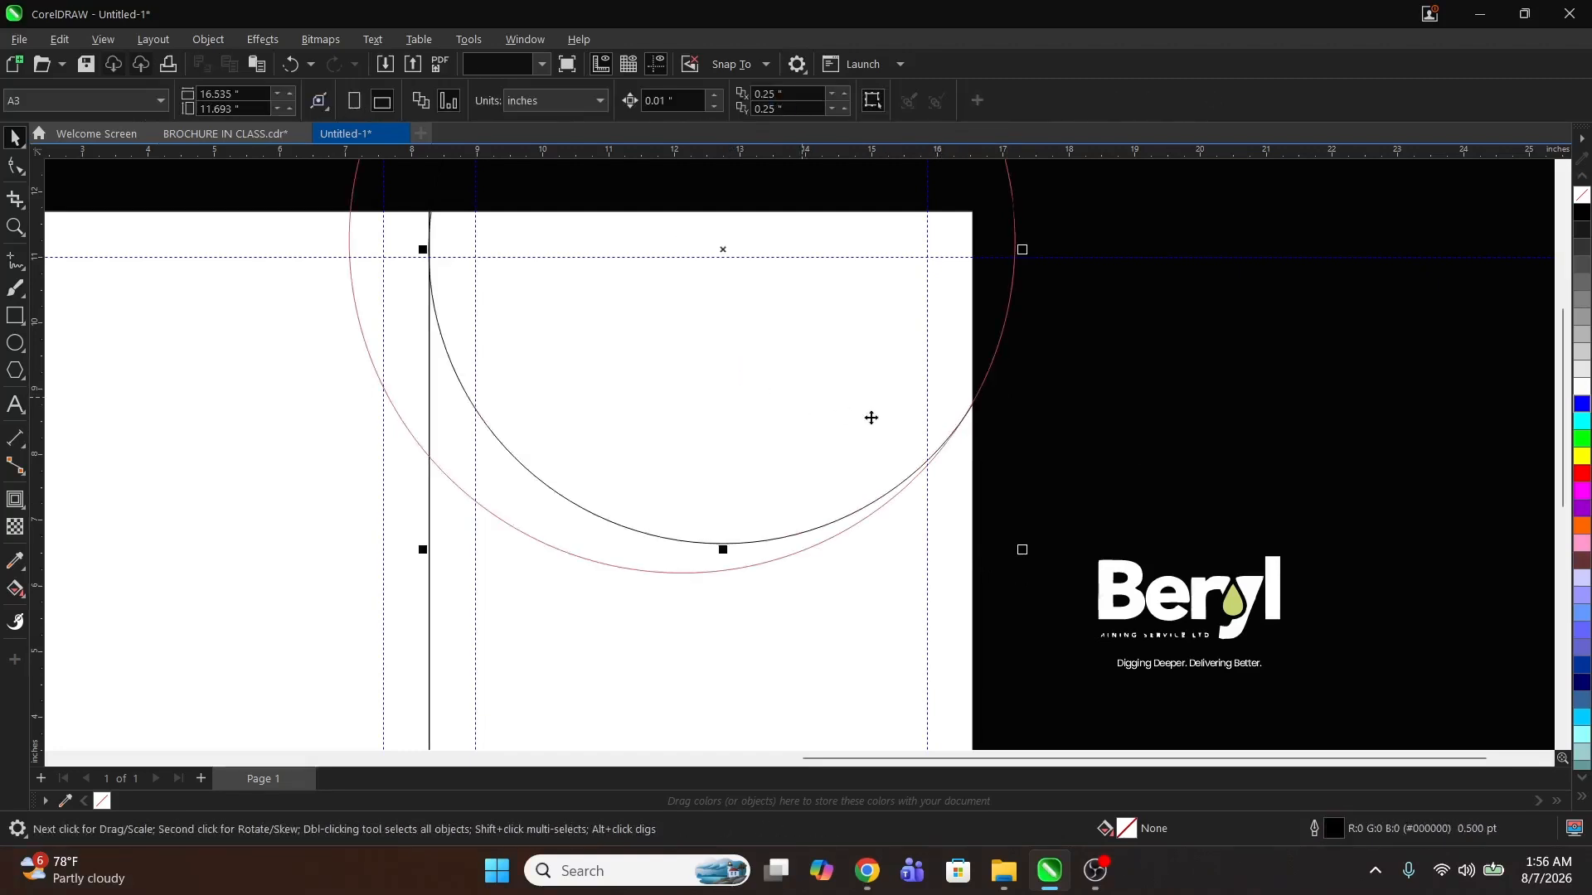
left_click(1143, 388)
left_click(793, 392)
left_click(1096, 421)
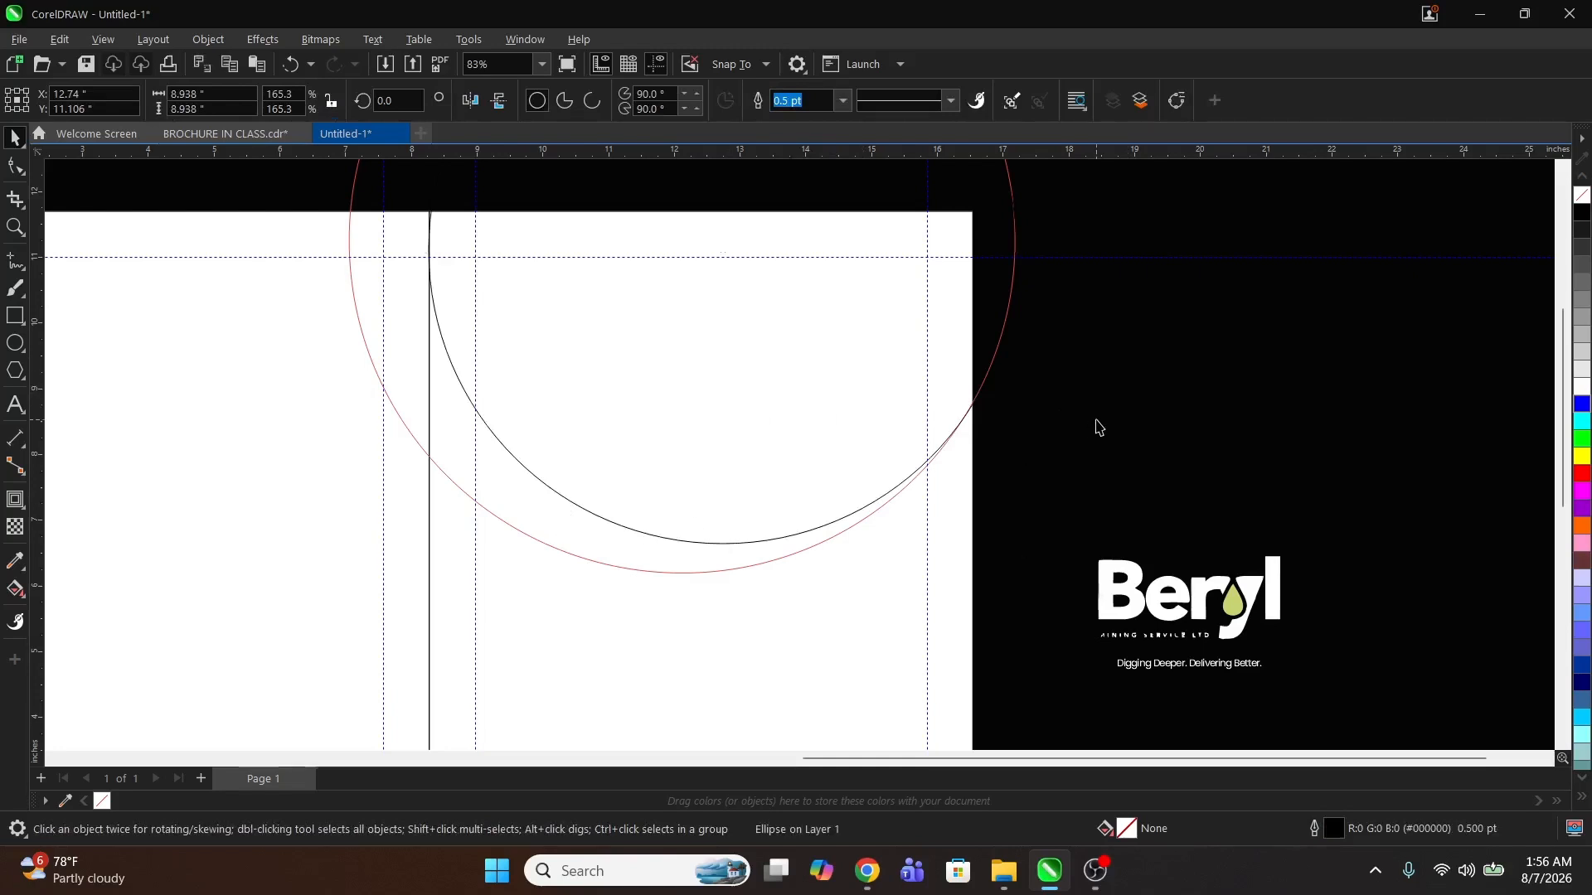
Step: Move the loader image to the right of the page beyond the Beryl logo
left_click(535, 526)
key("z")
right_click(786, 461)
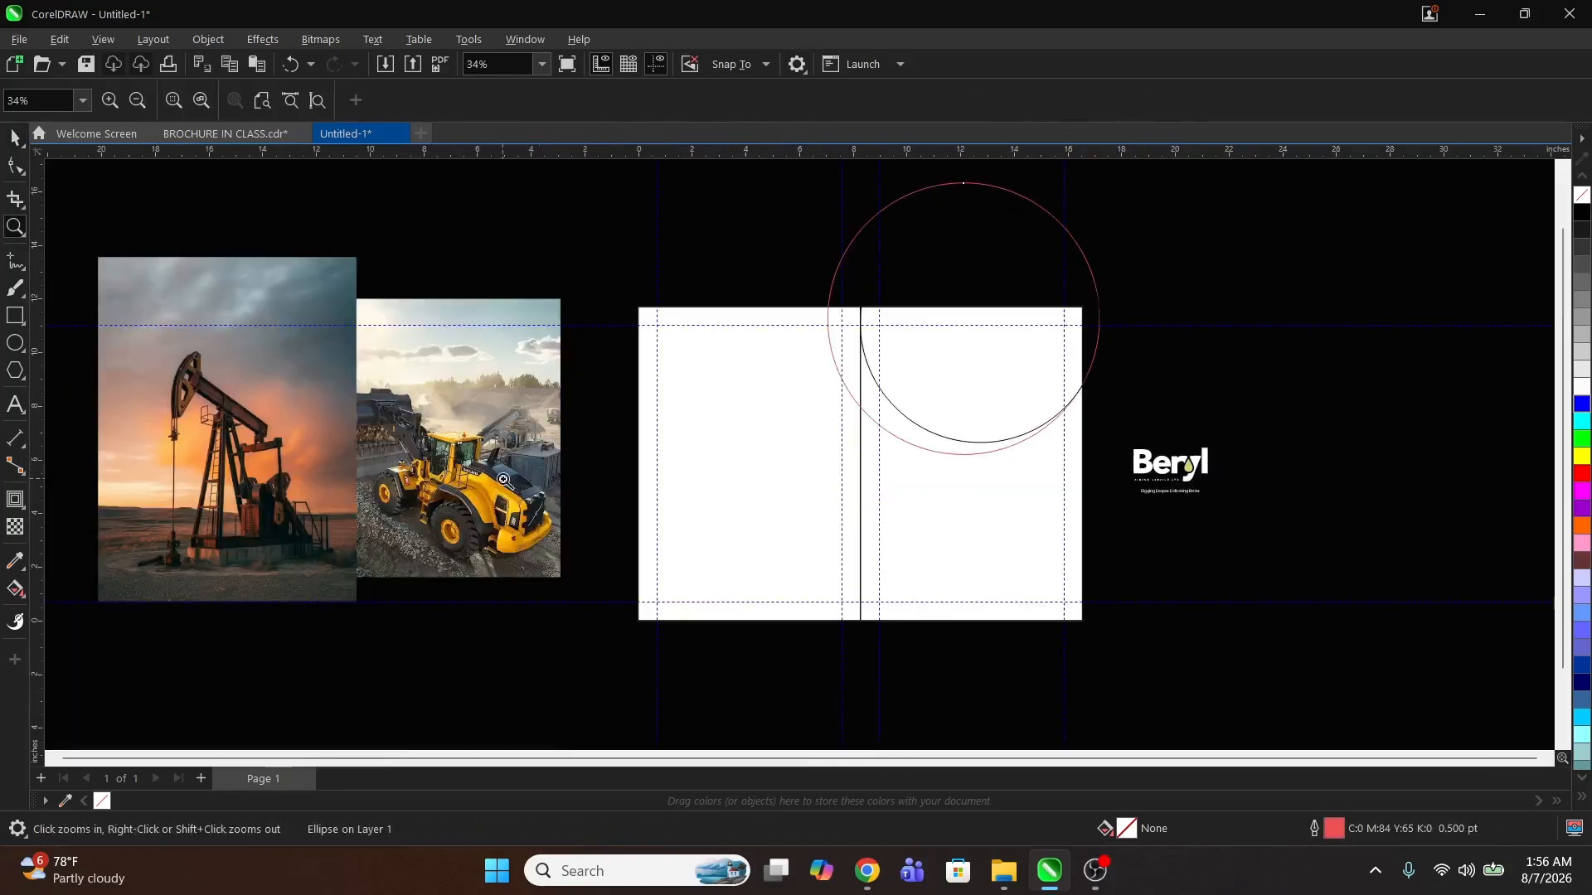
scroll(673, 466, "down", 2)
key("space")
left_click_drag(522, 427, 966, 446)
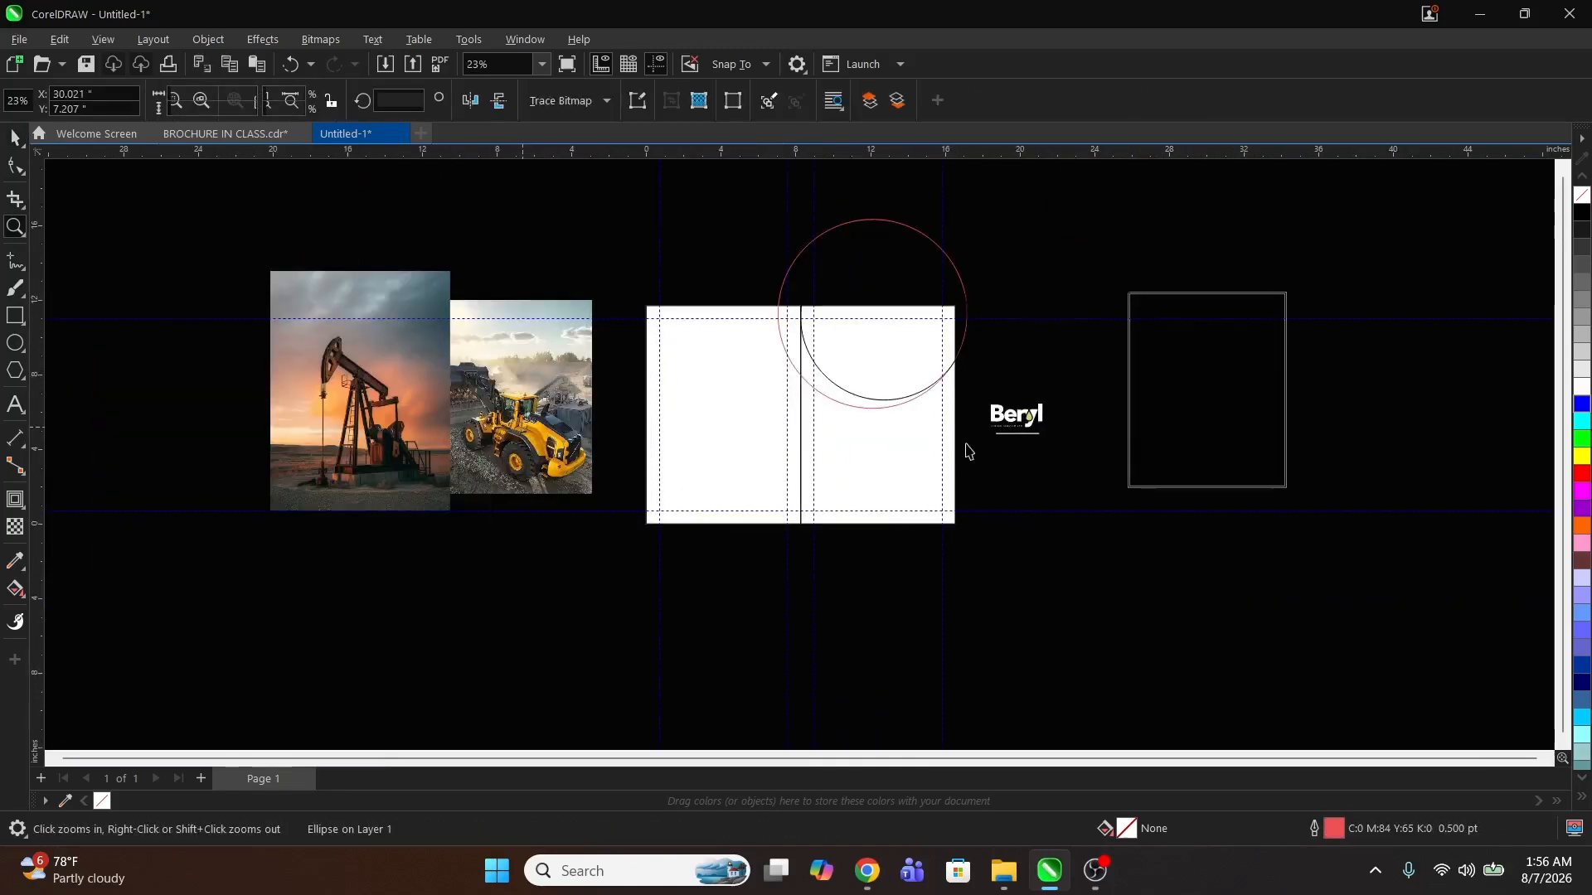
Step: Add the light green, green and teal colours of the three swatch squares to the document palette
left_click_drag(451, 341, 786, 479)
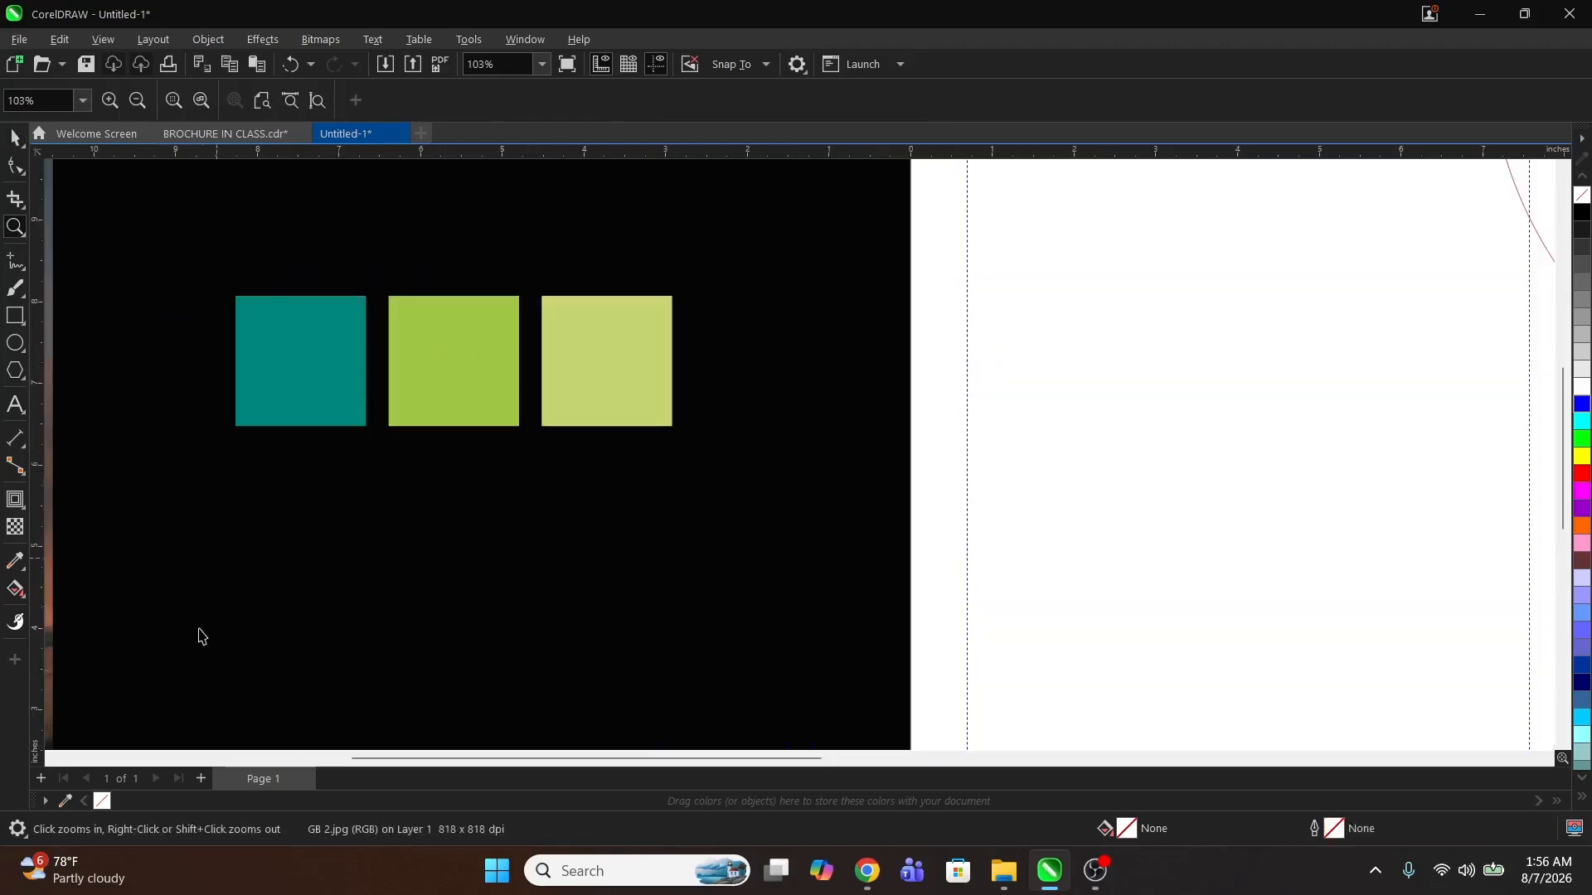
key("space")
left_click(64, 801)
left_click(570, 407)
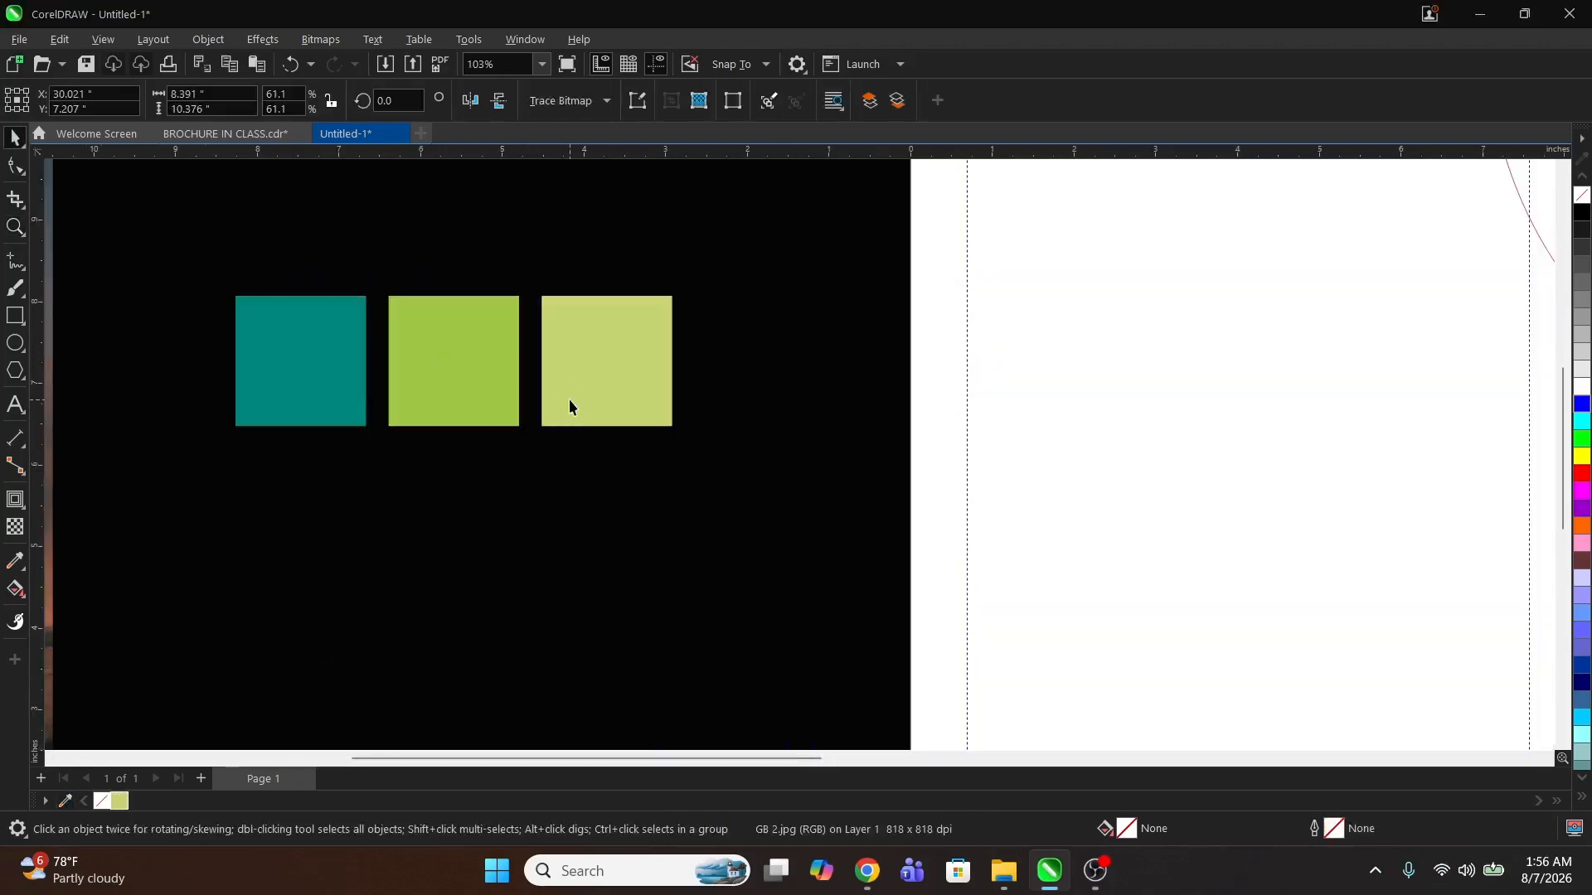
left_click(61, 803)
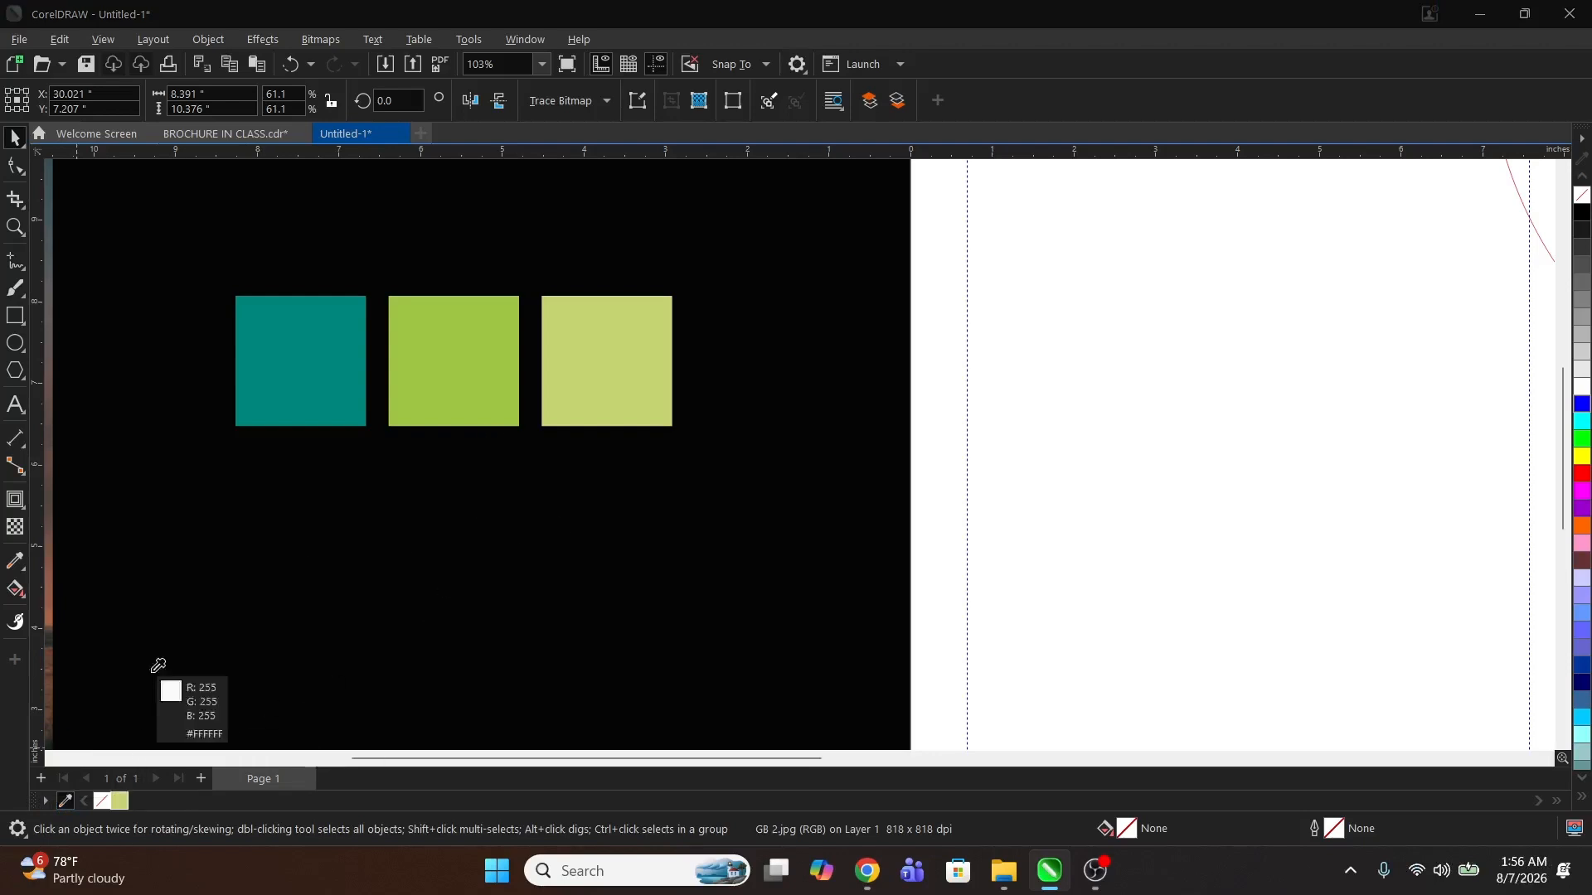
left_click(437, 387)
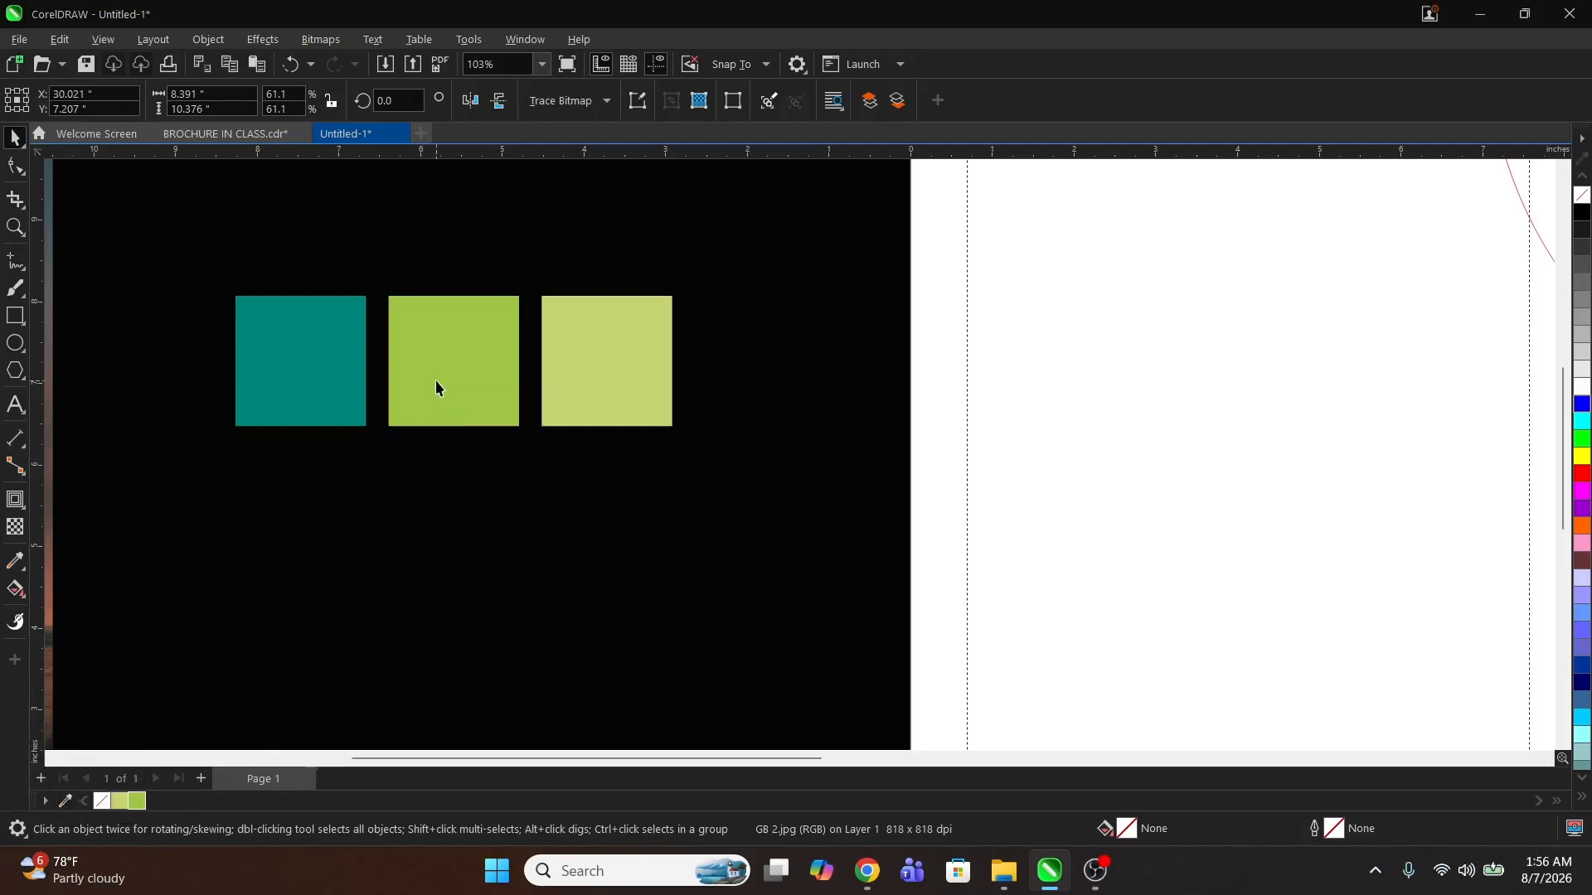
left_click(67, 803)
left_click(298, 371)
Step: Fill the outer contour circle with the light green swatch colour and remove its outline
key("z")
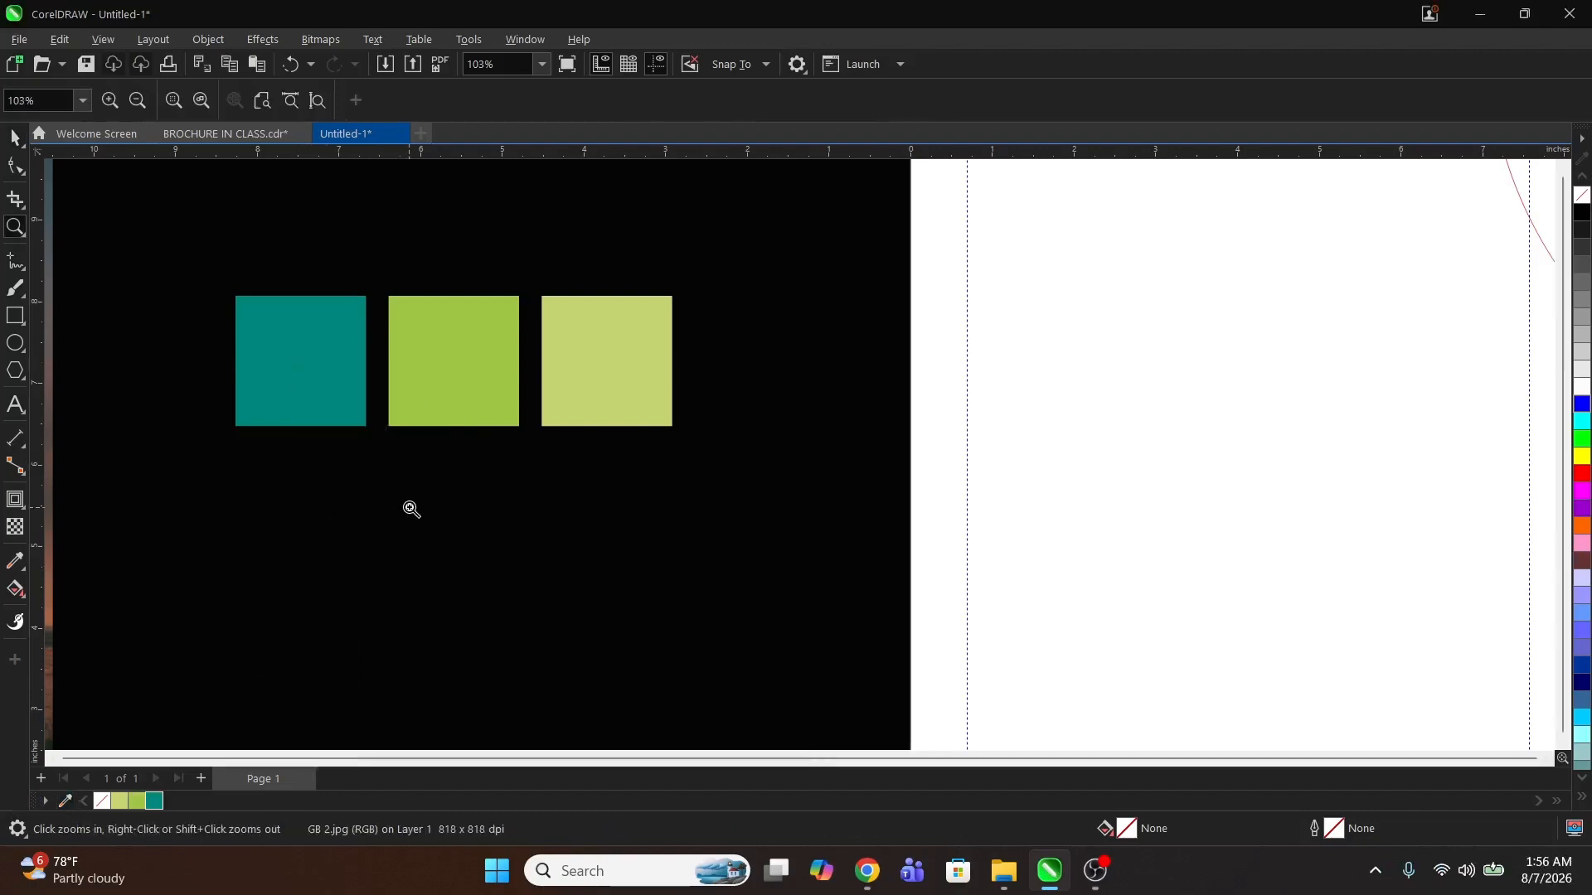
right_click(411, 512)
right_click(418, 560)
left_click_drag(680, 325, 1058, 482)
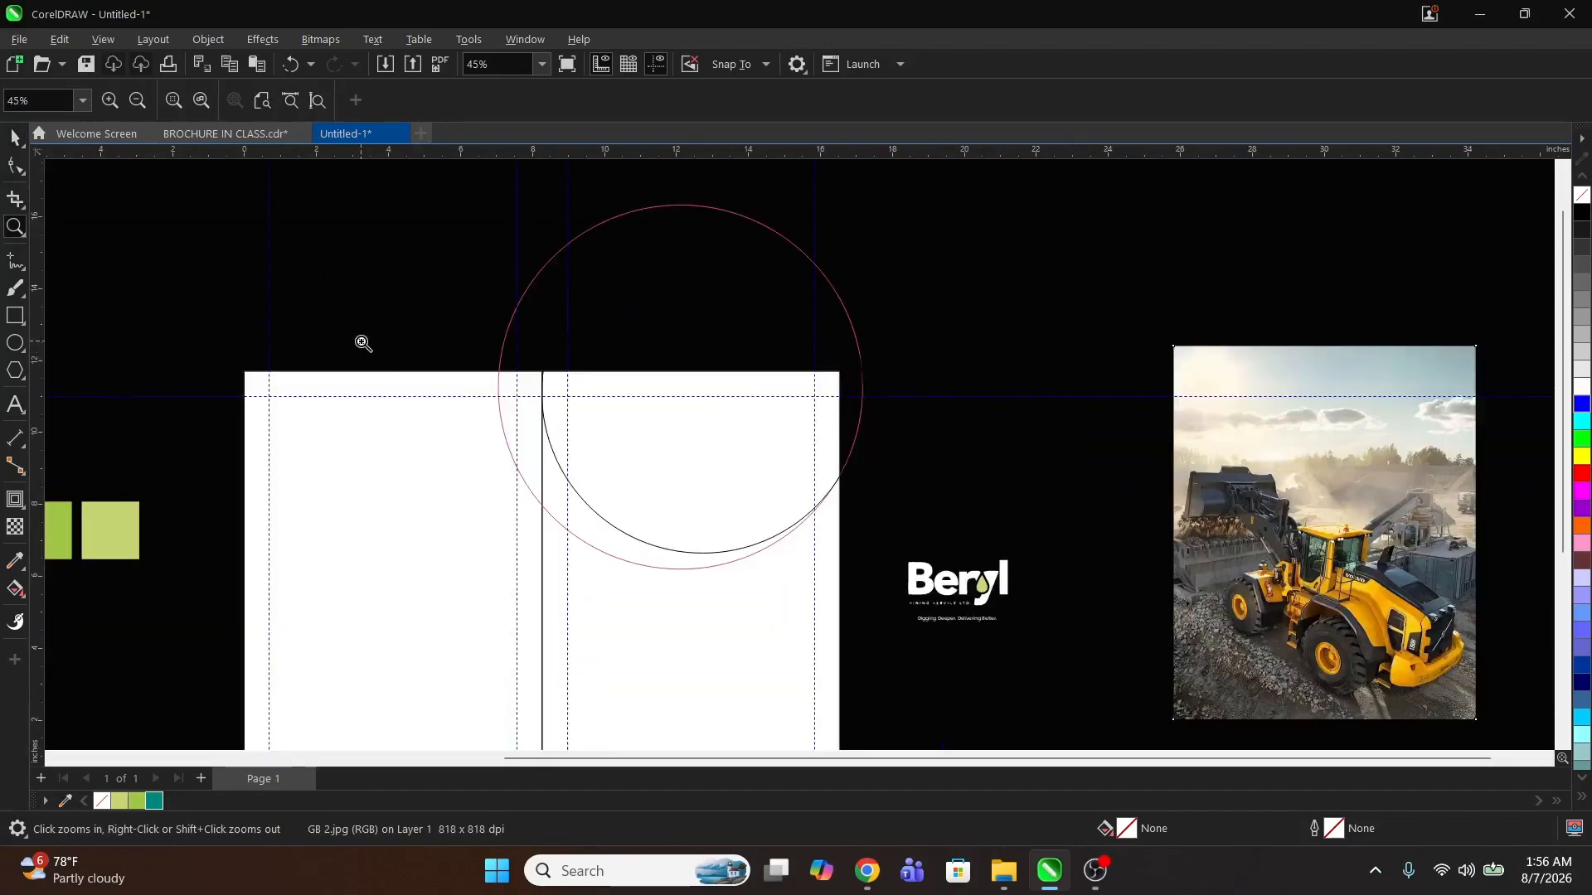
left_click_drag(363, 343, 955, 634)
key("space")
left_click(503, 346)
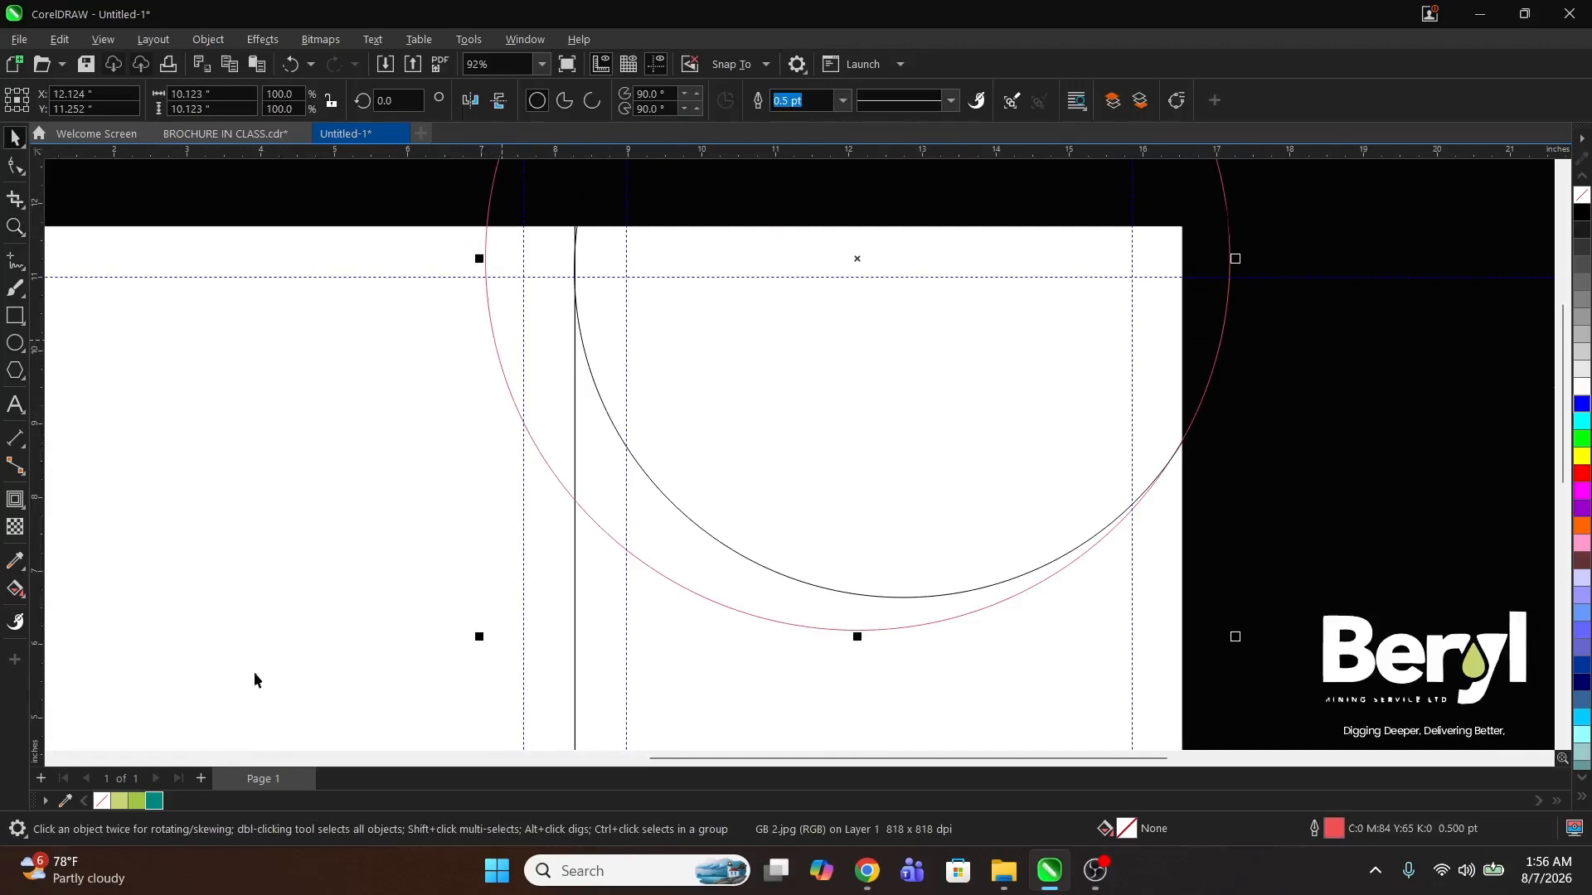
left_click(135, 802)
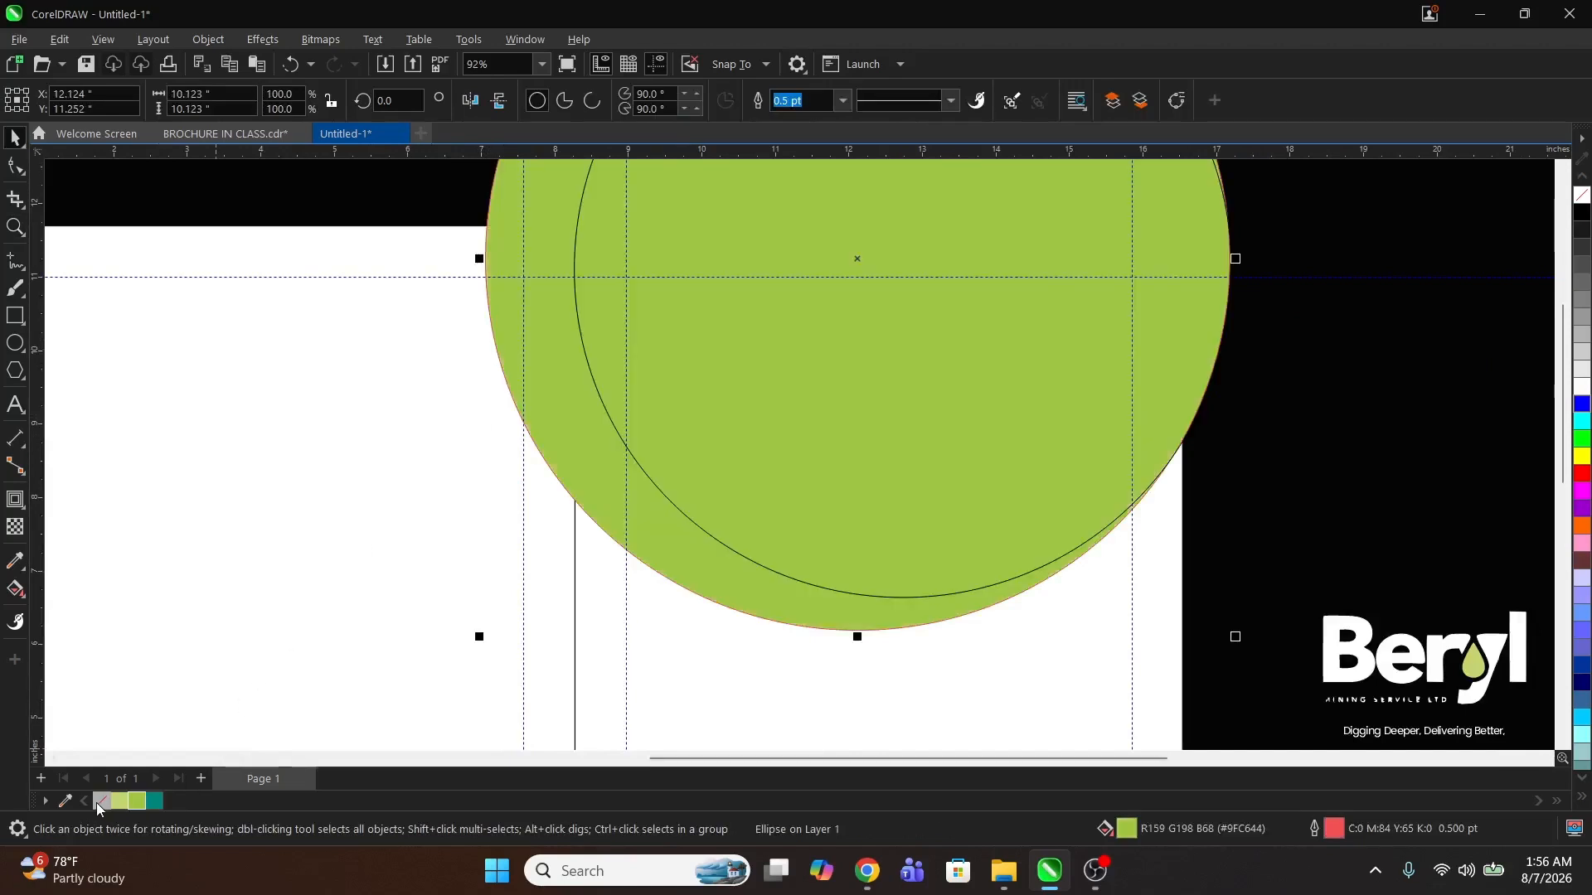
left_click(118, 801)
right_click(97, 804)
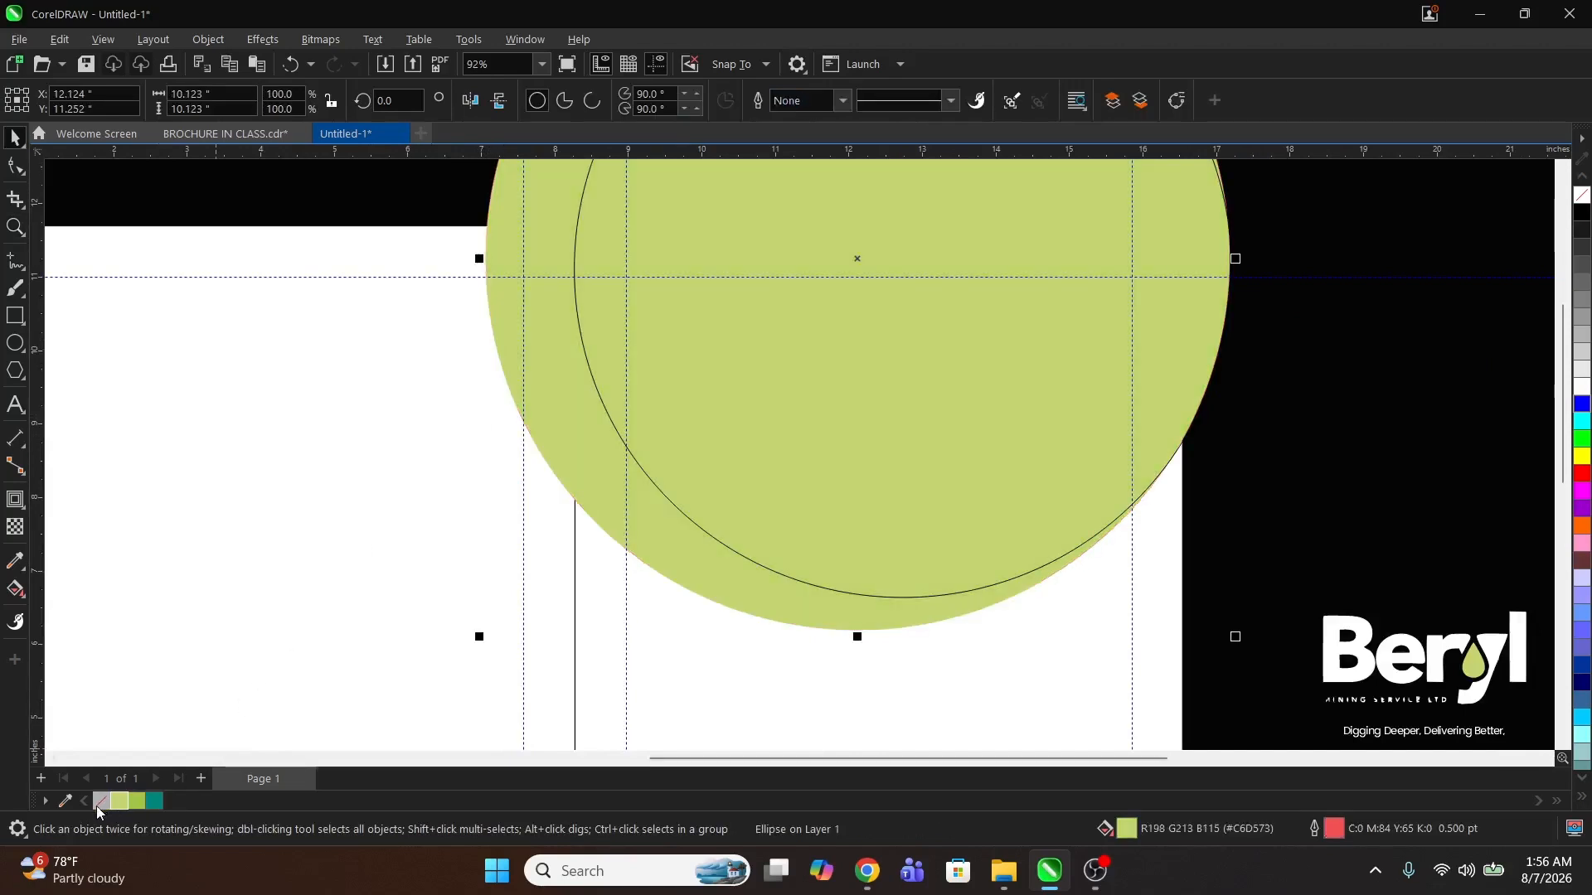
Step: Give the inner circle a white outline 24 pt wide
left_click(818, 488)
key("z")
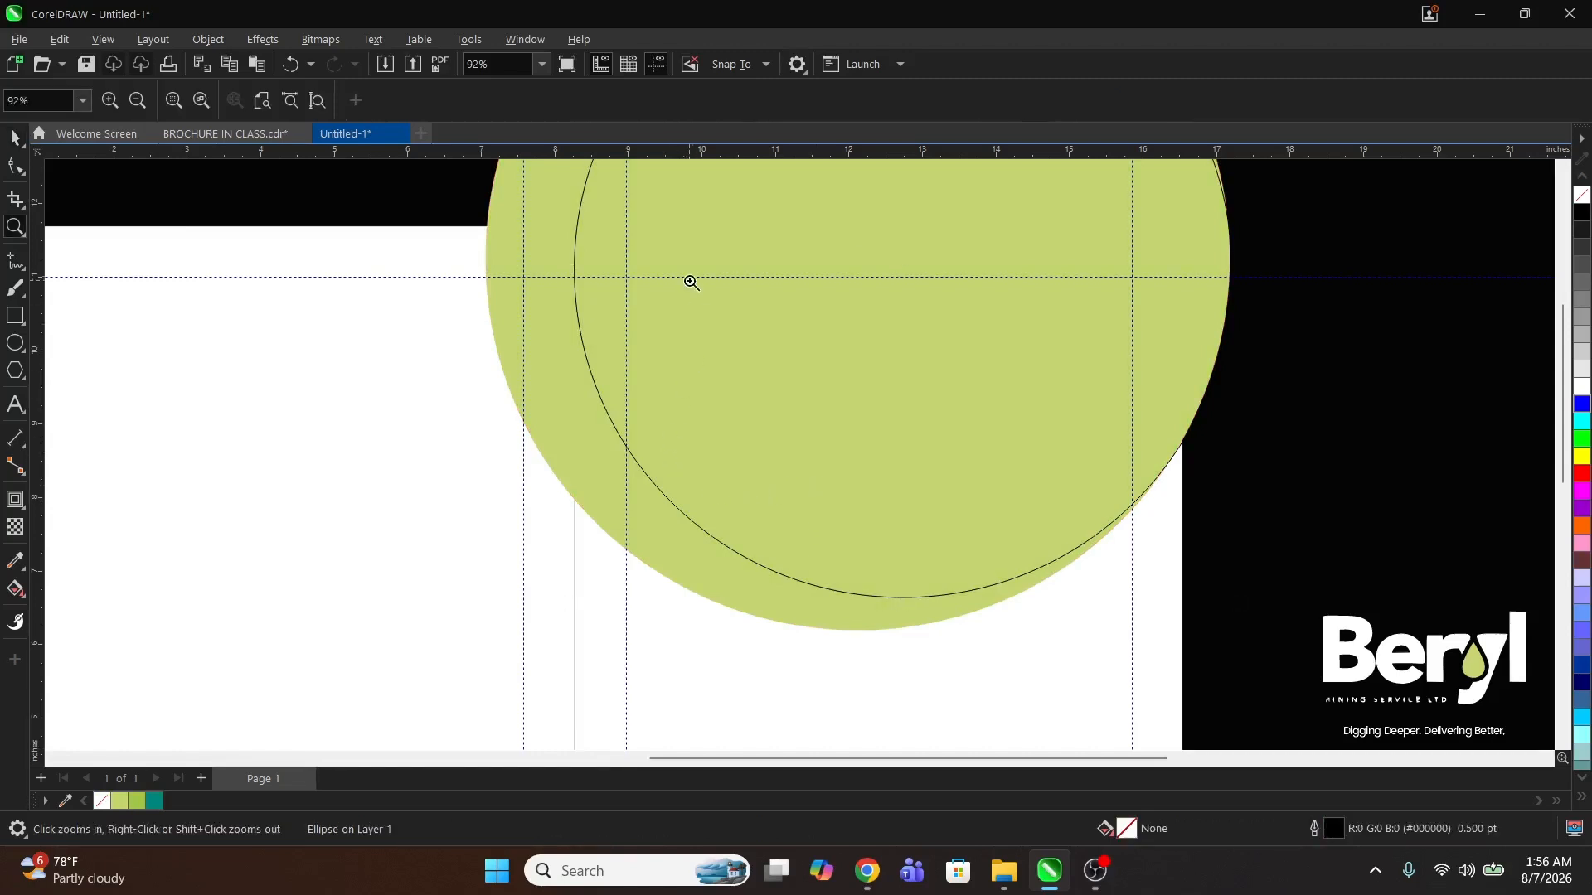
key("space")
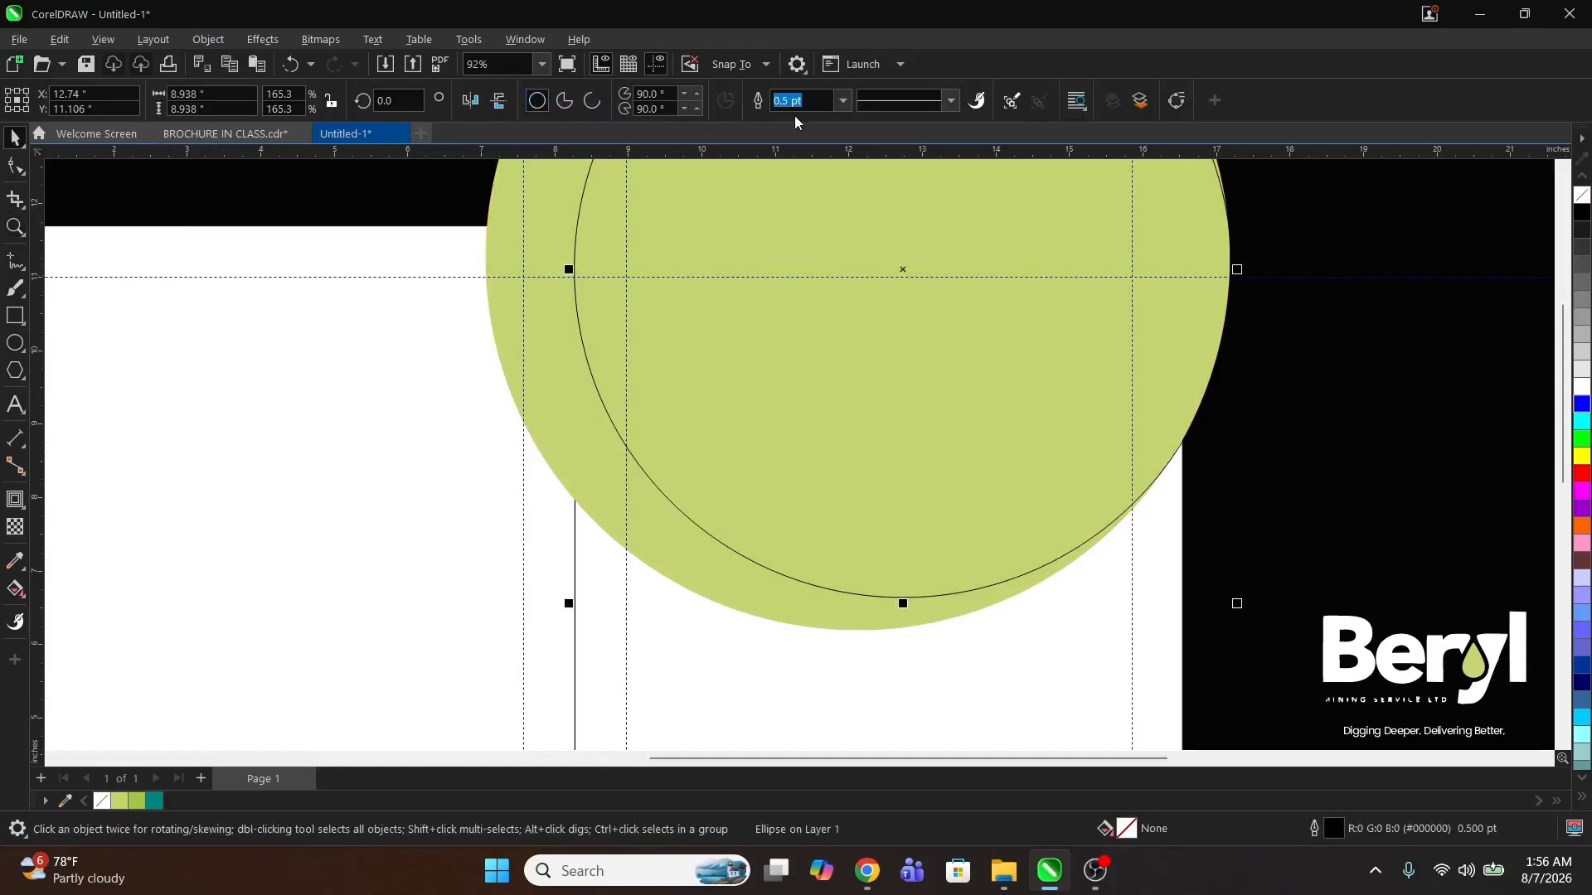
left_click(839, 102)
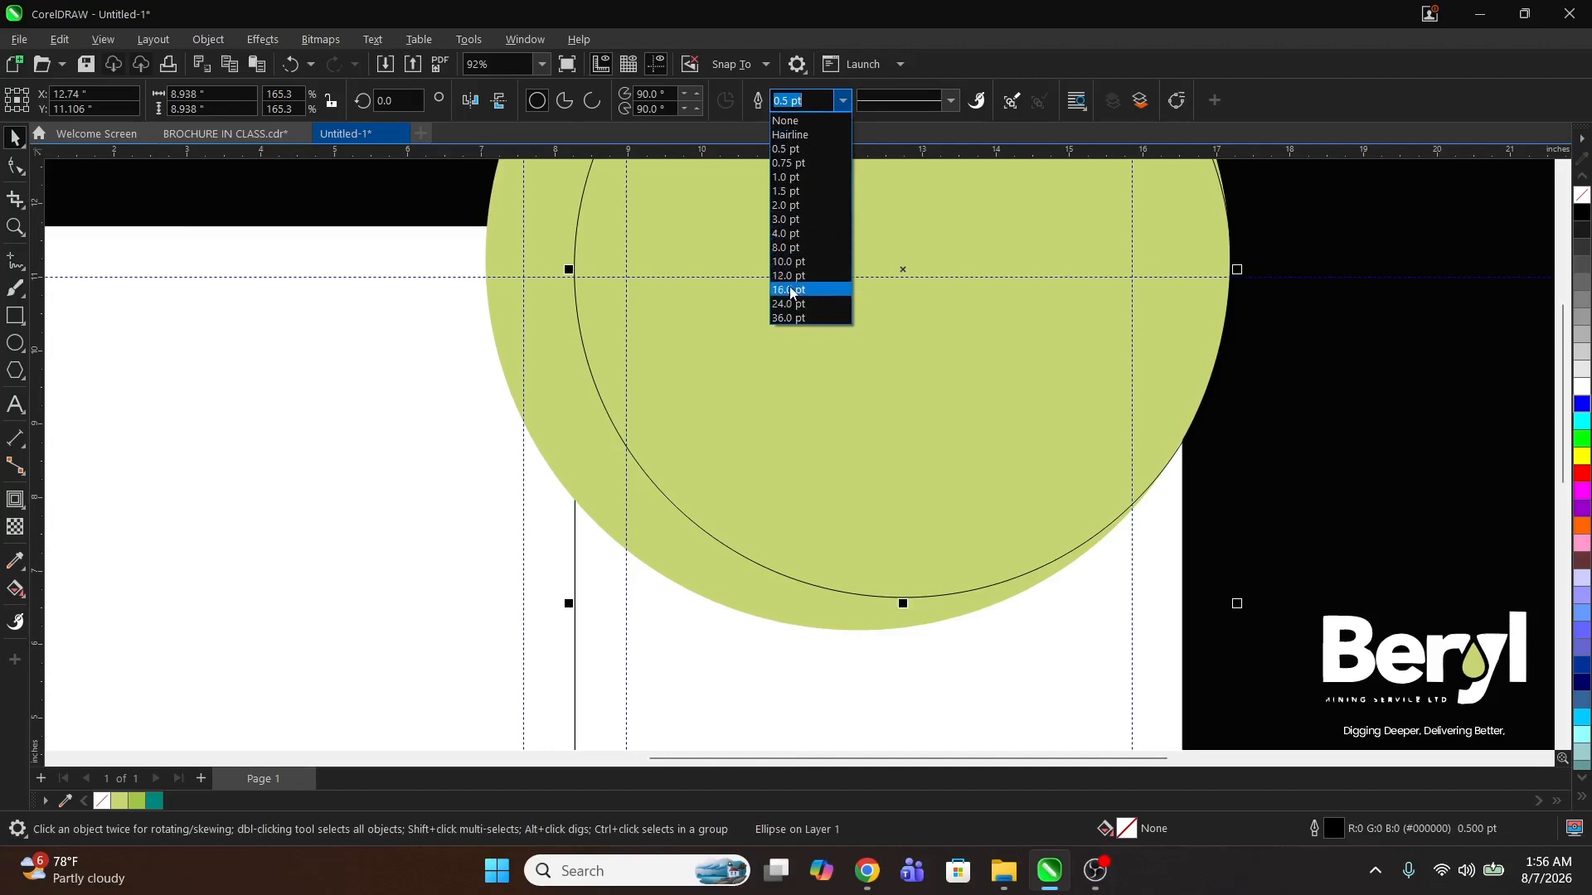
left_click(790, 292)
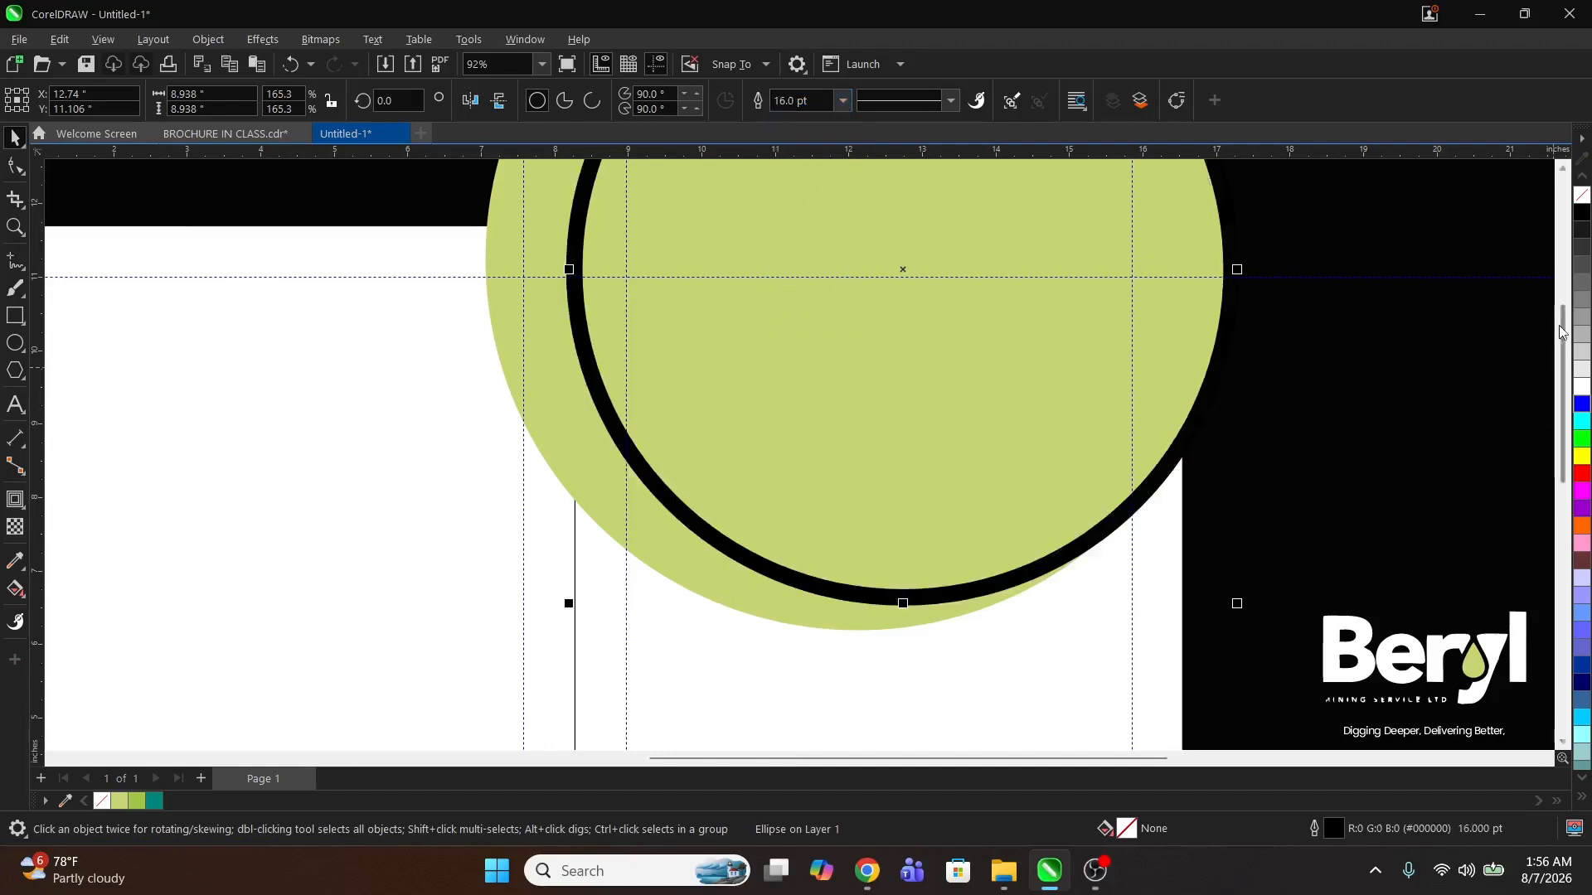
right_click(1581, 387)
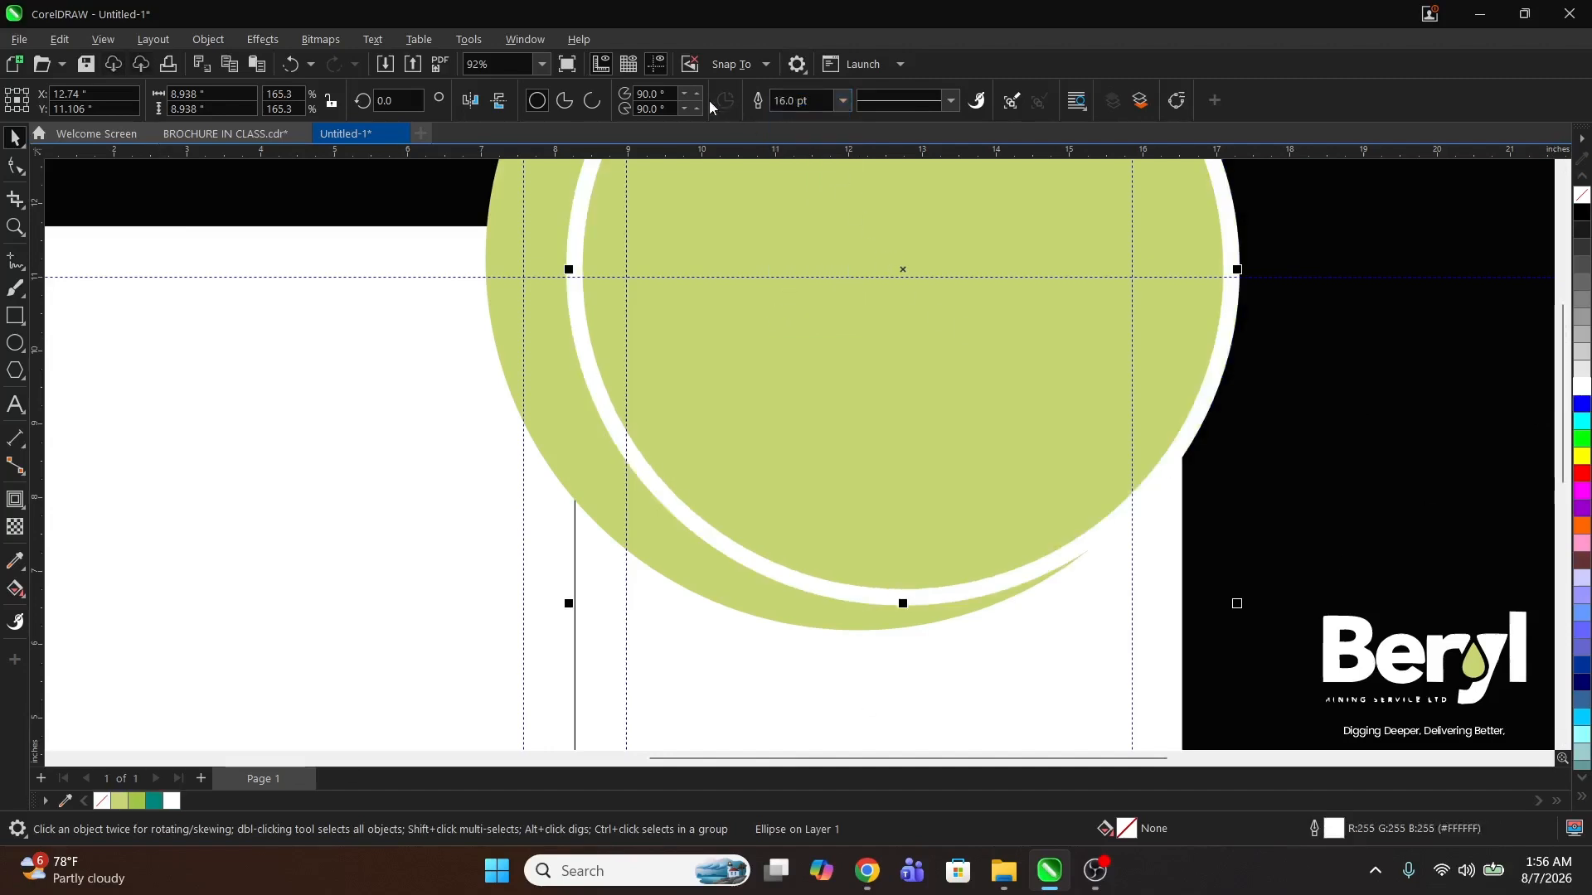
left_click(842, 100)
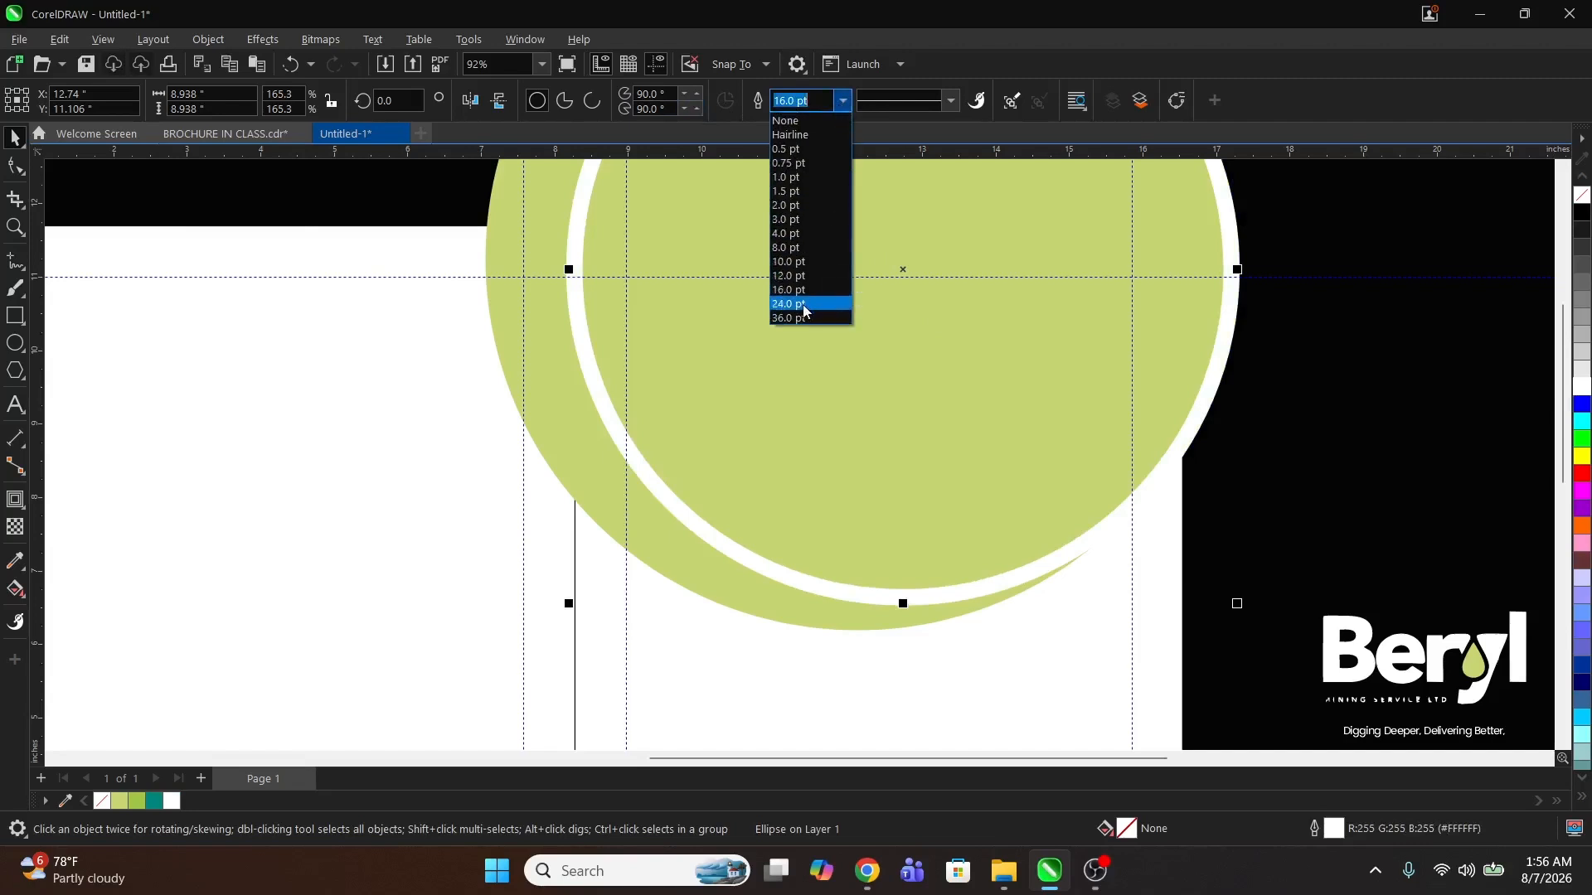
left_click(795, 289)
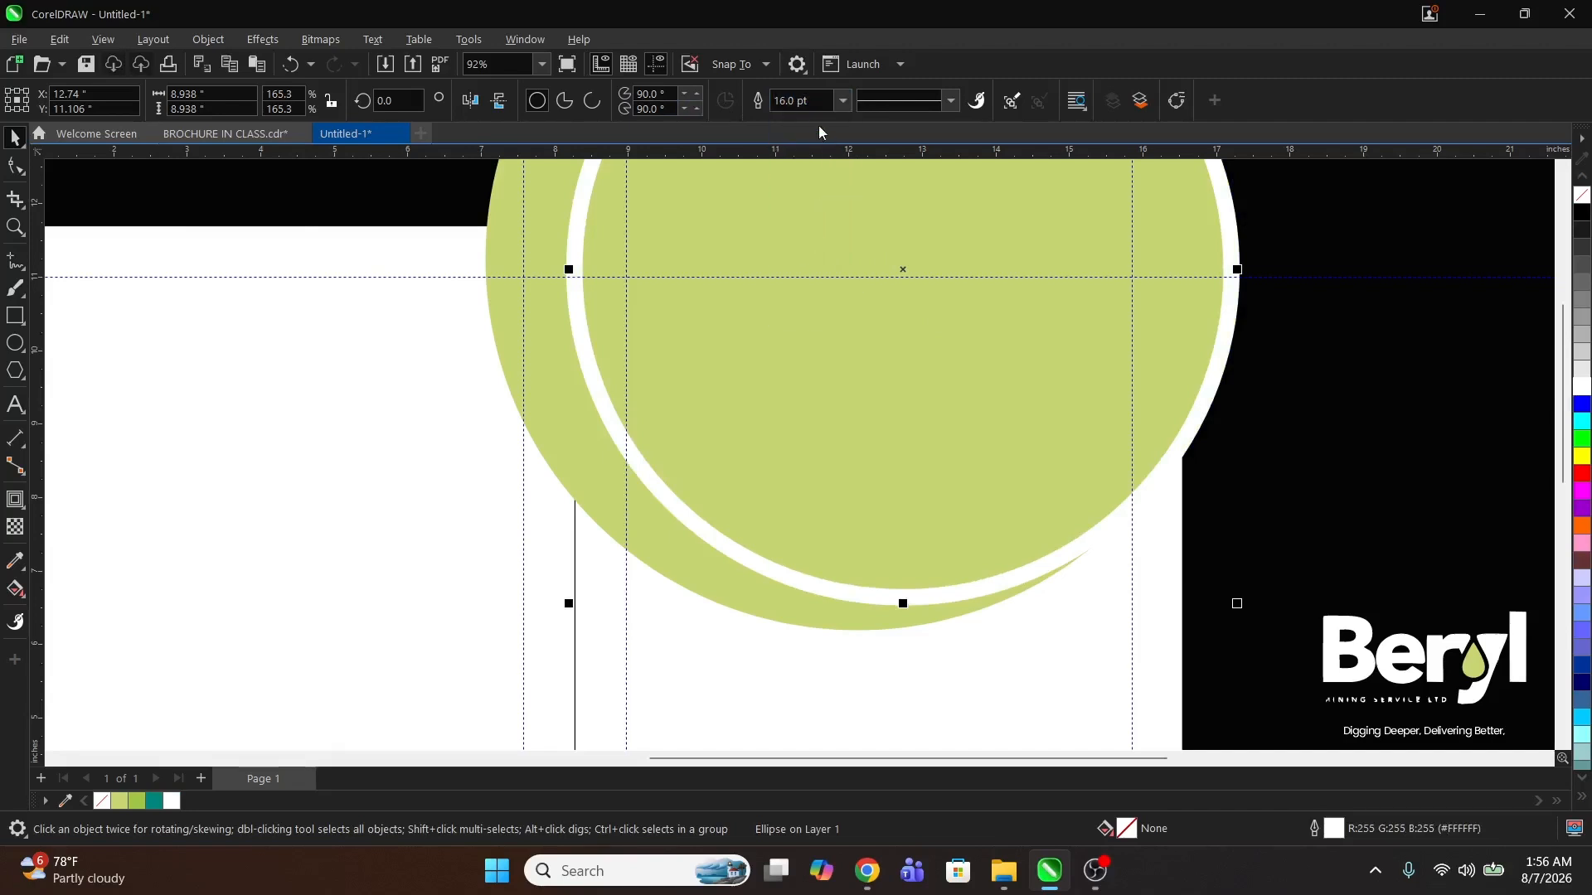
left_click(842, 100)
left_click(798, 305)
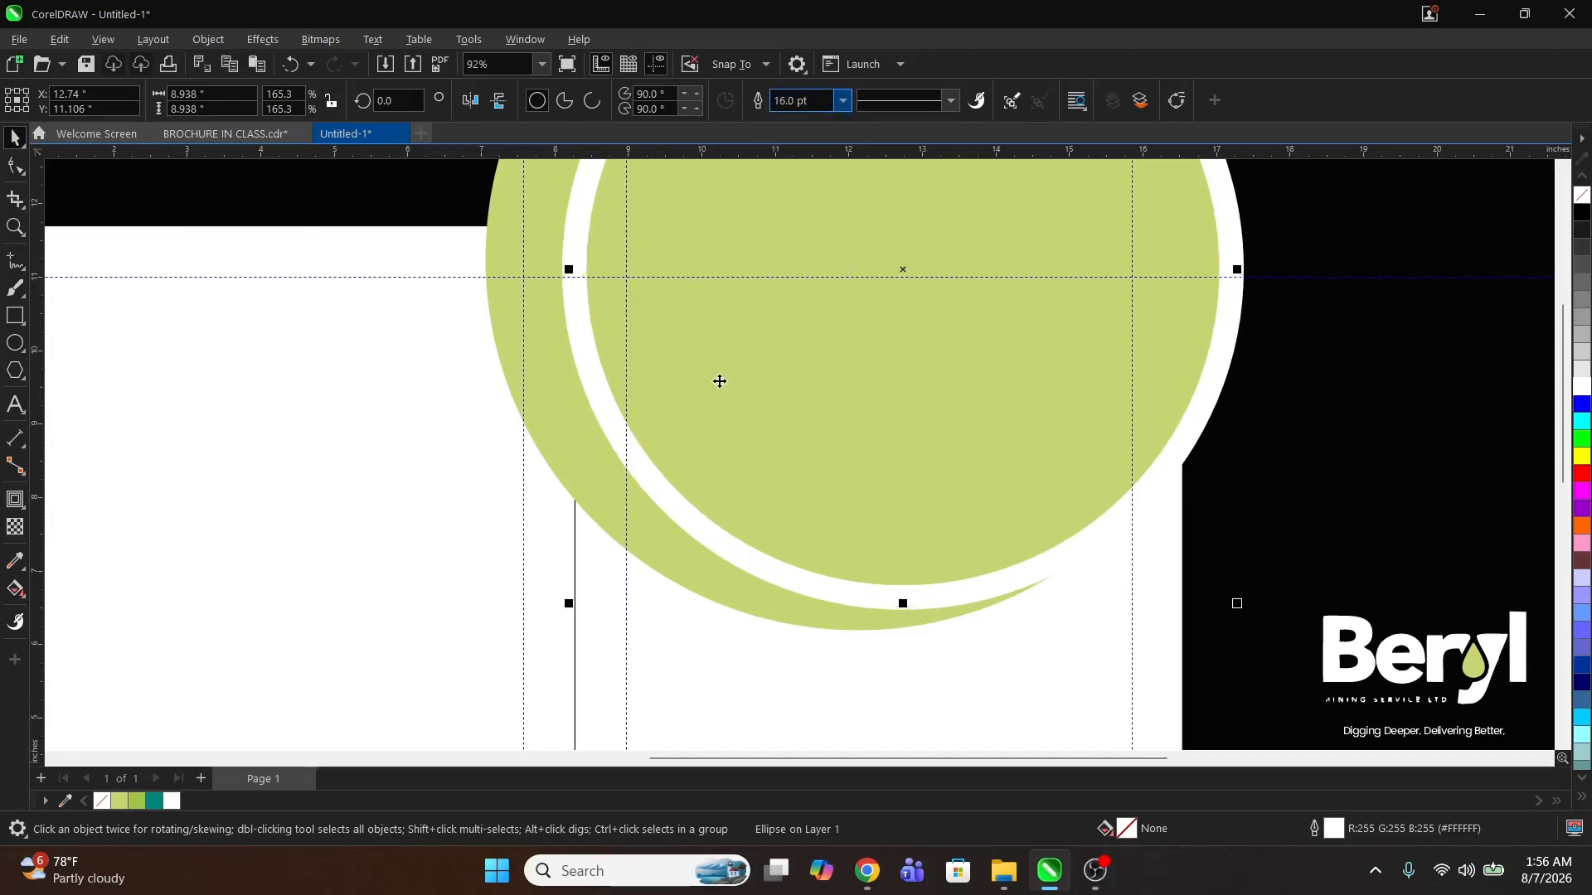
Step: Move the loader image over the circles and PowerClip it inside the inner circle
key("z")
right_click(678, 427)
key("space")
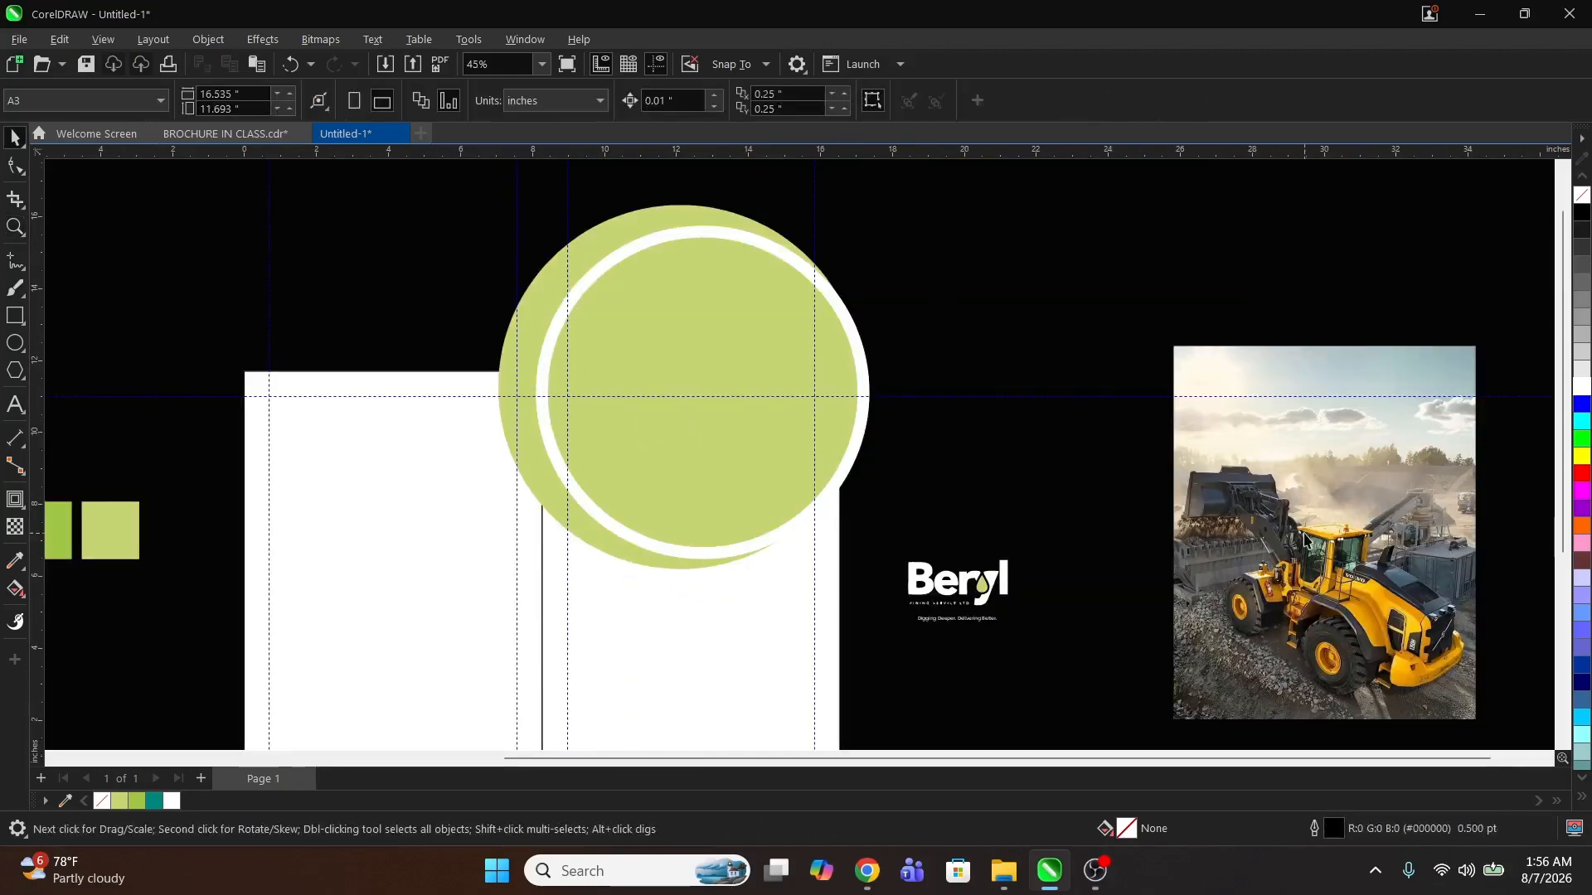
left_click_drag(1318, 551, 1208, 440)
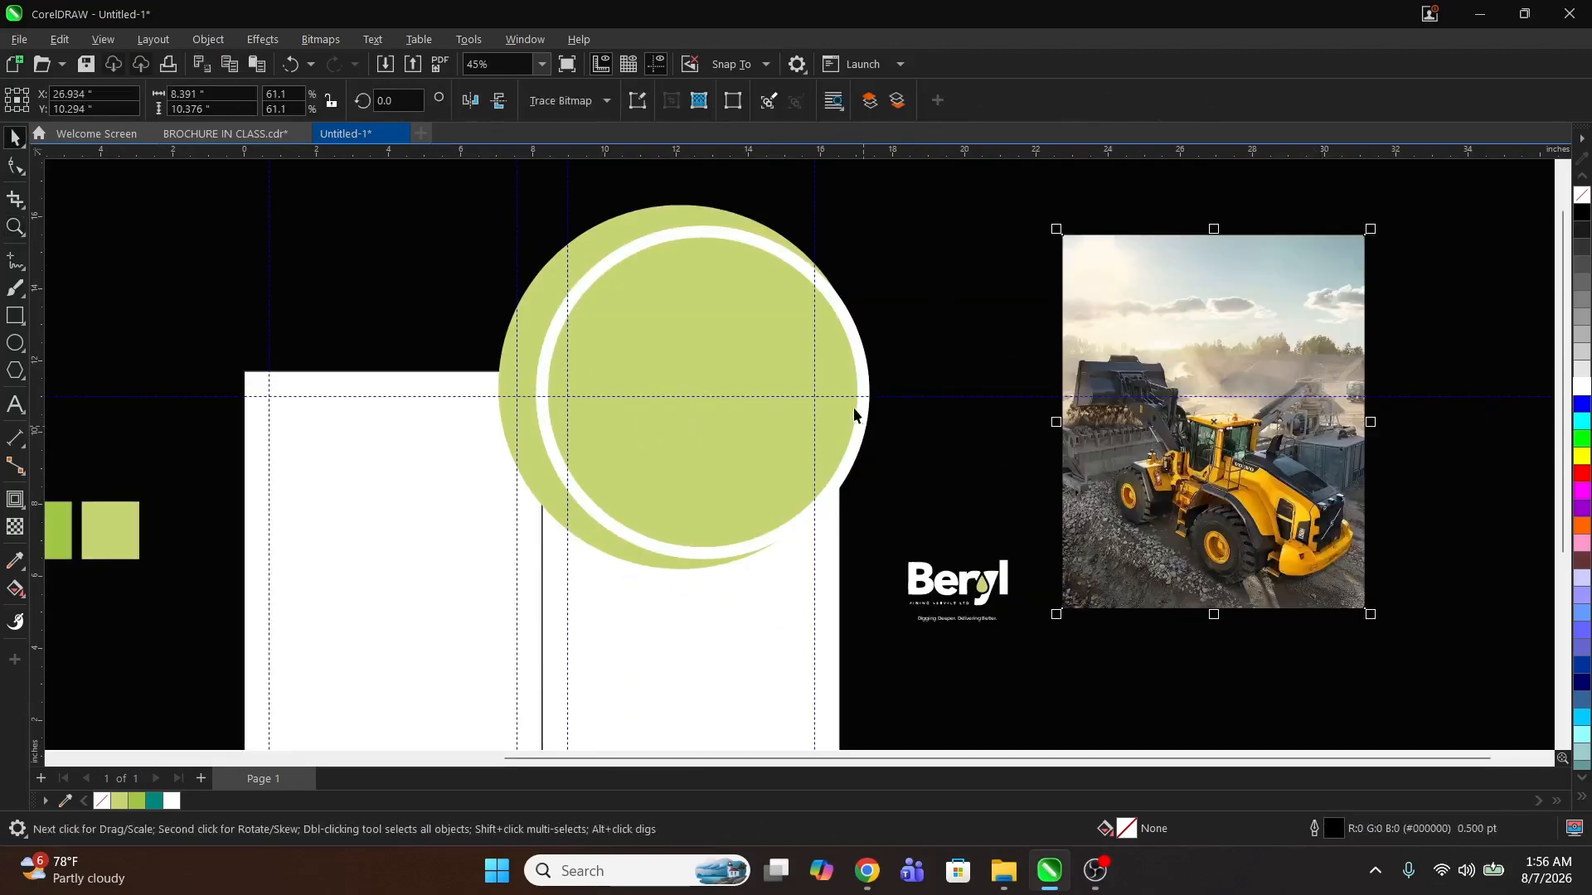
right_click(1245, 484)
left_click(1320, 556)
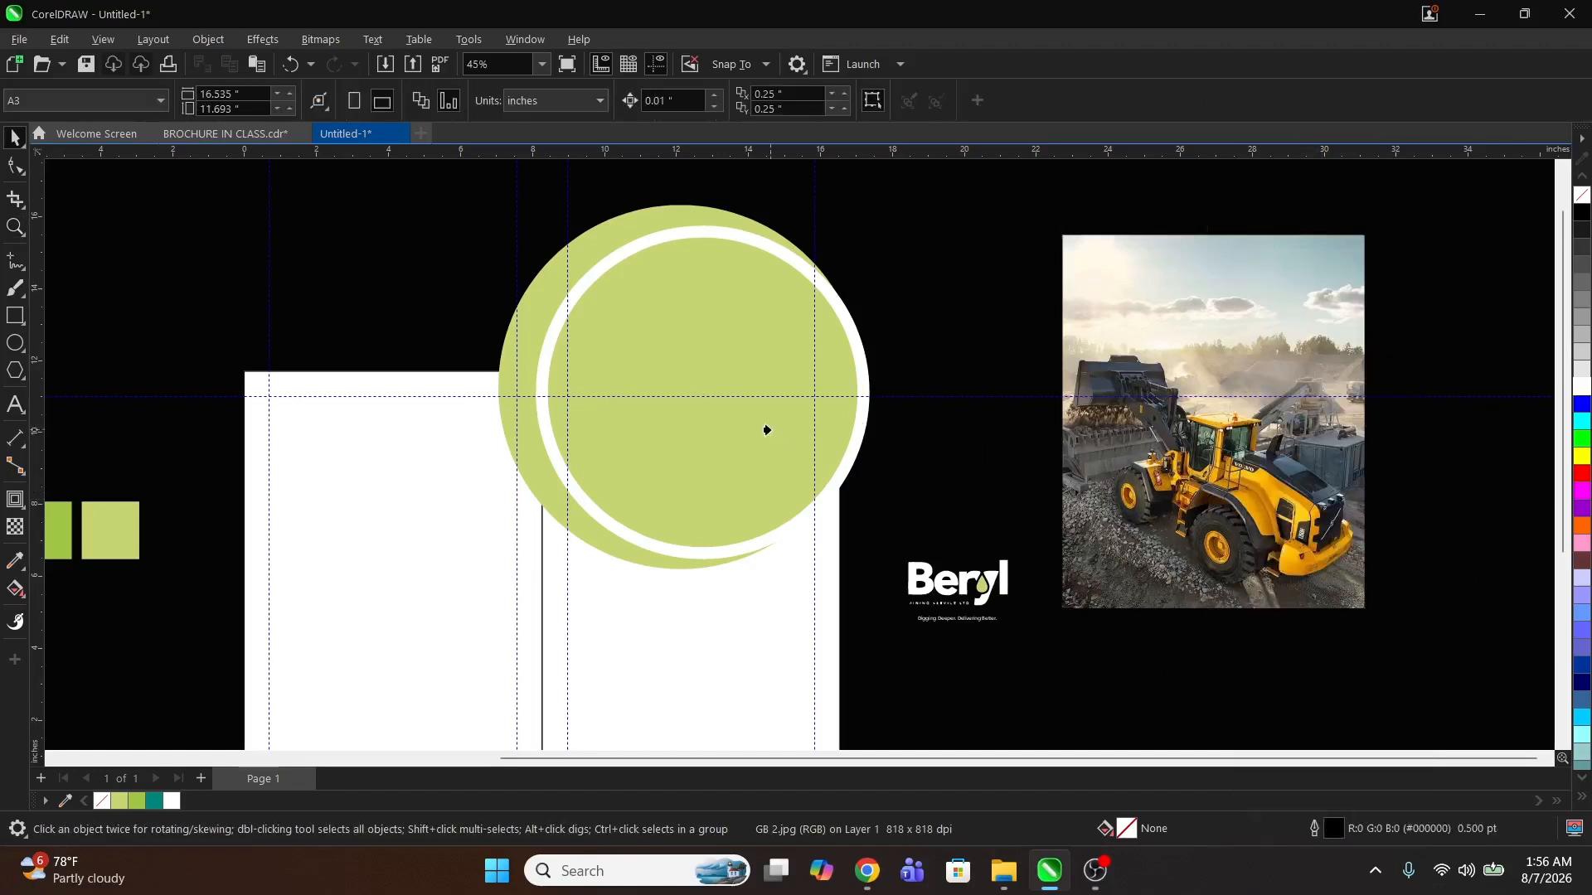
left_click(766, 429)
left_click(728, 451, "ctrl")
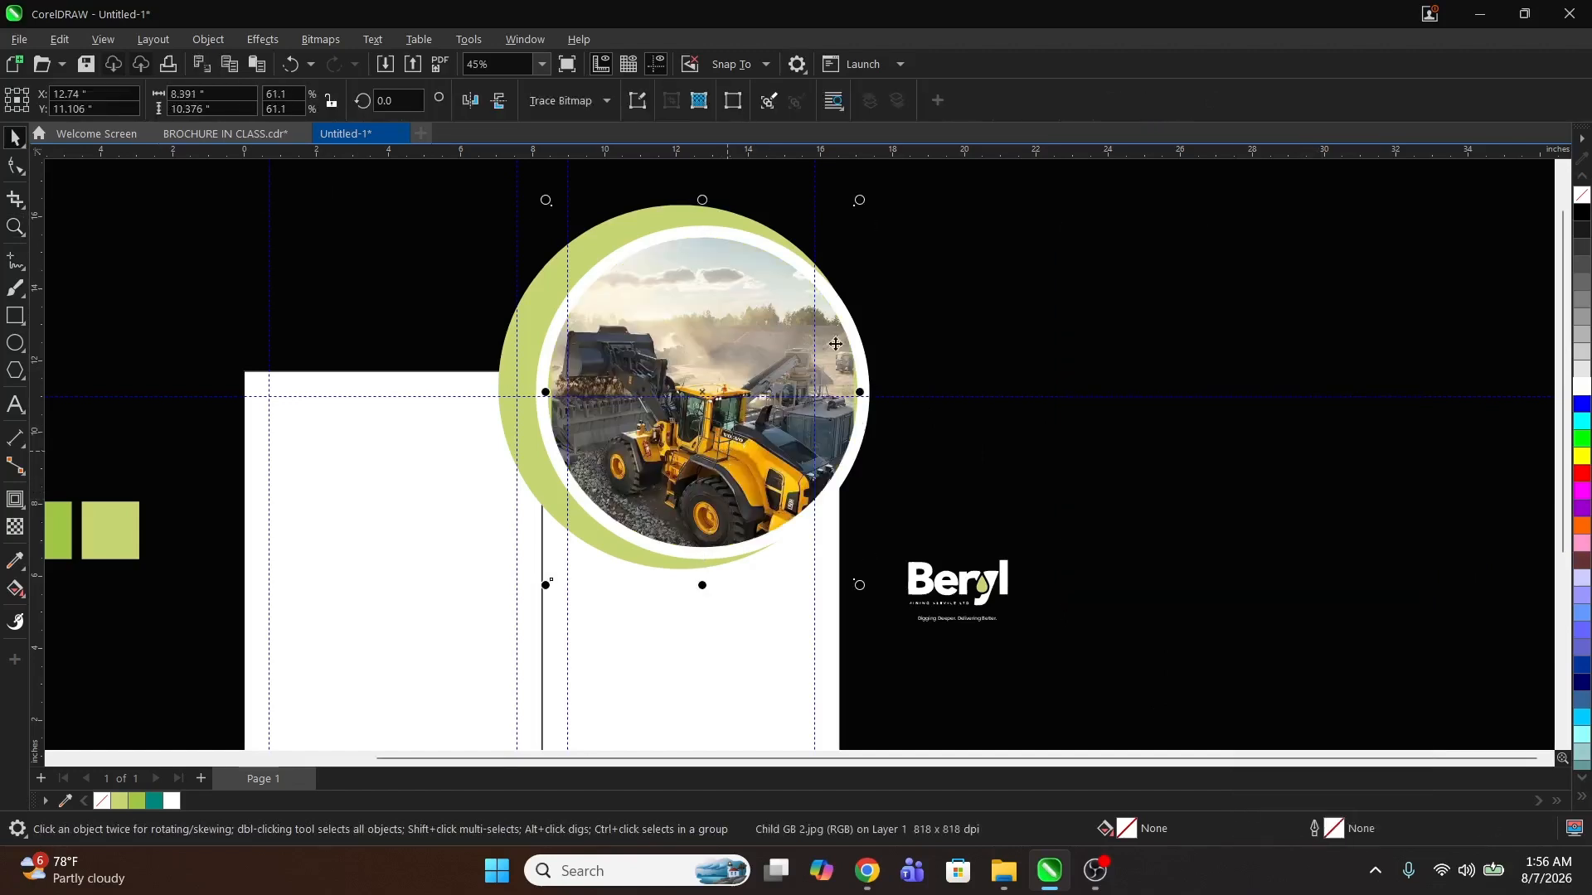
left_click_drag(862, 198, 869, 213)
Step: Select both circles and PowerClip them inside the right panel's rectangle
left_click(623, 233)
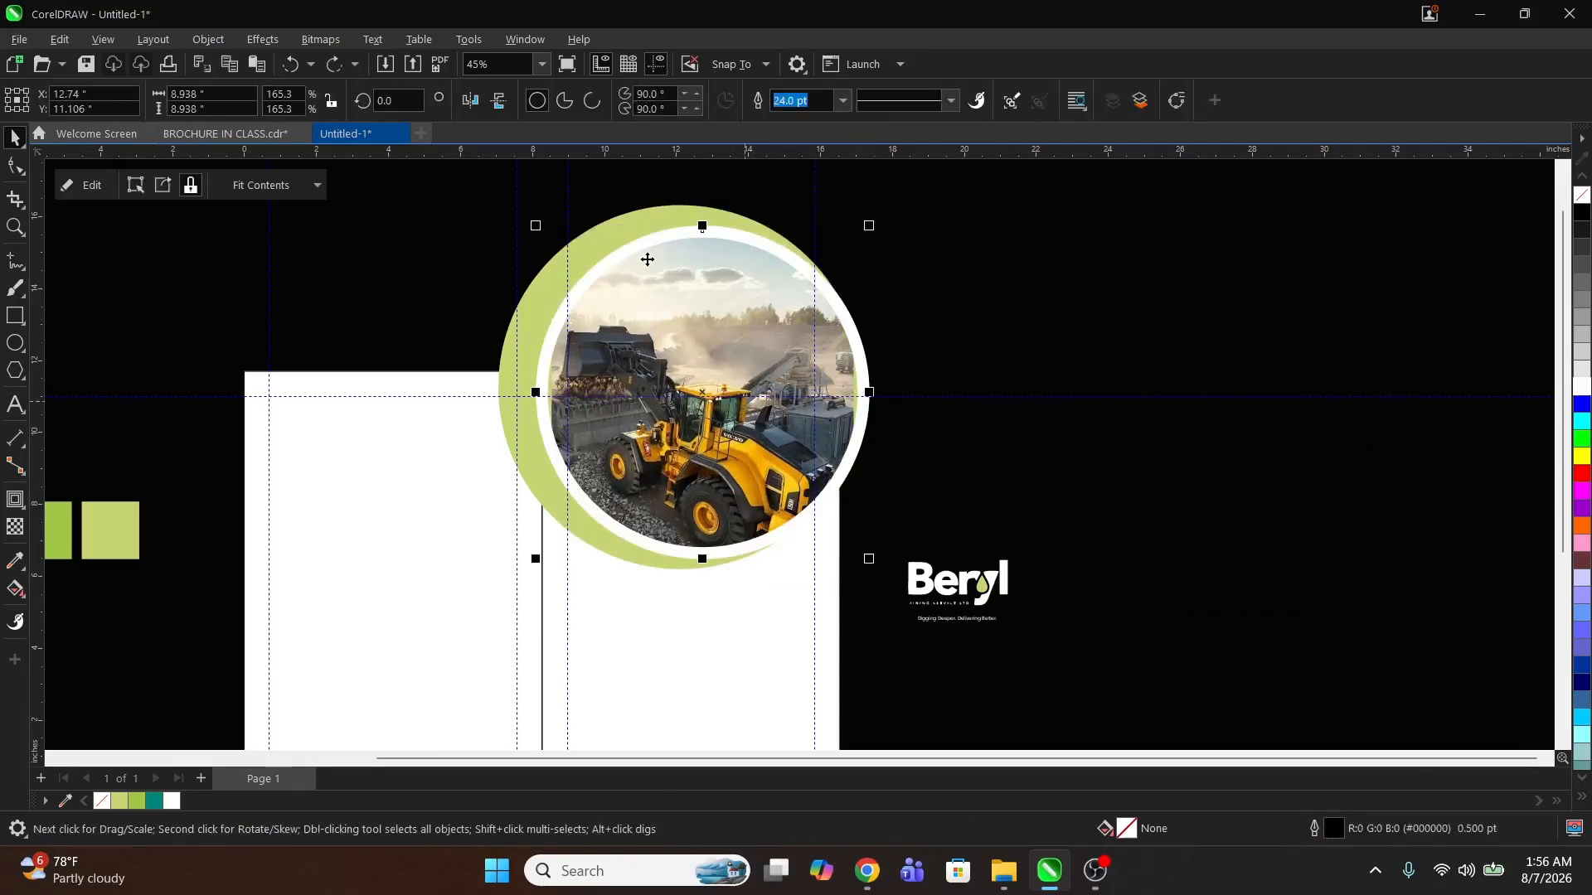
left_click(622, 226, "shift")
right_click(622, 226)
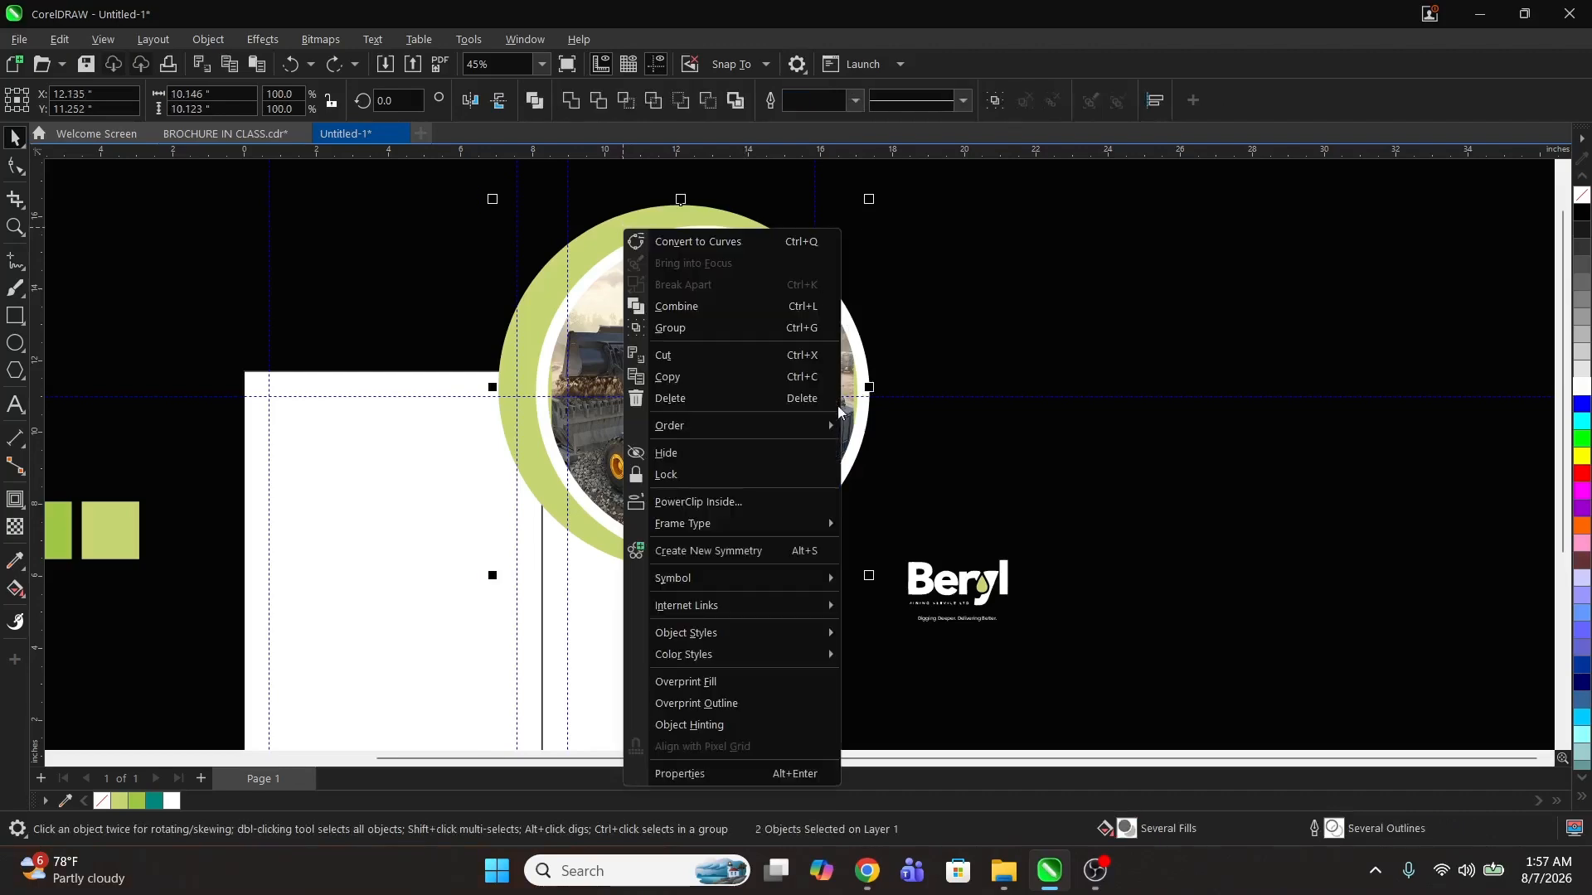
left_click(748, 500)
left_click(744, 590)
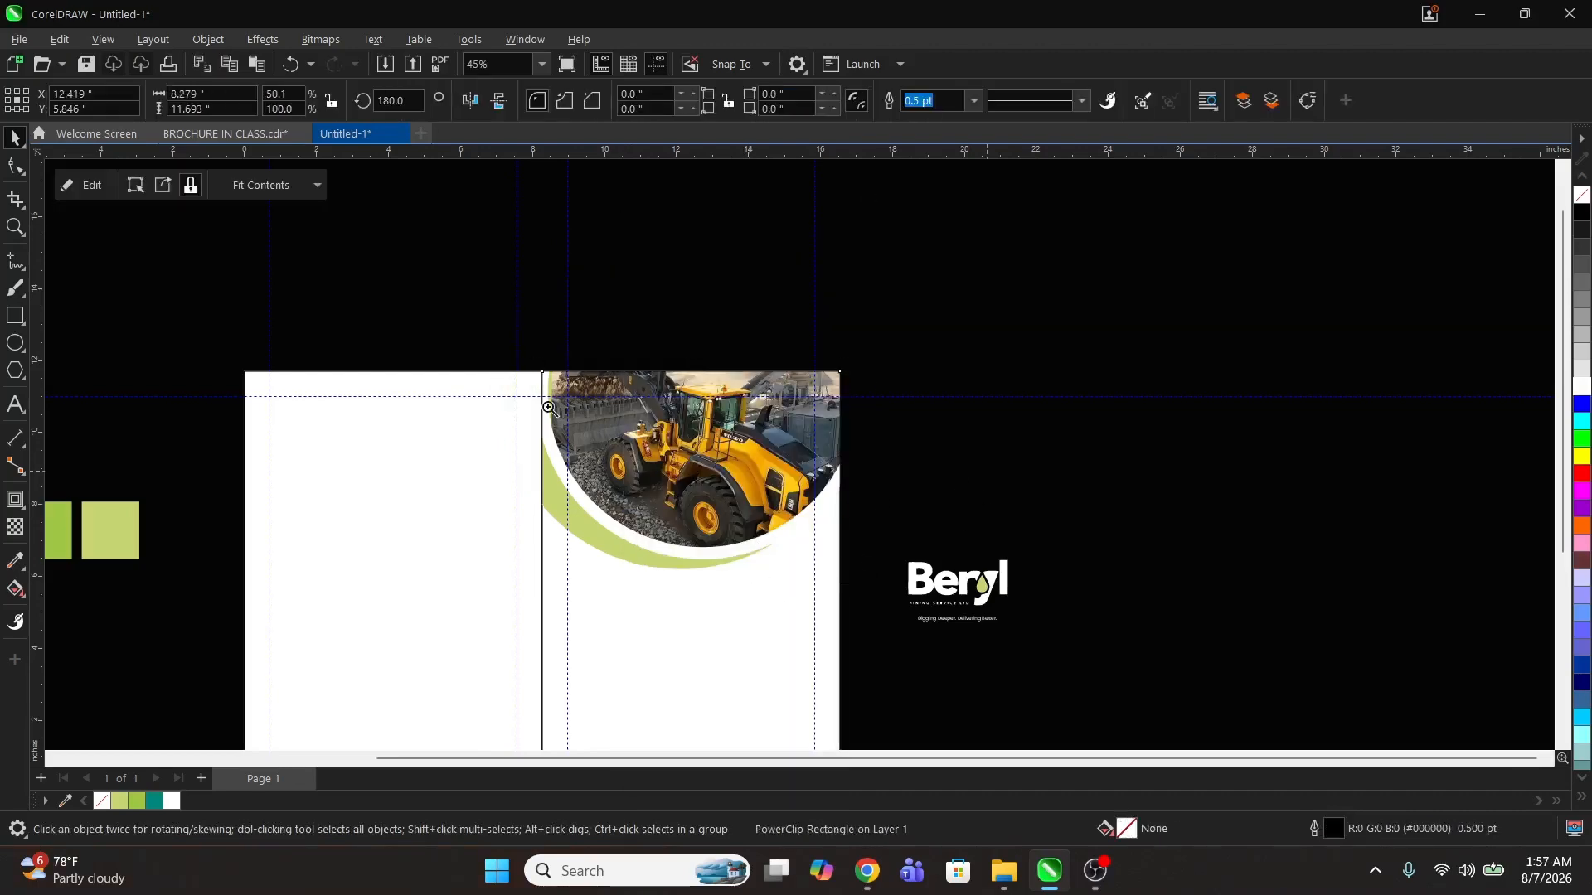
Step: Edit the PowerClip contents to enlarge the two circles slightly and reposition them within the right panel
key("z")
left_click(837, 567)
key("space")
double_click(810, 461)
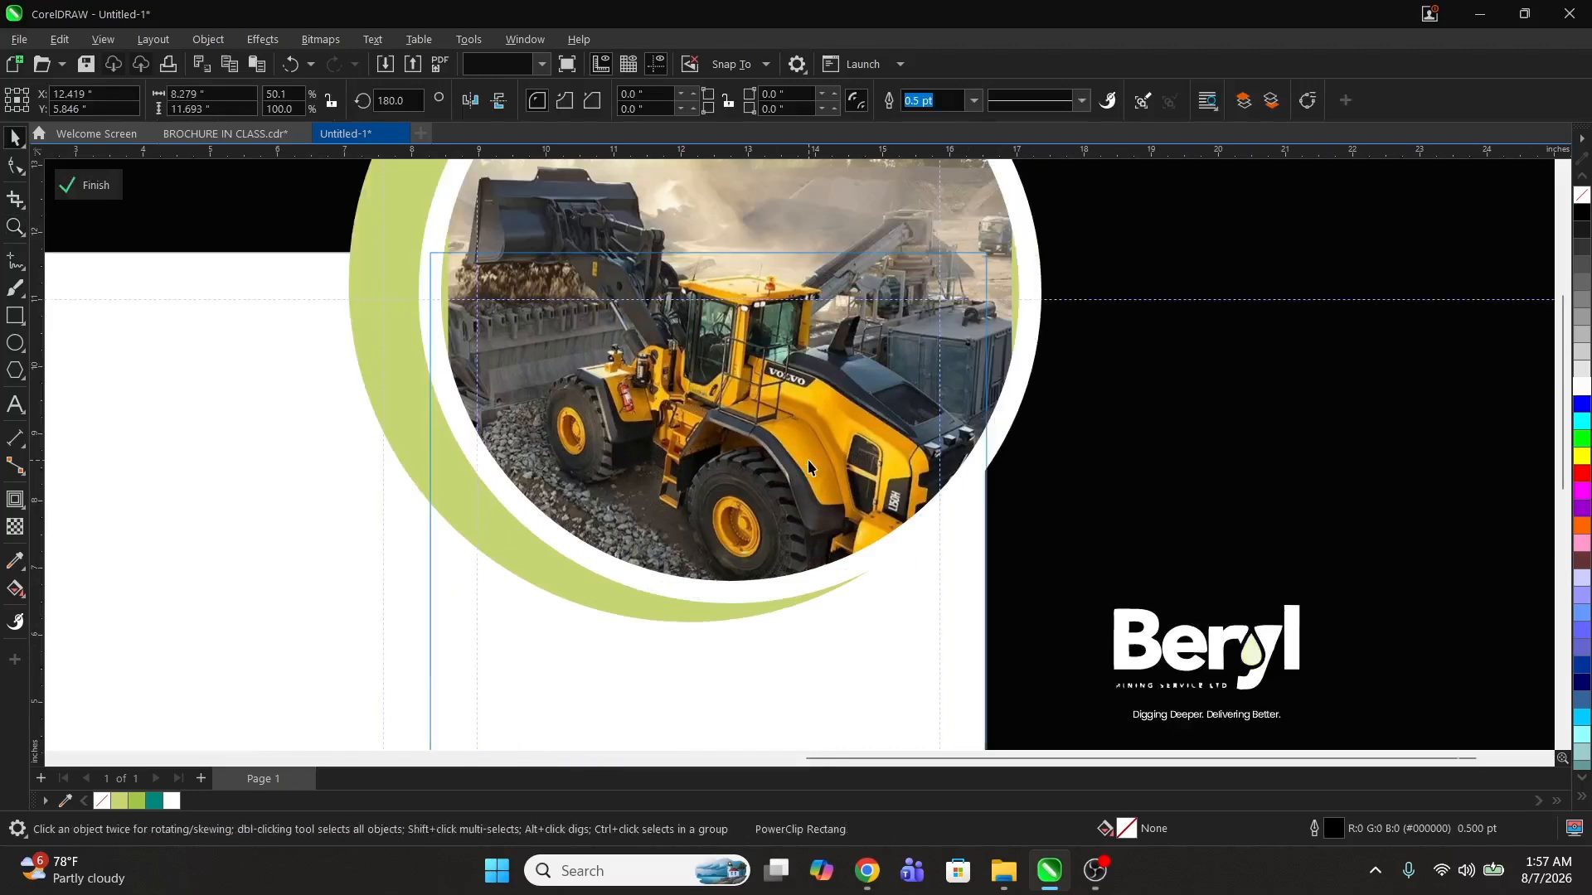
left_click(734, 506)
left_click(467, 542)
left_click_drag(673, 447, 684, 456)
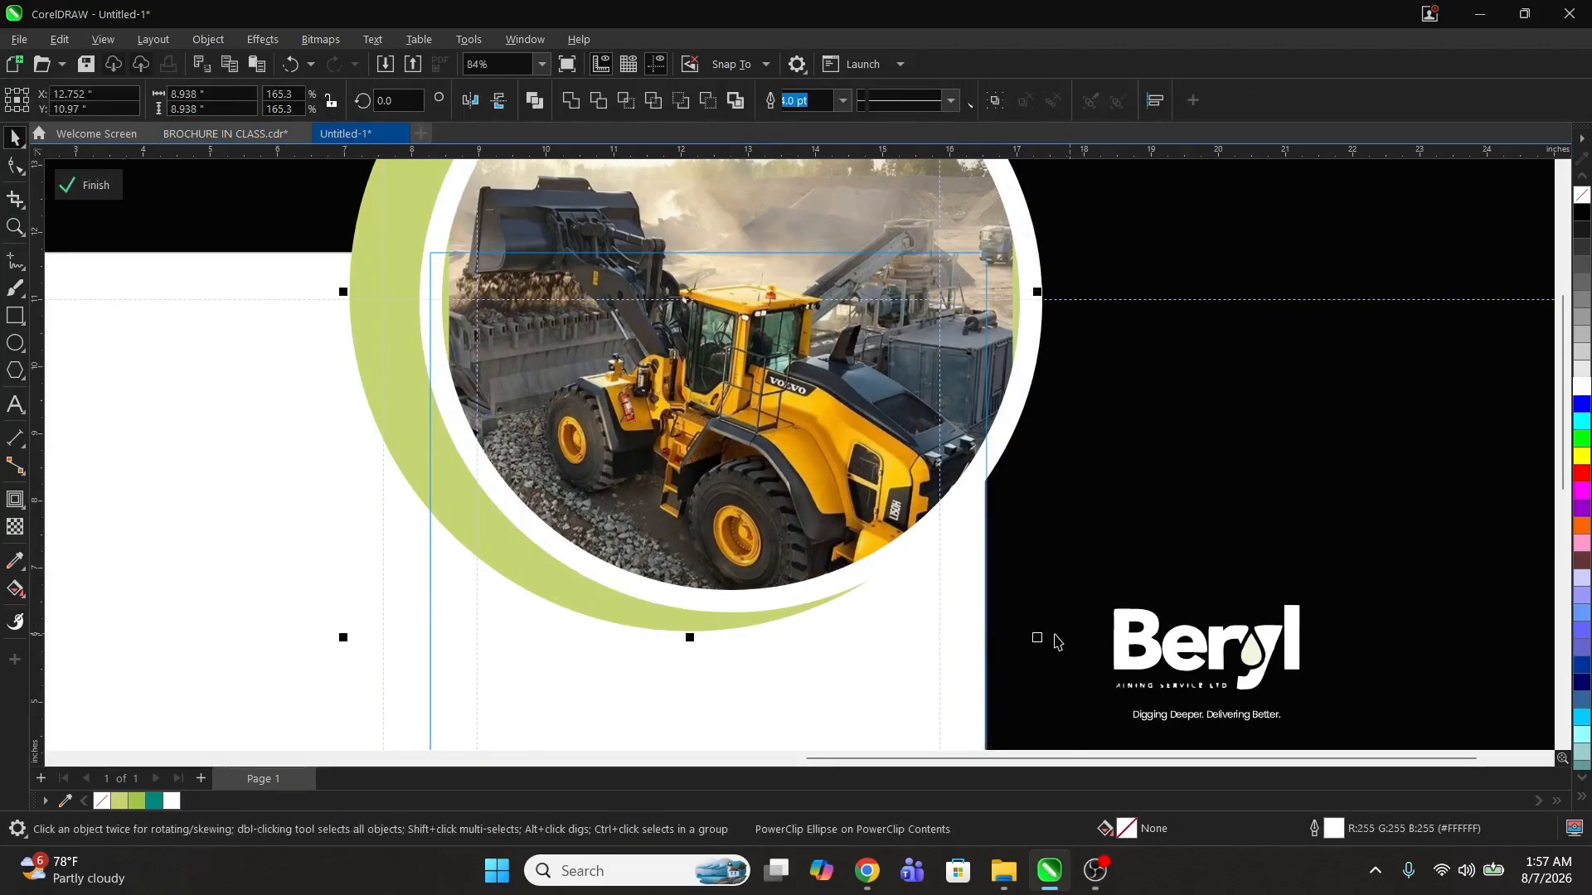
left_click_drag(1037, 638, 1046, 645)
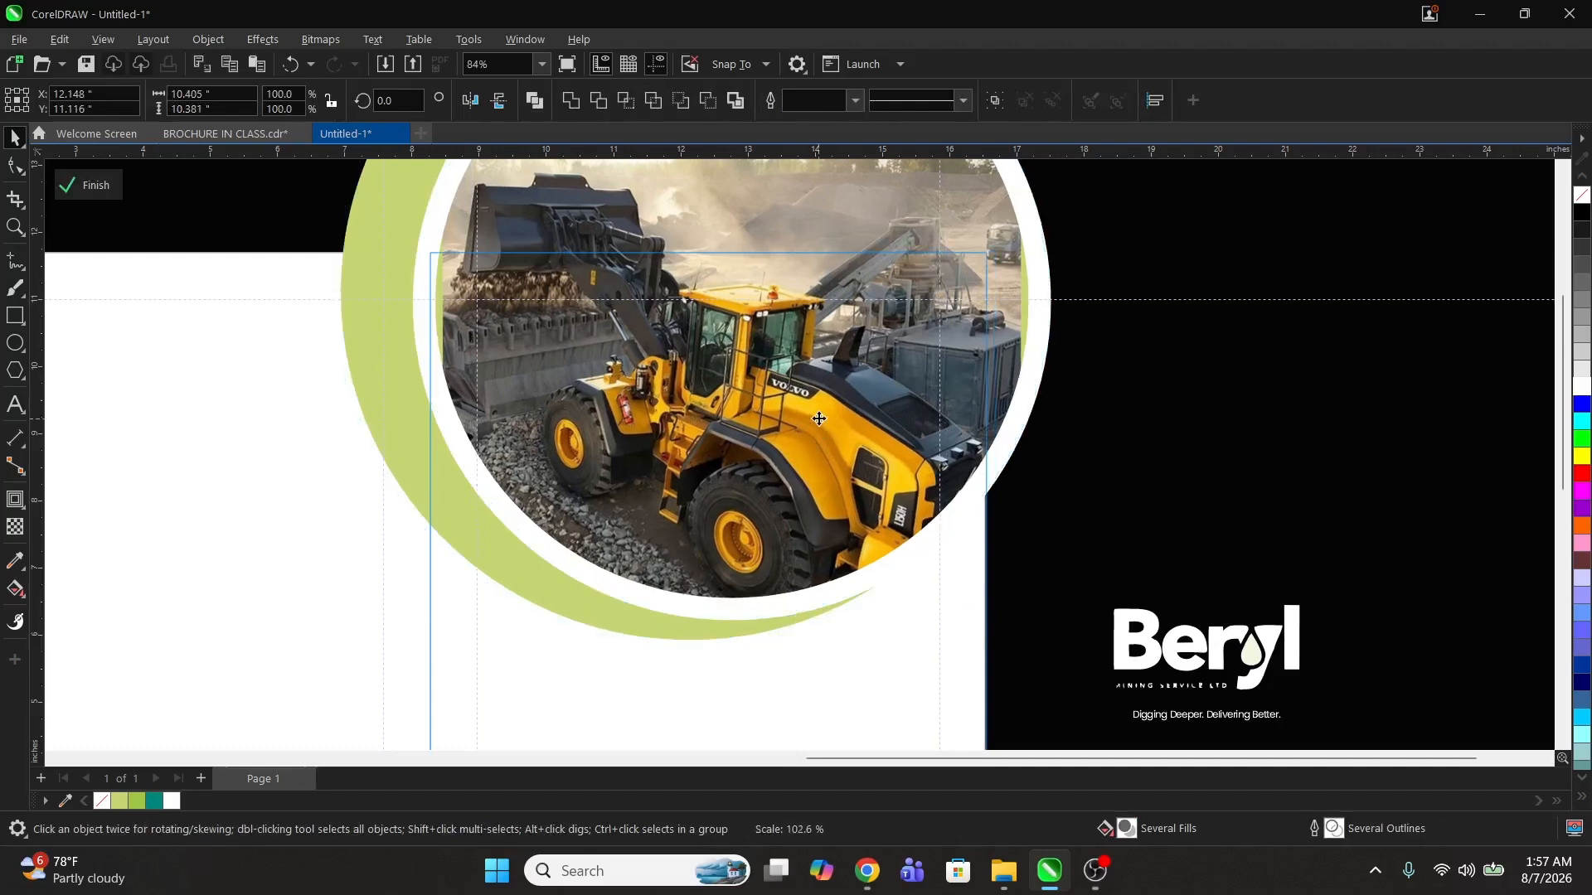
left_click_drag(819, 419, 816, 438)
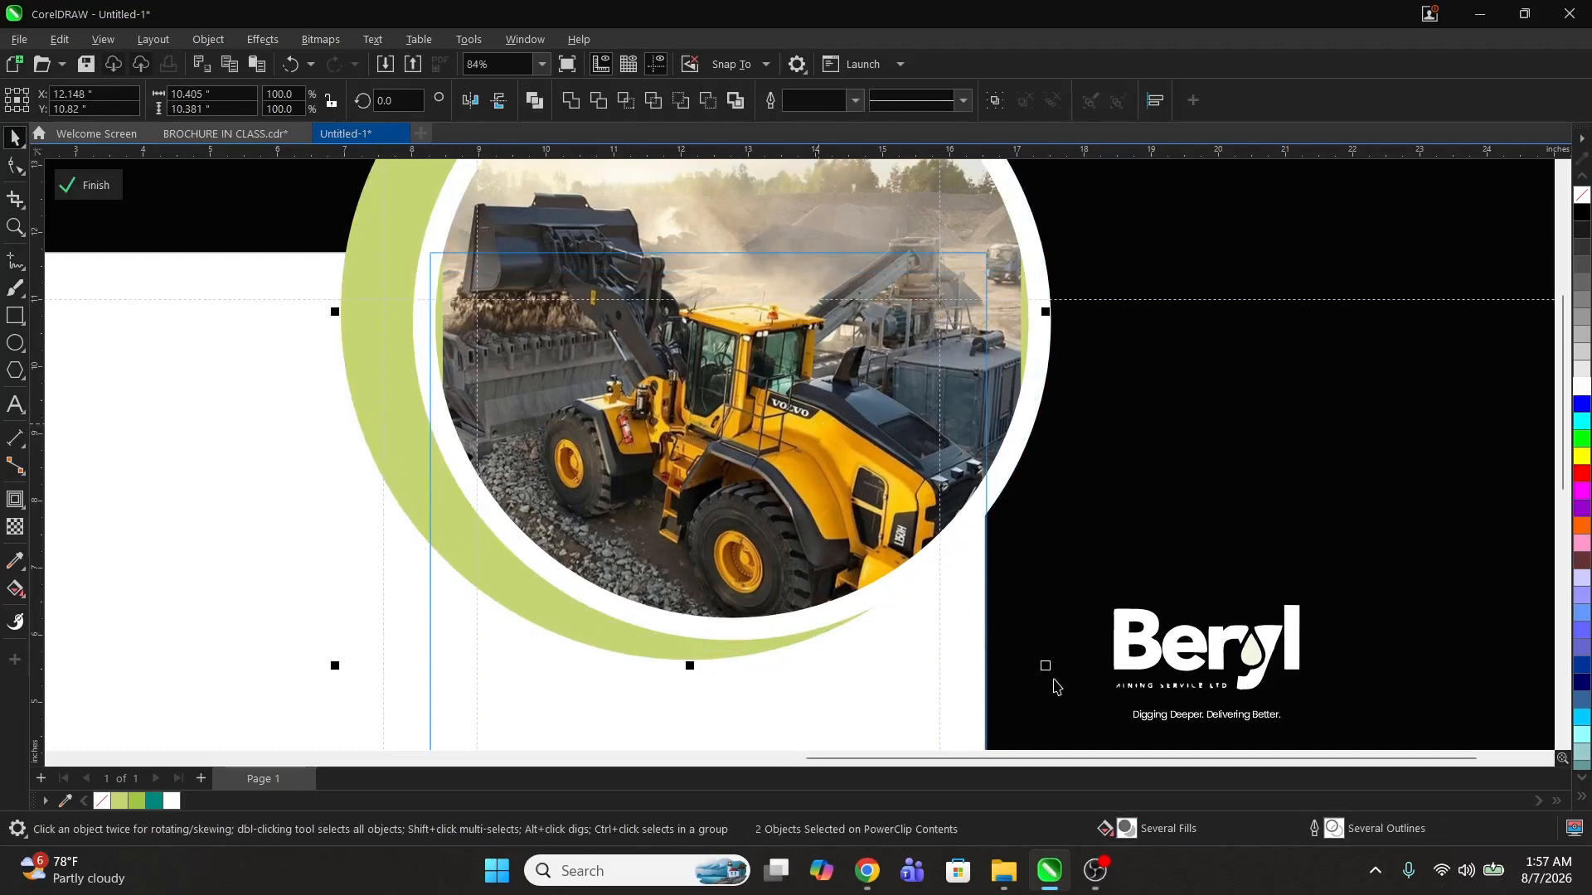
left_click_drag(1050, 669, 1069, 676)
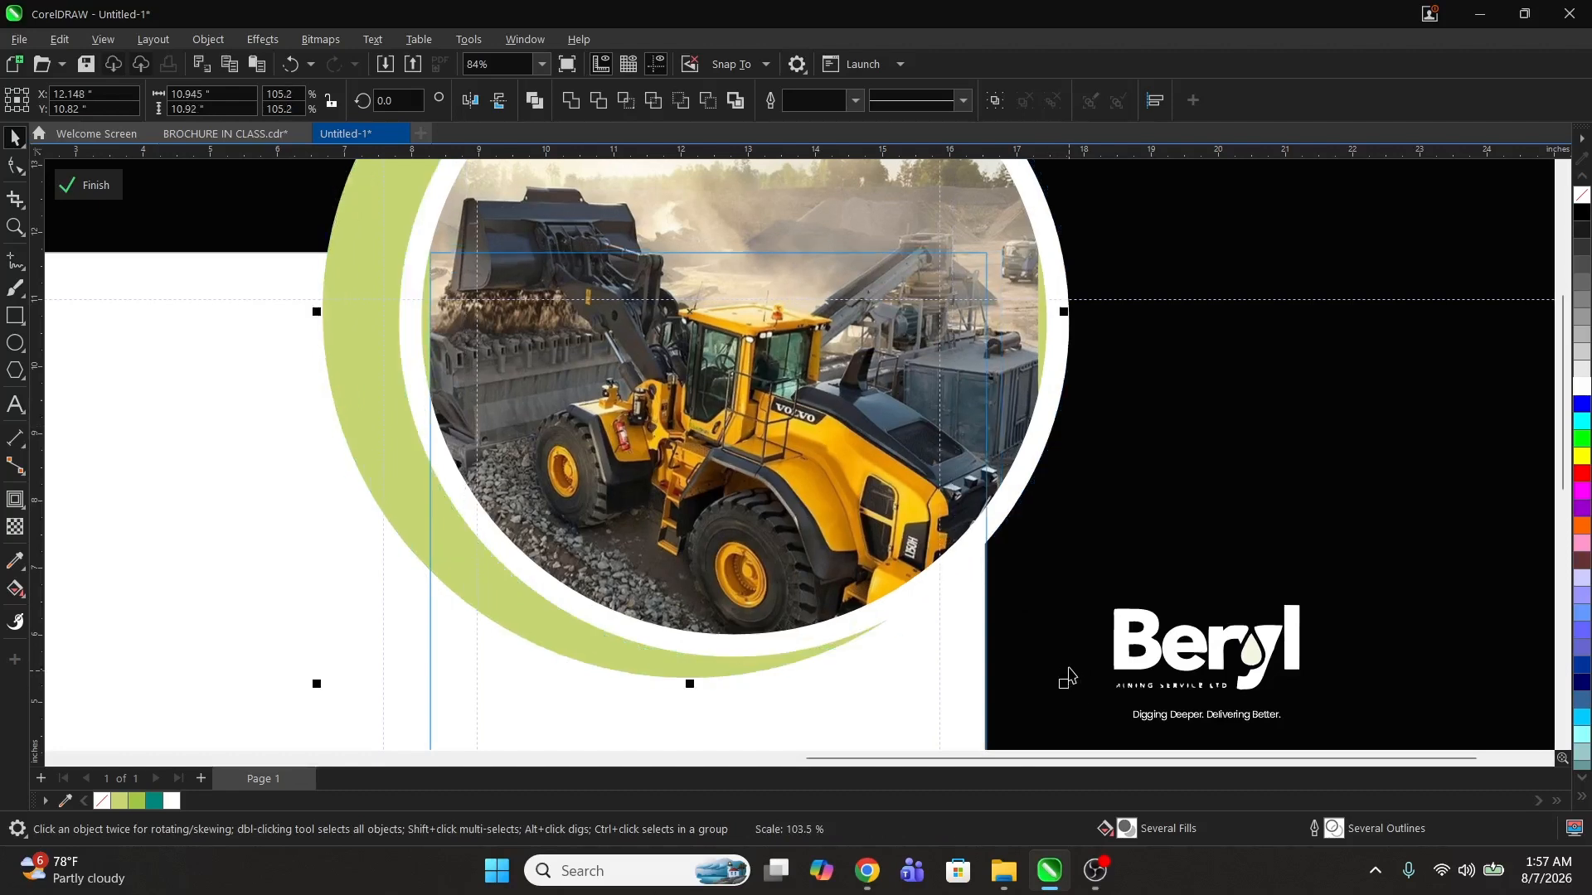
left_click_drag(959, 458, 949, 458)
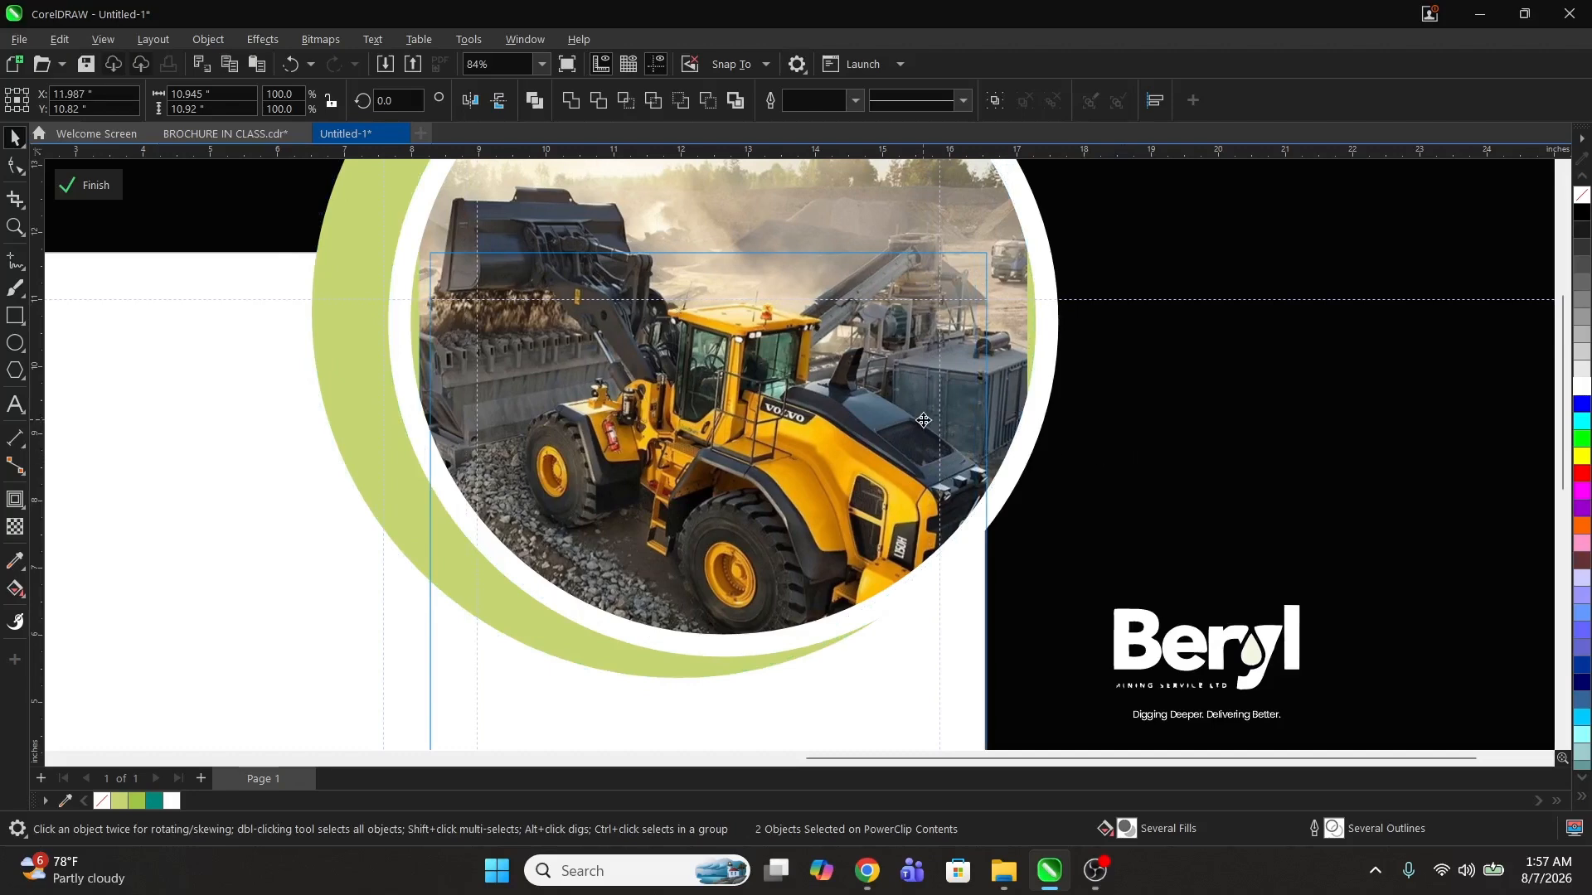
left_click_drag(923, 420, 927, 406)
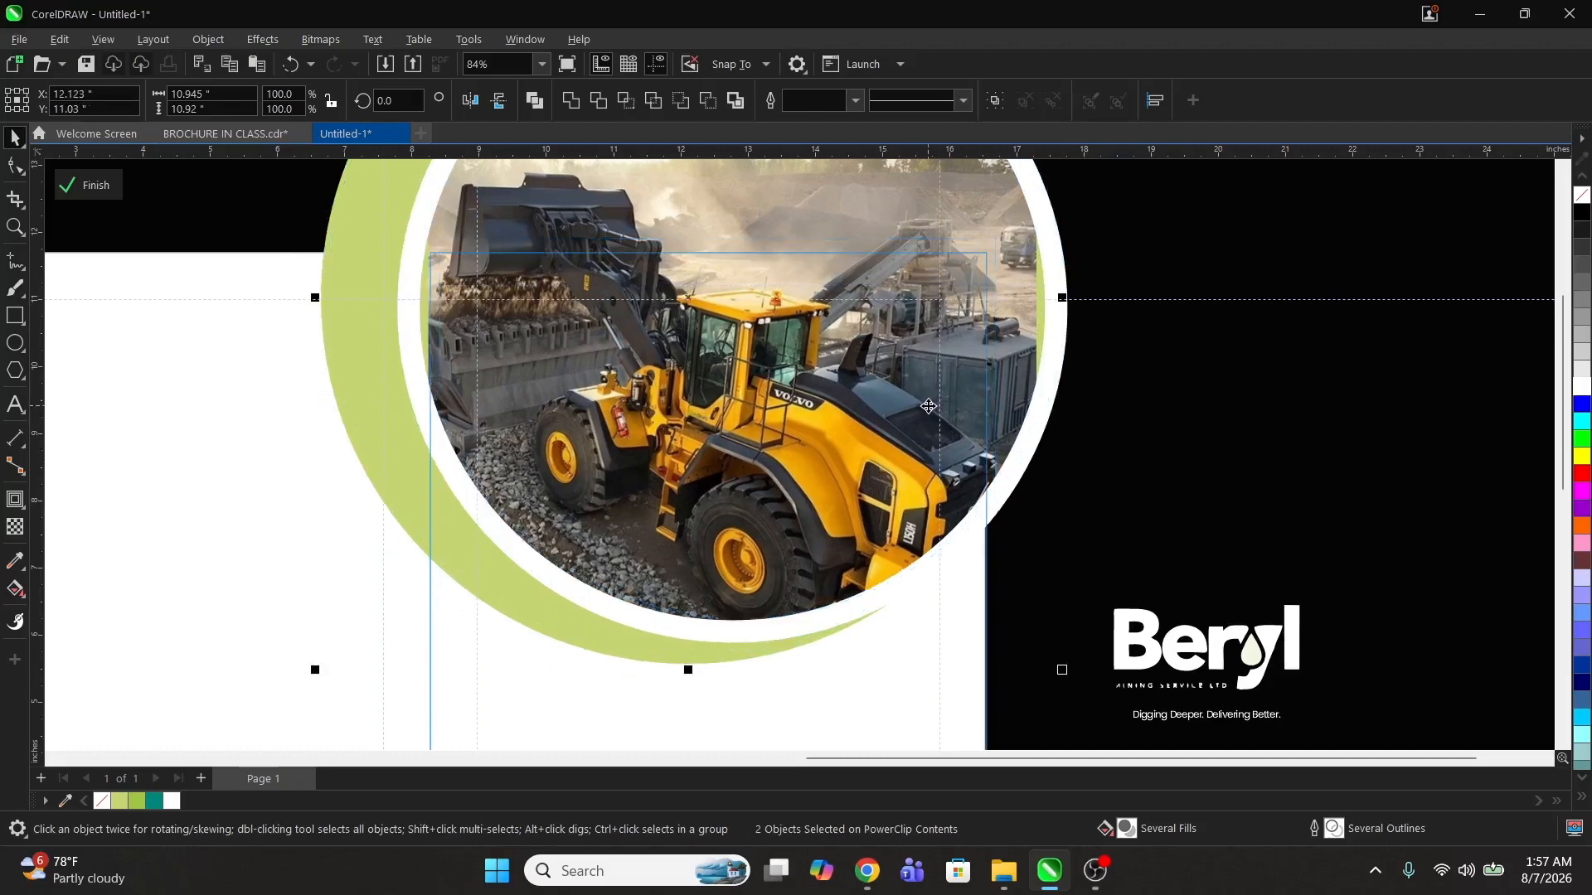
left_click(1195, 458, "ctrl")
key("F2")
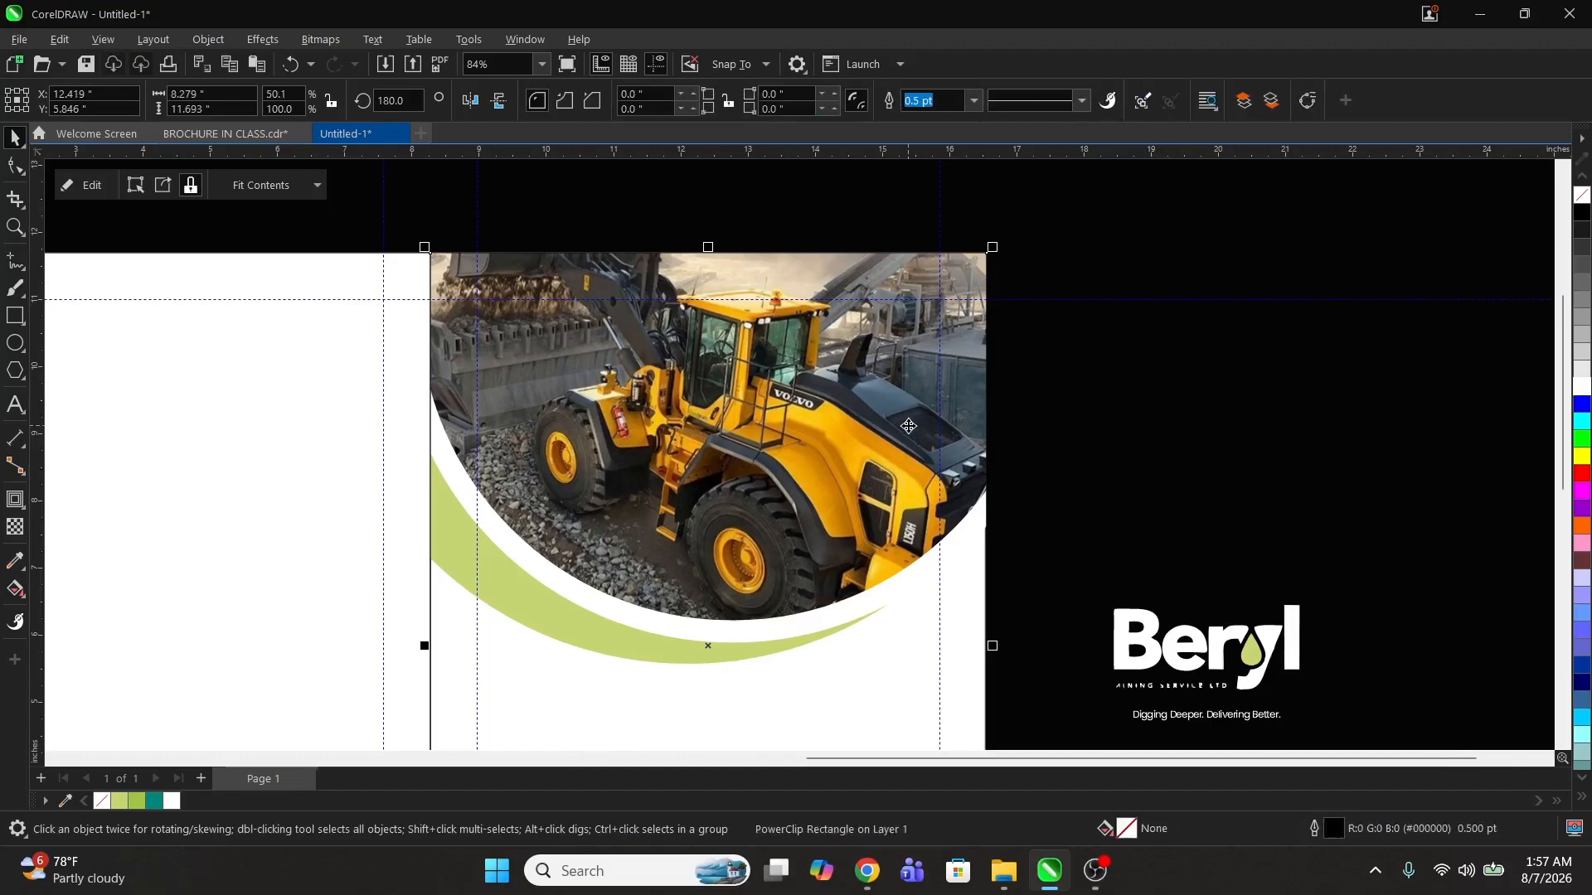
key("F3")
Step: Re-enter the PowerClip contents and duplicate the light green circle toward the panel's lower right
left_click(809, 377, "ctrl")
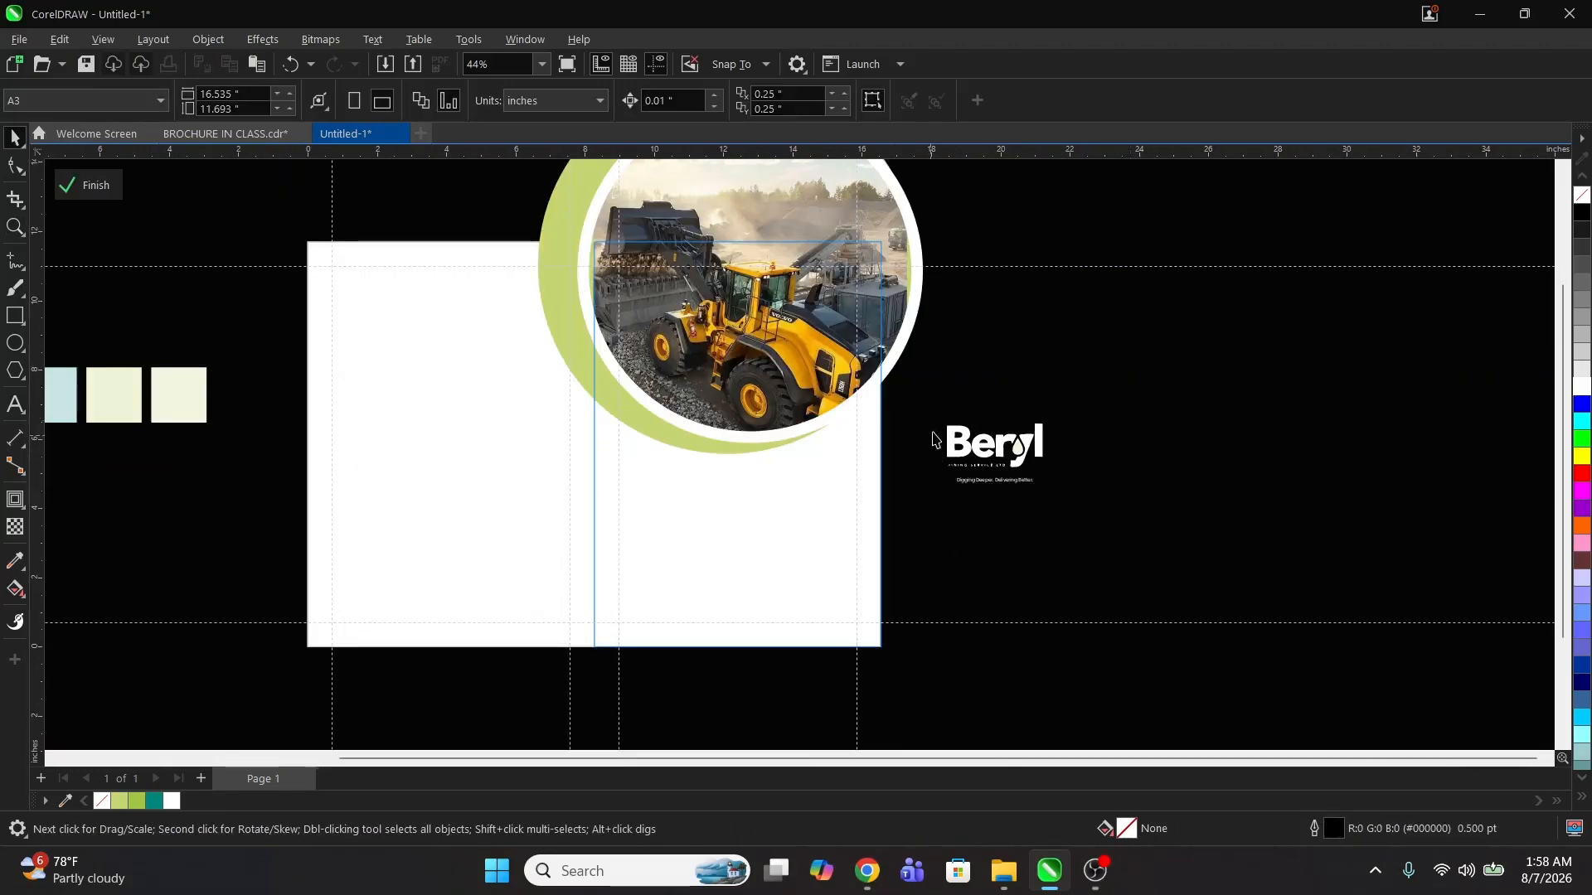
left_click(956, 365, "ctrl")
left_click(1044, 363)
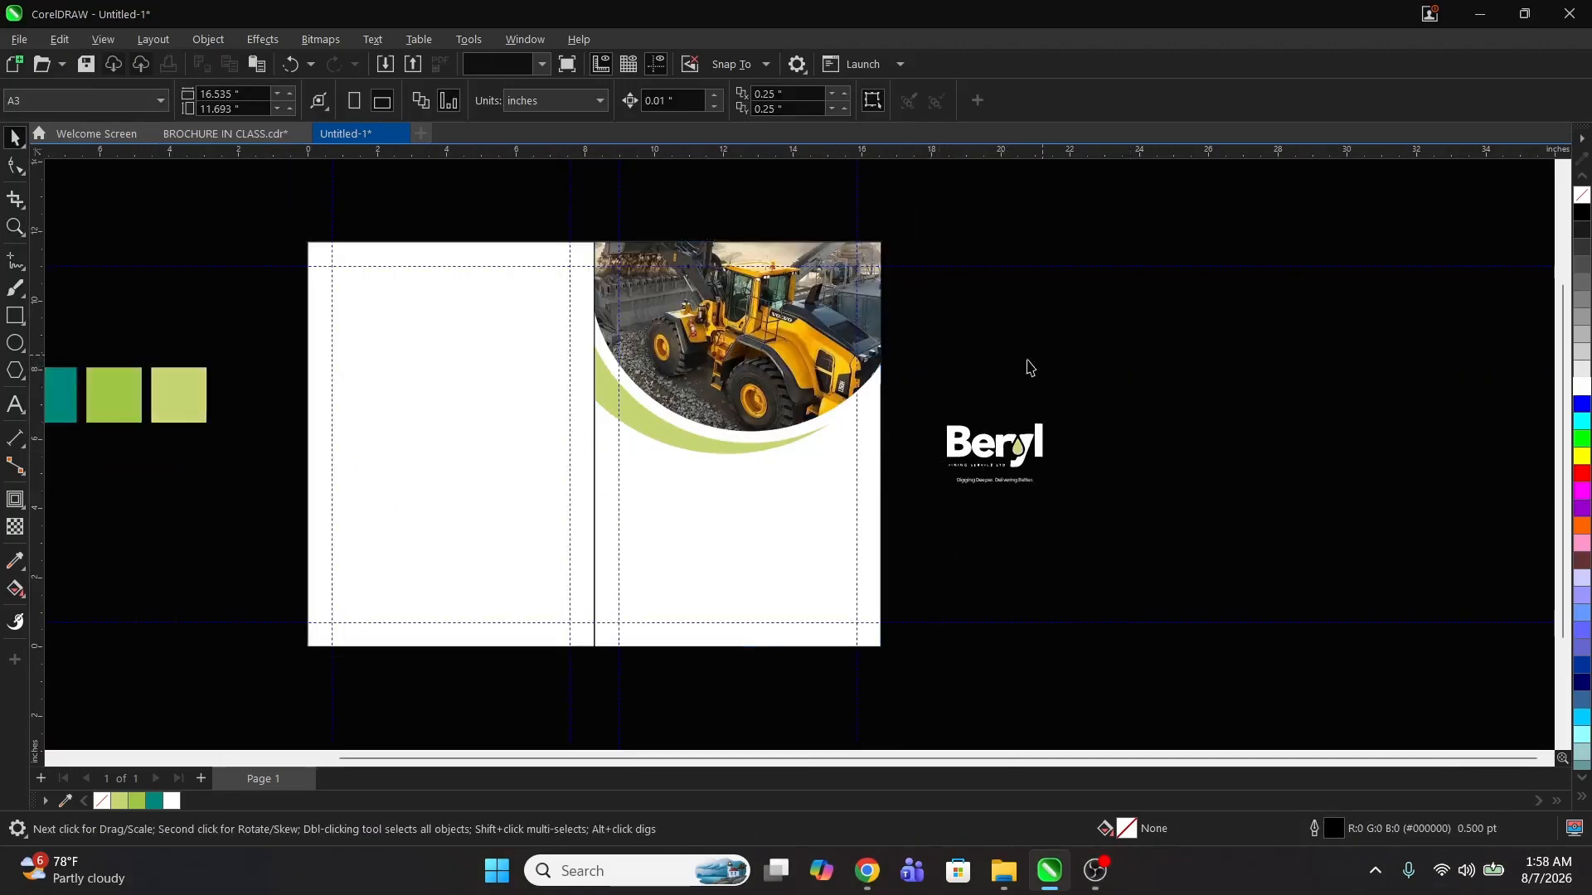
left_click(694, 379)
left_click(695, 379, "ctrl")
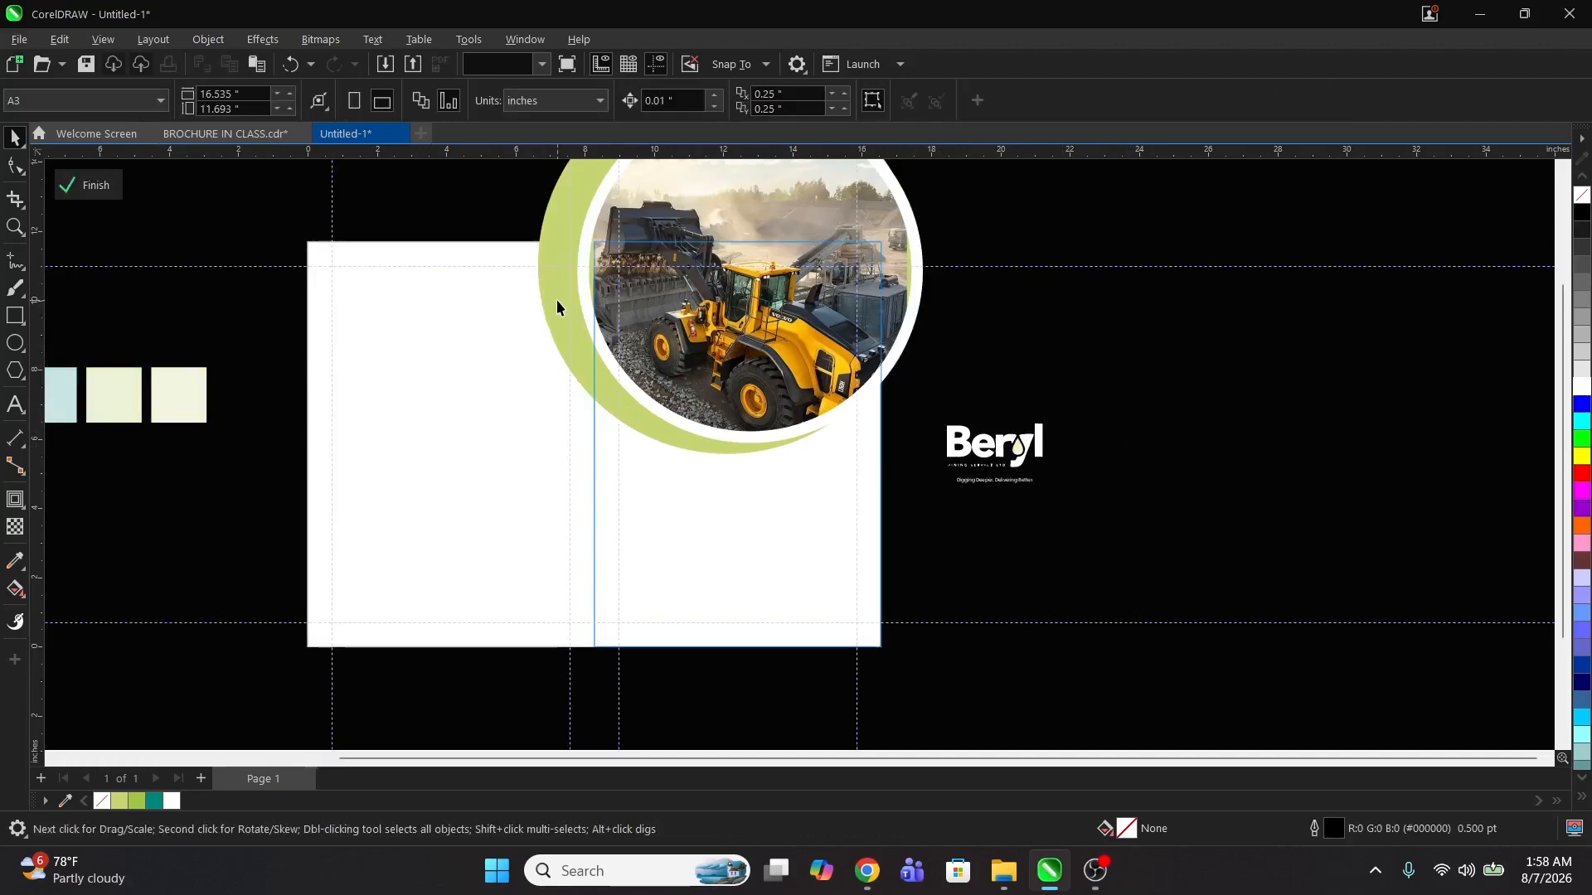
left_click_drag(555, 300, 715, 590)
right_click(715, 590)
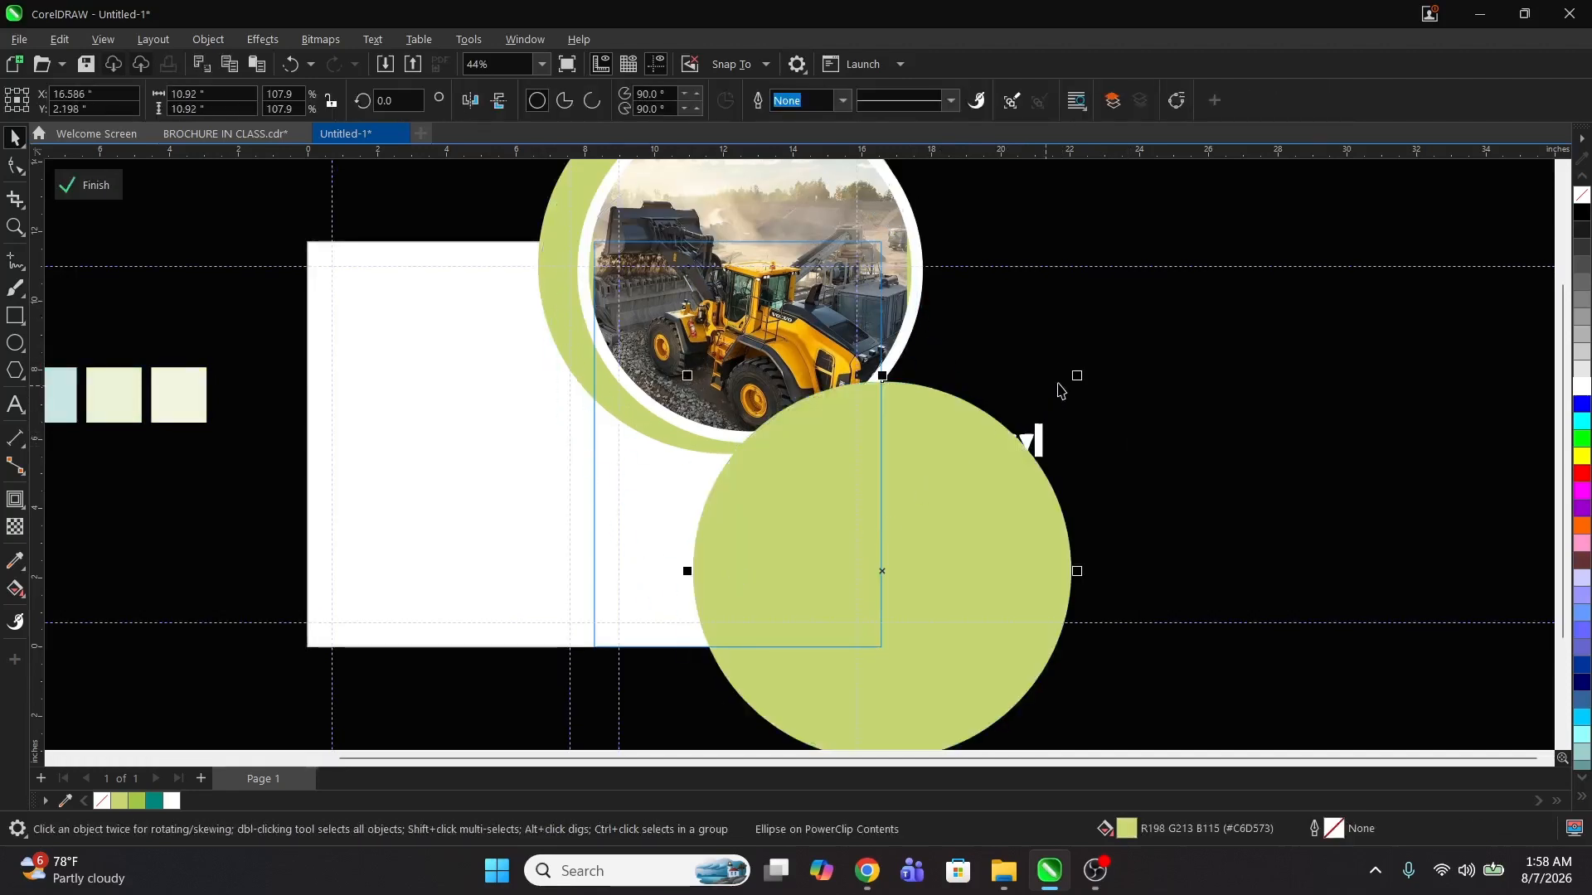
Step: Resize the duplicated circle to about 6 inches across and place it near the panel's lower right corner
left_click_drag(1081, 375, 983, 472)
left_click_drag(896, 594, 847, 611)
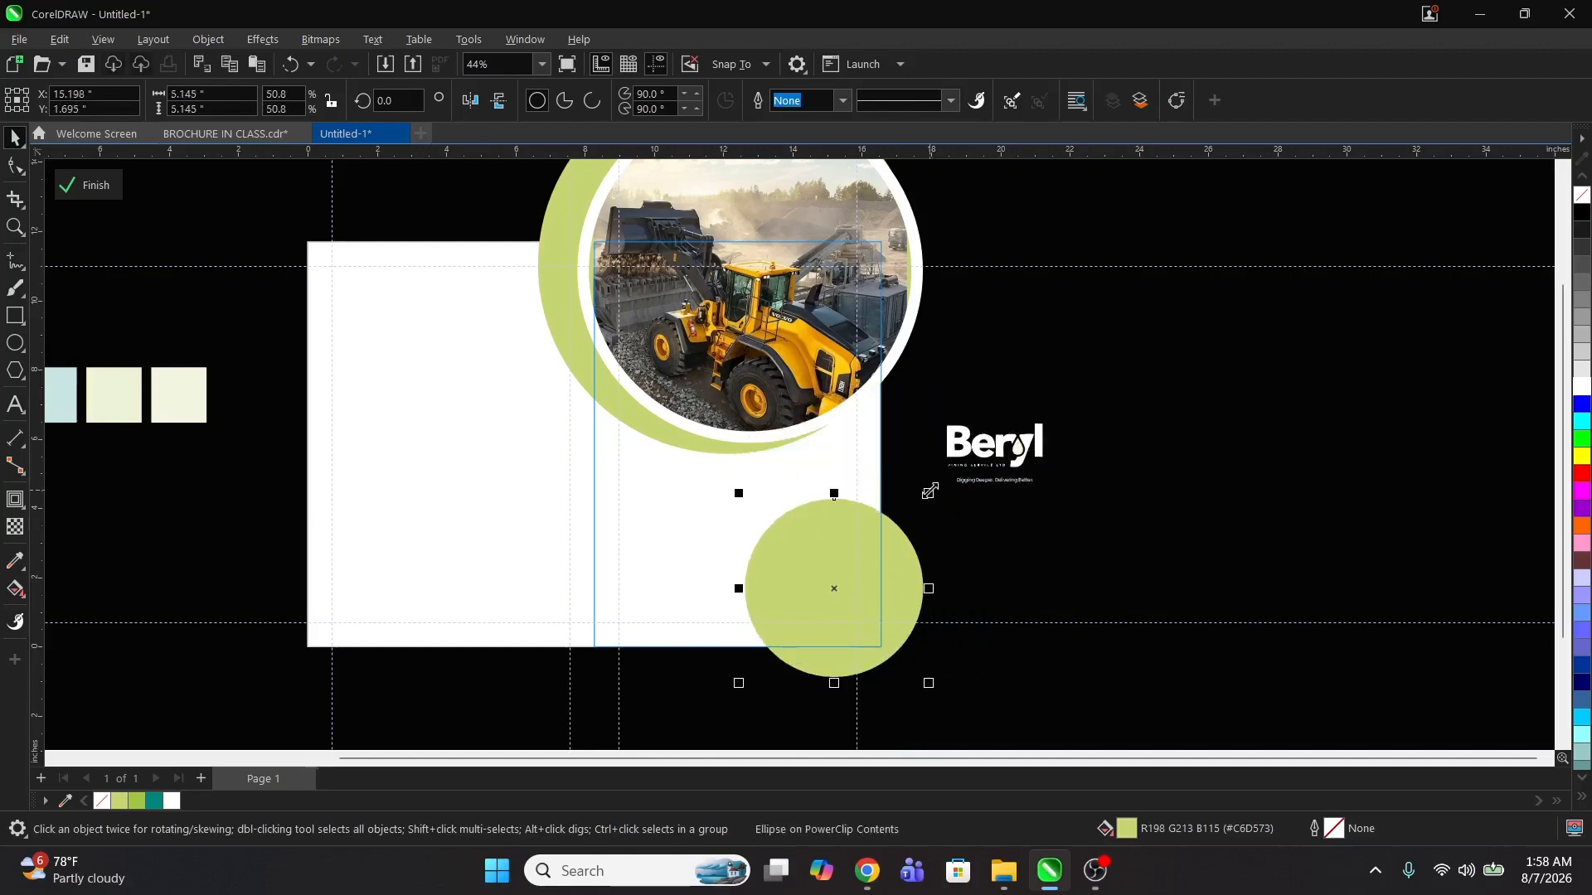
left_click_drag(929, 491, 946, 479)
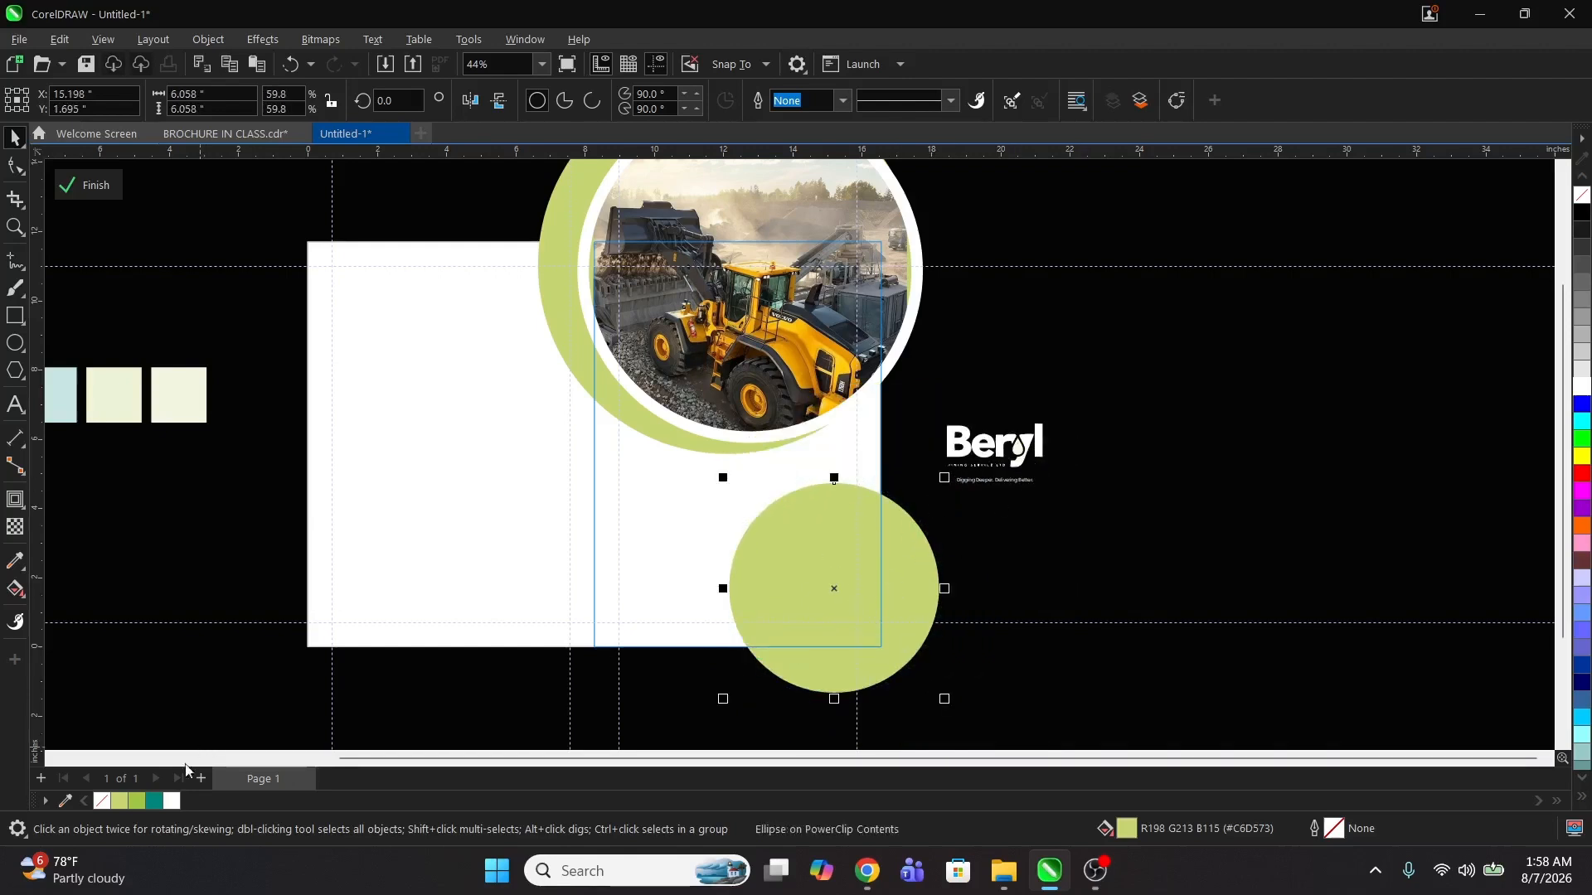
Step: Fill the duplicated circle with teal and shift it slightly left
left_click(153, 801)
key("z")
left_click_drag(426, 380, 1103, 734)
key("space")
left_click_drag(1023, 547, 1000, 540)
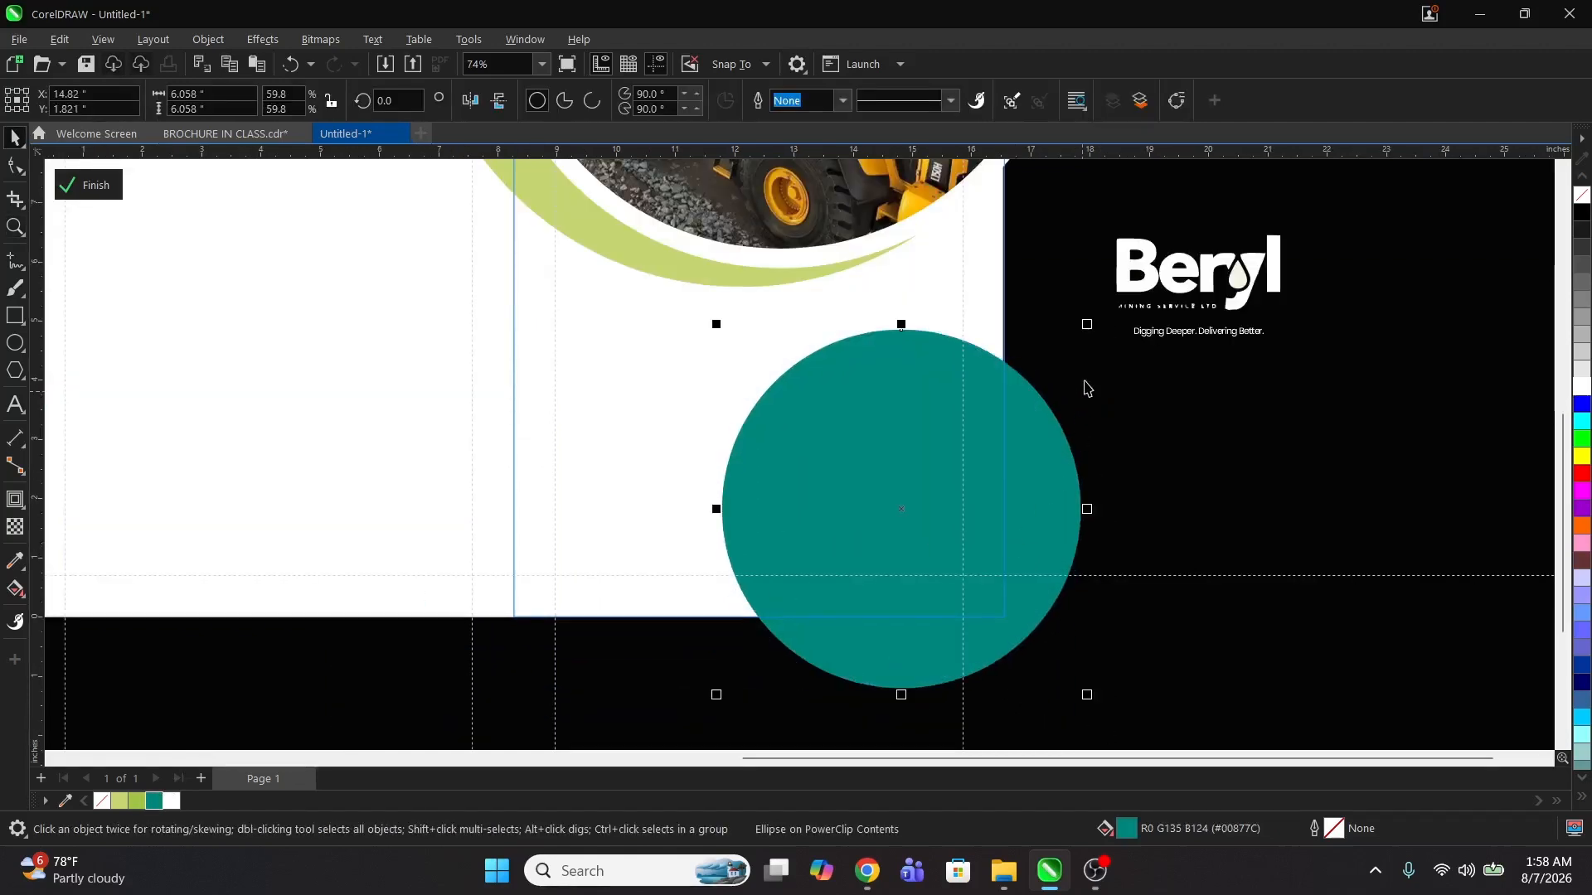
Step: Resize the teal circle to about 6.2 inches across and reposition it within the right panel
left_click_drag(1091, 328, 1115, 325)
left_click_drag(941, 417, 942, 428)
left_click_drag(982, 477, 934, 474)
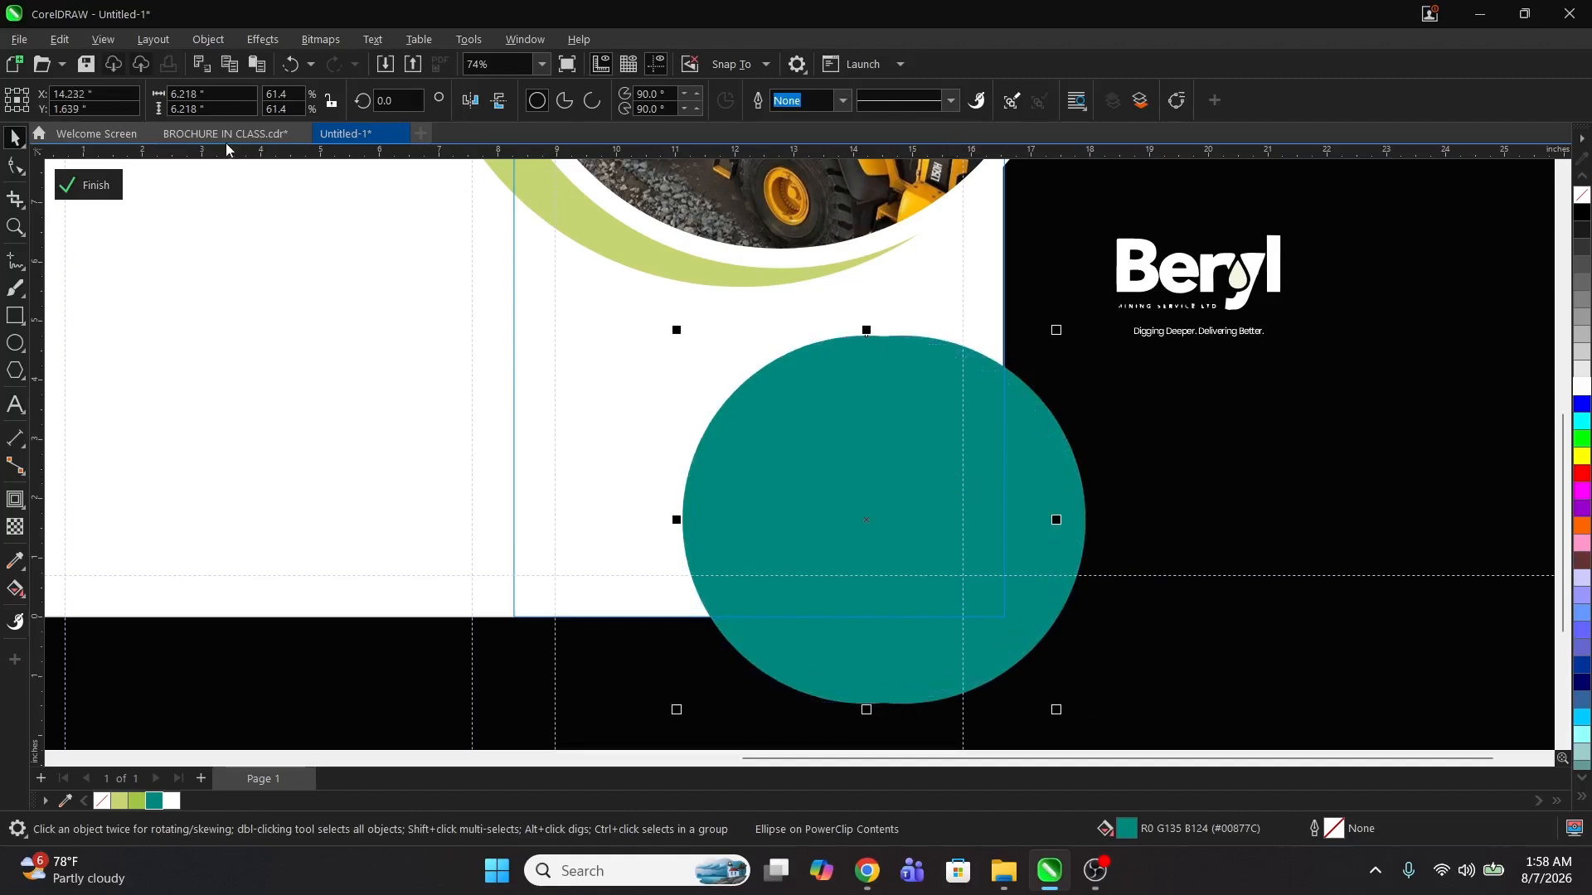
Step: Recolour a circle light green, bring the teal circle in front of it, and nudge the green circle slightly right
left_click(118, 802)
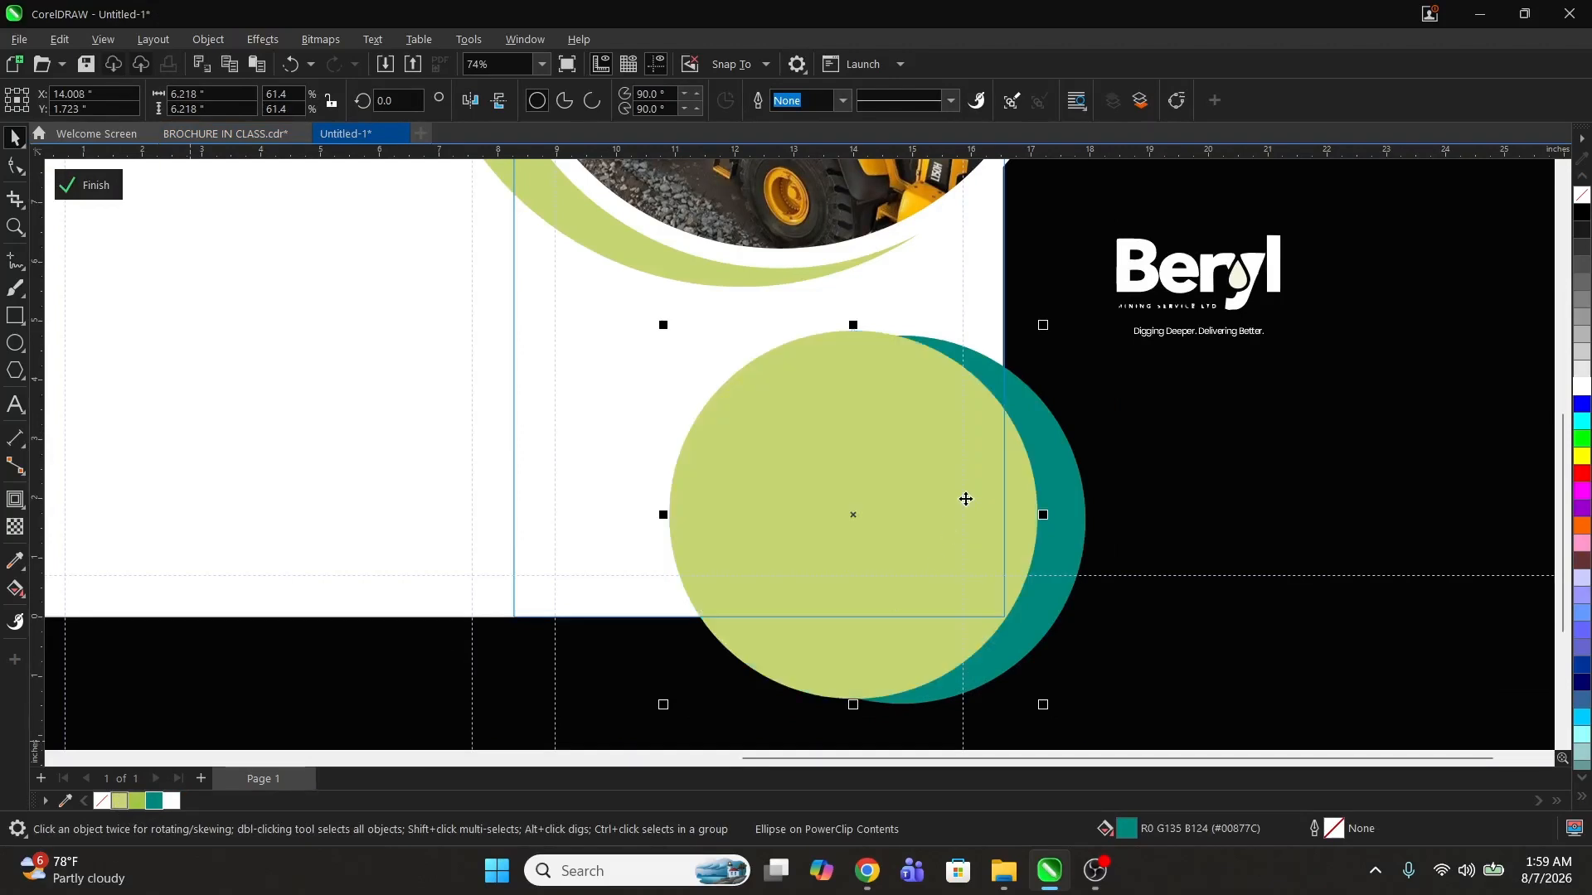
left_click(1068, 458)
key("shift+Page_Up")
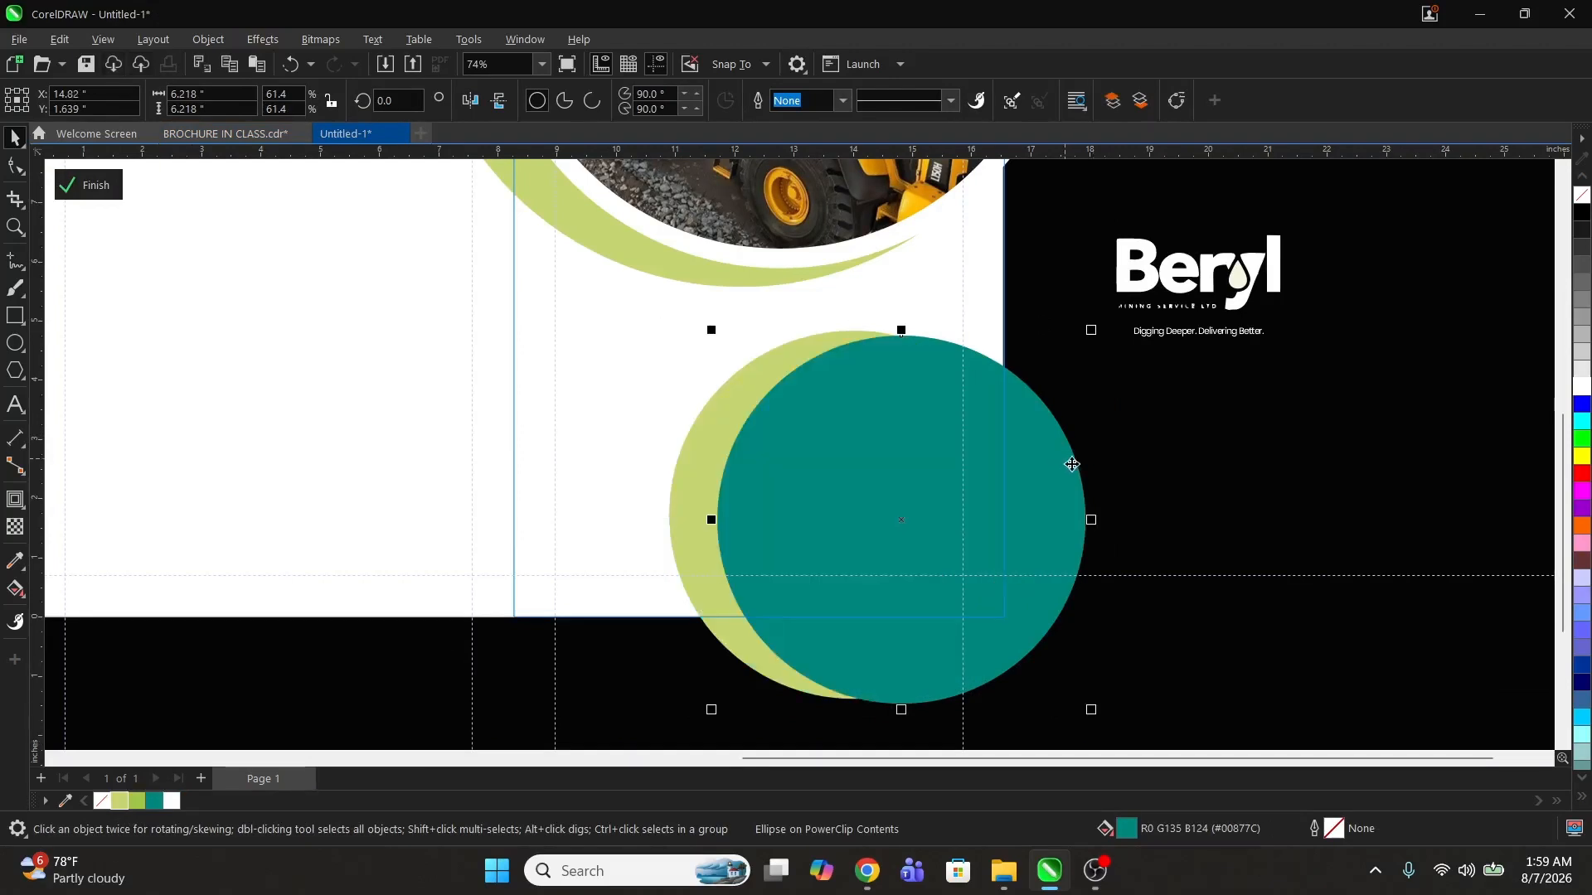
left_click(1197, 461)
left_click_drag(703, 450, 714, 452)
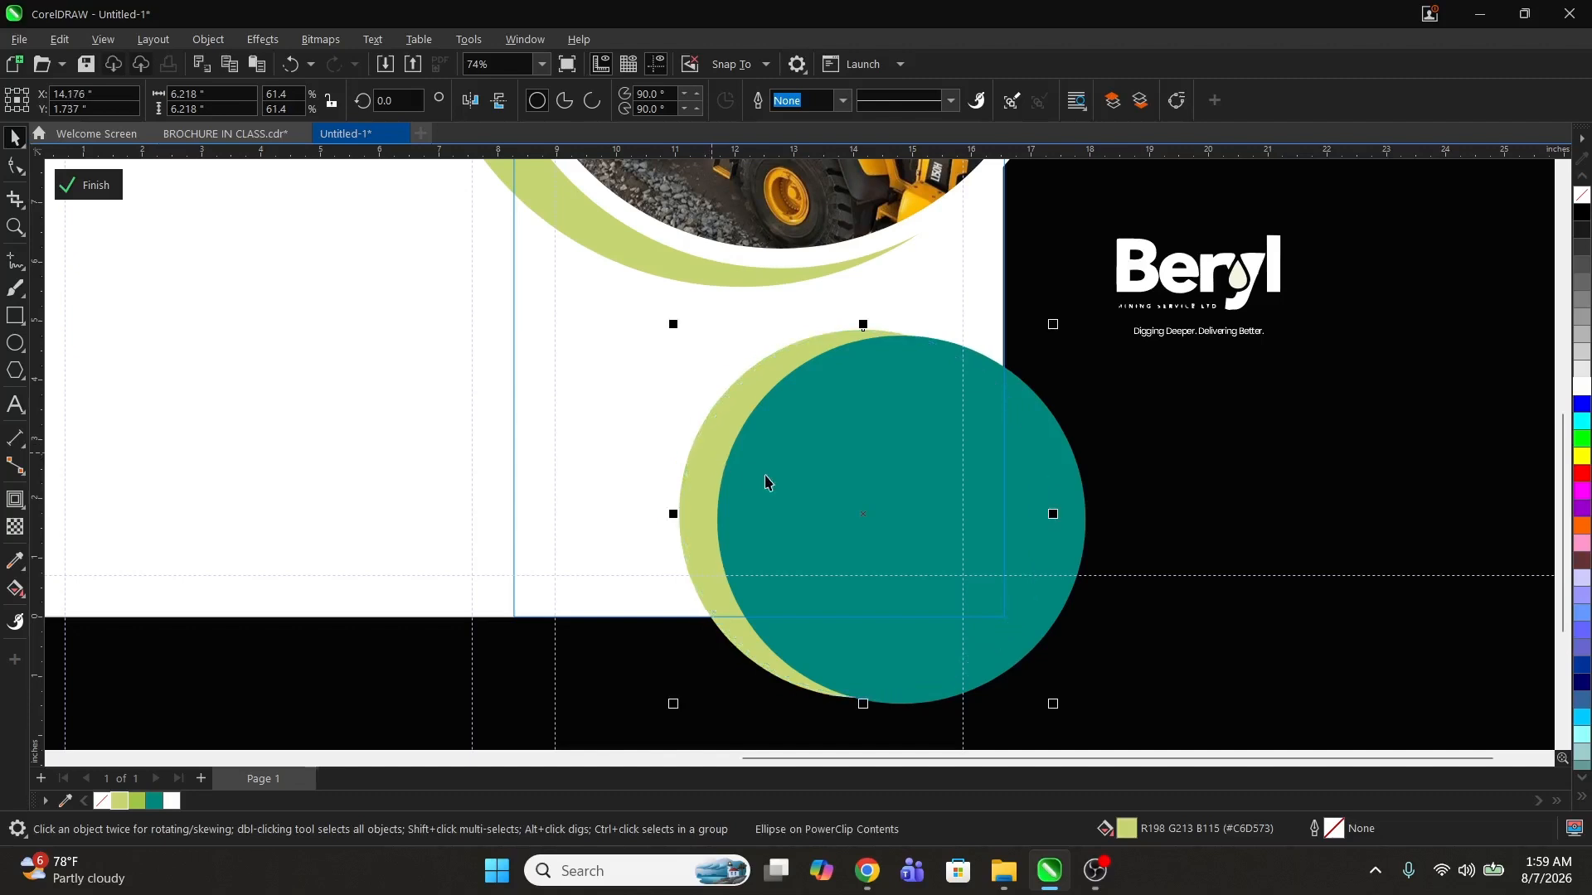
Step: Give the teal circle a white 12 pt outline and finish editing the PowerClip contents
left_click(876, 496)
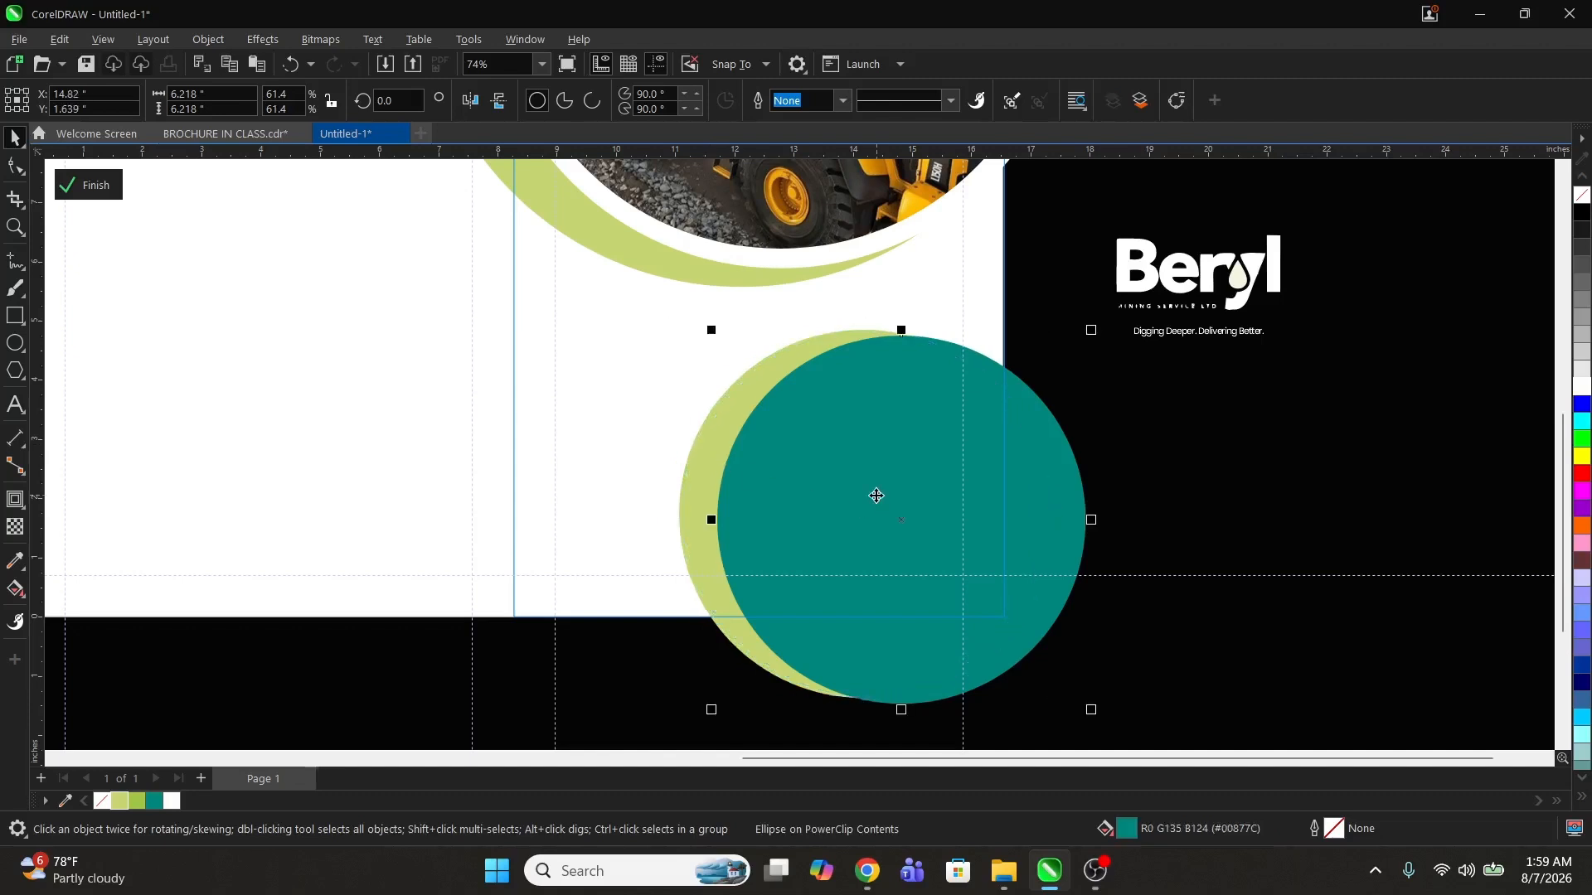
left_click(842, 101)
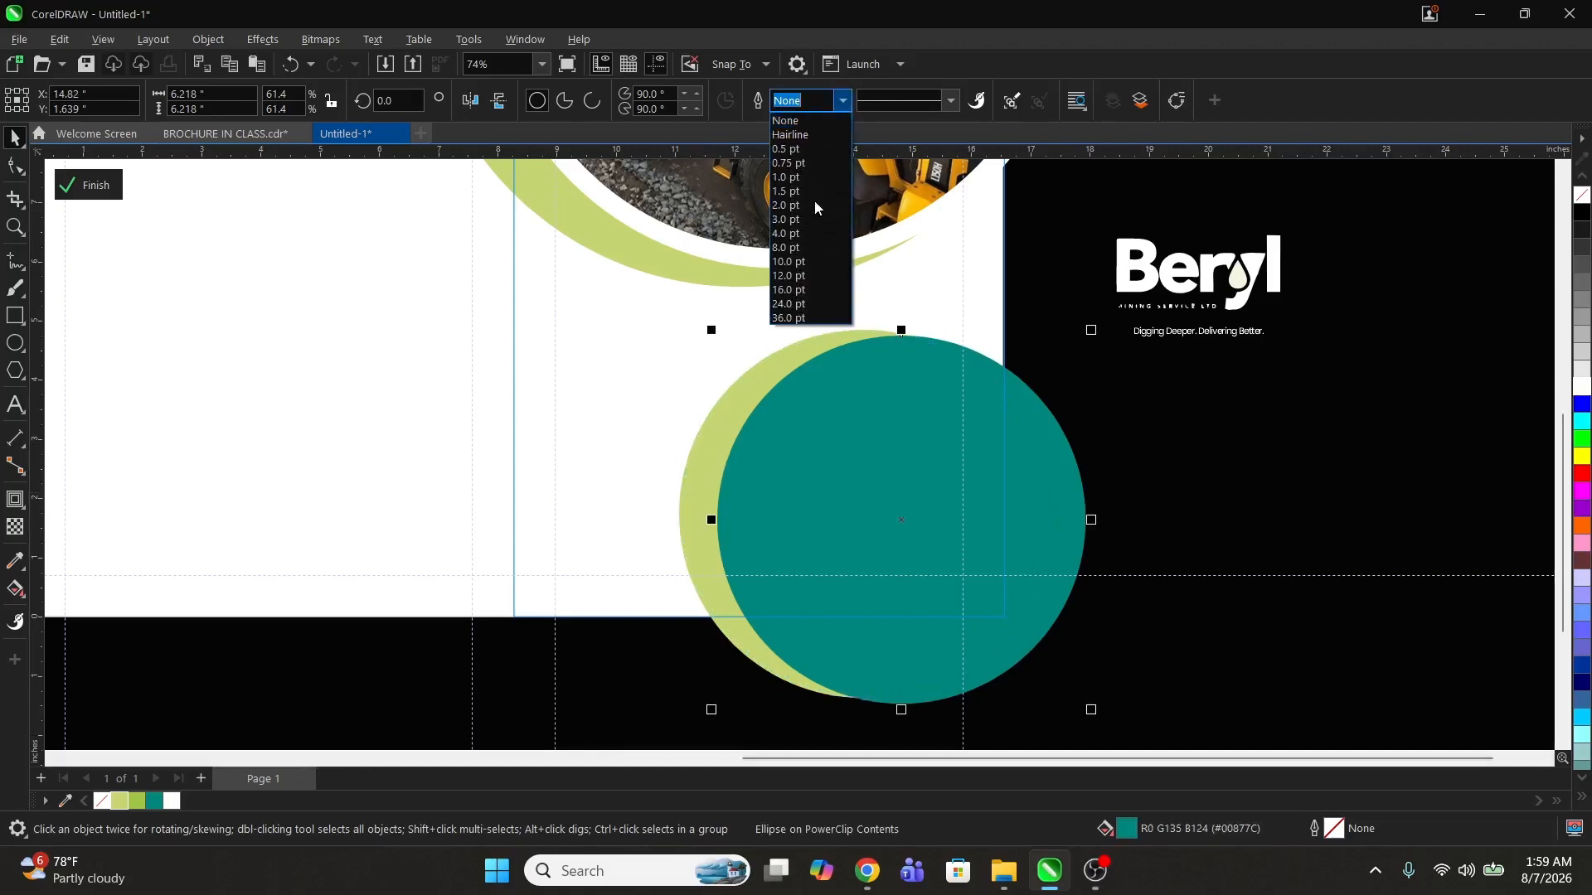
left_click(787, 248)
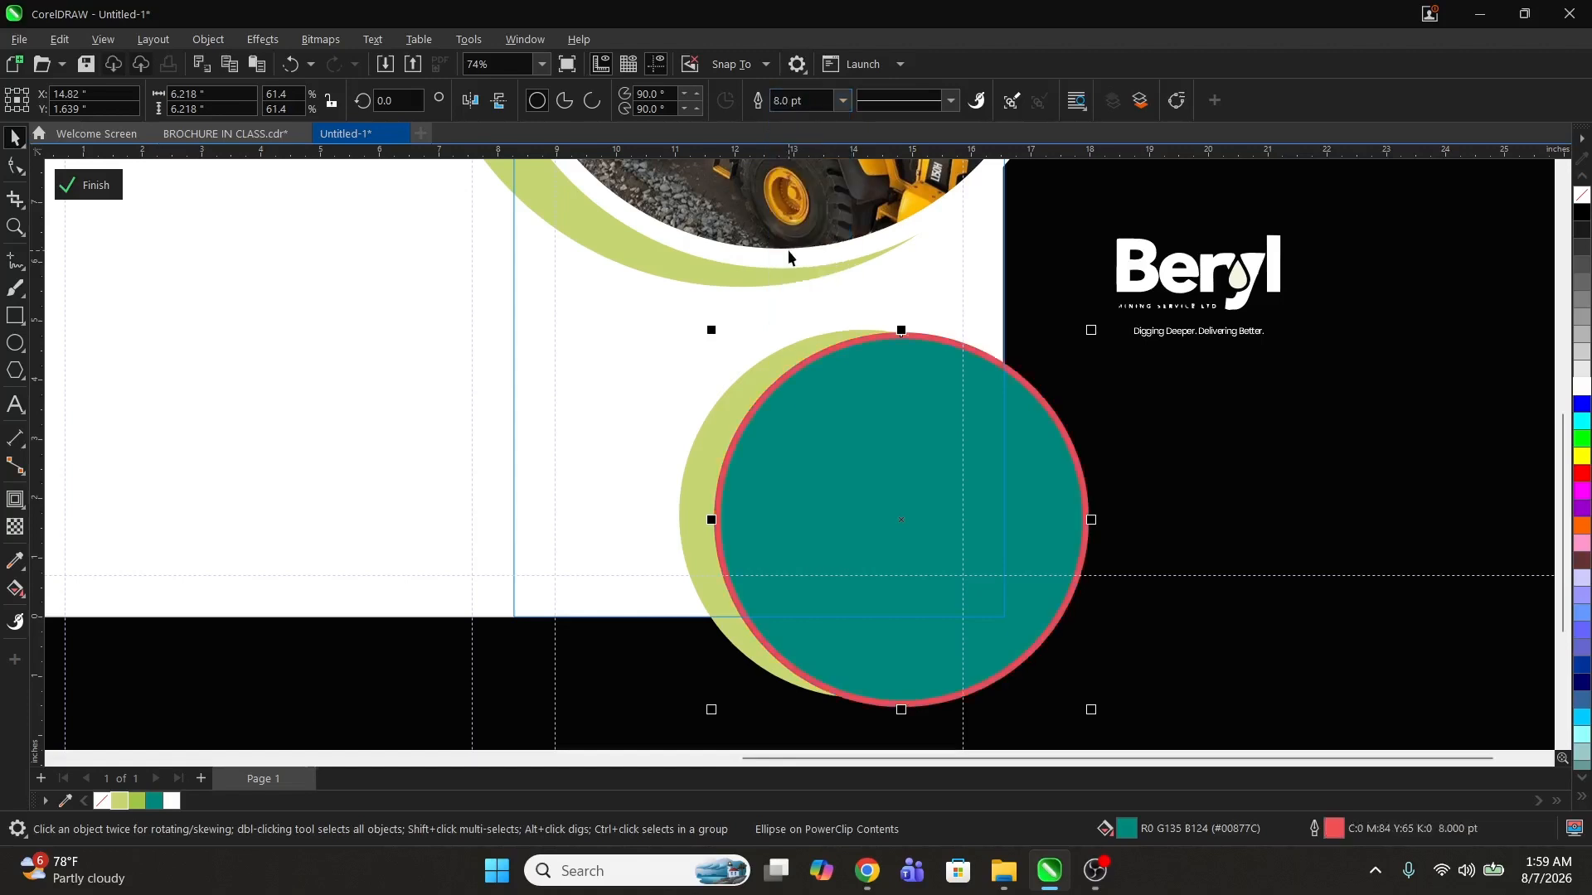
right_click(173, 802)
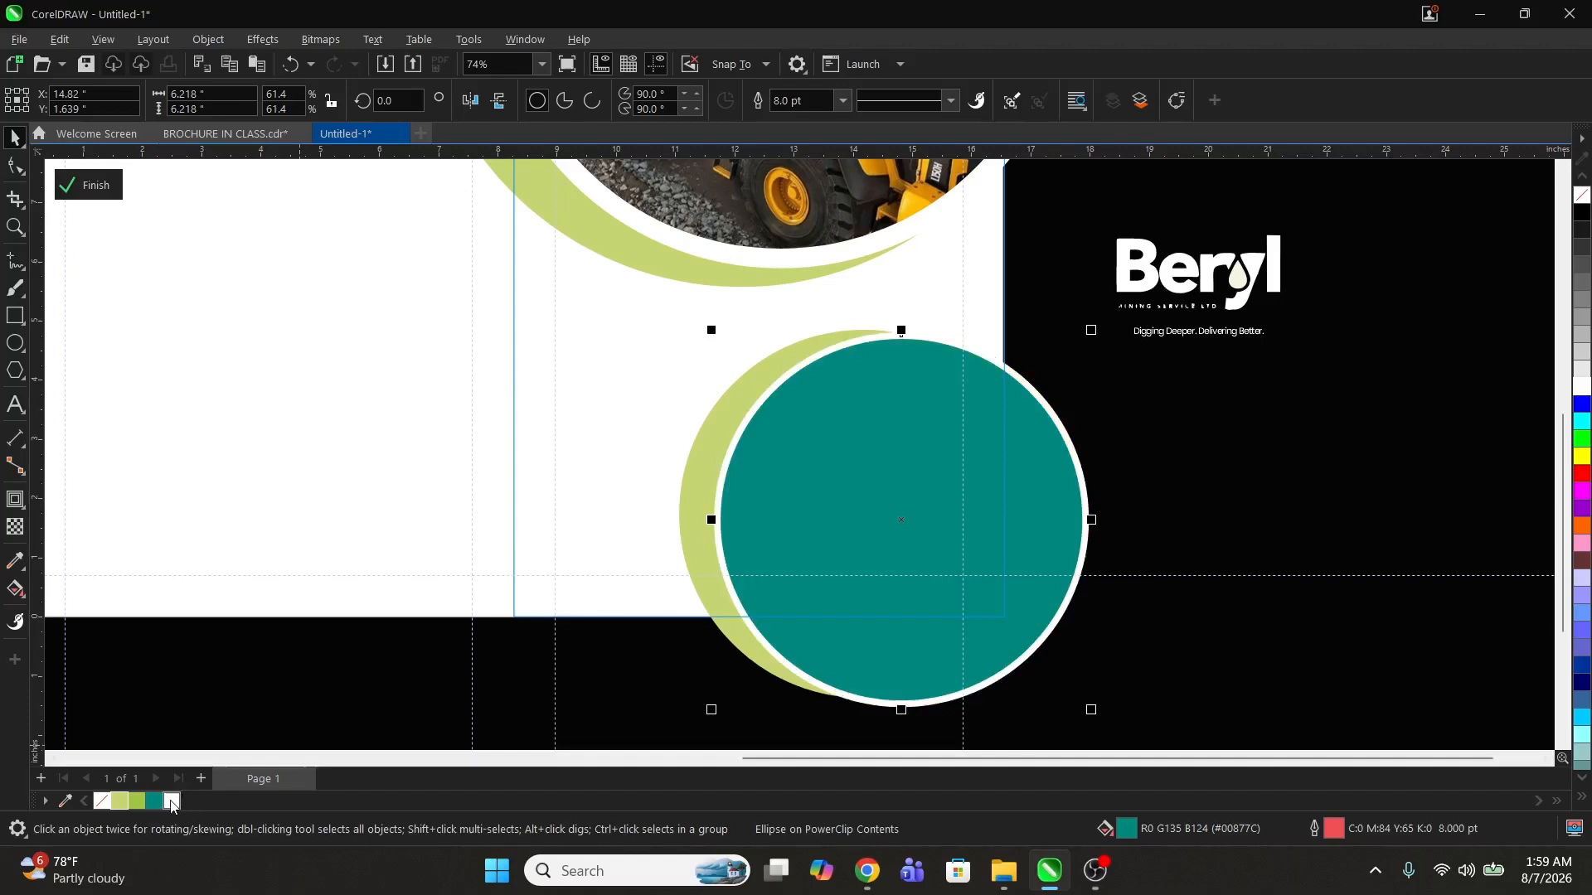
left_click(842, 101)
left_click(783, 260)
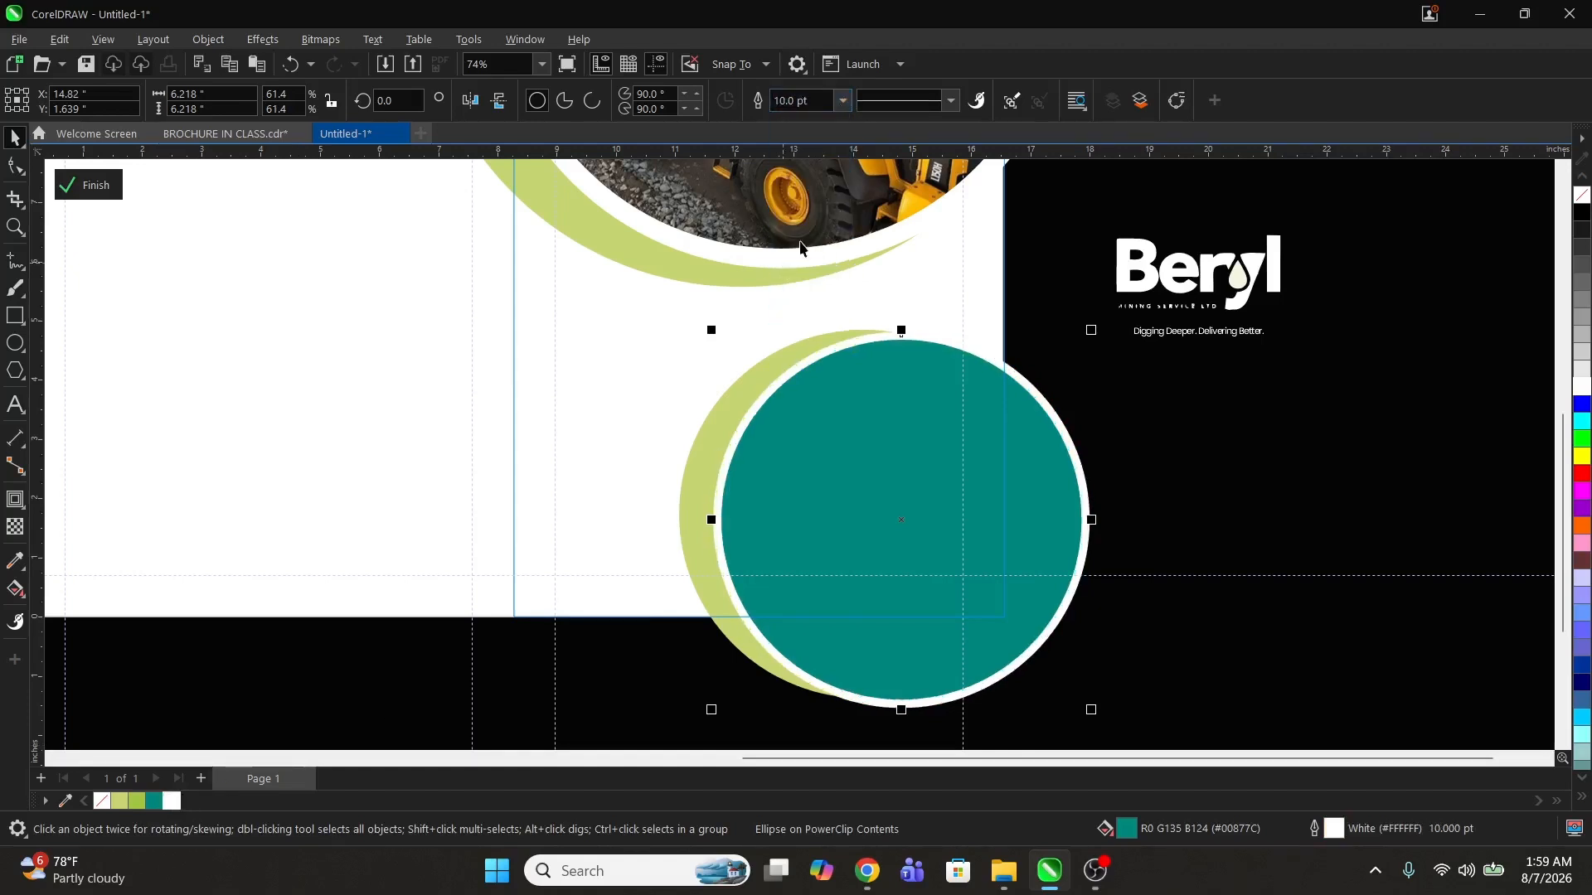
left_click(842, 101)
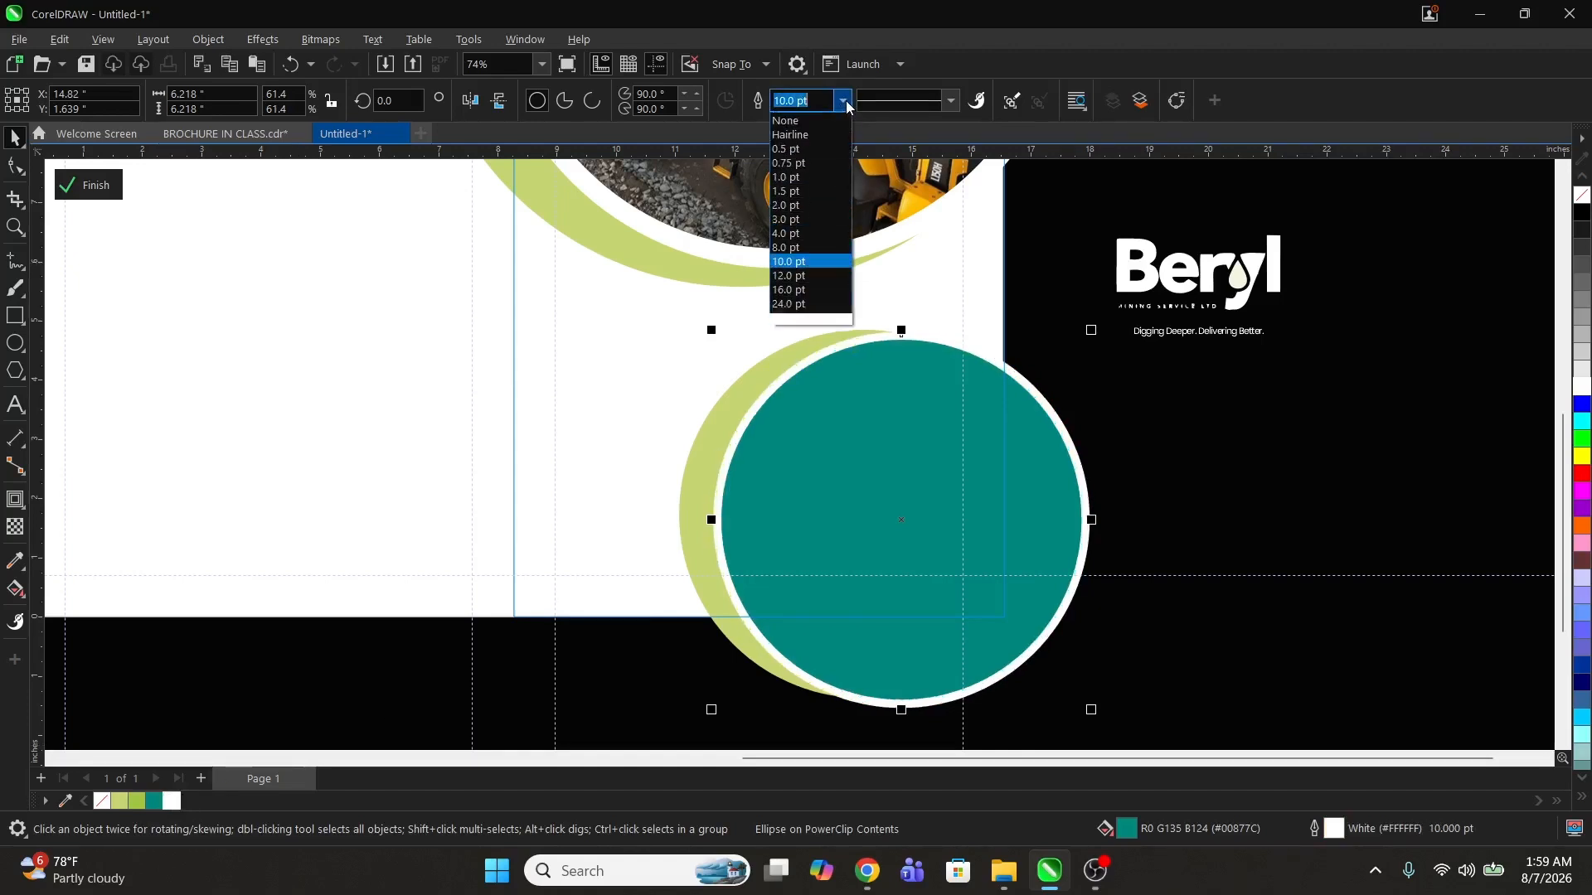
left_click(789, 276)
left_click(1203, 431, "ctrl")
left_click(1203, 431)
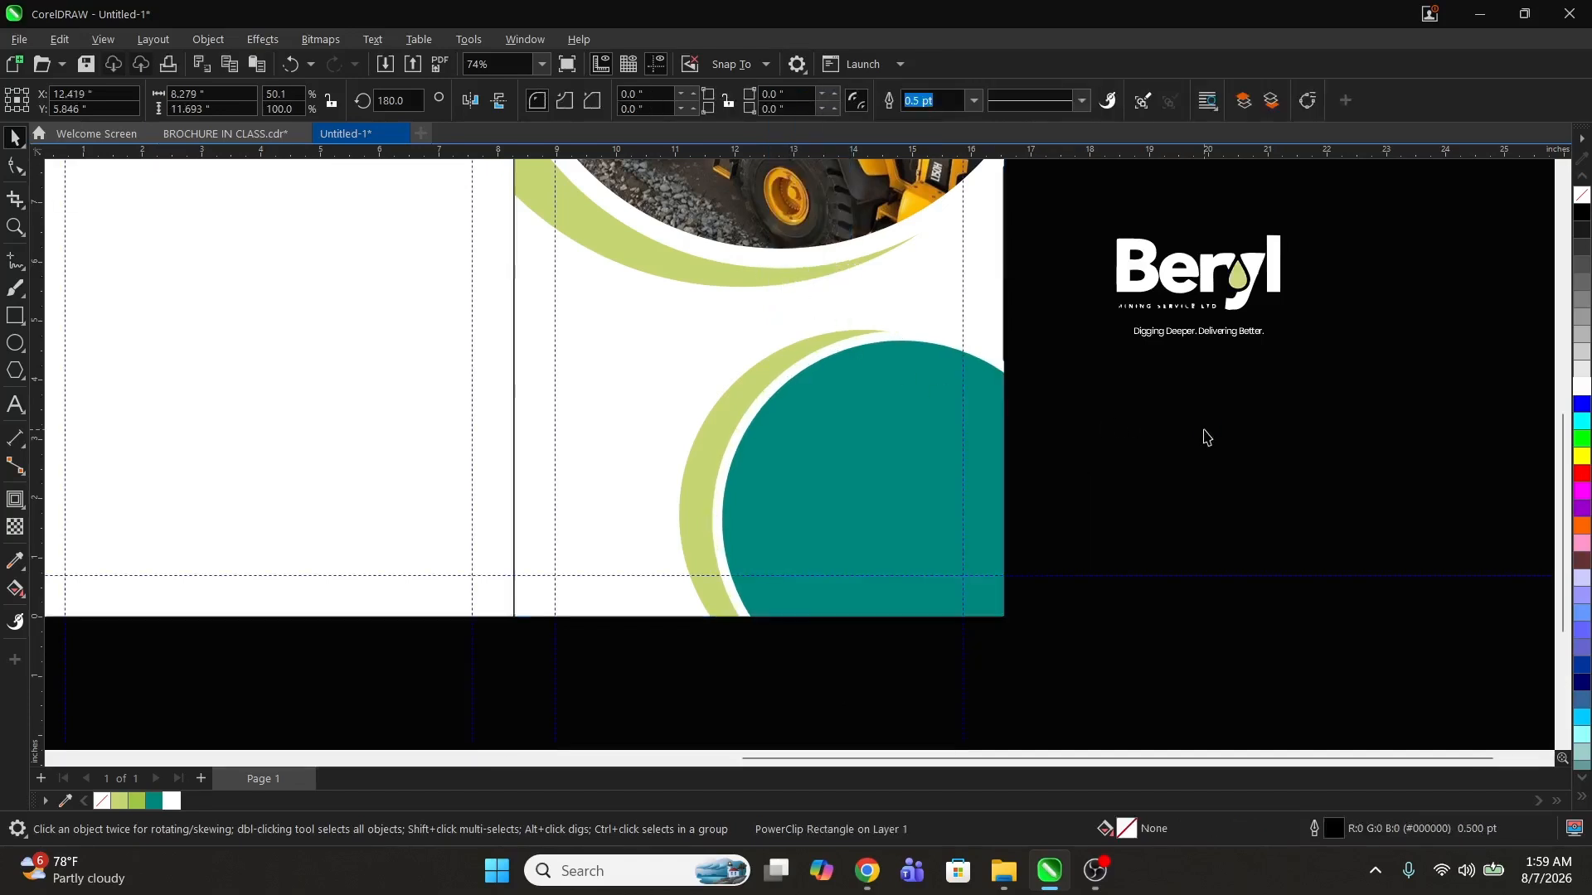
Step: Move the Beryl logo and tagline group into the teal circle
left_click(1195, 274)
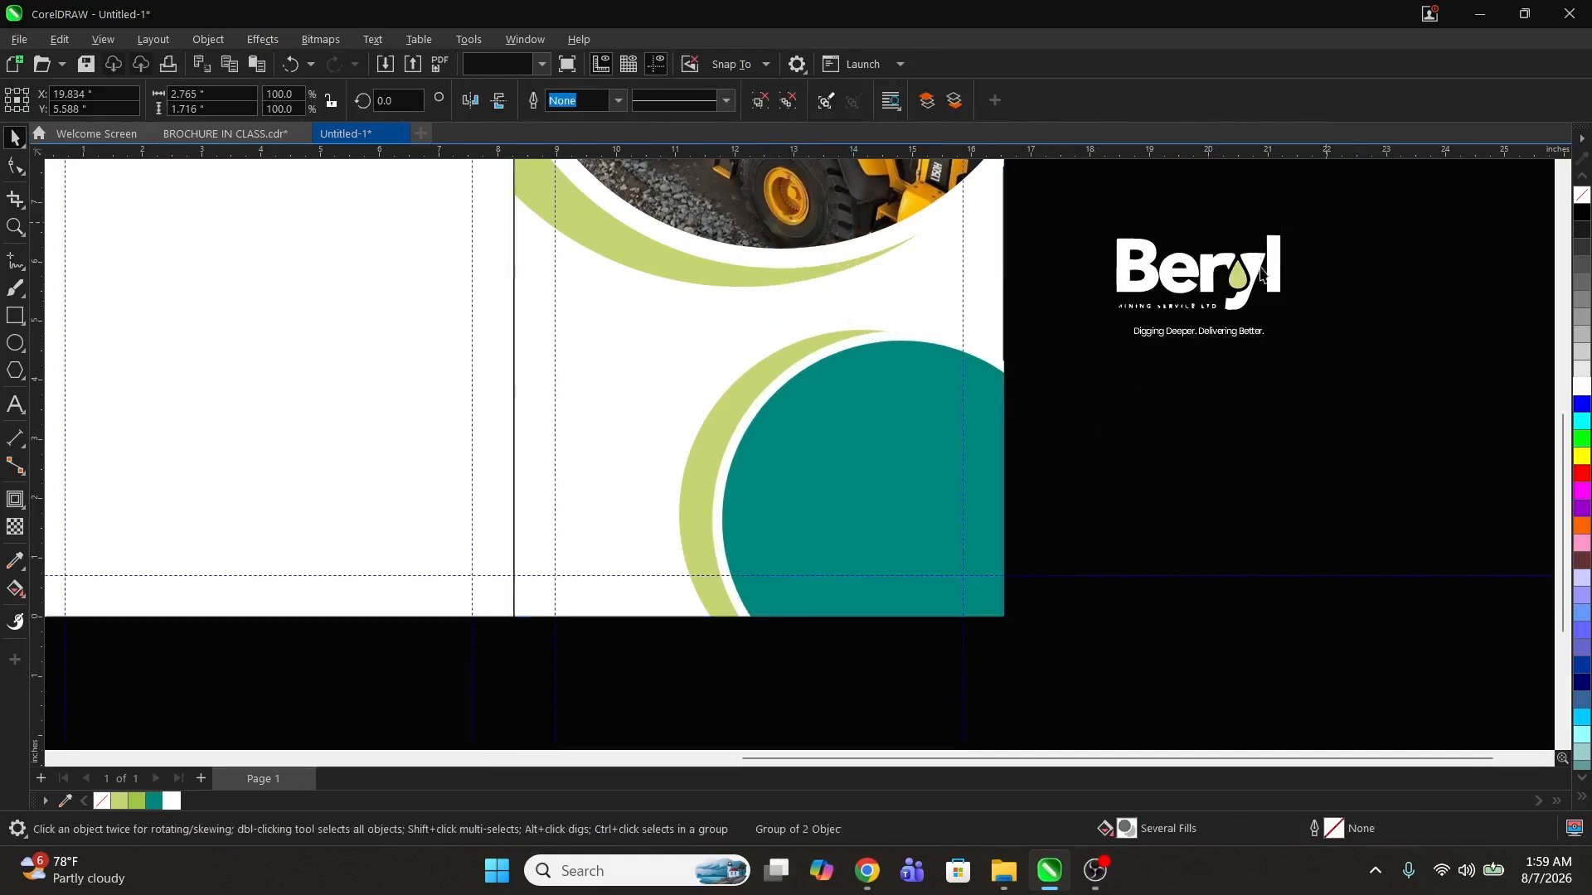
left_click_drag(1255, 271, 906, 471)
left_click(1156, 426)
Step: Add the text 2026 COMPANY PROFILE on the right panel, above the teal circle near the left margin
key("z")
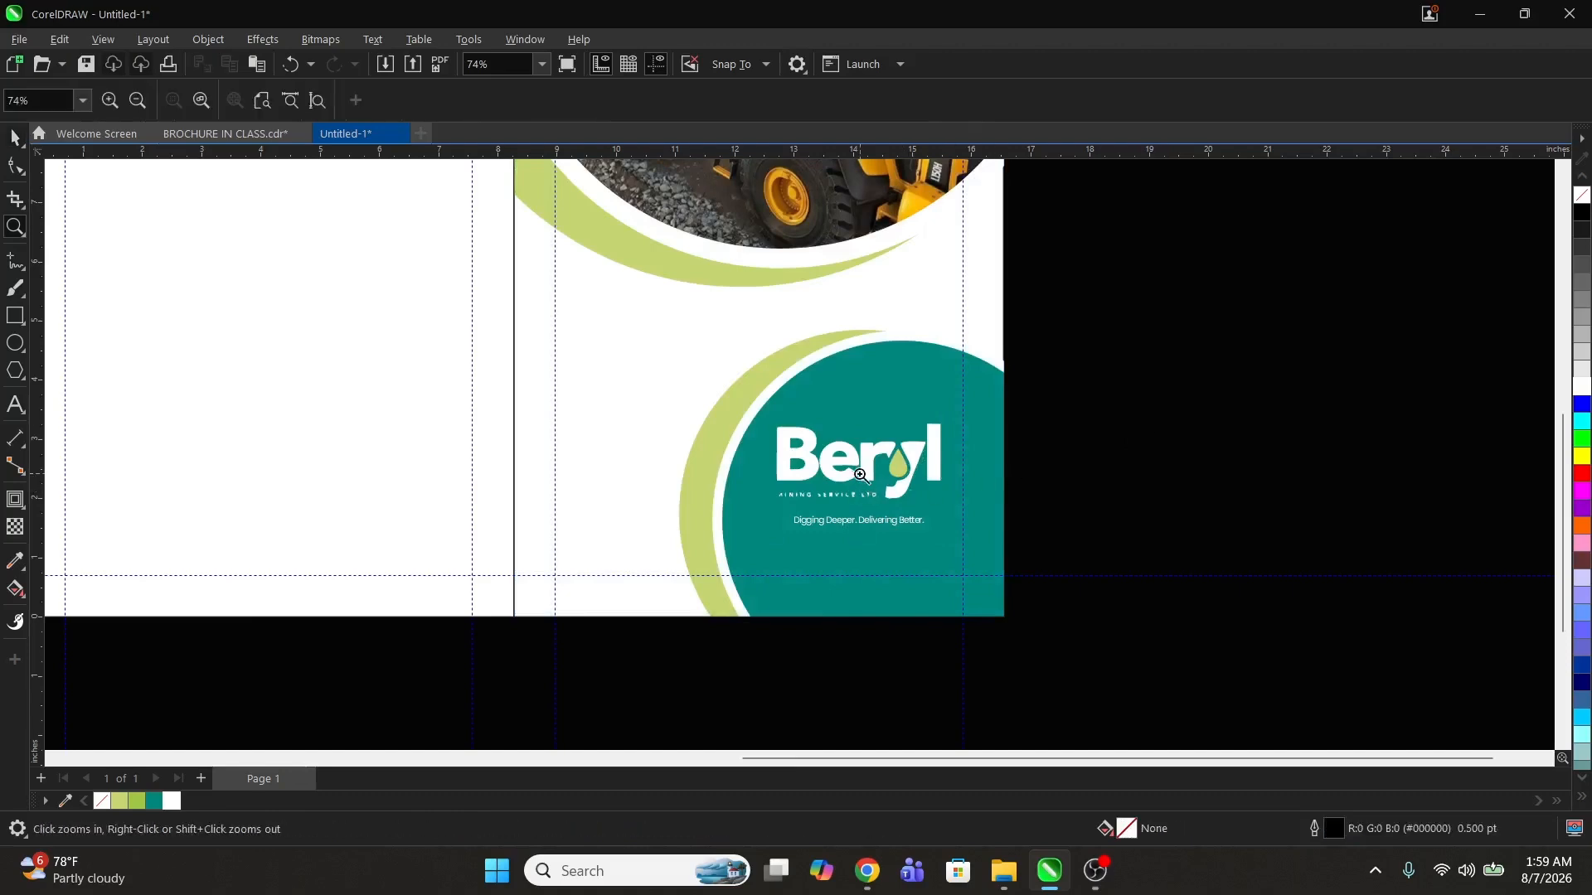
right_click(866, 472)
right_click(833, 462)
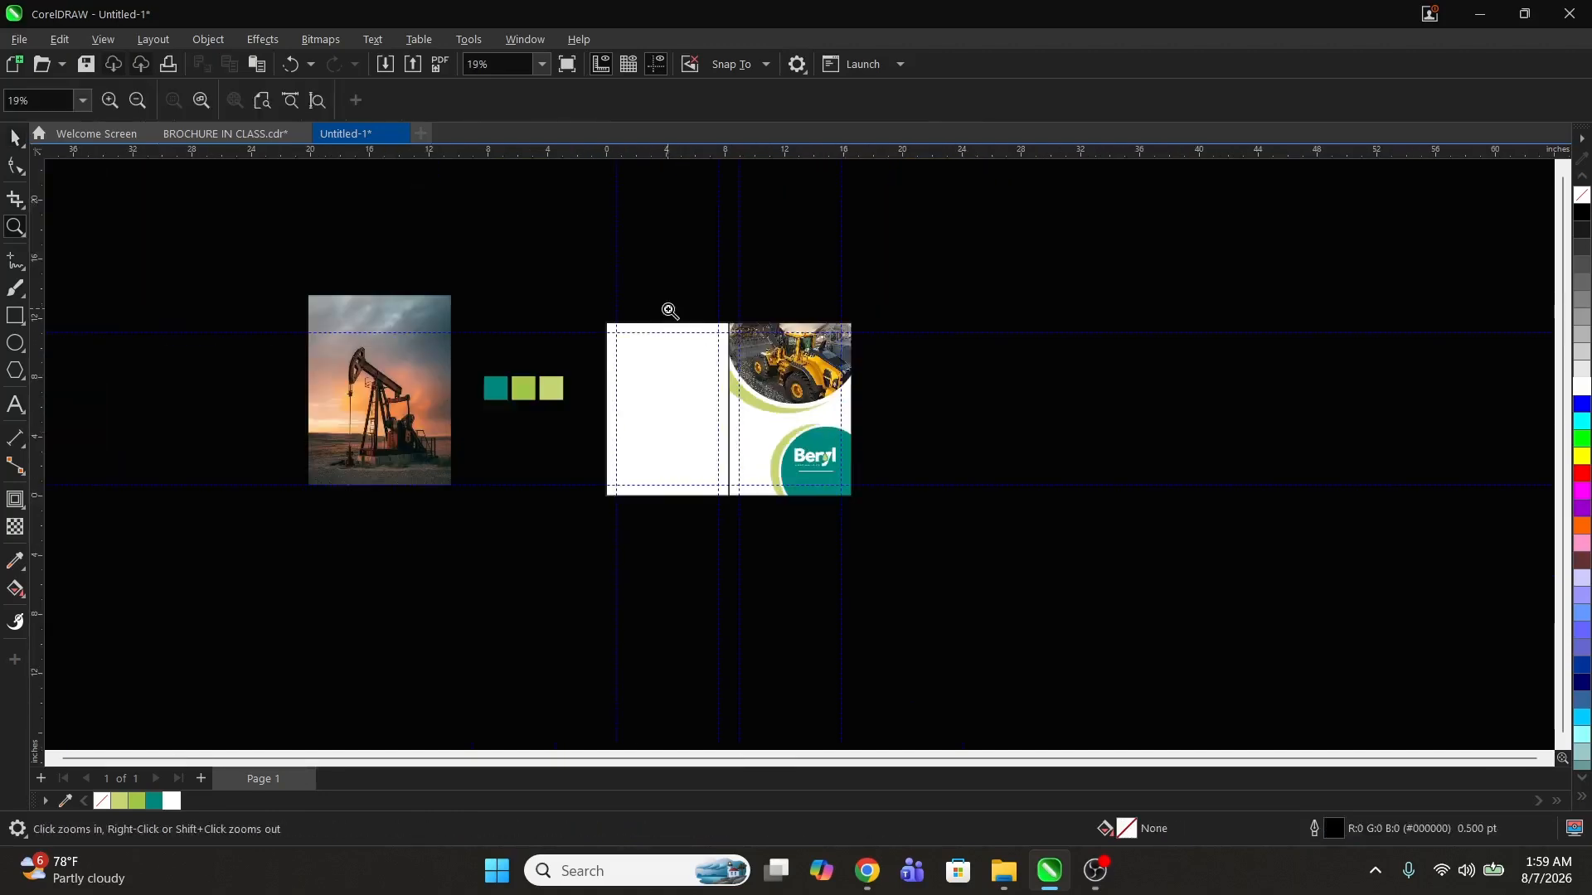
left_click_drag(668, 307, 889, 526)
key("space")
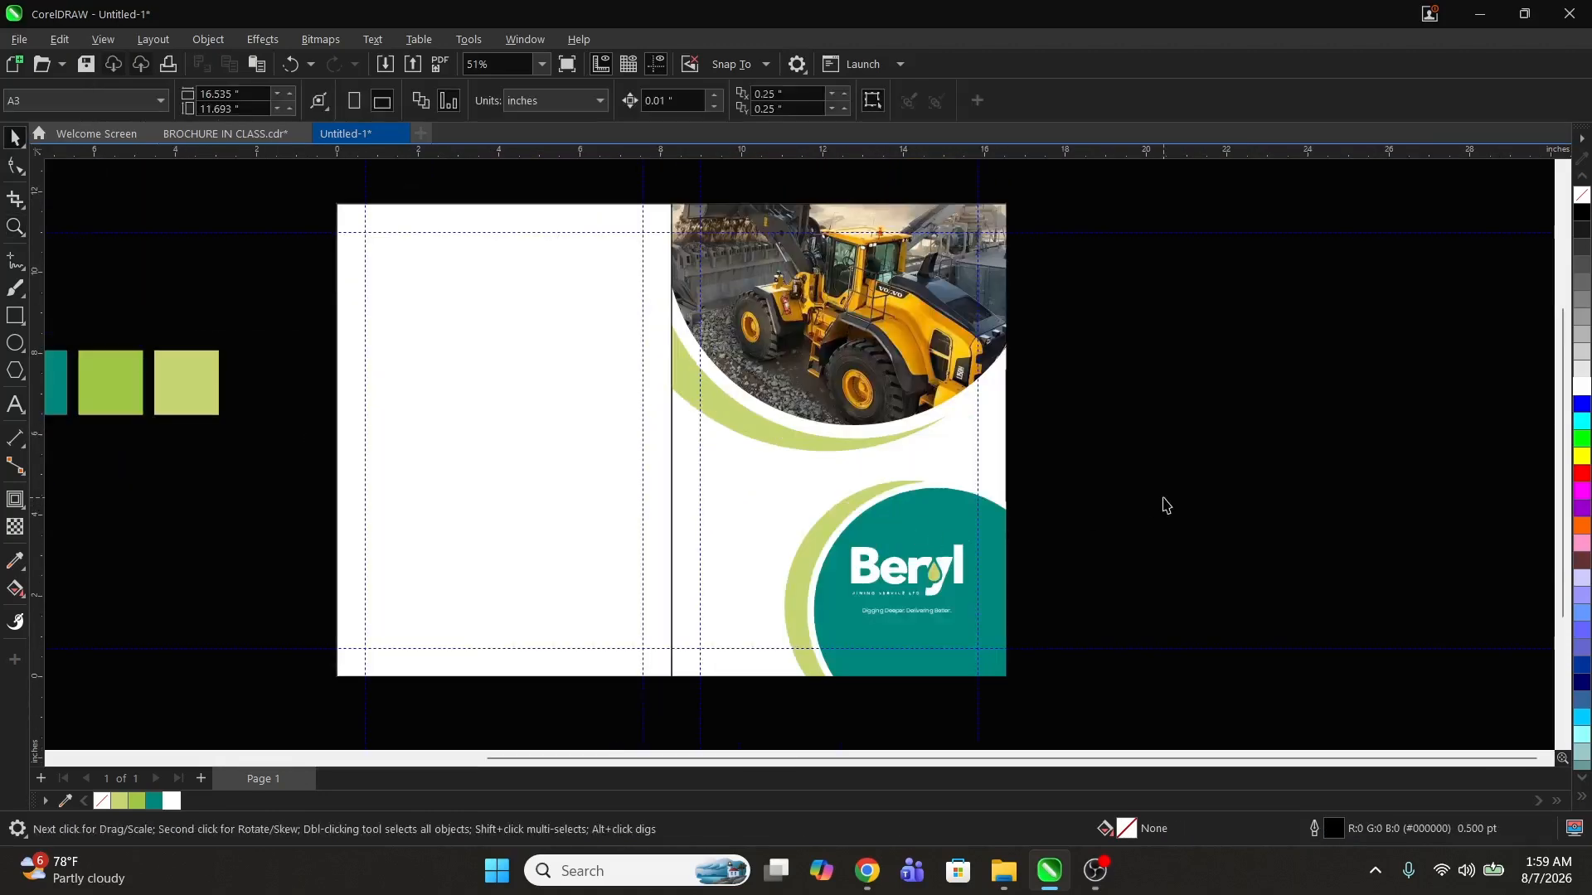
key("z")
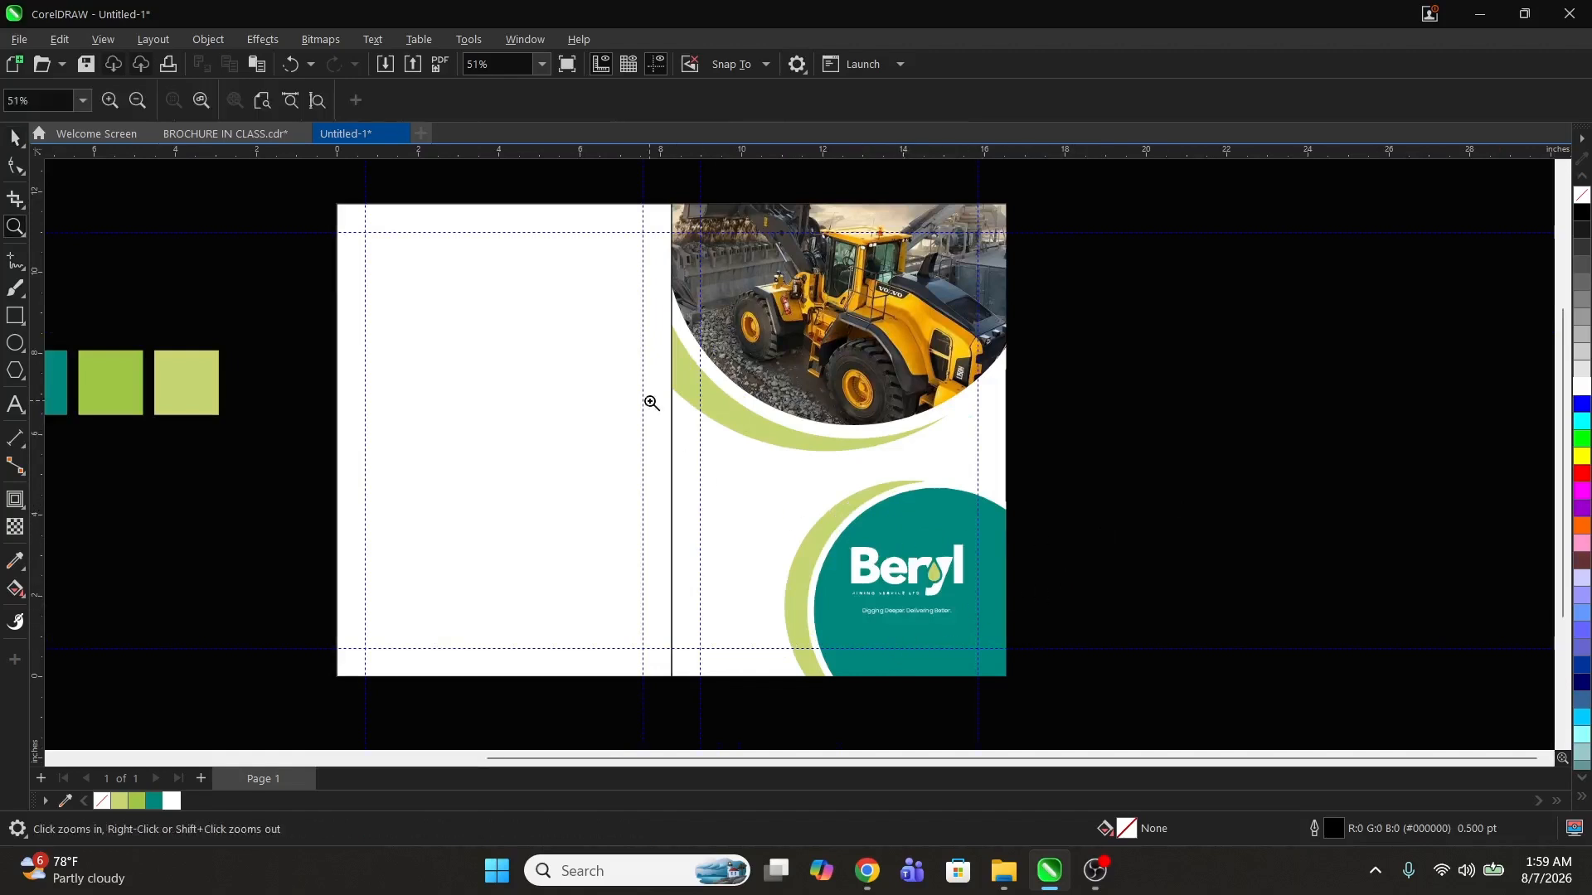
left_click_drag(597, 359, 1051, 710)
key("space")
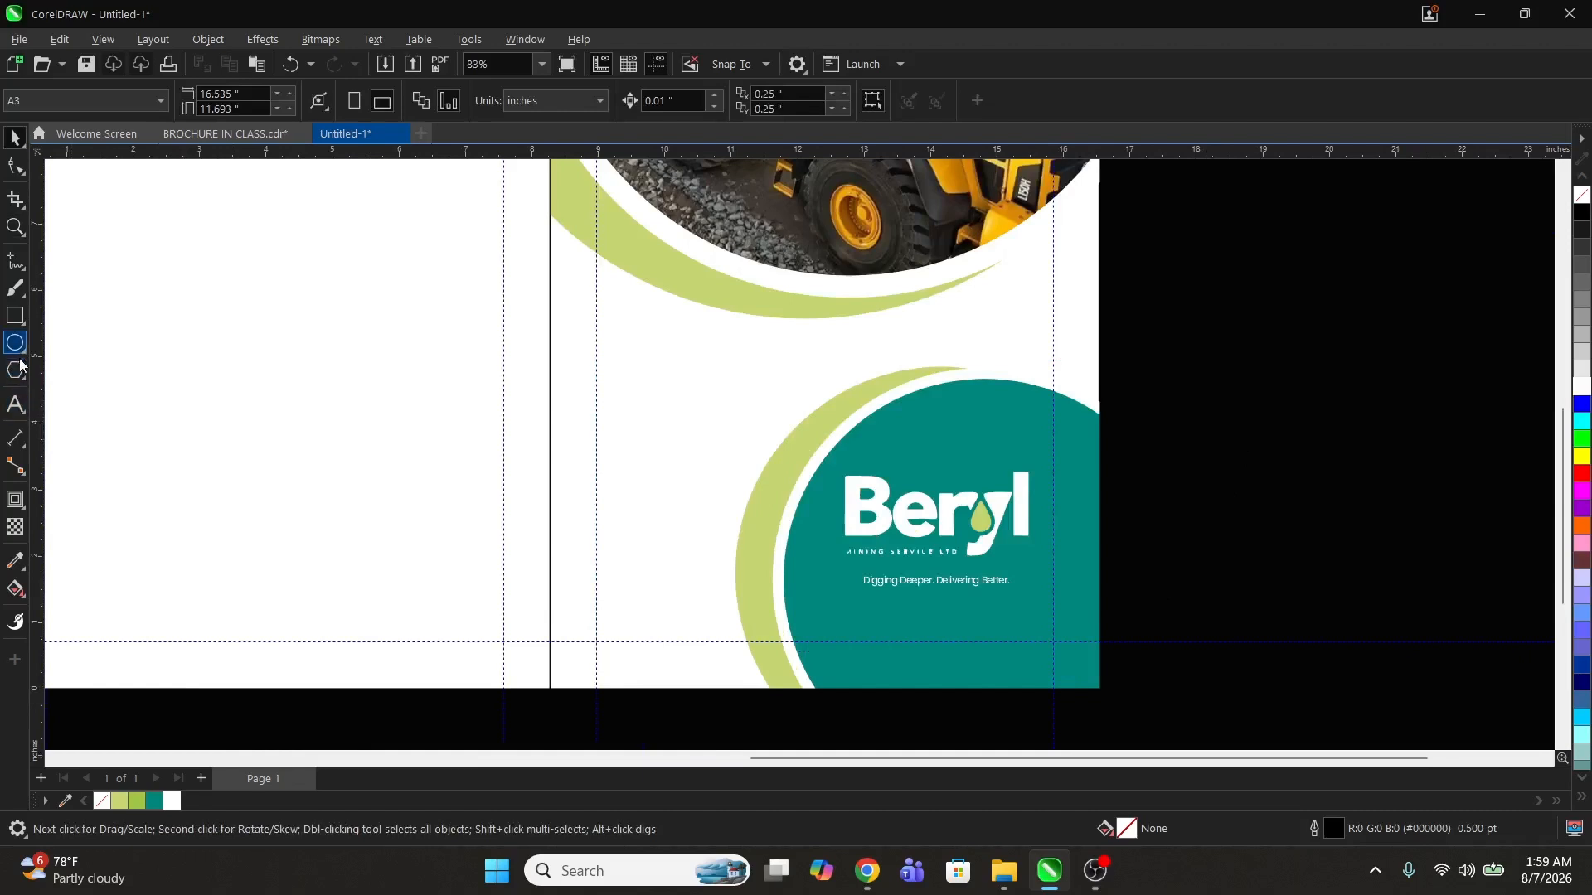
left_click(15, 405)
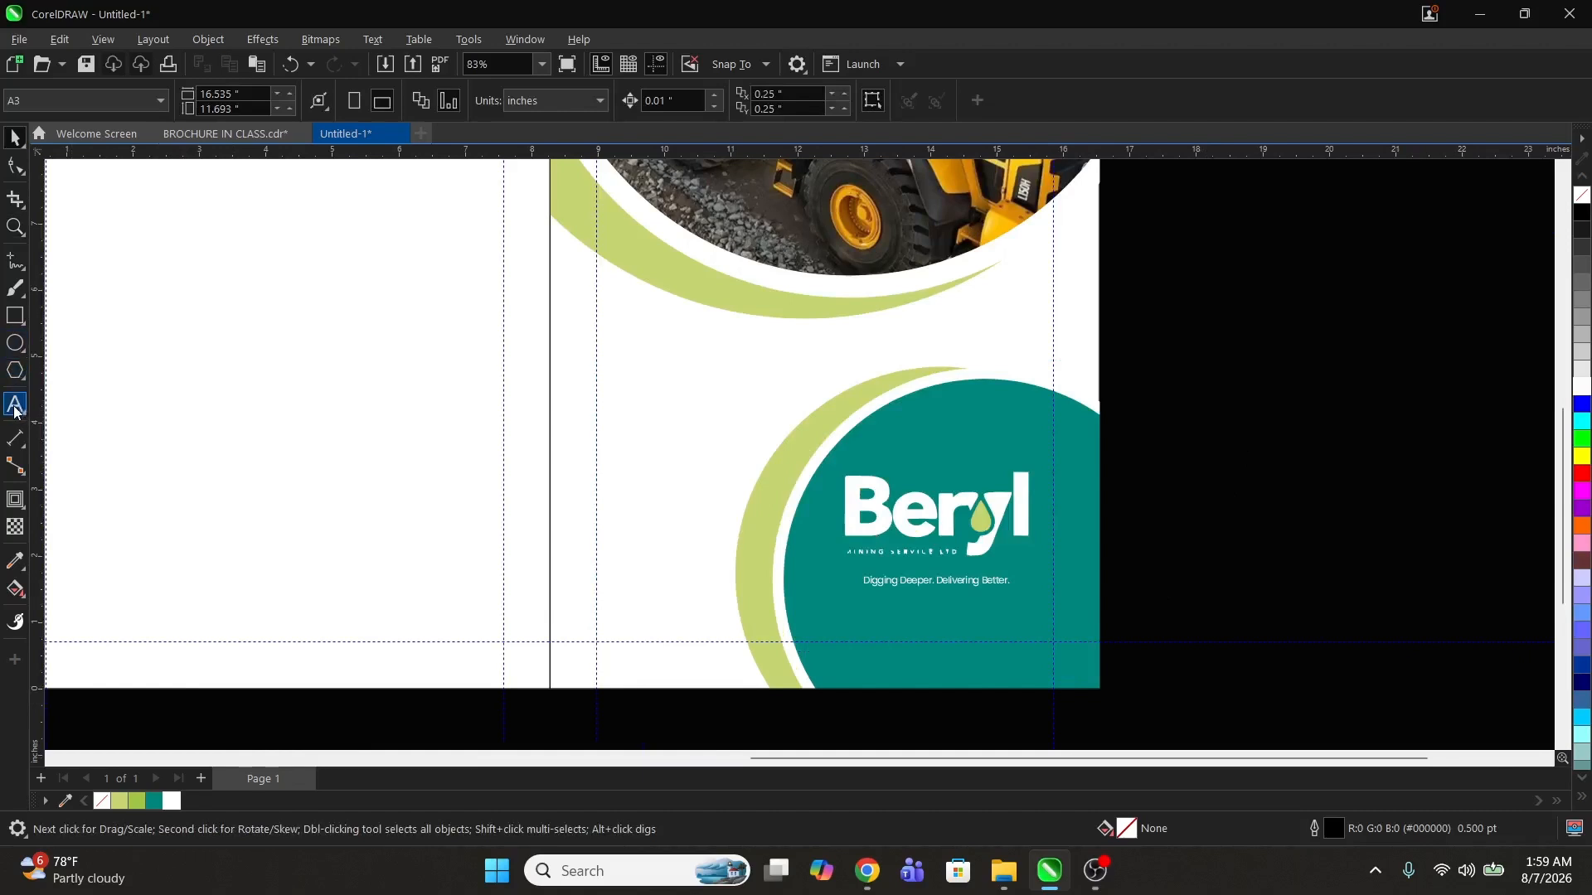
left_click(606, 379)
type("2")
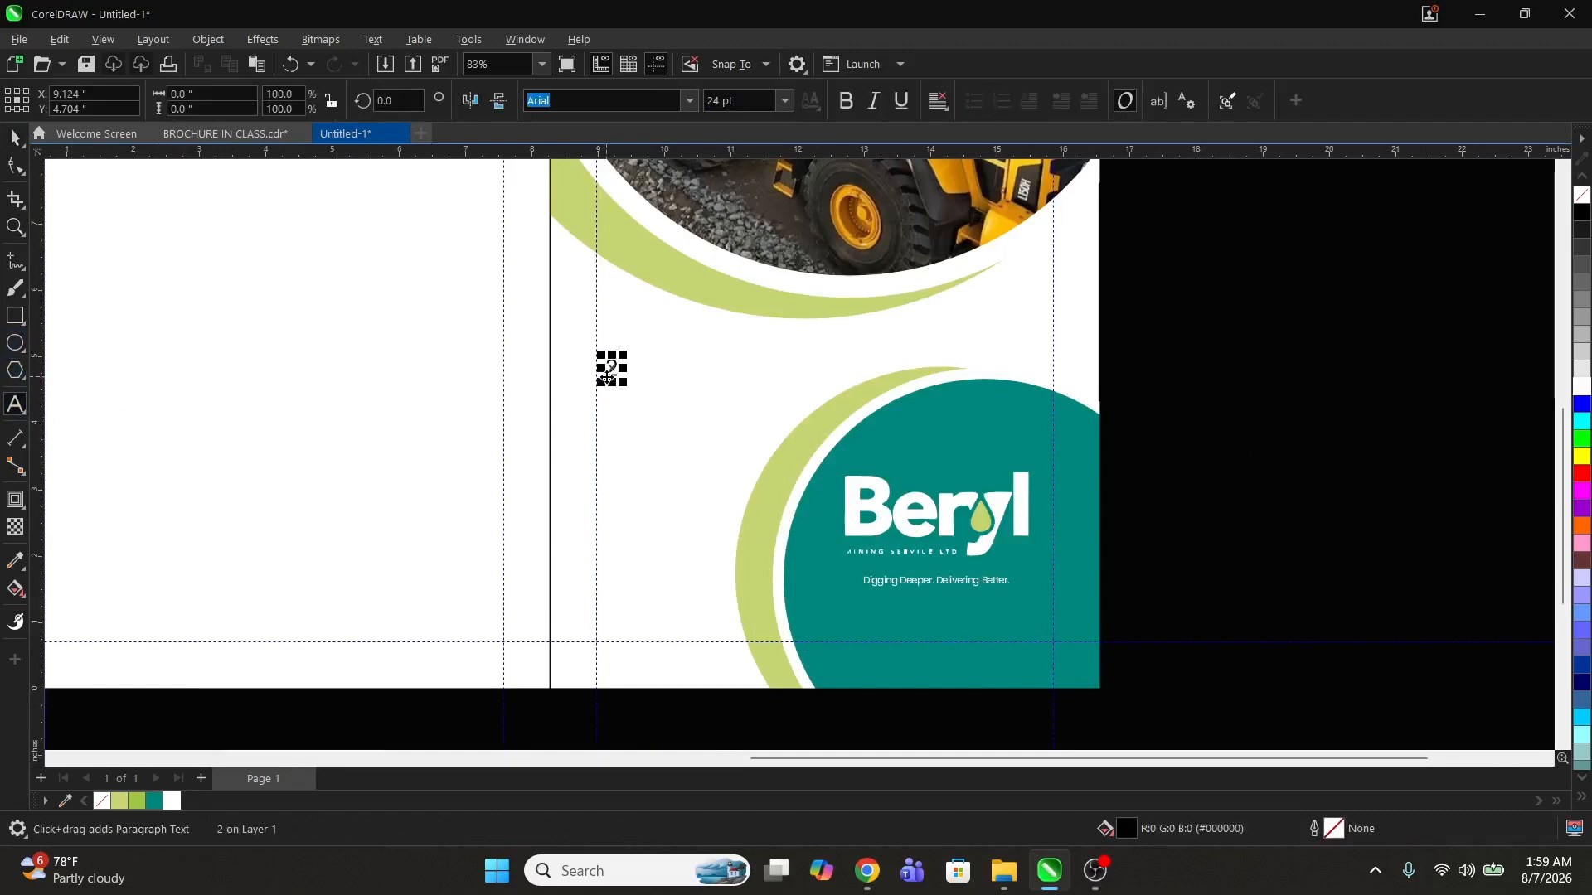
type("026")
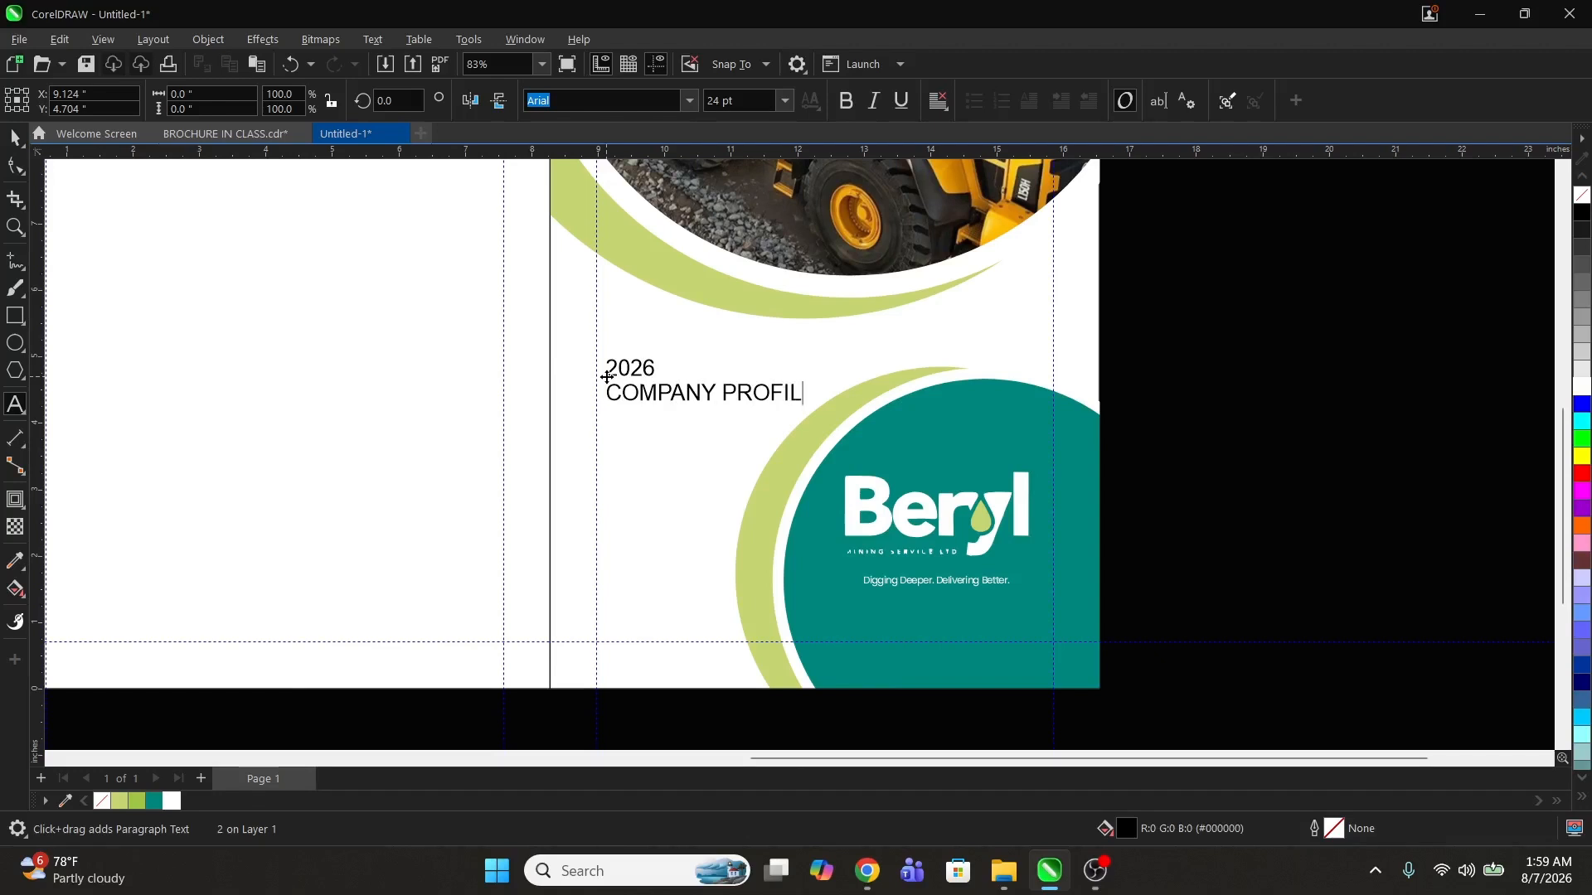
key("Return")
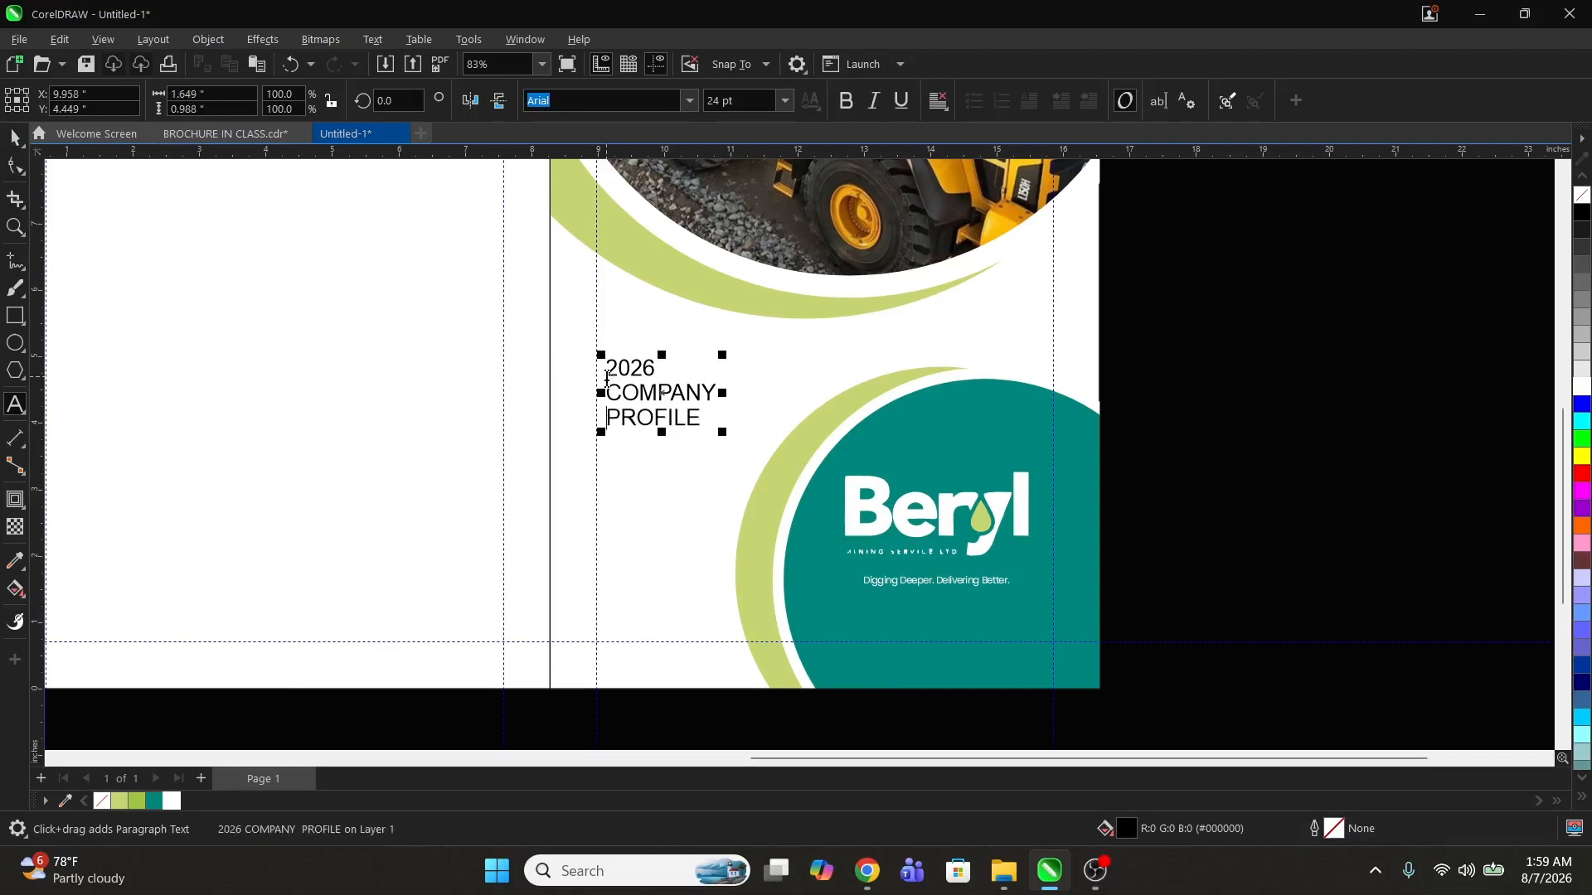
Step: Set the title text's font to Poppins
key("ctrl+space")
key("z")
left_click(730, 472)
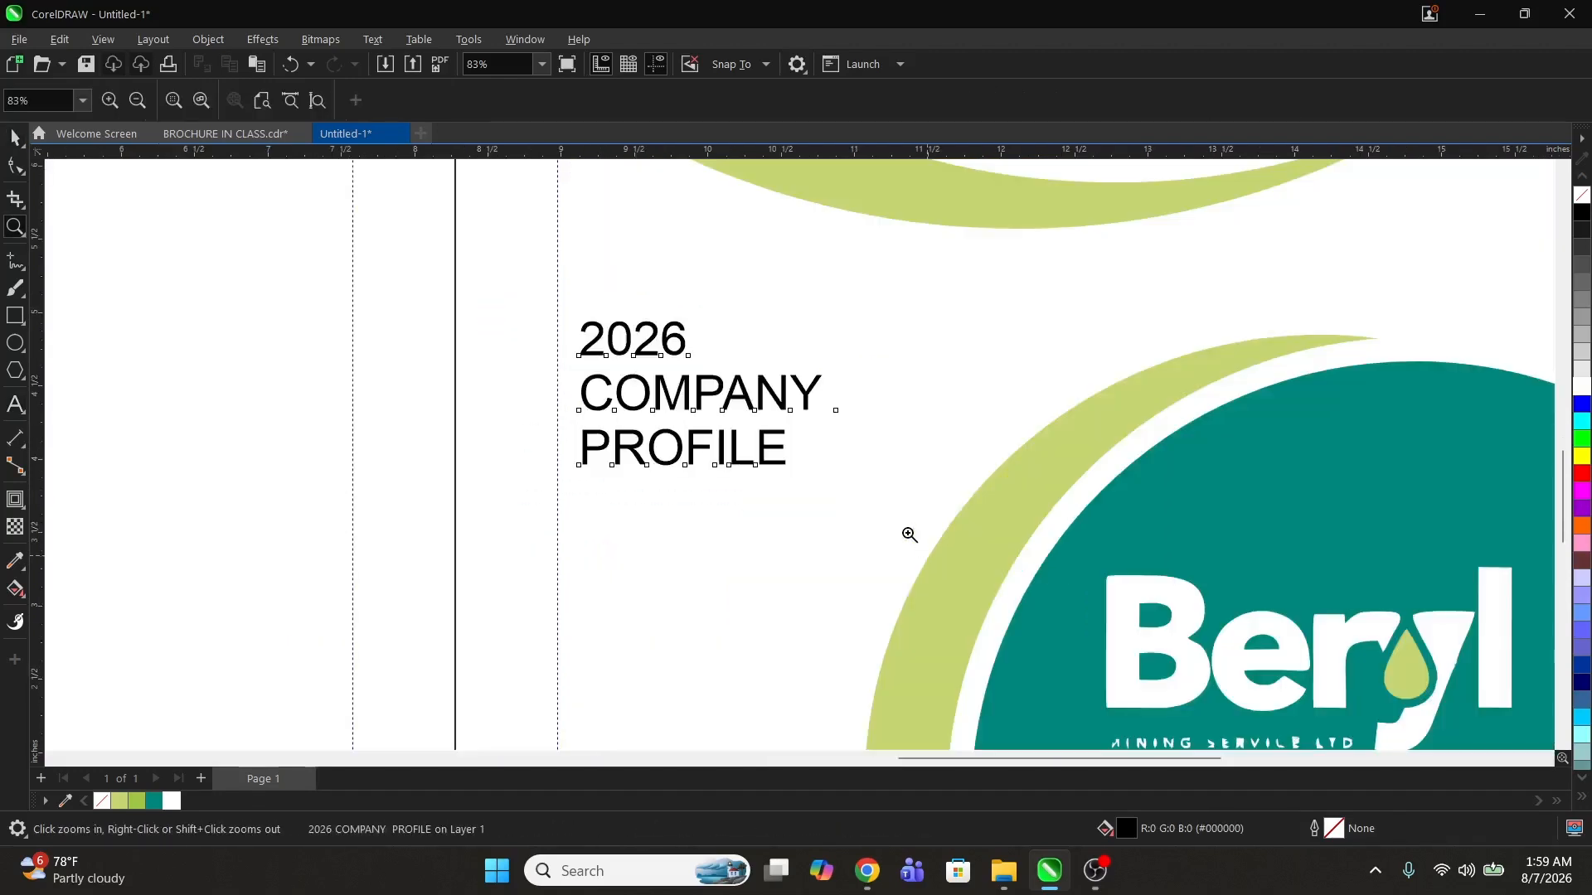
key("space")
left_click(603, 101)
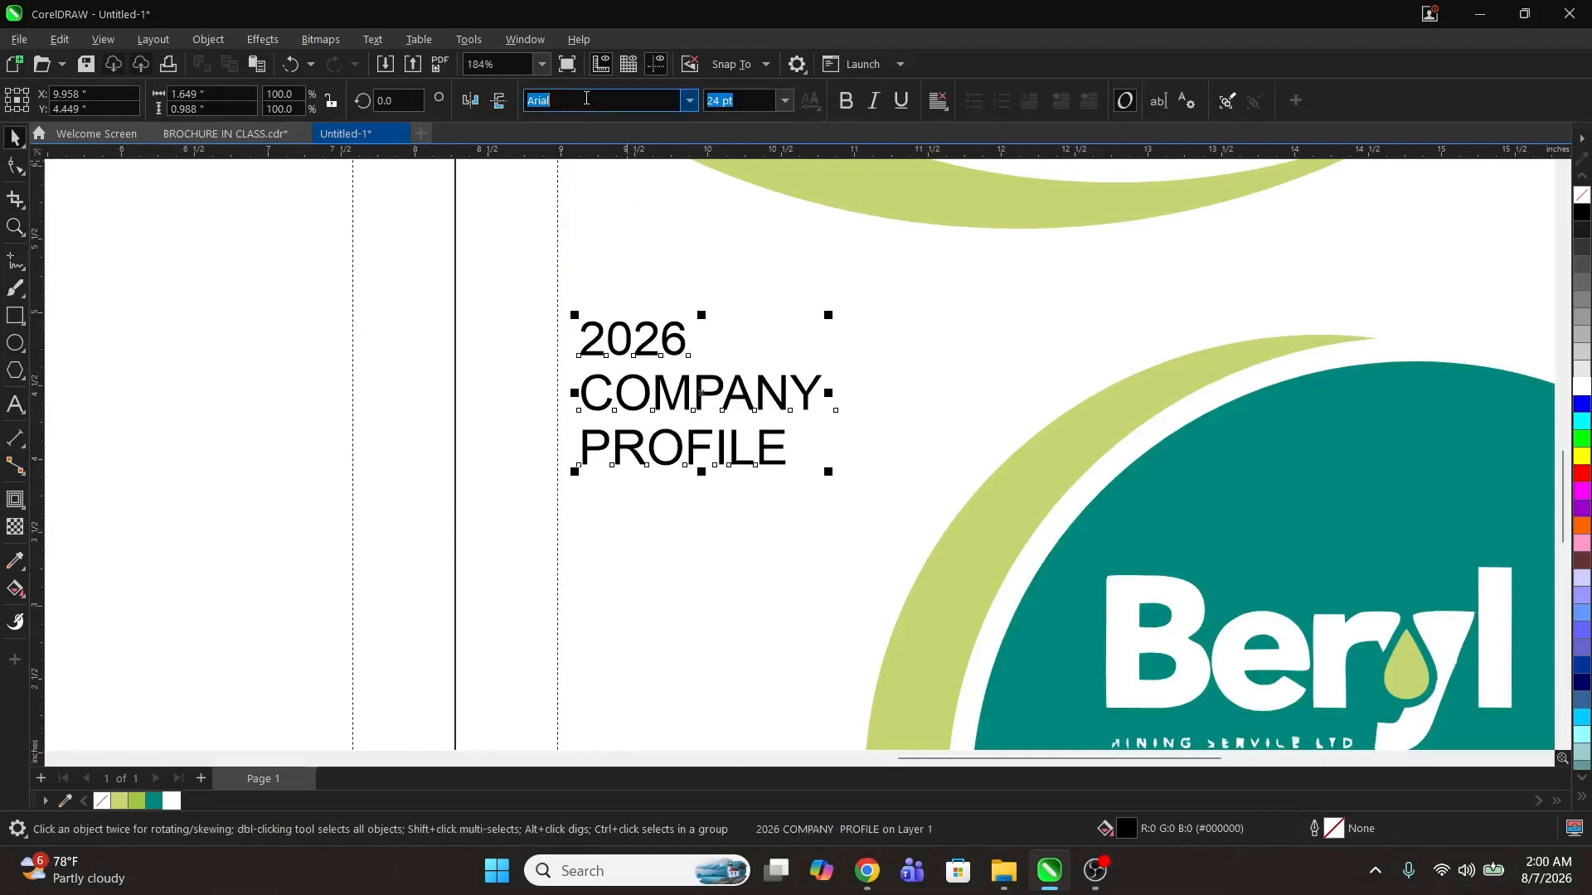
type("Poppins")
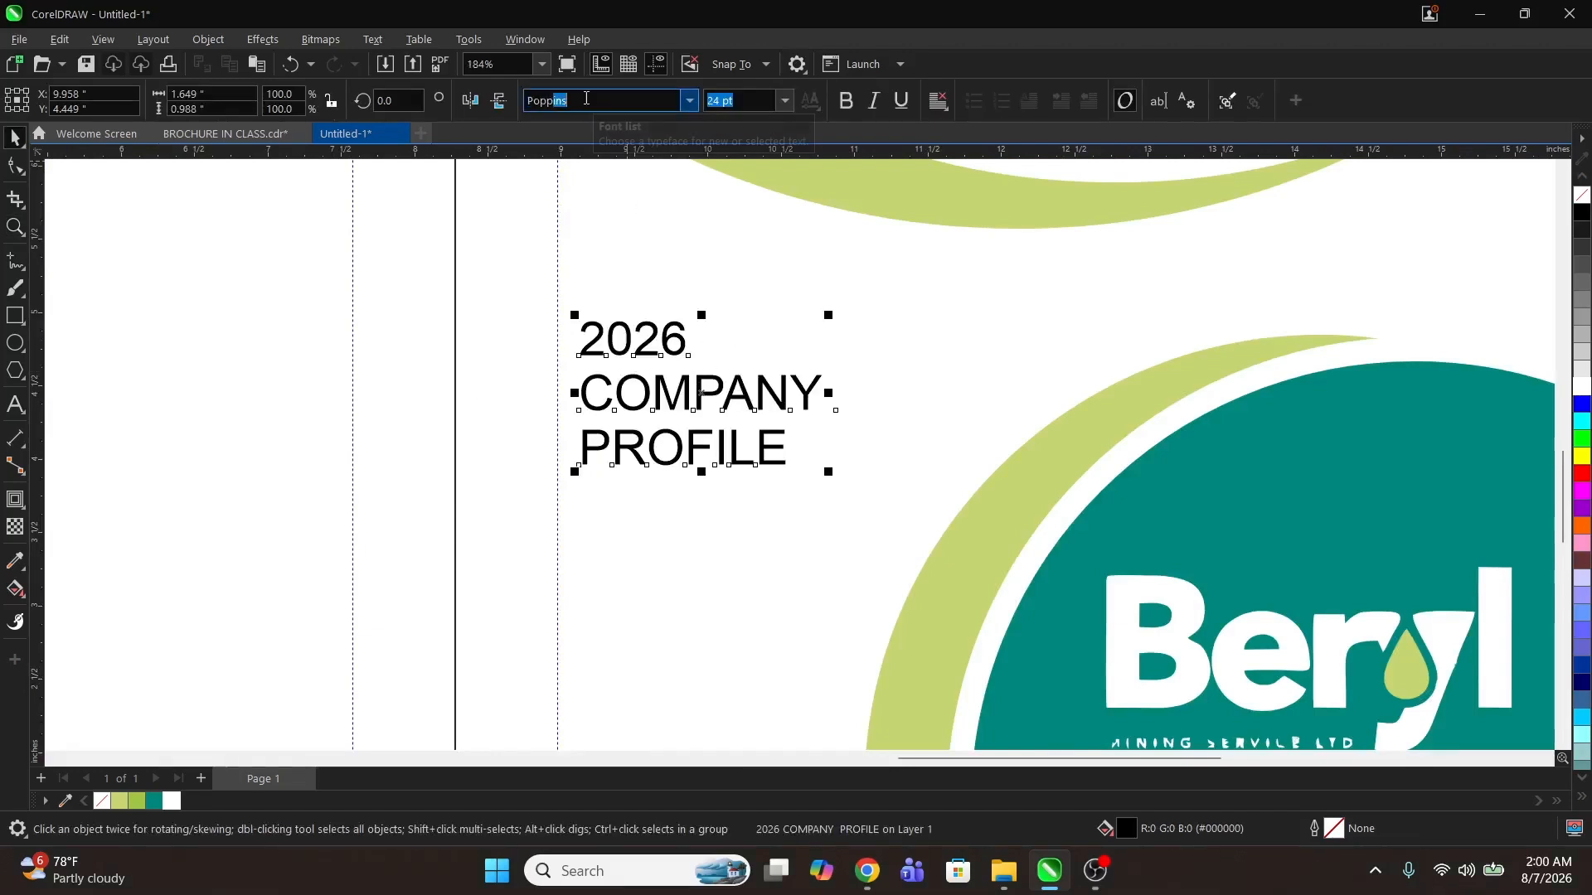
key("Return")
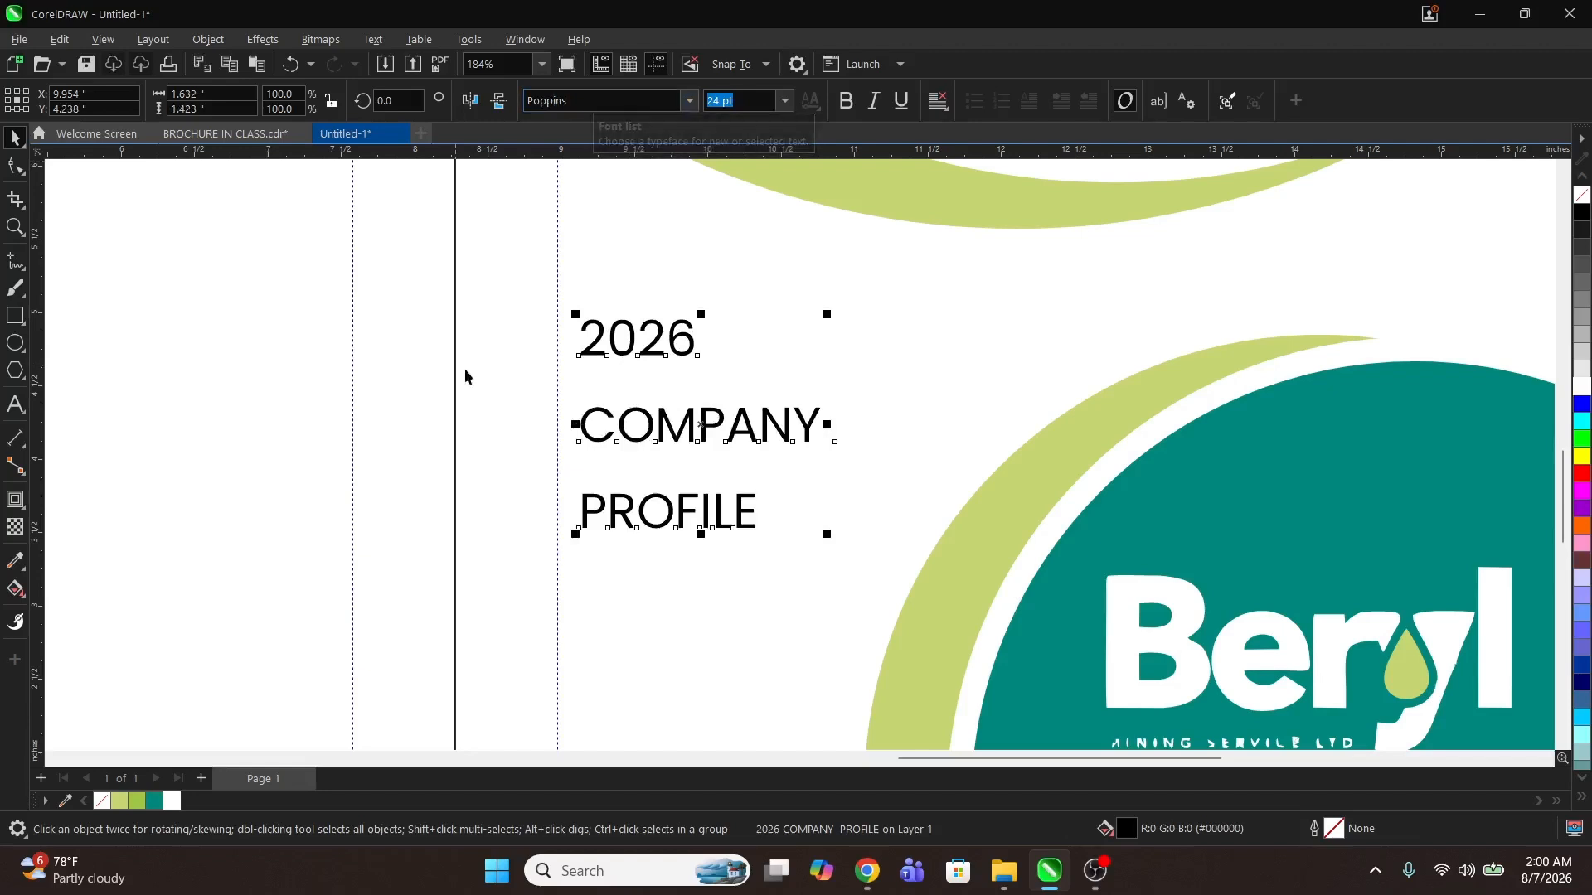
Step: Tighten the title's line spacing and enlarge it to about 35 pt along the panel's left margin
key("F10")
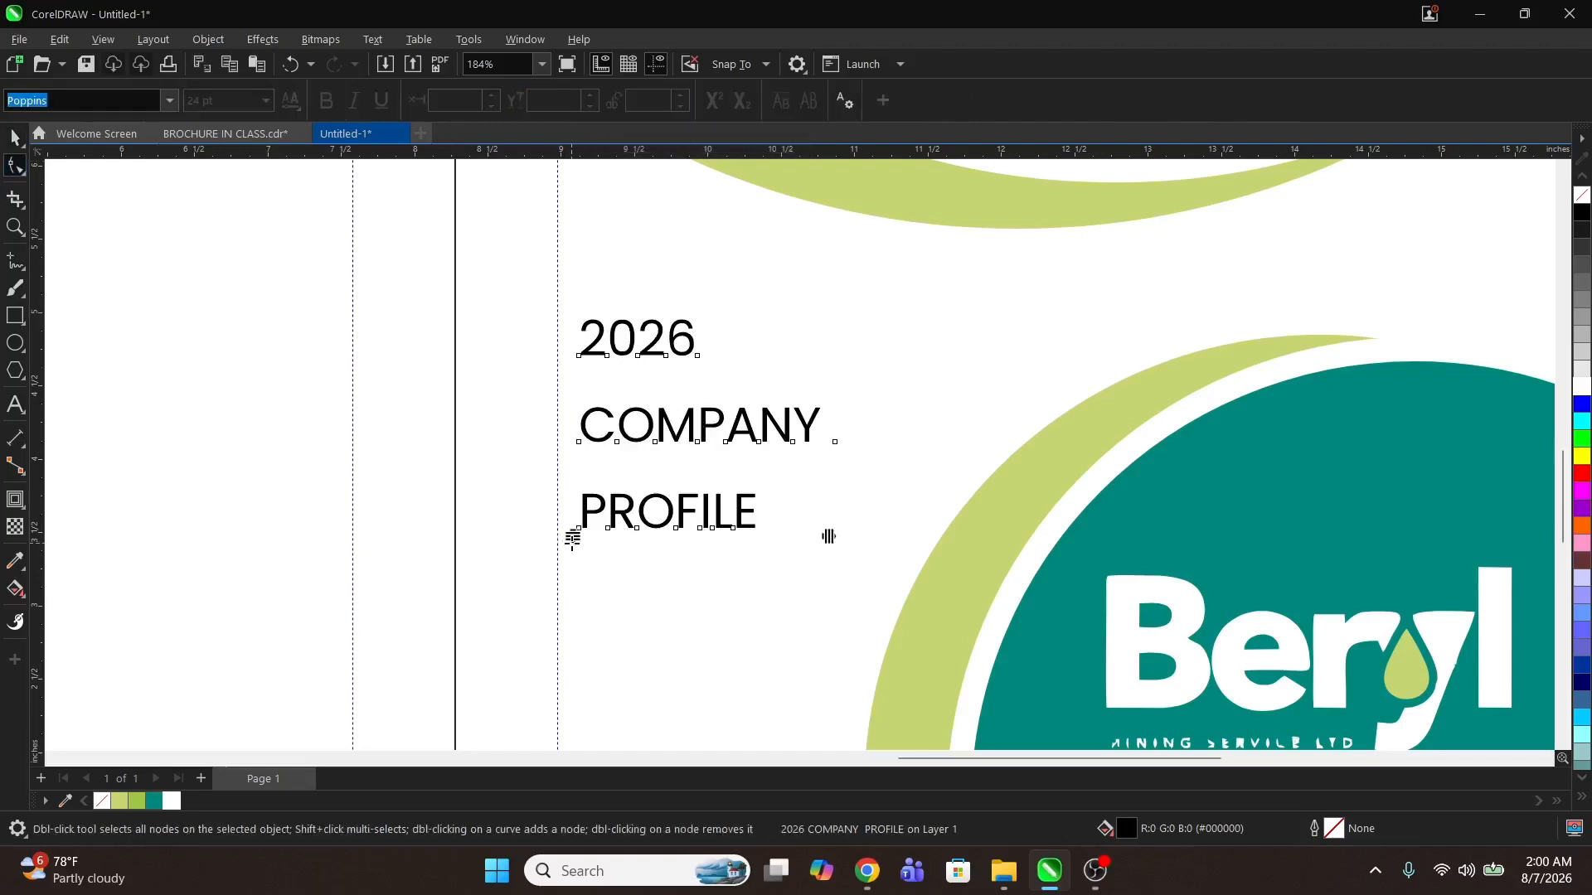
left_click_drag(572, 537, 573, 425)
key("space")
left_click_drag(826, 448, 913, 519)
left_click_drag(791, 401, 768, 401)
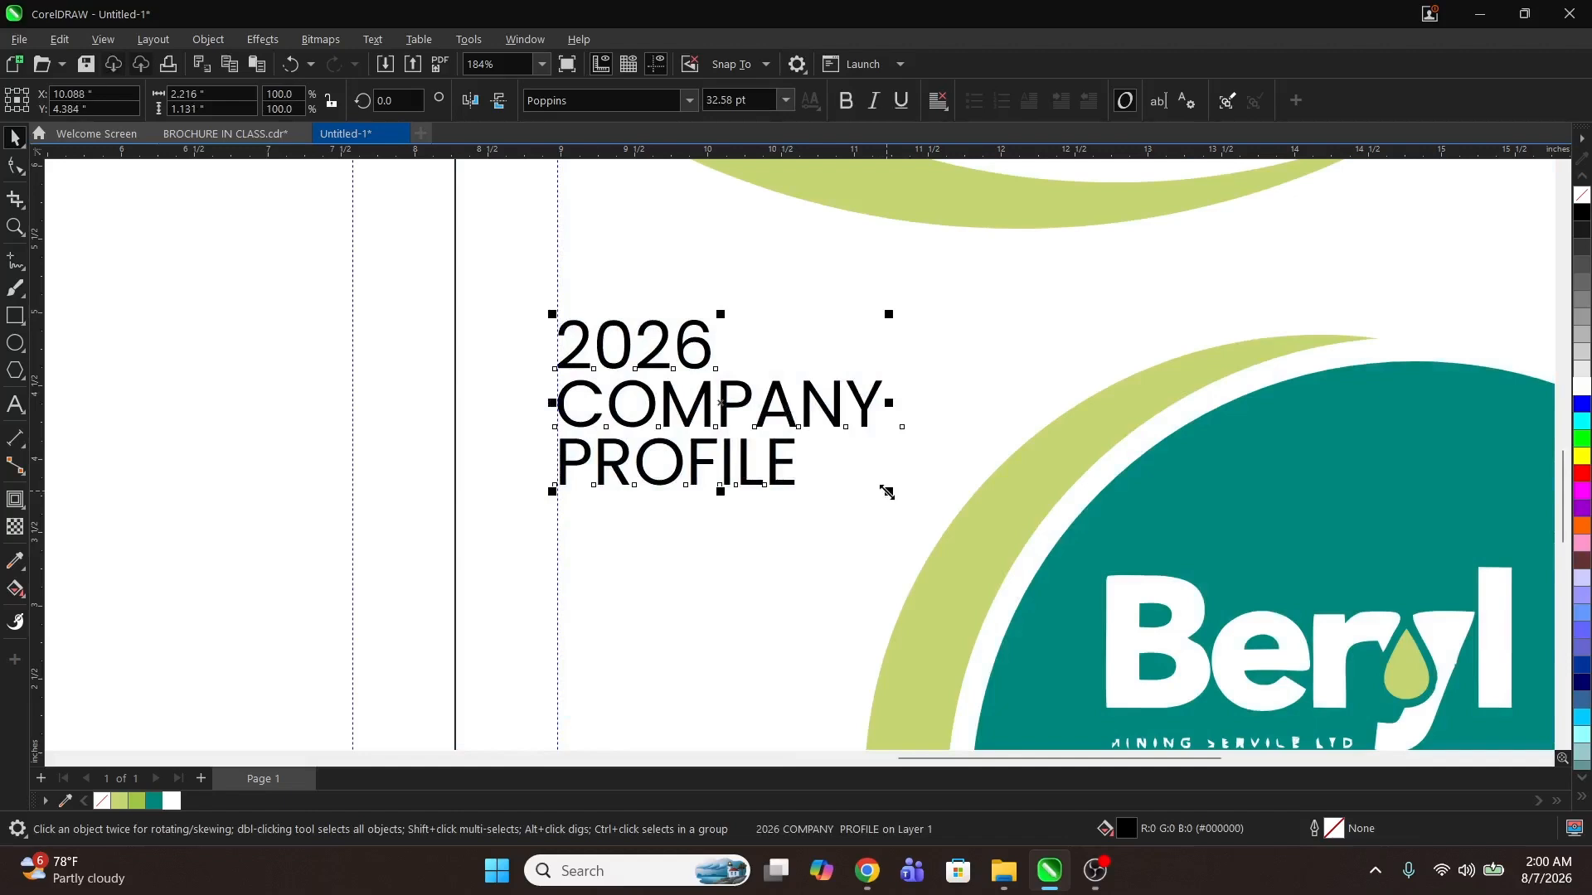
left_click_drag(887, 492, 915, 505)
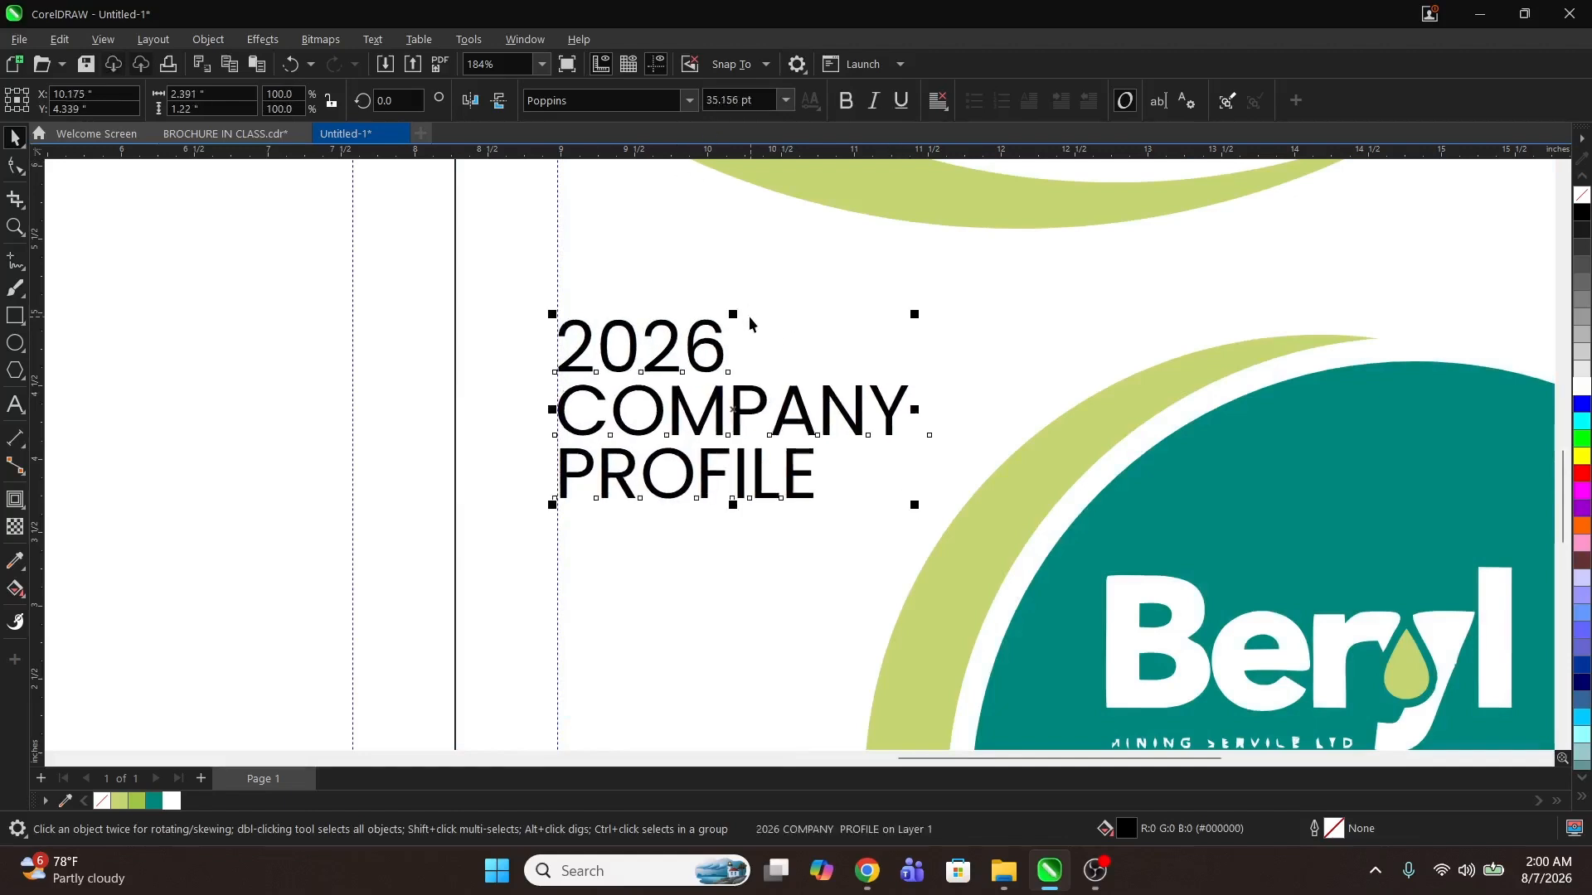
Step: Colour the 2026 line of the title light green
double_click(718, 352)
left_click_drag(728, 336, 515, 348)
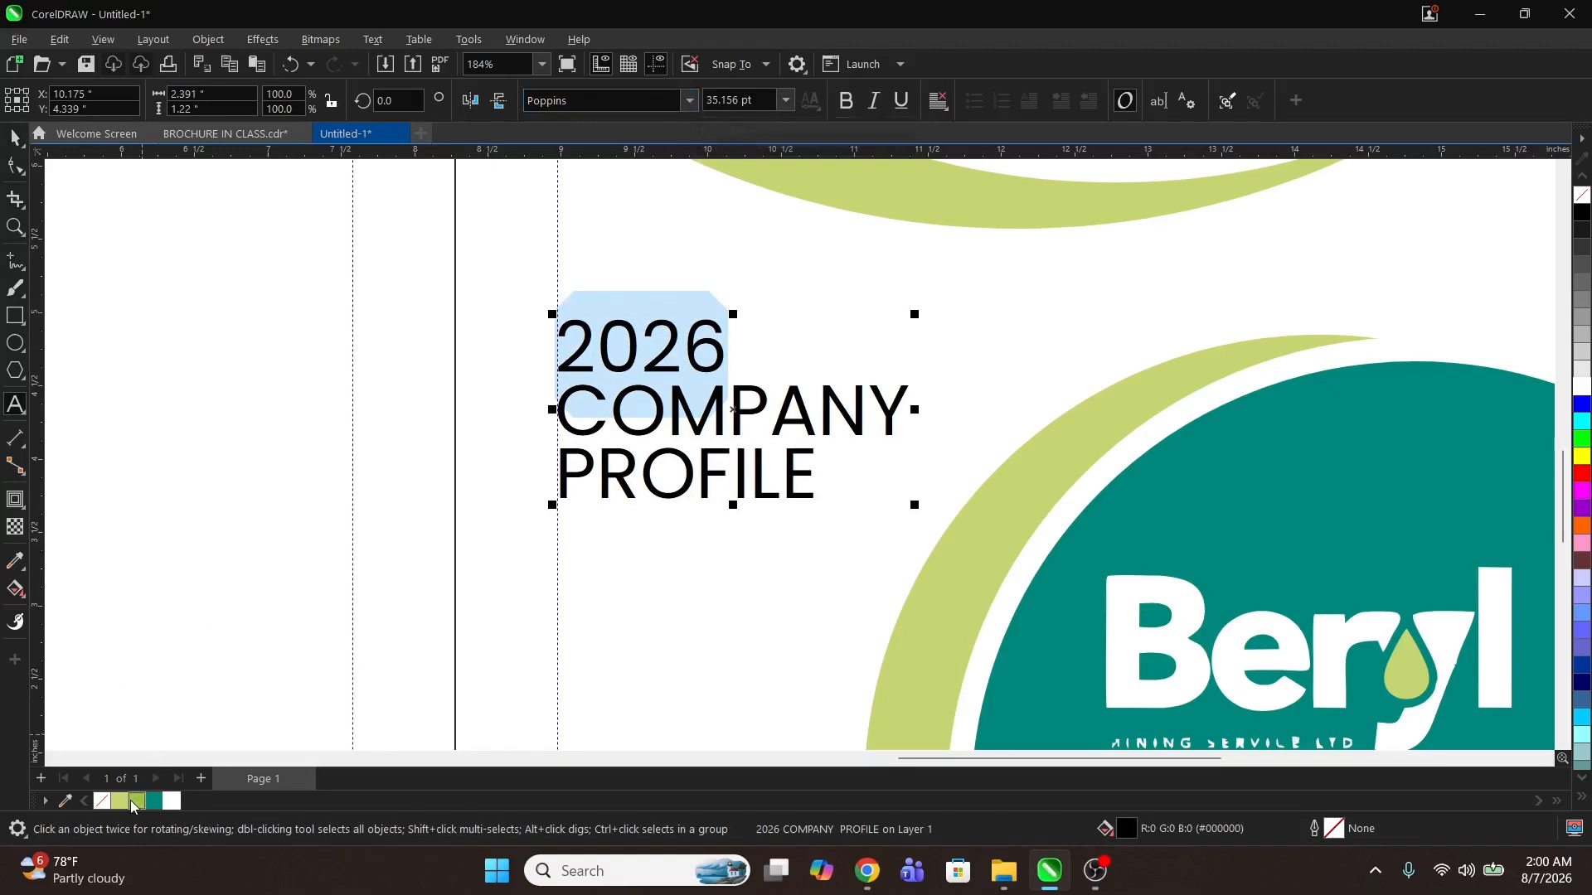
left_click(136, 802)
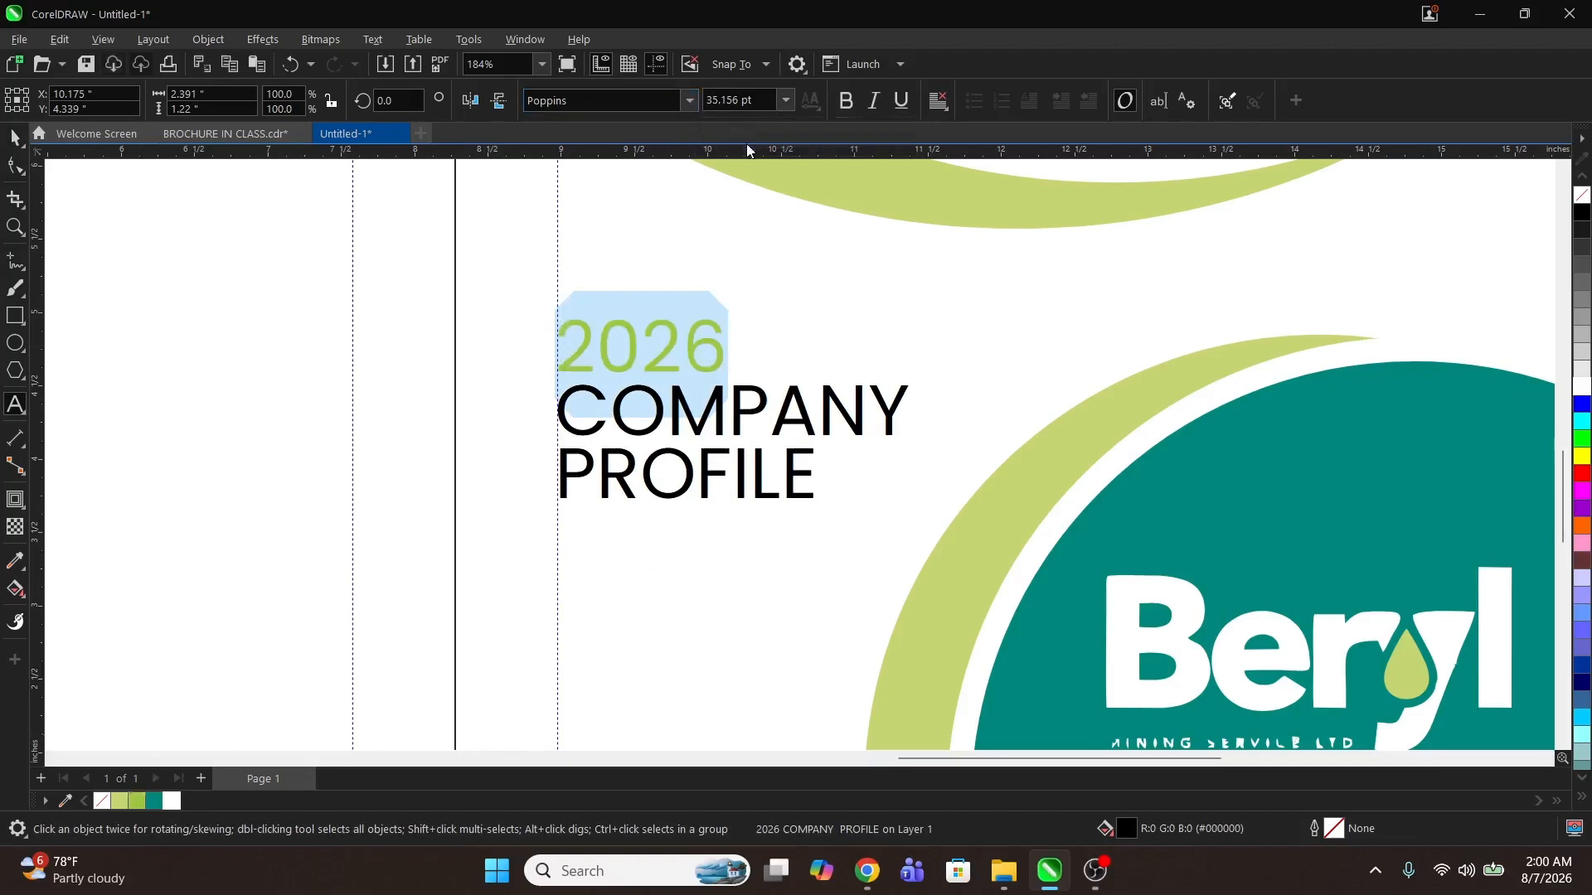
left_click(880, 421)
left_click_drag(916, 410, 648, 382)
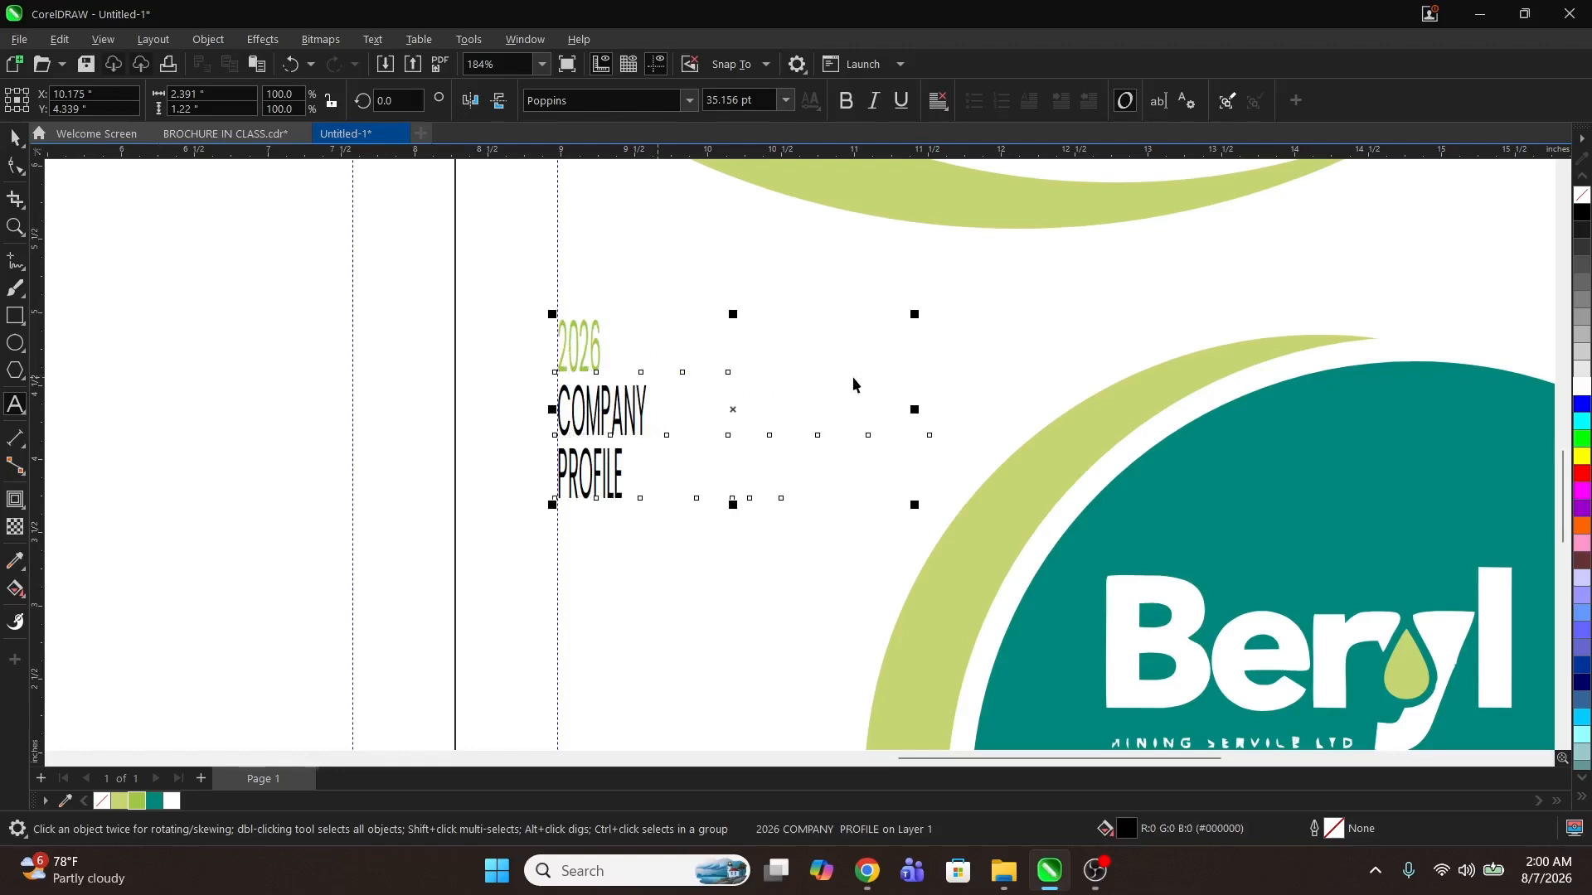
key("ctrl+z")
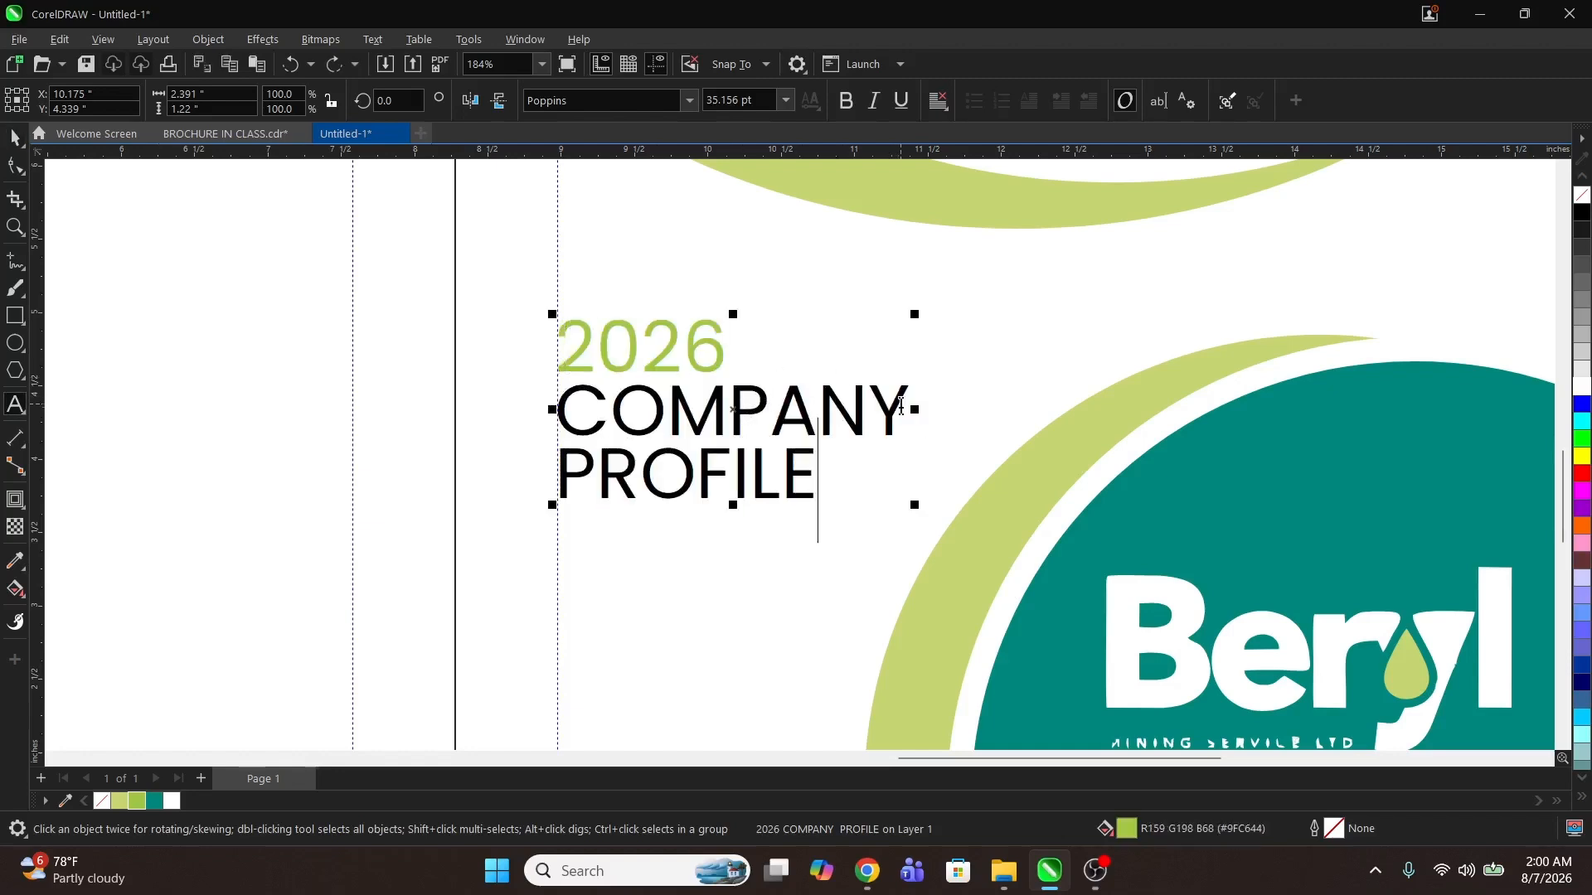
Step: Set the 2026 and COMPANY lines to Poppins ExtraBold and colour them light green
key("ctrl+a")
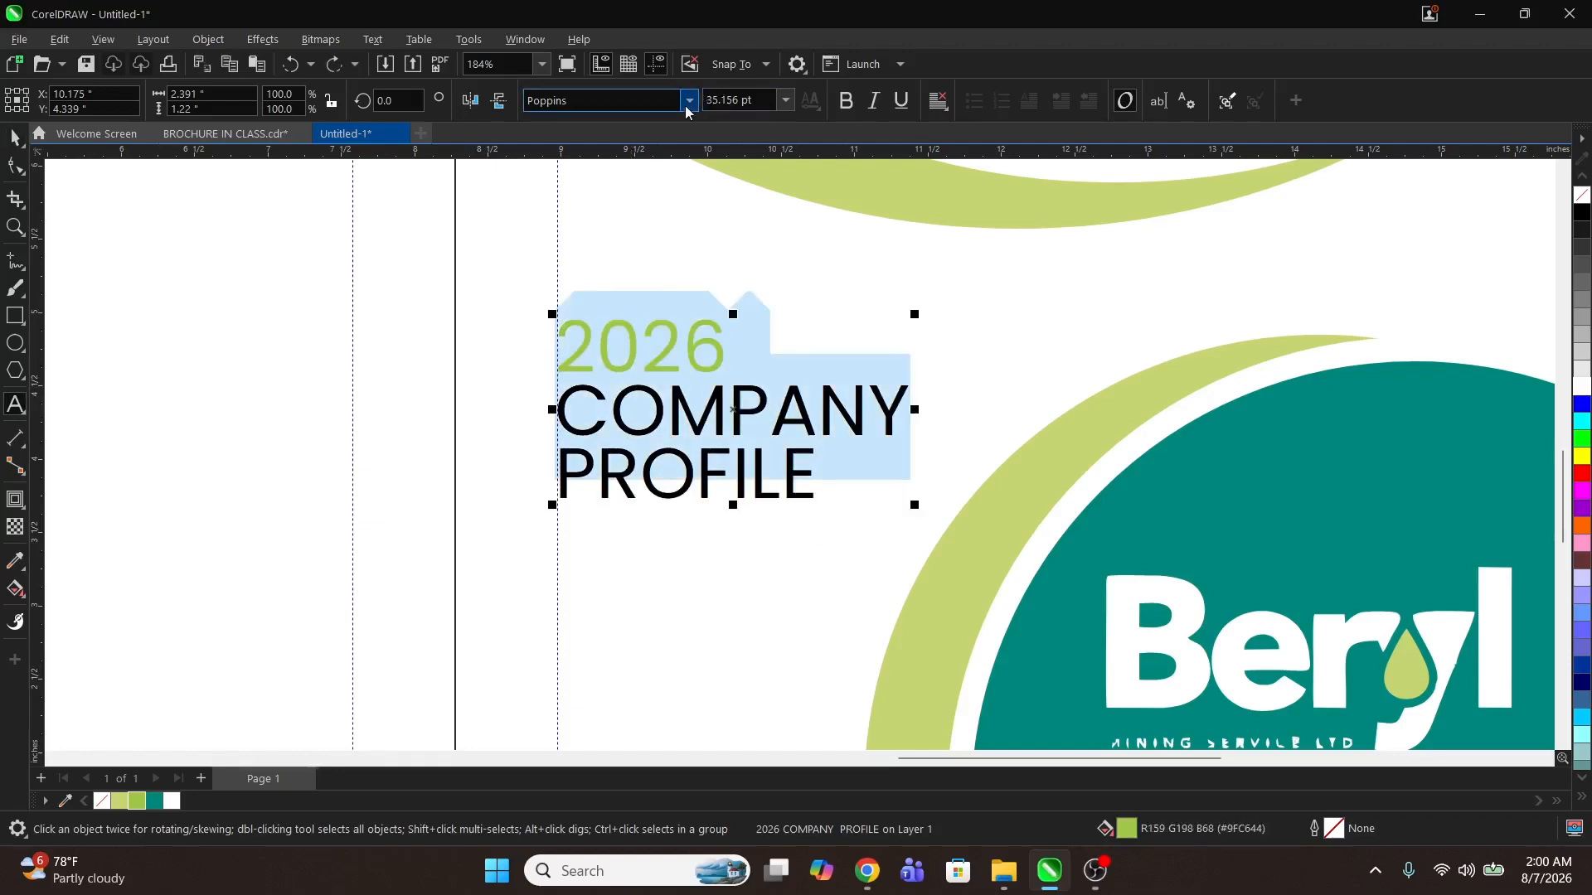
left_click(683, 106)
left_click(683, 106)
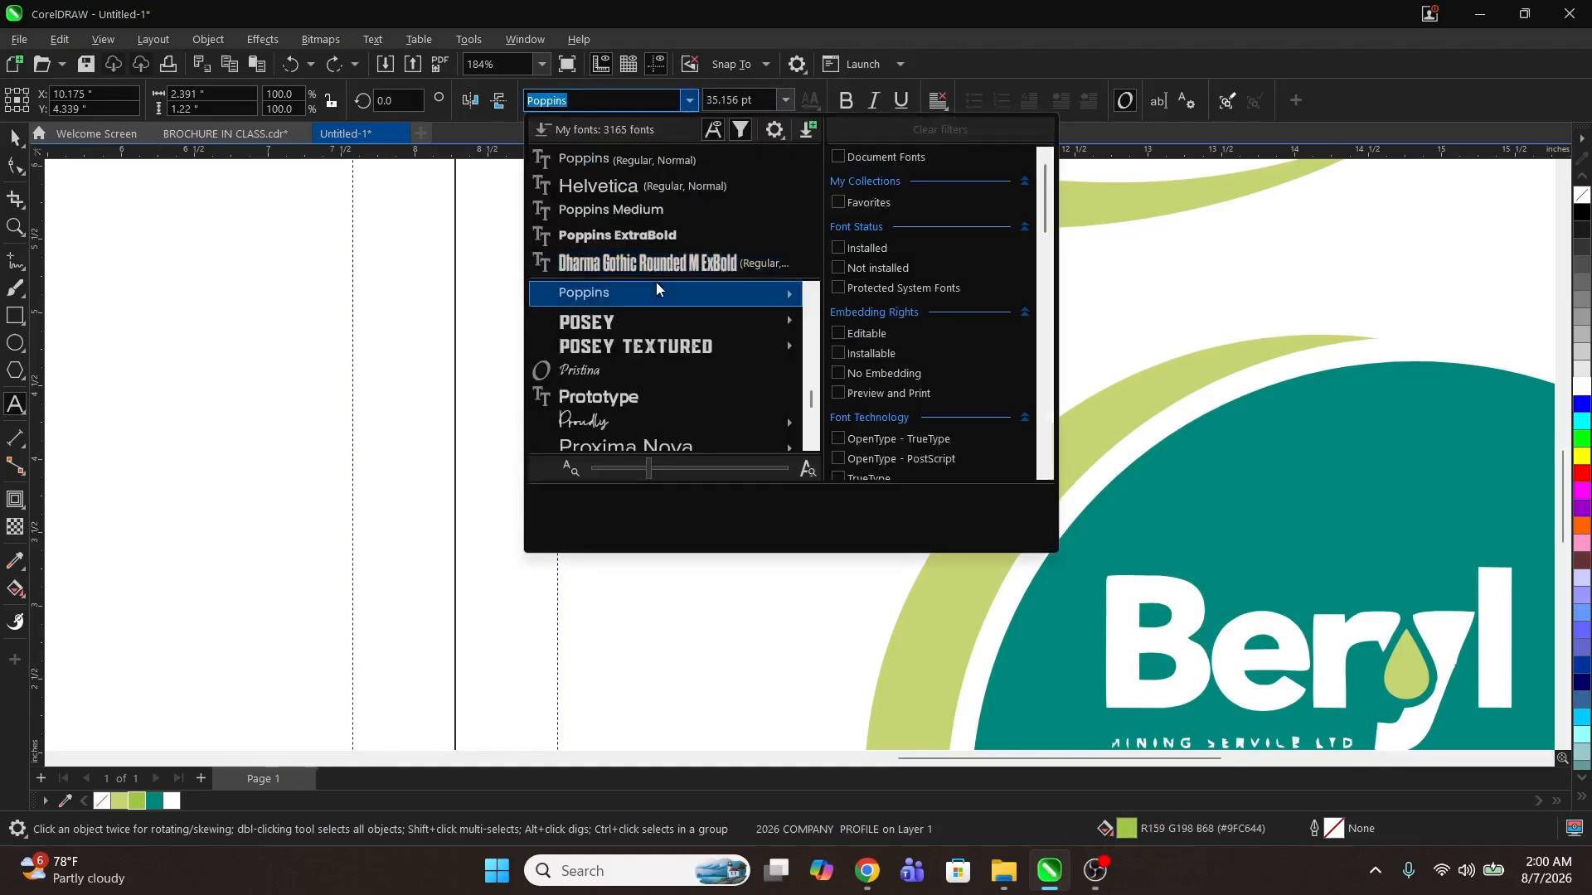
mouse_move(640, 300)
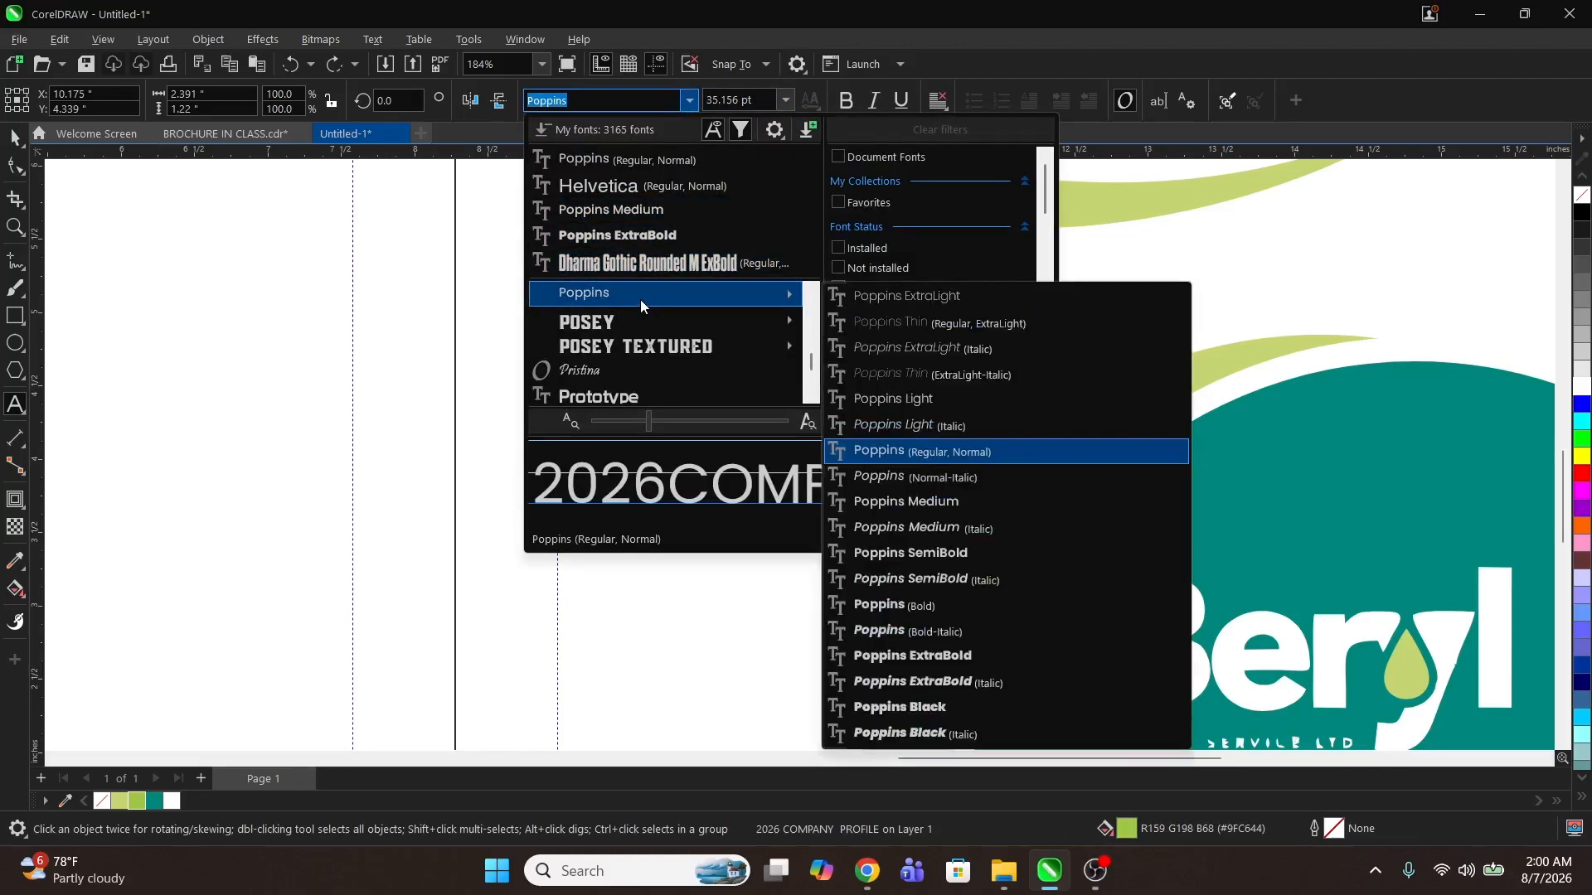
left_click(919, 653)
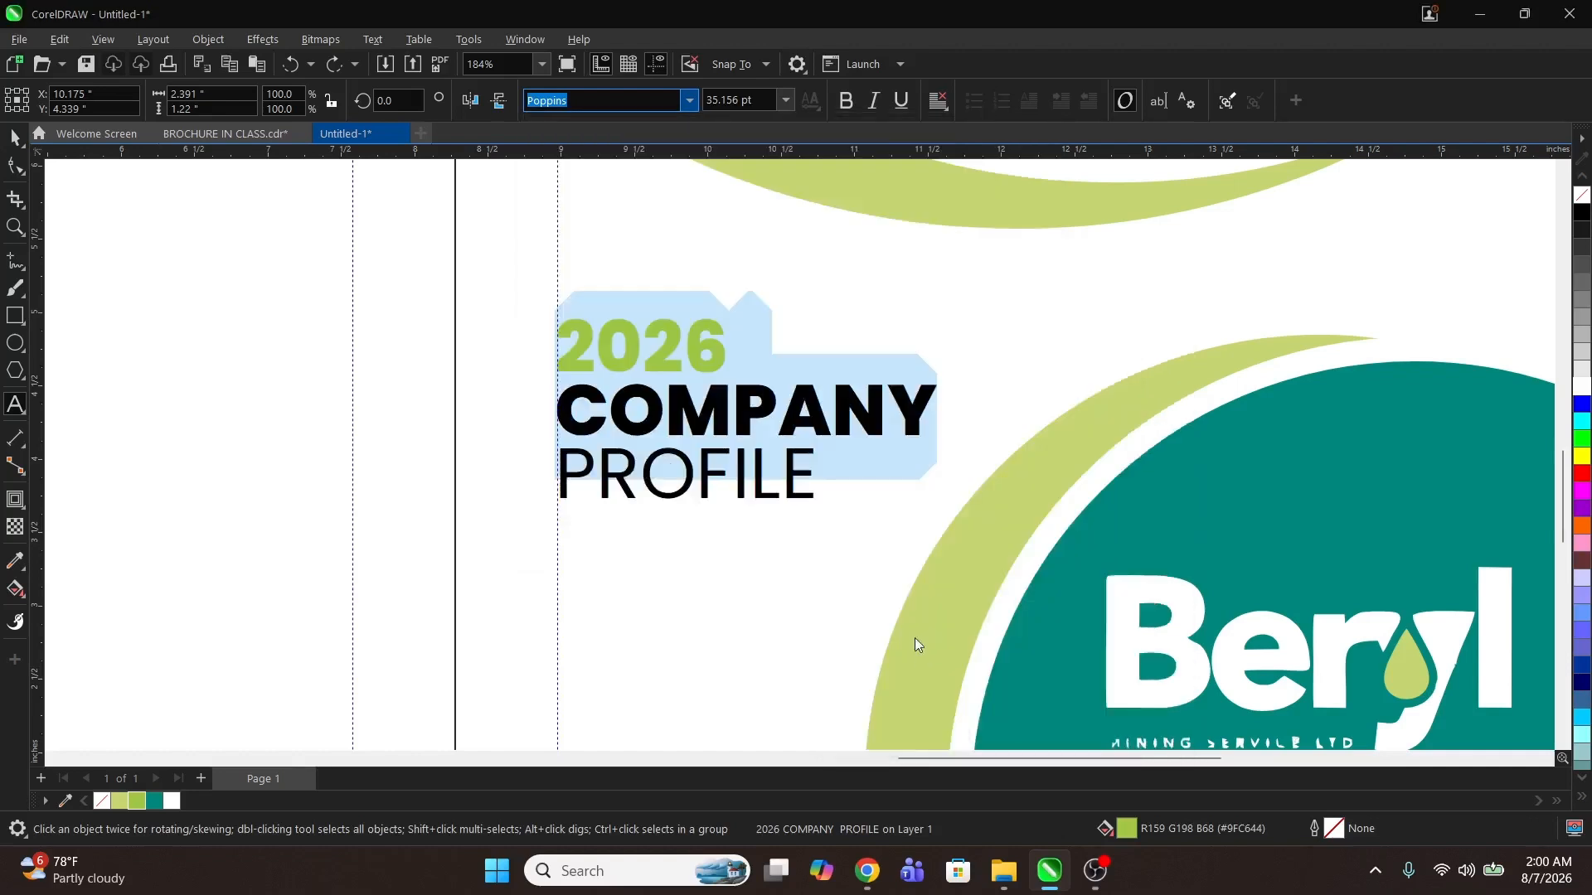
left_click(137, 800)
key("Escape")
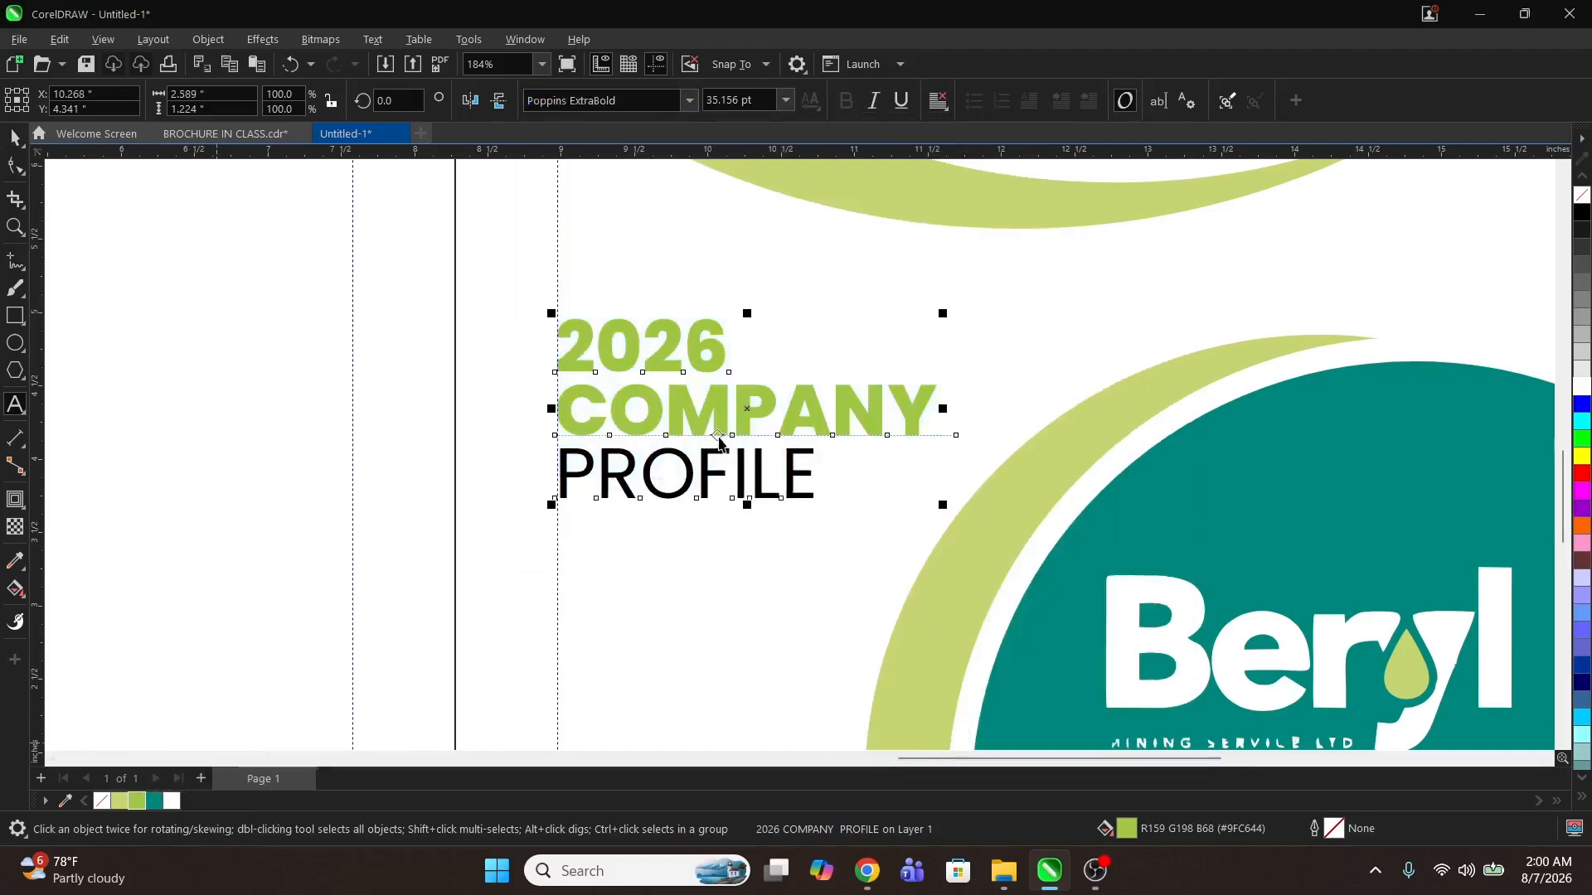
Step: Set the PROFILE line's font to Poppins SemiBold
double_click(759, 466)
left_click_drag(830, 468, 569, 485)
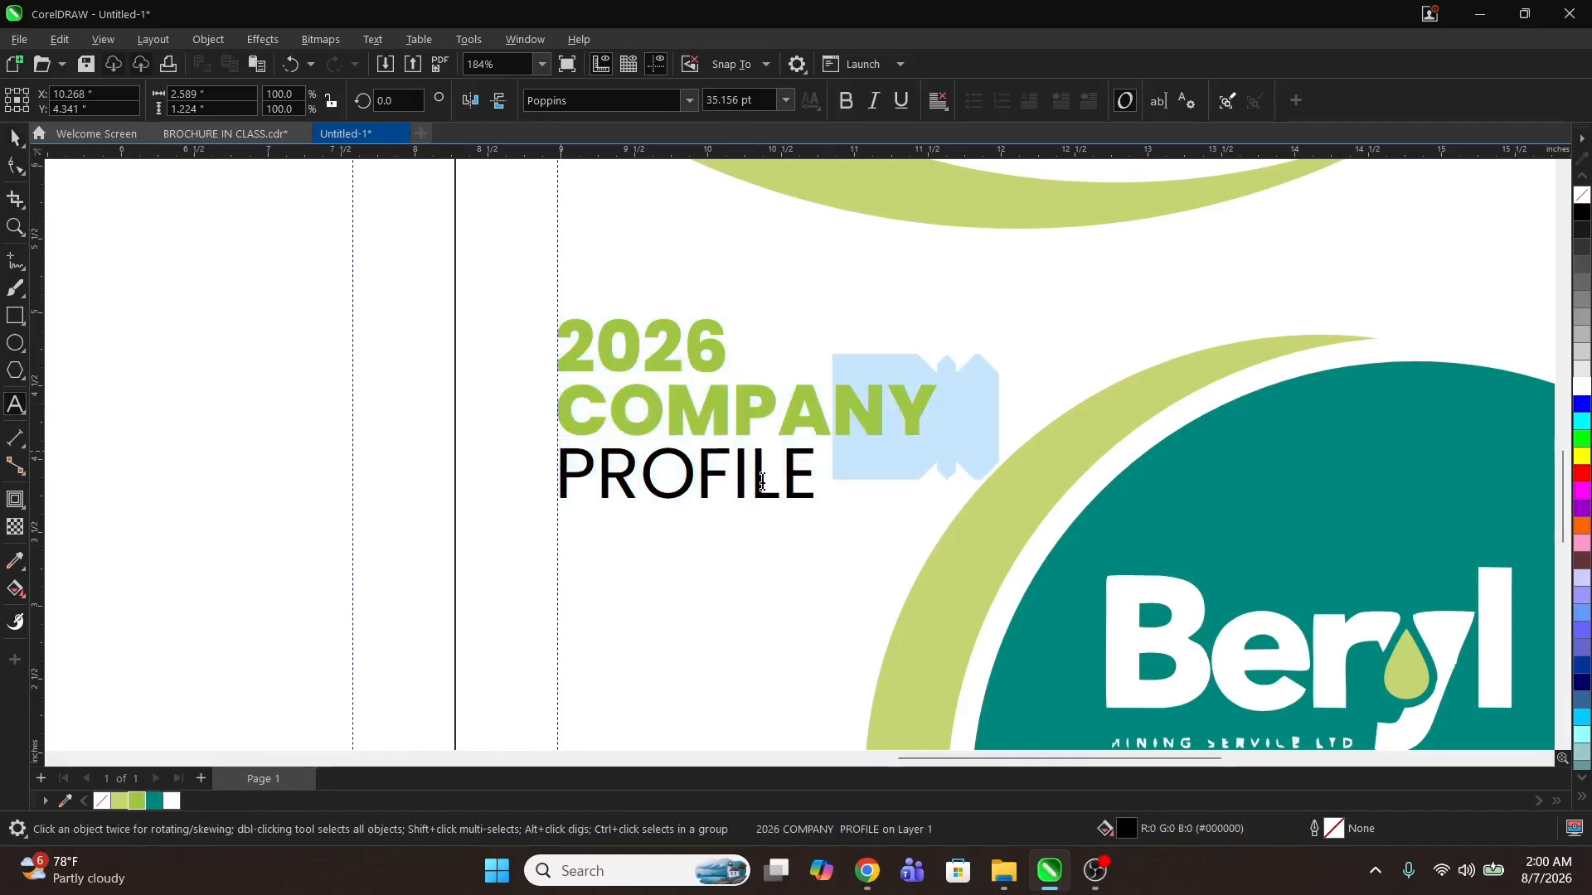
left_click(689, 101)
mouse_move(771, 295)
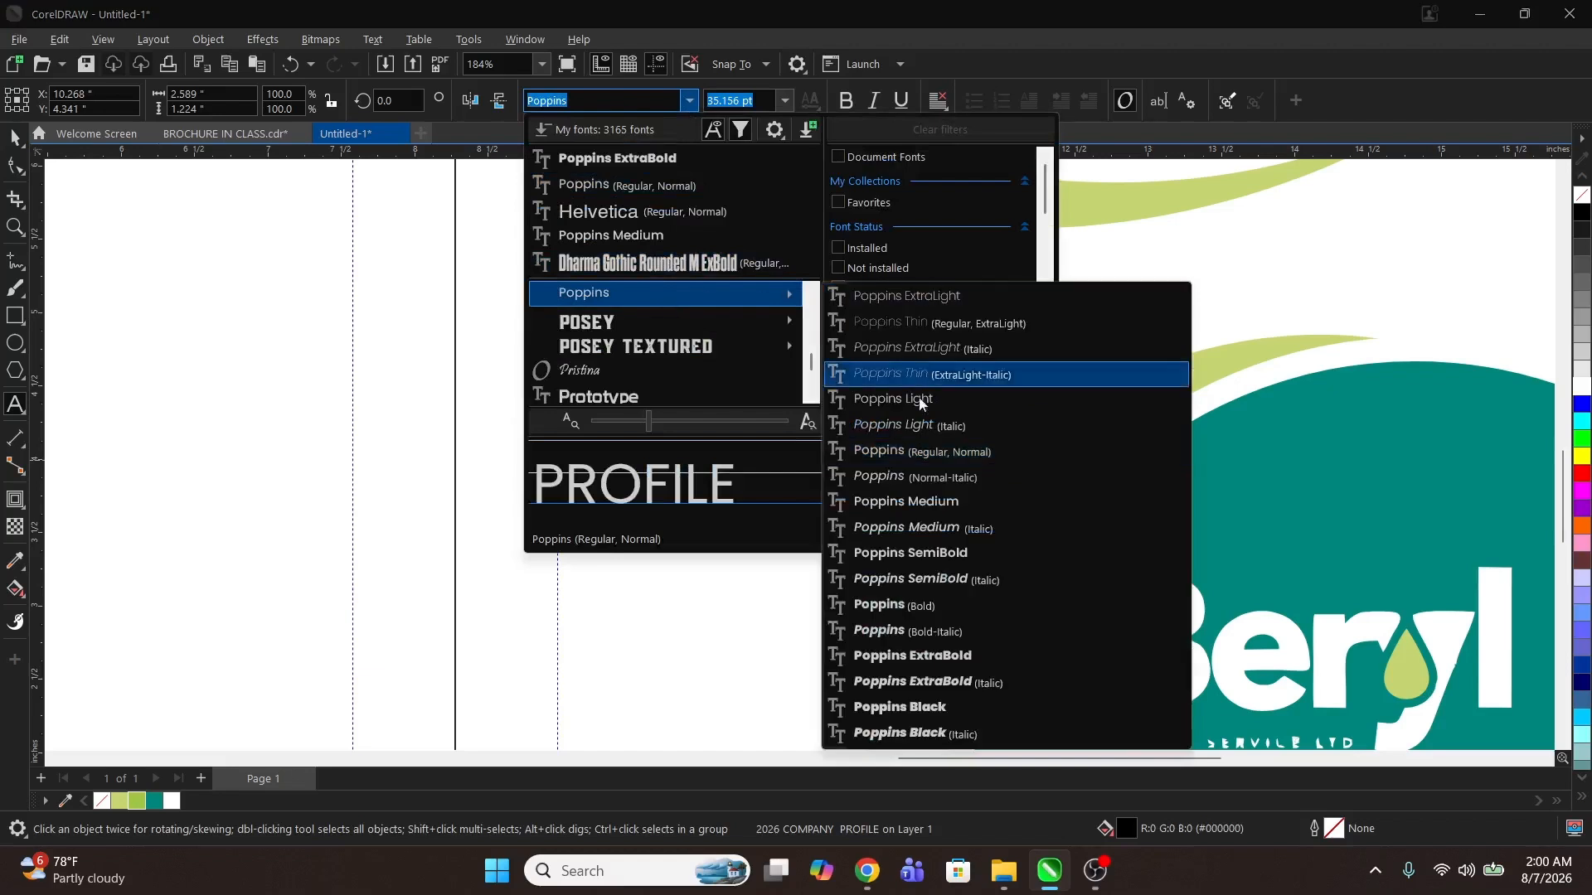
left_click(919, 553)
key("ctrl+space")
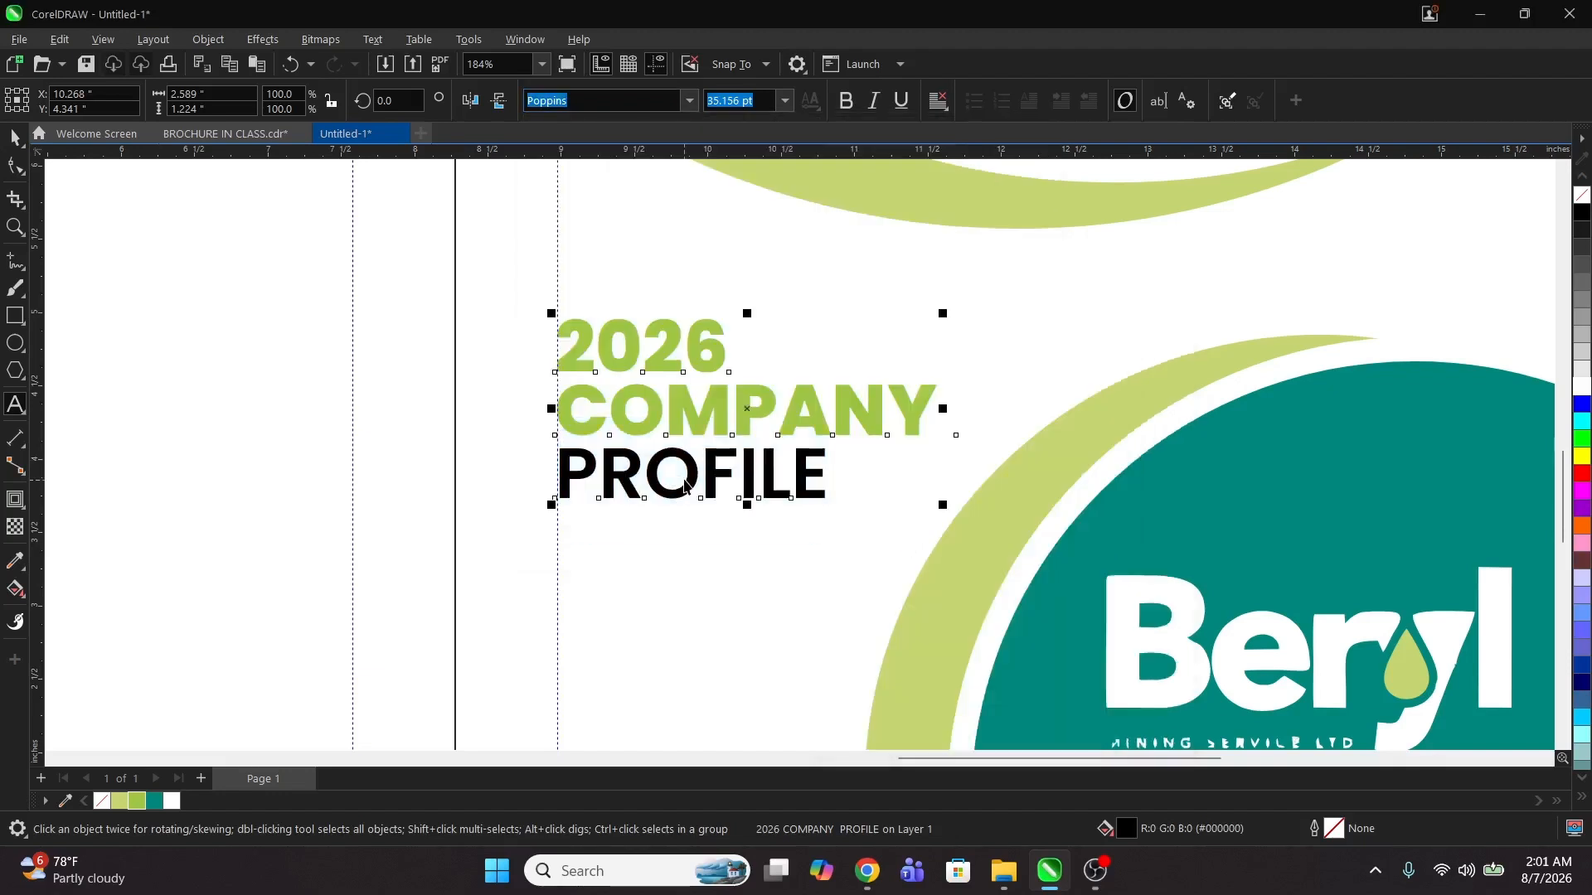
Step: Colour the PROFILE line of the title teal
double_click(715, 470)
left_click_drag(833, 464, 694, 483)
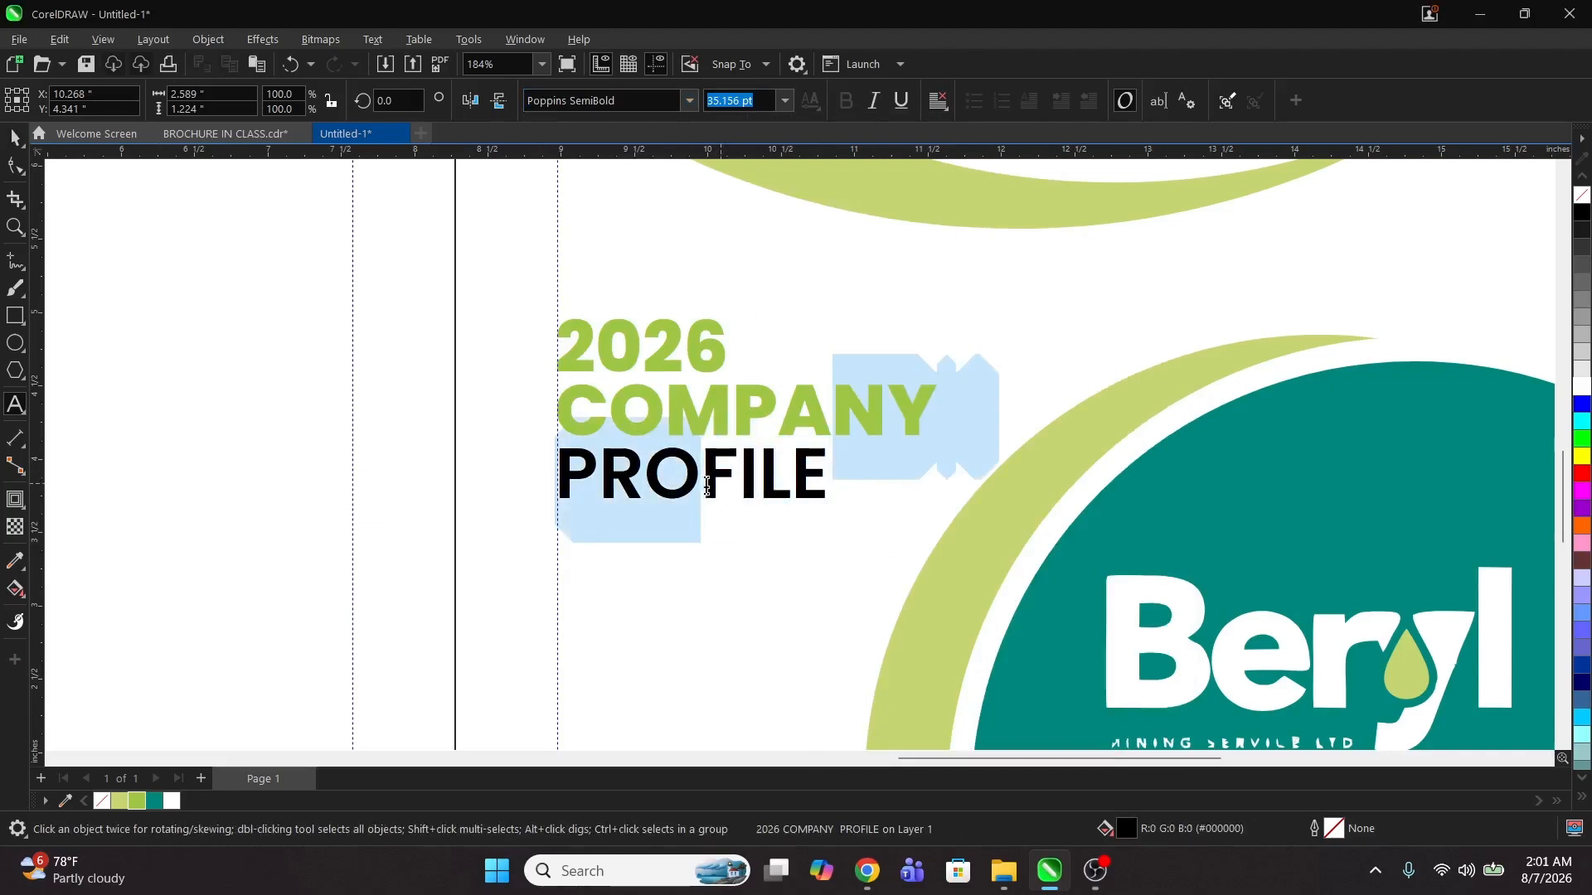
left_click(571, 479)
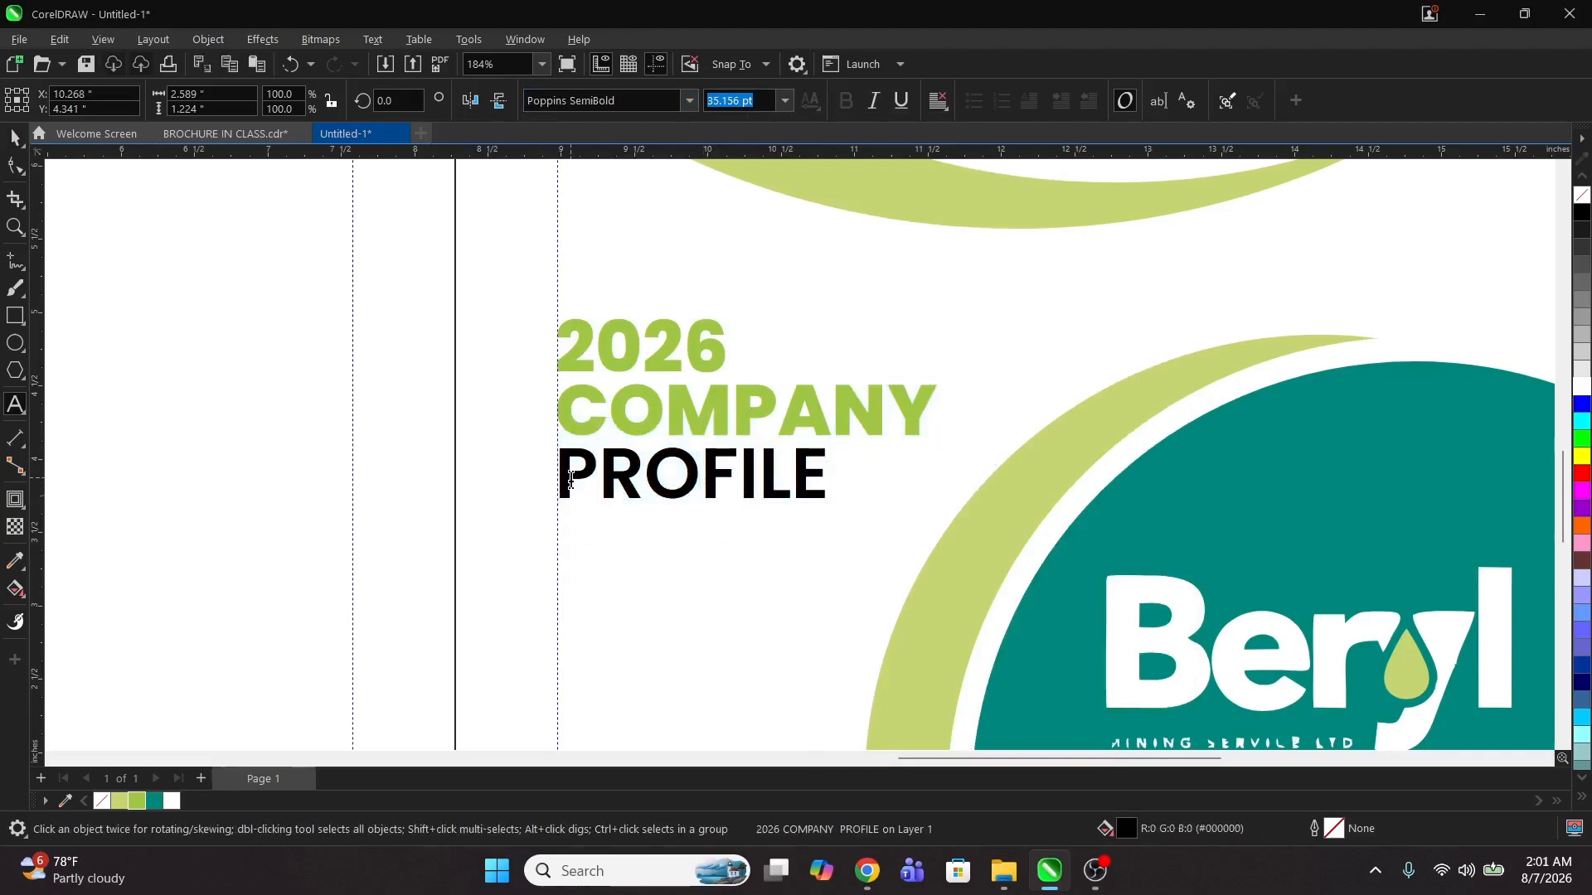
double_click(571, 479)
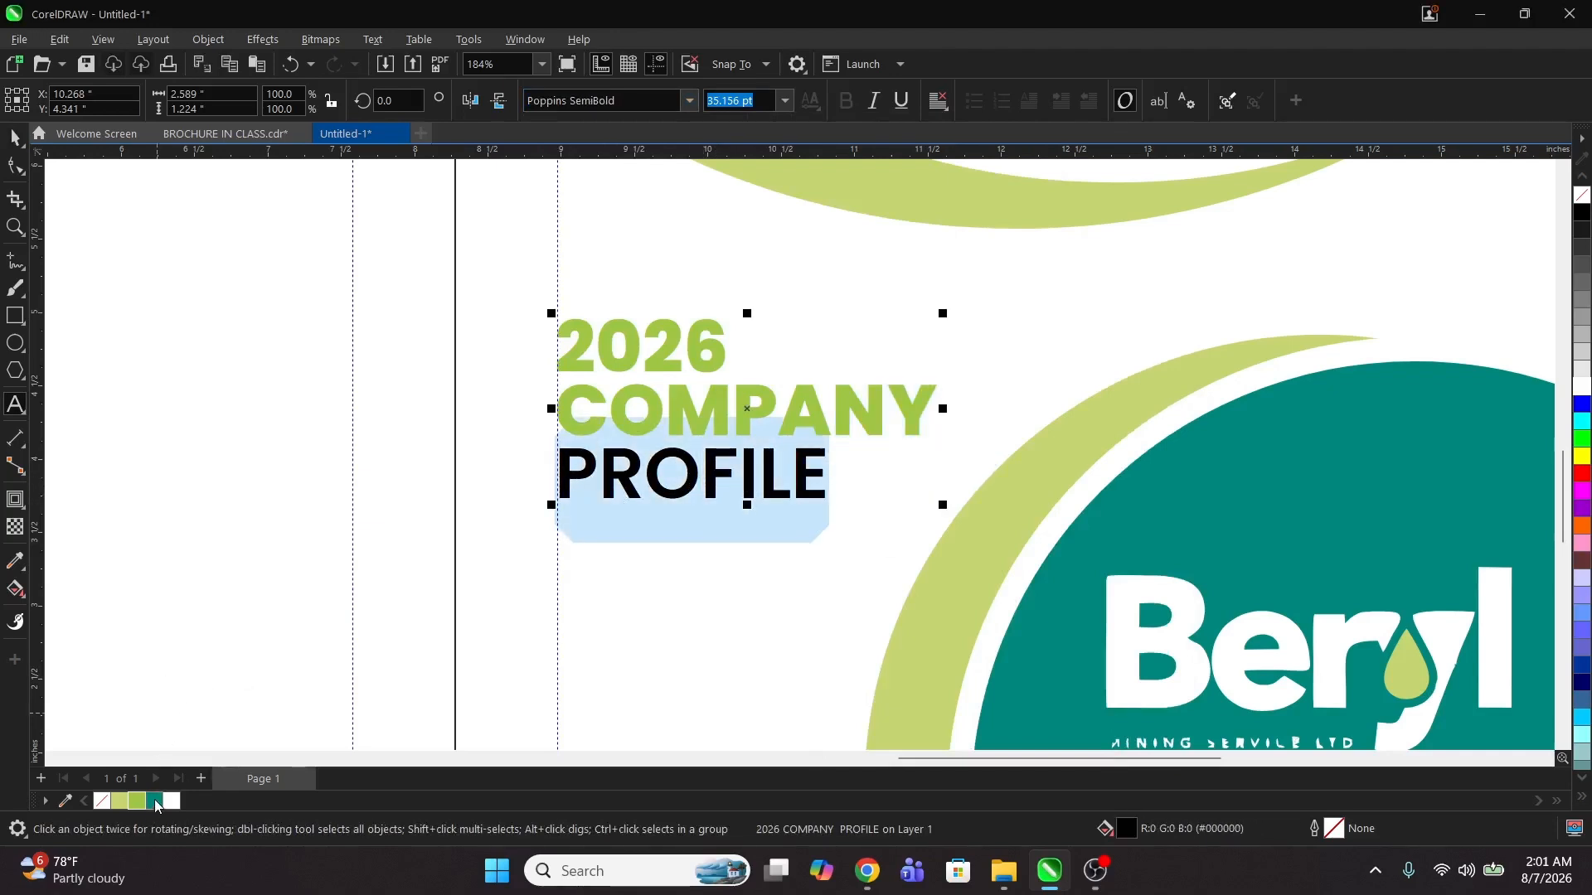
left_click(155, 802)
key("ctrl+space")
Step: Colour the COMPANY line of the title teal
key("z")
right_click(773, 372)
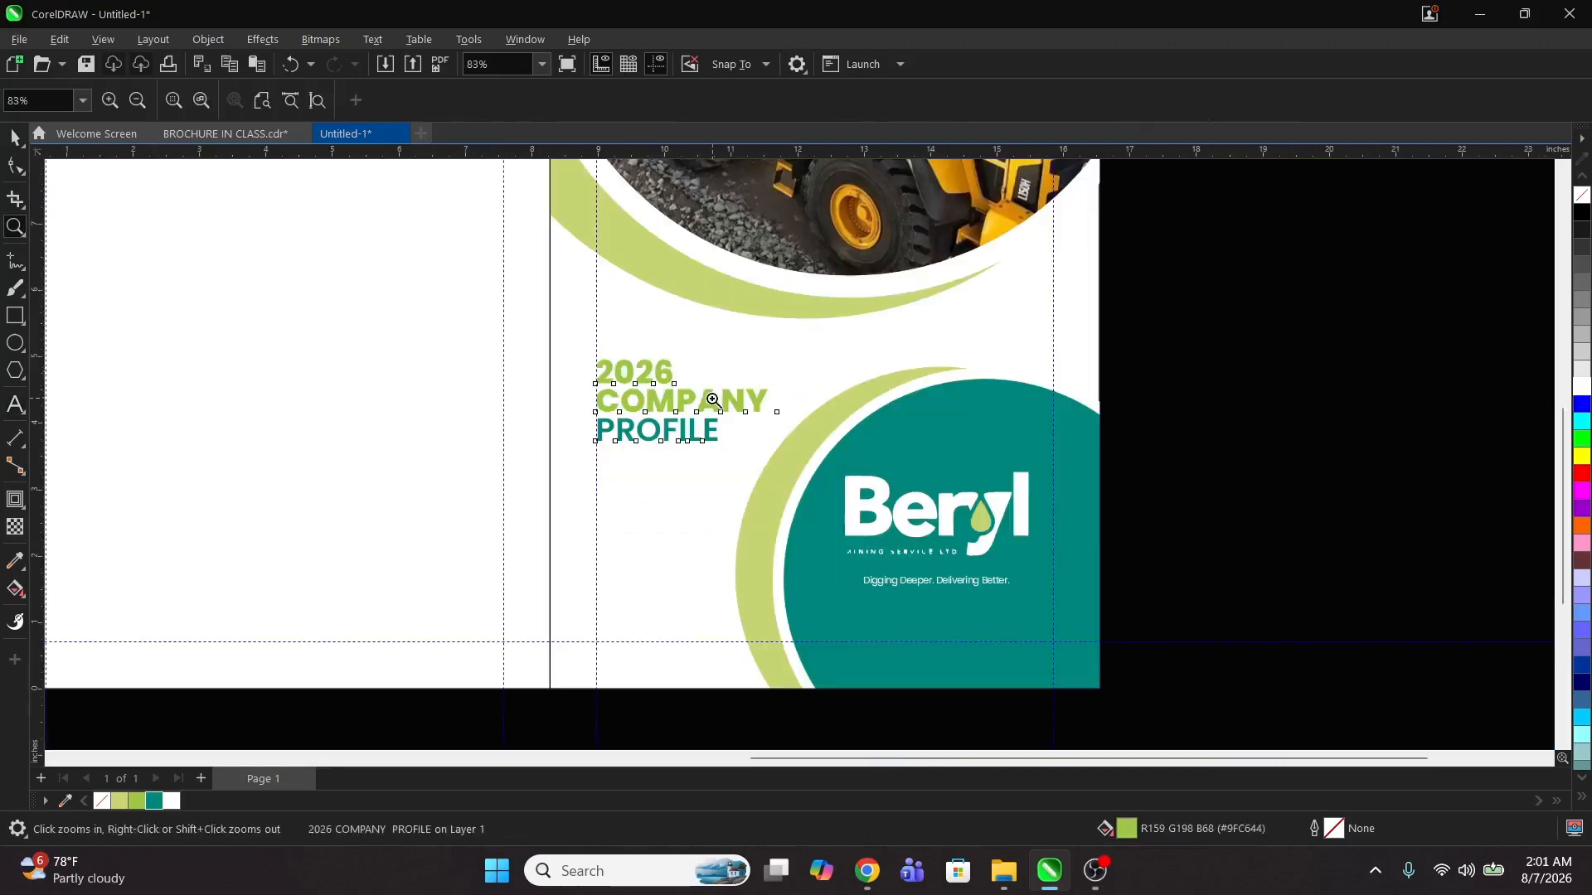
key("ctrl+space")
double_click(727, 407)
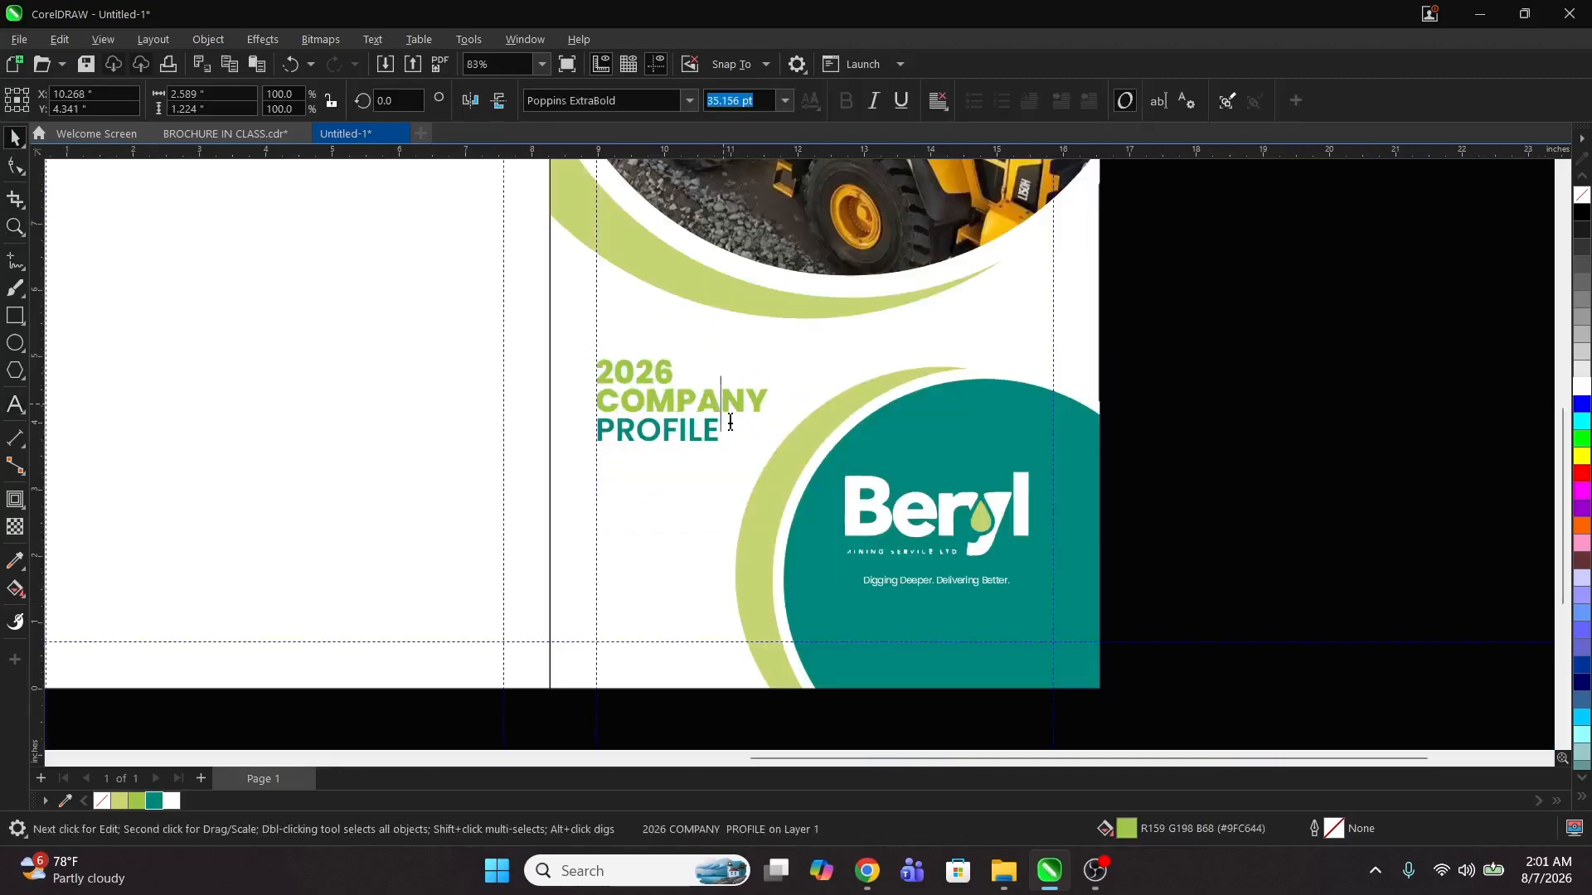
left_click_drag(728, 428, 589, 416)
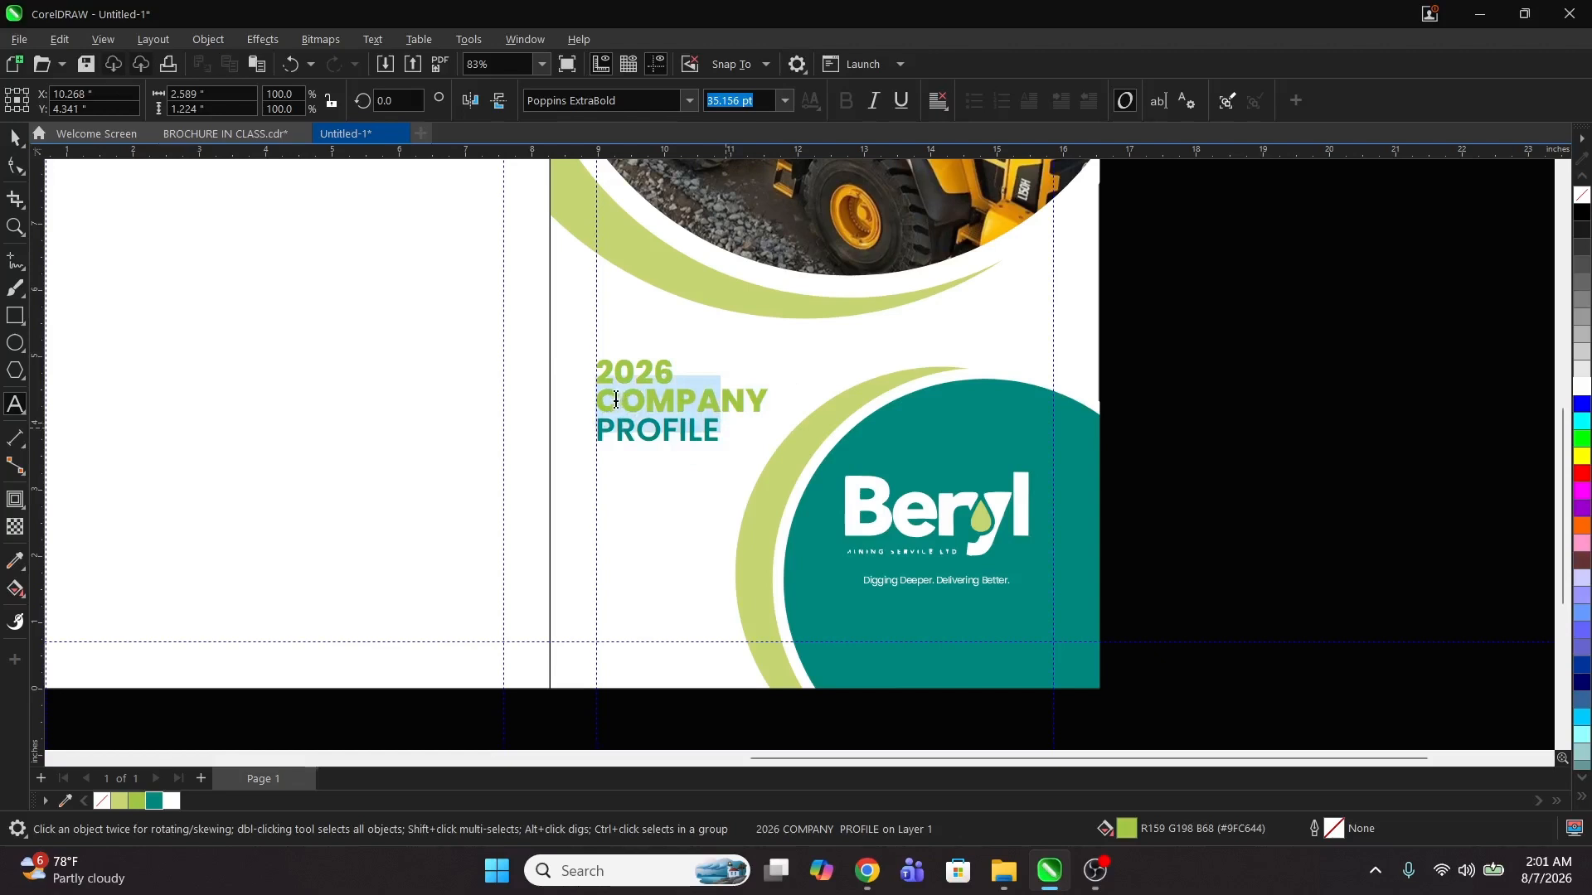
left_click(606, 399)
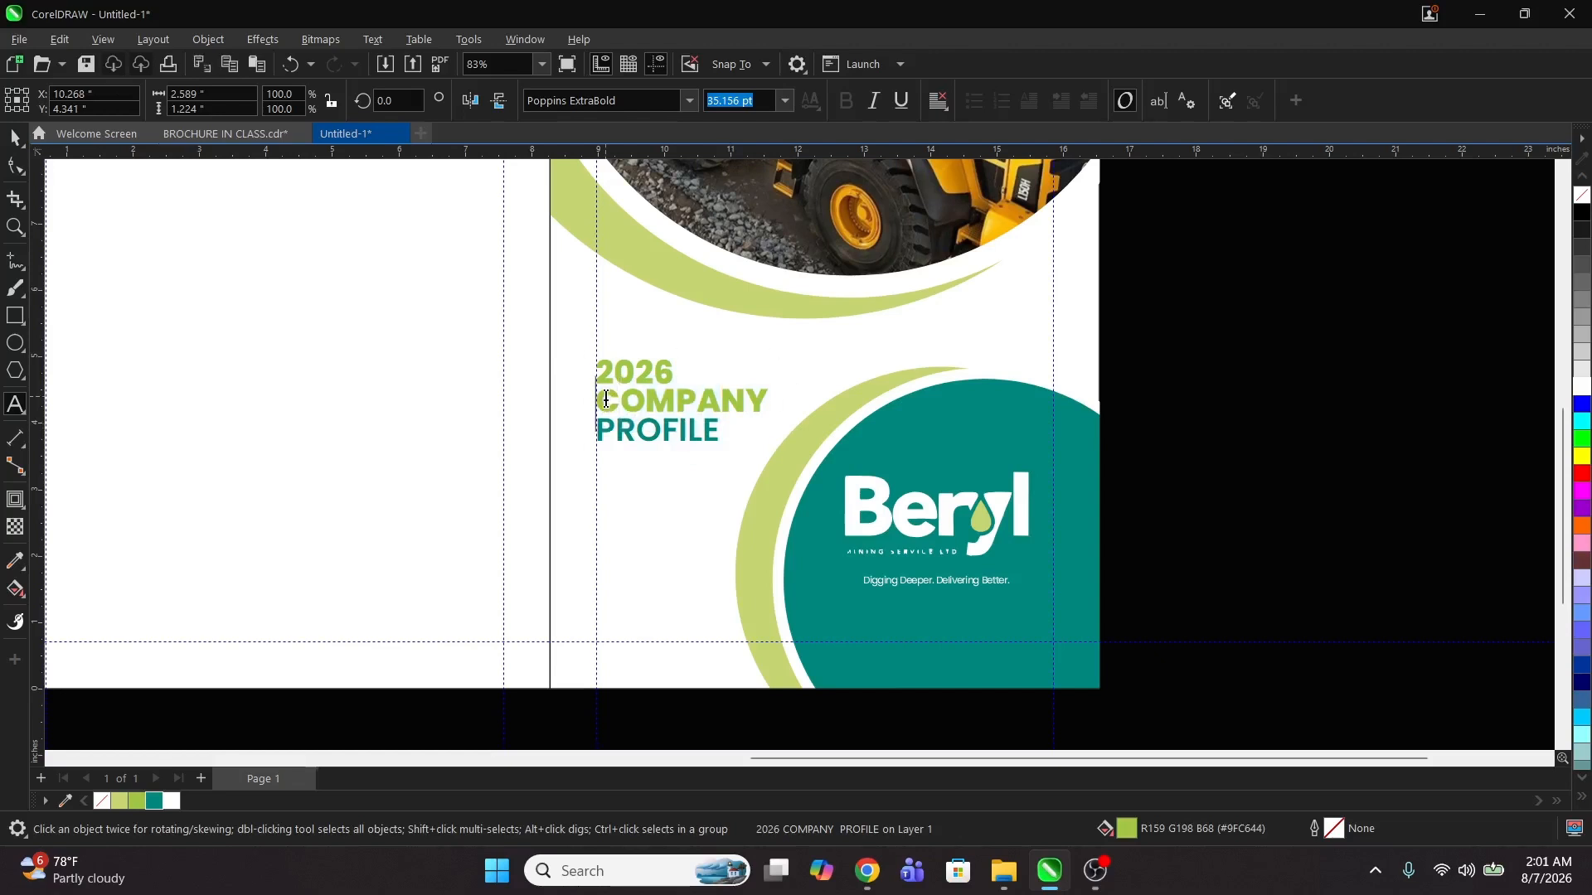
key("shift+Down")
key("shift+Down")
key("ctrl+z")
scroll(596, 520, "up", 2)
key("z")
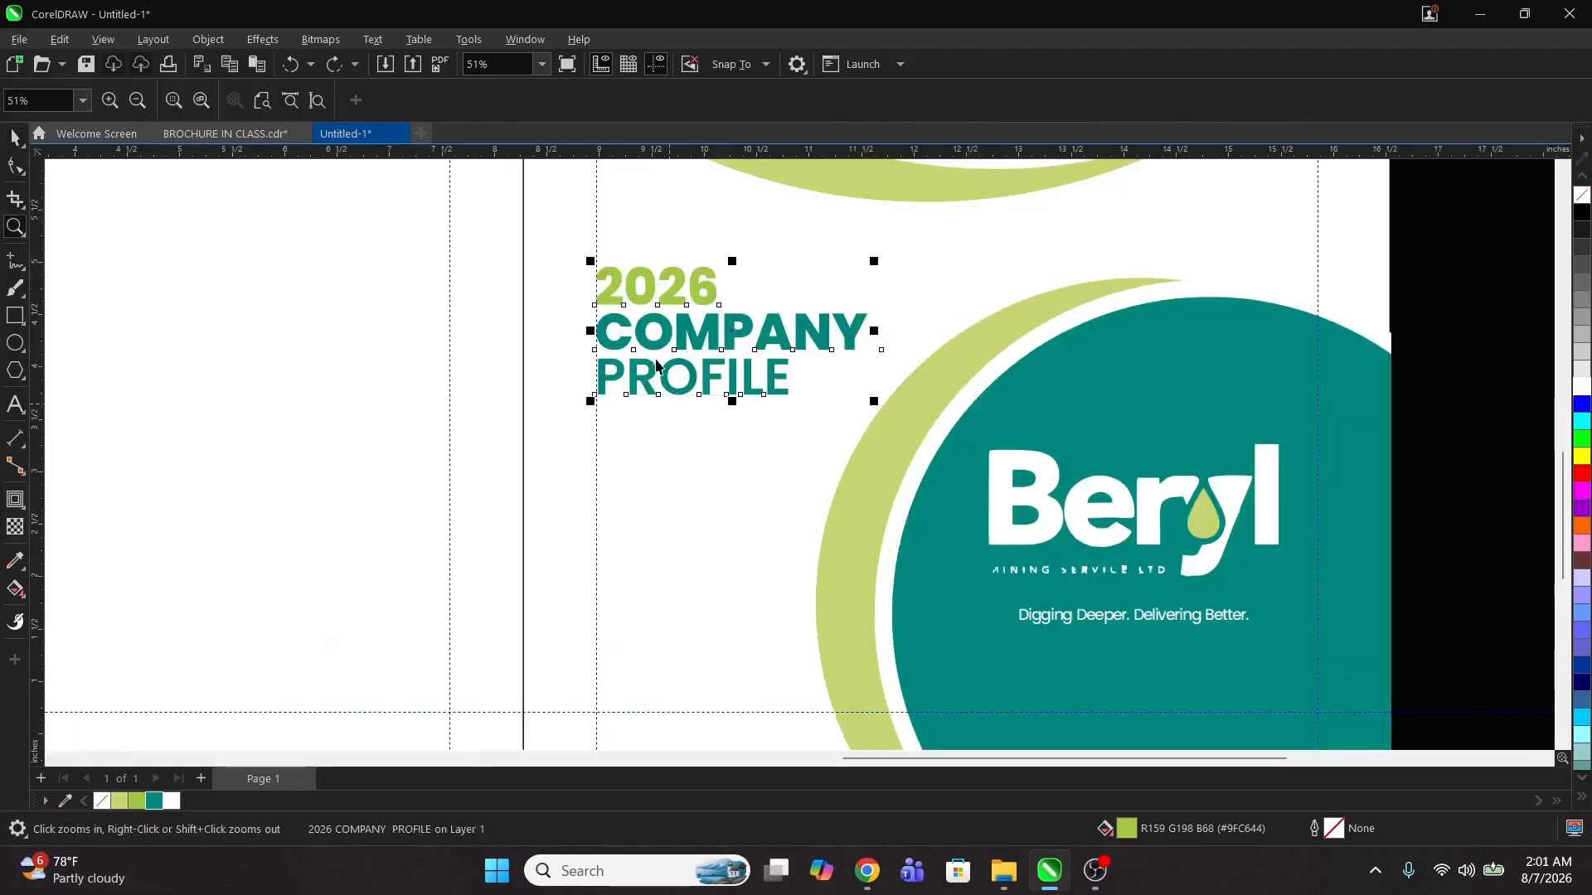
key("space")
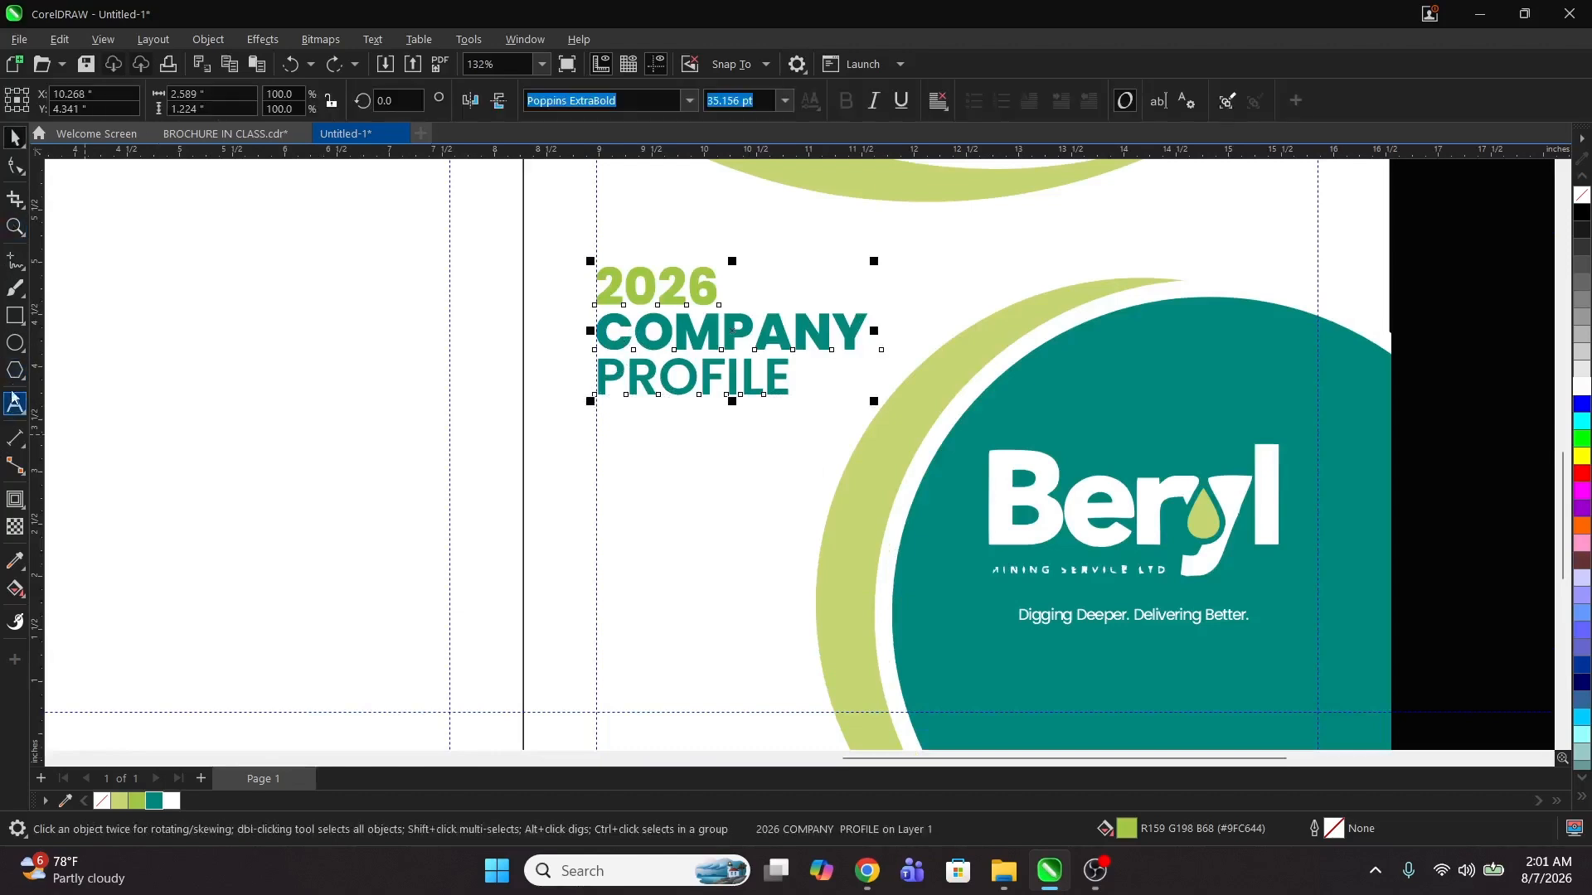
Step: Draw a thin rectangle just below the PROFILE line at the panel's left margin
left_click(15, 315)
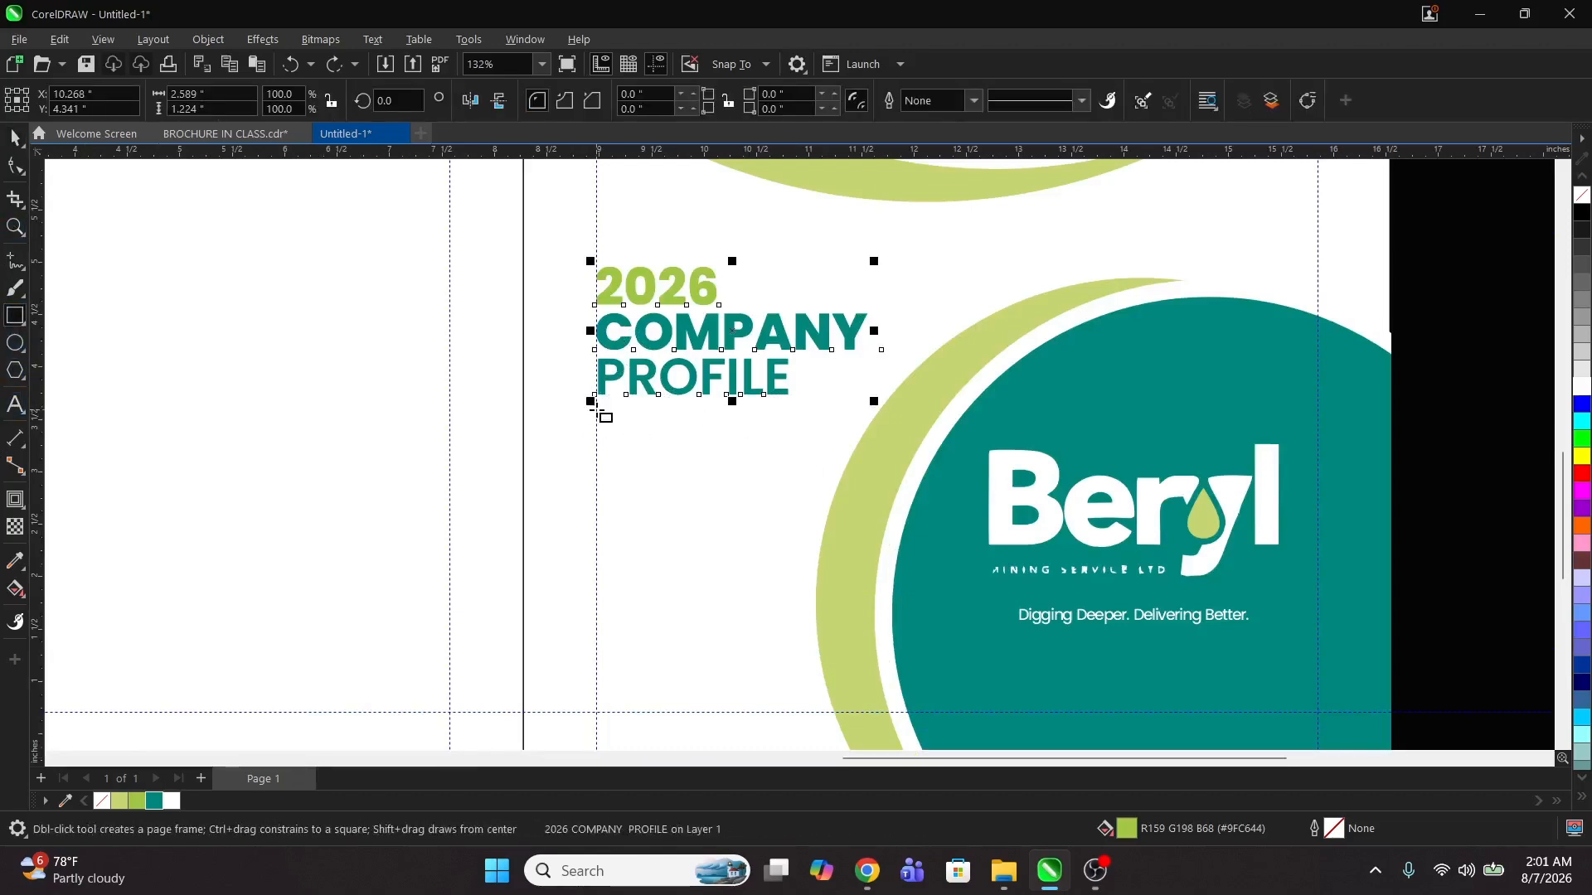
left_click_drag(597, 412, 734, 431)
key("z")
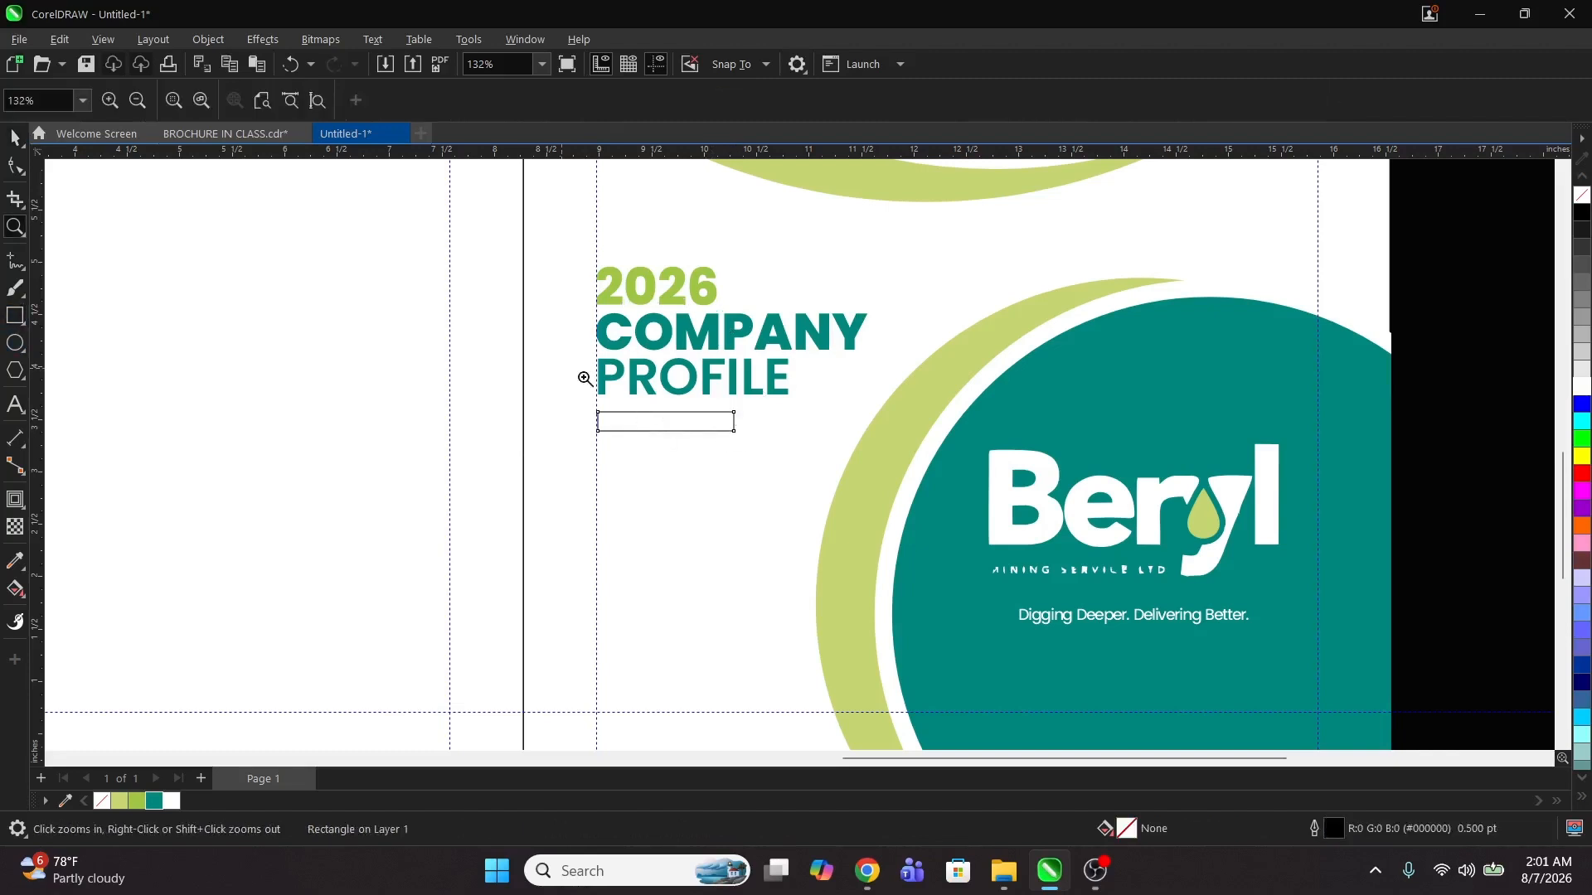
left_click_drag(579, 374, 894, 436)
key("space")
Step: Duplicate the rectangle beside the first and move both bars up directly under the title
left_click_drag(801, 584, 639, 597)
left_click_drag(459, 520, 907, 549)
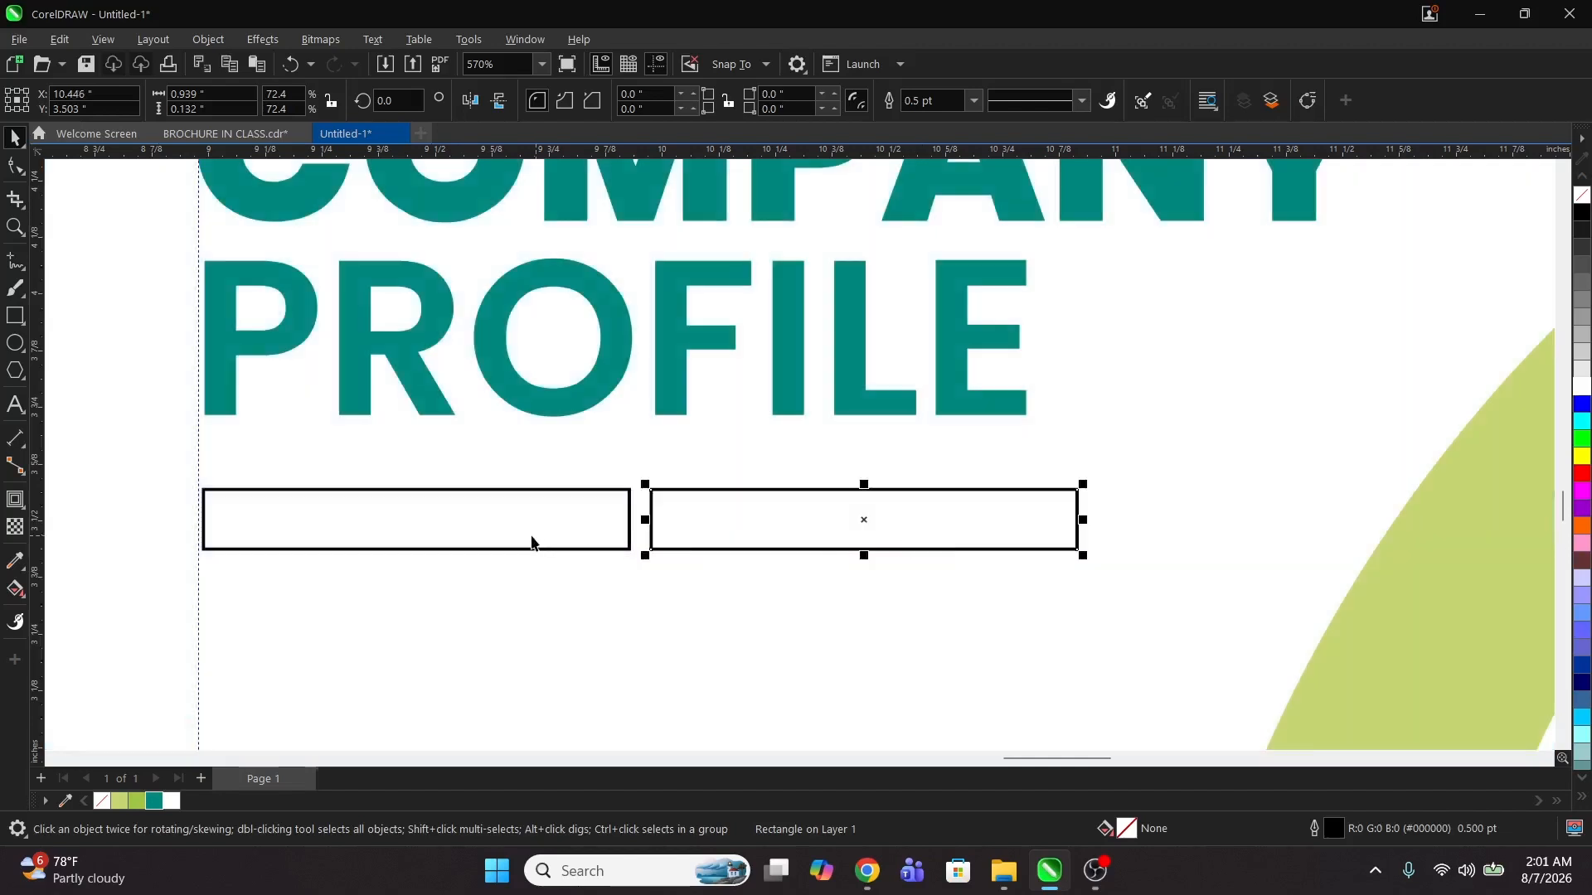
left_click(533, 547, "shift")
left_click_drag(1086, 523, 934, 490)
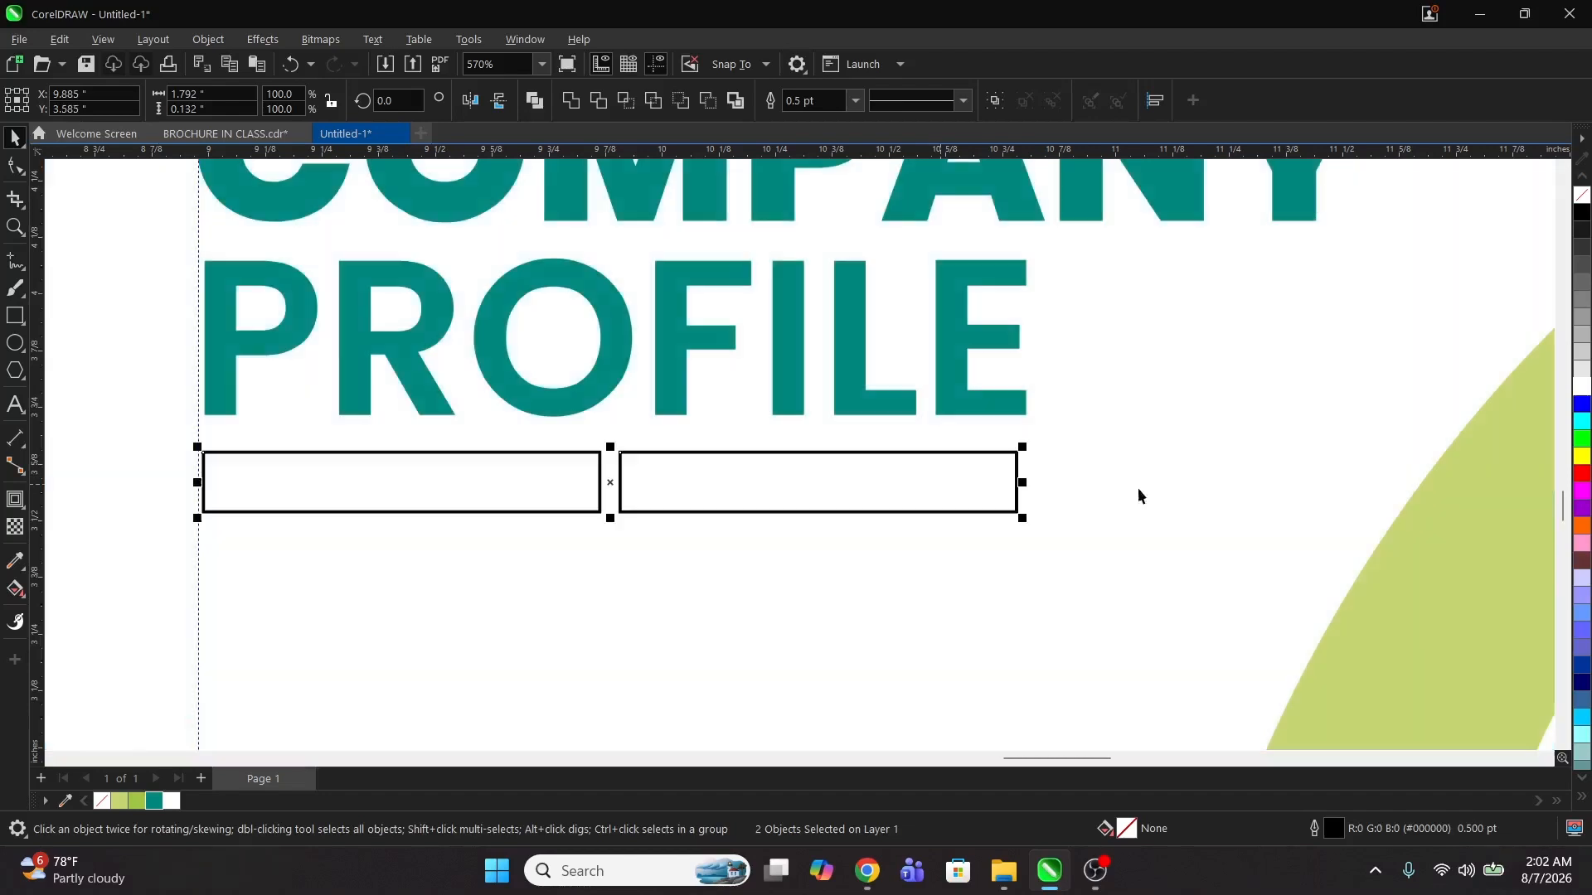
left_click(1138, 489)
Step: Remove the left bar's outline and fill it teal
left_click(565, 488)
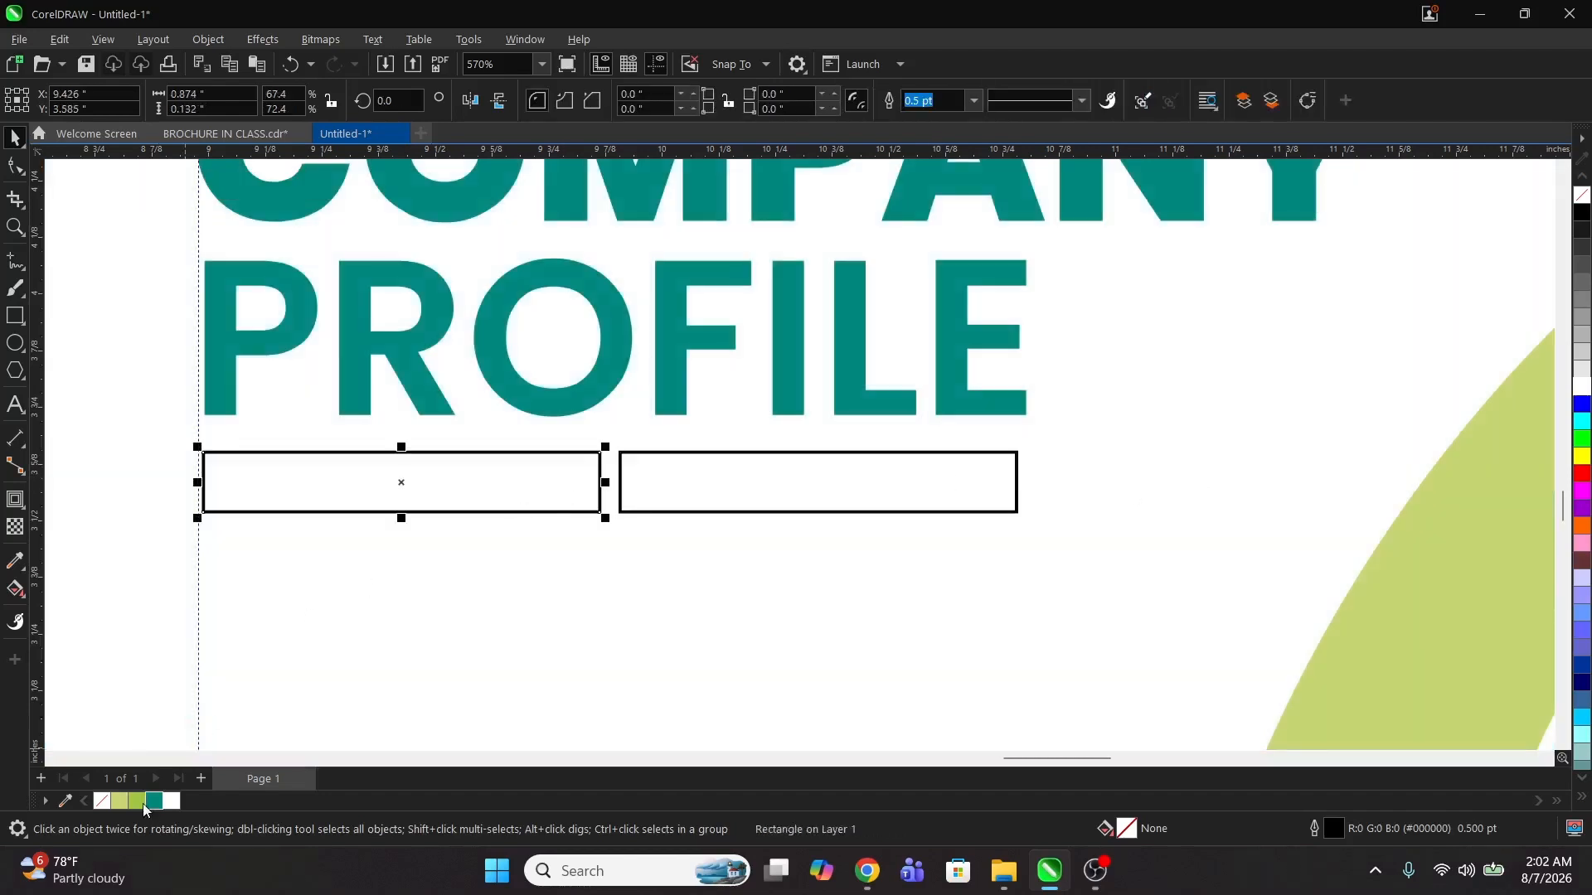
right_click(102, 801)
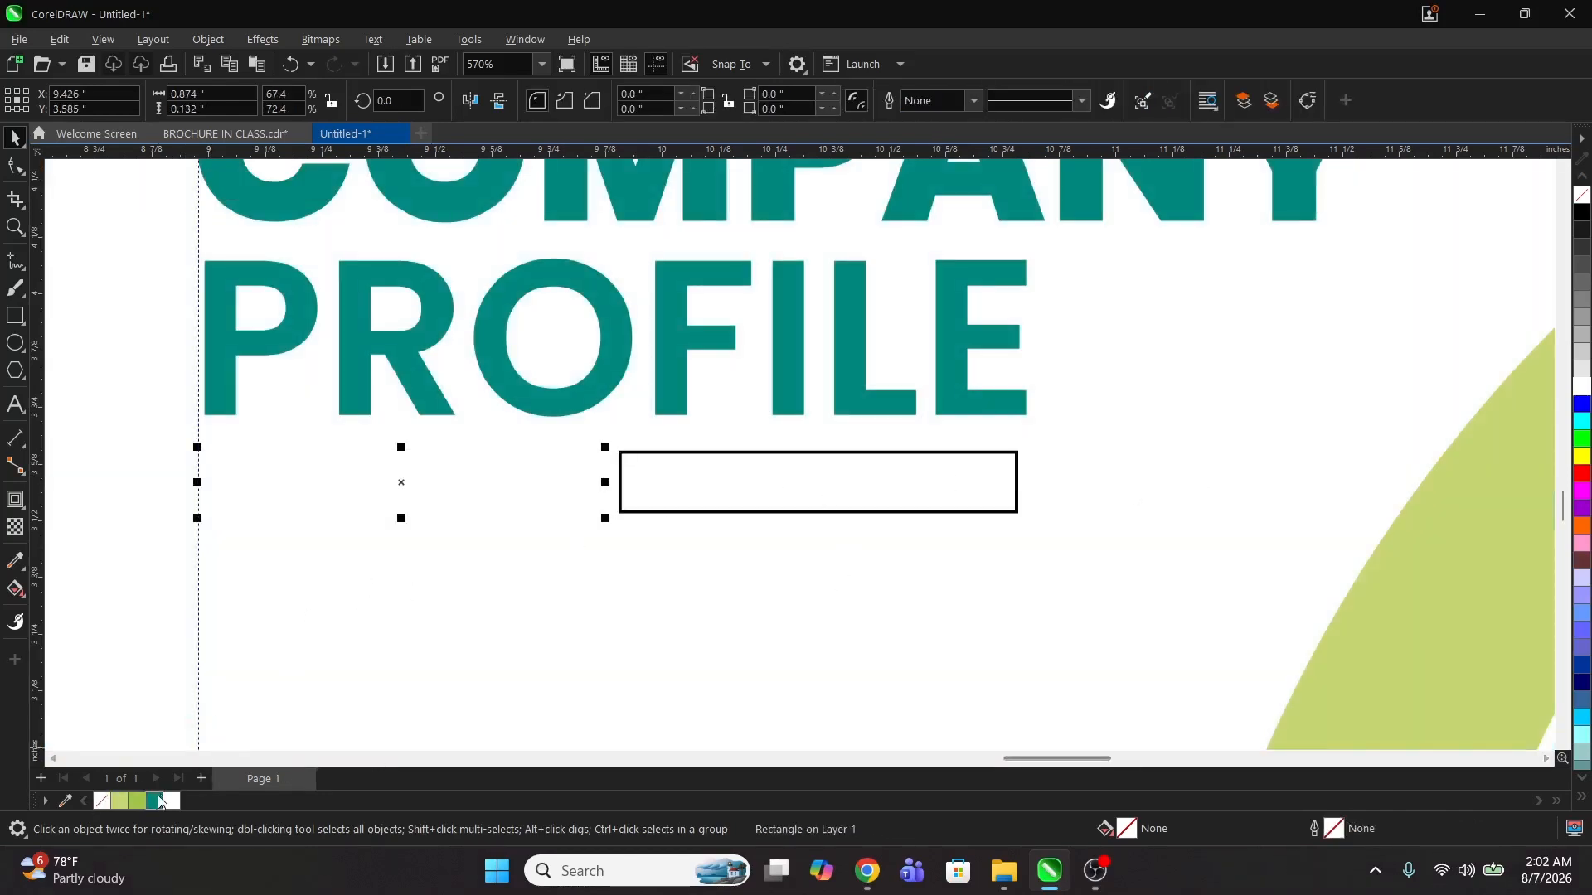
left_click(154, 801)
Step: Fill the right bar pale green (#C6D573) and remove its outline
left_click(699, 501)
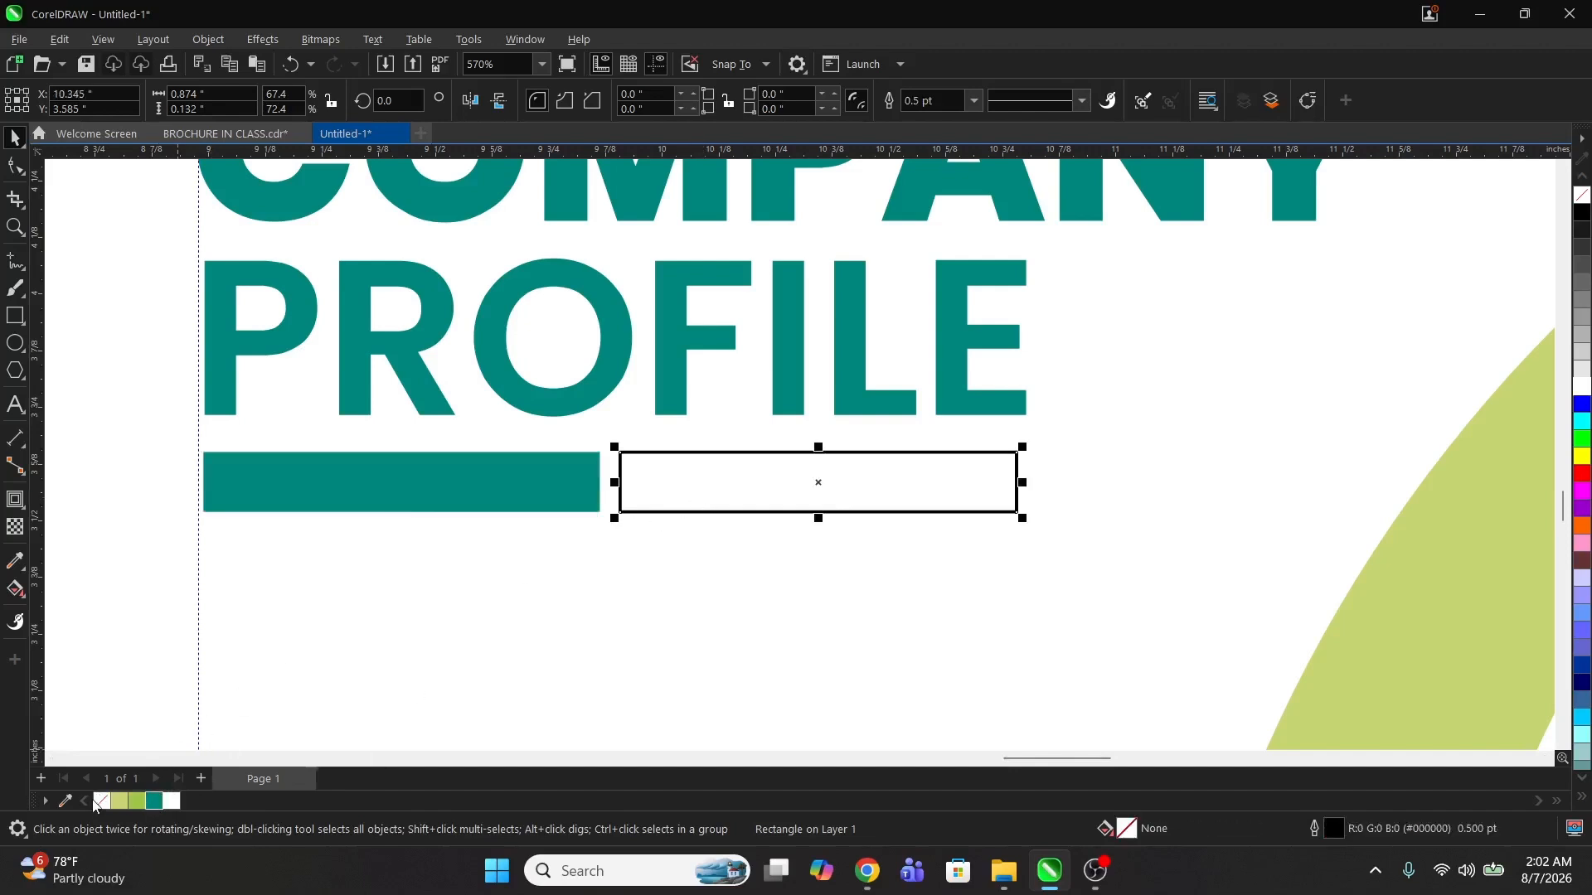
left_click(137, 801)
right_click(102, 800)
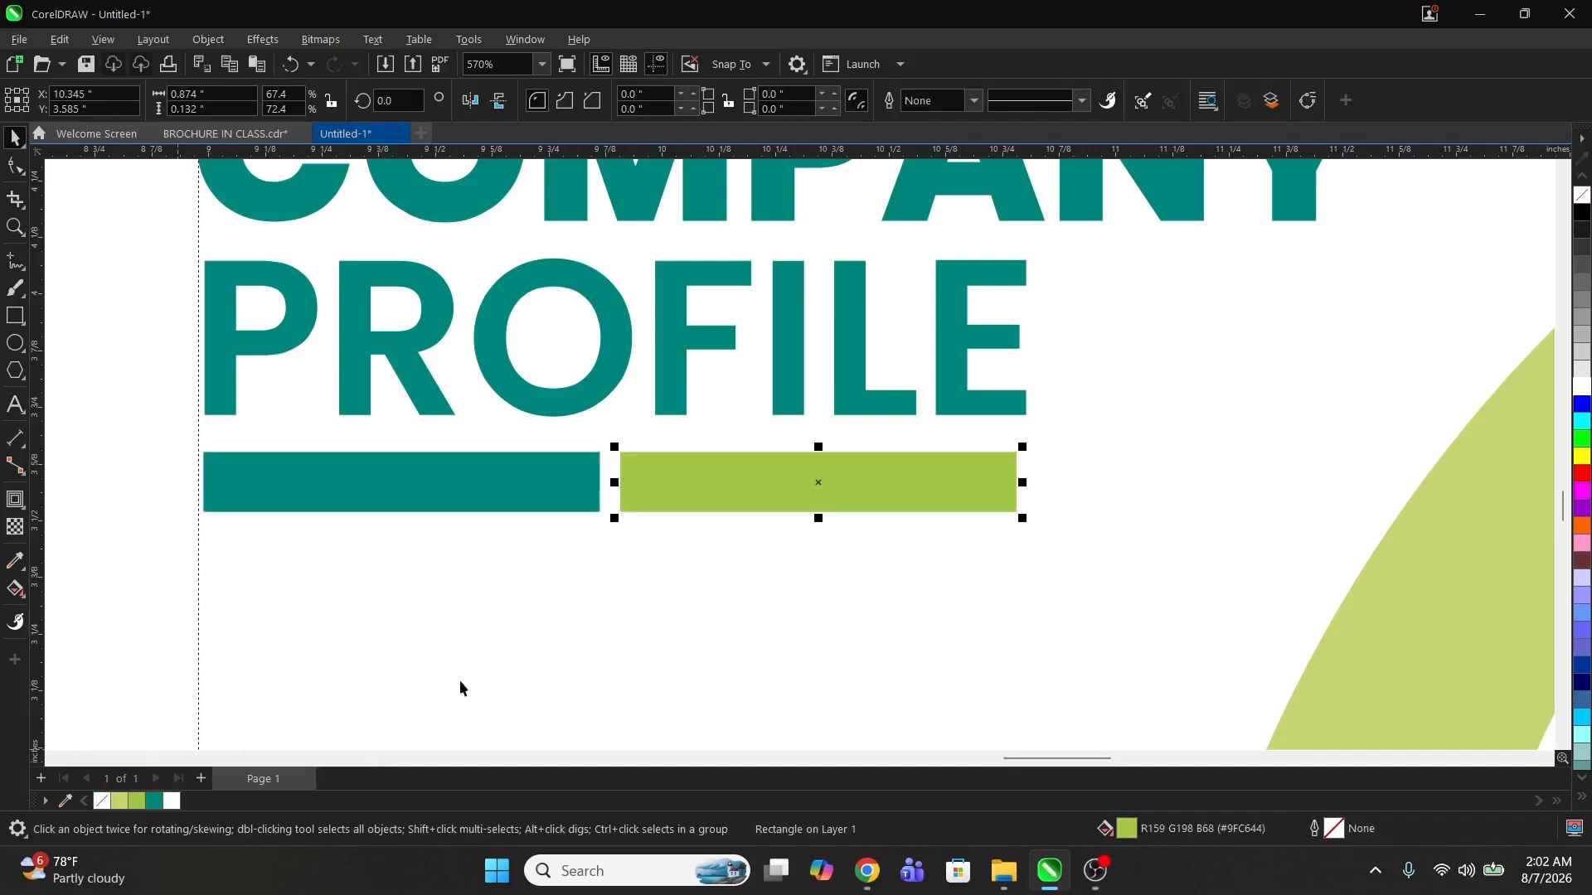
left_click(119, 801)
Step: Review the full spread layout with the title and accent bars
key("z")
scroll(710, 543, "down", 4)
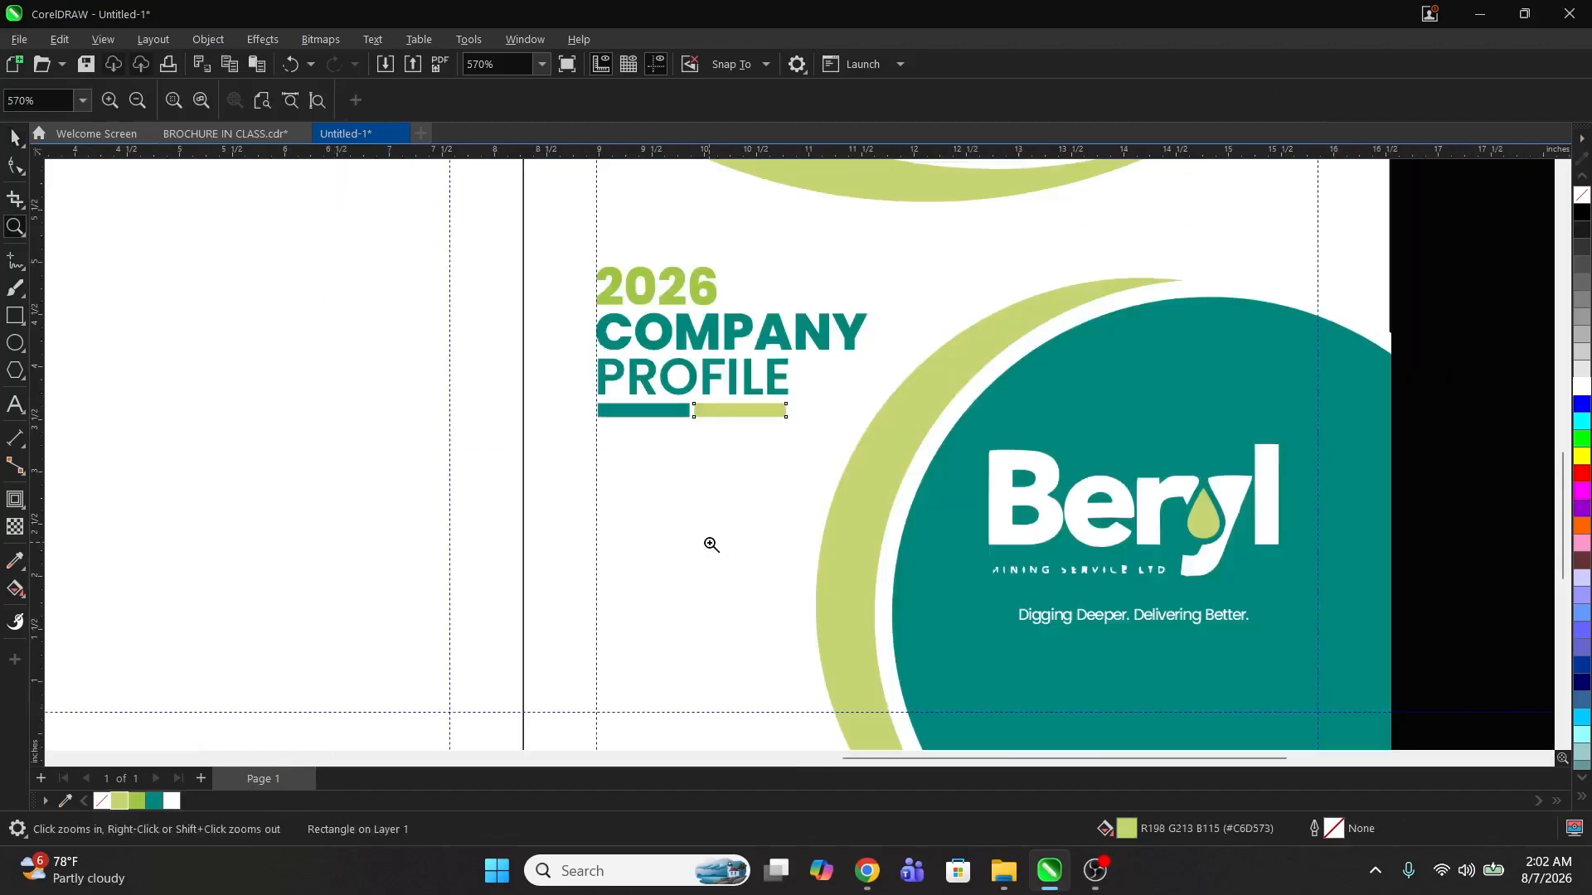
scroll(867, 482, "down", 3)
key("Escape")
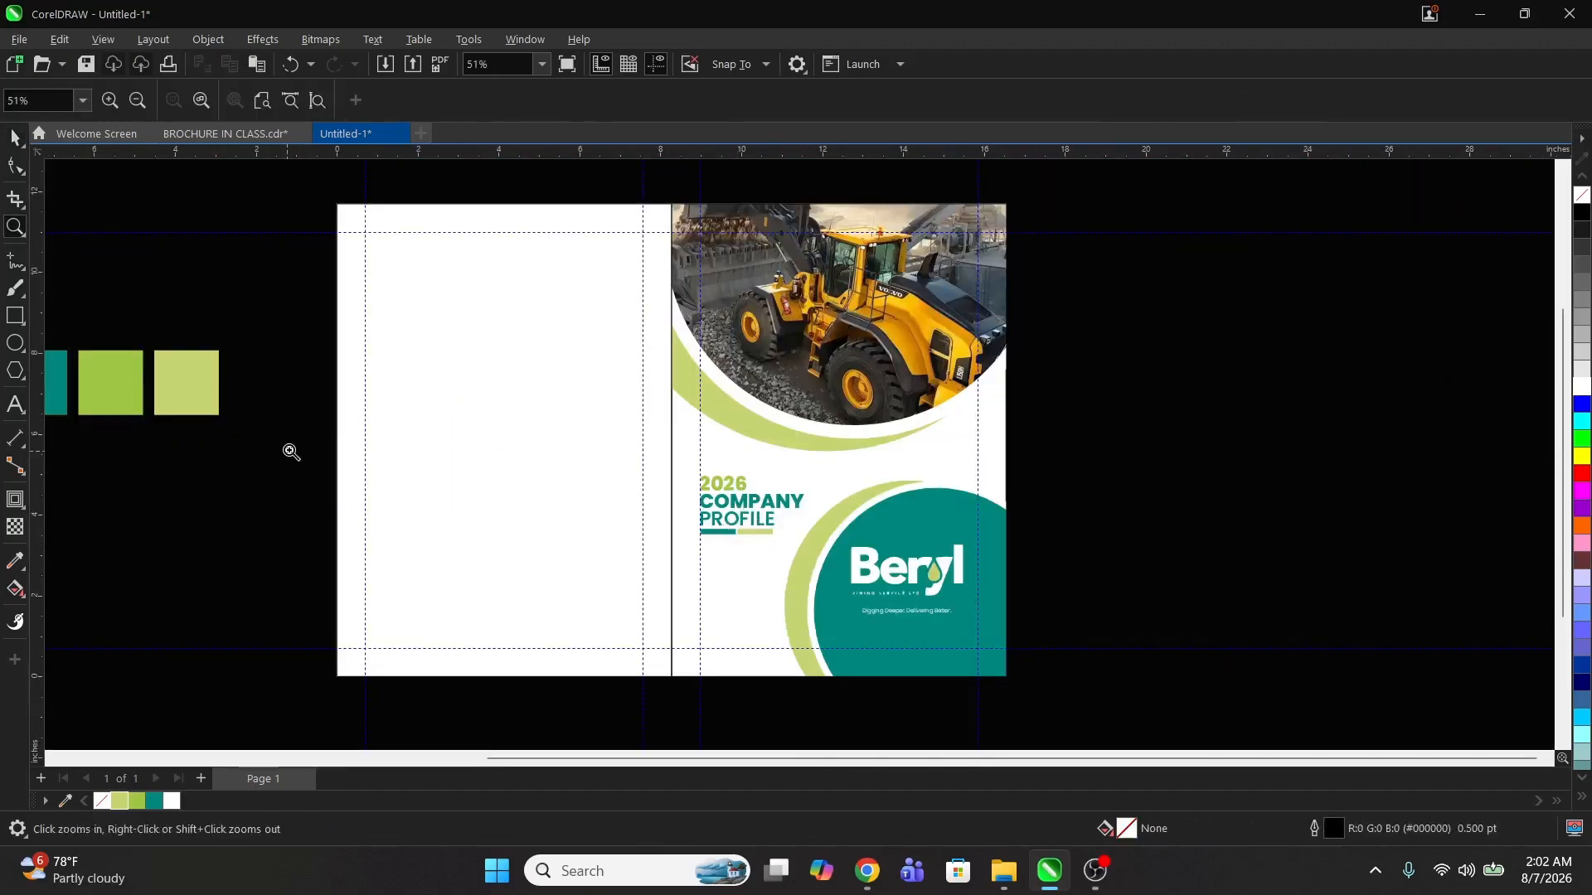
left_click_drag(281, 410, 1233, 734)
key("space")
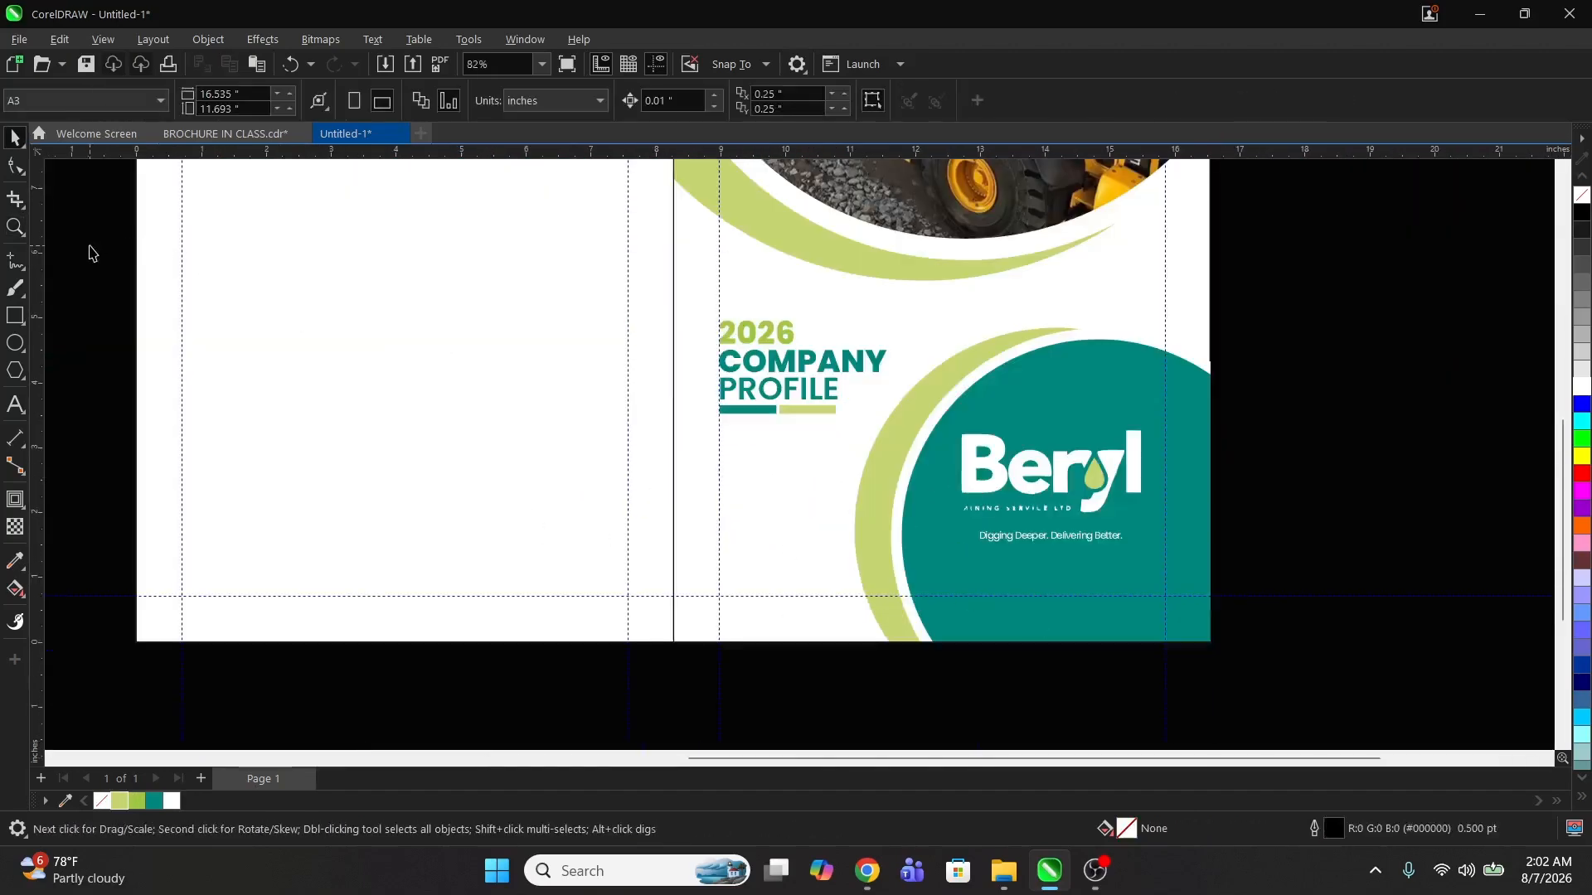
left_click_drag(89, 247, 912, 441)
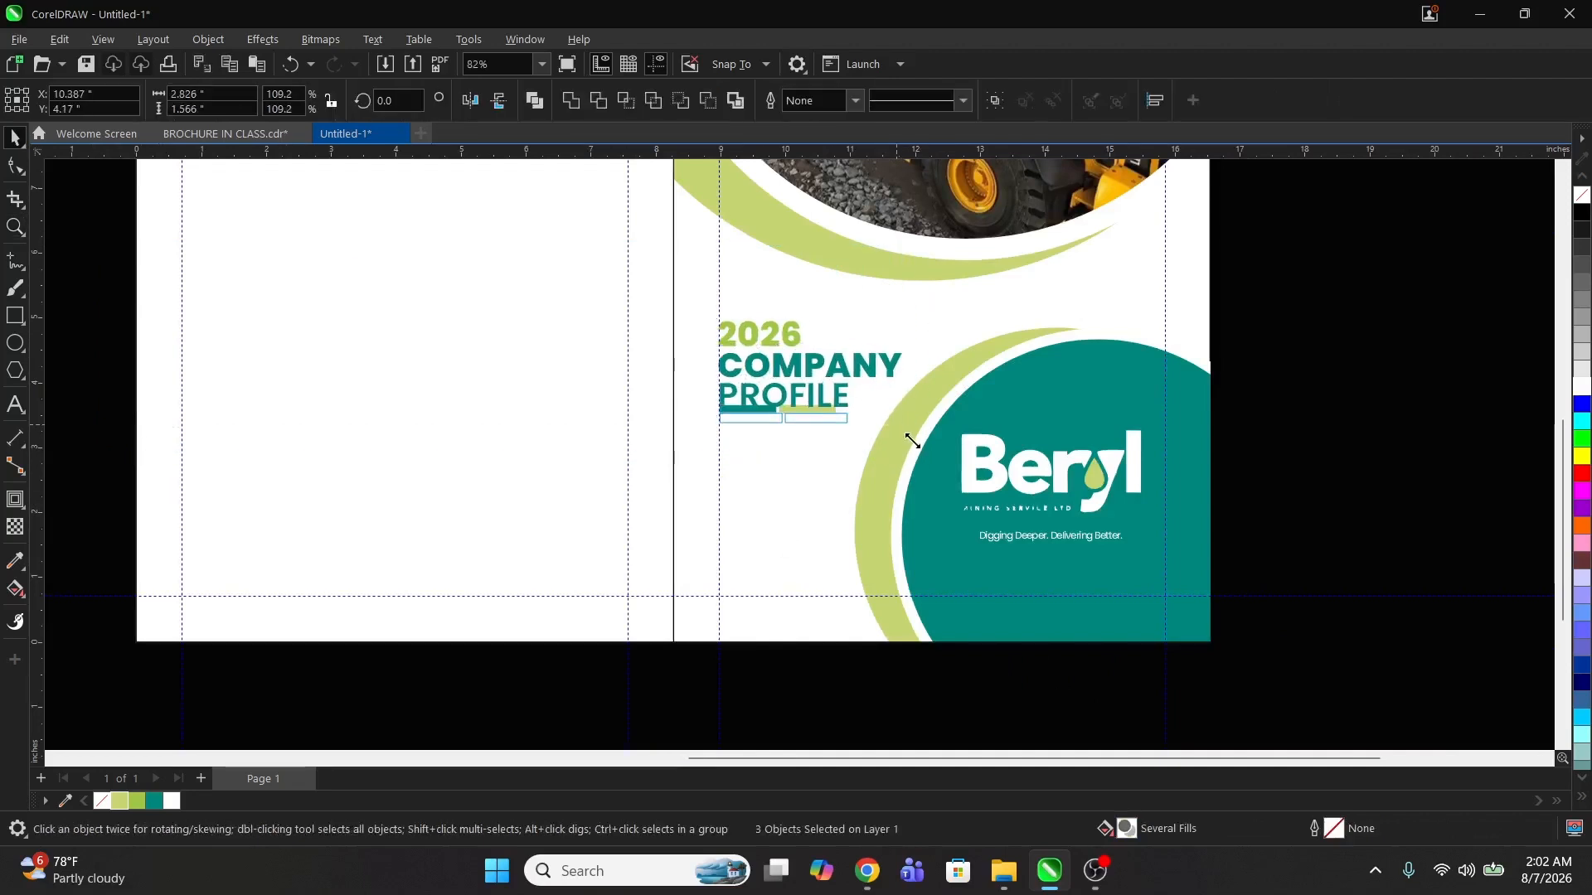
key("Escape")
key("z")
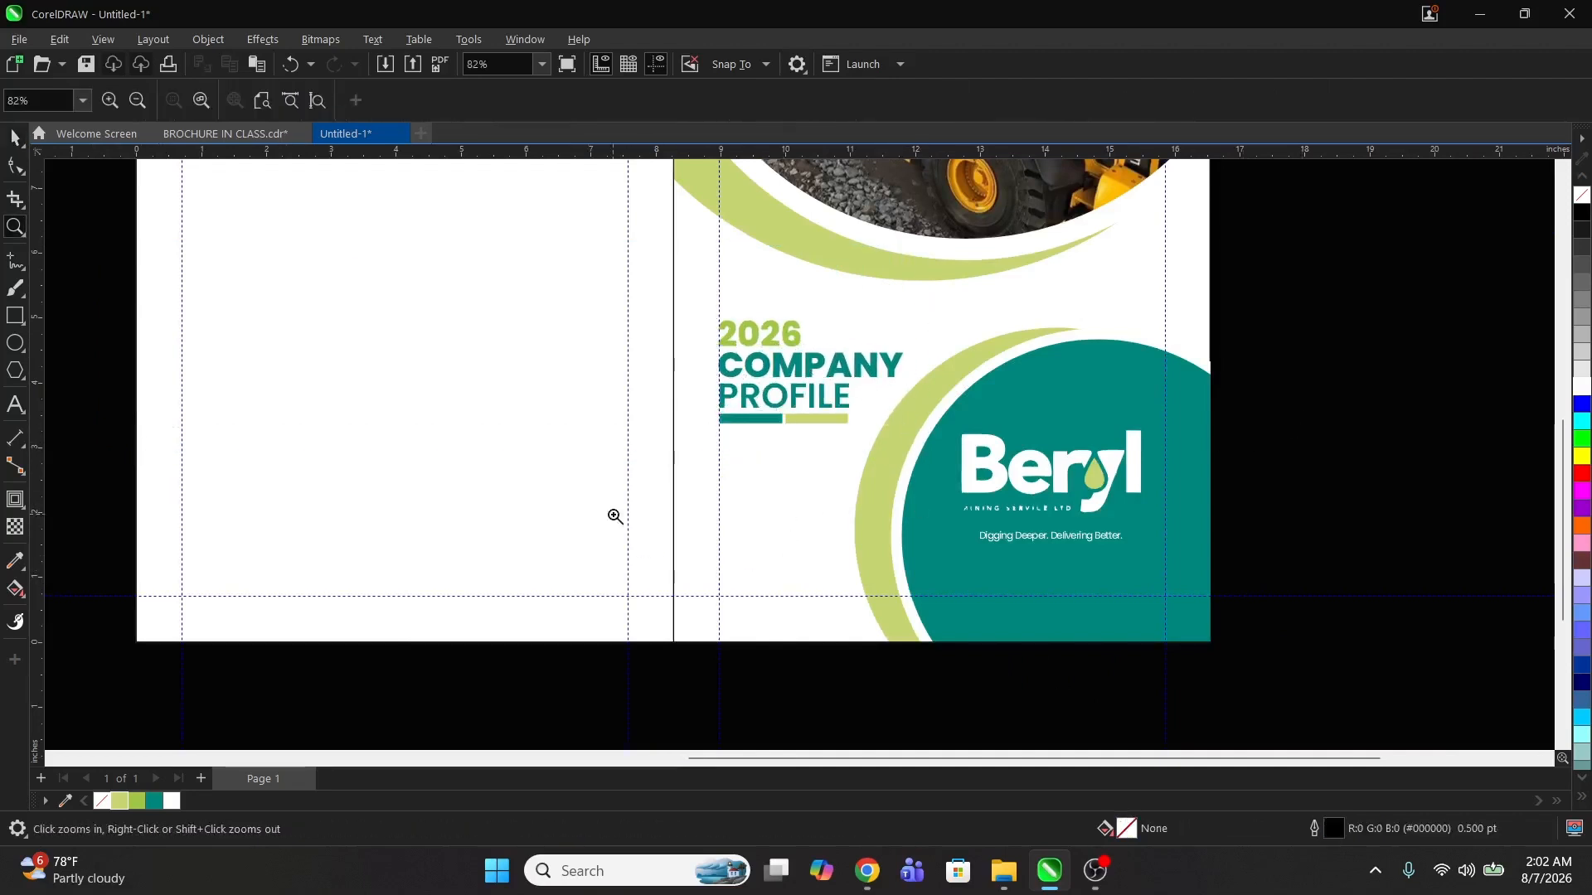
Step: Inside the PowerClip, add a smaller copy of the teal circle with its green arc near the panel's bottom left
left_click_drag(579, 478, 1341, 726)
key("space")
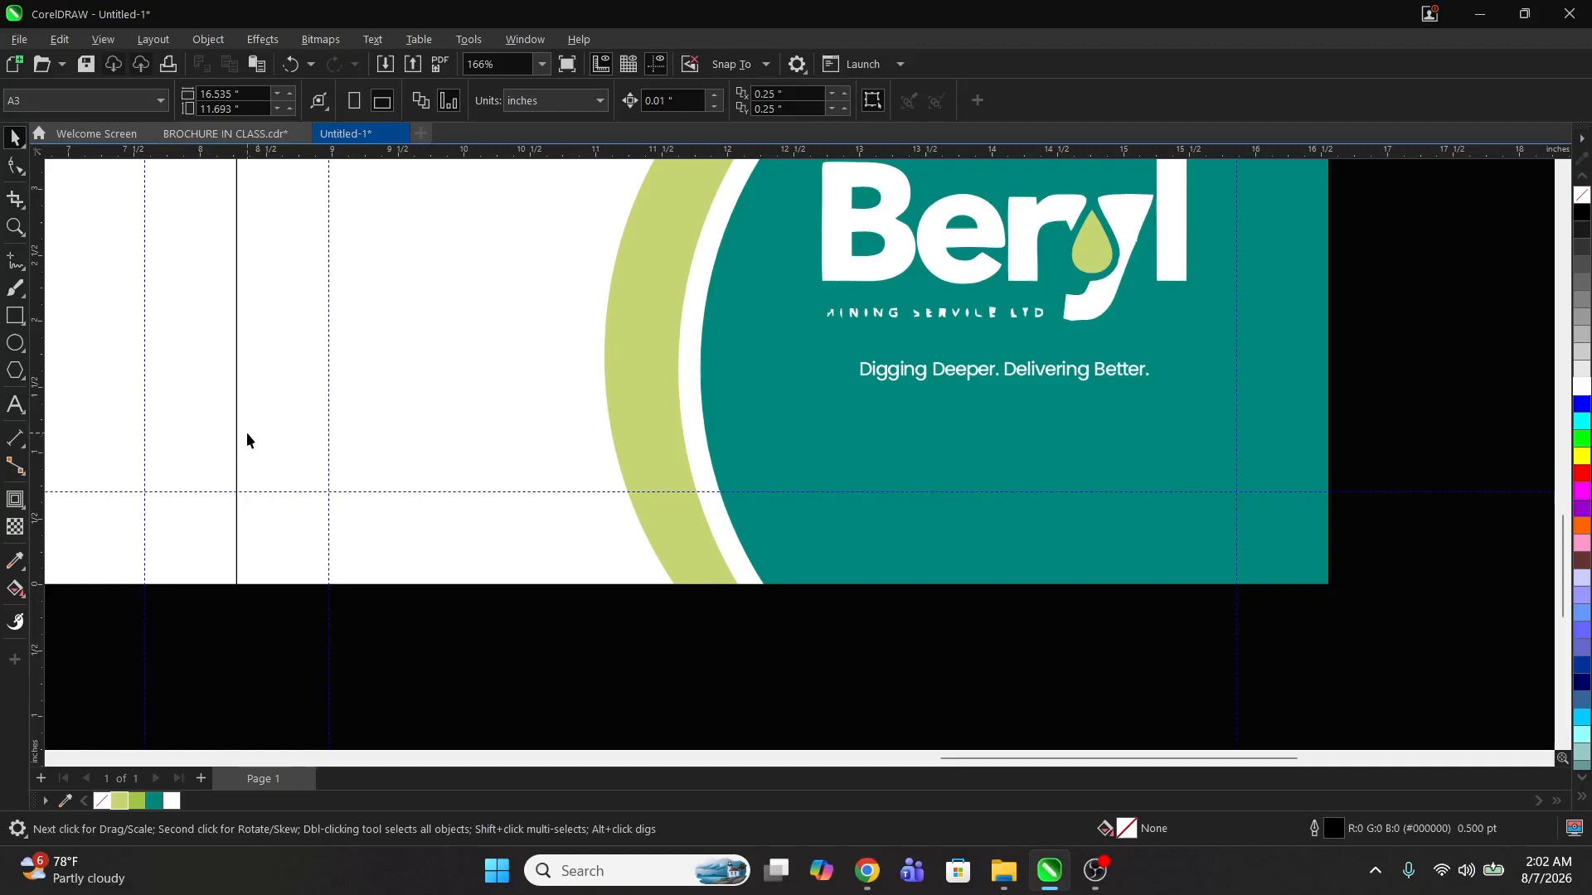
left_click(712, 424)
key("z")
right_click(711, 423)
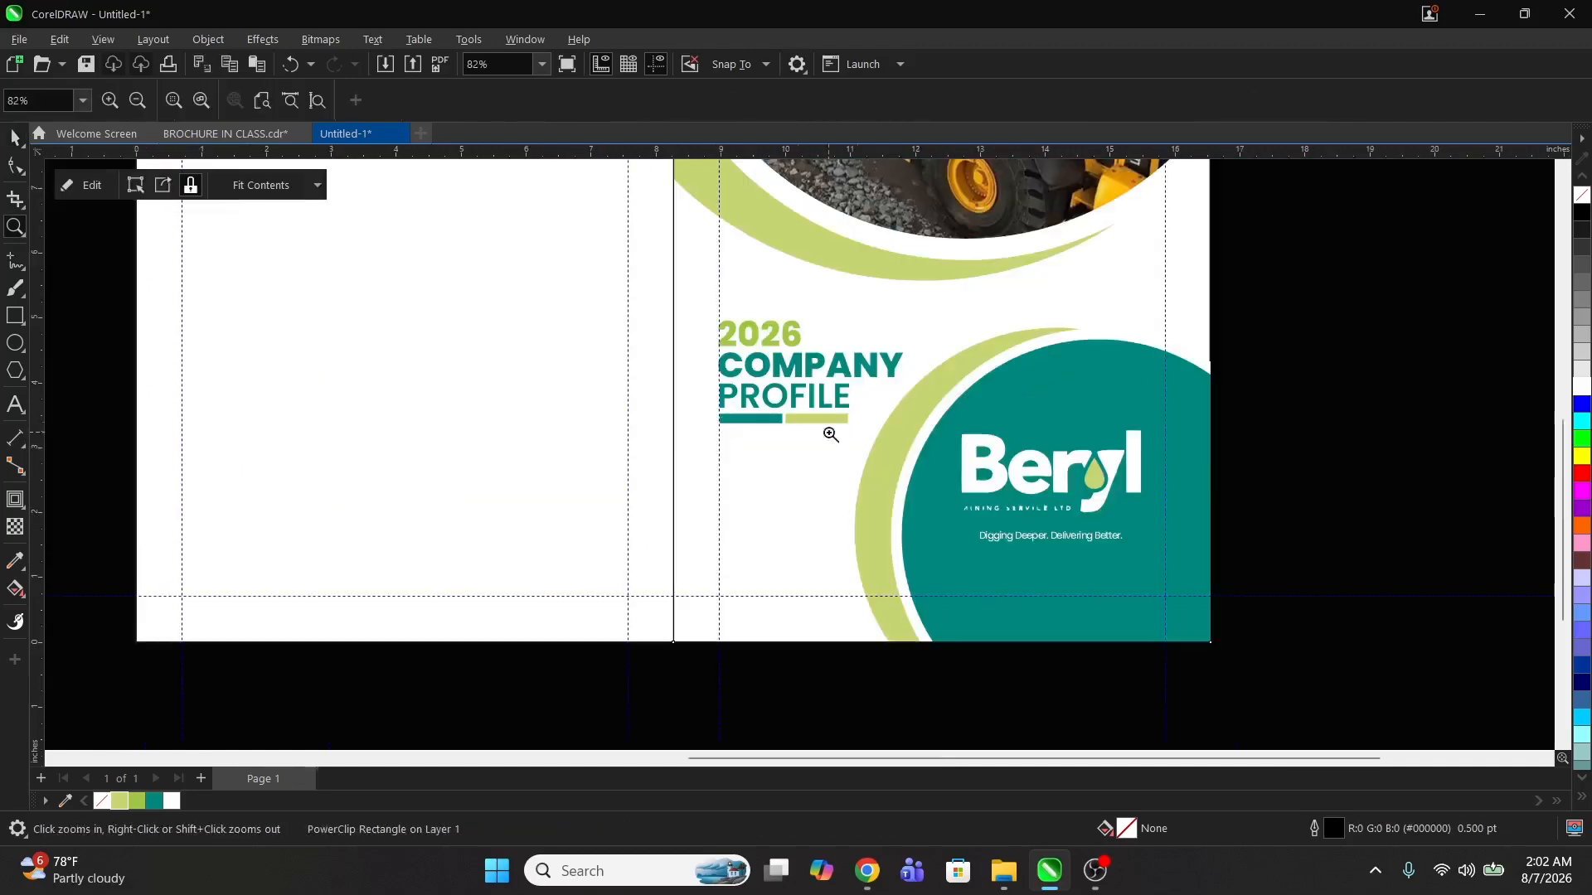
key("space")
double_click(917, 452)
left_click(946, 480)
left_click(870, 500, "shift")
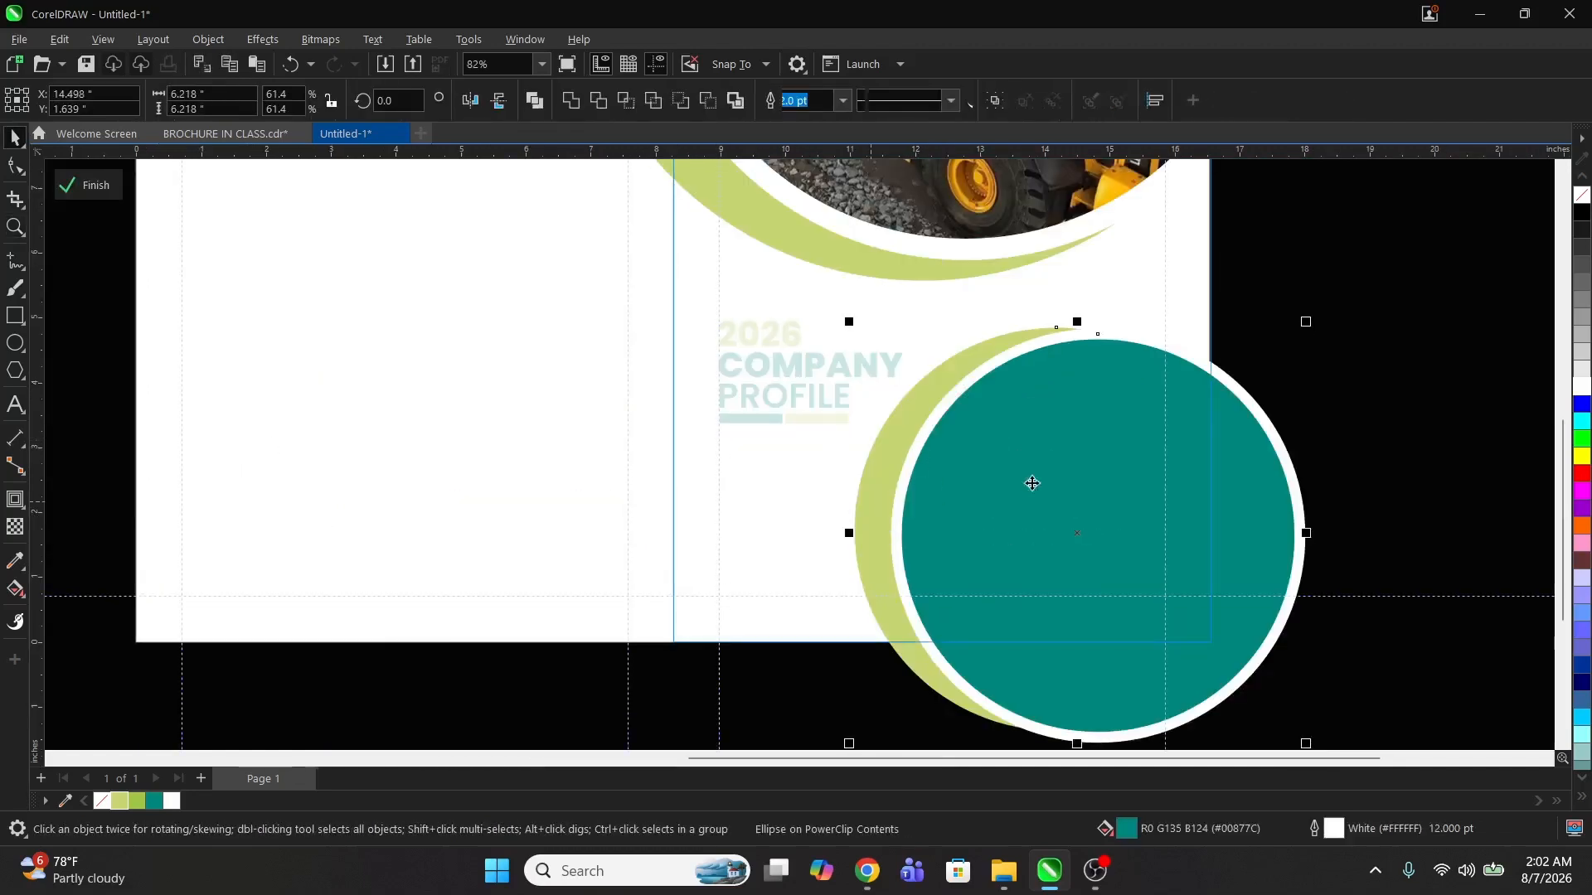
left_click_drag(1307, 322, 1063, 549)
left_click_drag(950, 616, 778, 657)
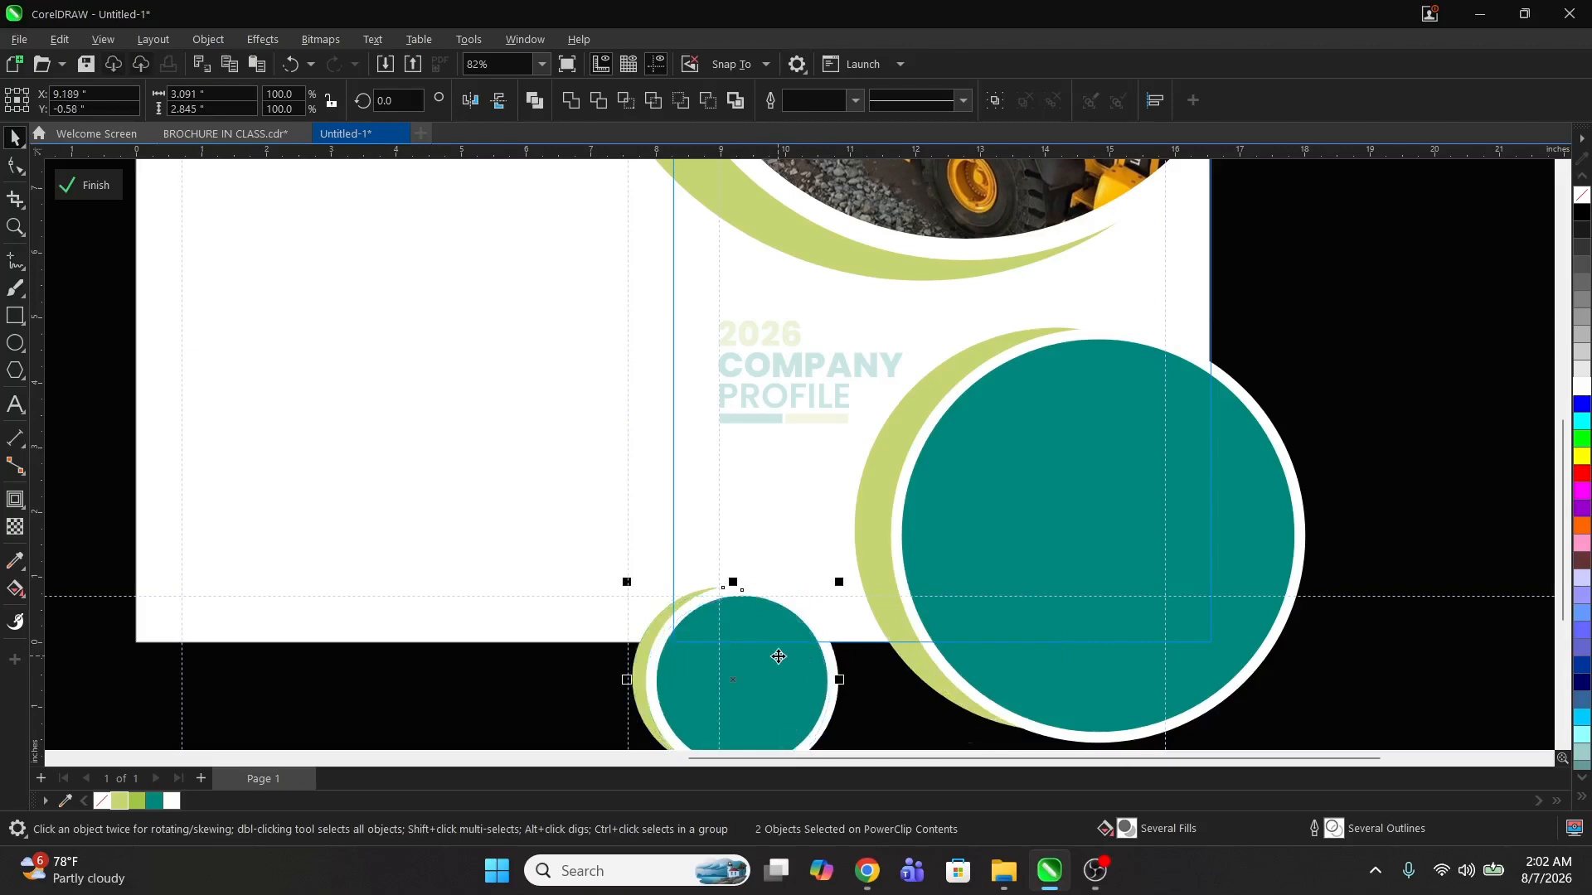
left_click(1364, 429, "ctrl")
key("z")
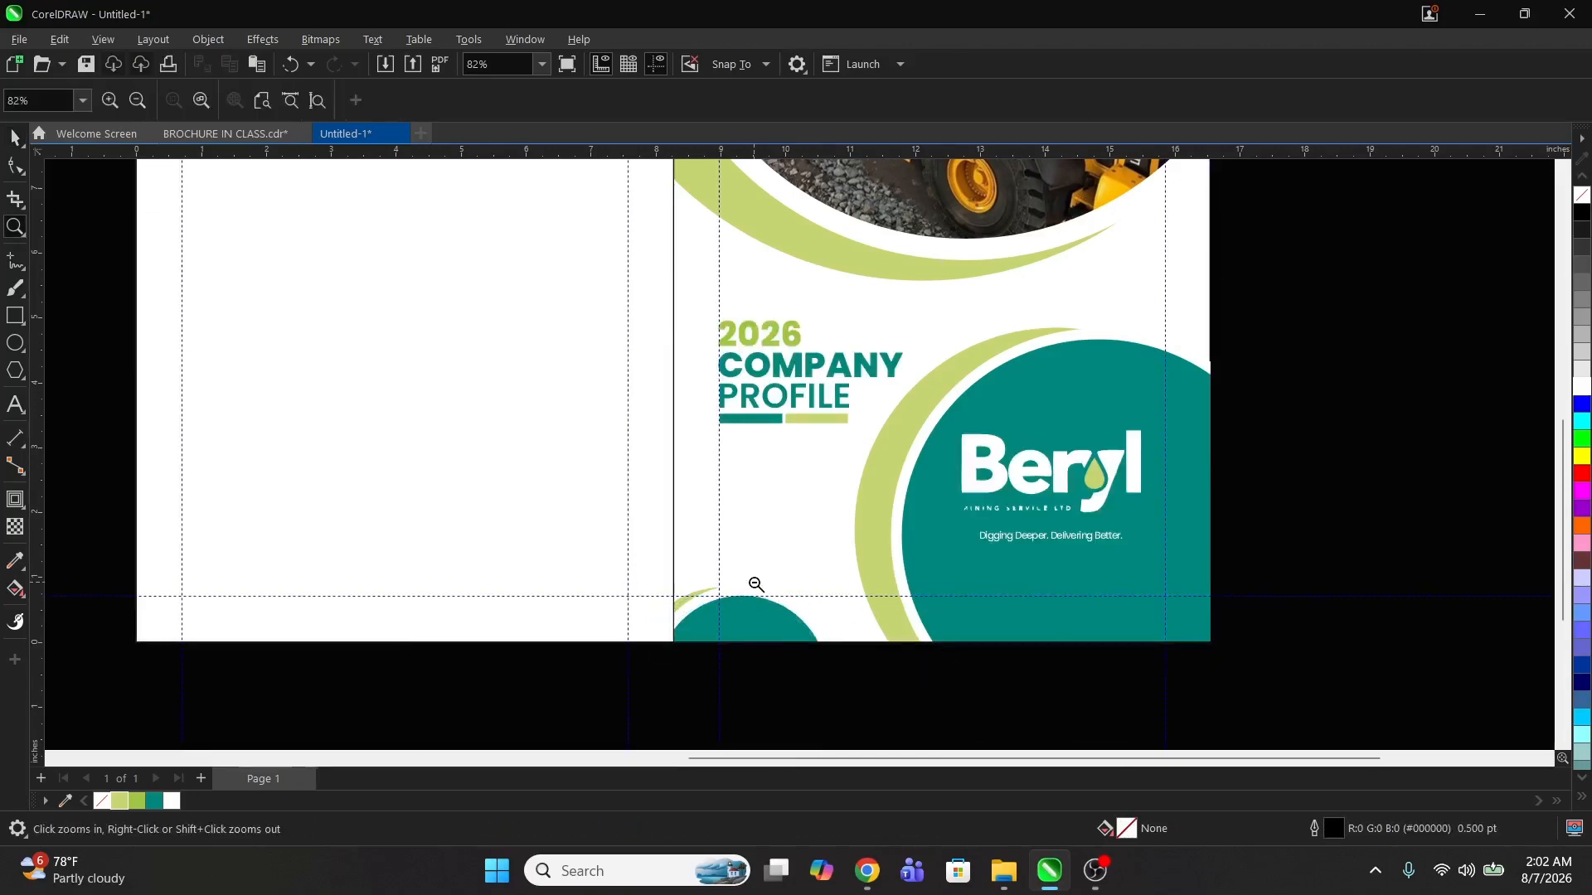
Step: Inside the PowerClip, shrink the large teal circle and its green arc slightly and move them down
right_click(759, 593)
left_click_drag(791, 369, 1113, 620)
key("space")
left_click(913, 437, "ctrl")
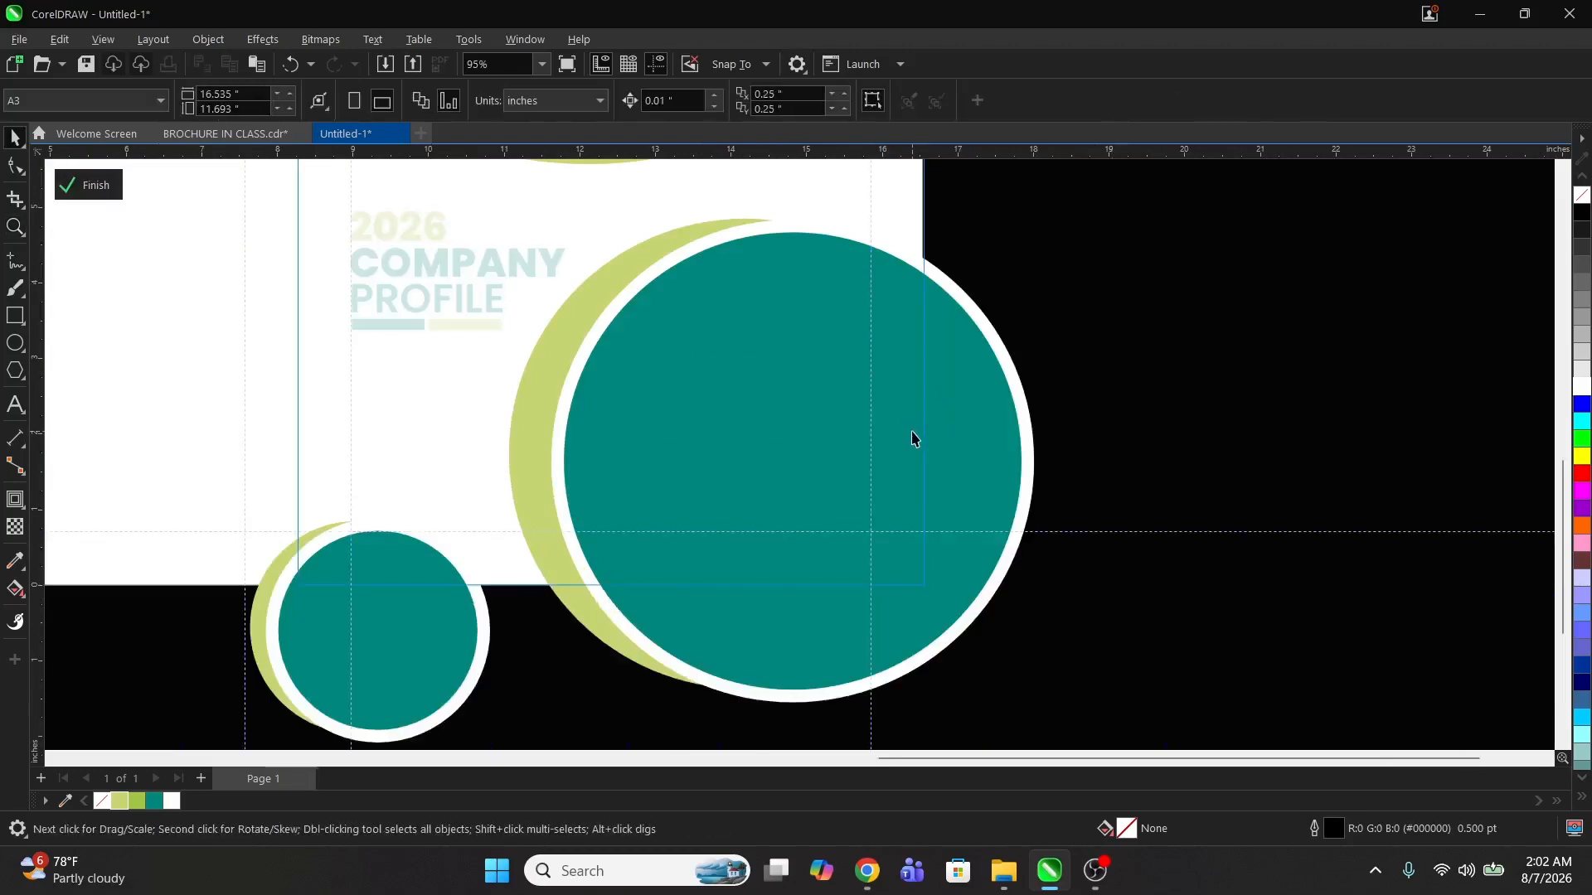
left_click(916, 419)
left_click(529, 442, "shift")
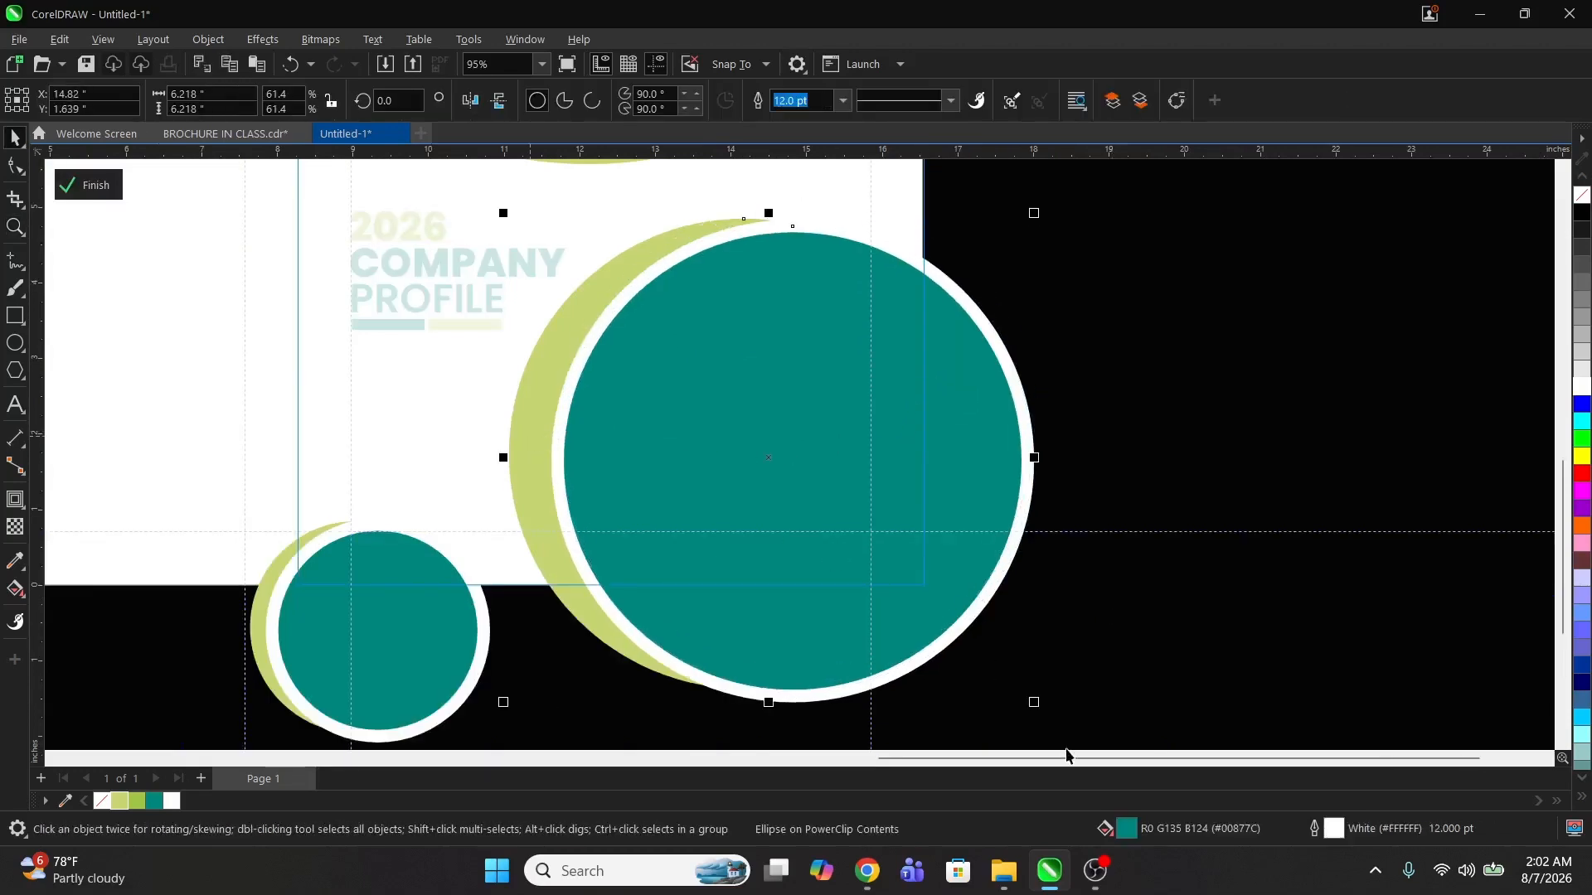
left_click_drag(1034, 702, 1010, 711)
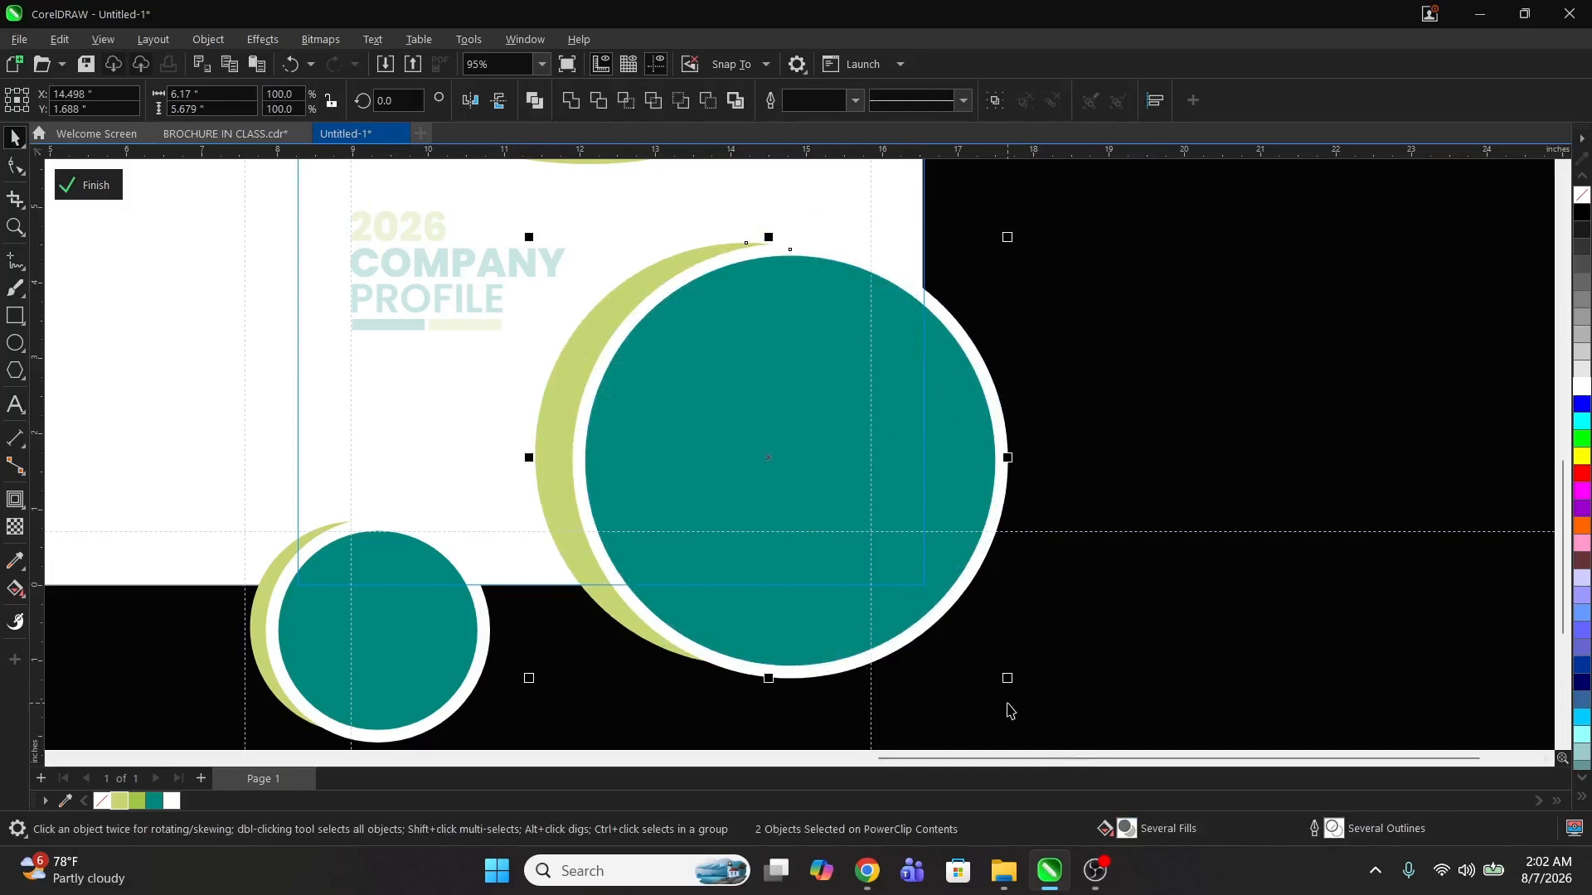
left_click_drag(864, 459, 872, 456)
left_click_drag(863, 396, 863, 419)
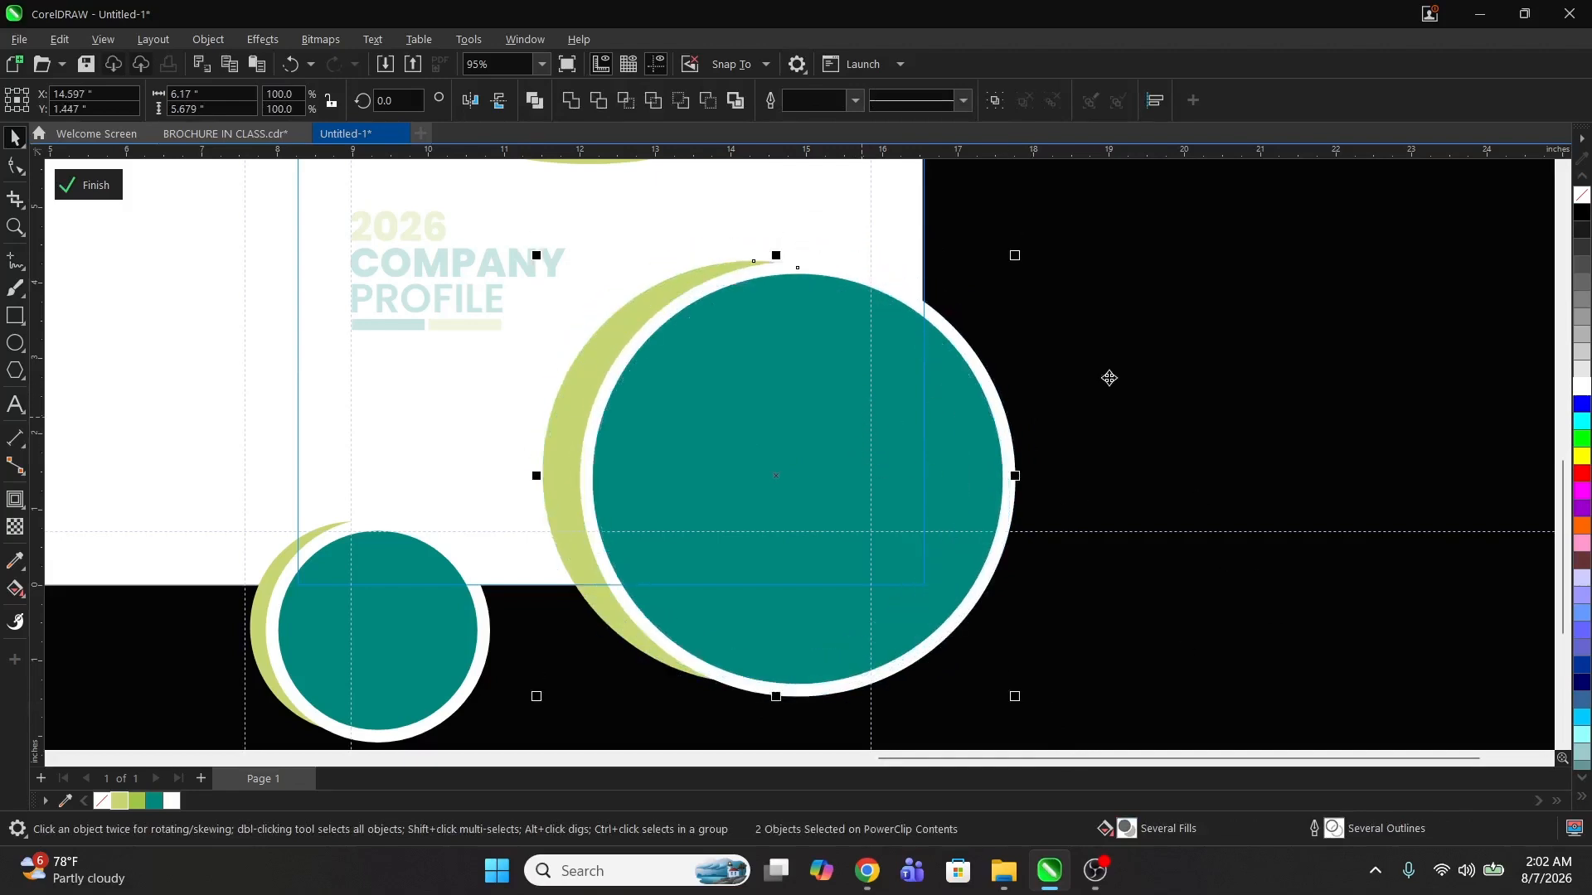
left_click(1111, 378, "ctrl")
Step: Move the large teal circle up within the PowerClip and shift the Beryl logo group down onto it
left_click(777, 400)
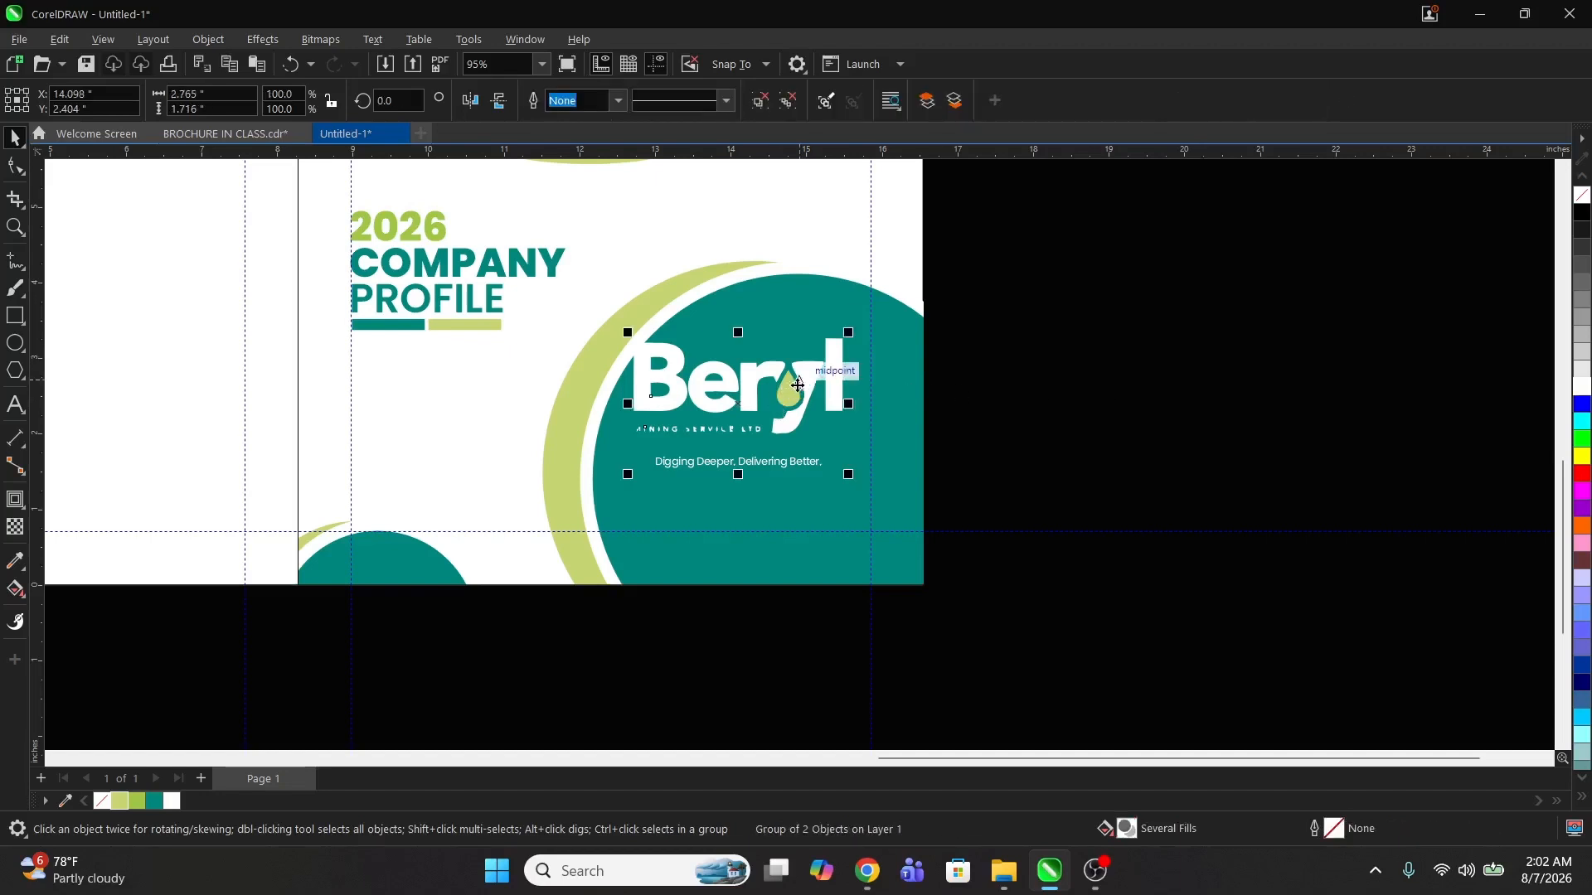
left_click(879, 348, "ctrl")
left_click(880, 349)
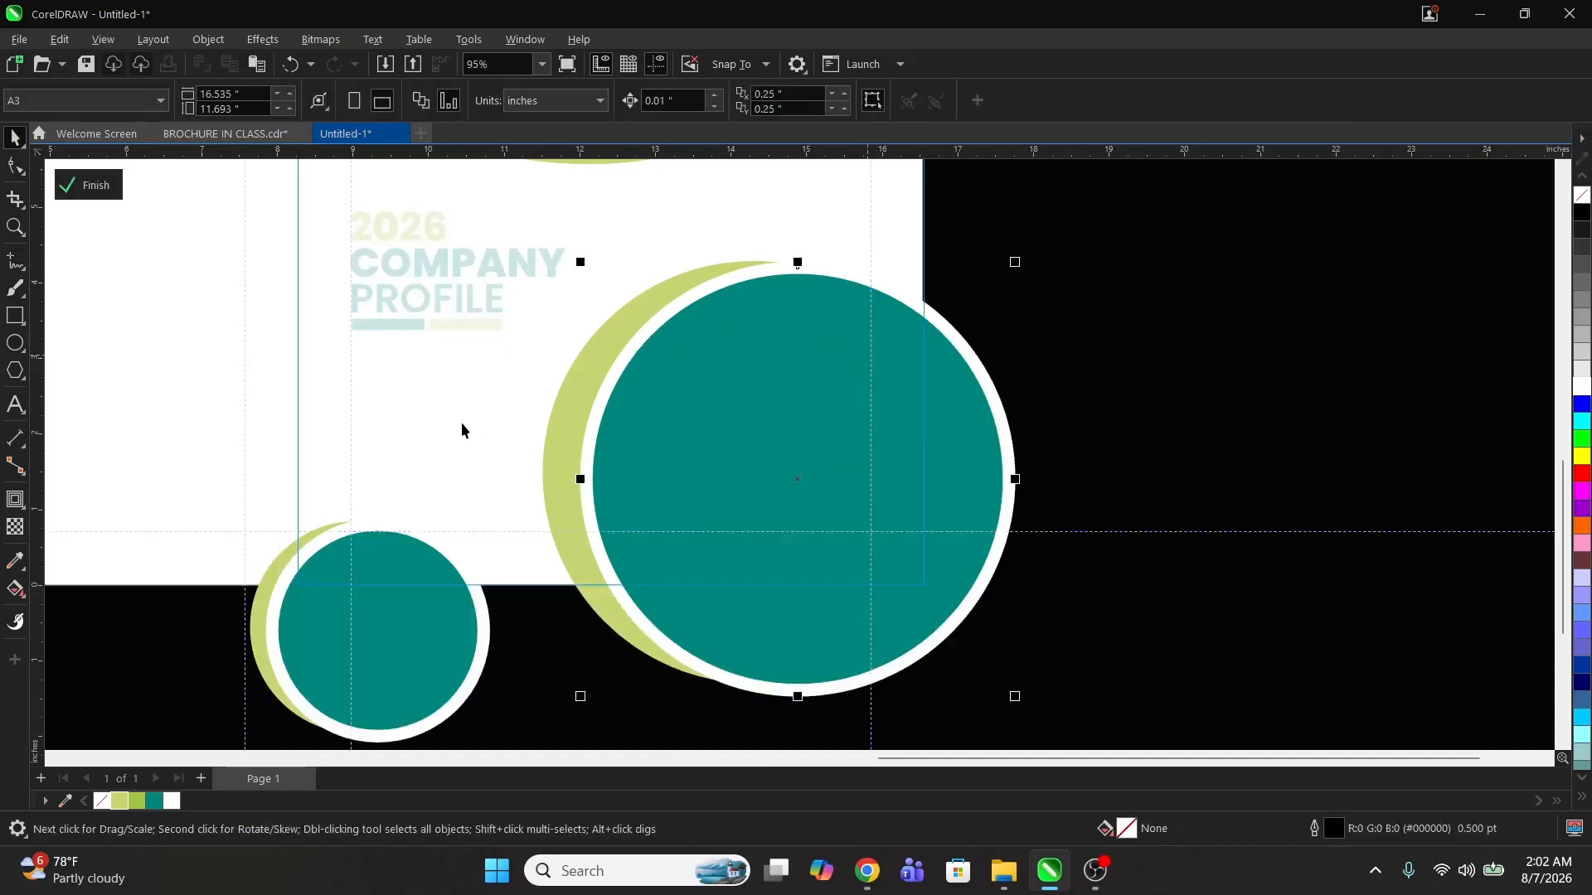
left_click(572, 409, "shift")
left_click_drag(708, 437, 811, 406)
left_click(1268, 392, "ctrl")
left_click(782, 383)
key("z")
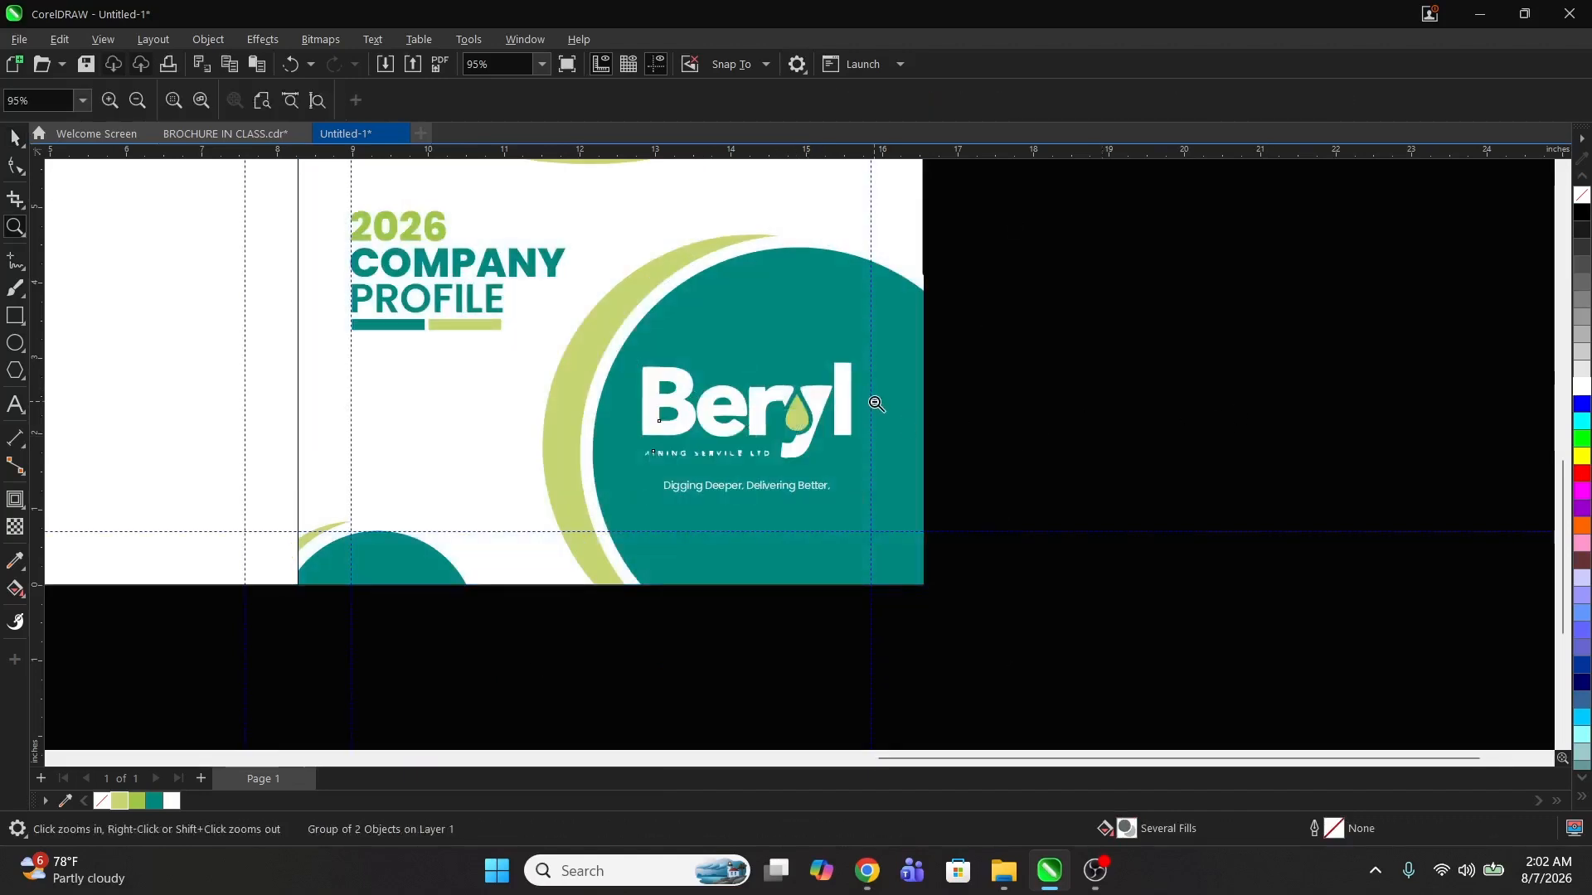
Step: Compare the whole spread with the reference brochure file's cover
right_click(878, 404)
right_click(780, 397)
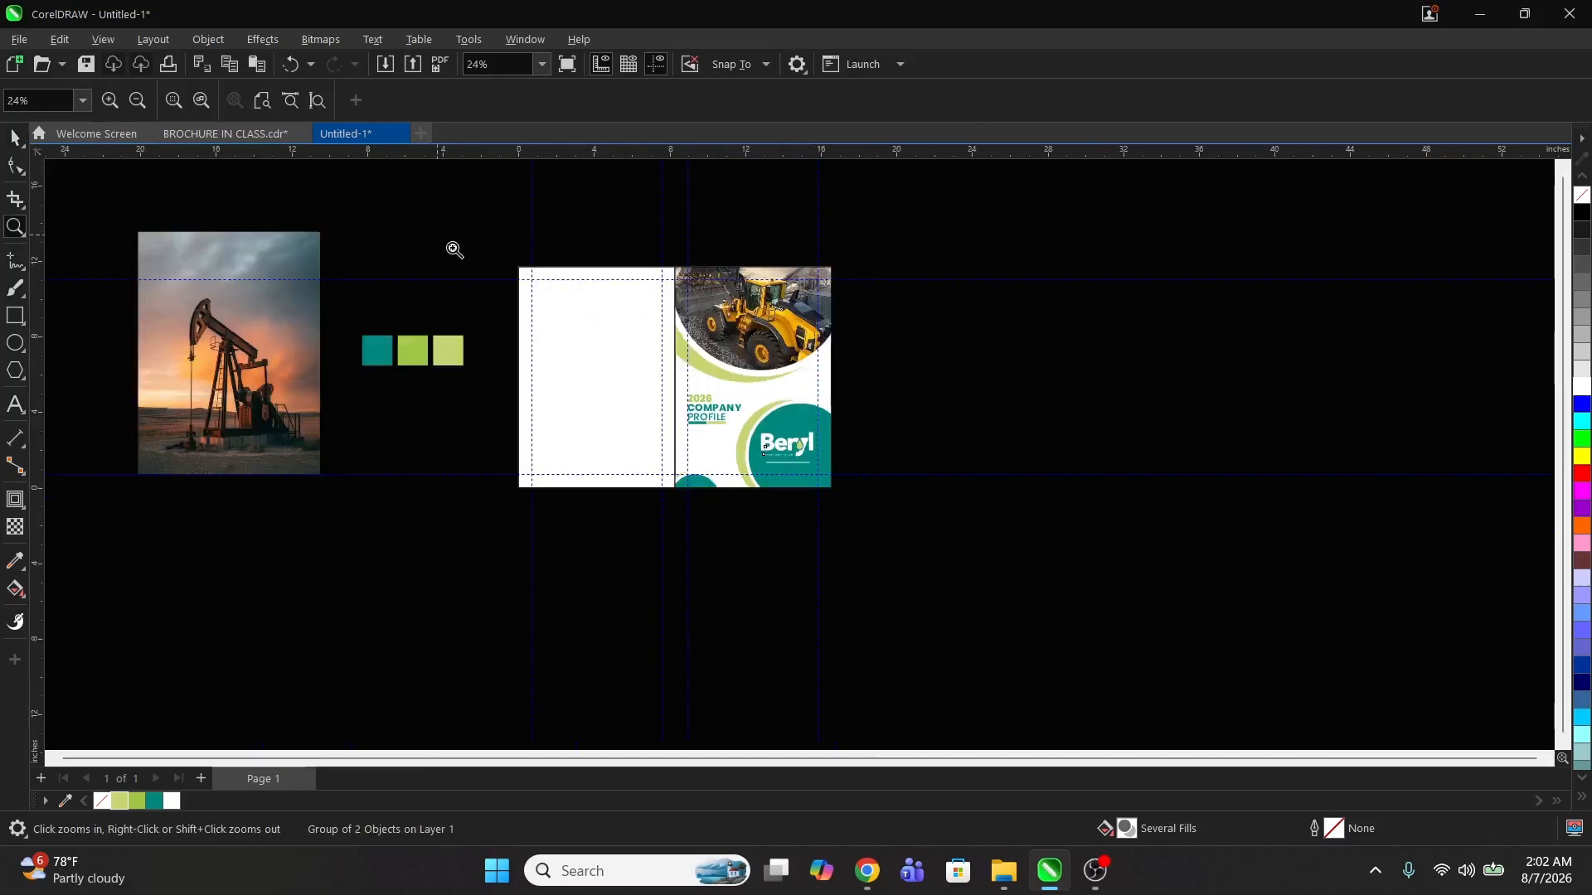
left_click_drag(437, 238, 928, 484)
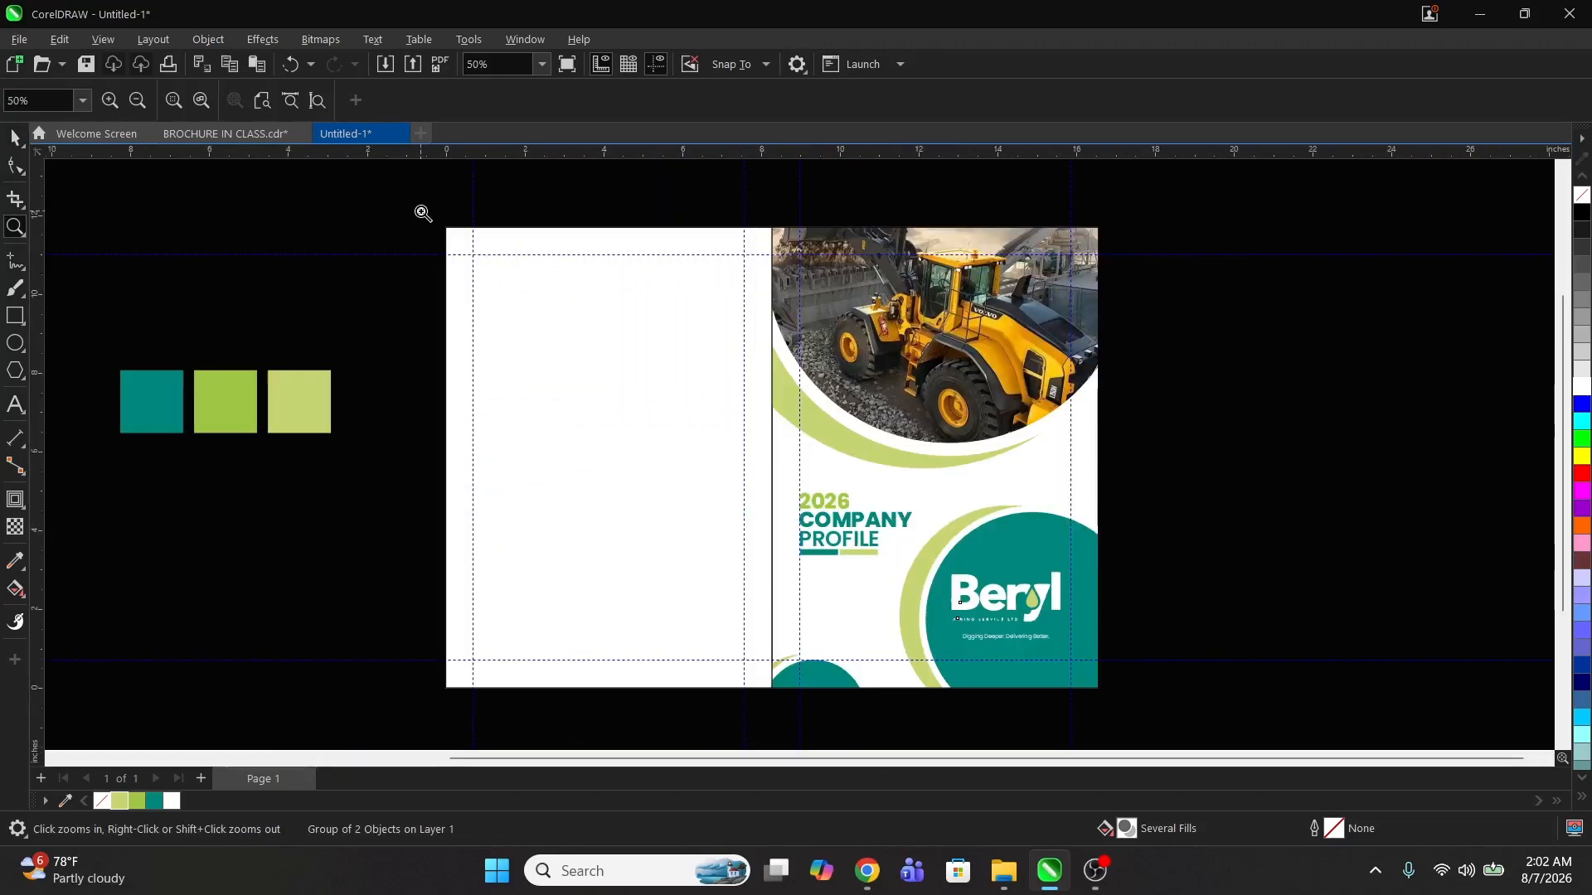
left_click_drag(423, 213, 1115, 707)
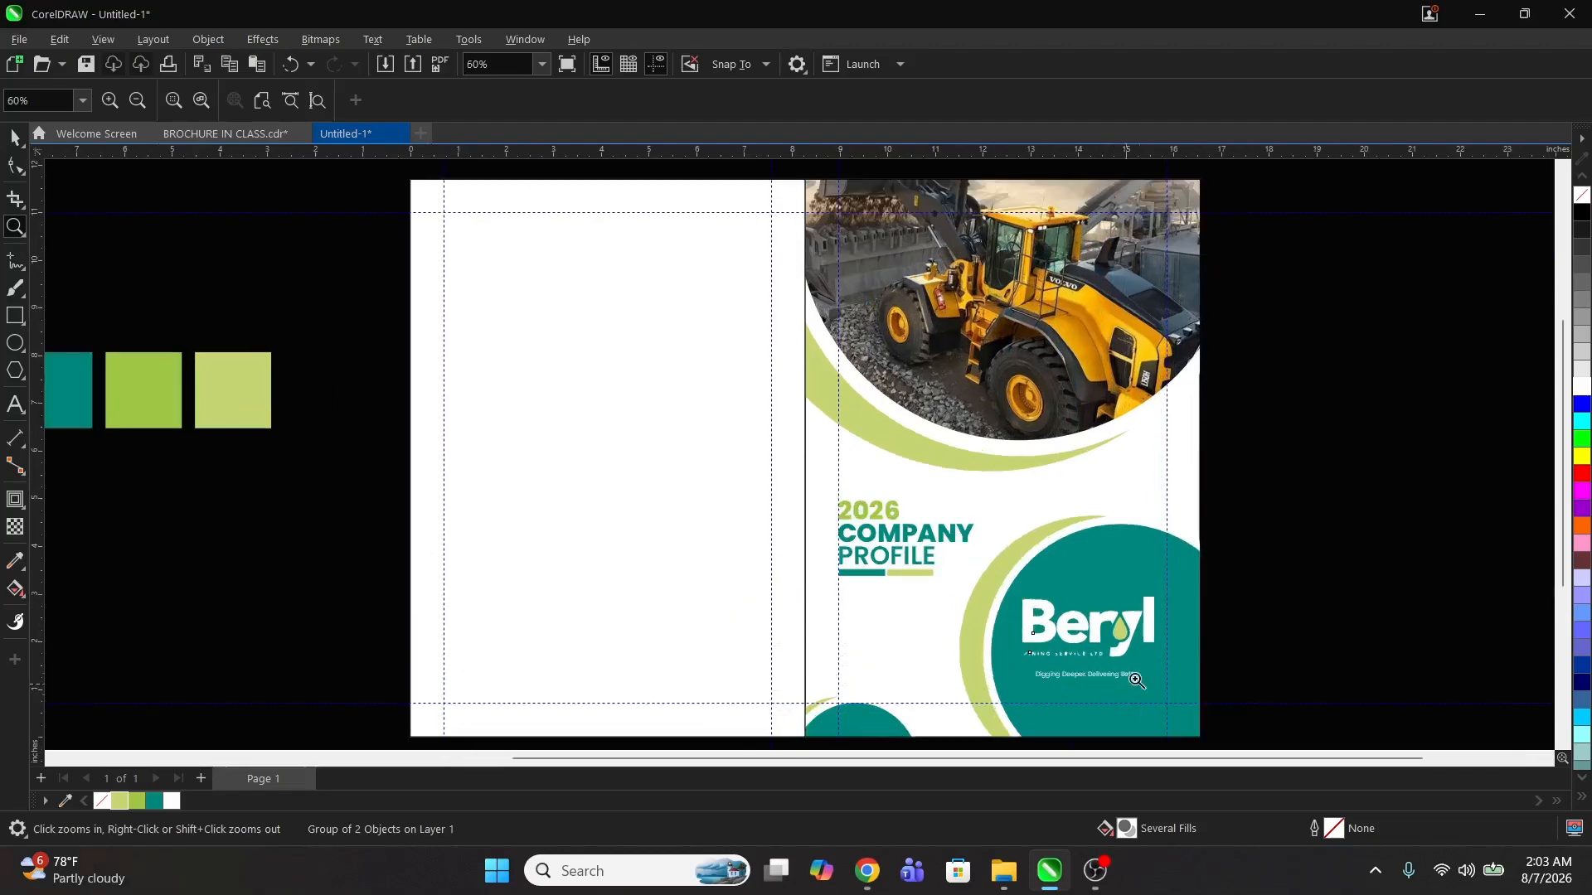
key("space")
left_click(1241, 394)
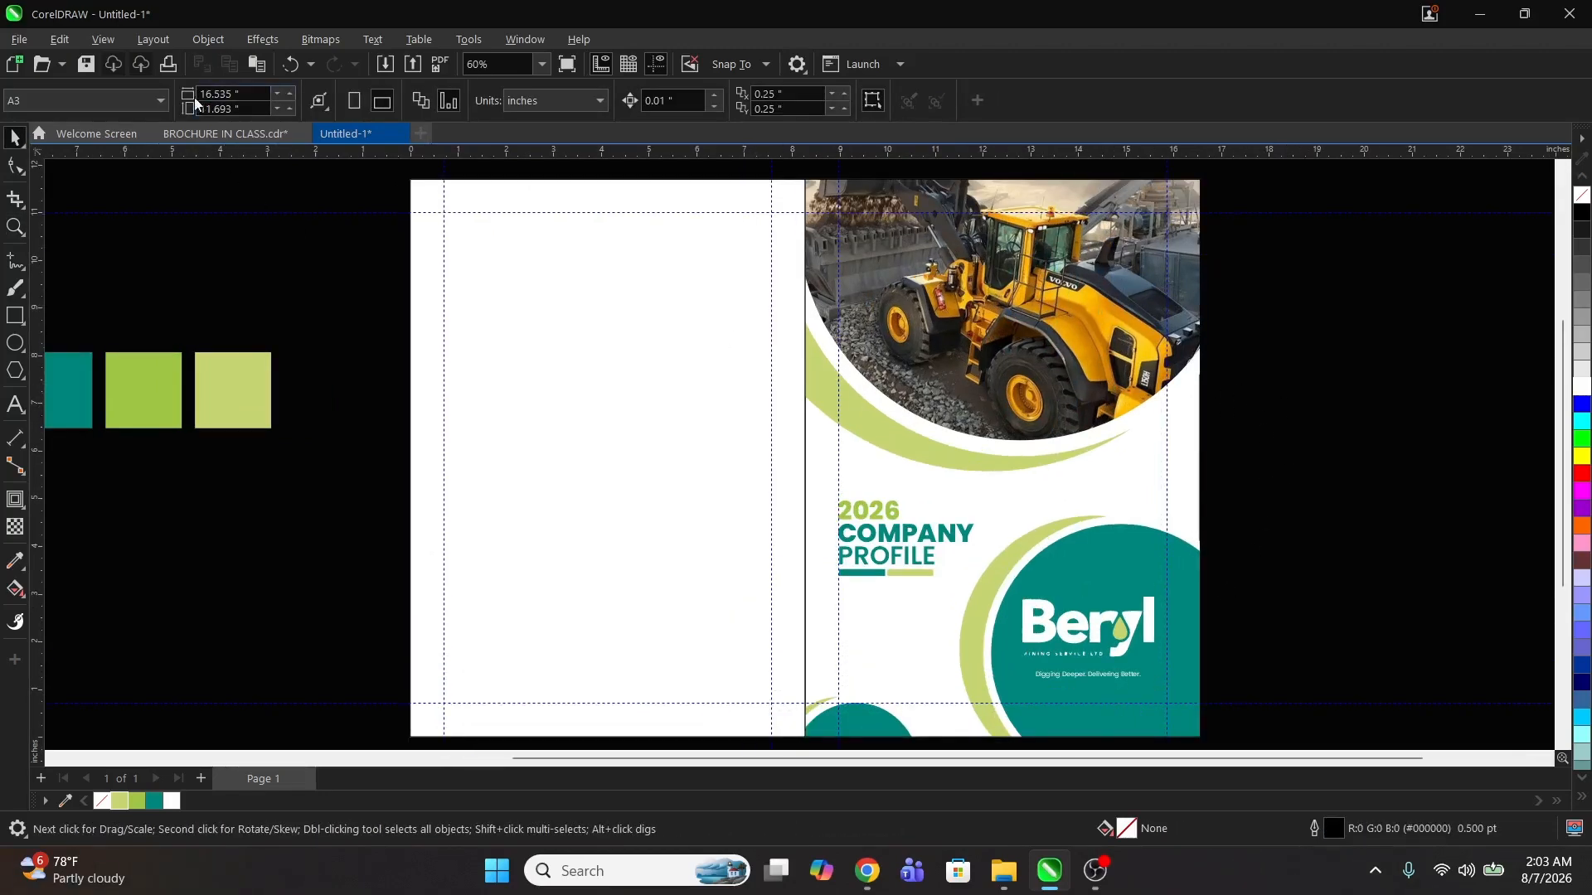
left_click(214, 134)
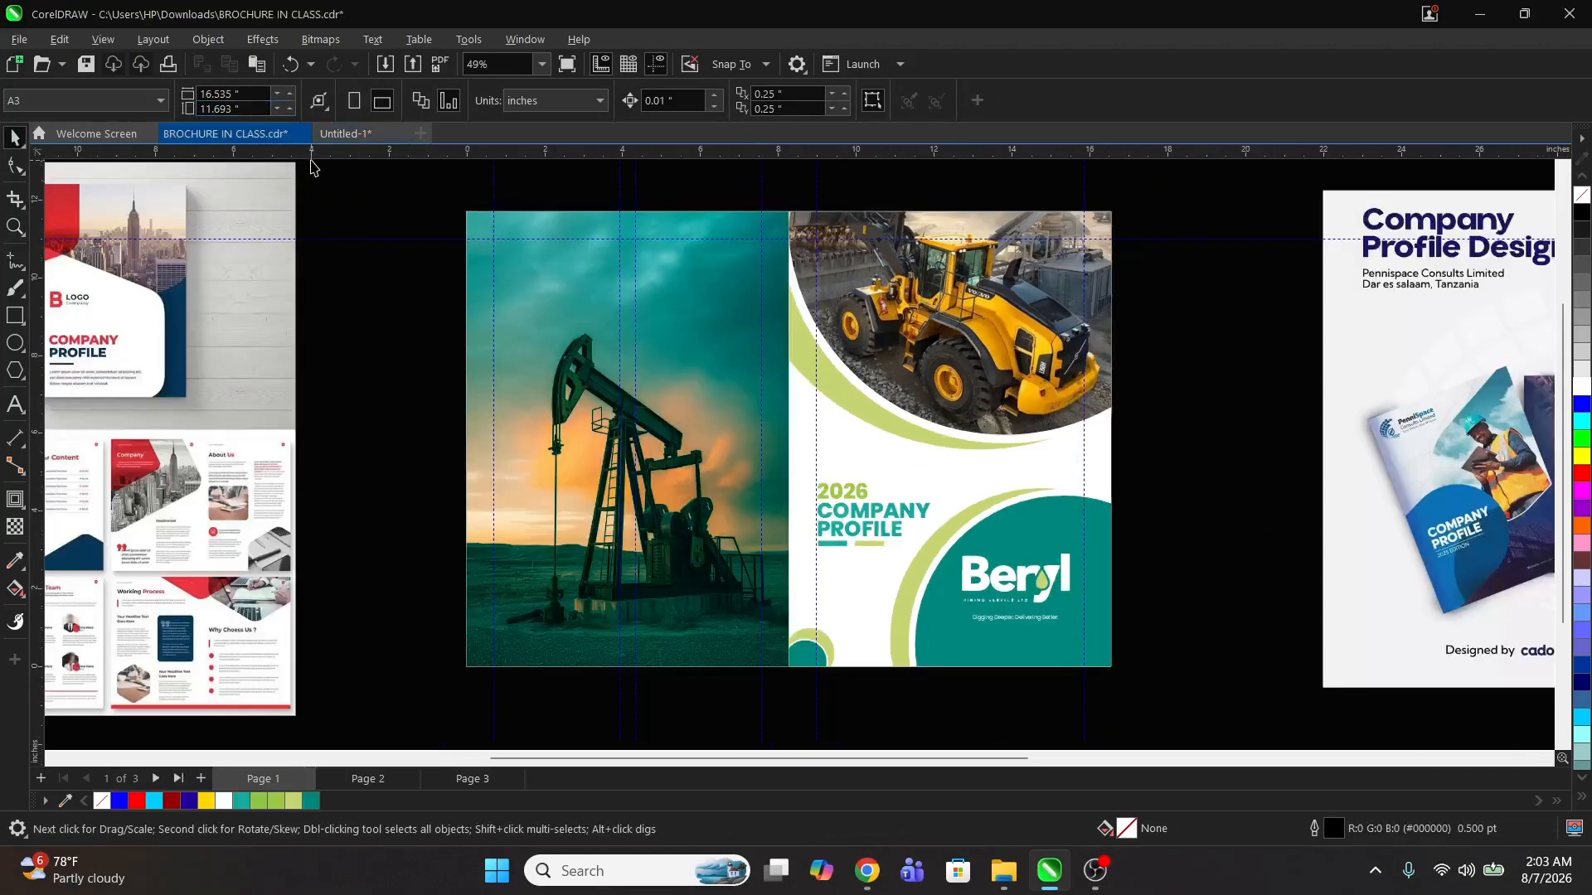
left_click(344, 134)
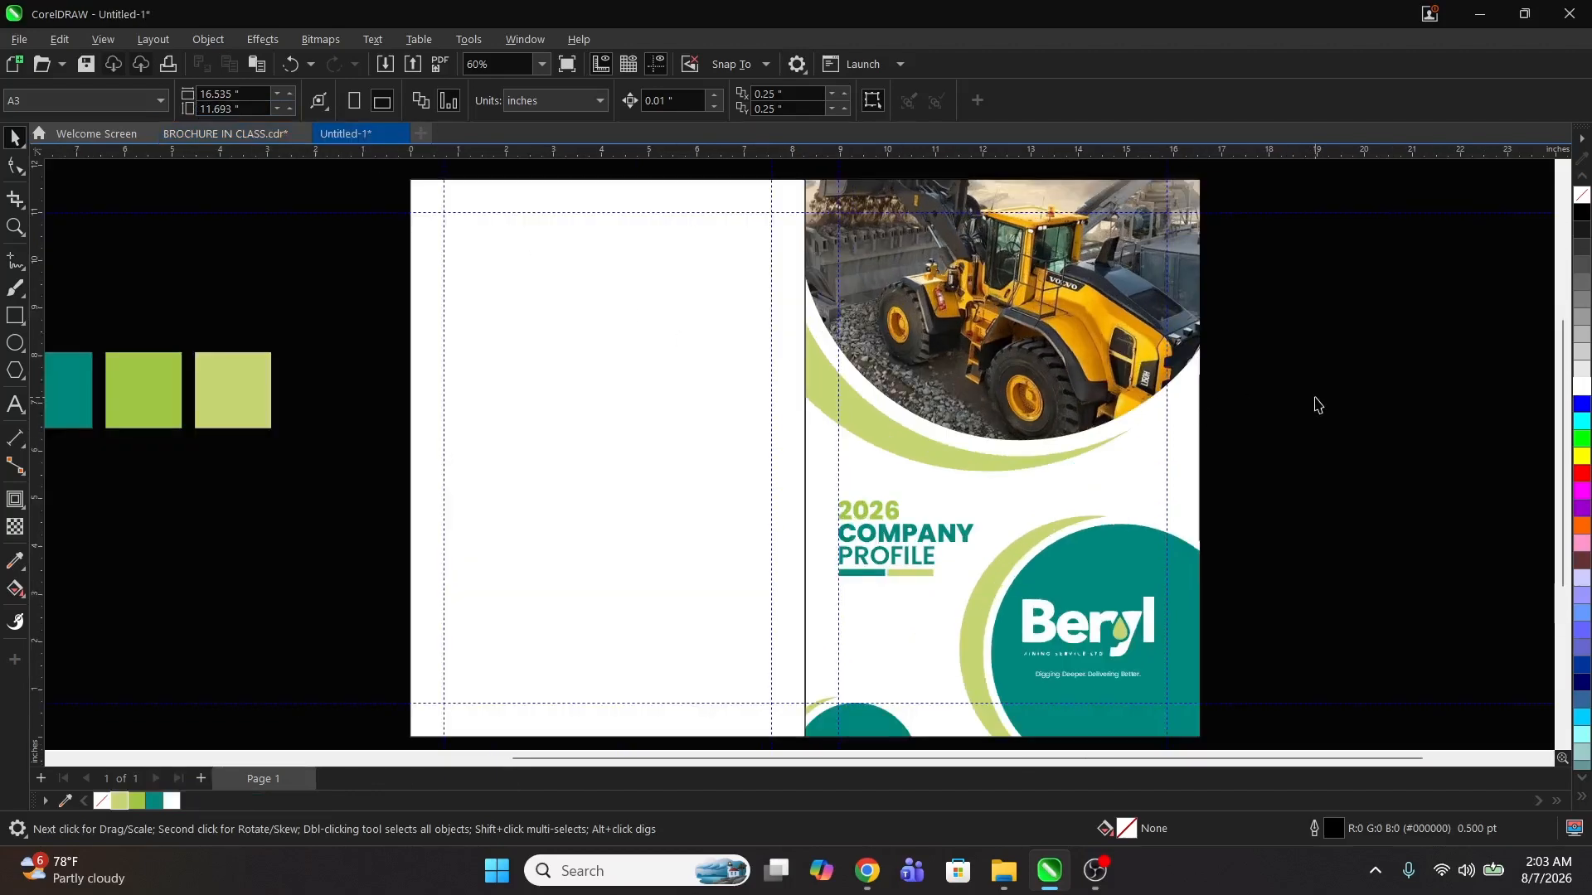
Step: Fill the left panel's background rectangle teal and remove its outline
left_click(1053, 334)
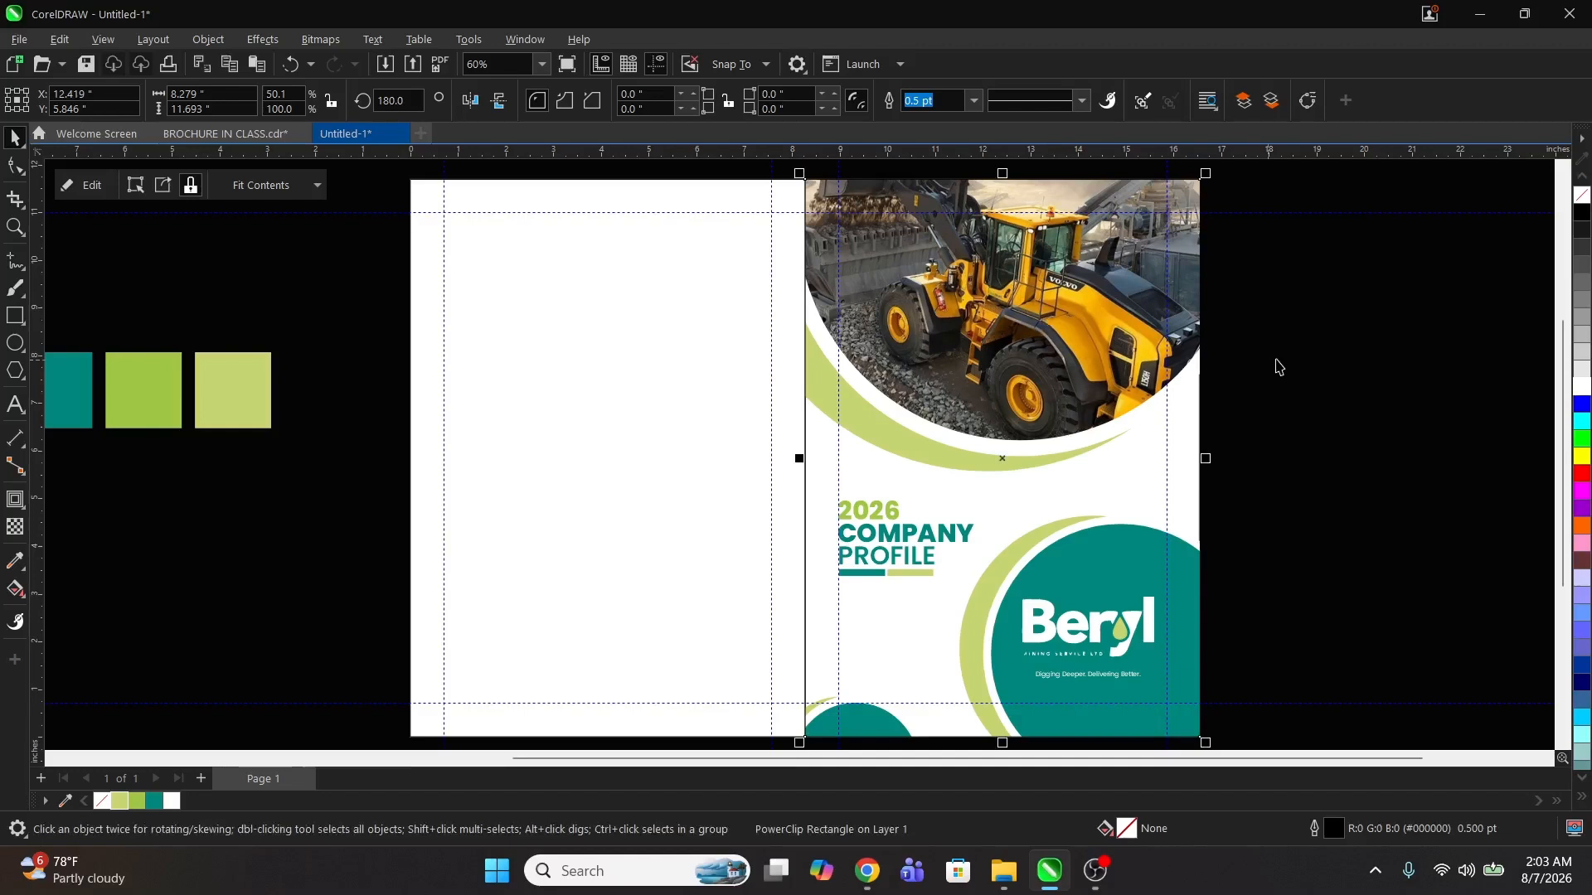
left_click(1320, 355)
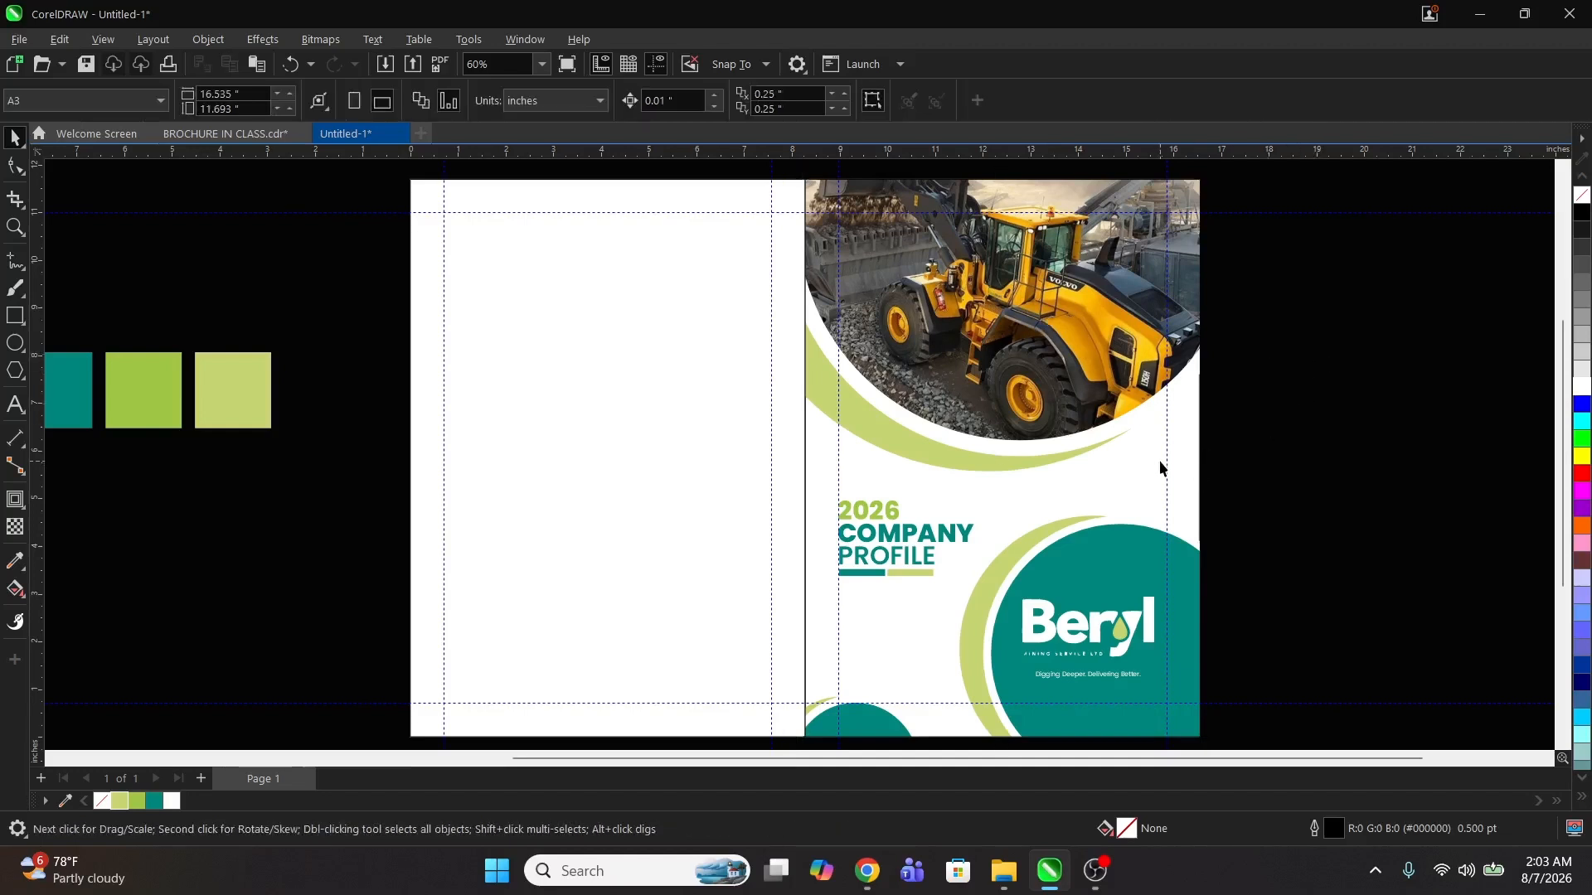
left_click(1025, 429)
key("z")
scroll(728, 408, "down", 1)
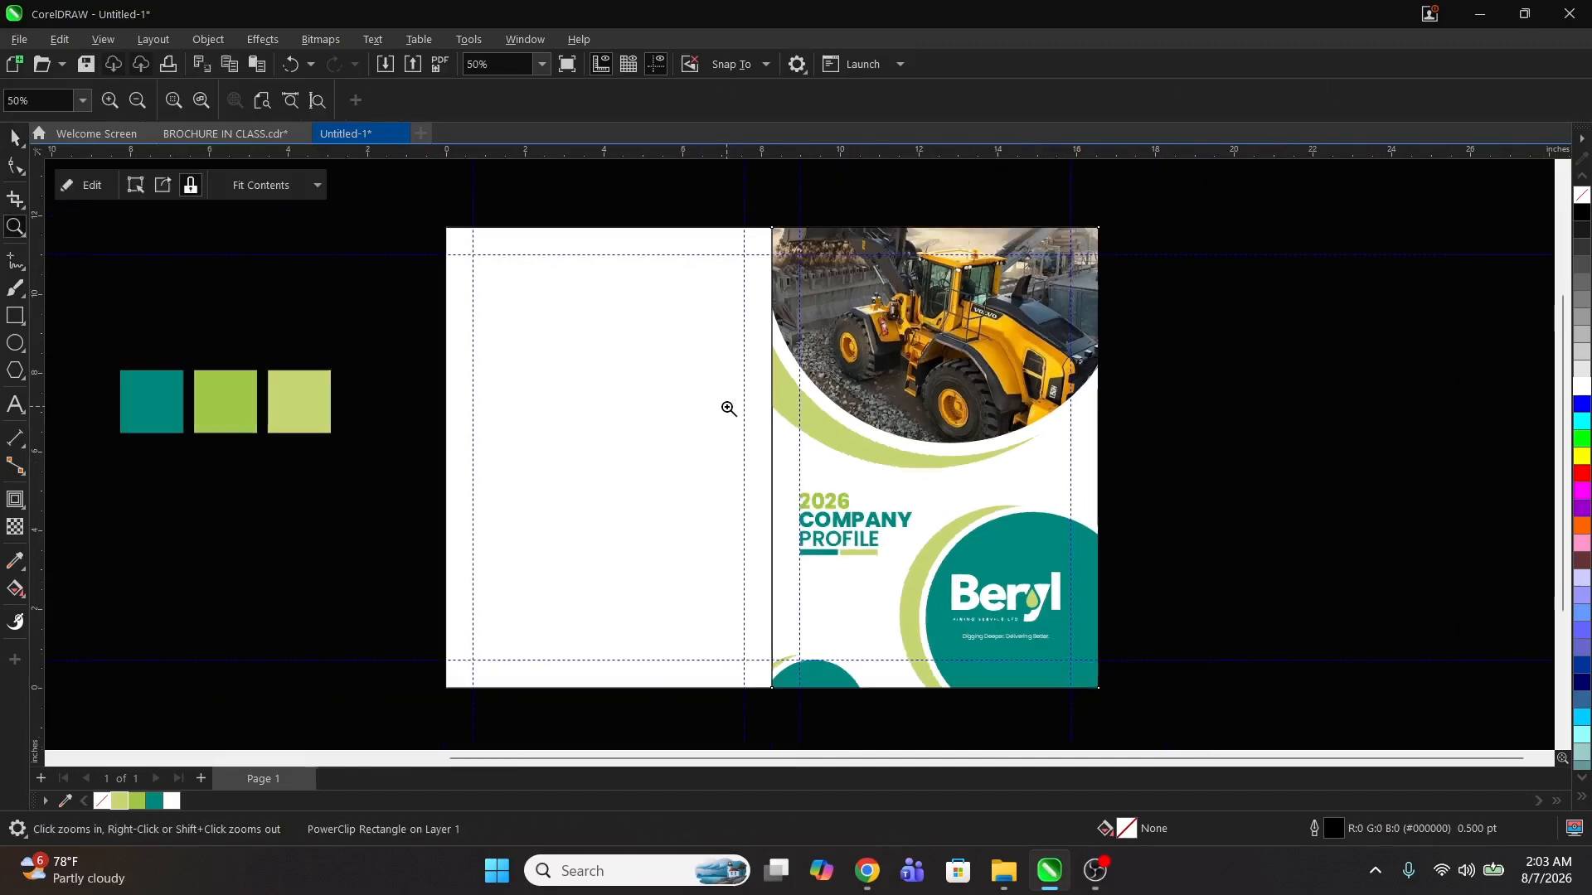
scroll(654, 408, "down", 4)
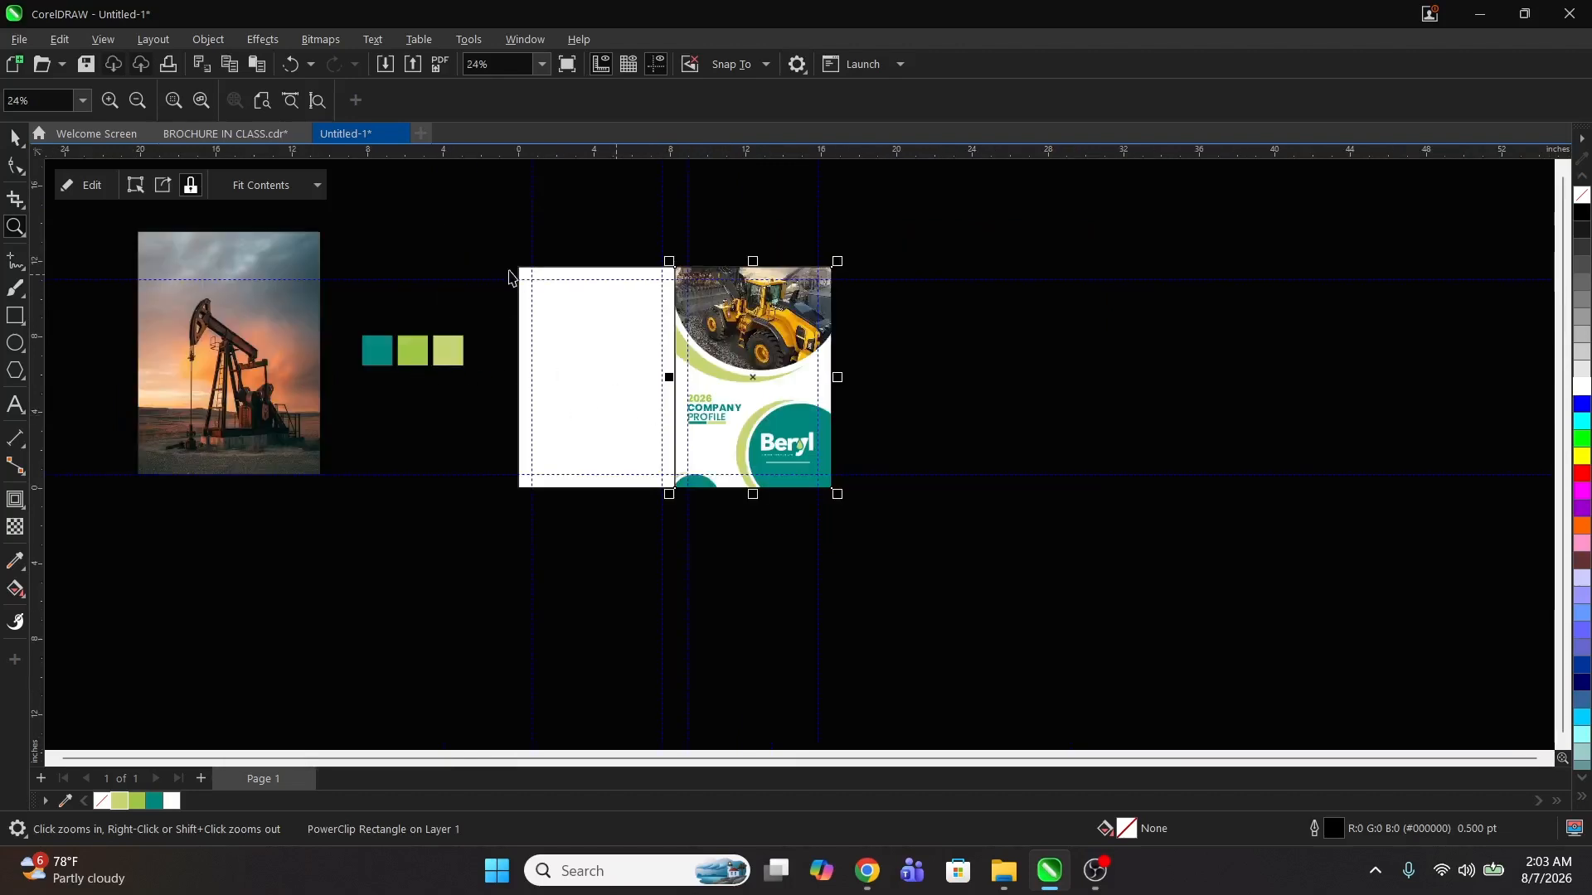
left_click_drag(328, 214, 918, 495)
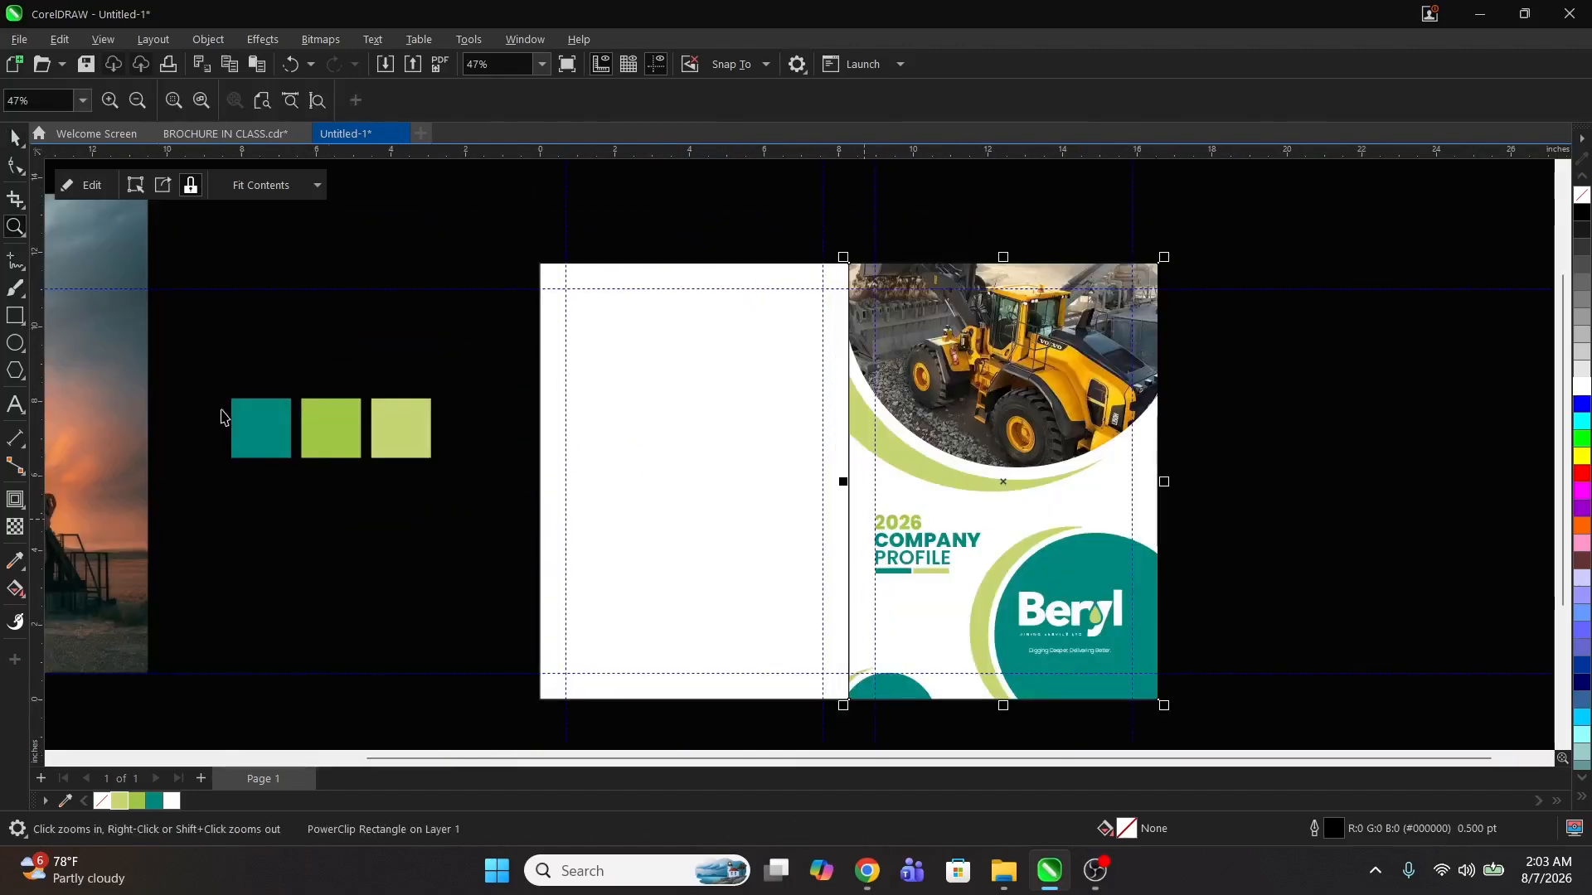
key("space")
left_click(264, 437)
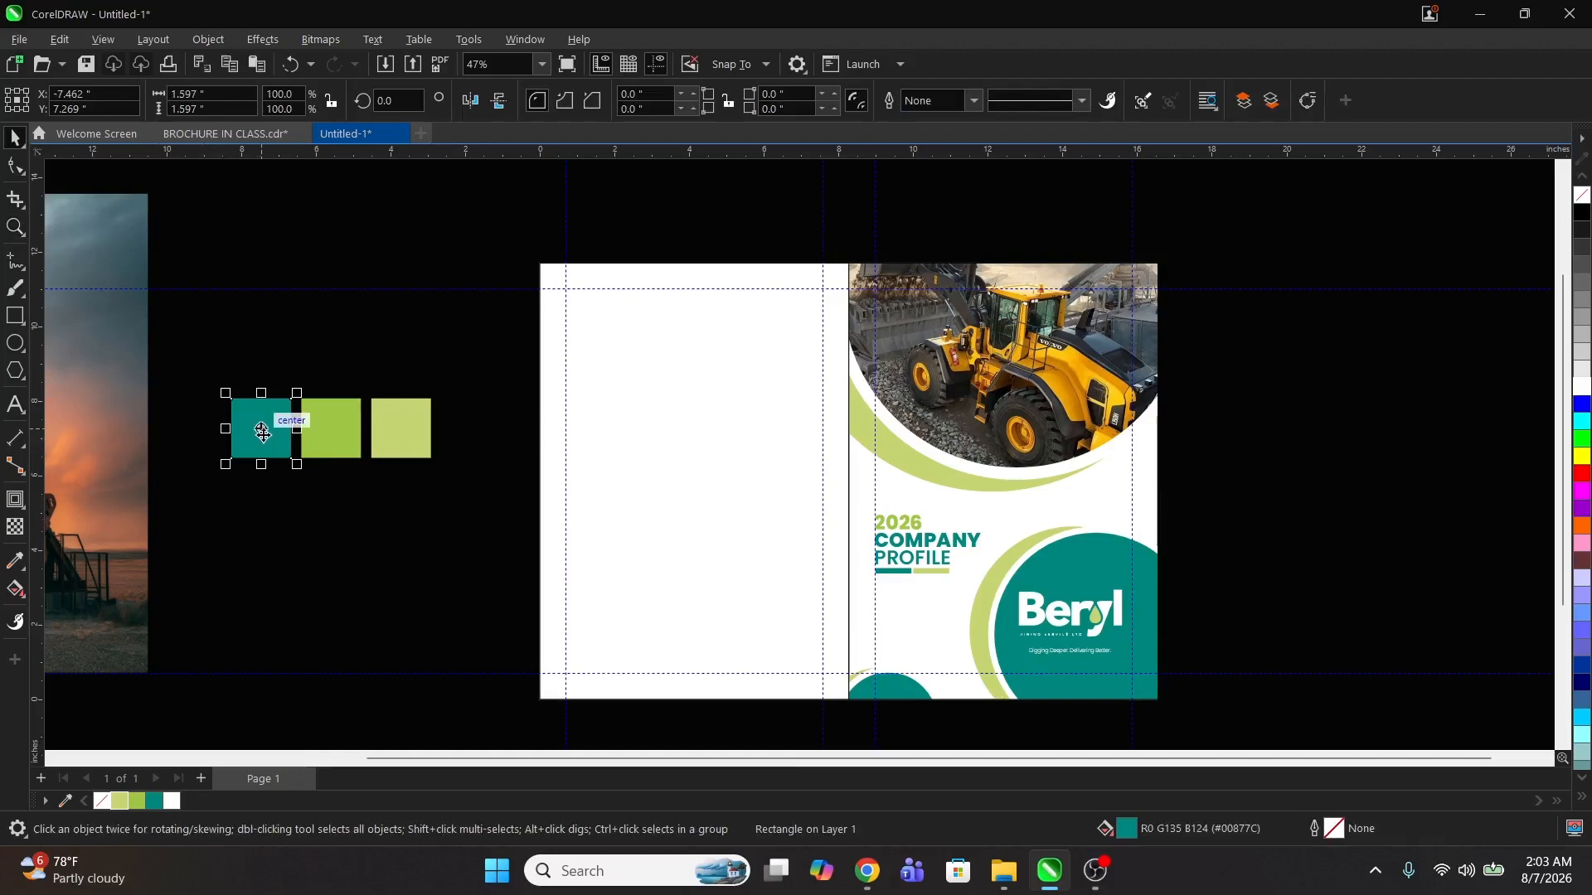
left_click(569, 643)
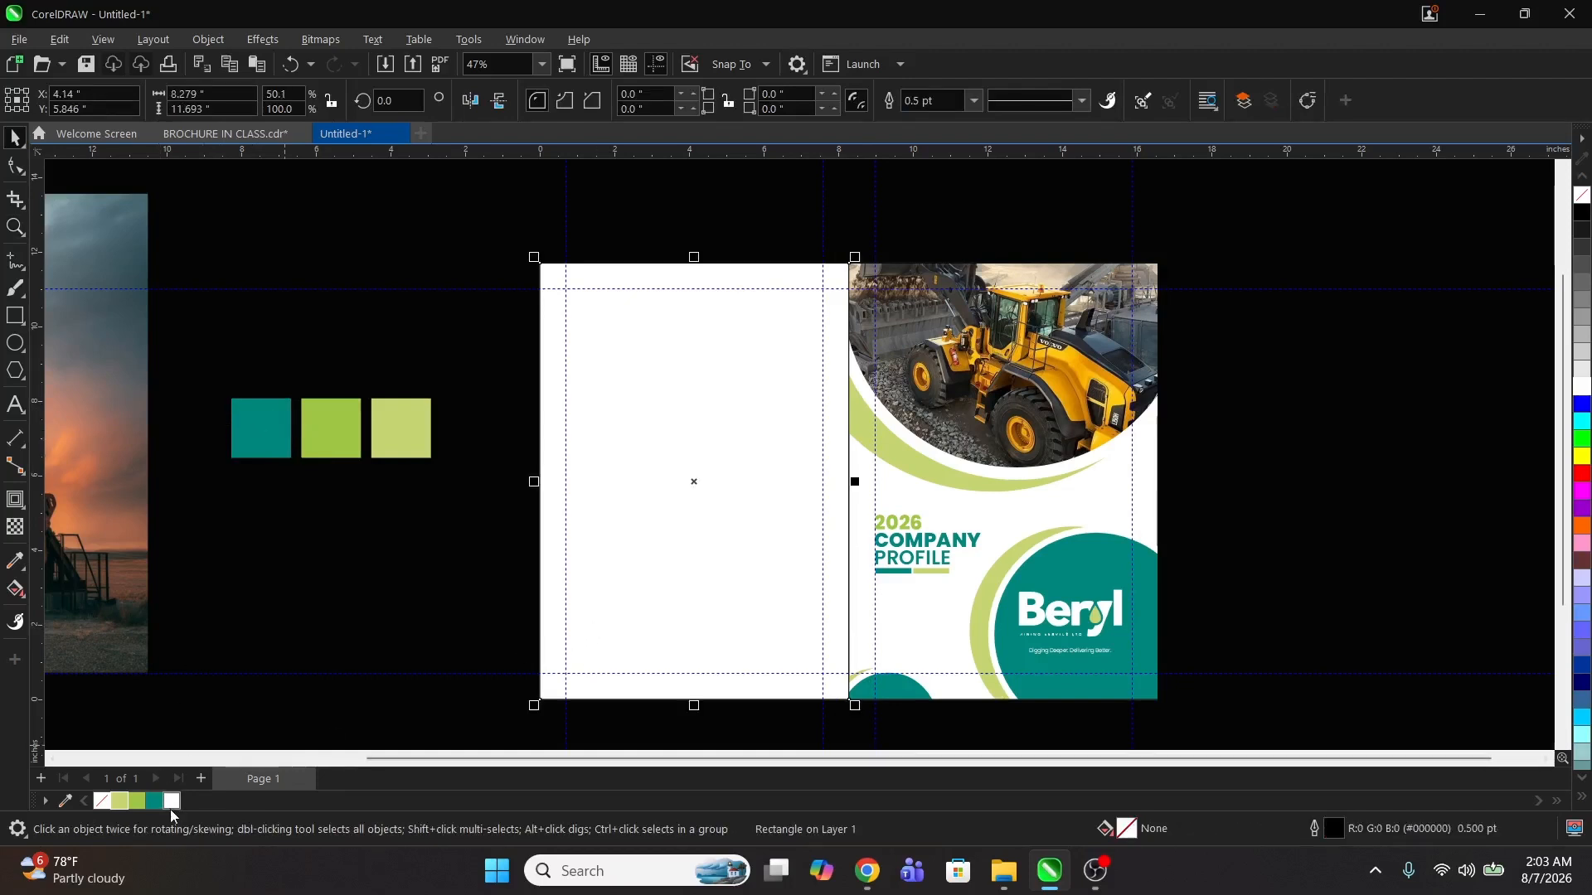
left_click(154, 801)
right_click(102, 801)
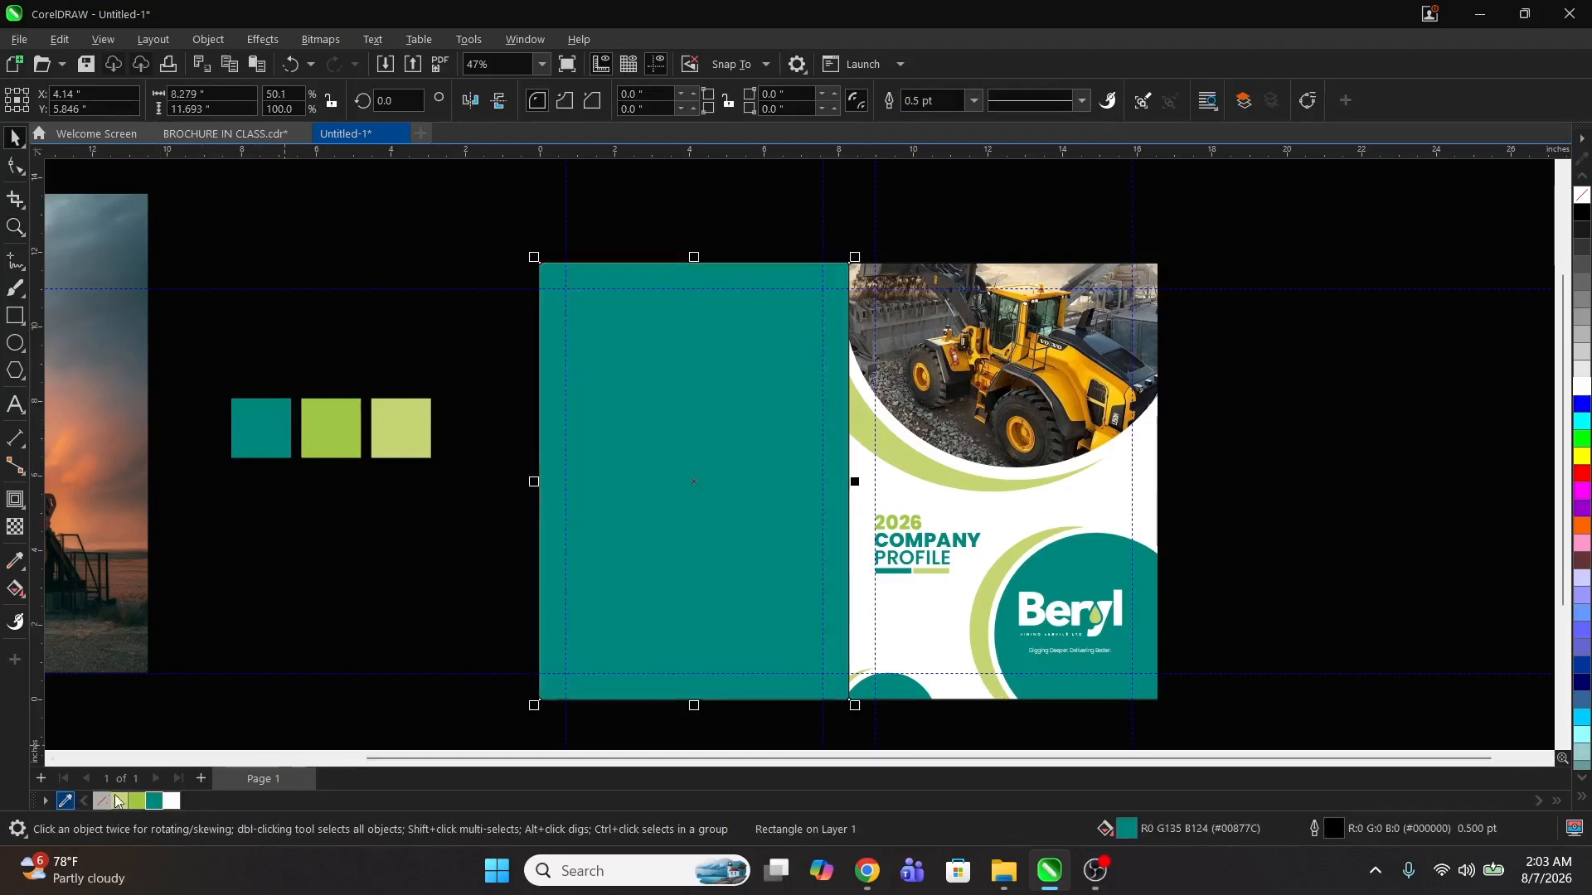
Step: Centre the oil pump photo over the left panel rectangle
left_click(351, 622)
left_click(98, 388)
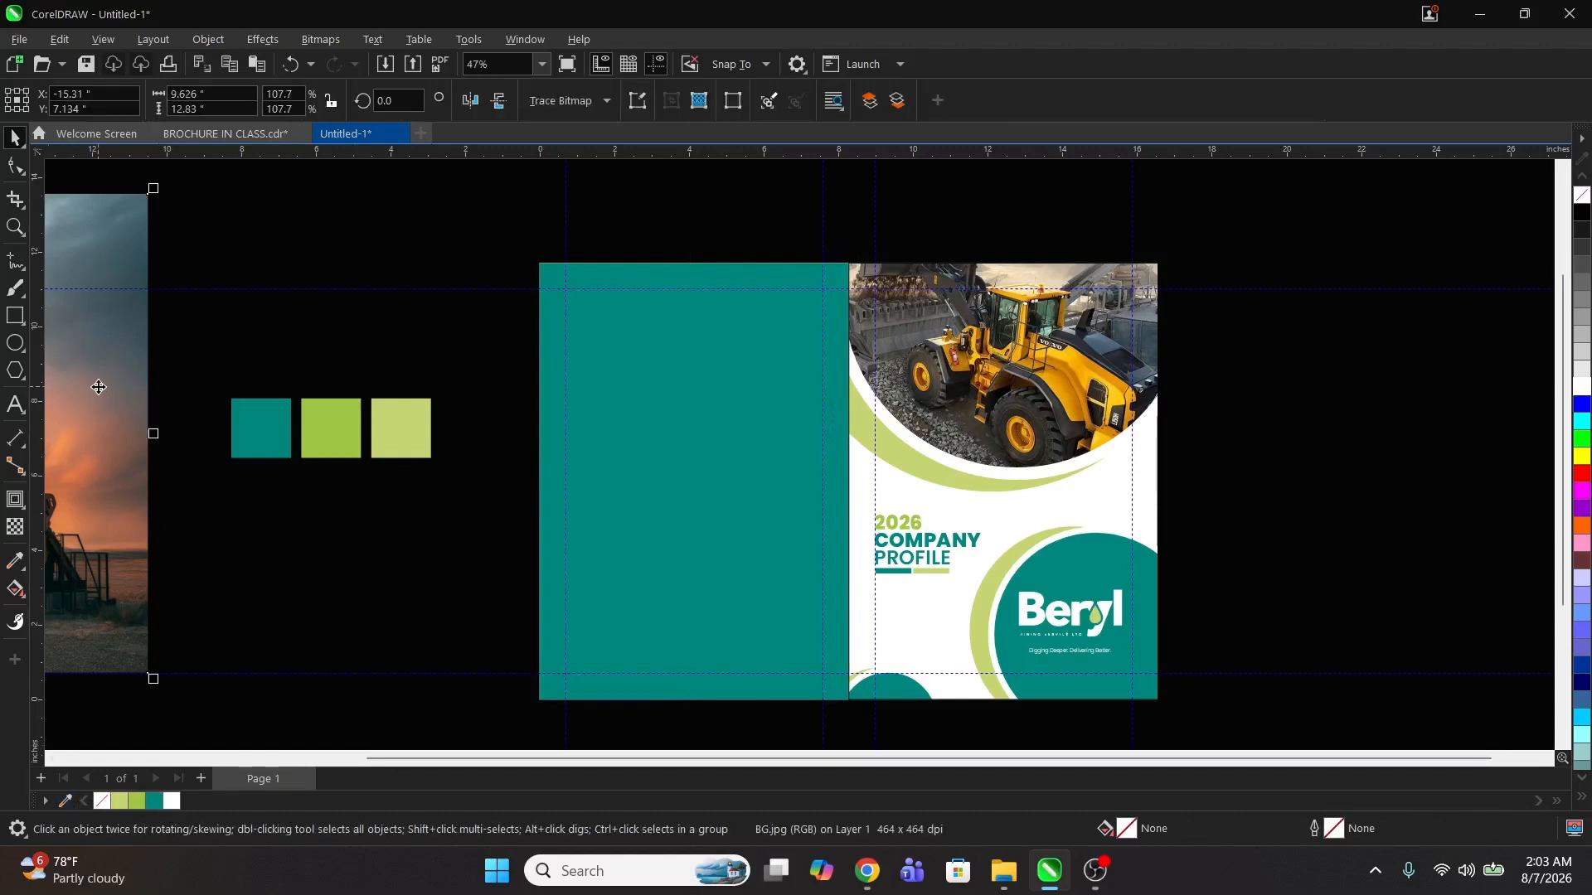
left_click(629, 380, "shift")
key("c")
key("e")
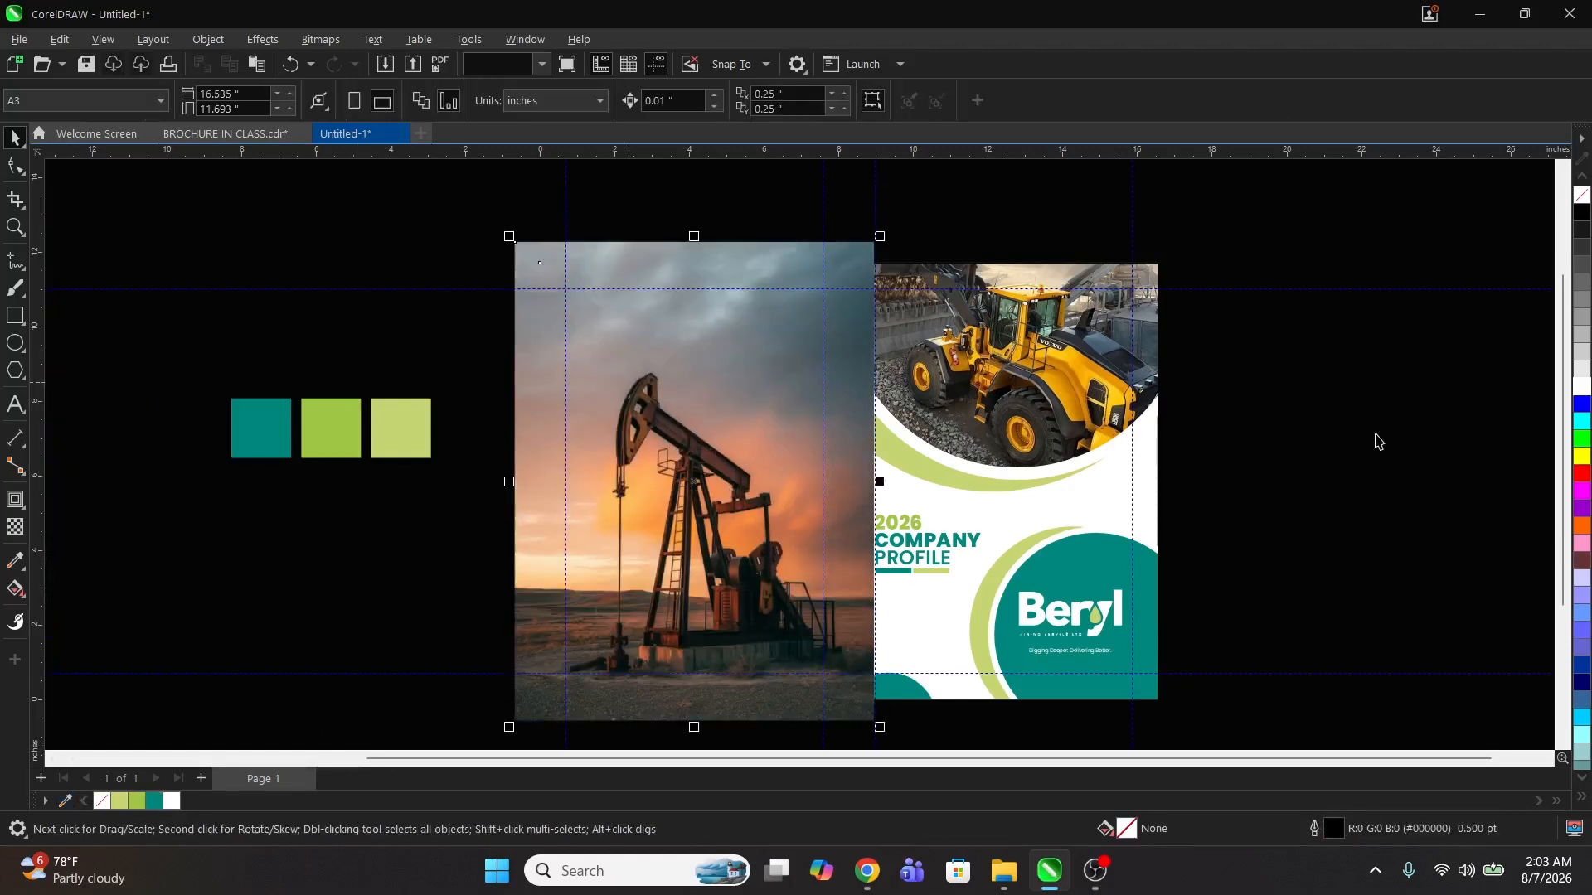
left_click(1379, 440)
left_click(690, 450)
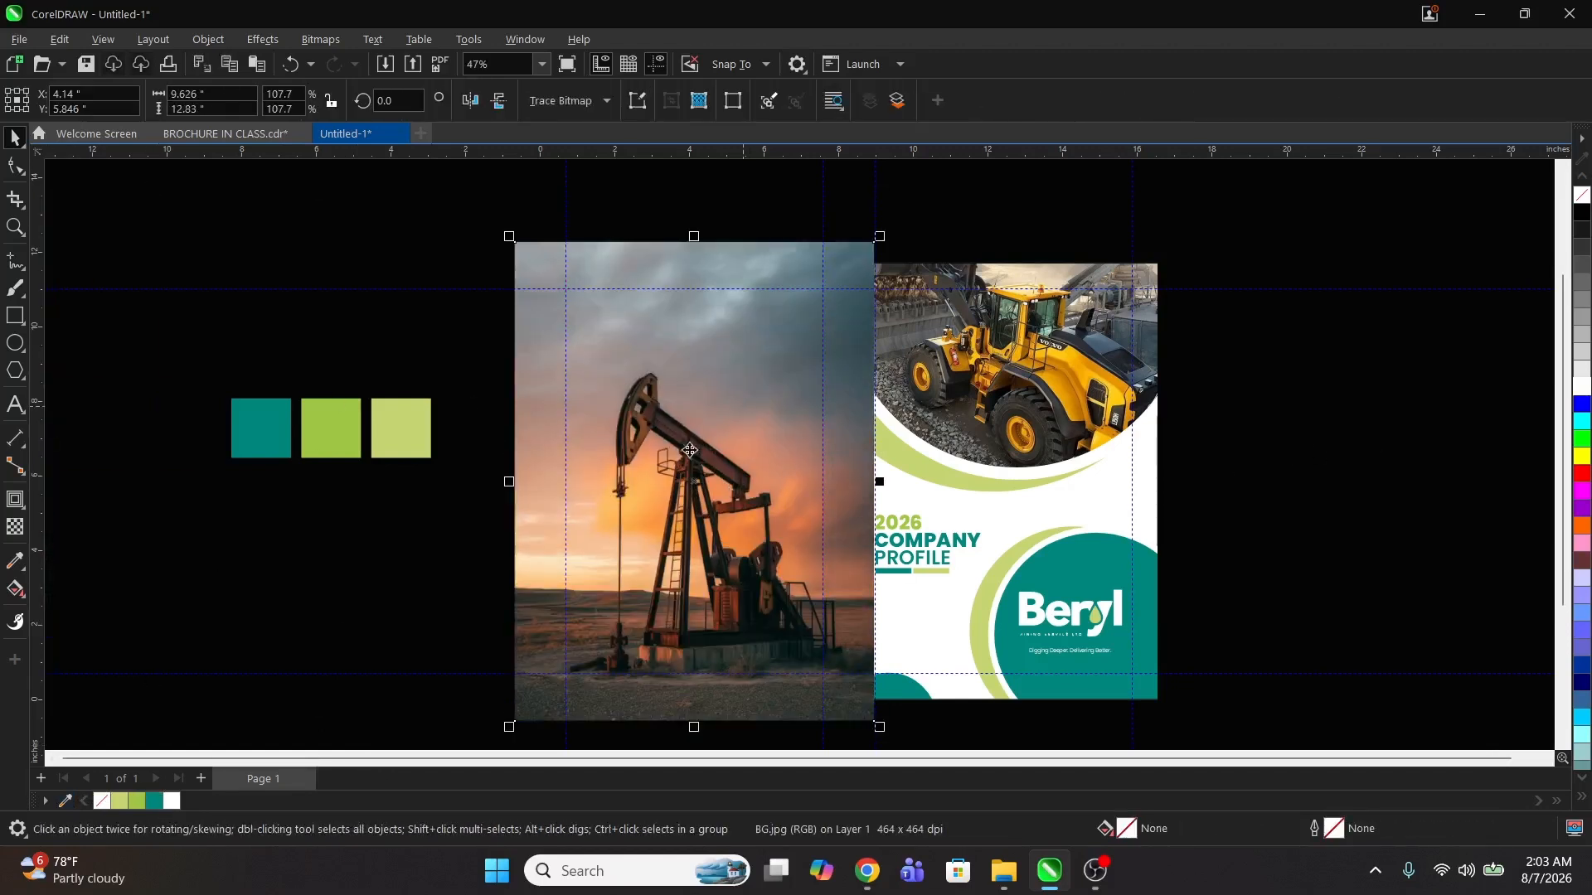
Step: Apply a Hard Light transparency merge mode to the oil pump photo
left_click(16, 528)
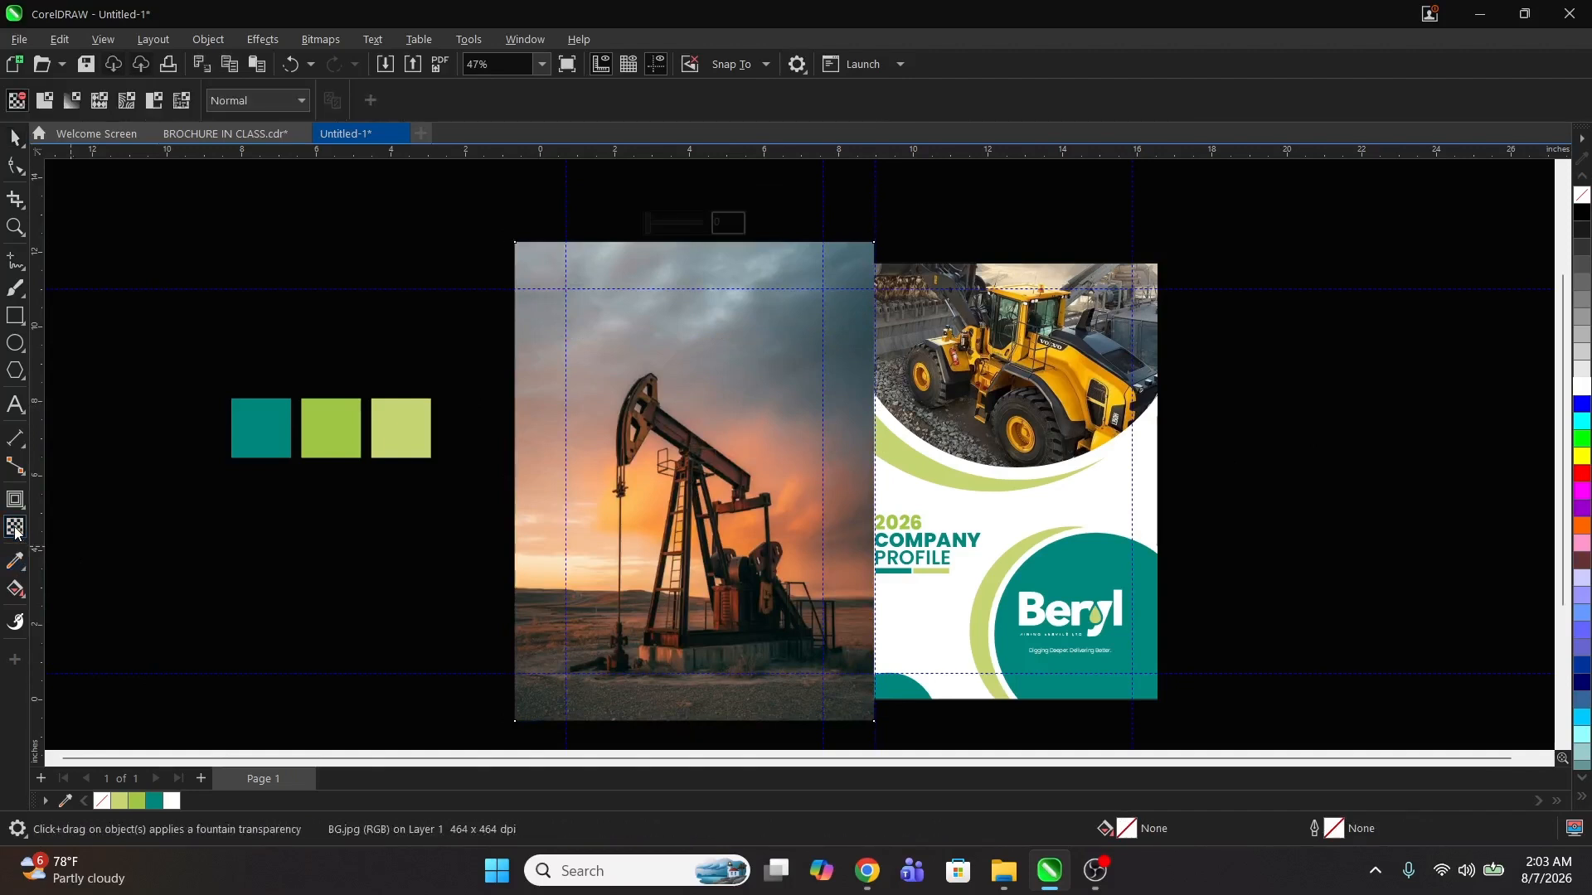
left_click(274, 101)
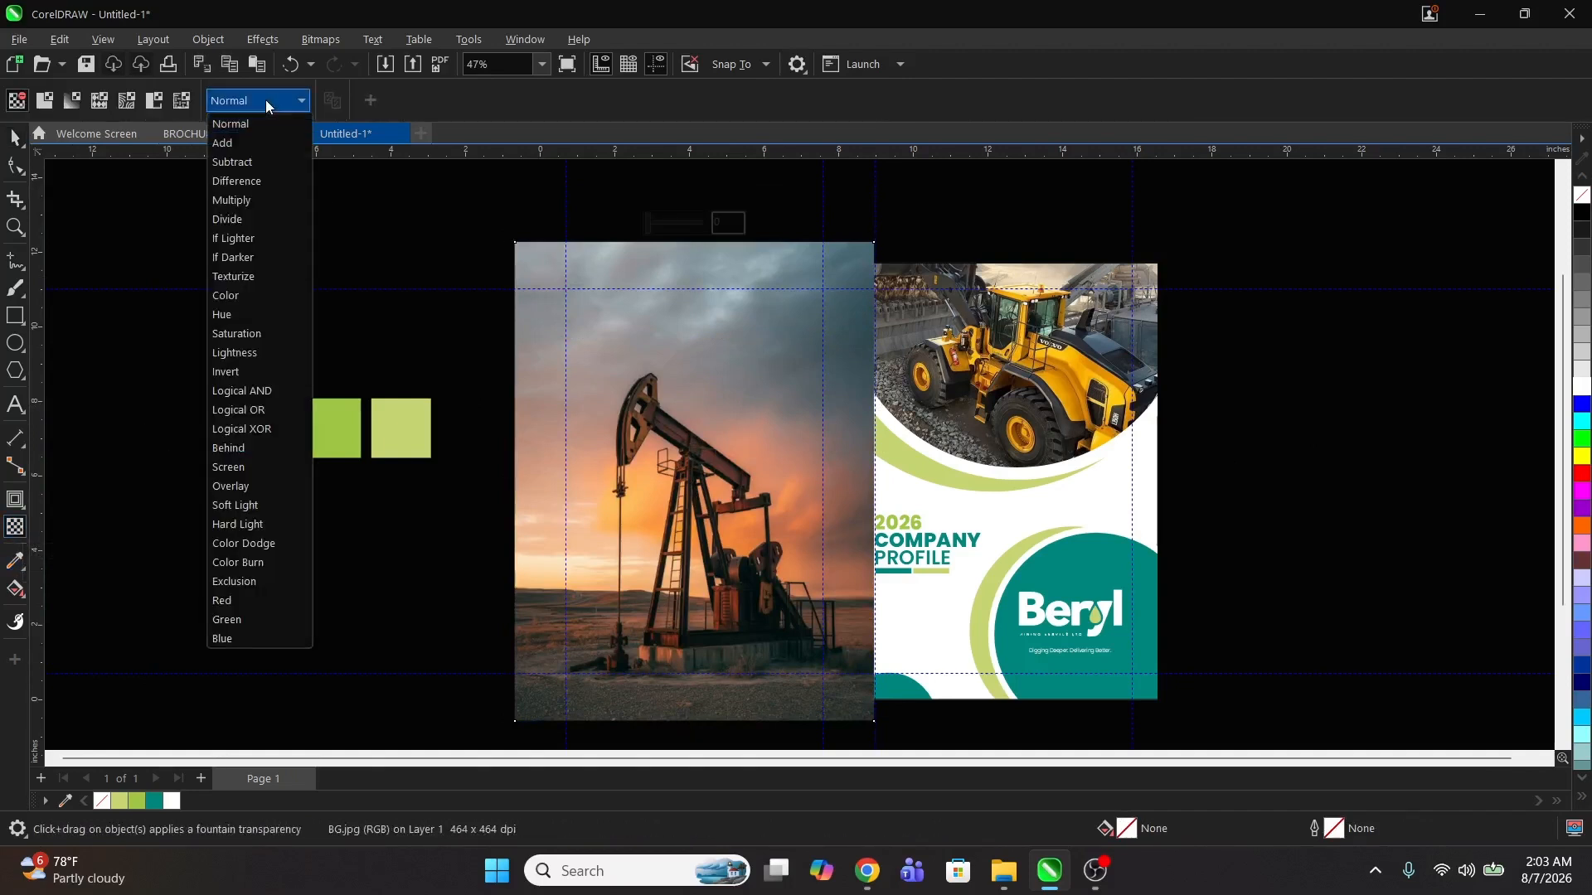
left_click(253, 513)
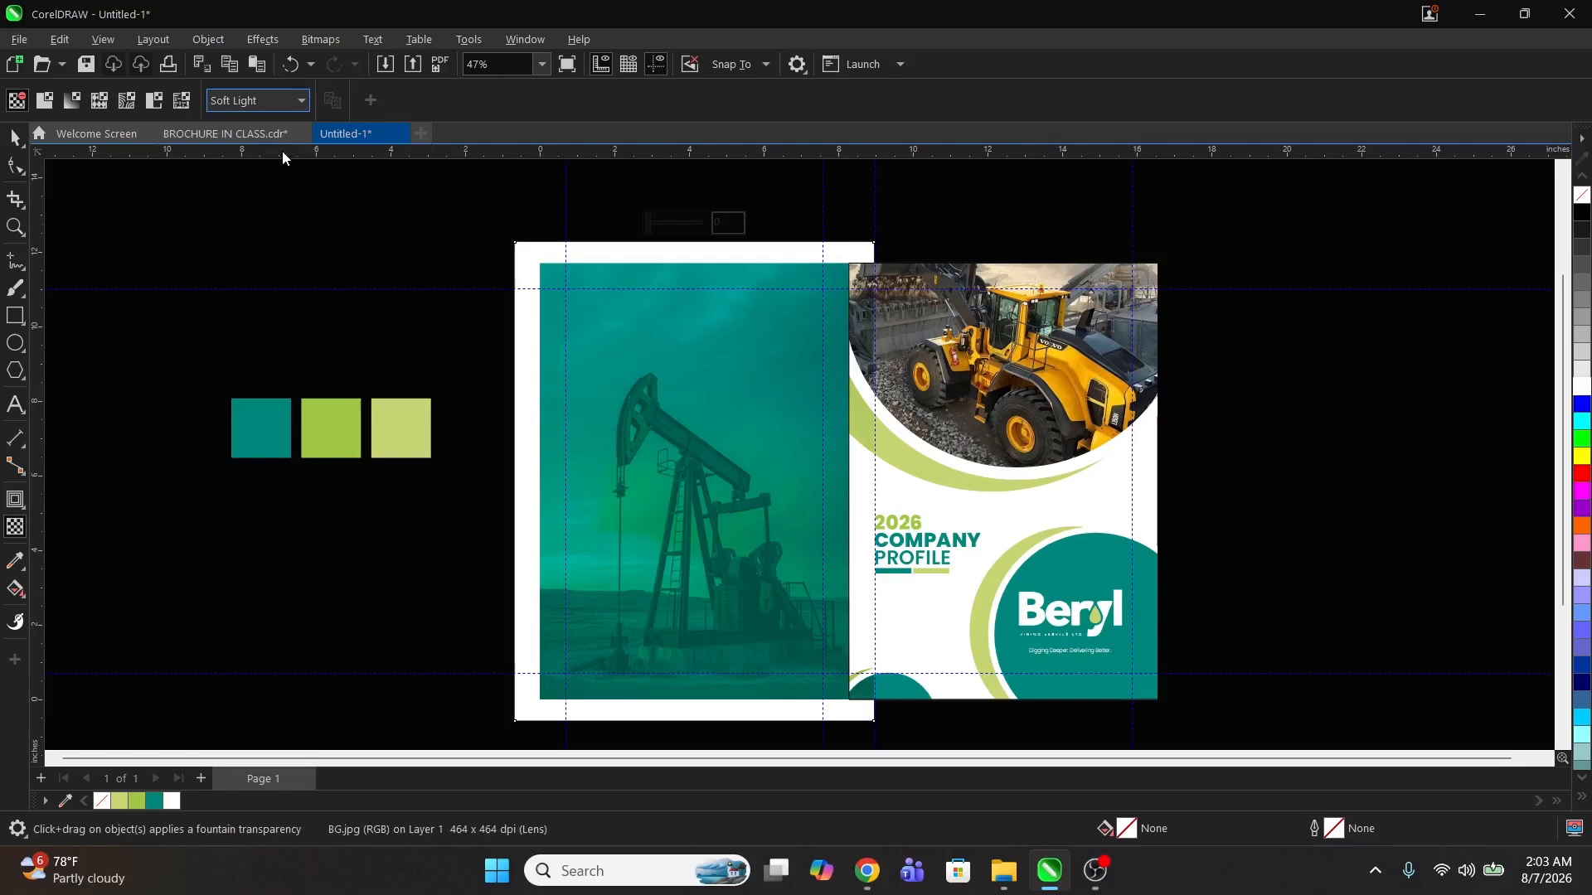
left_click(275, 101)
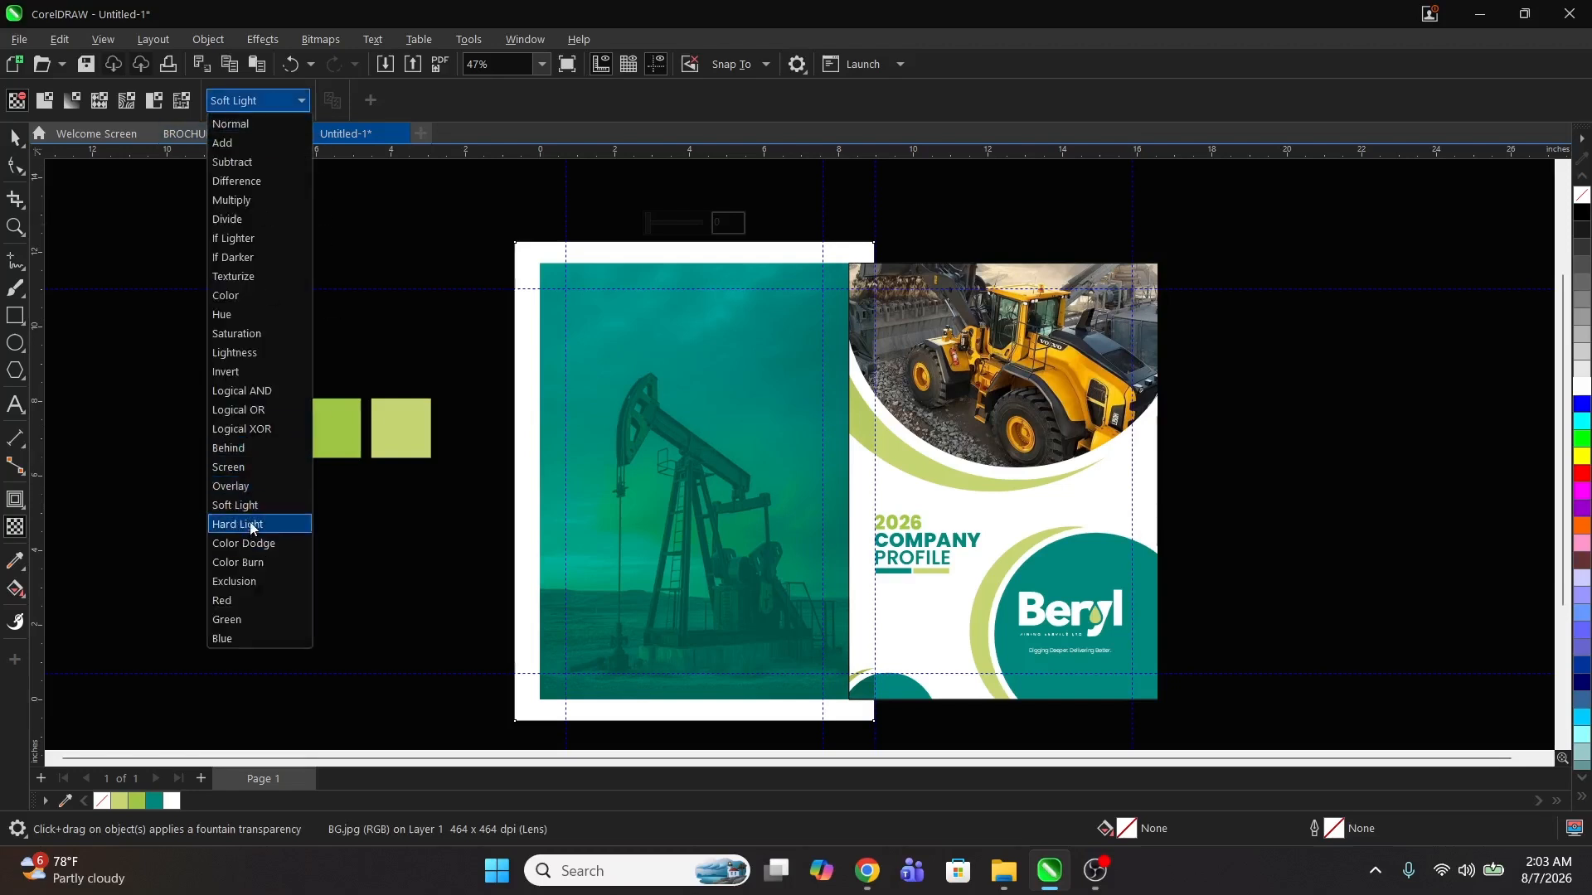
left_click(249, 507)
left_click(262, 103)
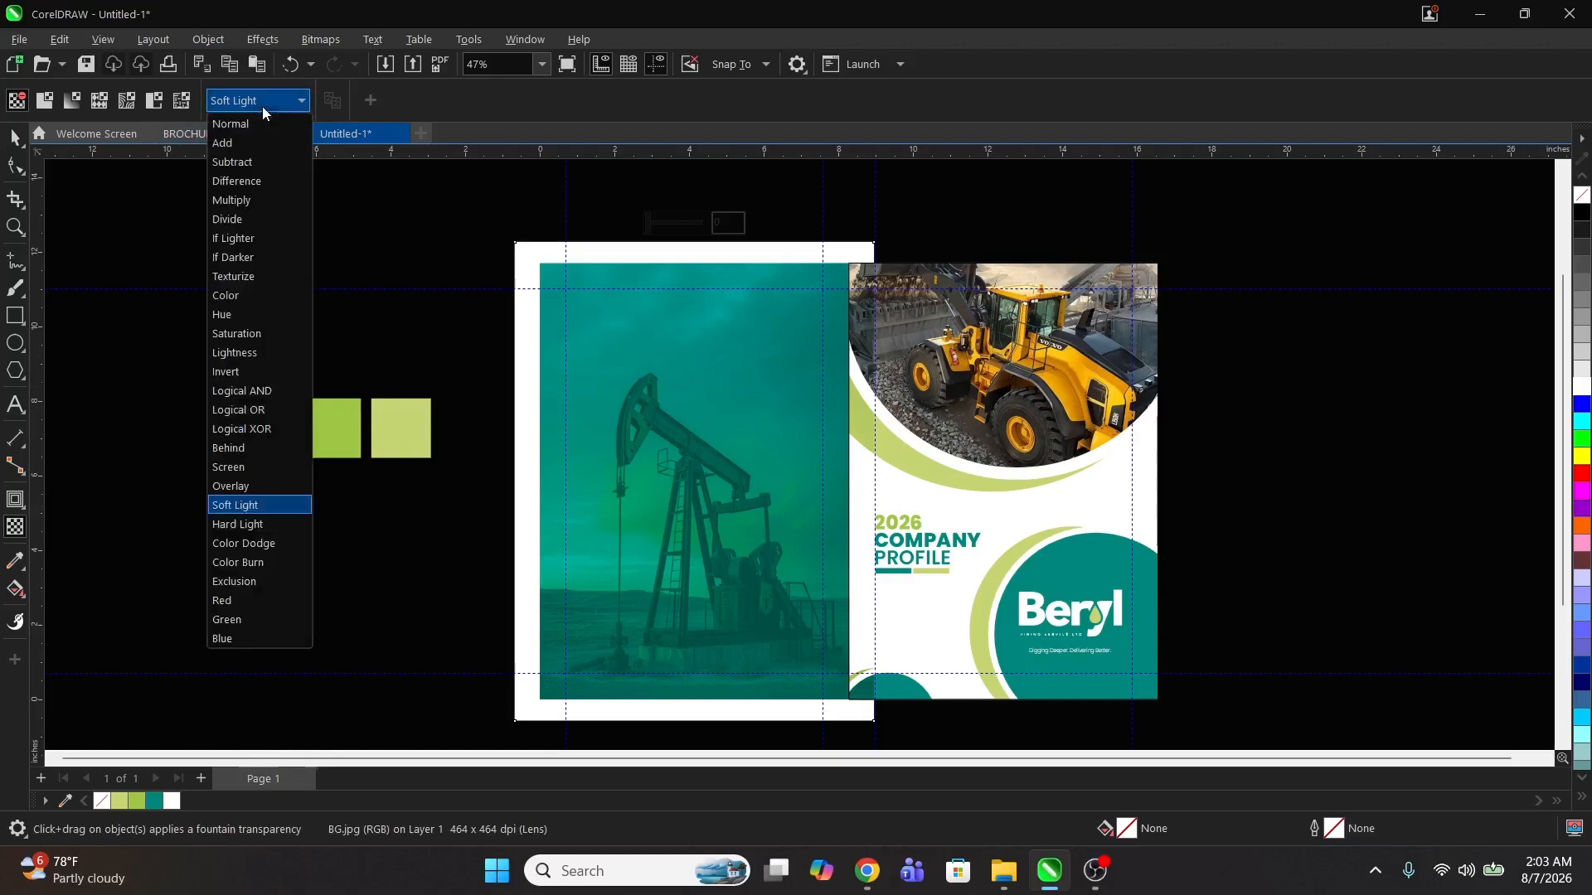
left_click(241, 522)
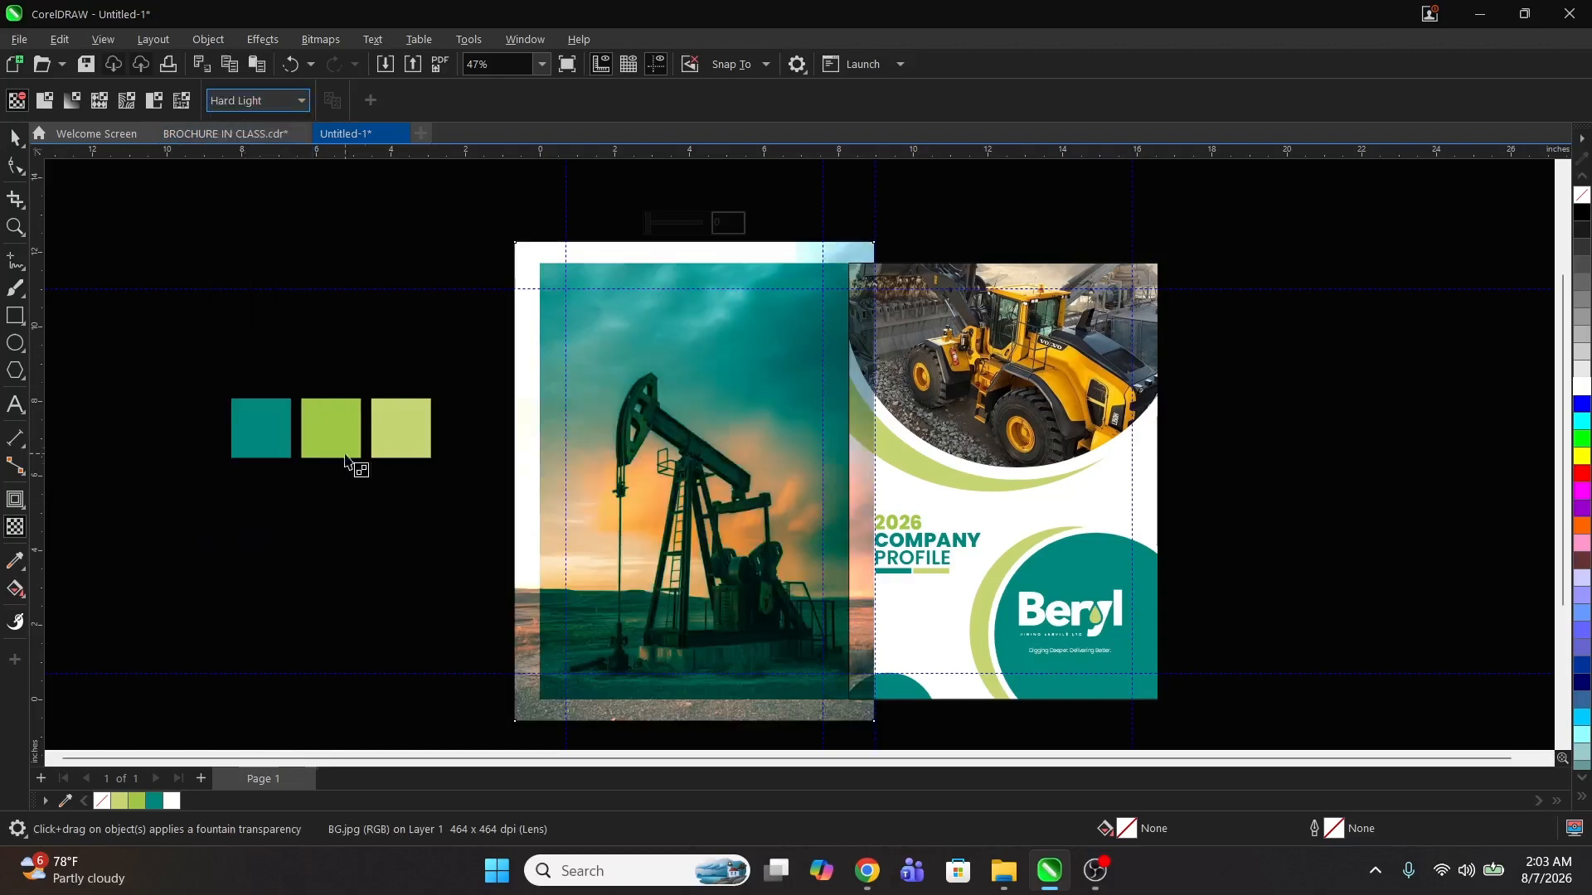
Step: Cut the photo, turn the left panel into an empty PowerClip frame, and paste the photo inside it
left_click(15, 137)
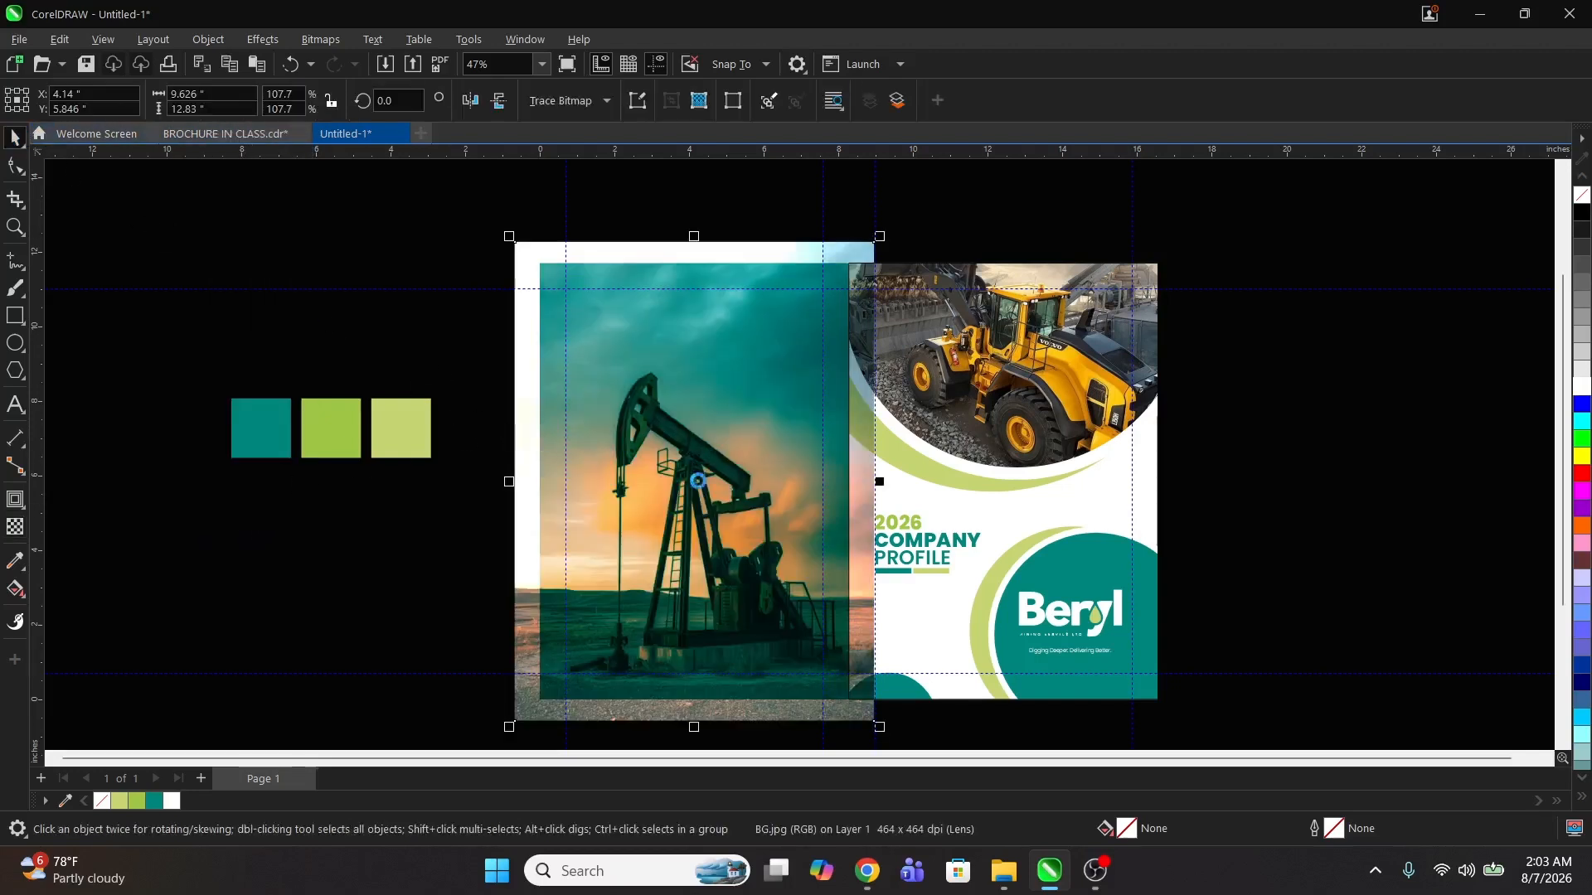
key("Delete")
left_click(664, 430)
right_click(667, 430)
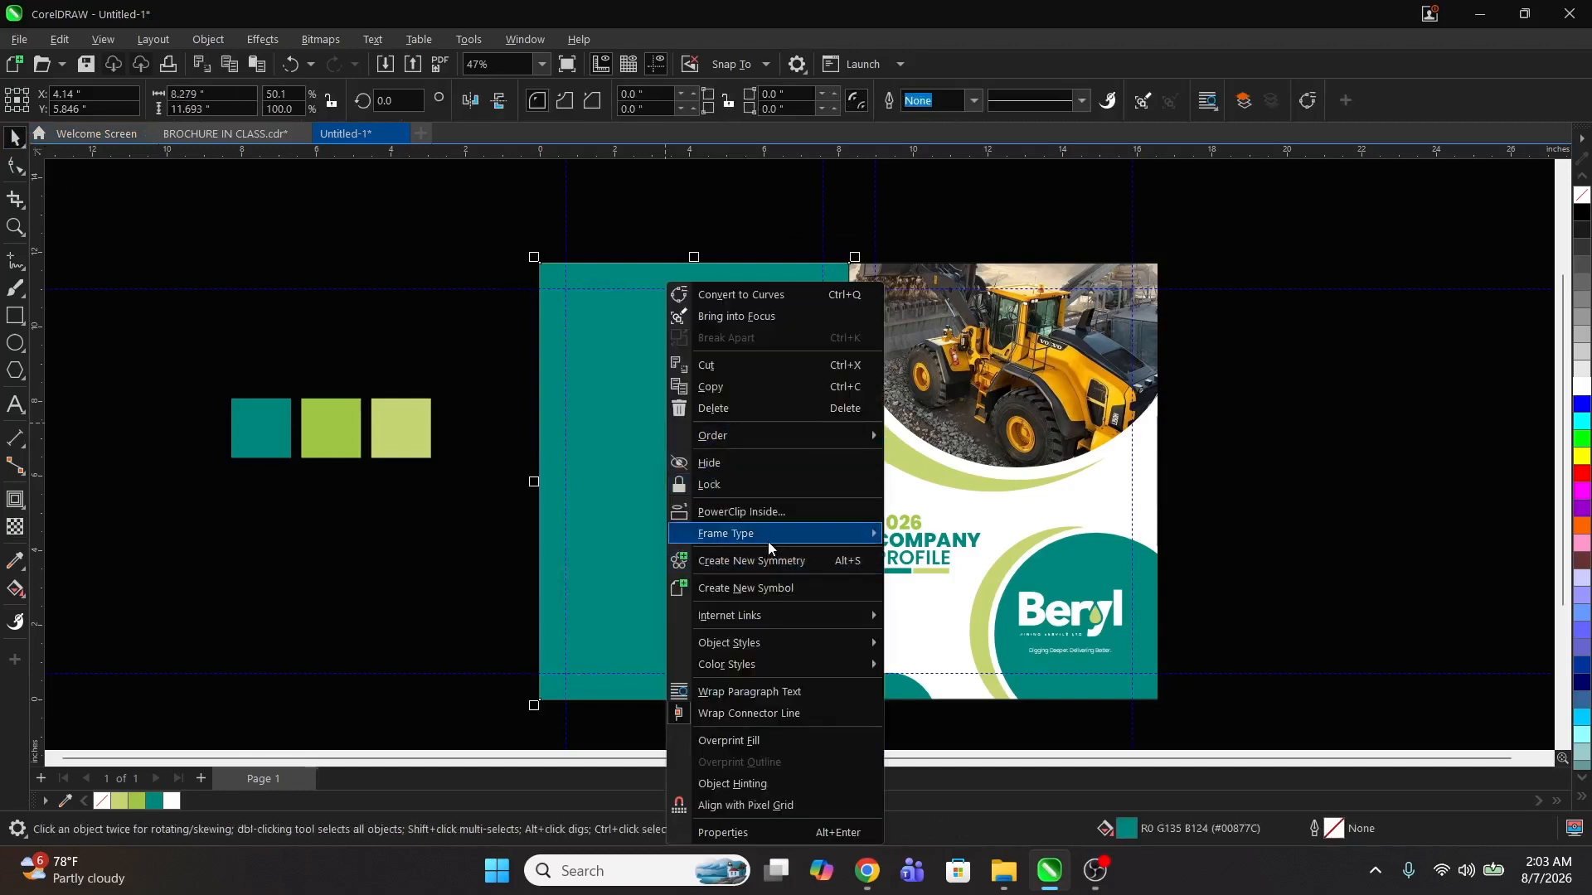
mouse_move(769, 539)
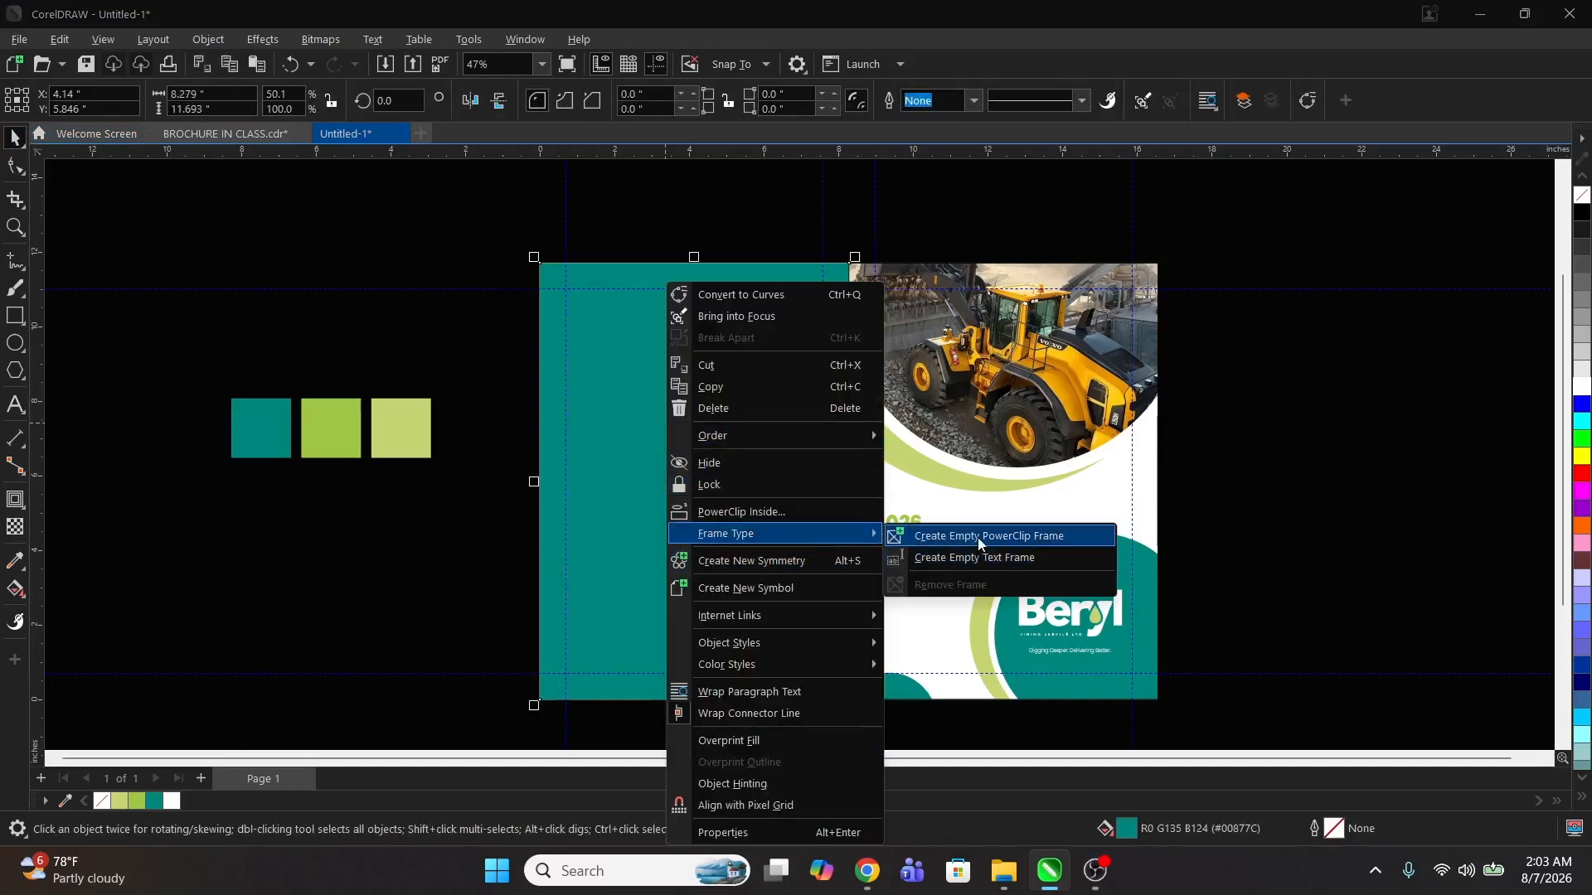
left_click(978, 538)
double_click(637, 503)
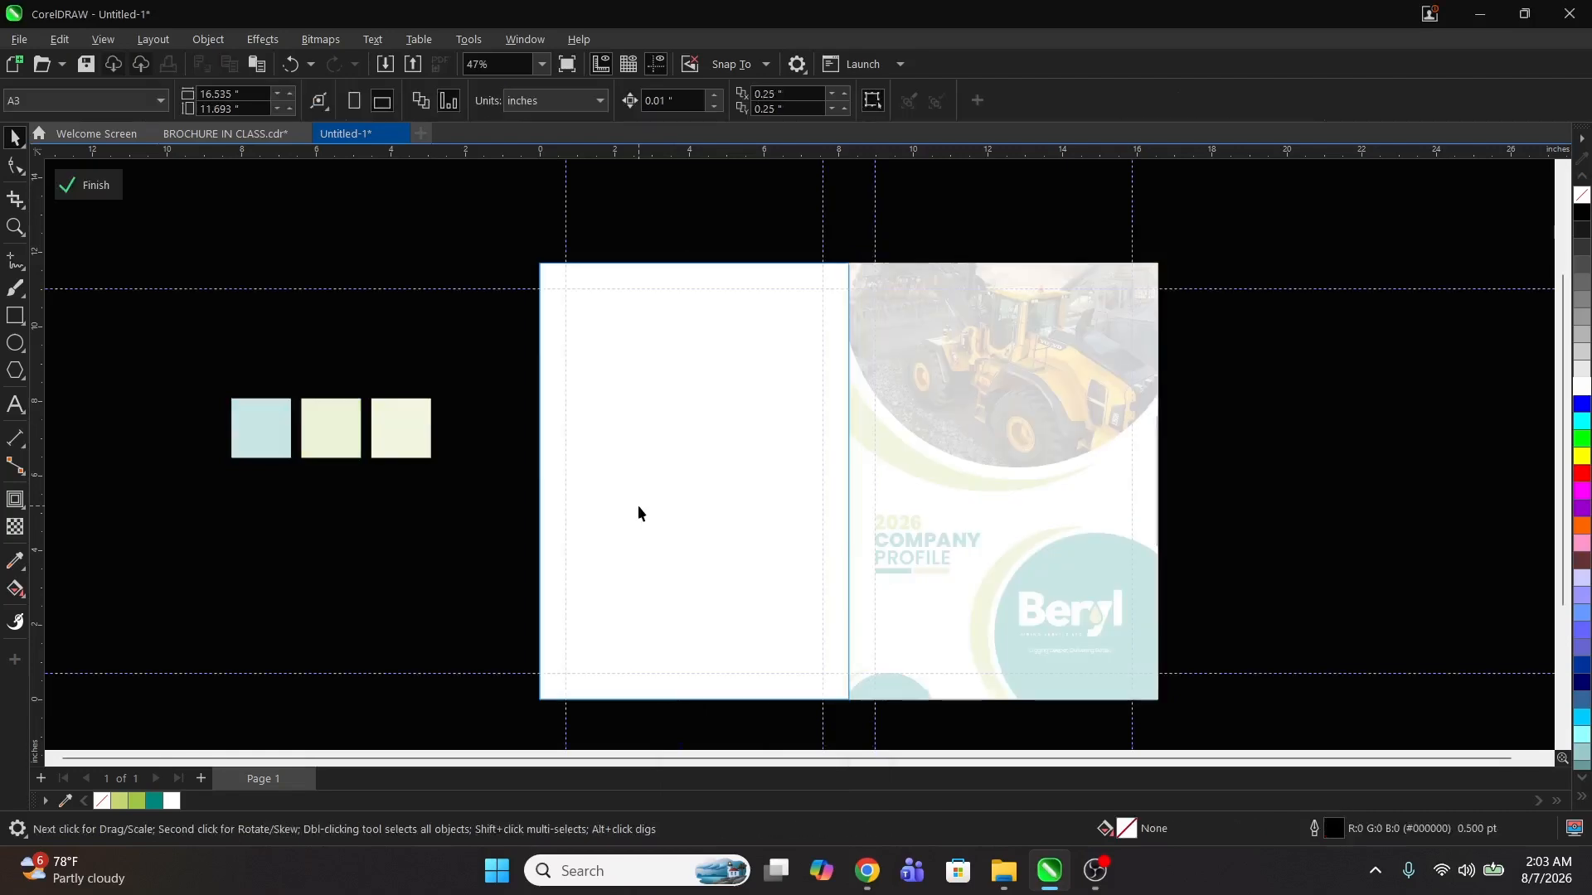
key("ctrl+v")
left_click(1321, 451, "ctrl")
left_click(1318, 465)
key("z")
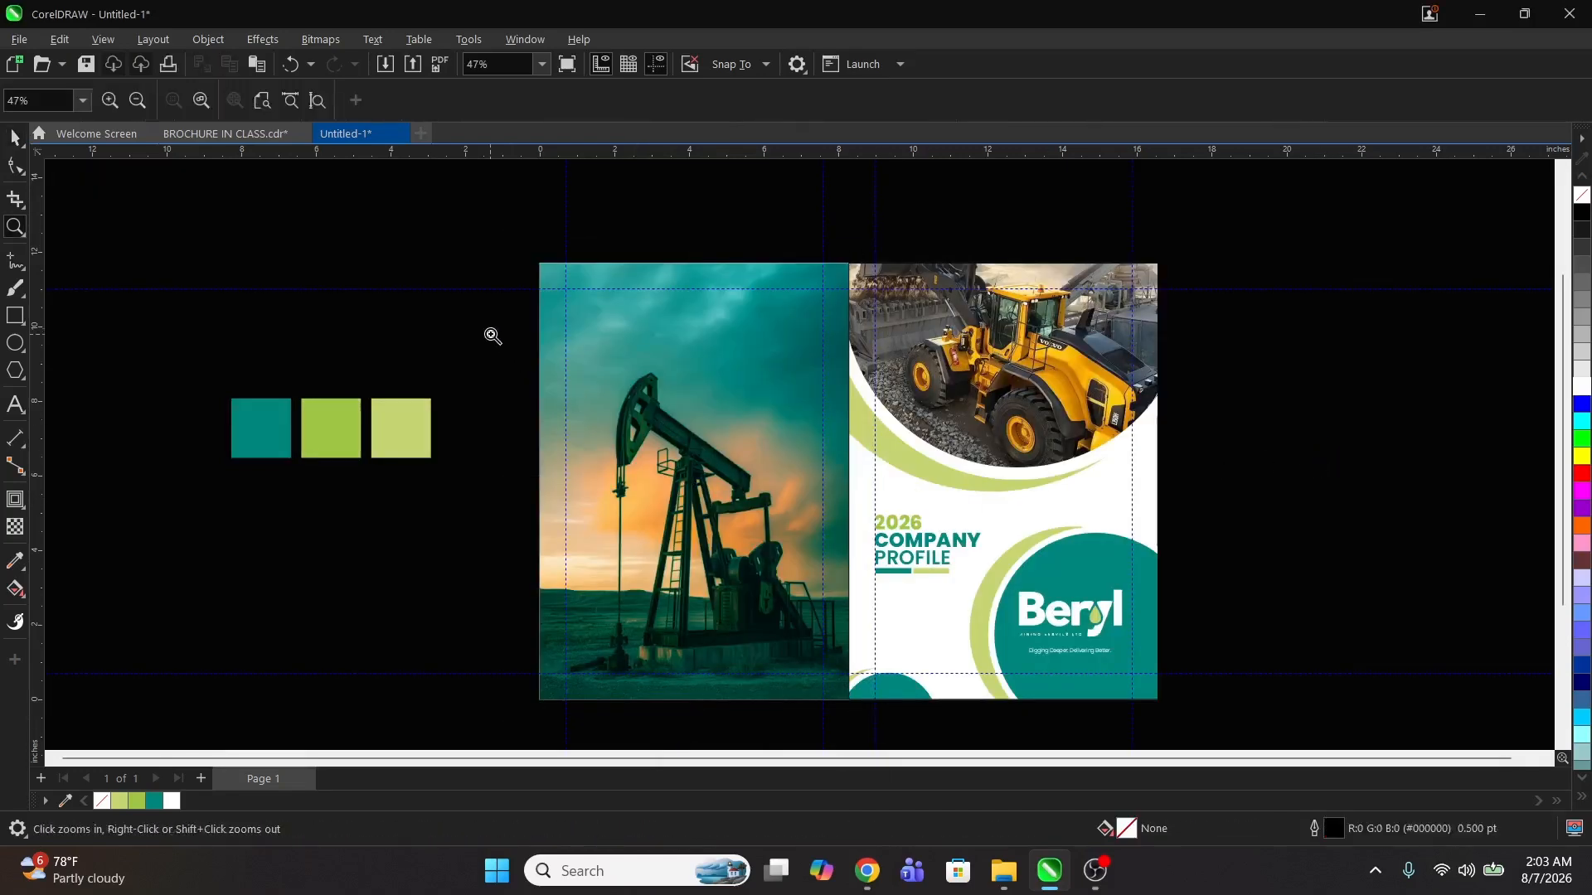
Step: Add artistic text reading wwww.berylminingservice.co near the bottom of the left panel
left_click_drag(505, 239, 1208, 722)
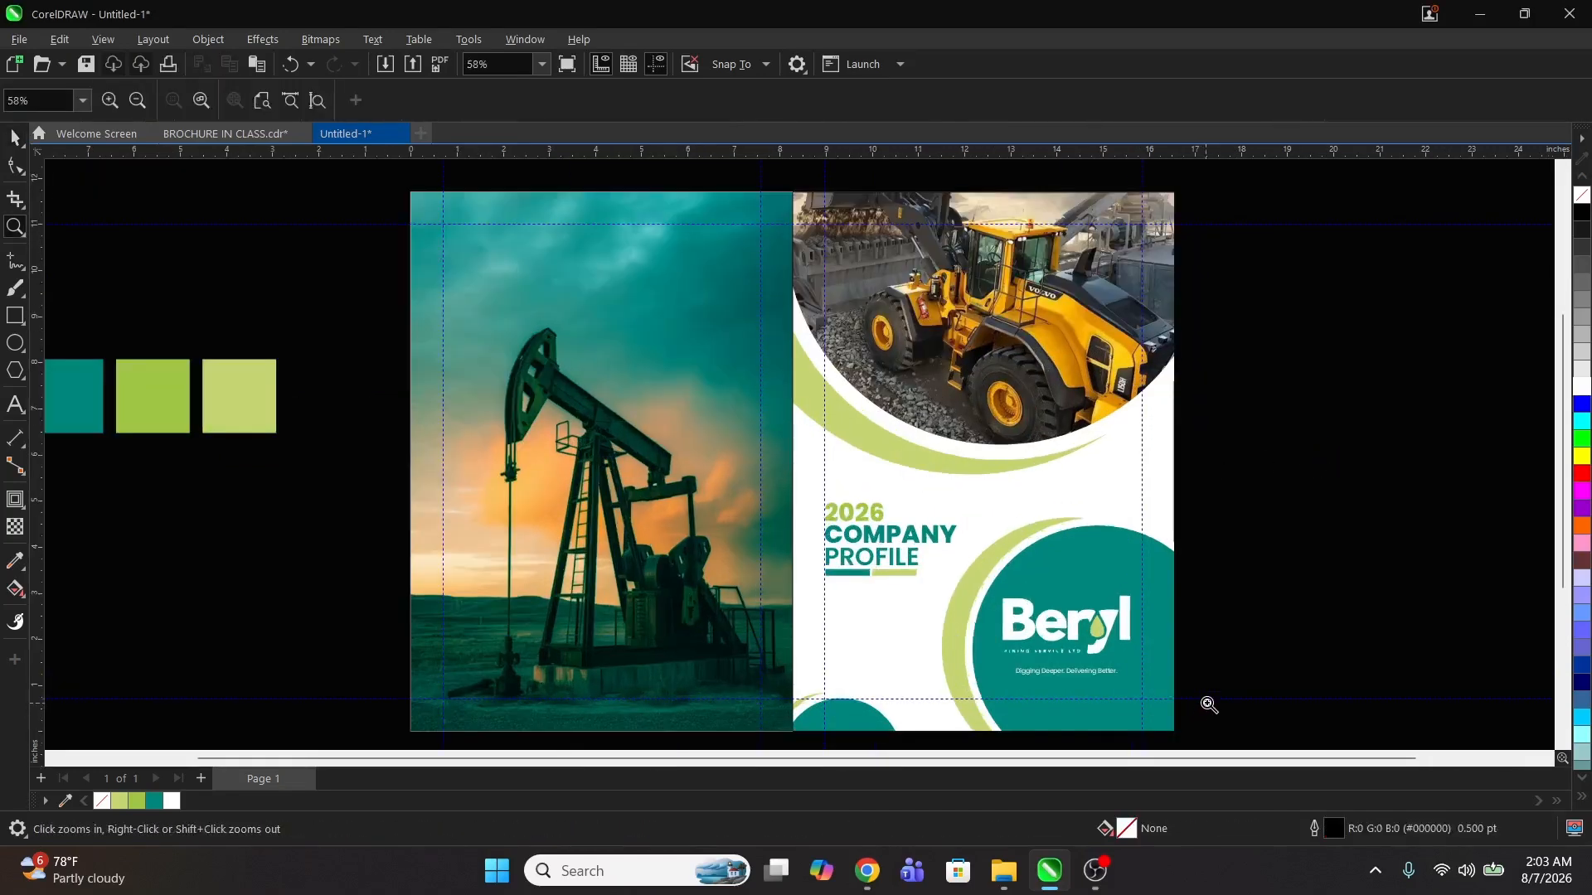
key("space")
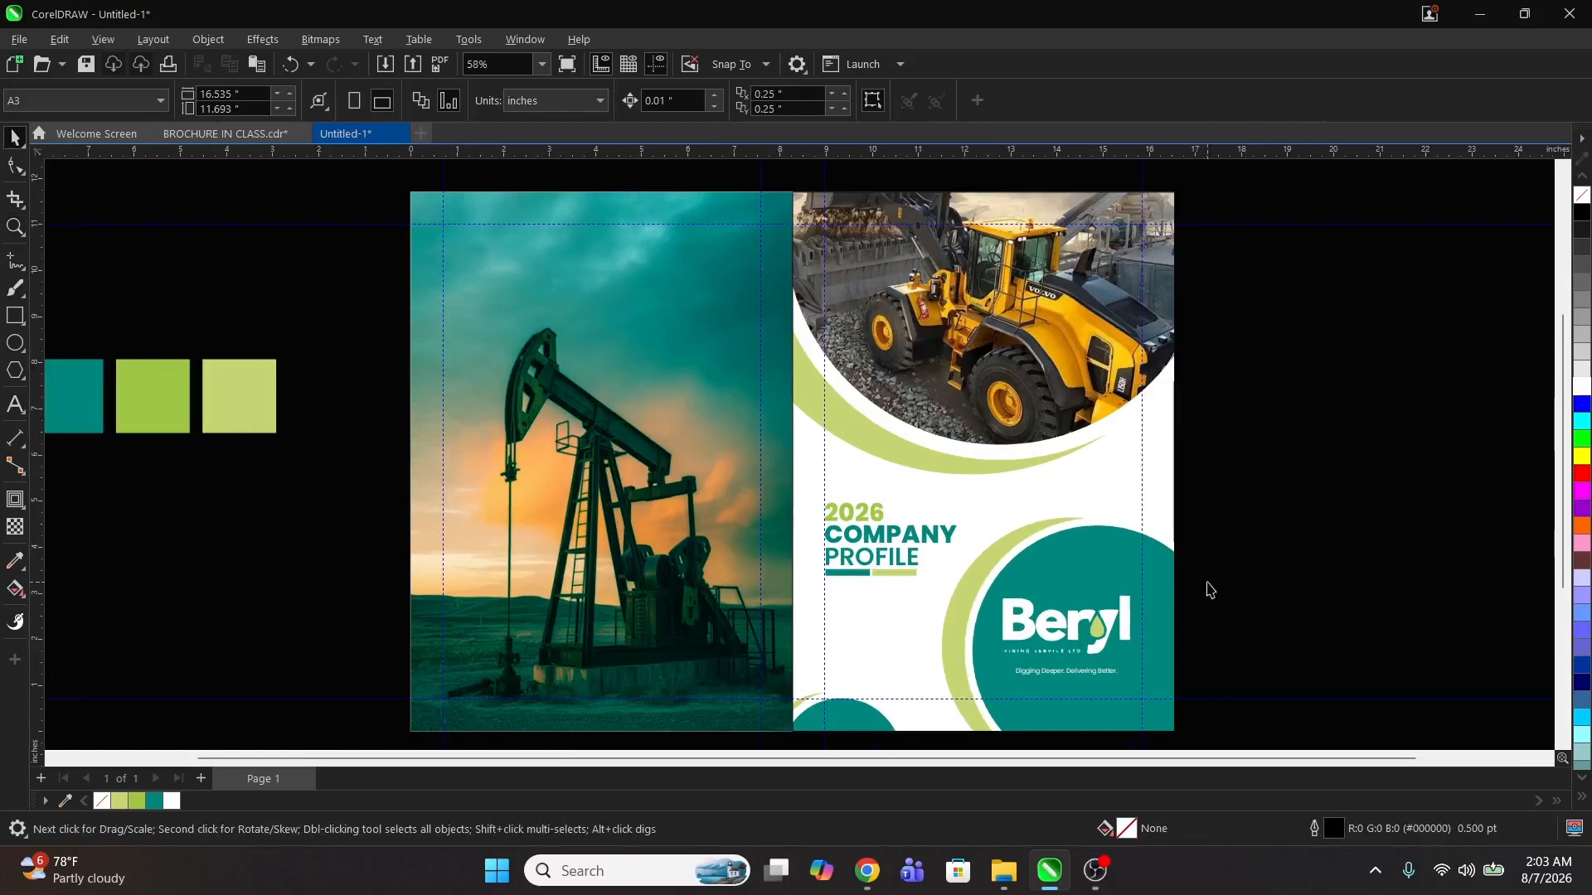
left_click(16, 406)
left_click(487, 675)
type("W")
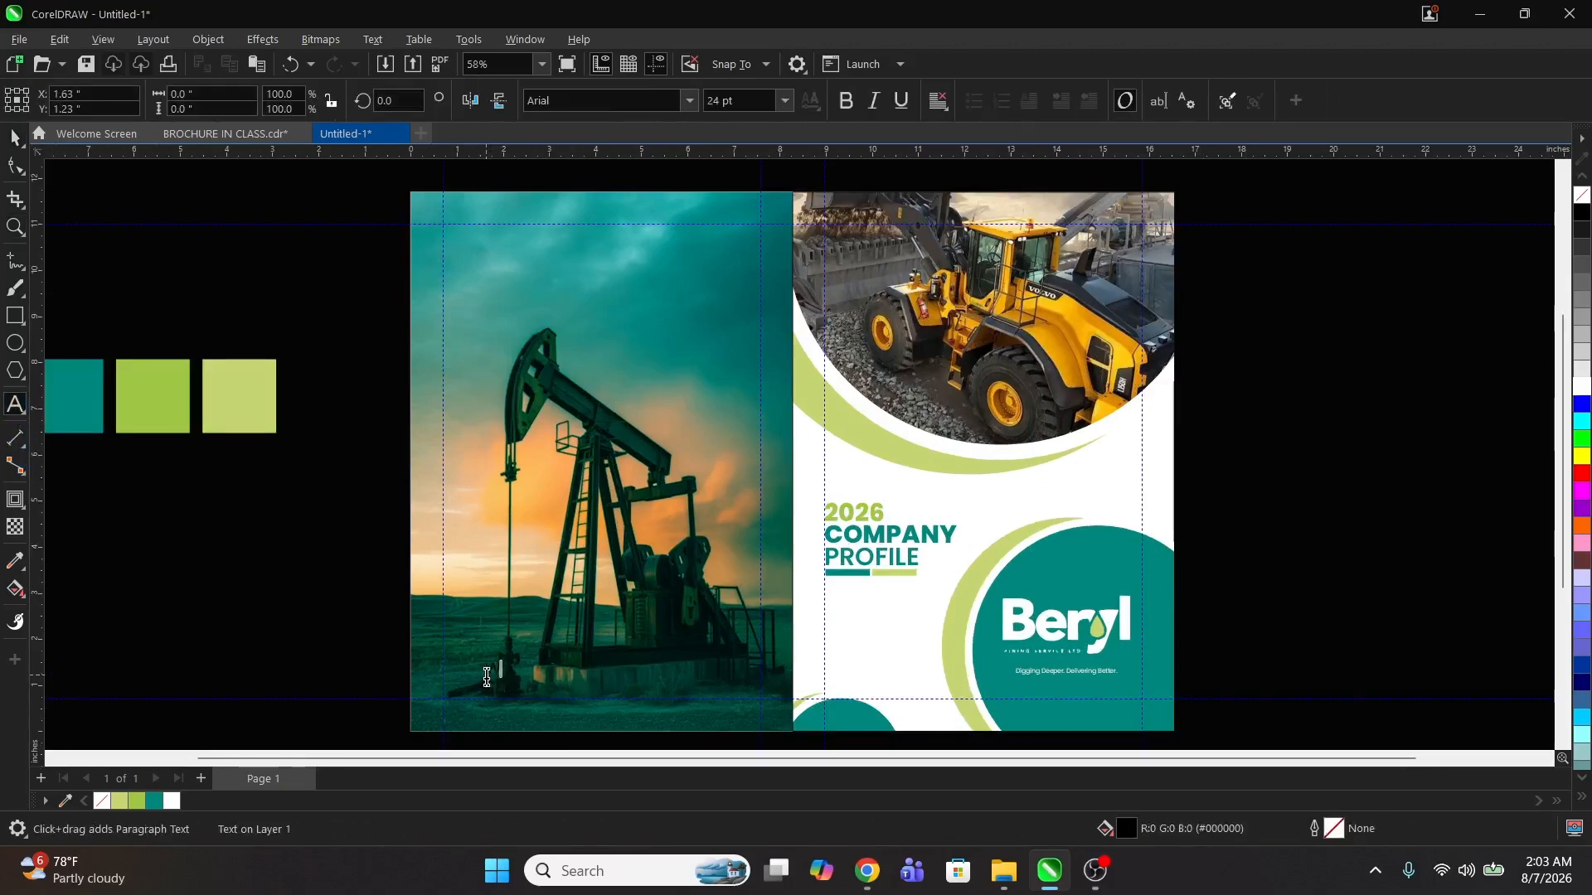
type("WW")
key("Escape")
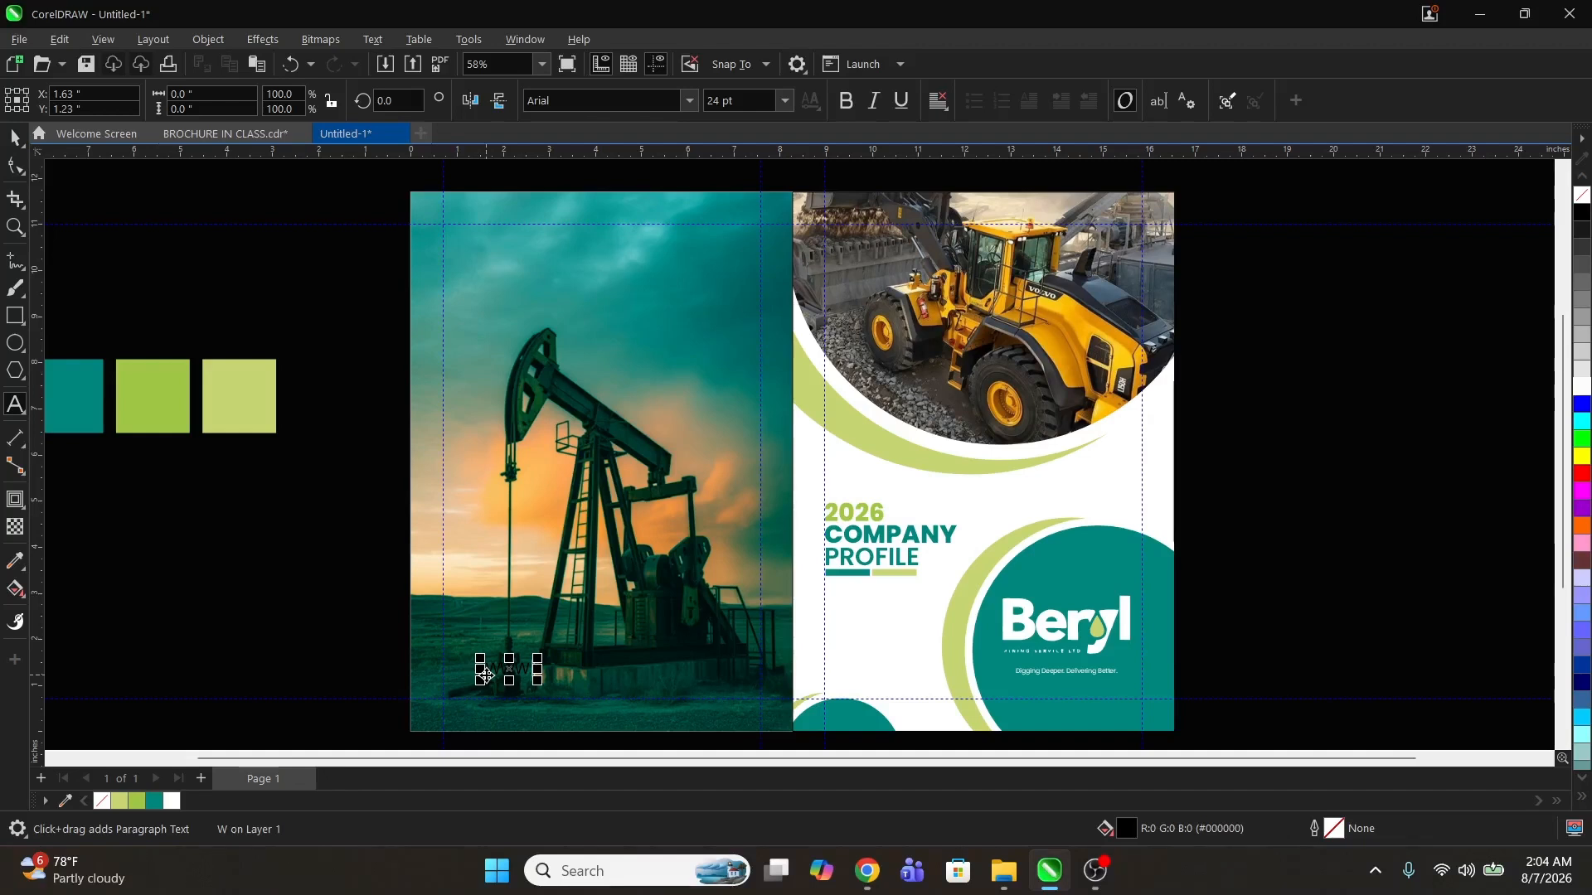
type(".E")
key("ctrl+a")
key("Delete")
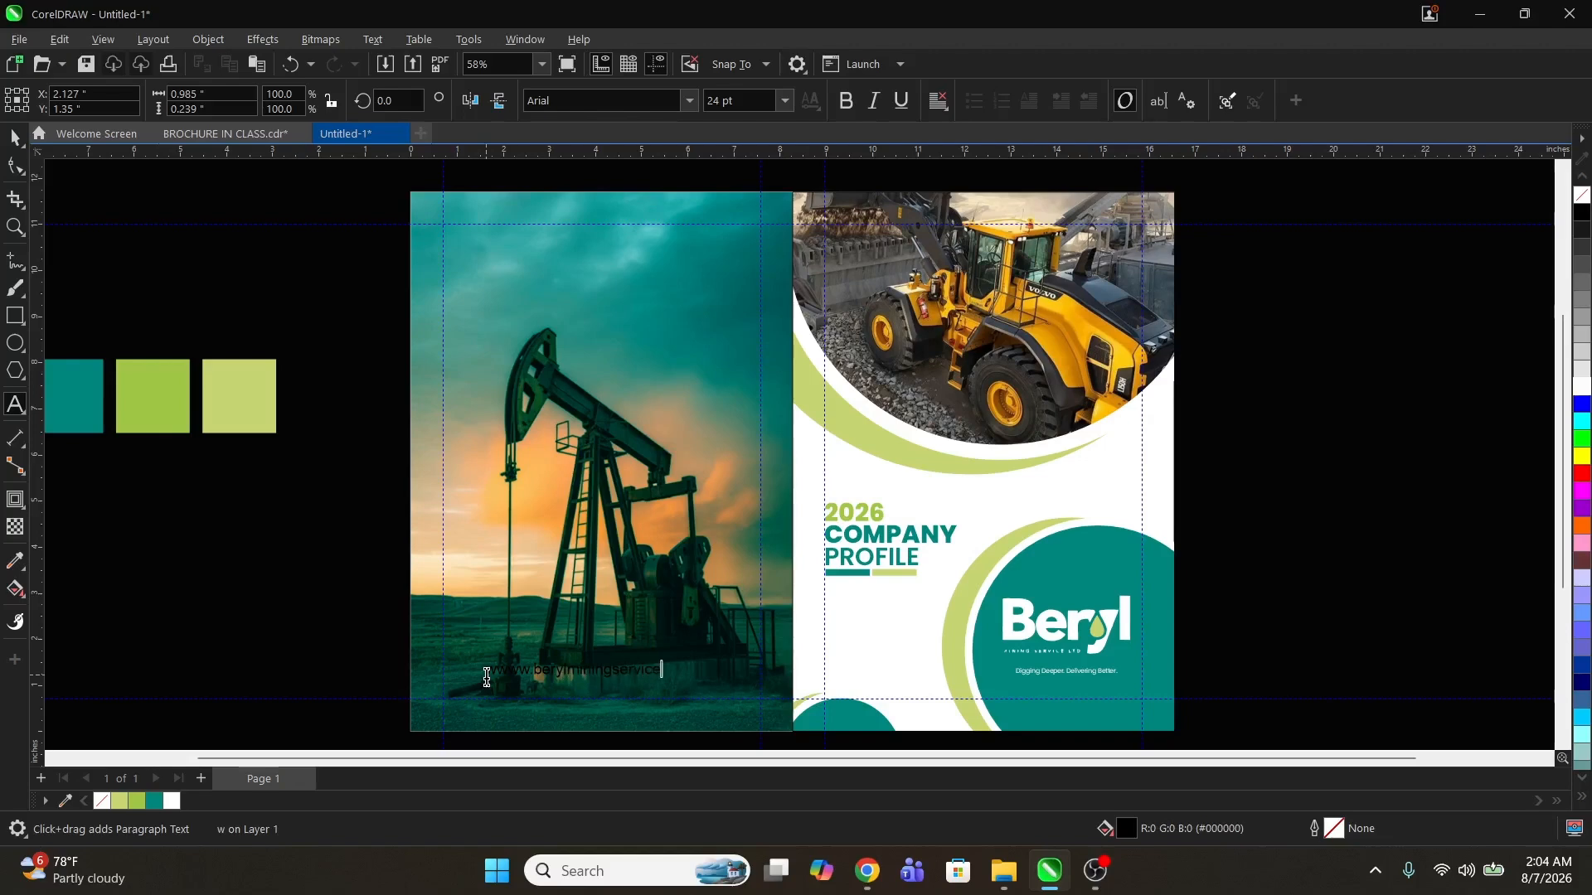
key("ctrl+space")
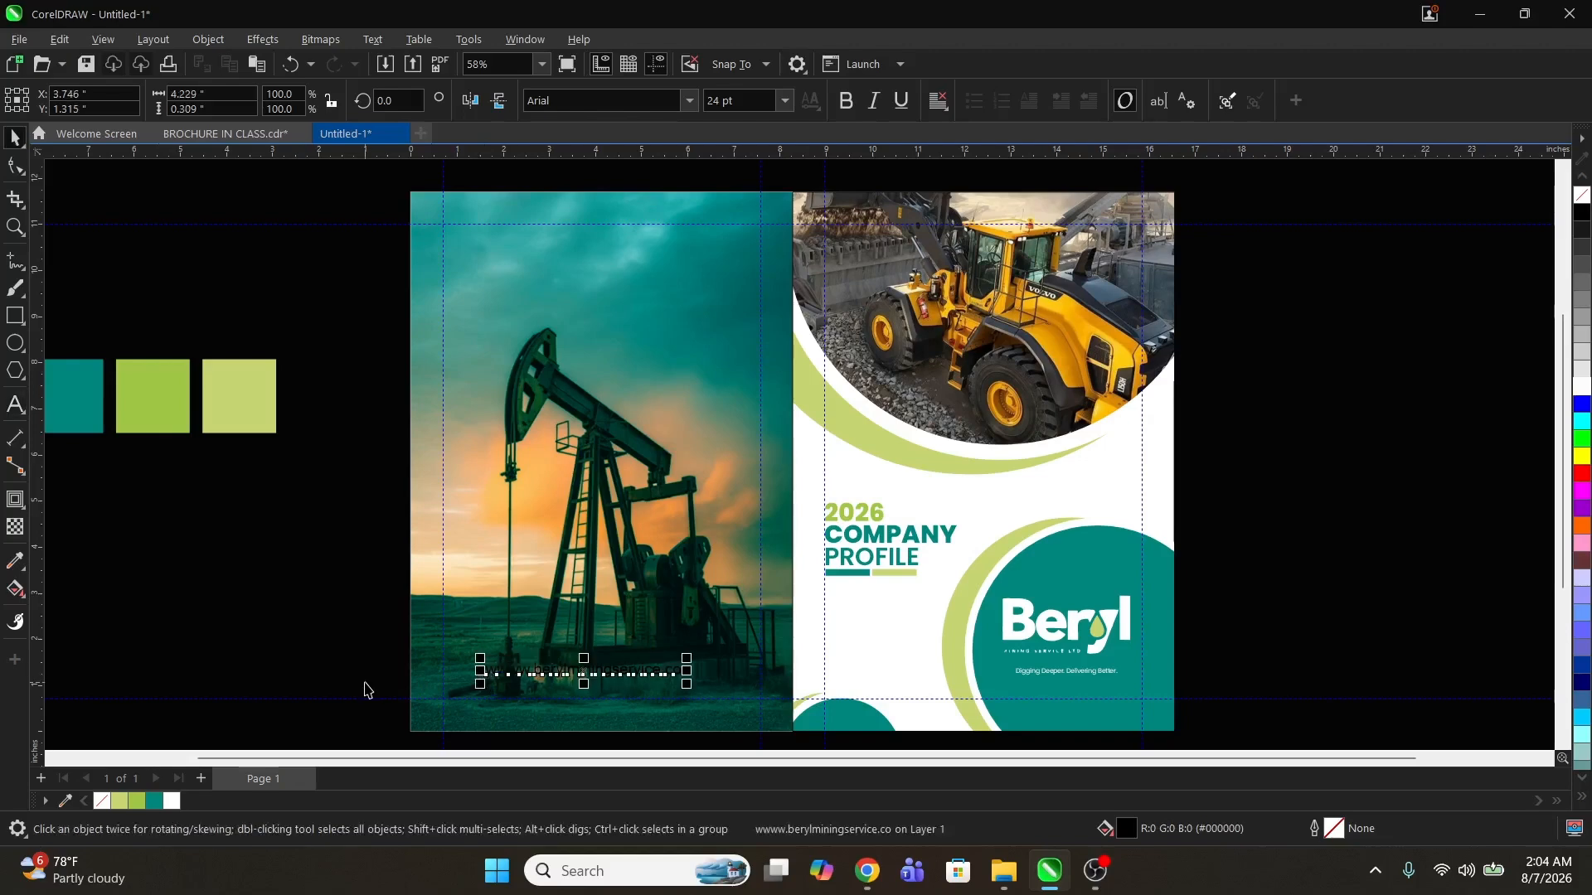
Step: Colour the website text white and complete it to read wwww.berylminingservice.com
left_click(175, 813)
key("z")
left_click_drag(348, 612, 799, 716)
key("space")
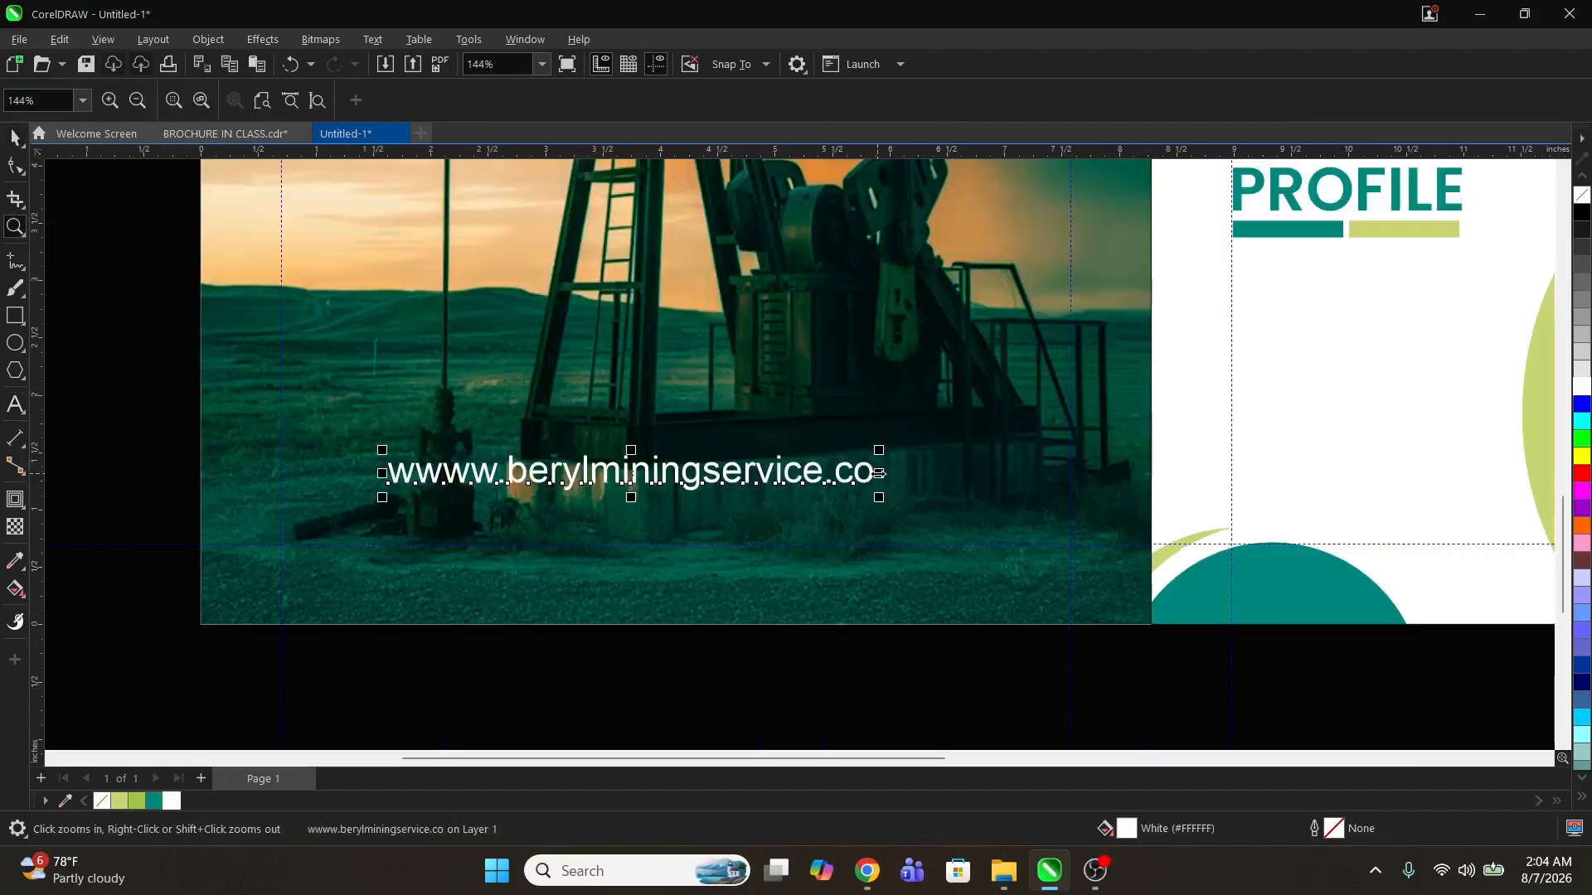
double_click(878, 469)
key("Escape")
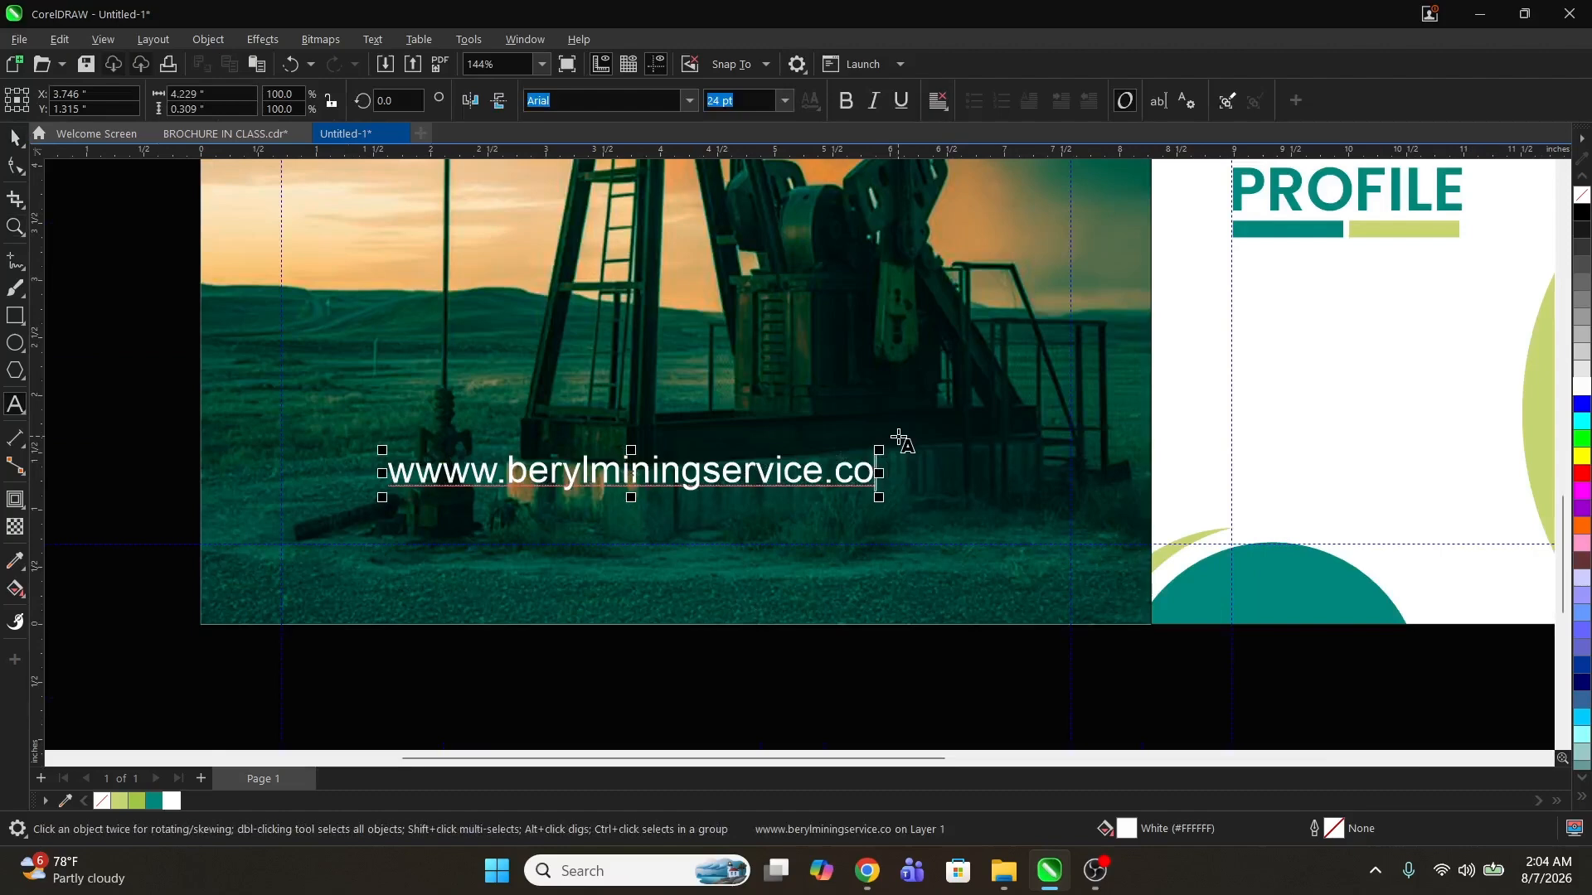
type("m")
key("ctrl+space")
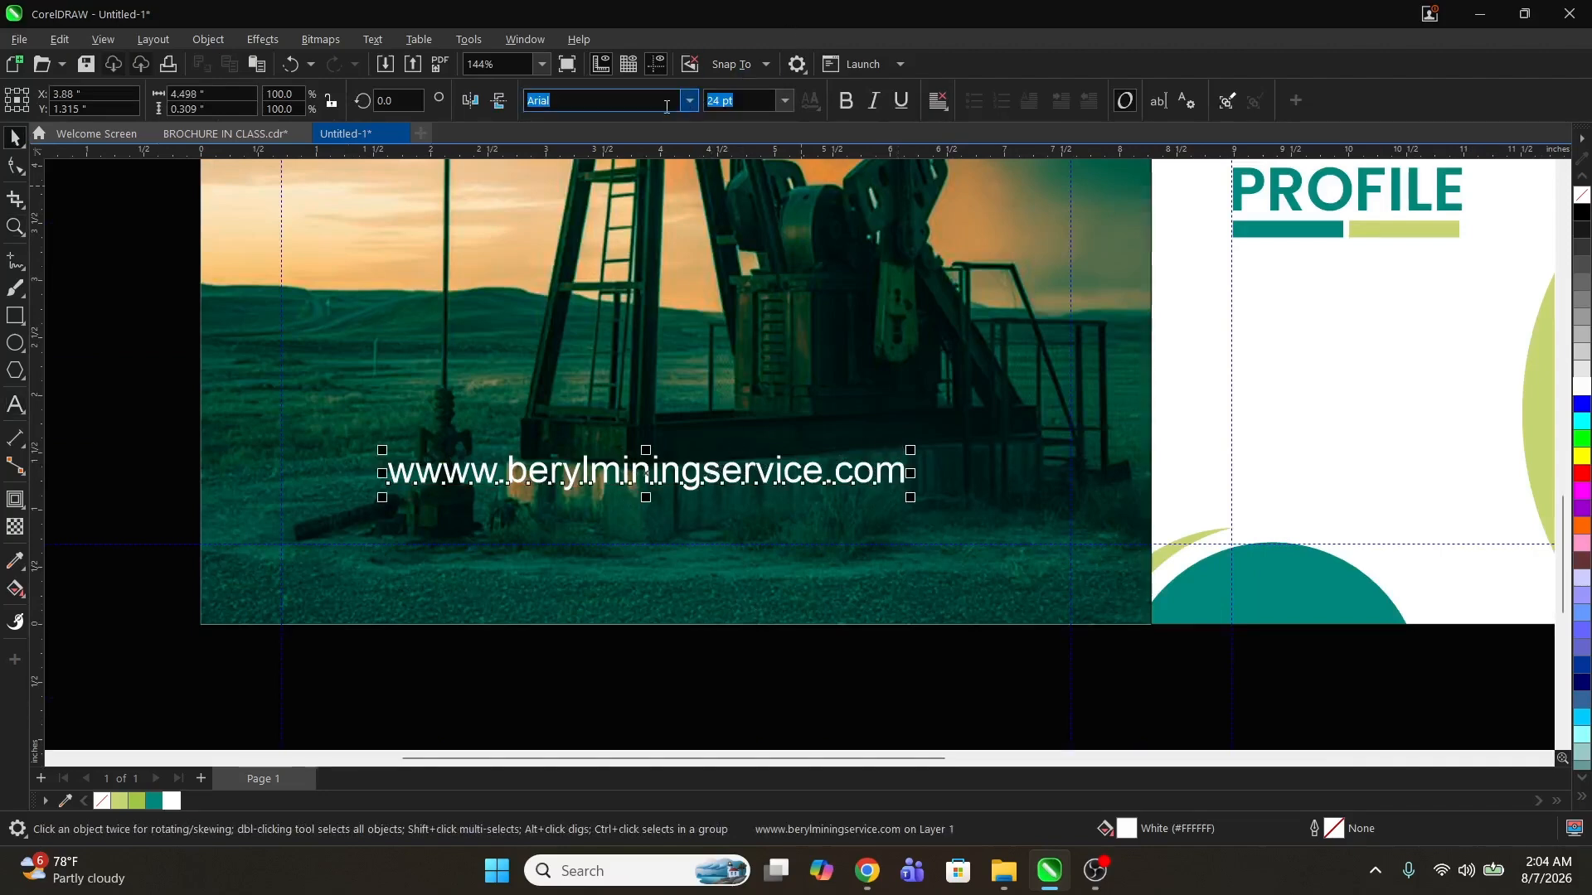
Step: Change the website text's font to Poppins and scale it down slightly
type("p")
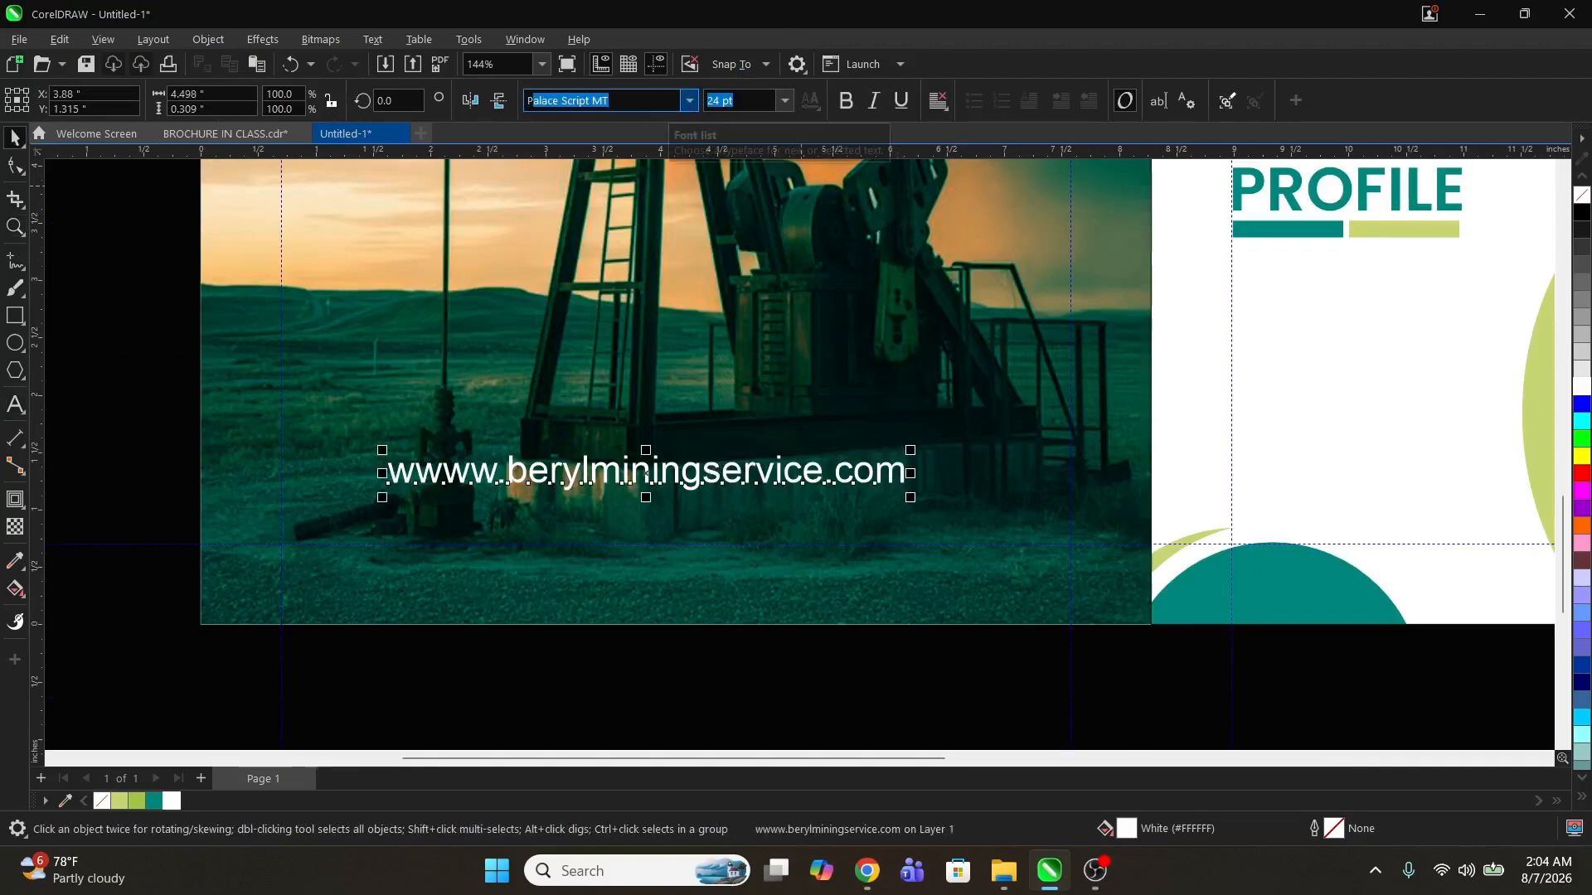
type("oppins")
key("Return")
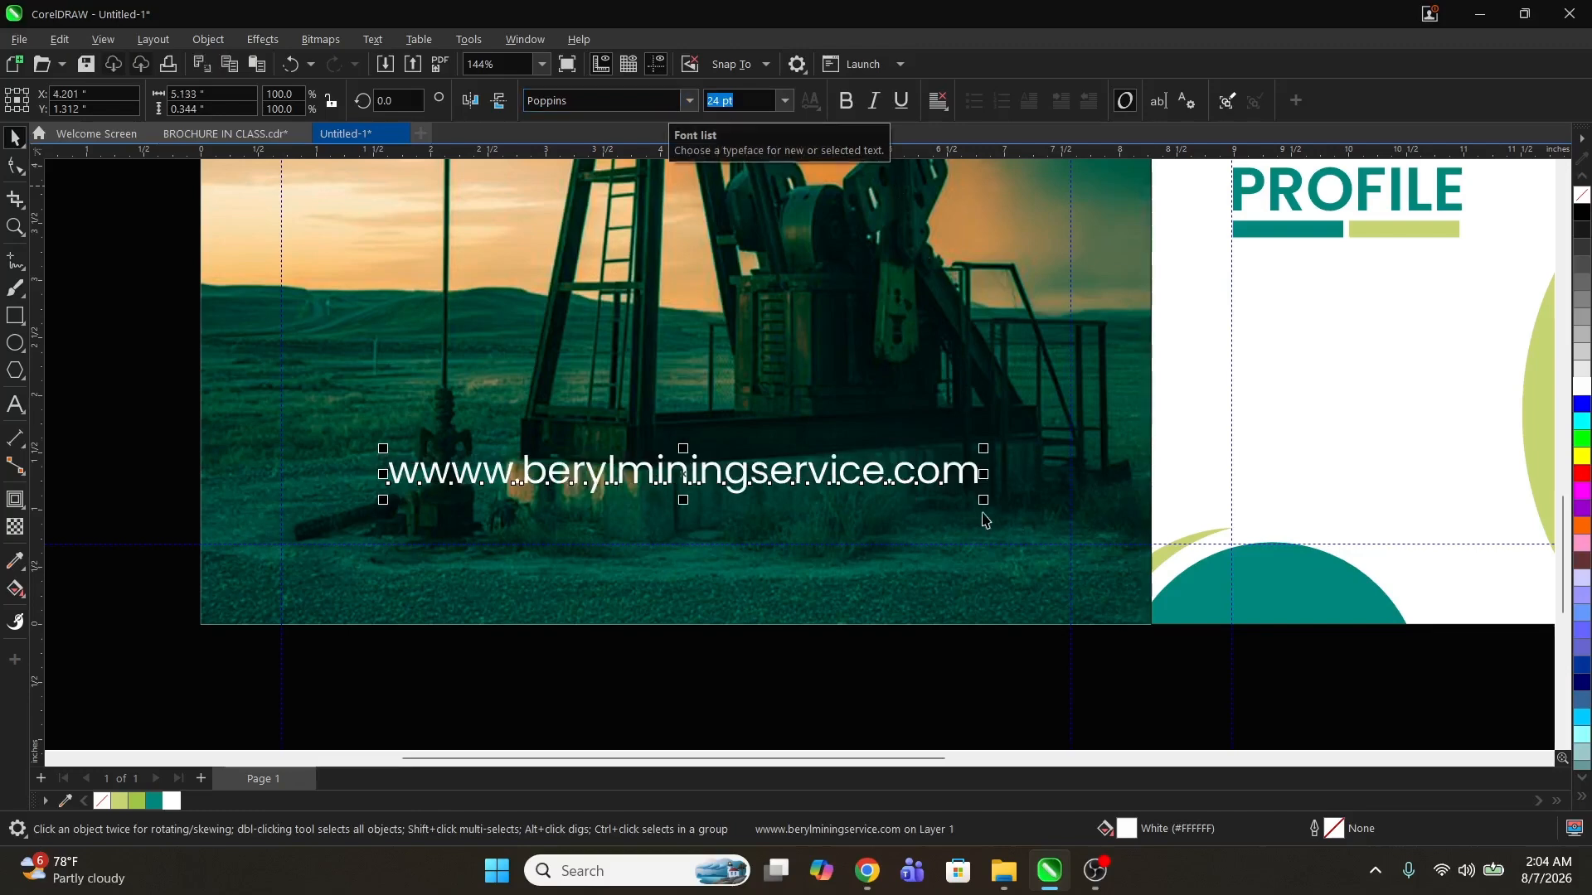
left_click_drag(986, 501, 838, 520)
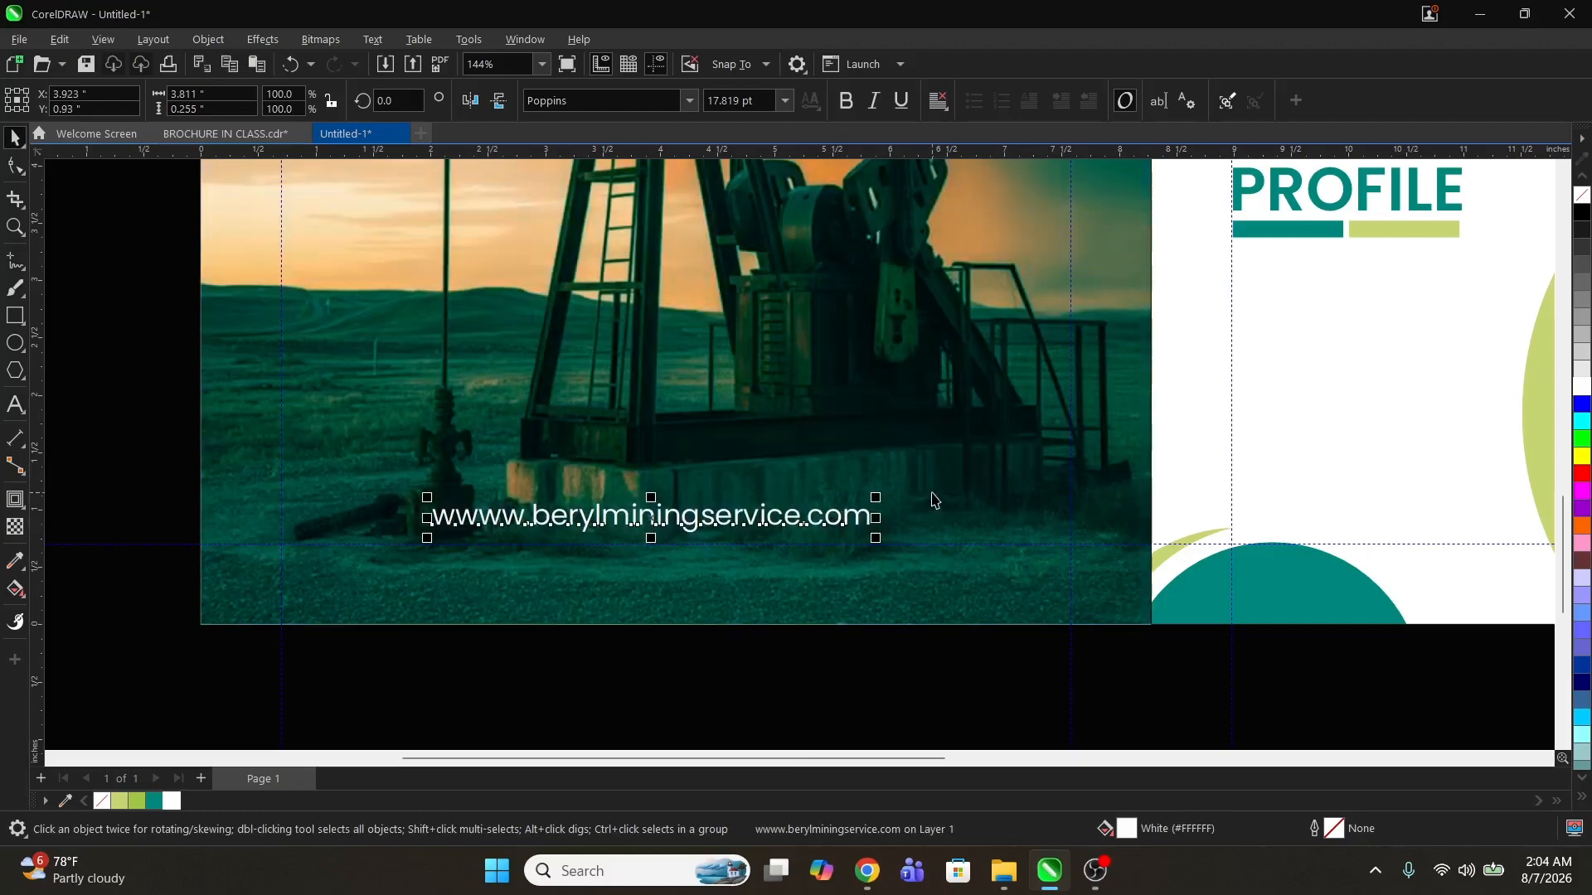
Step: Centre the website text horizontally on the left panel
left_click(931, 495, "shift")
key("c")
key("z")
key("shift+F4")
key("F4")
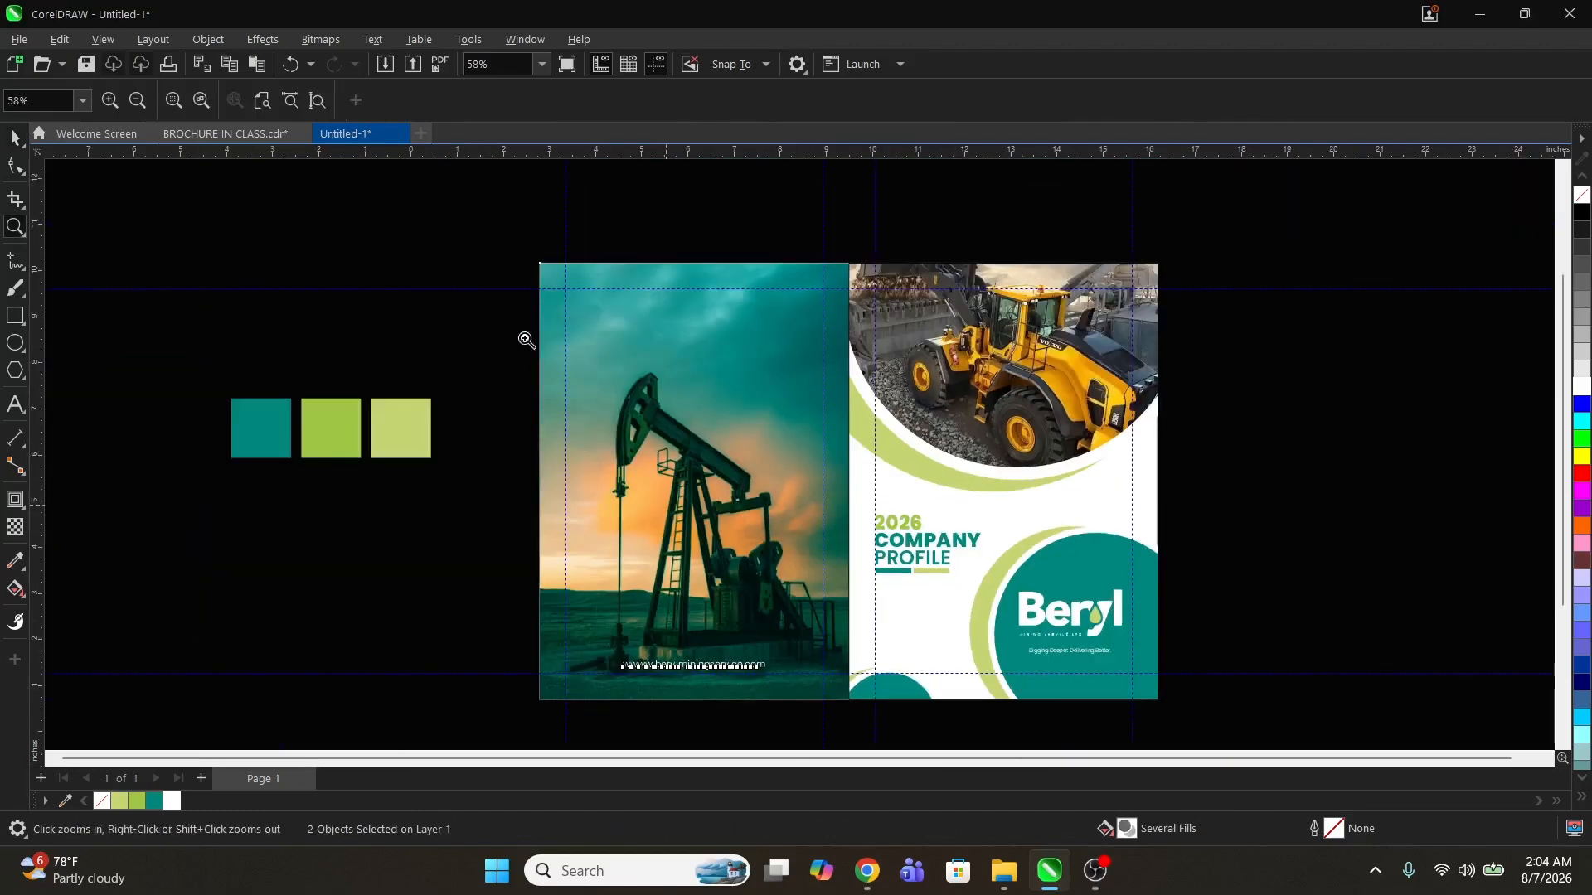
left_click_drag(533, 242, 1185, 720)
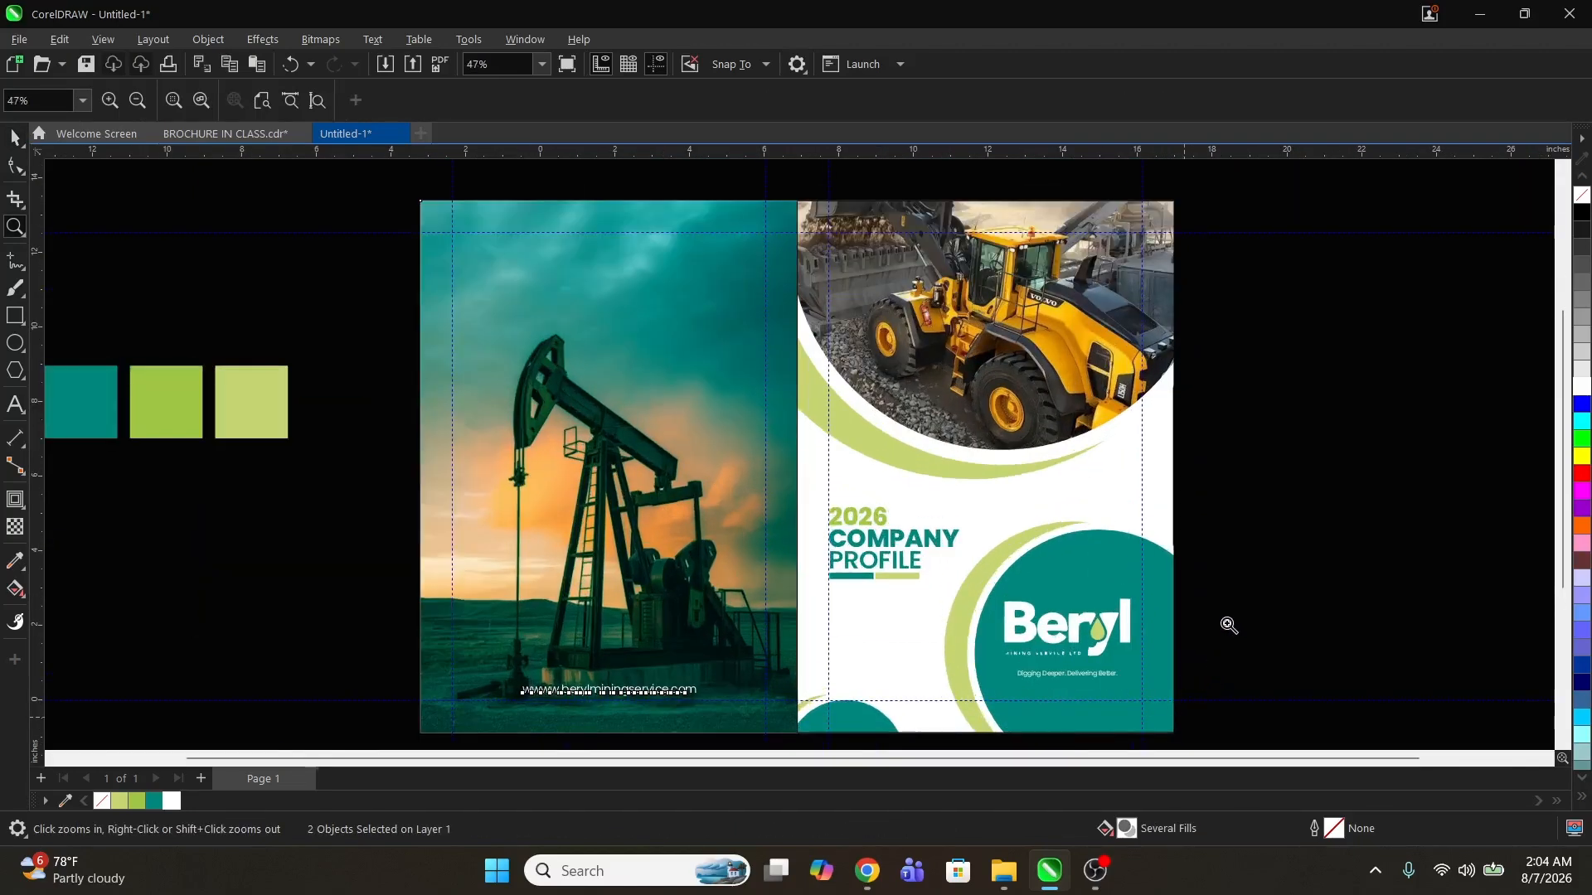
key("Escape")
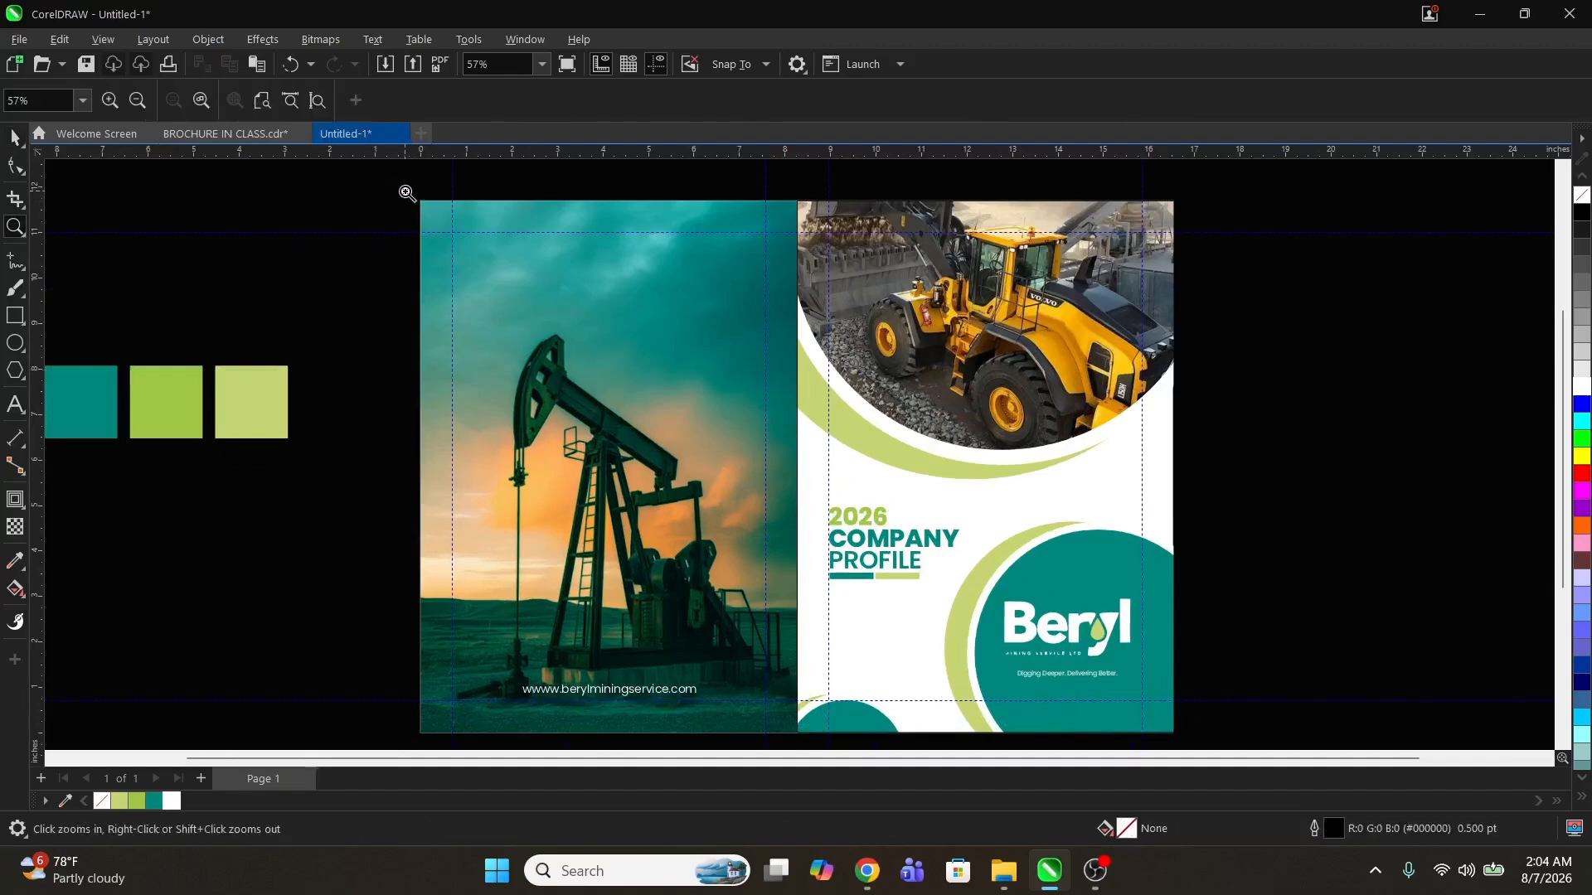
Step: Preview the whole brochure spread in full-screen mode
left_click_drag(407, 193, 1181, 653)
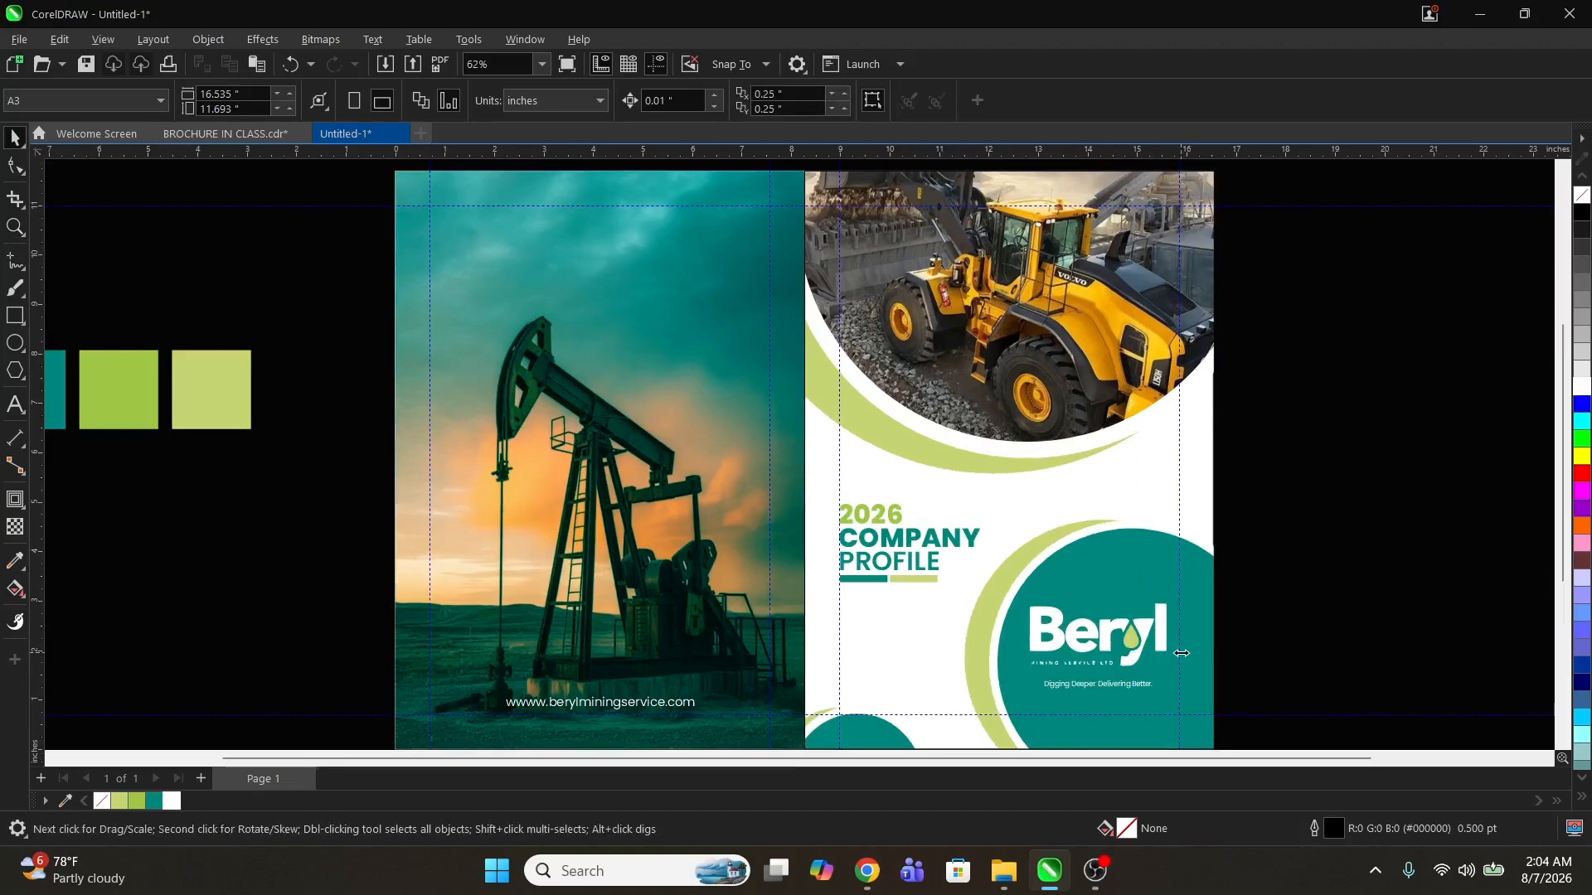
left_click(895, 539)
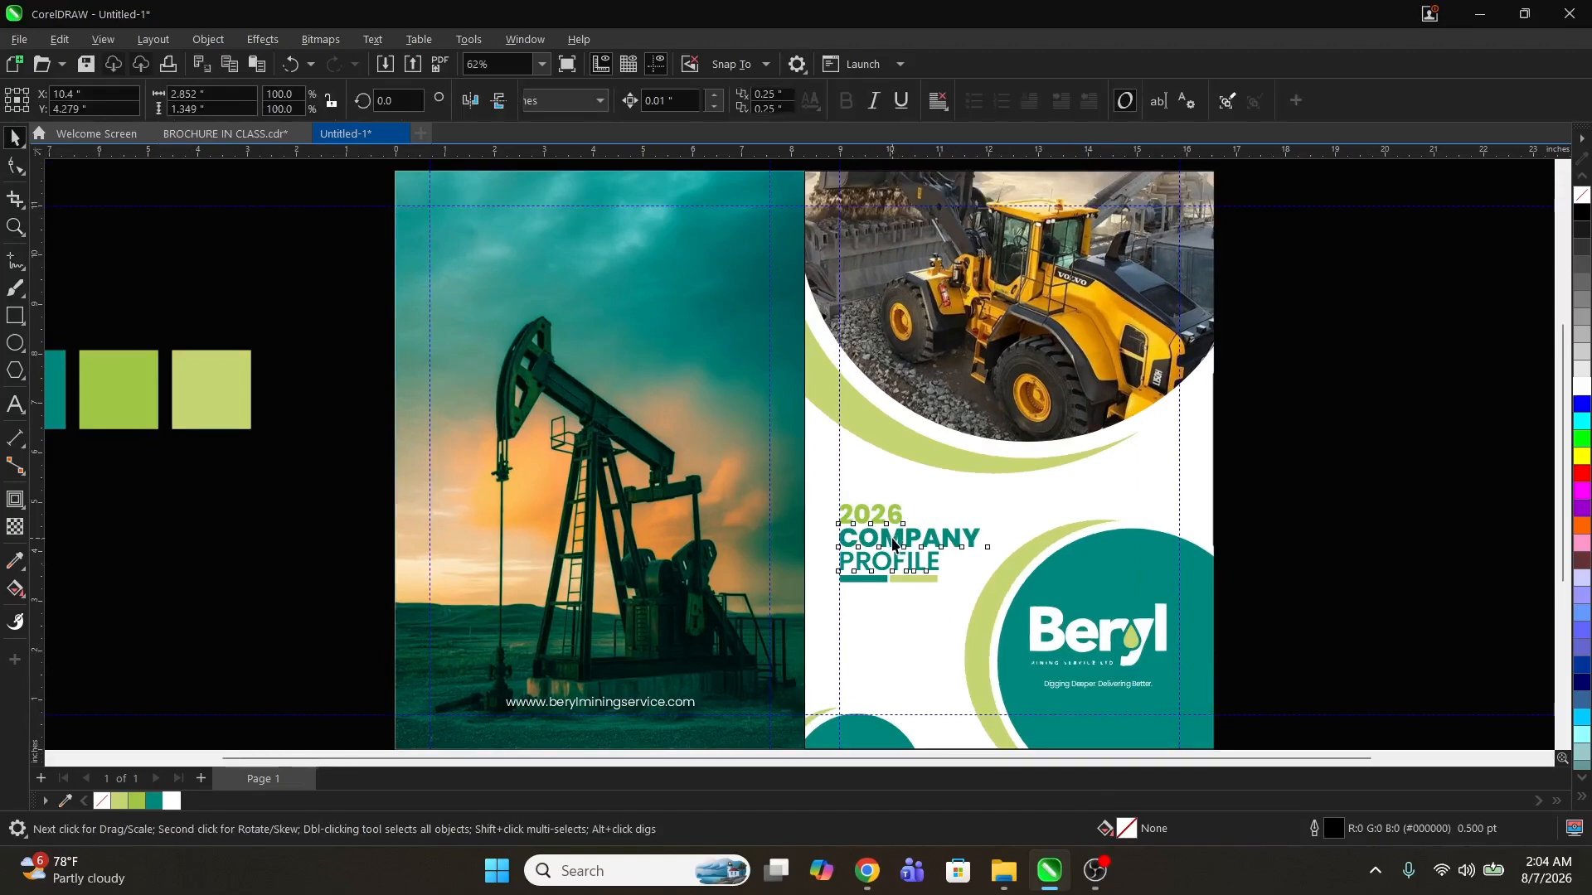
left_click(1314, 497)
right_click(1303, 424)
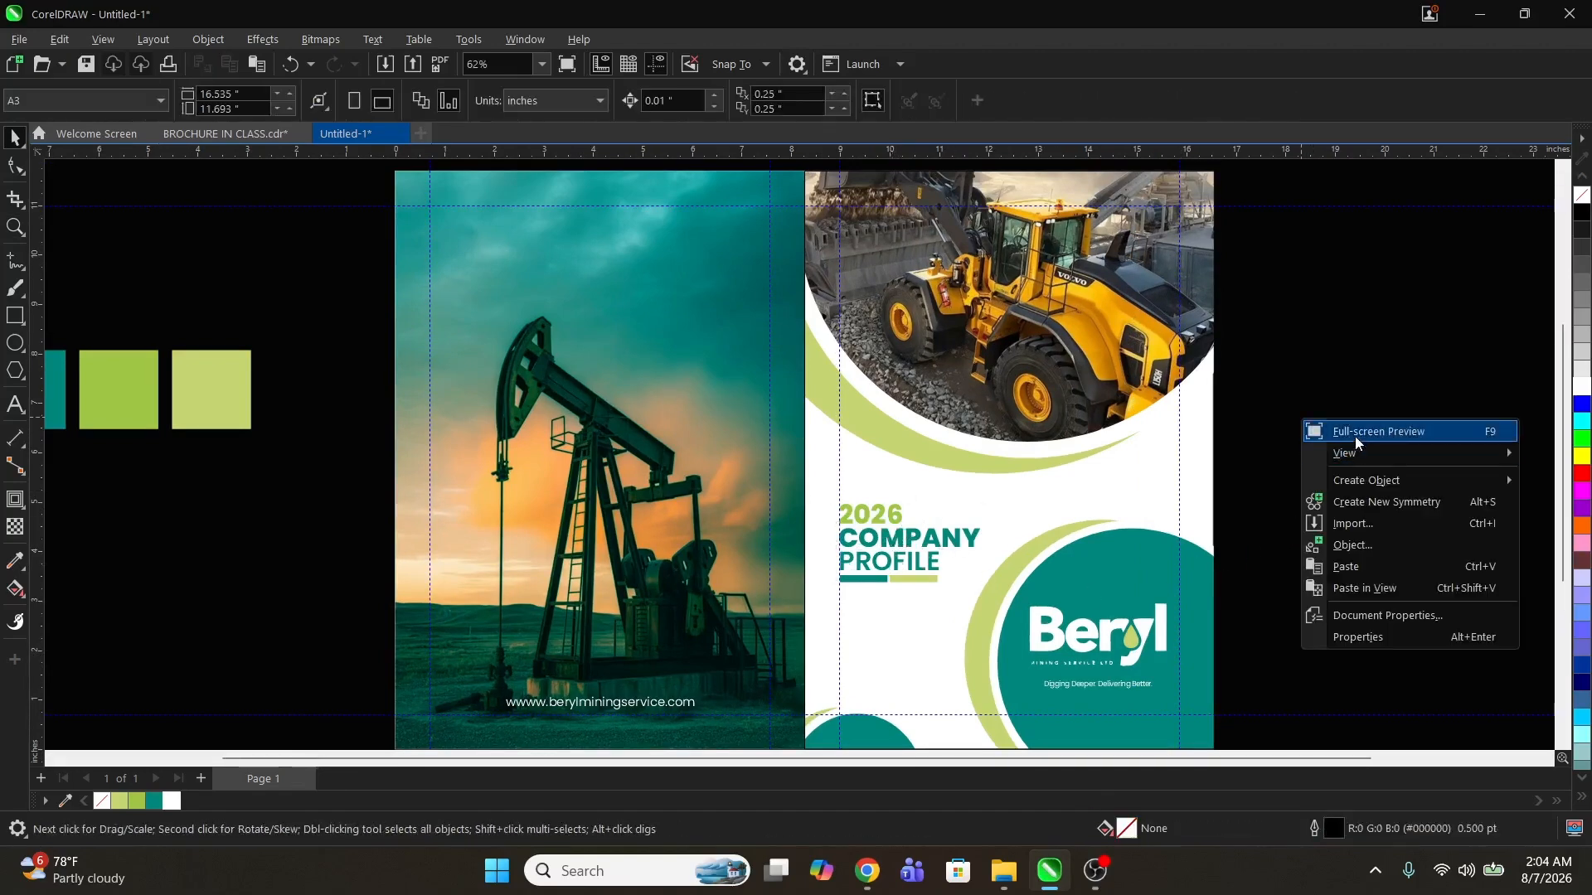
left_click(1359, 426)
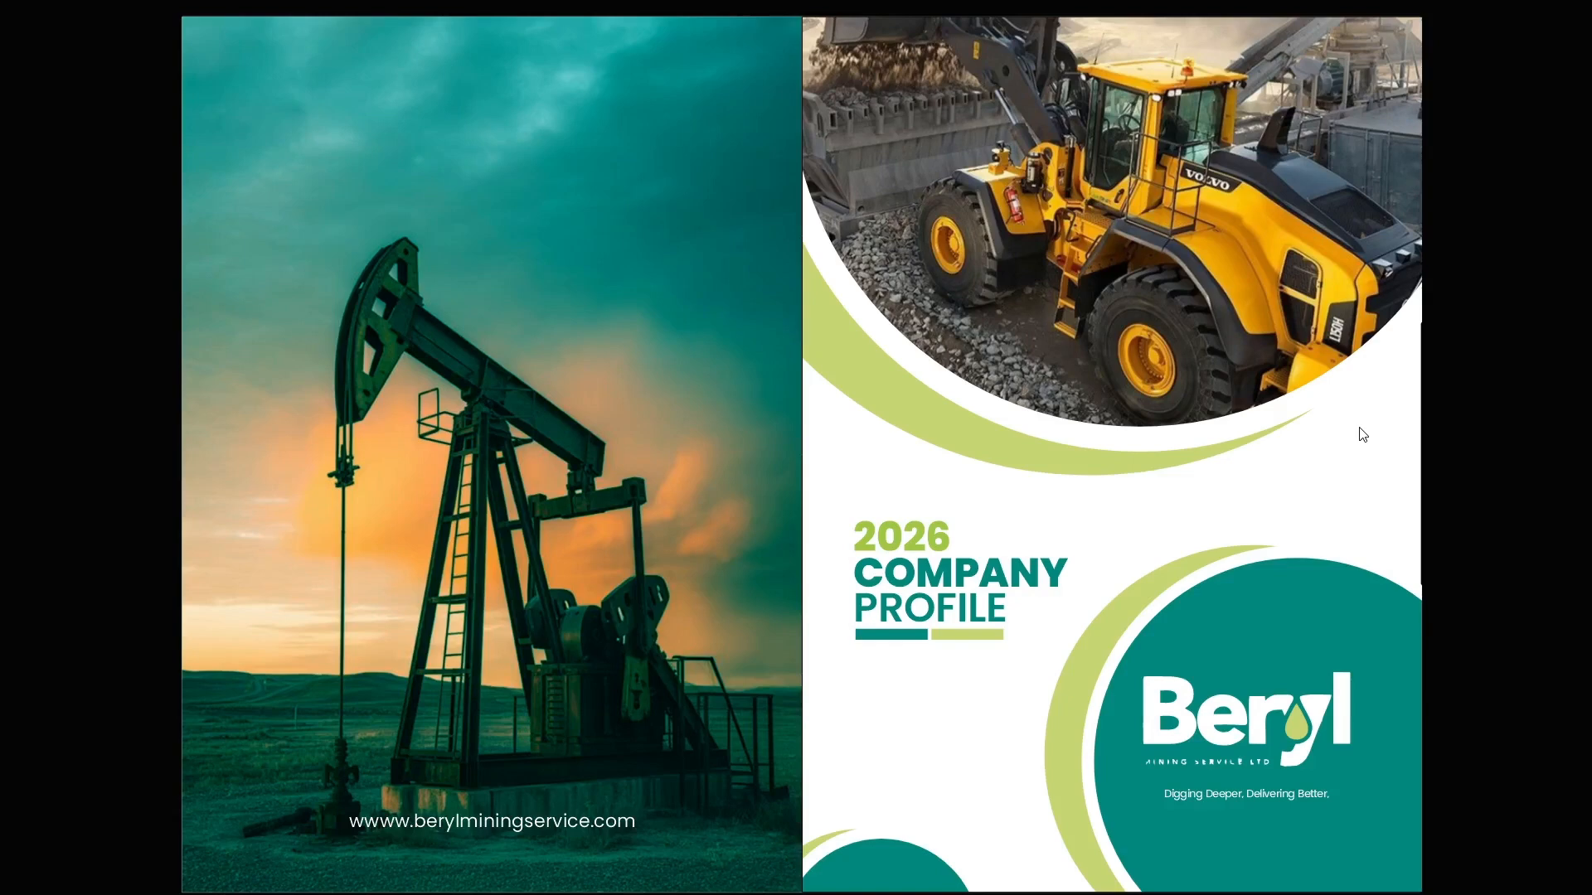
key("F9")
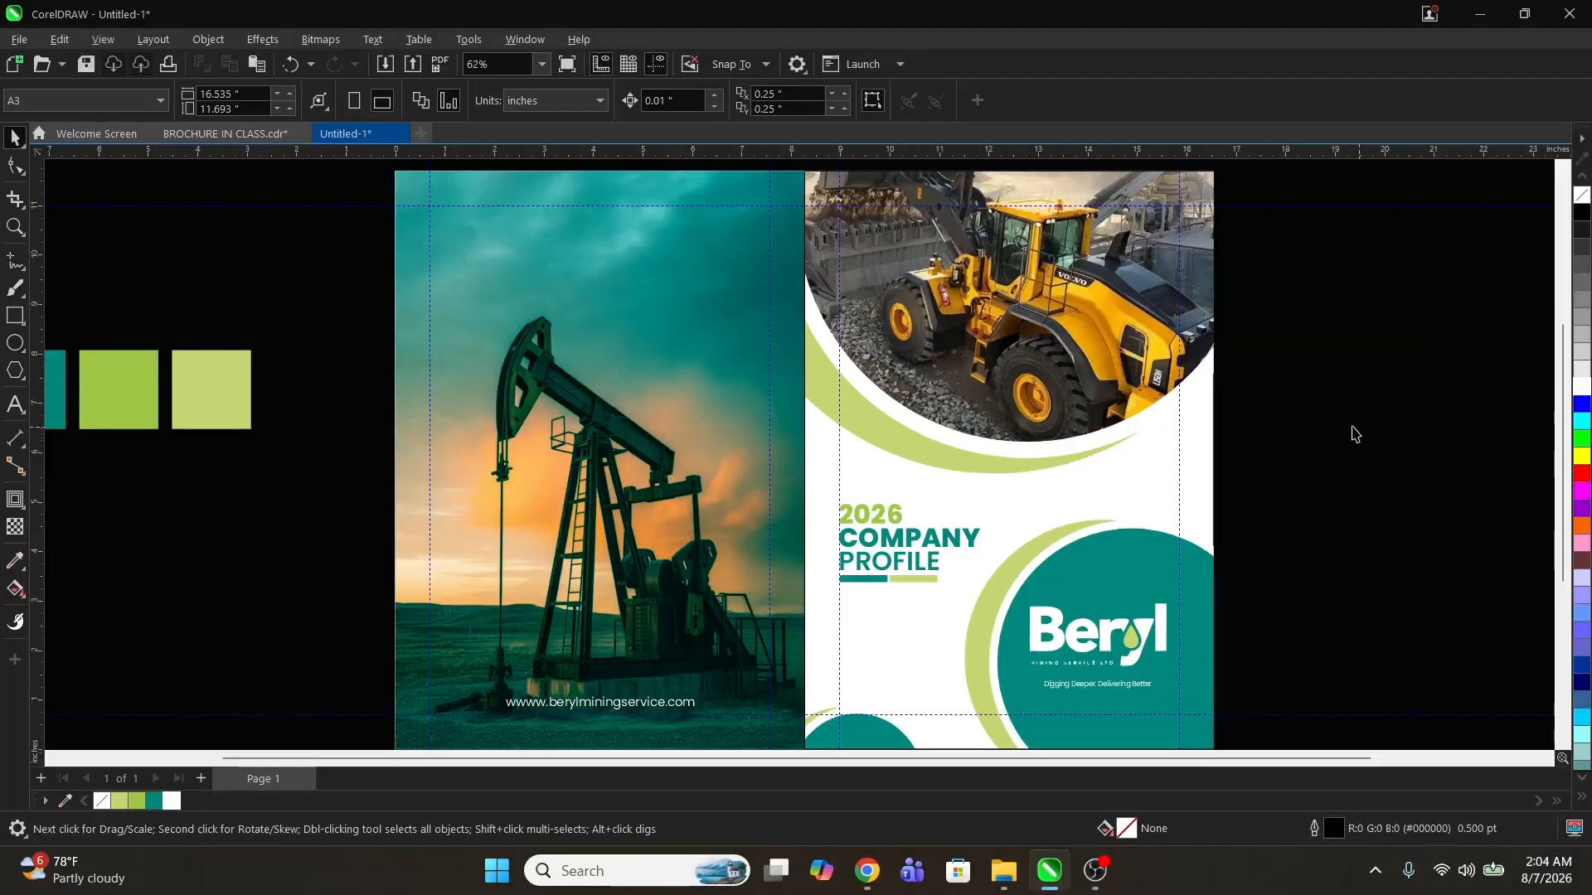
left_click(964, 483)
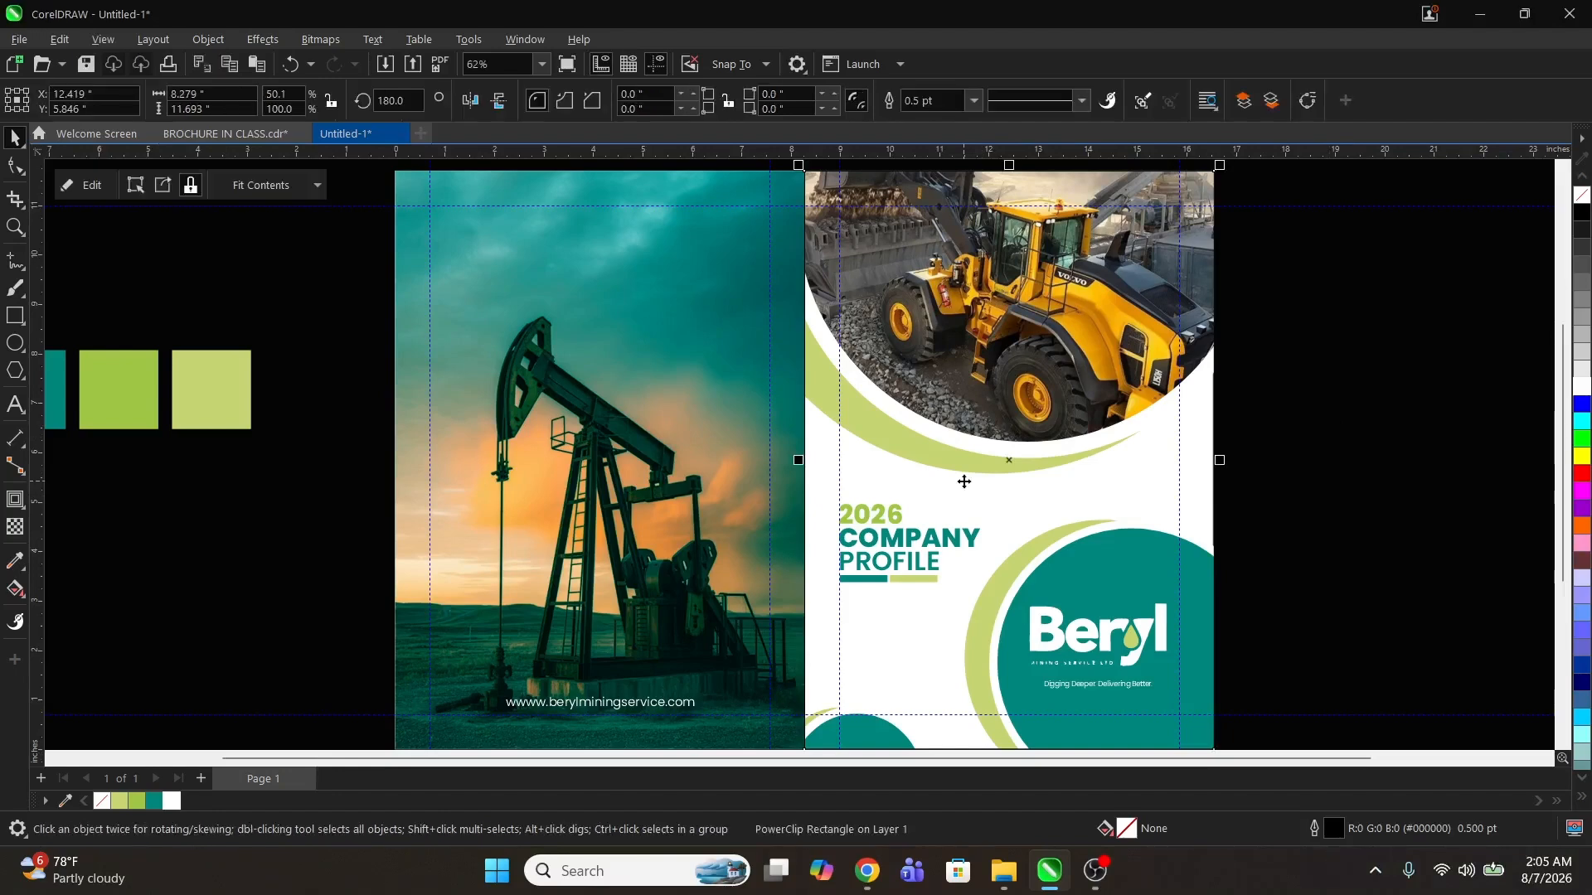
key("z")
key("F4")
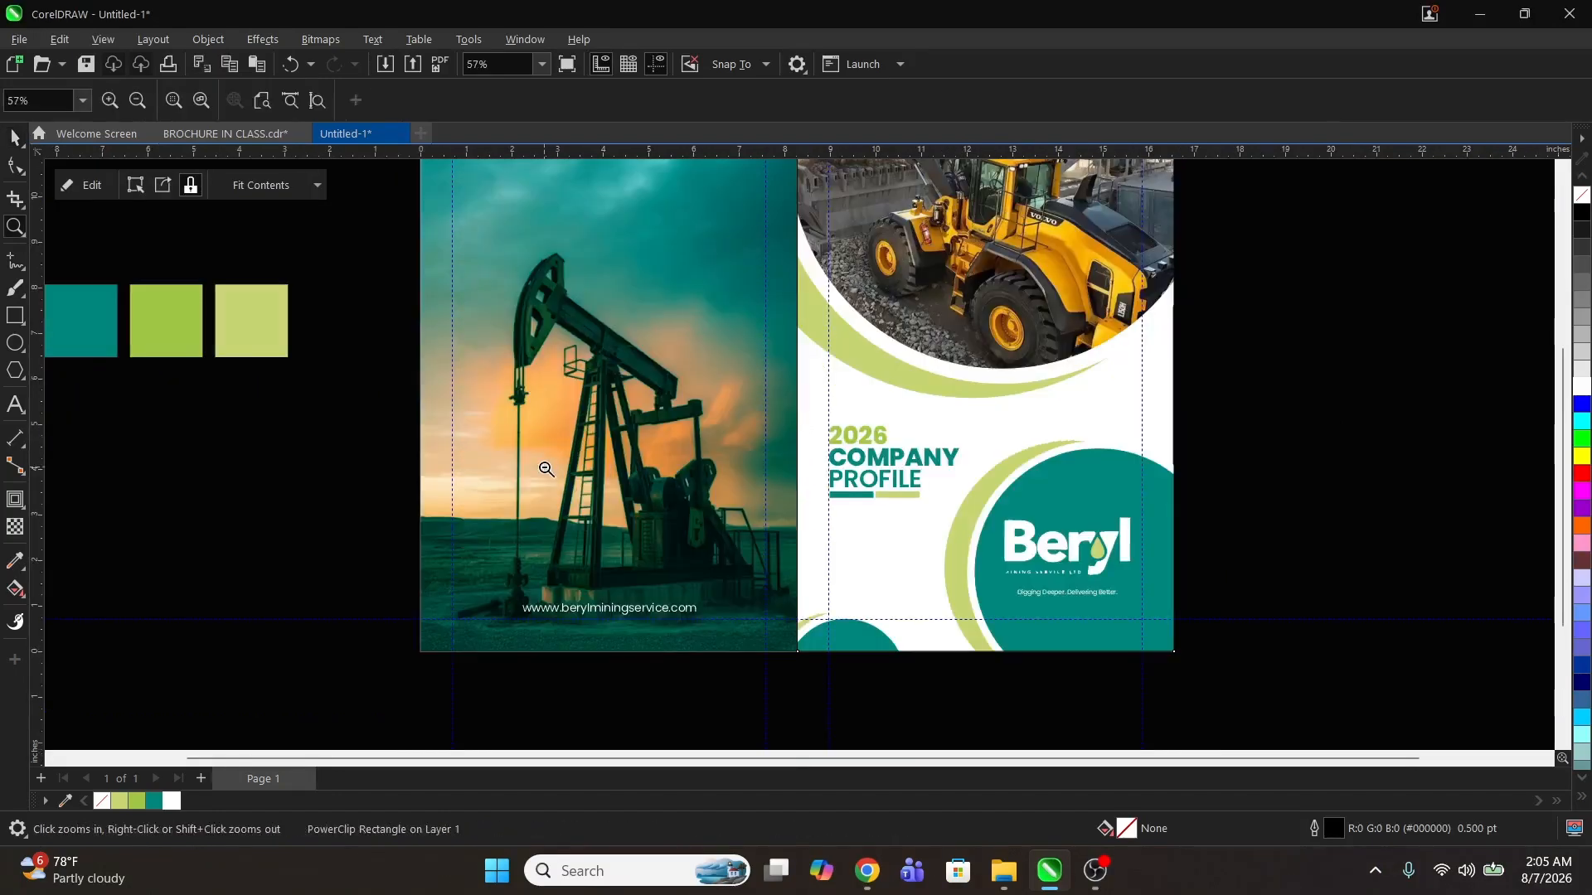
left_click(546, 469, "shift")
key("space")
left_click(810, 235)
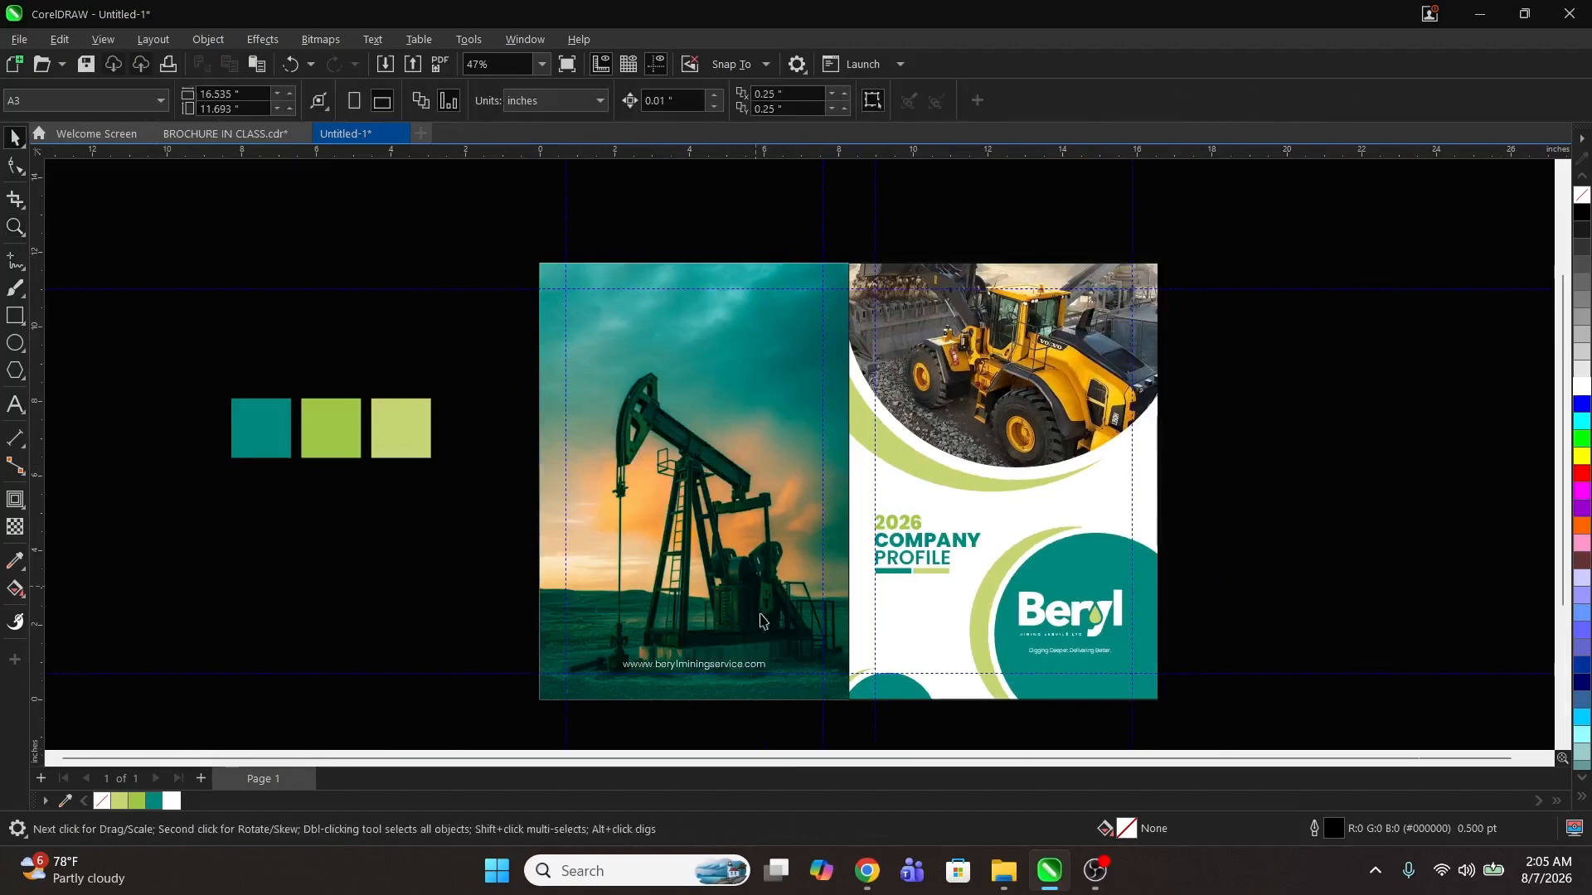
Step: Browse to the MD051_FreeMagazineMockup folder inside MOCKUP and select the Magazine_Mockup_1 and Magazine_Mockup_2 PSD files
left_click(1476, 19)
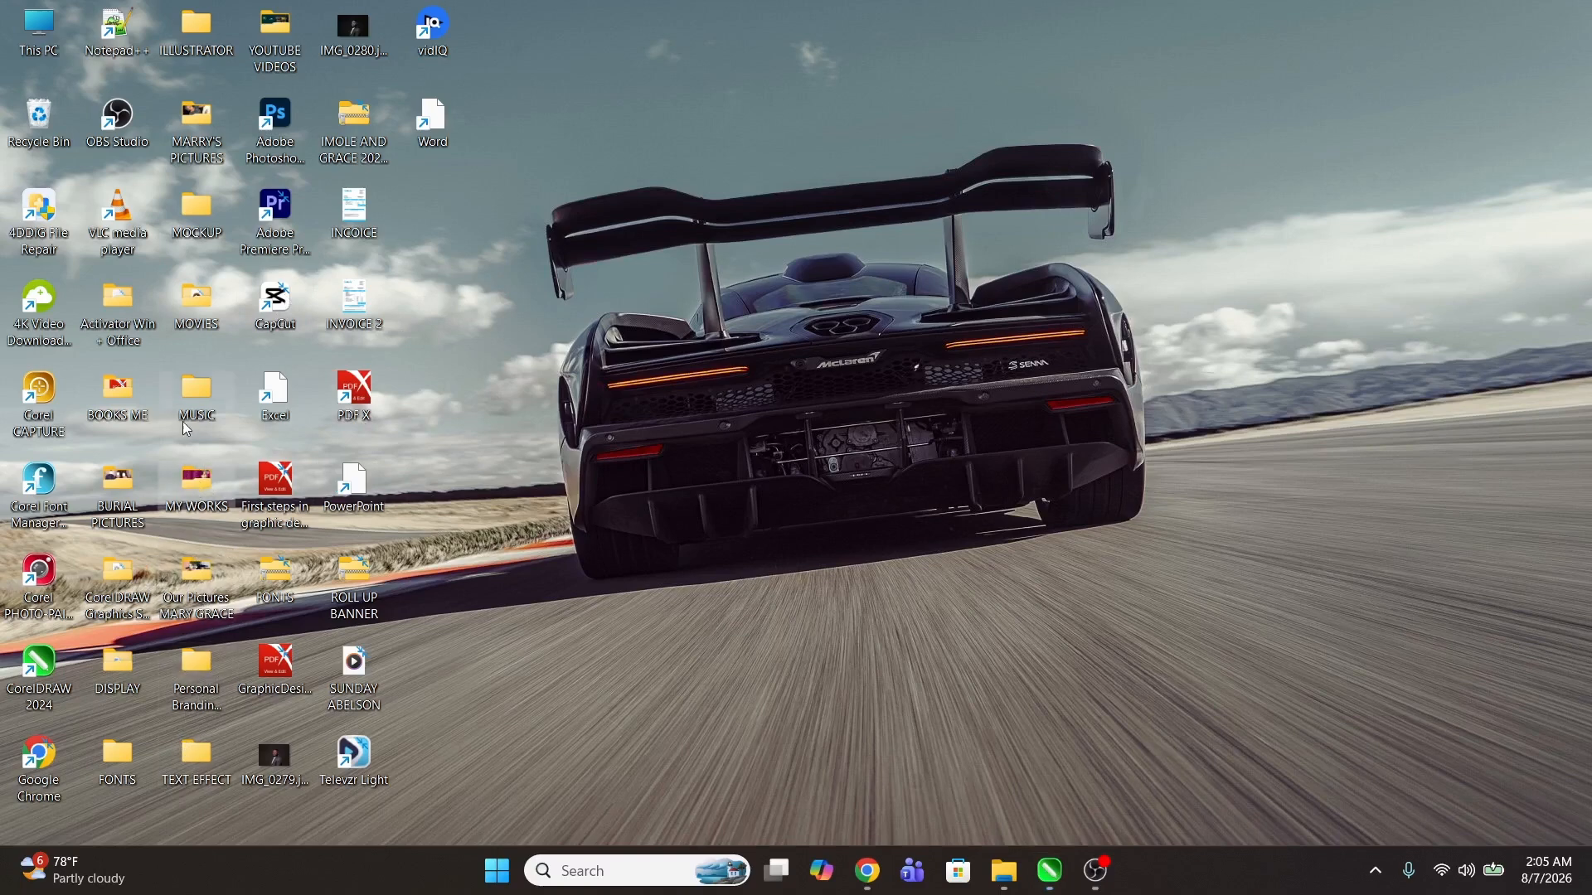
double_click(199, 212)
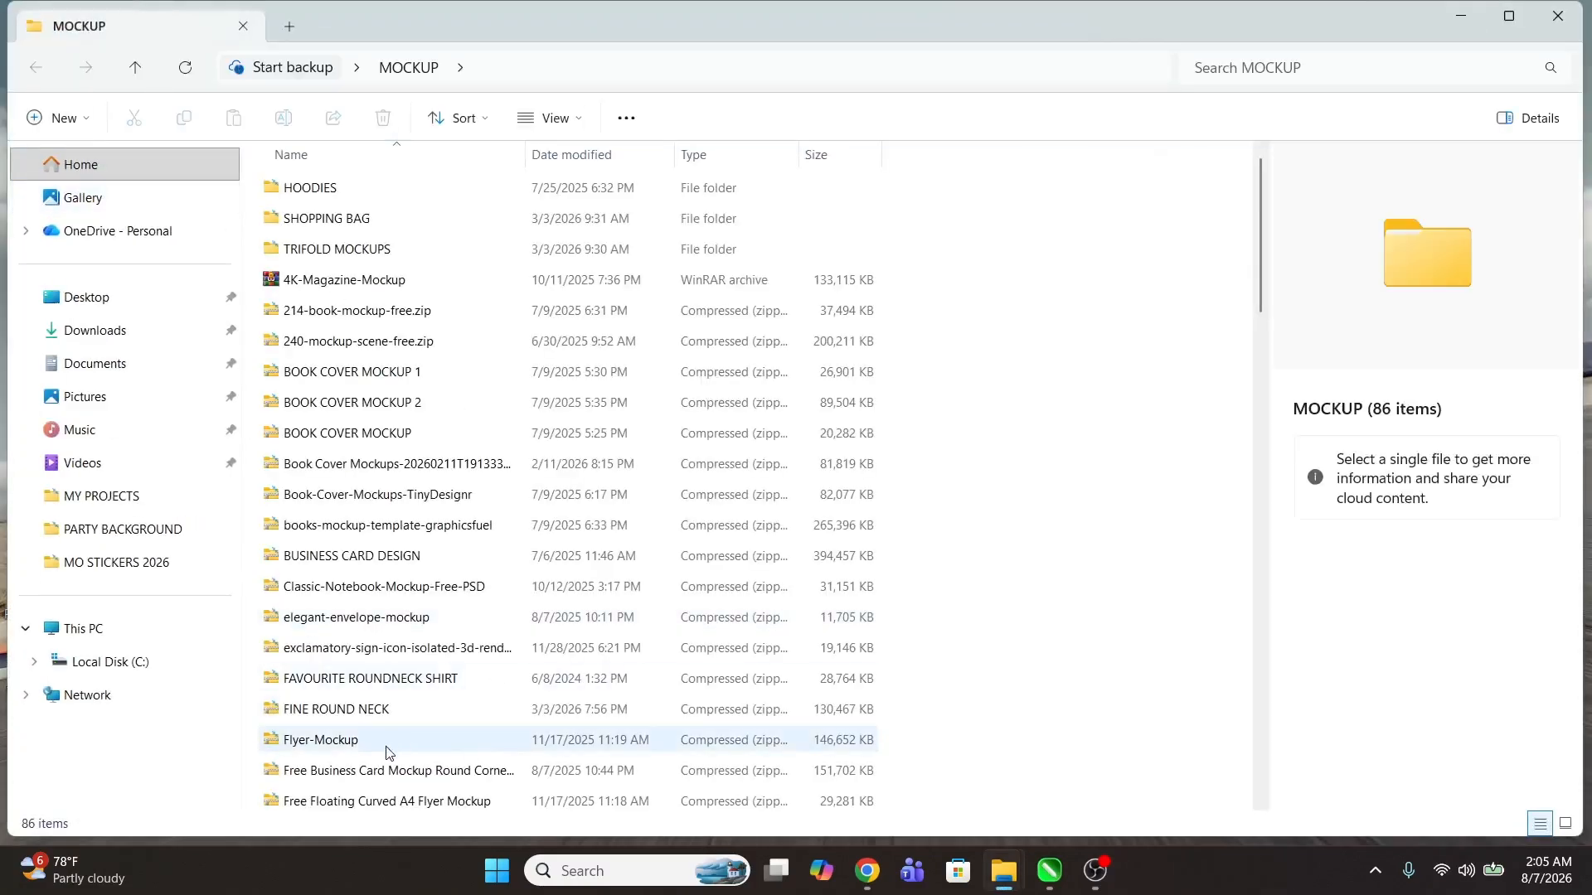
scroll(386, 753, "down", 2)
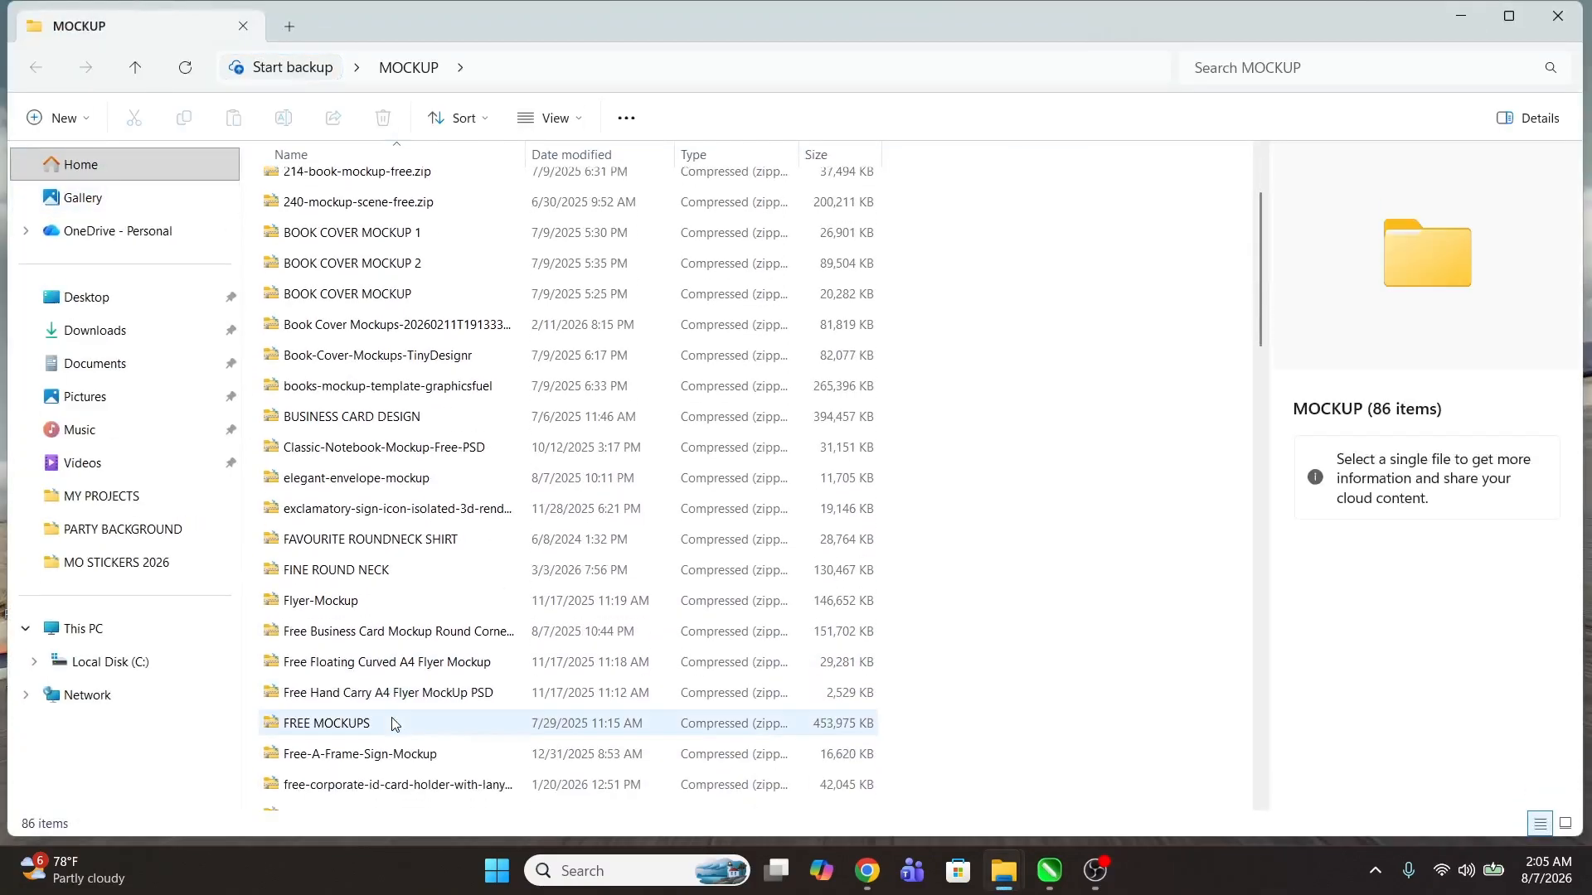
scroll(393, 724, "down", 1)
left_click(396, 573)
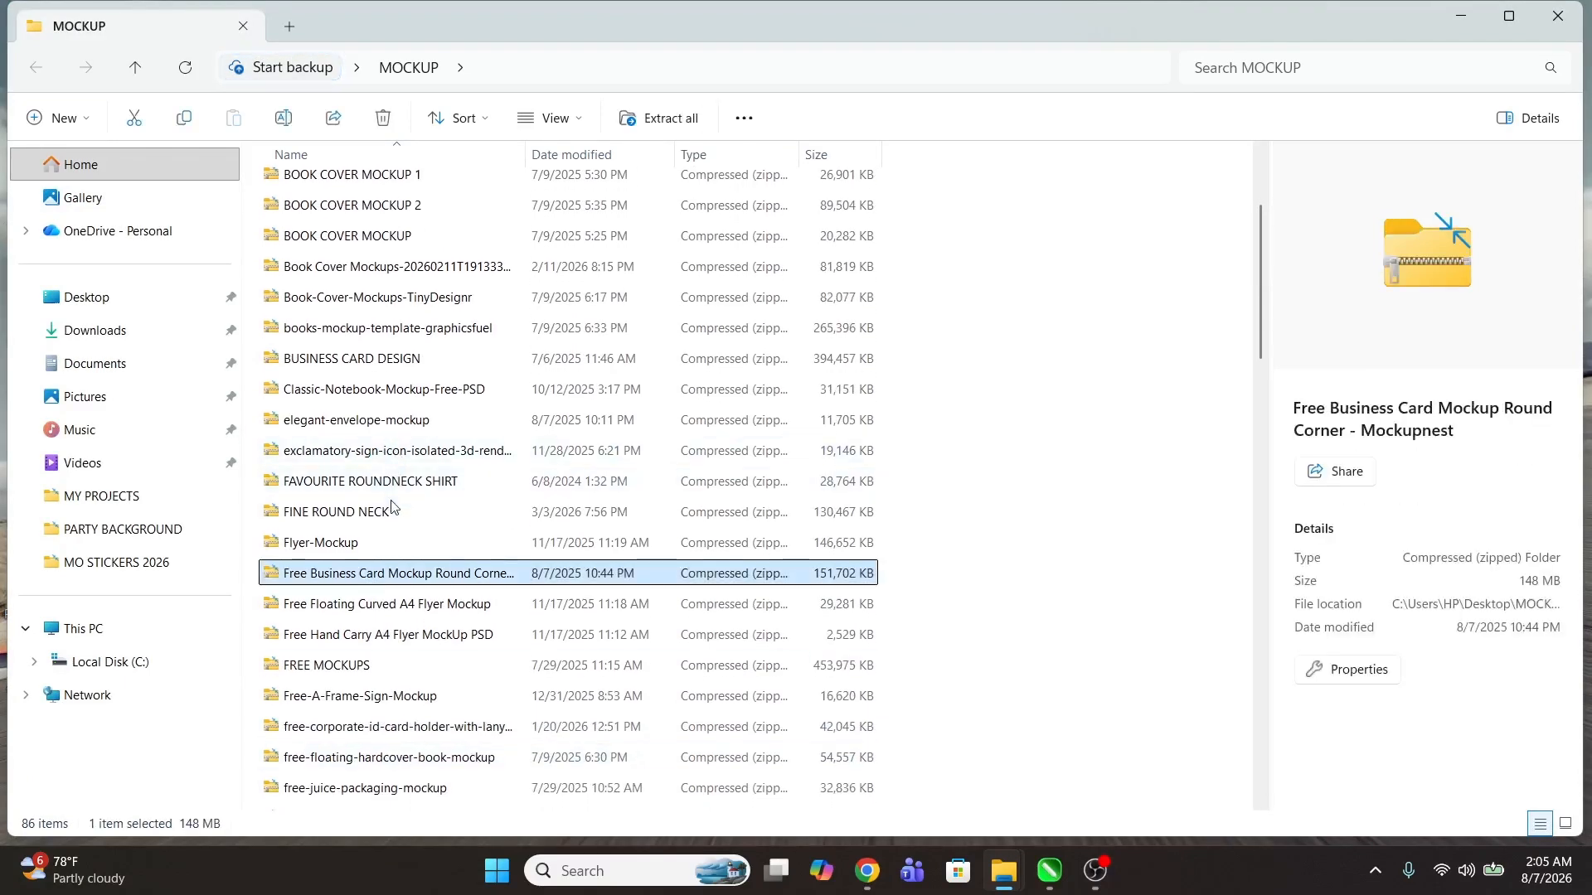
scroll(396, 547, "down", 2)
scroll(423, 683, "down", 1)
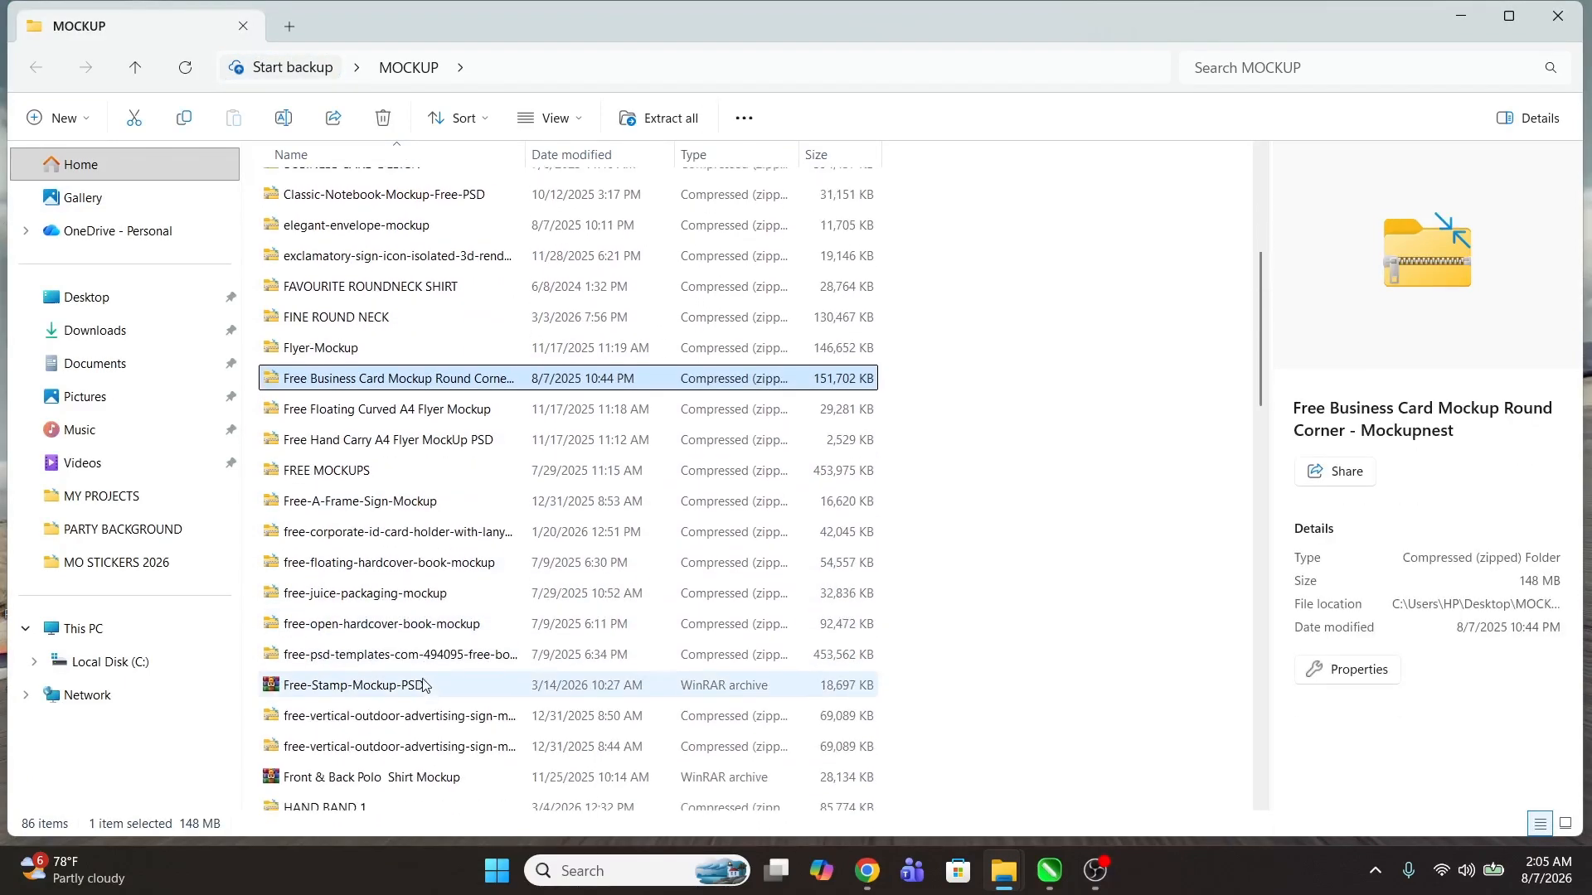
scroll(423, 685, "down", 1)
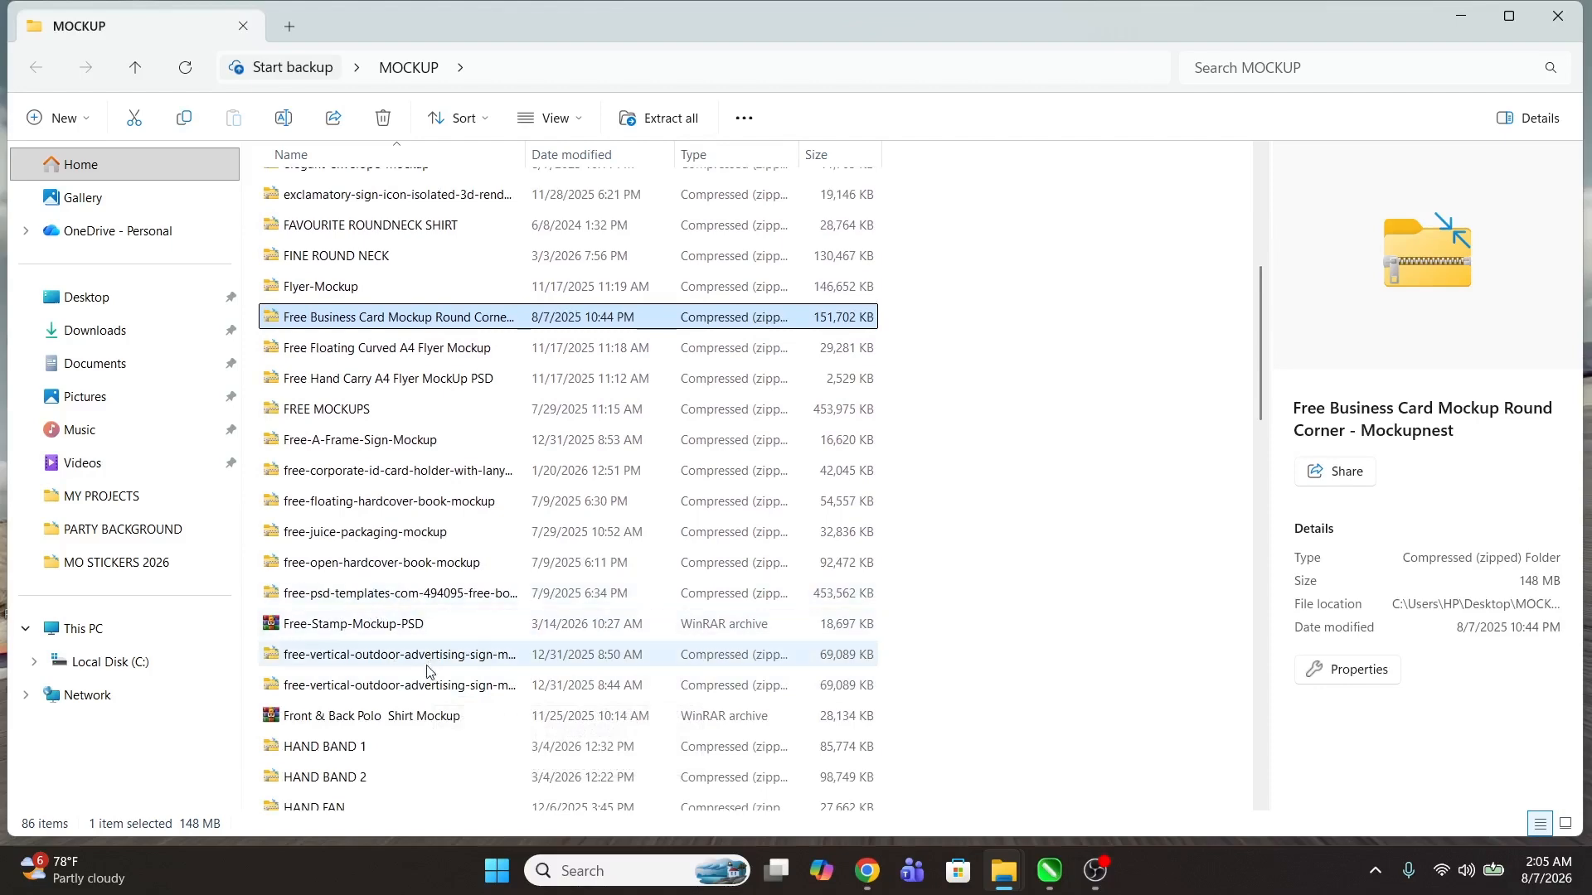
scroll(425, 670, "down", 5)
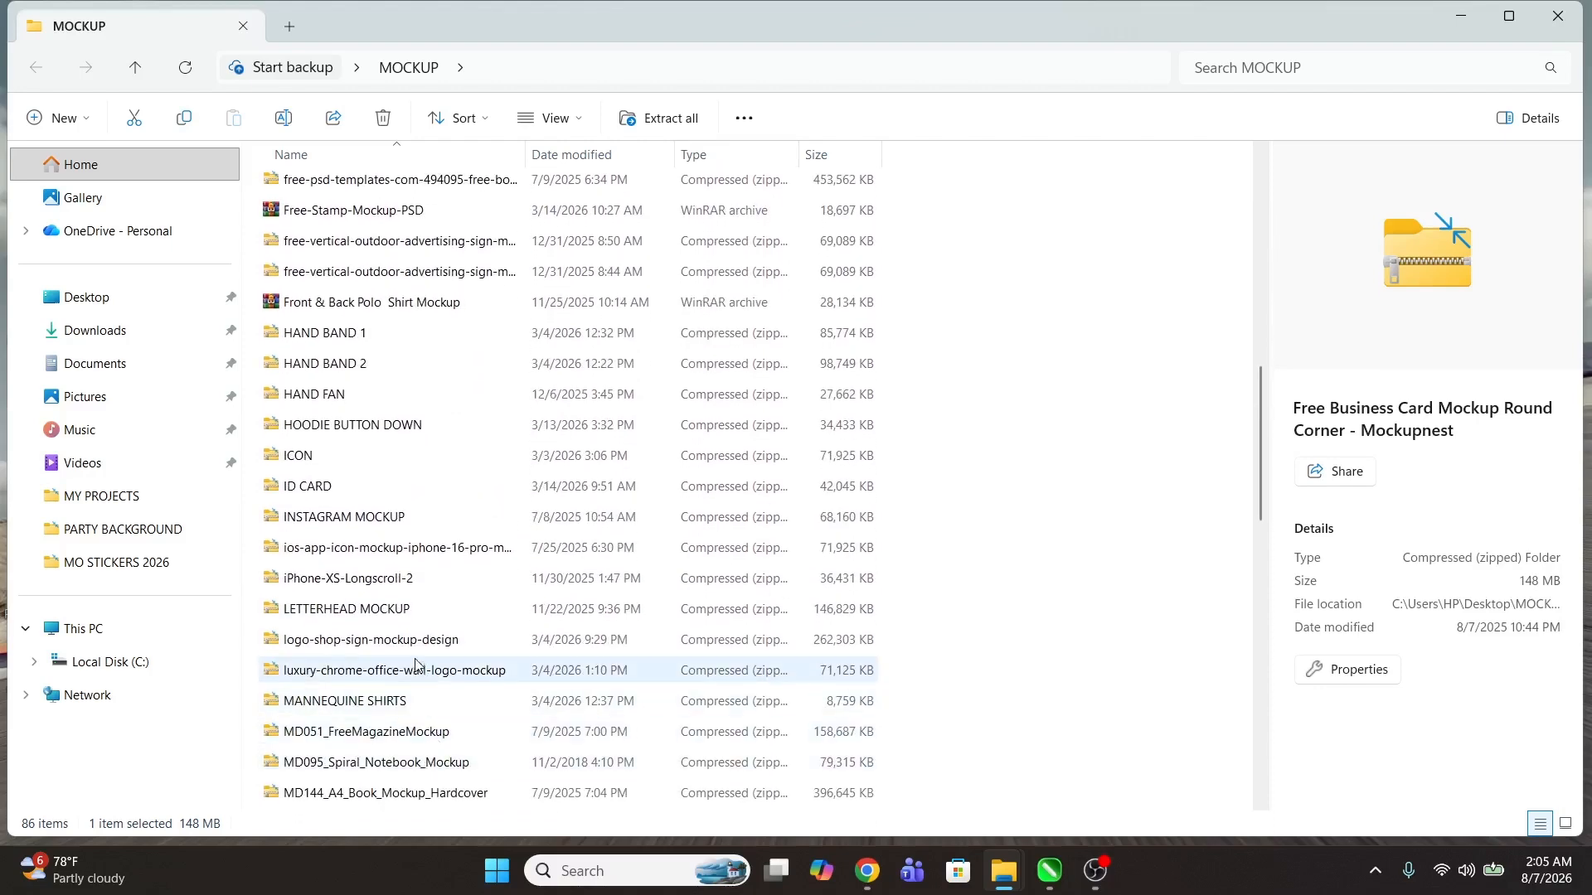
double_click(369, 731)
double_click(369, 189)
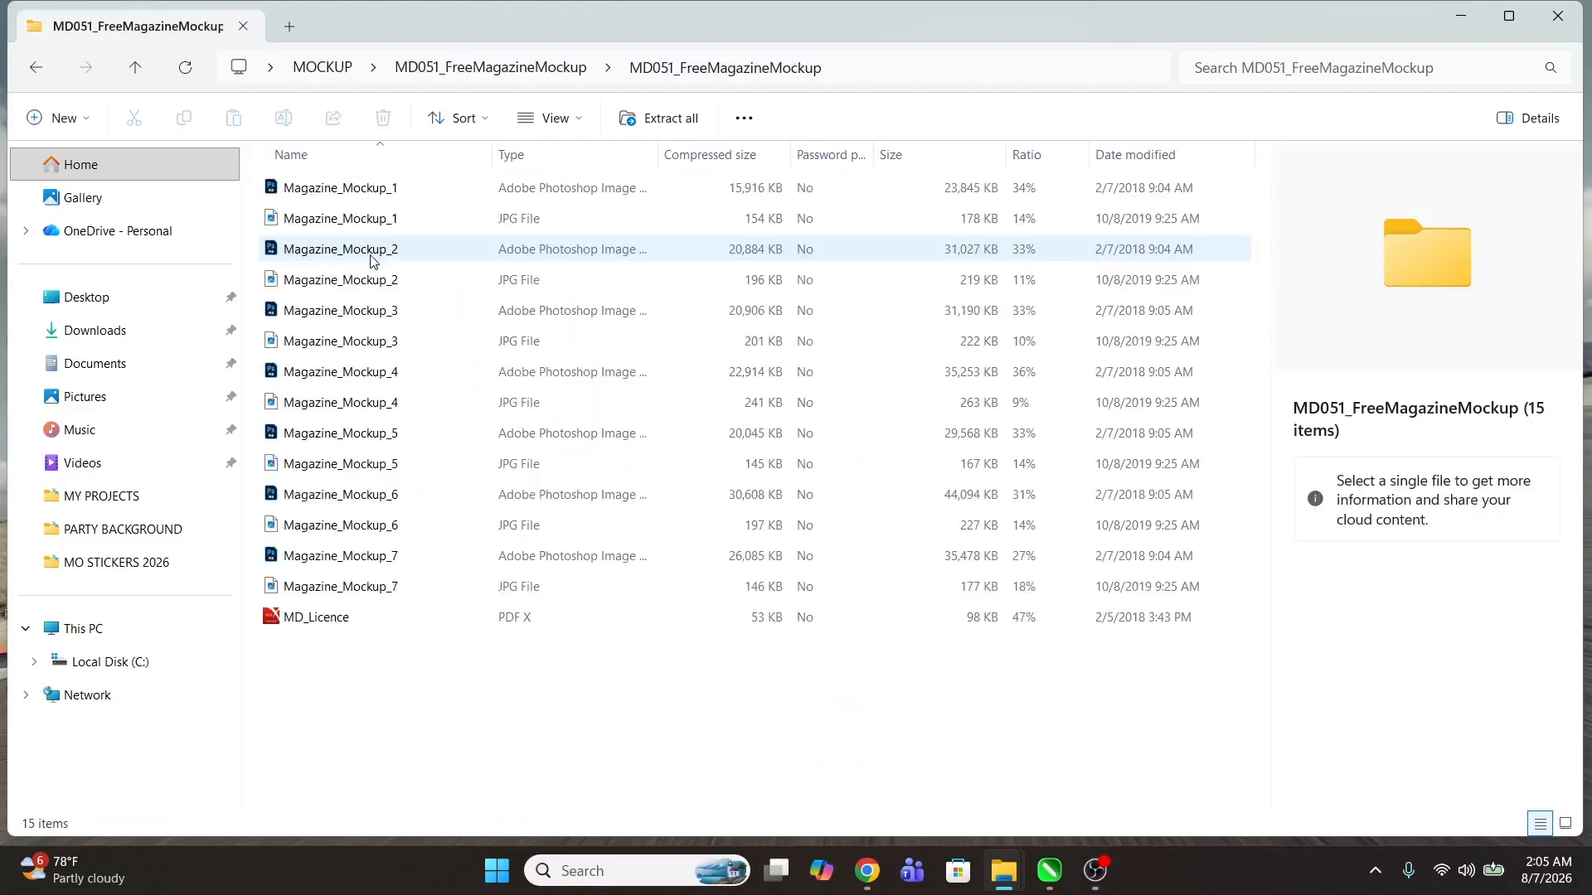
left_click(335, 195)
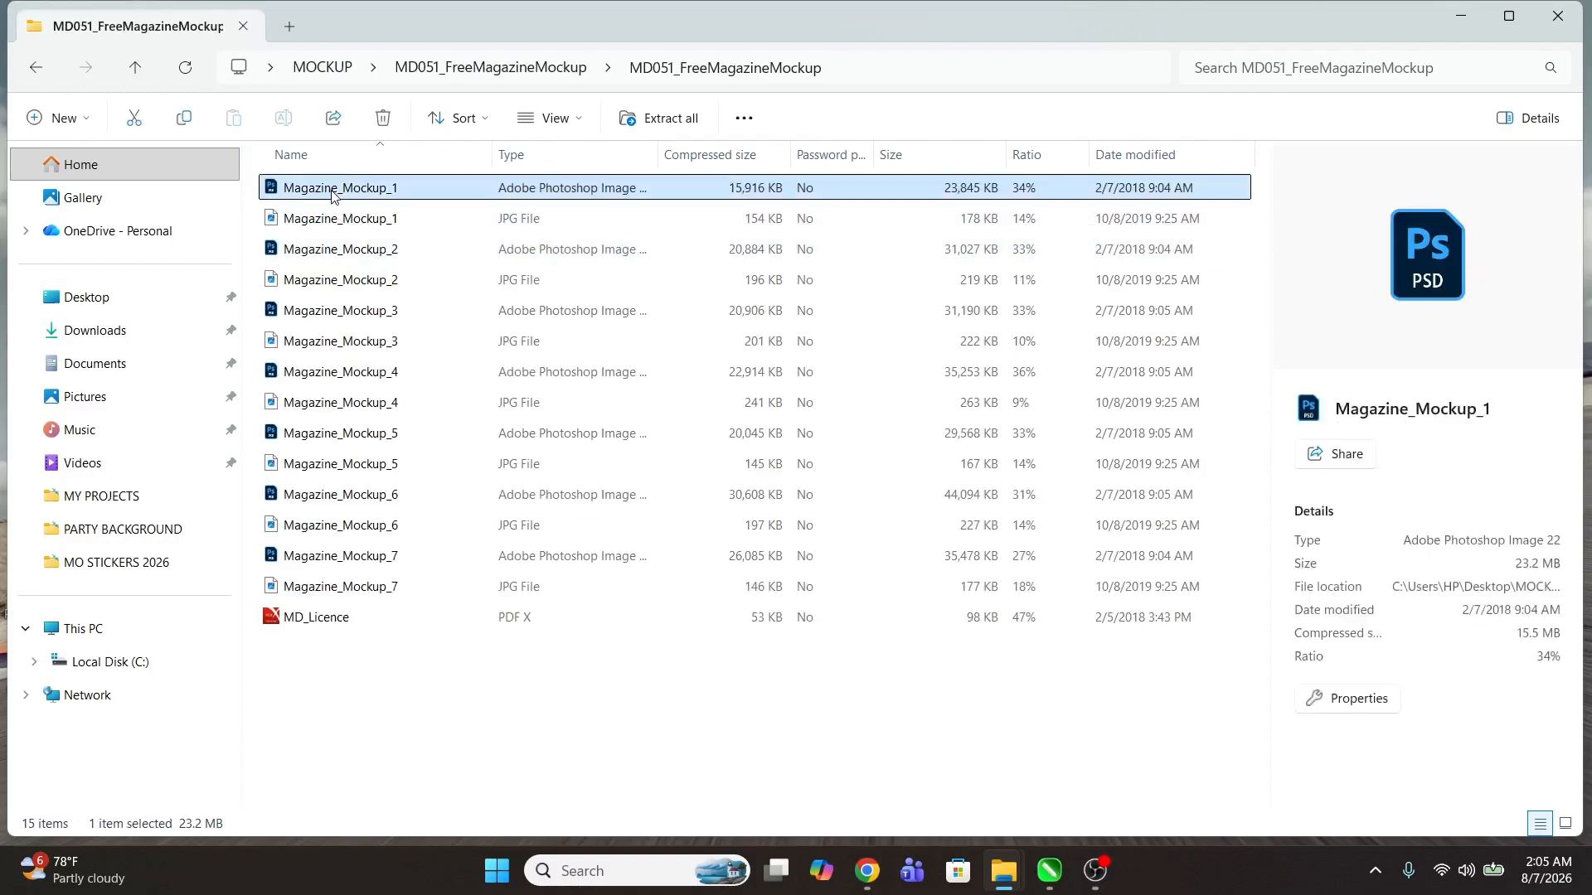
left_click(350, 249, "ctrl")
Step: Launch Photoshop, then select only the Magazine_Mockup_1 PSD file in the folder
left_click(498, 872)
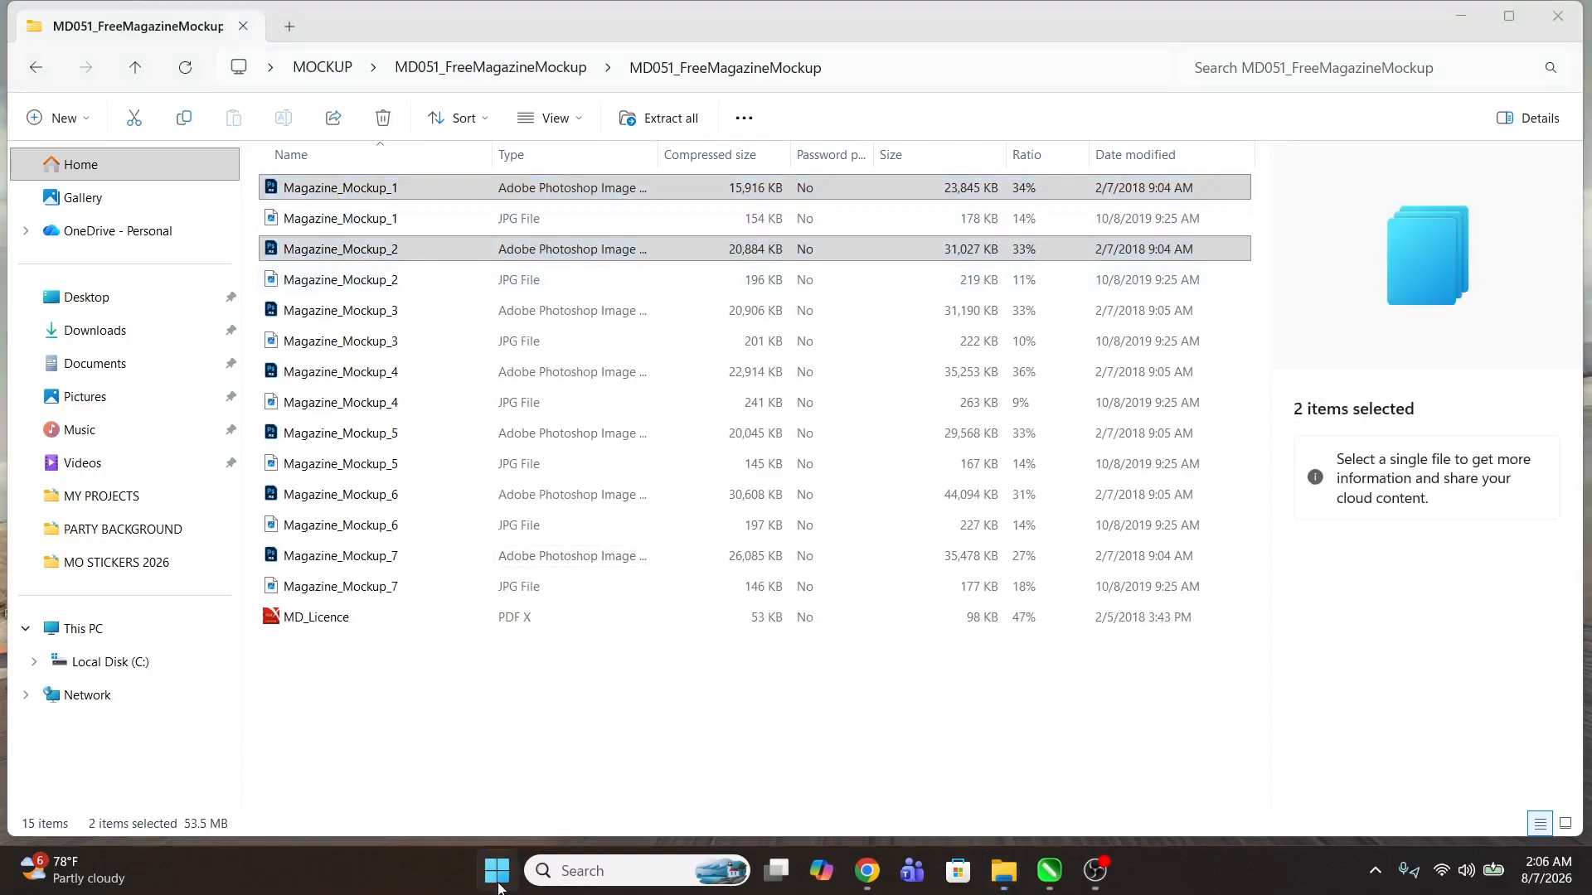
type("photo")
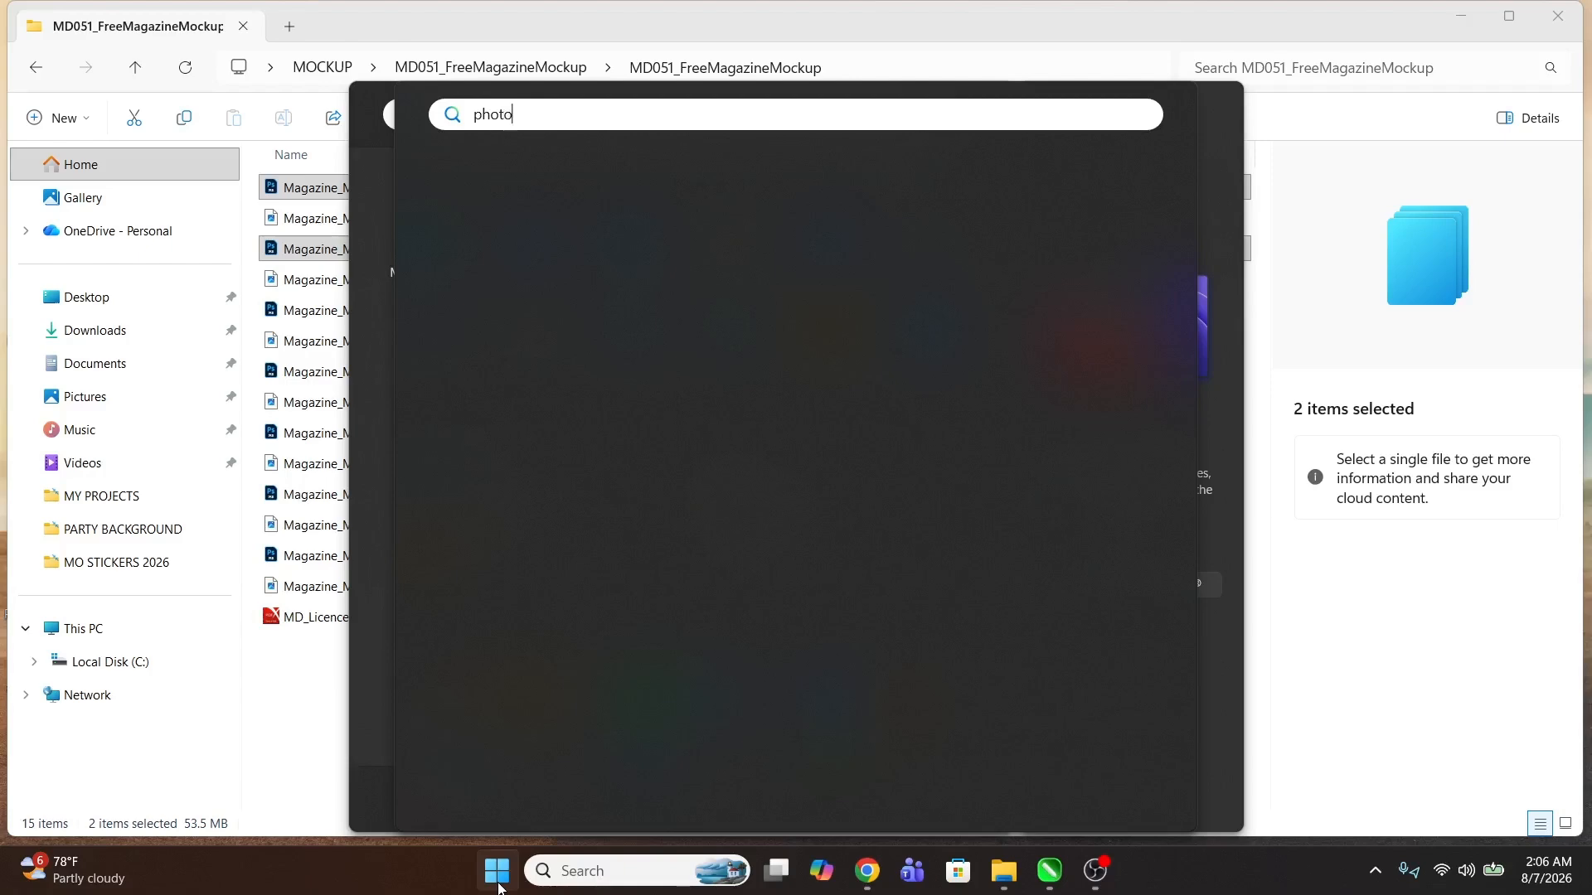
key("Return")
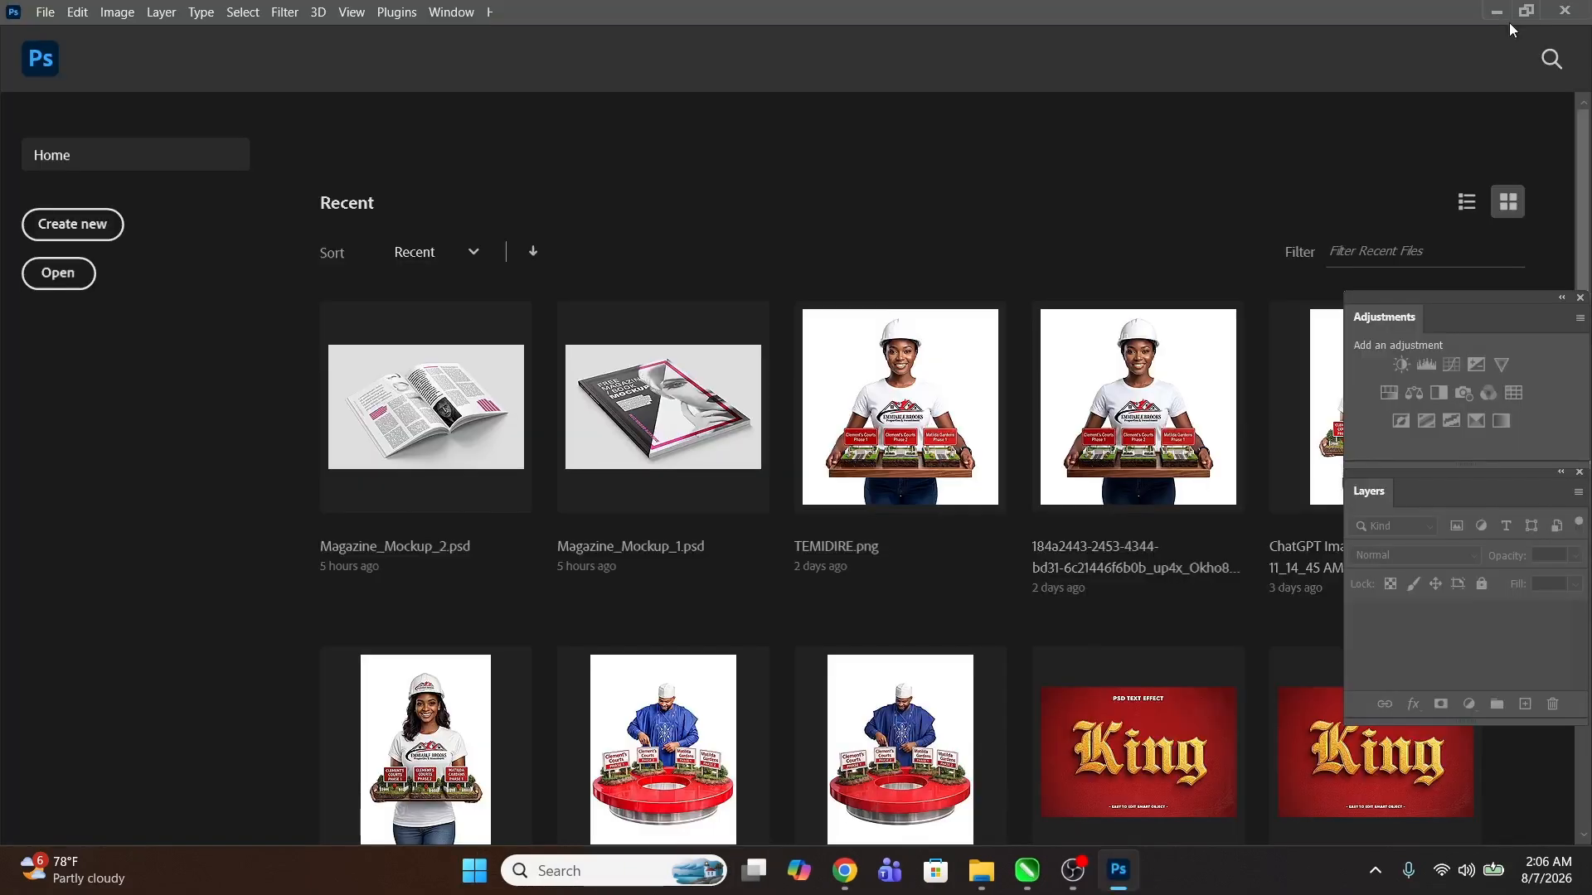
left_click(1496, 11)
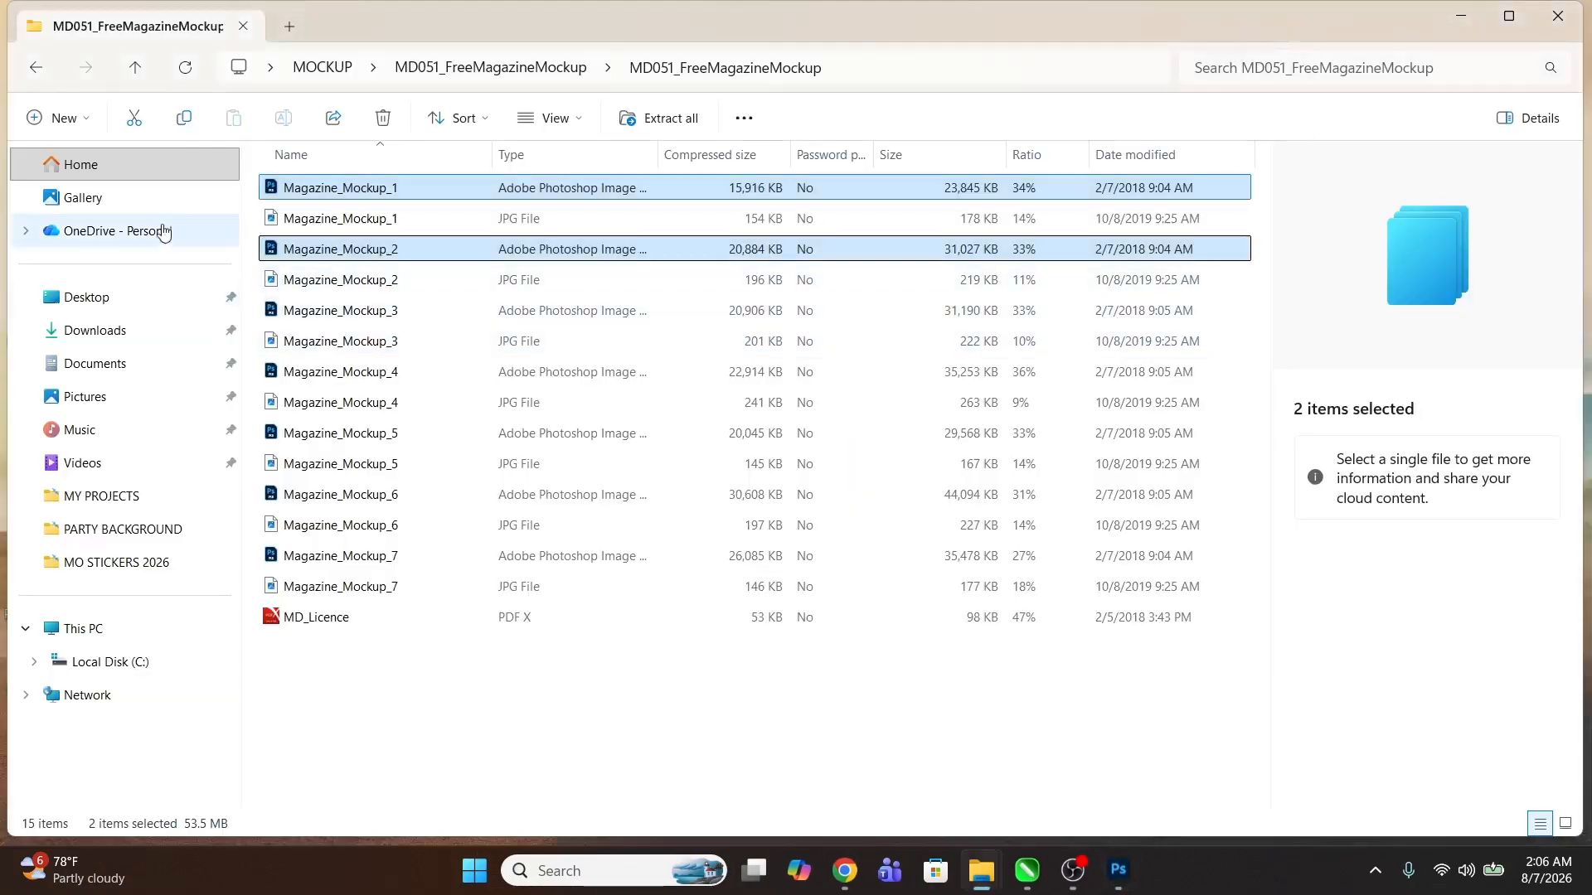
left_click(306, 196)
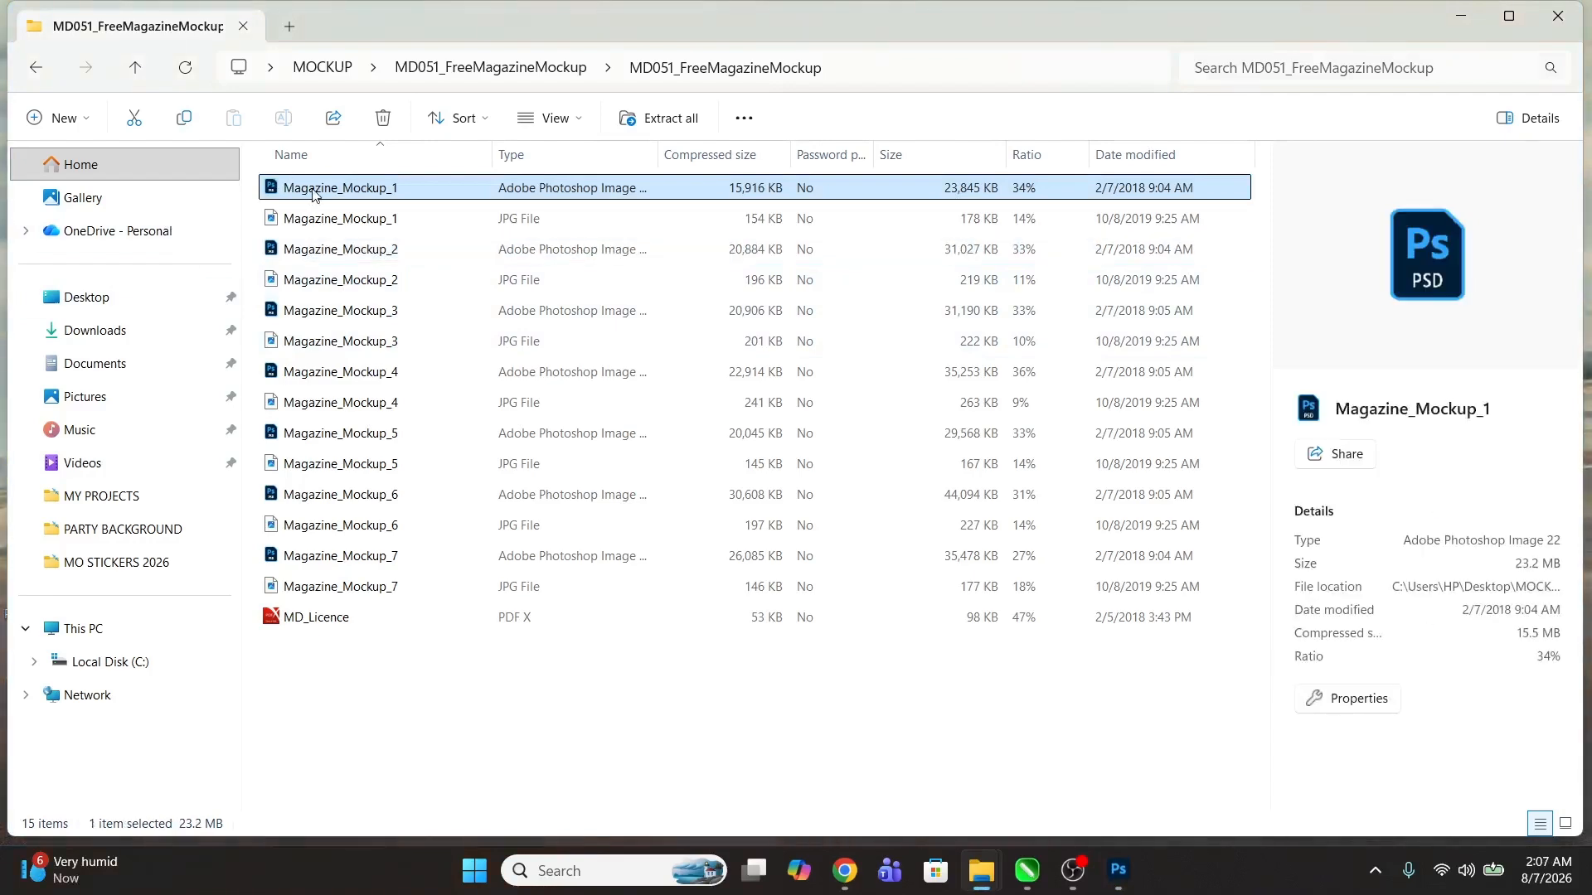
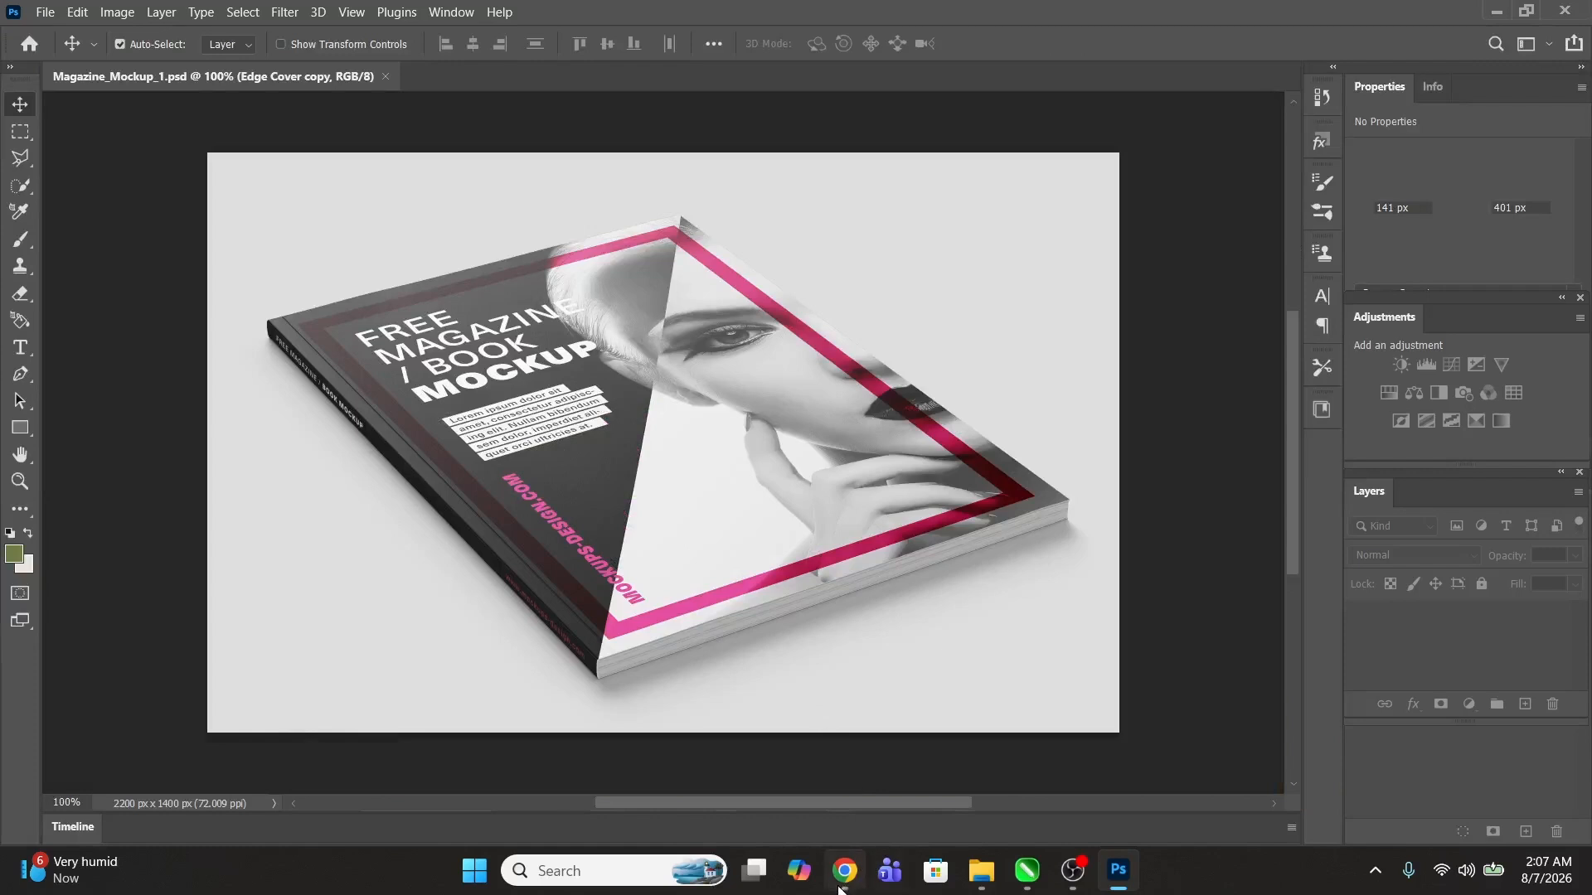
Step: Switch to the mockup folder and preview the Magazine_Mockup_3 and Magazine_Mockup_4 JPG images
mouse_move(858, 852)
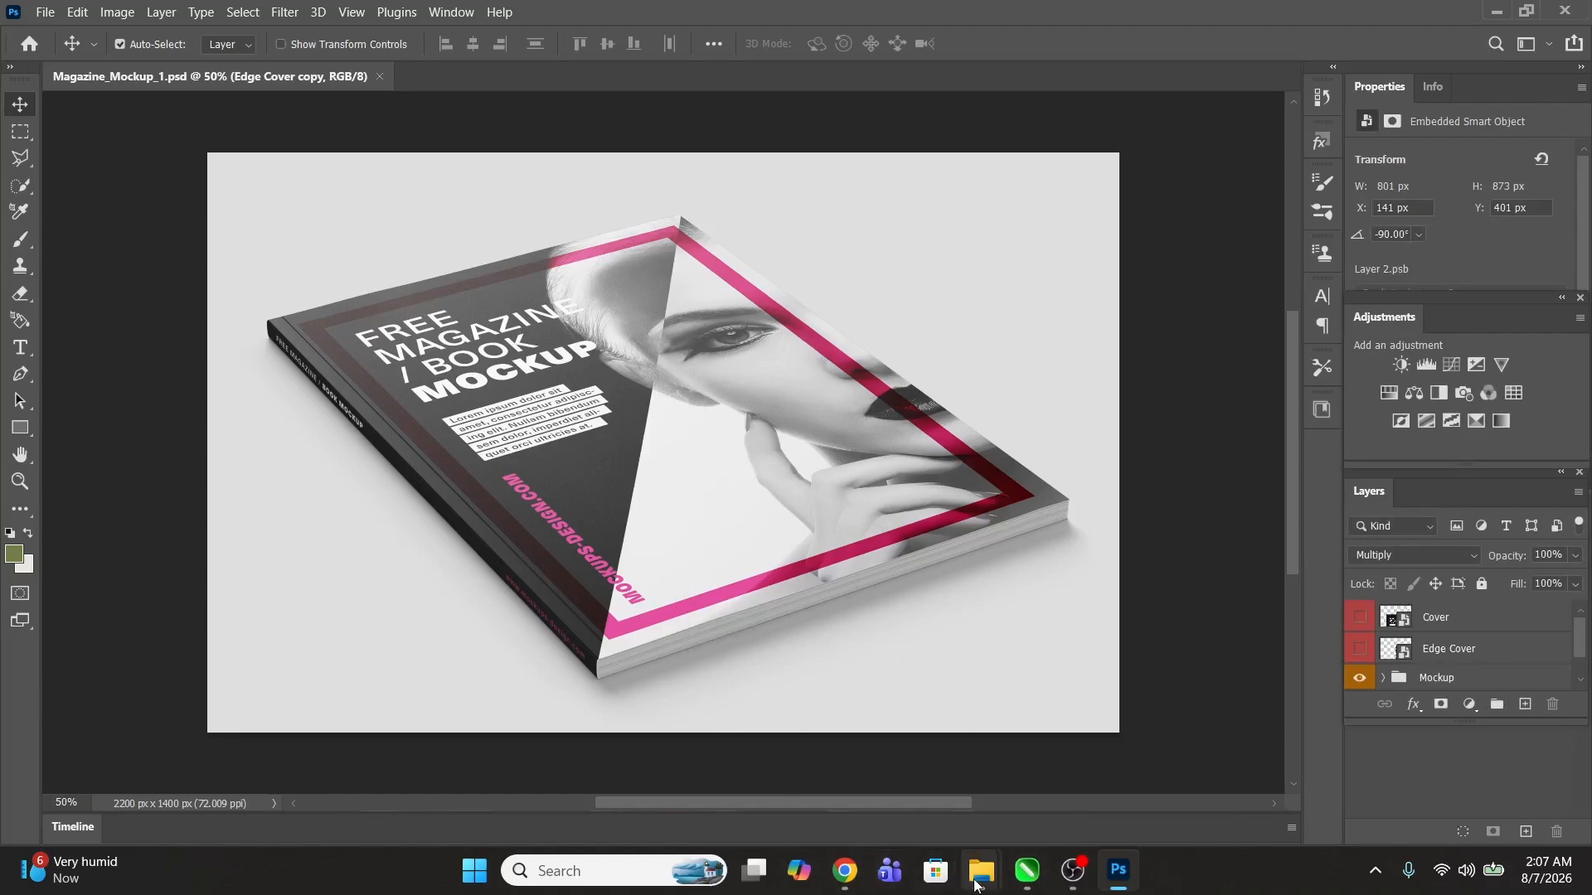
mouse_move(981, 871)
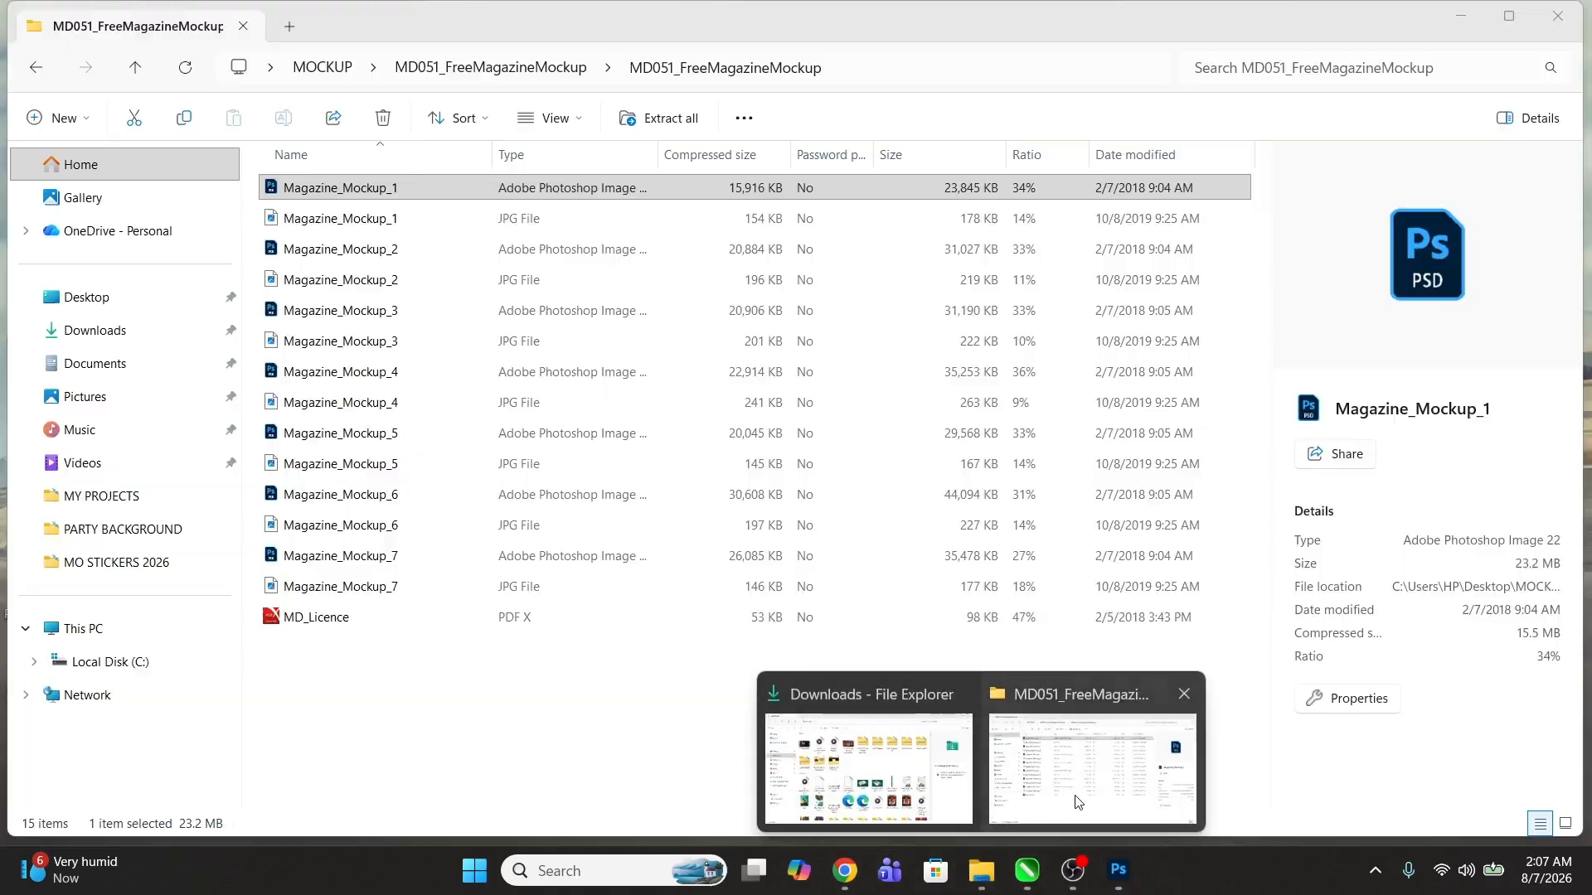
left_click(1076, 801)
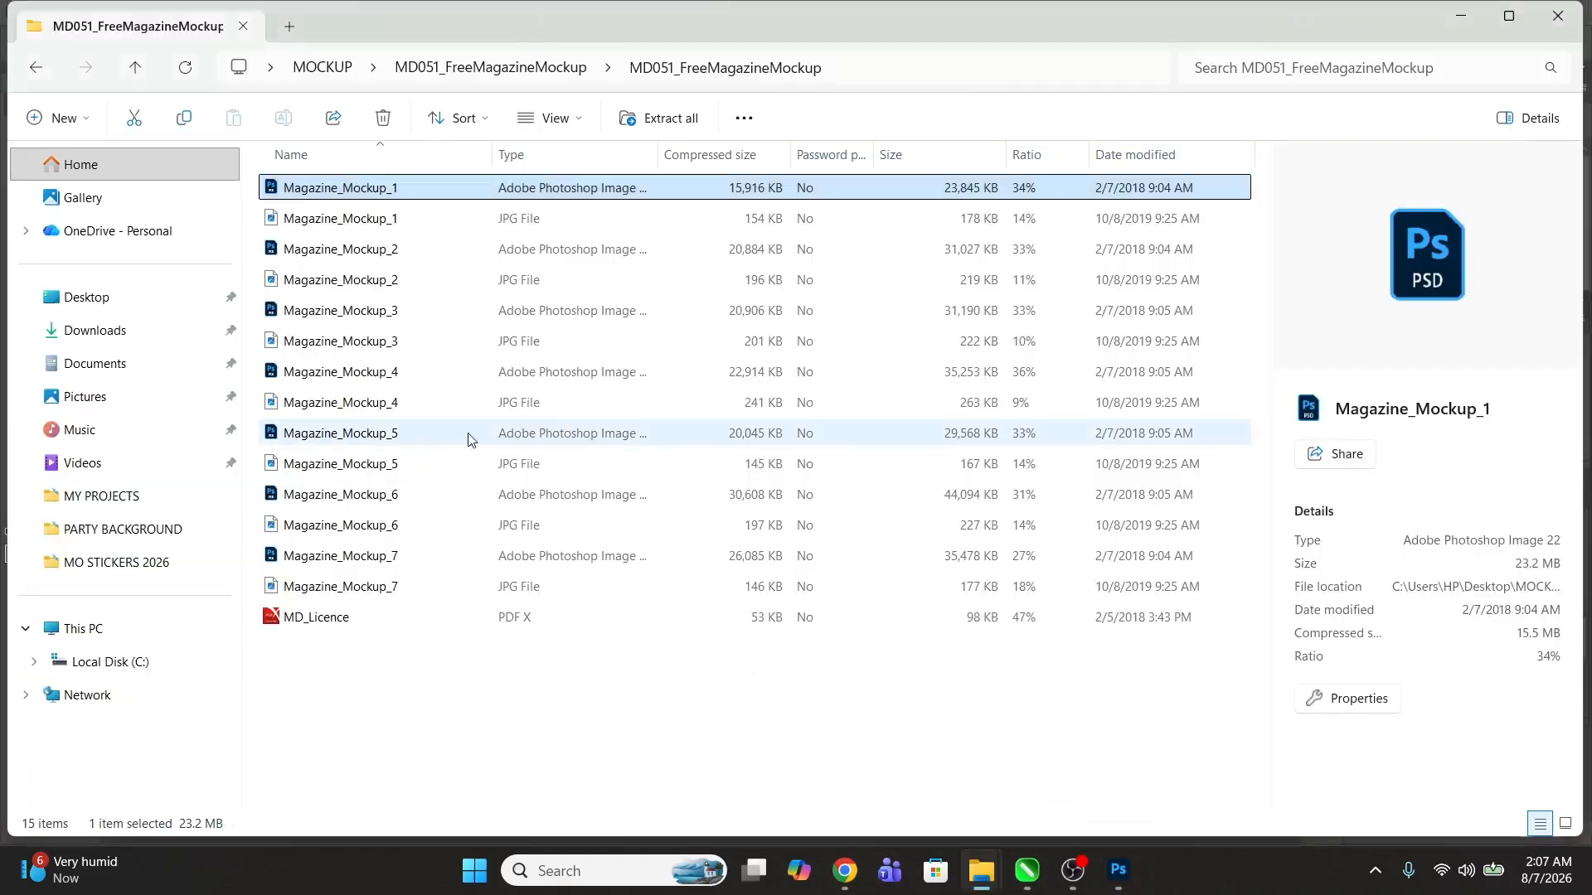
left_click(336, 341)
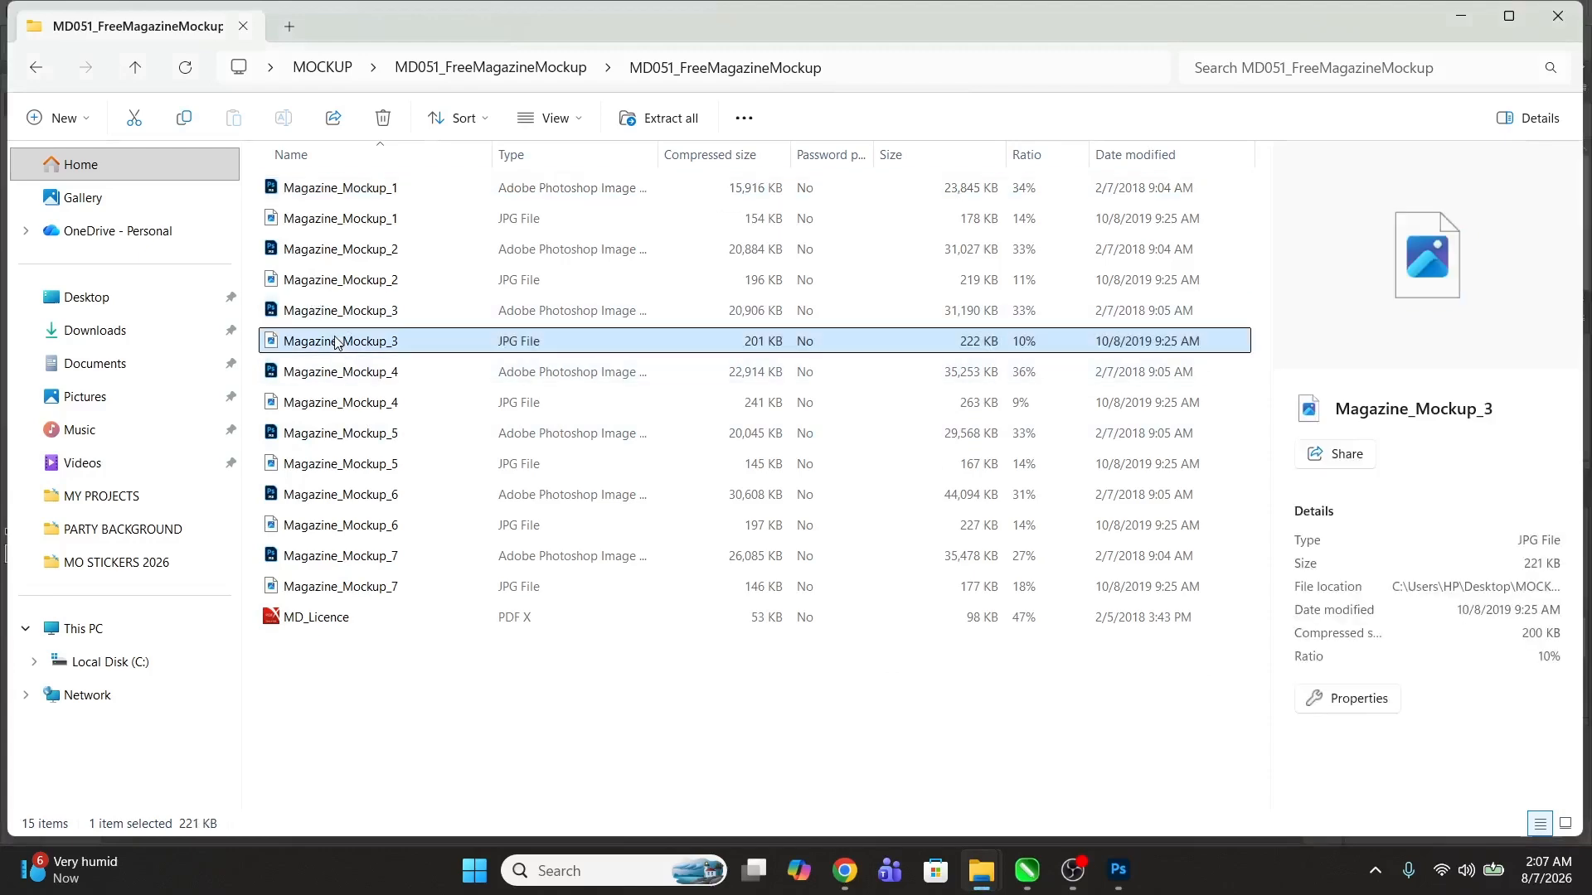
double_click(336, 341)
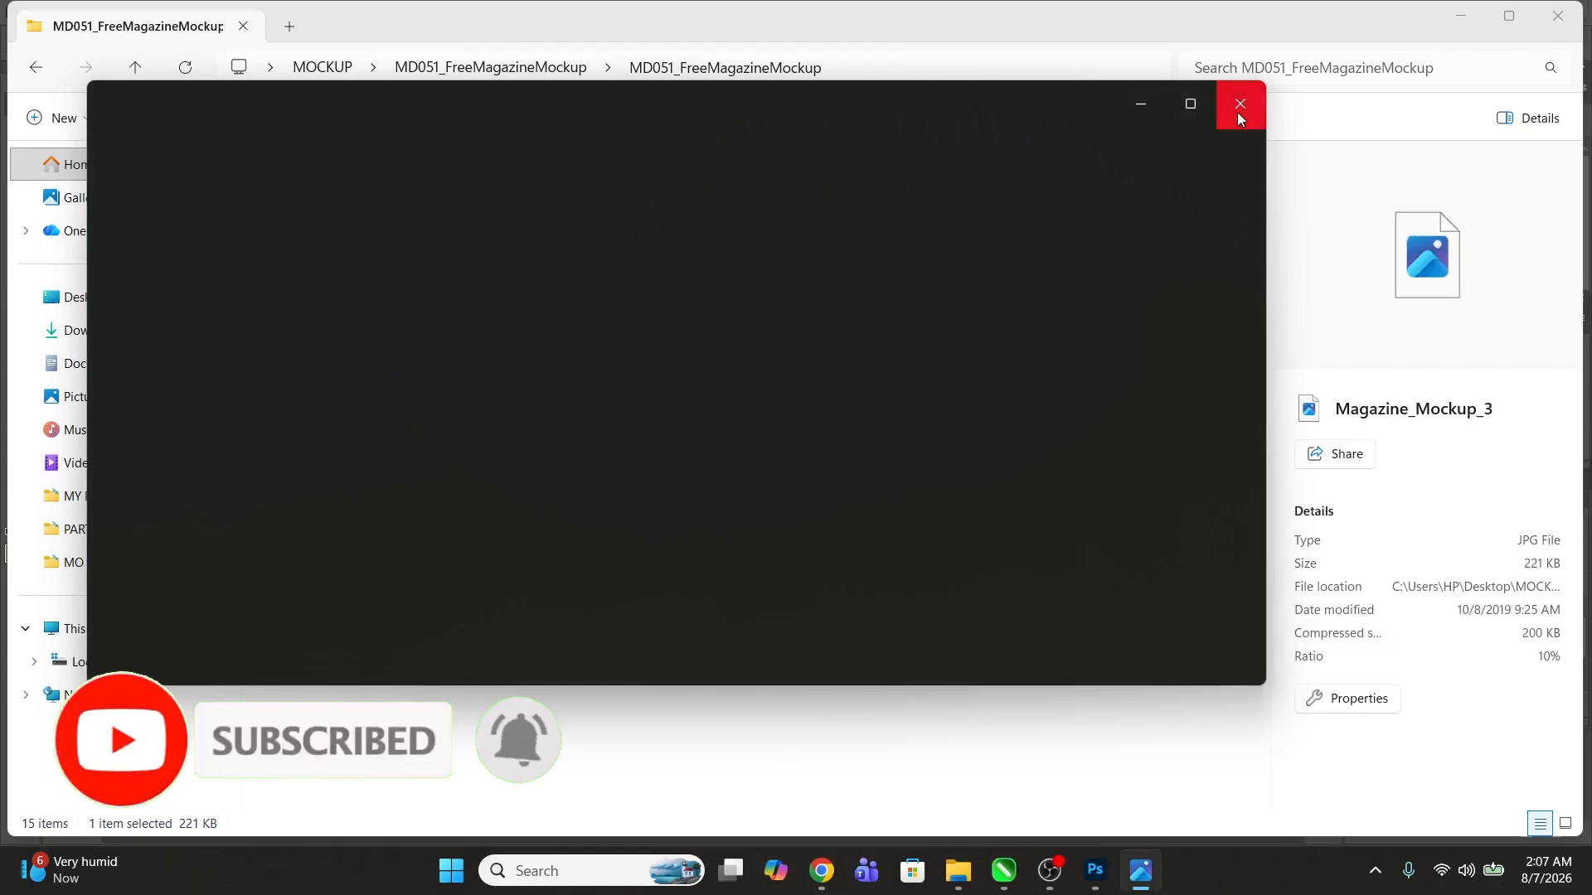
left_click(1238, 116)
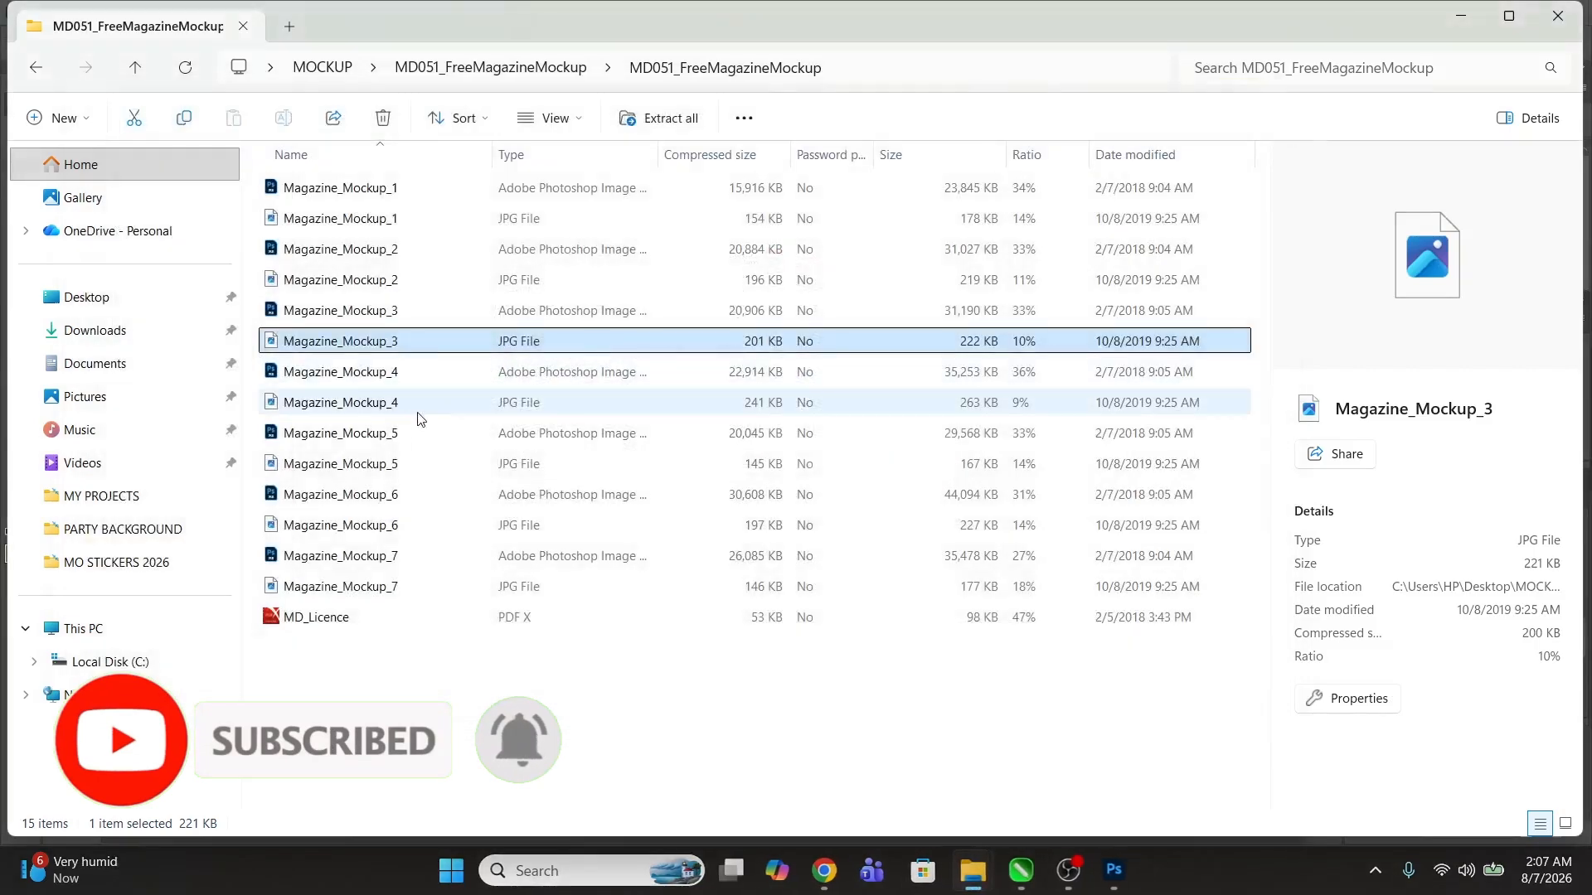
double_click(349, 402)
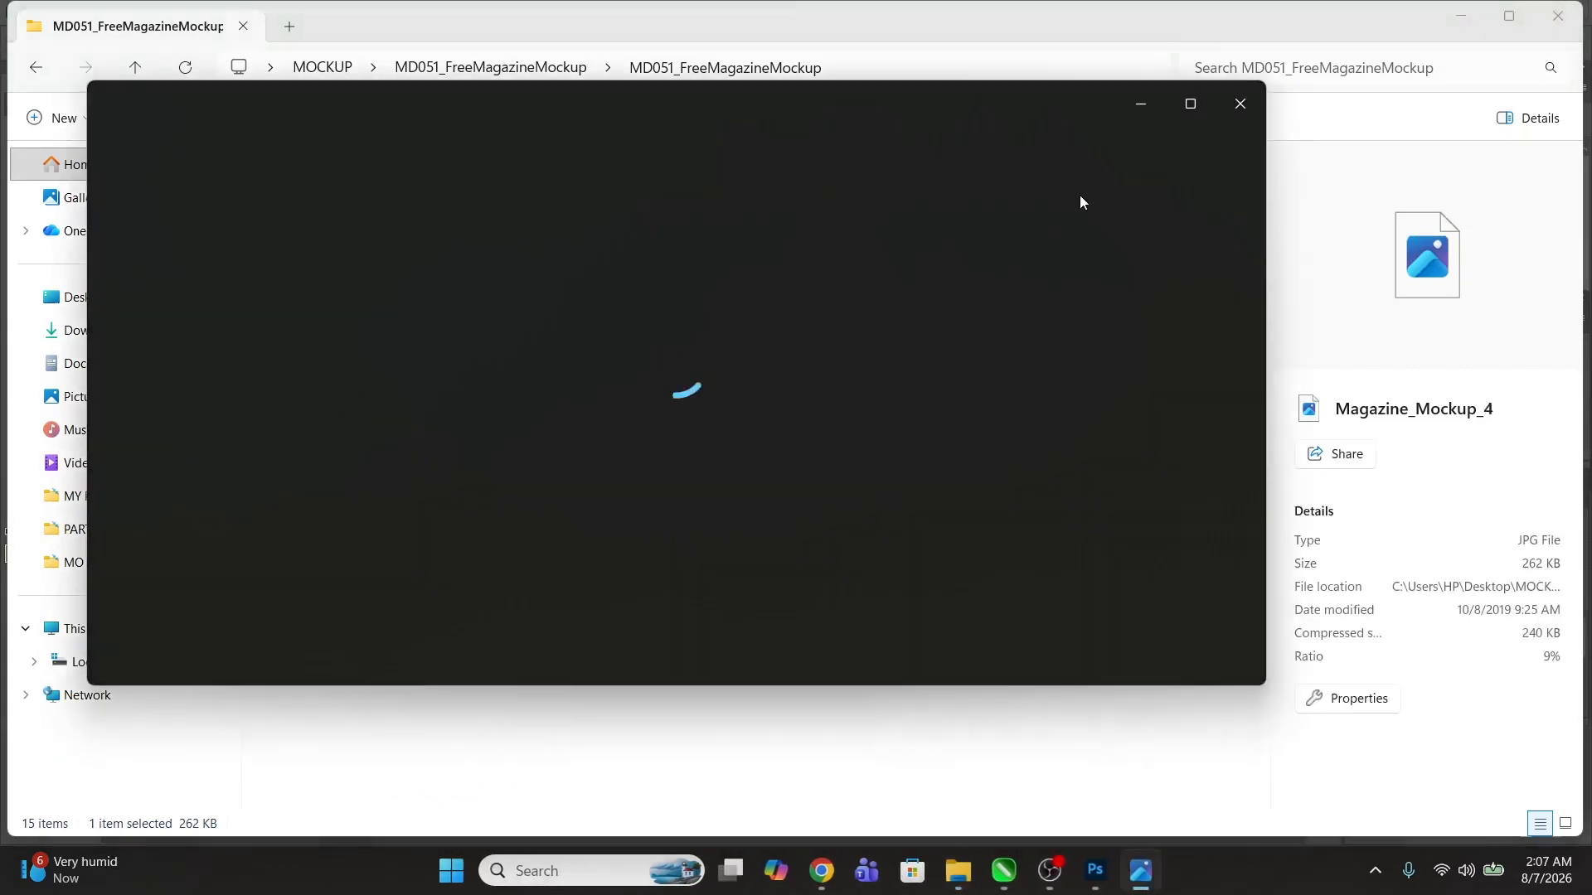
left_click(1240, 103)
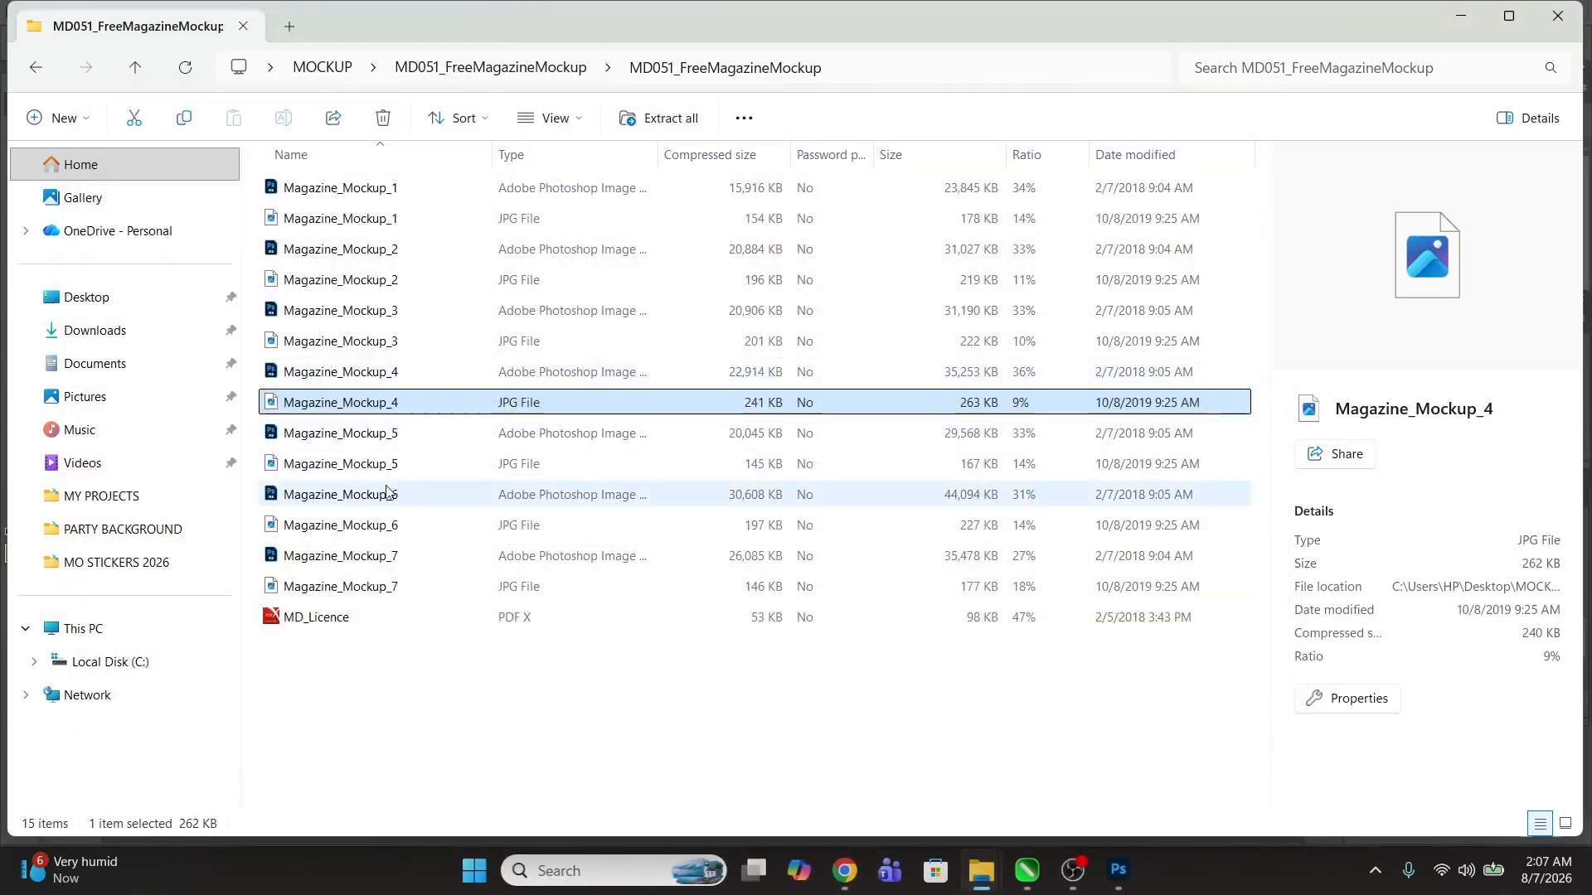
Step: Preview the Magazine_Mockup_5, Magazine_Mockup_6 and Magazine_Mockup_7 JPG images
double_click(315, 463)
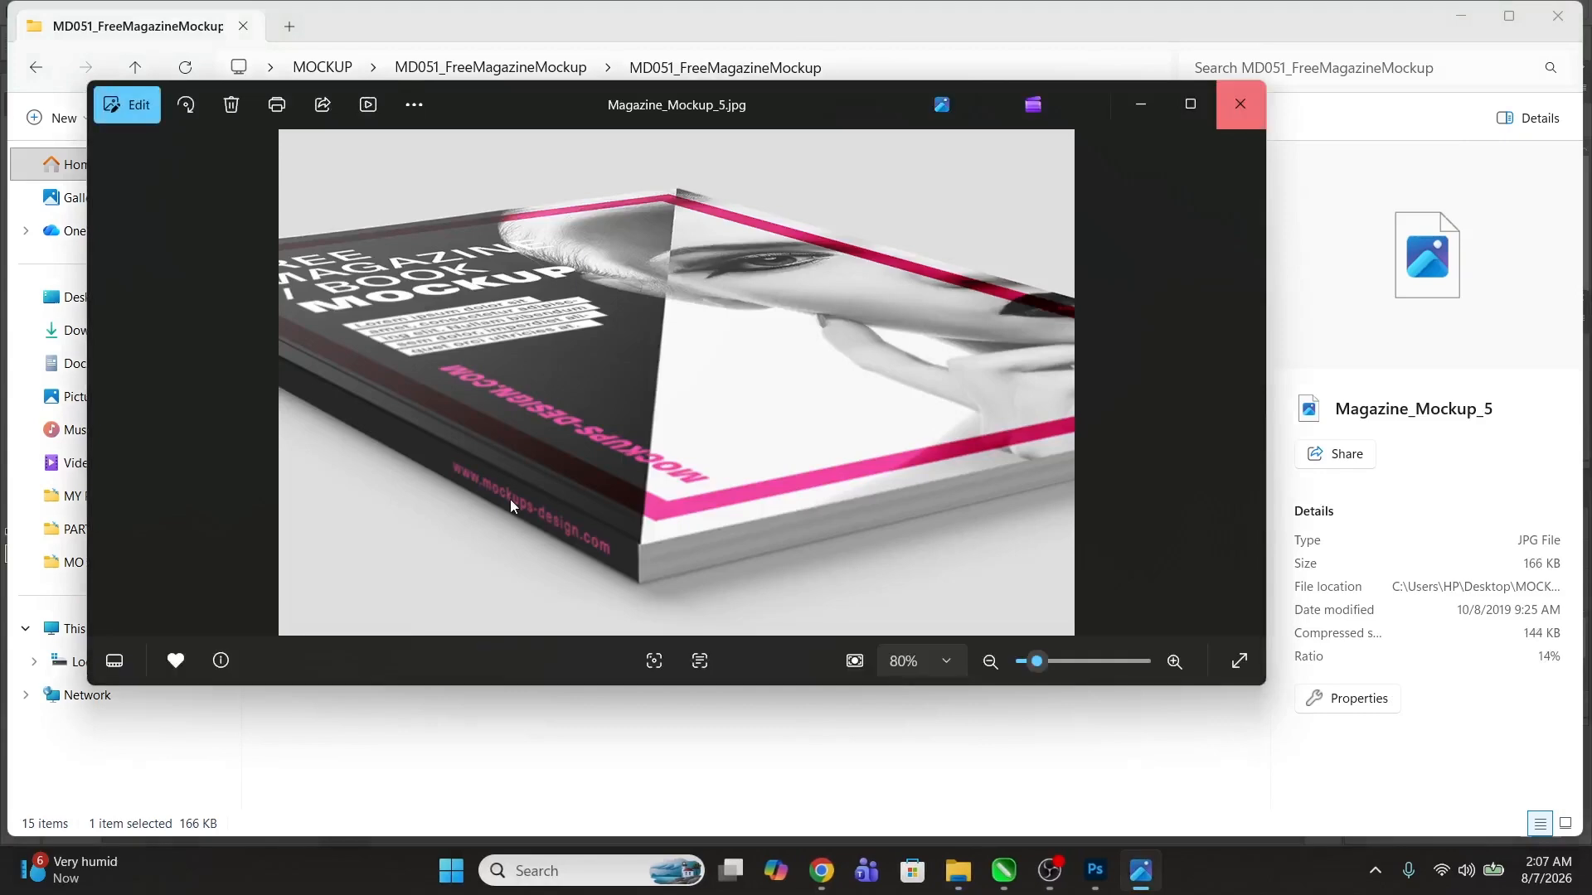
left_click(1245, 106)
left_click(326, 529)
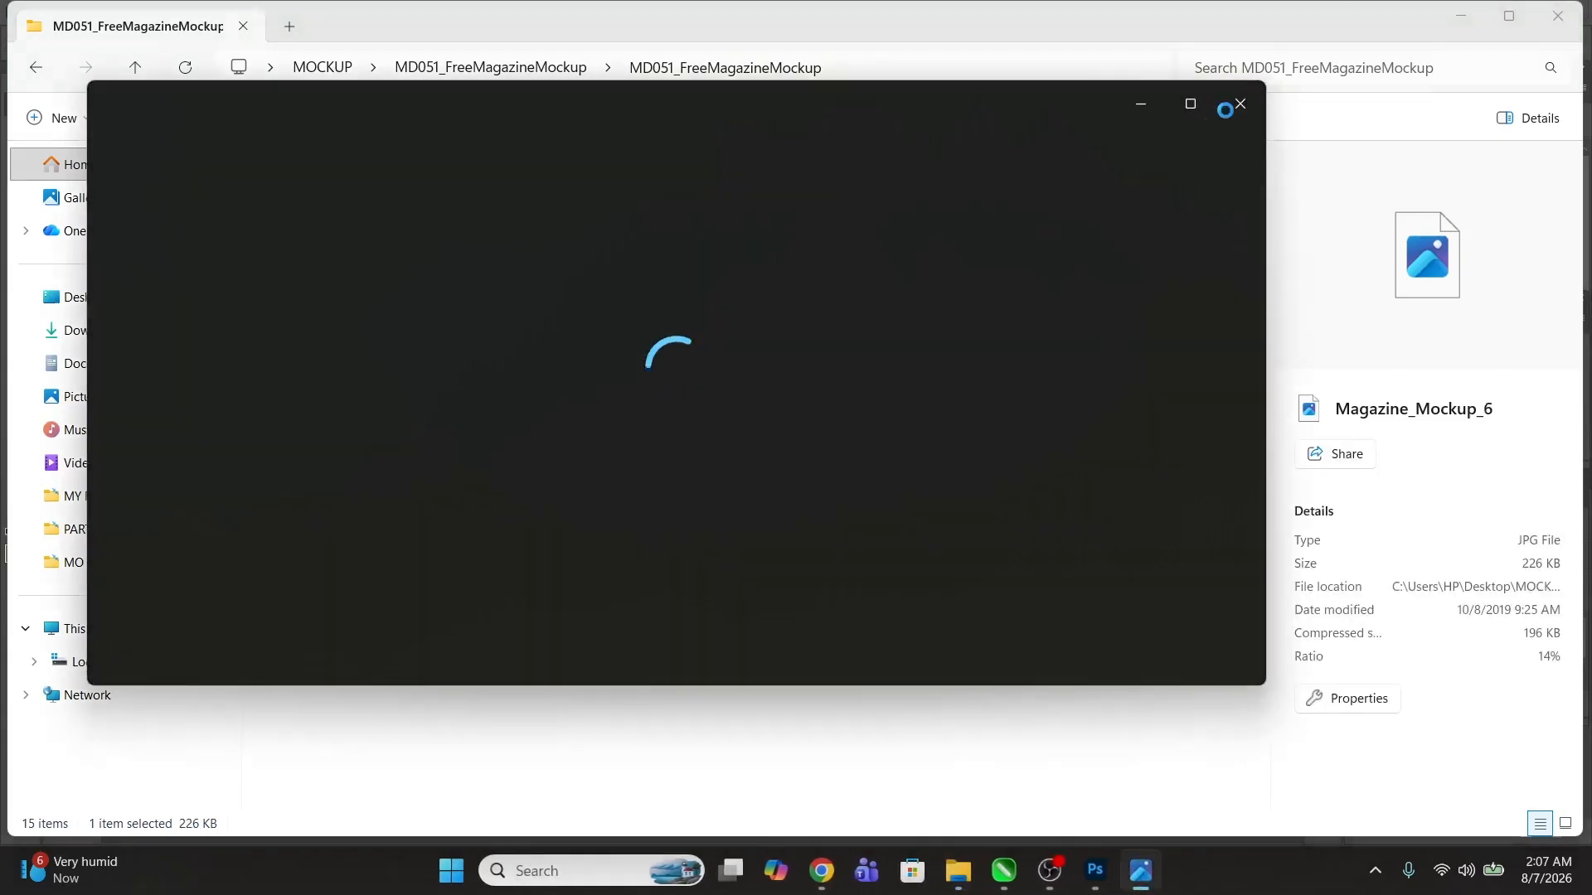
left_click(1242, 103)
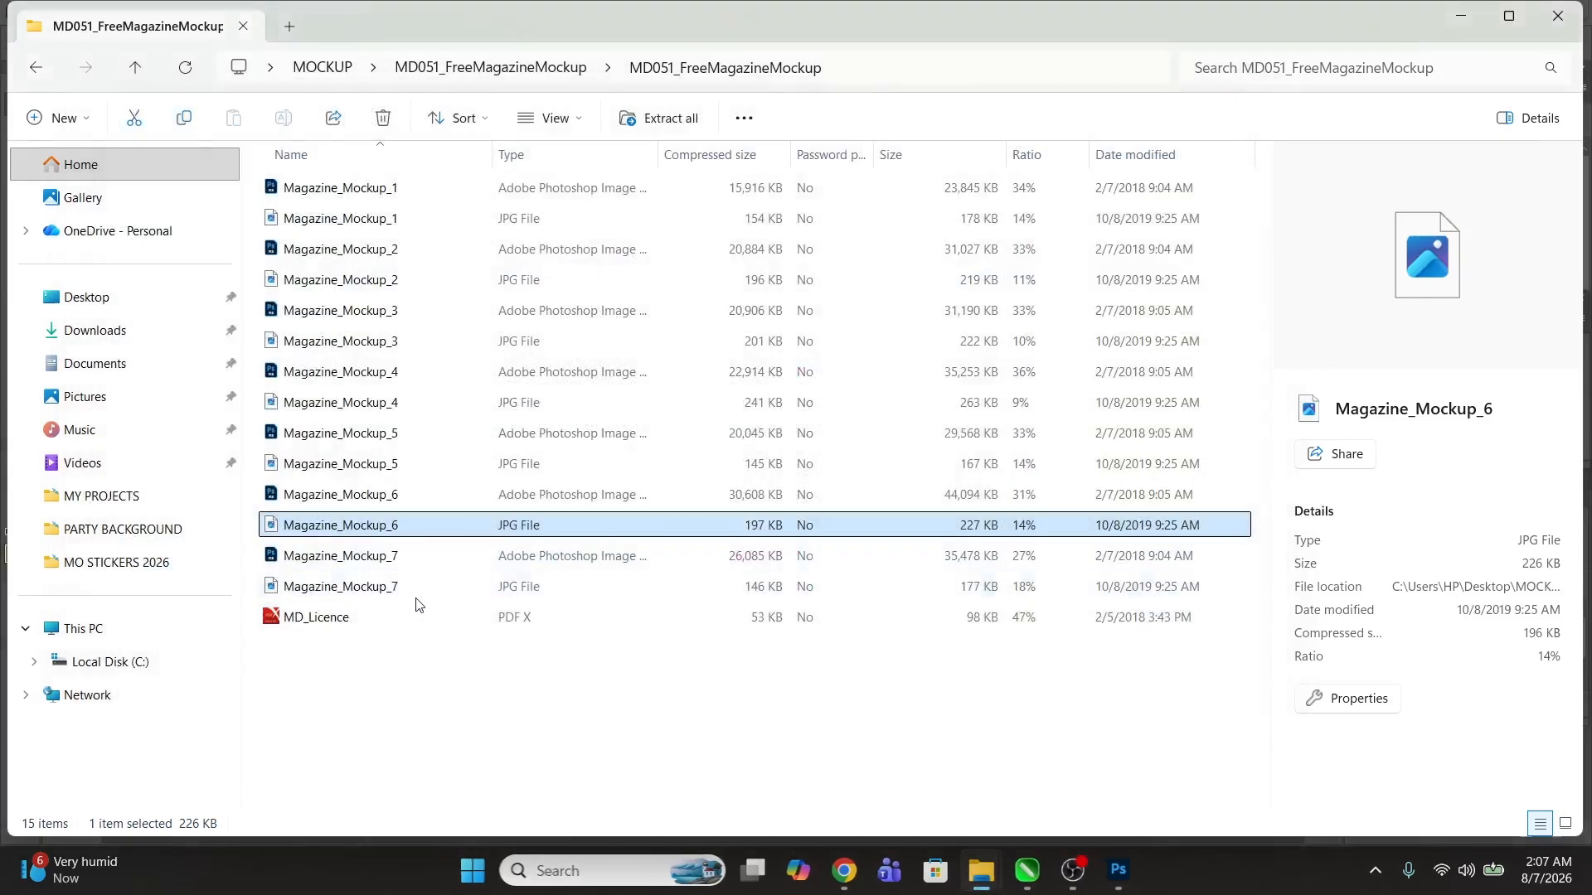
double_click(375, 588)
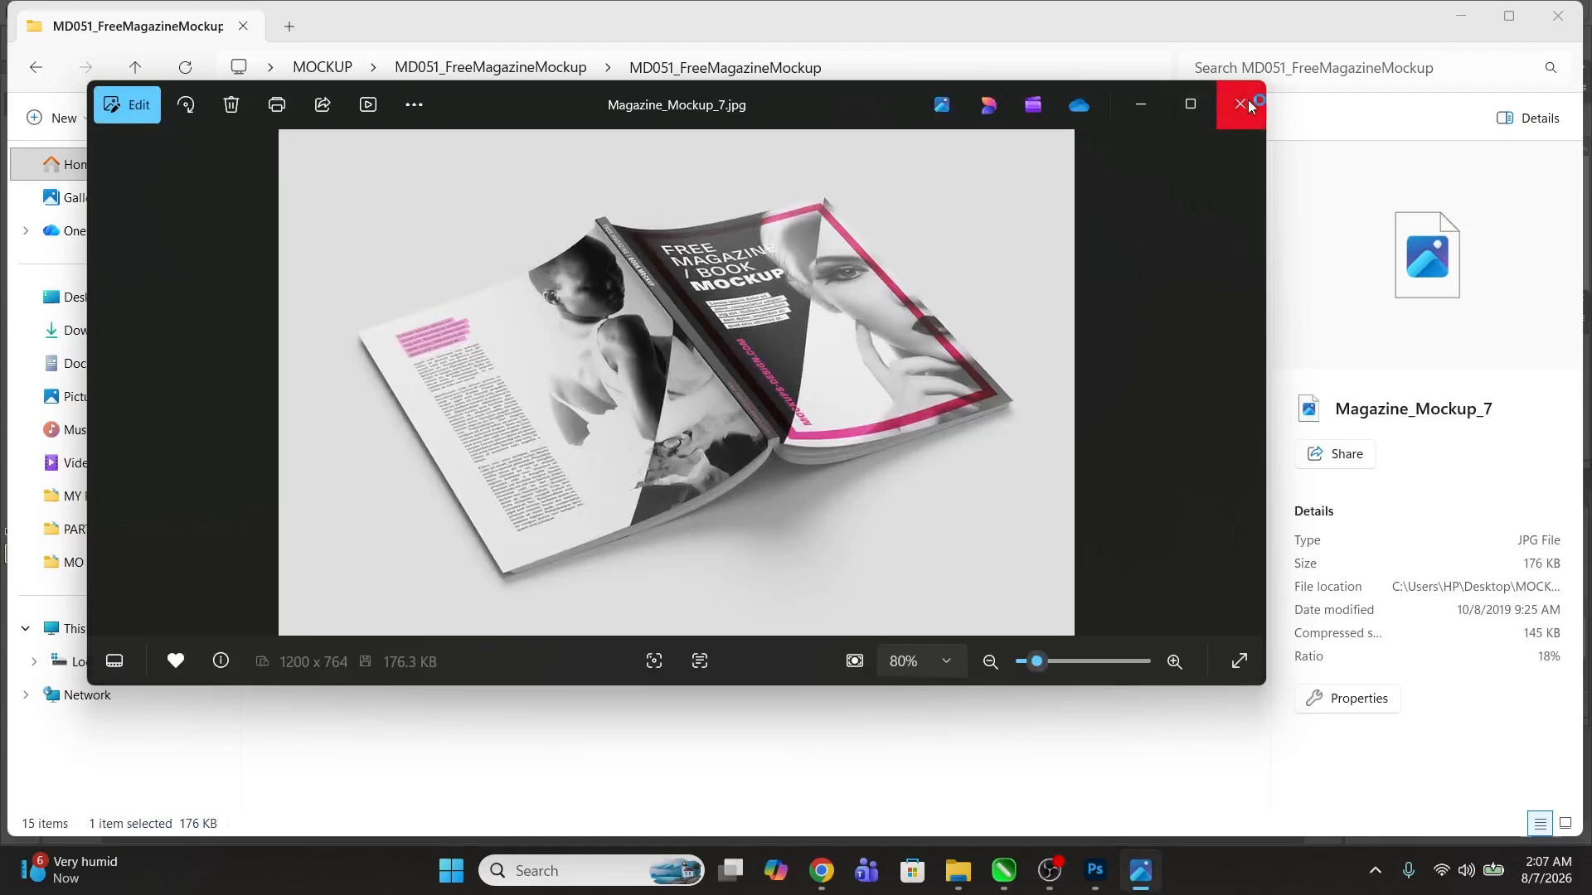
left_click(1240, 104)
Step: Open the Magazine_Mockup_7 PSD in Photoshop and return to the Magazine_Mockup_1 document
left_click(410, 563)
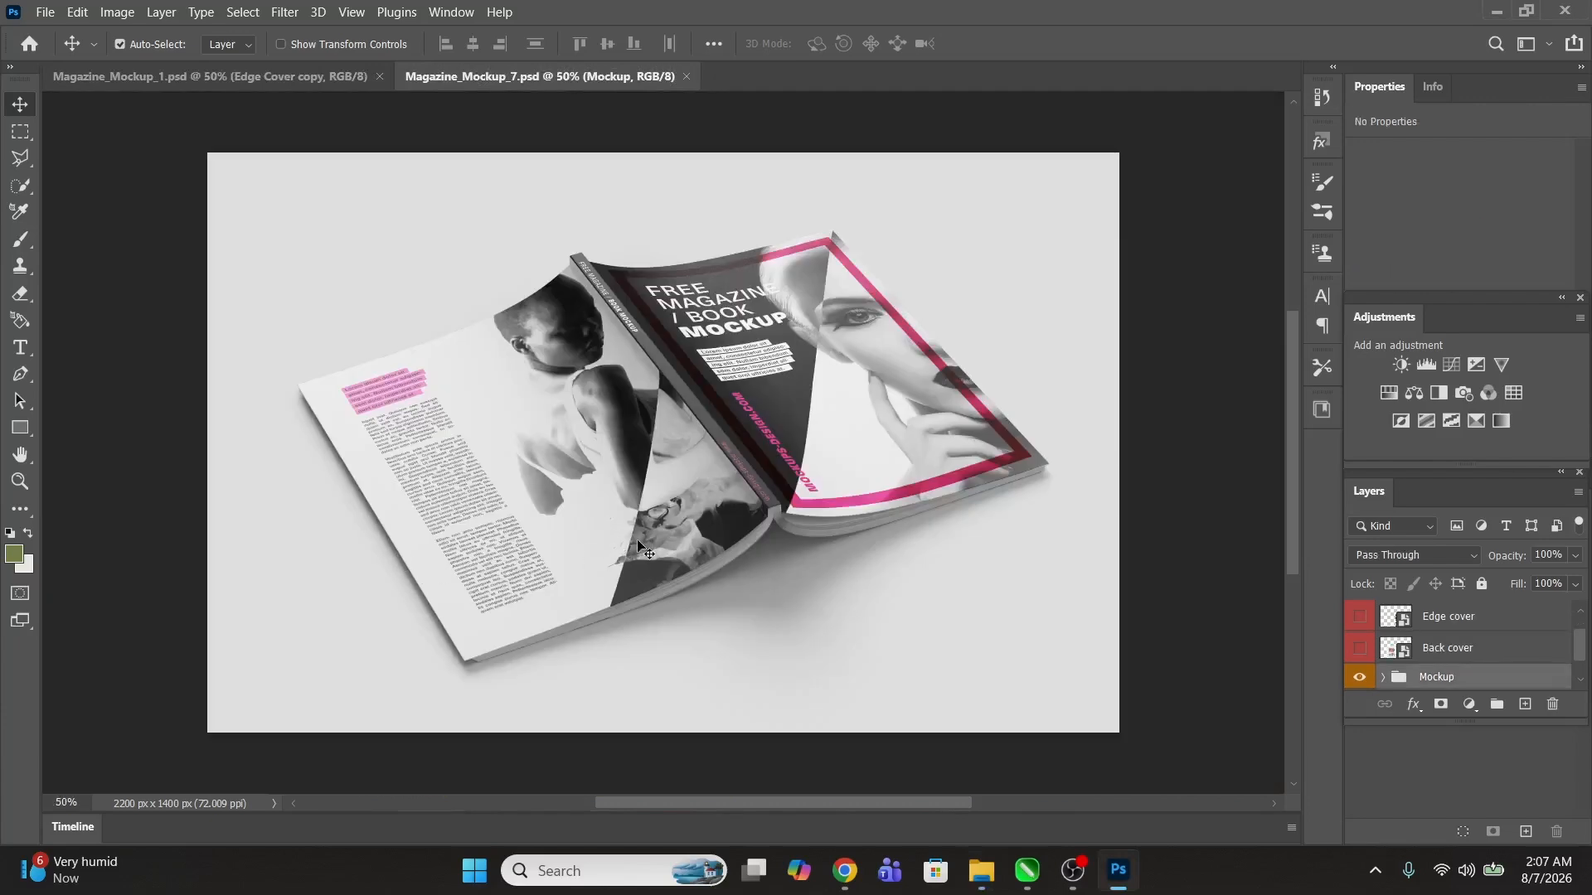
left_click(213, 75)
Step: In CorelDRAW, export the selected front-cover panel to Downloads as a highest-quality JPEG named Untitled-1fgh
left_click(1502, 15)
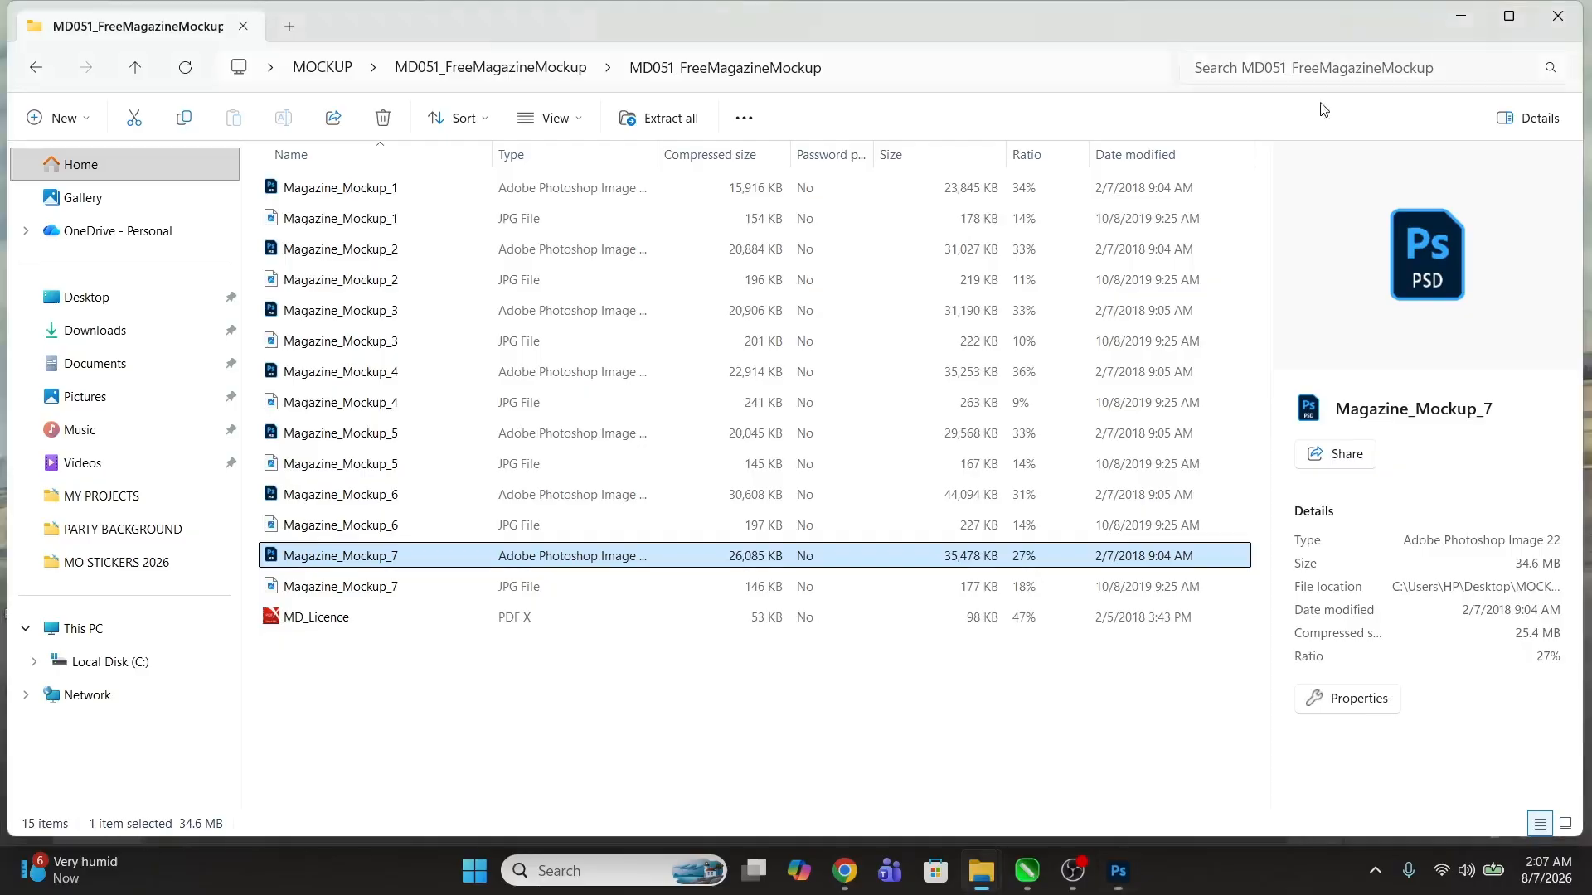
left_click(1477, 10)
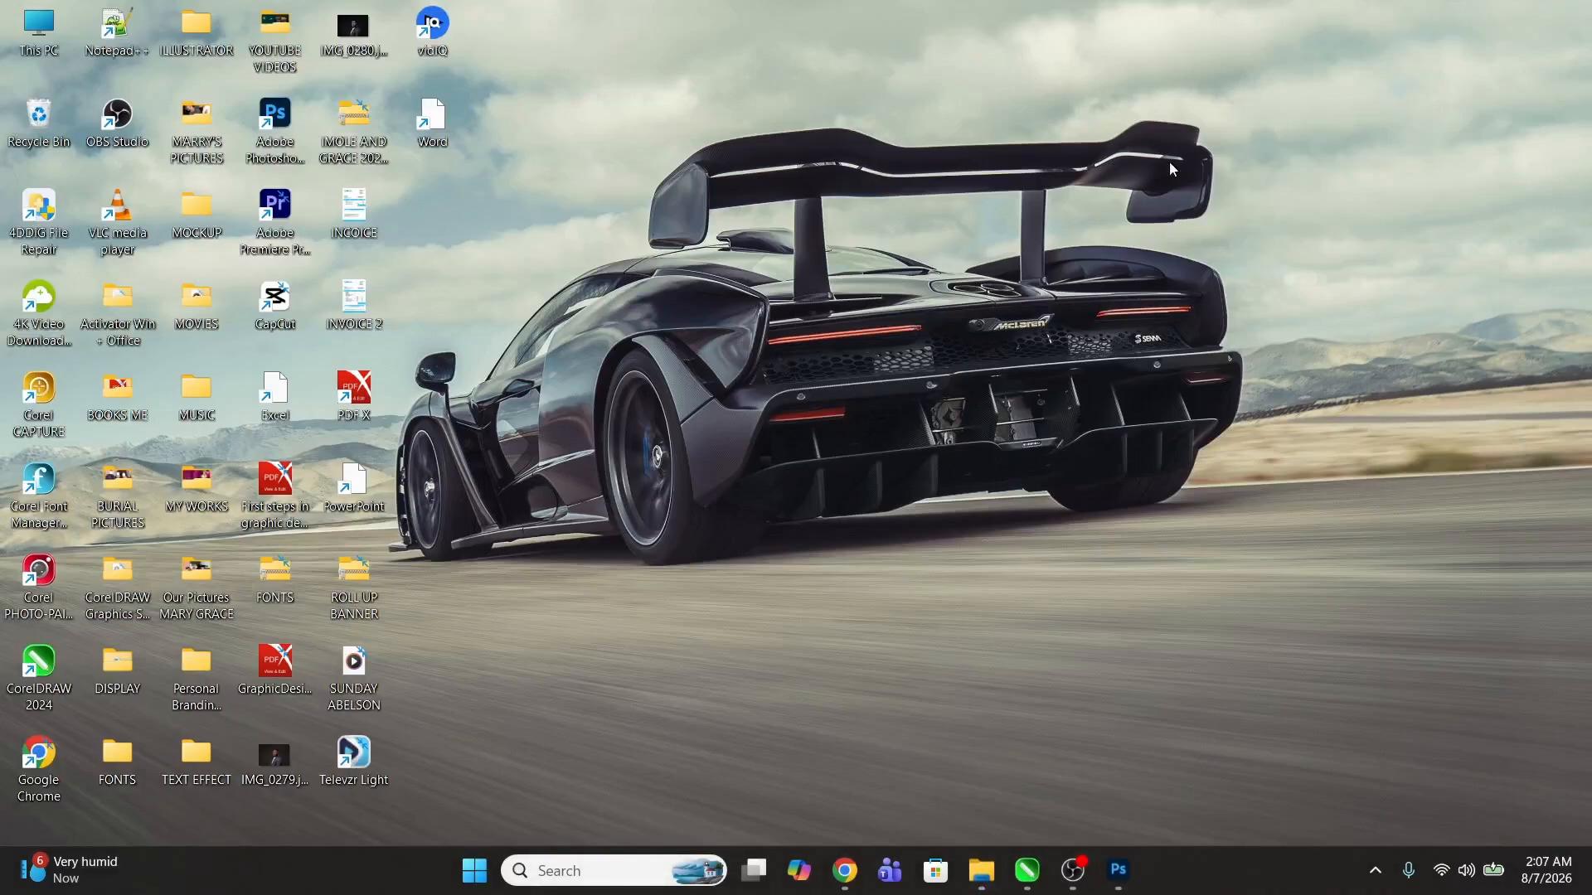
left_click(1026, 871)
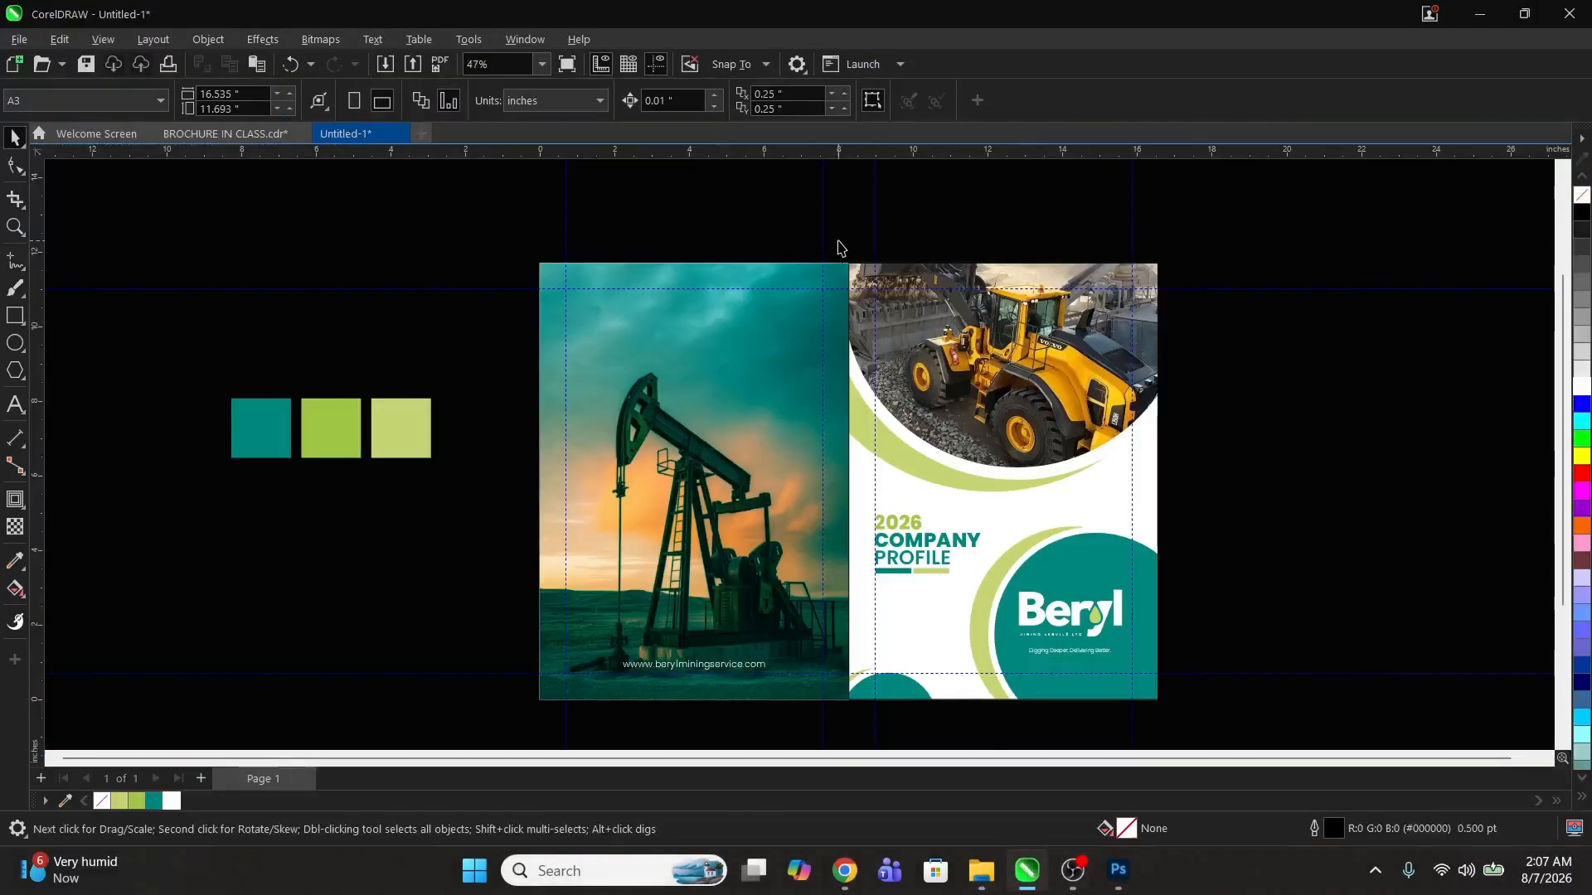
left_click_drag(838, 245, 1194, 686)
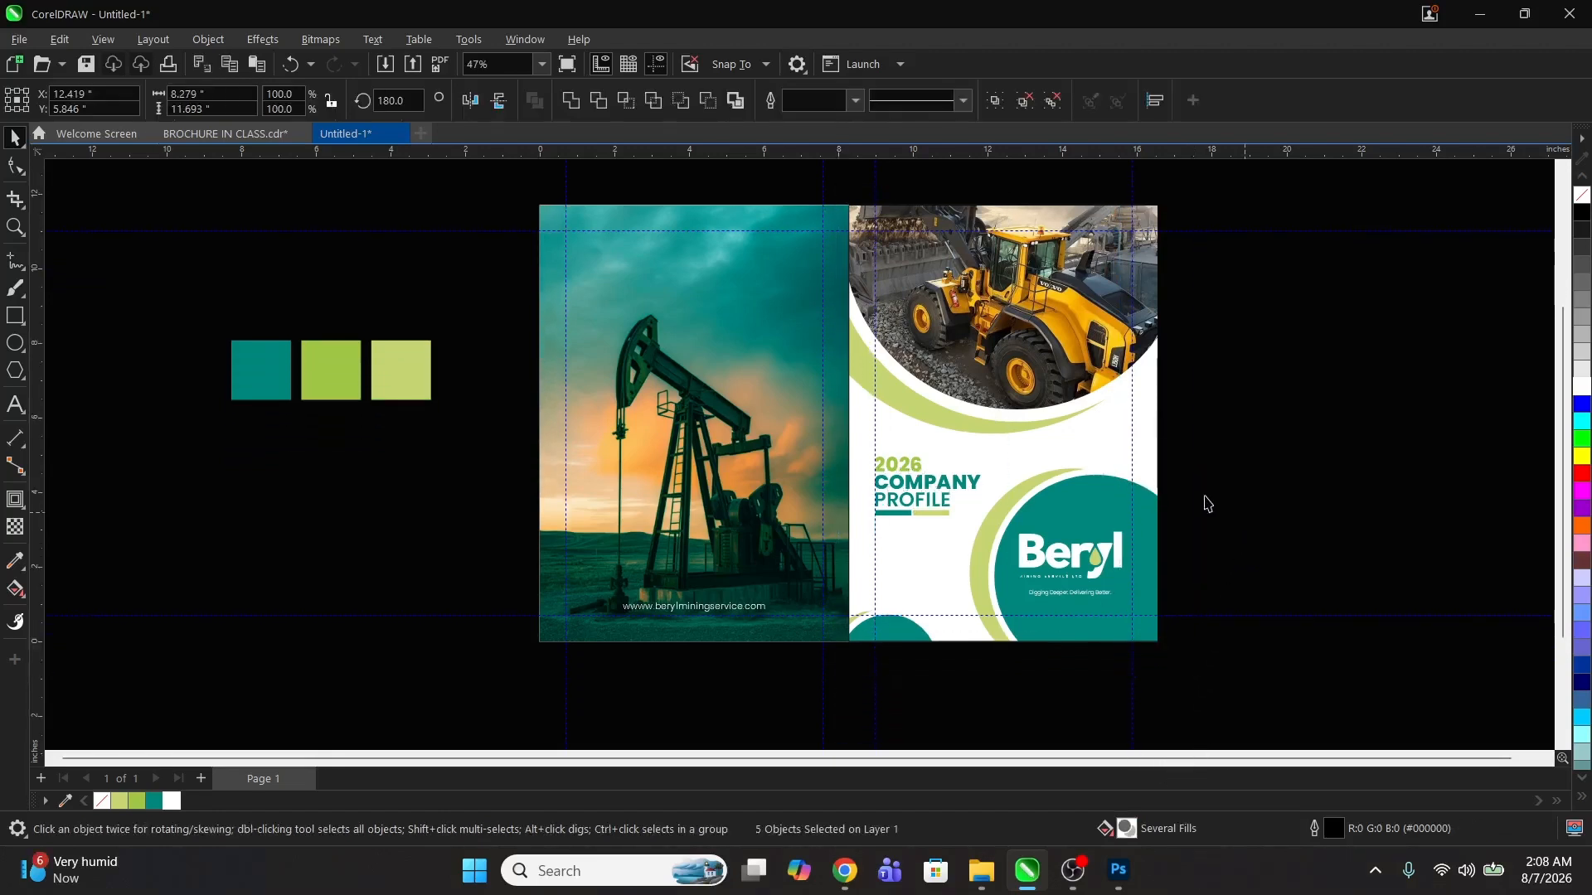
left_click(1108, 469)
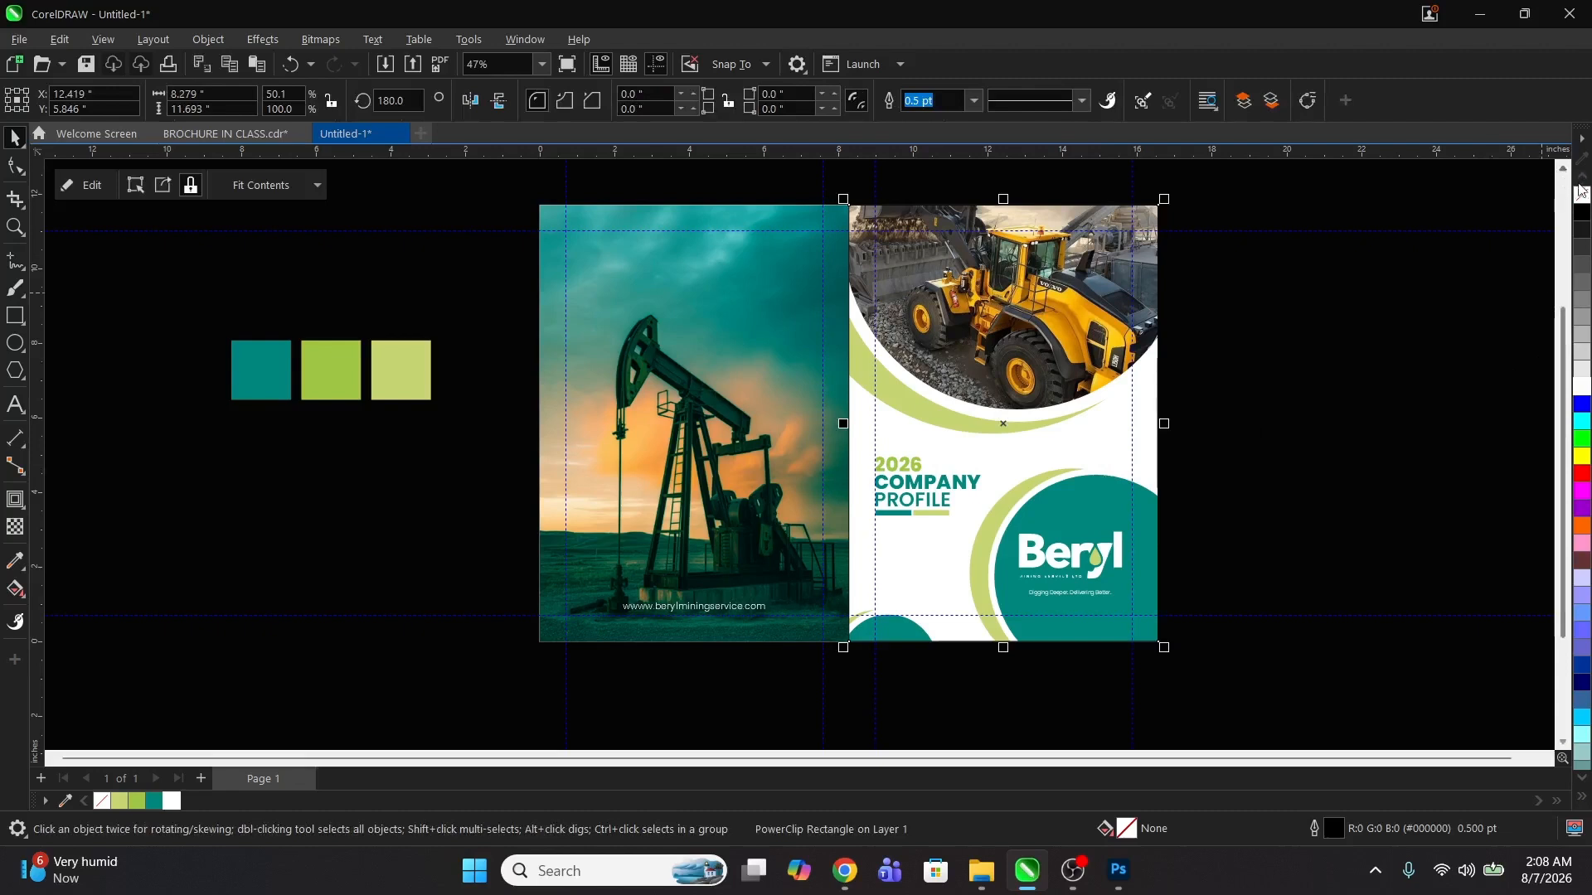
left_click_drag(779, 194, 1233, 679)
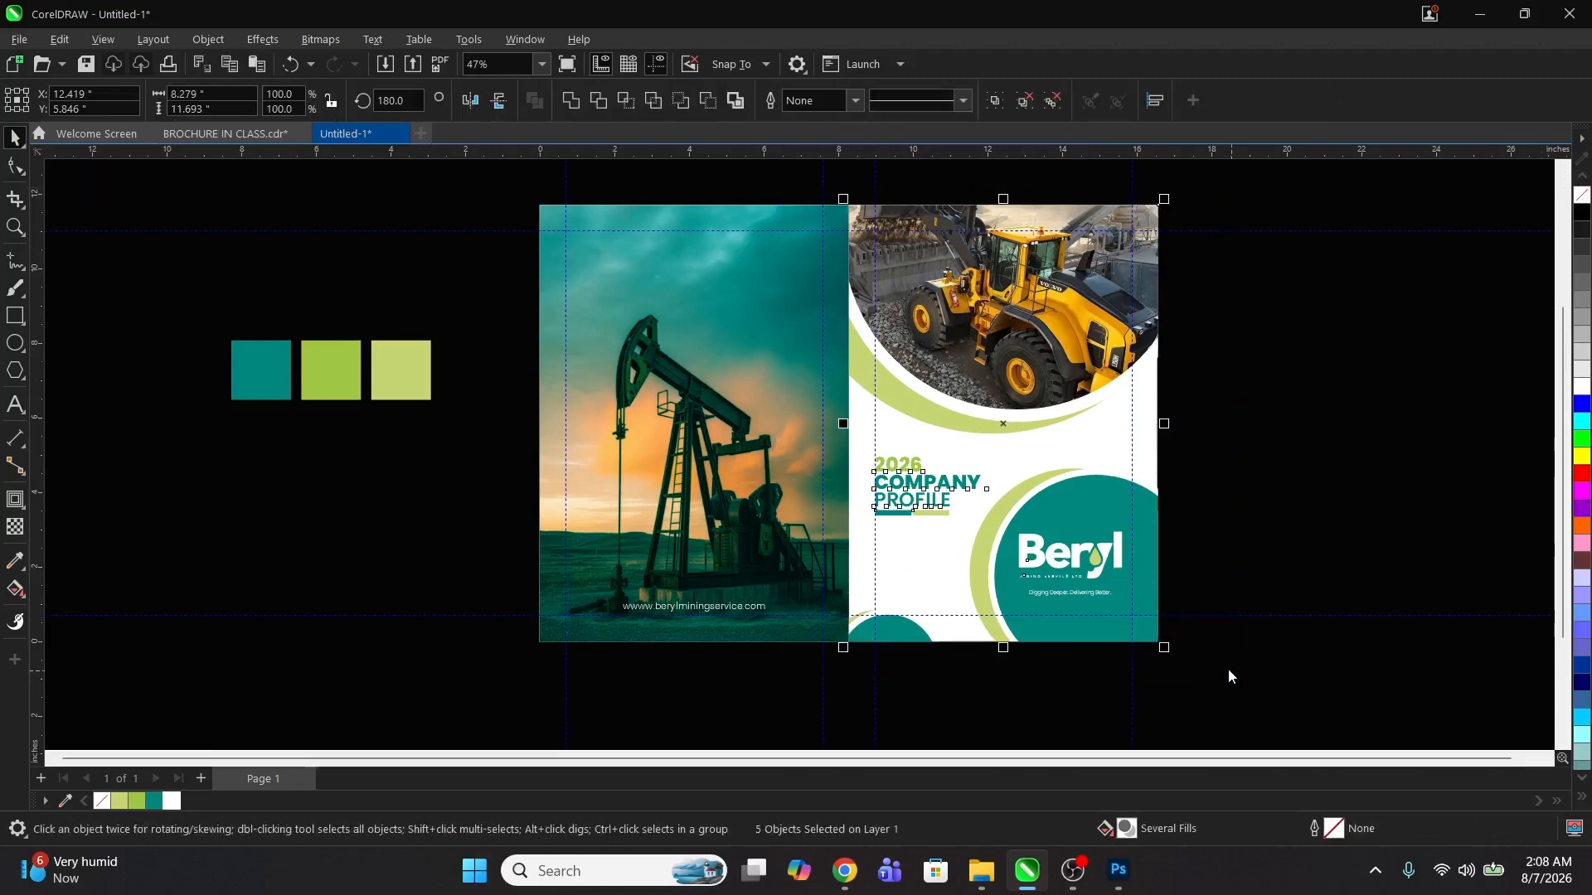
key("ctrl+e")
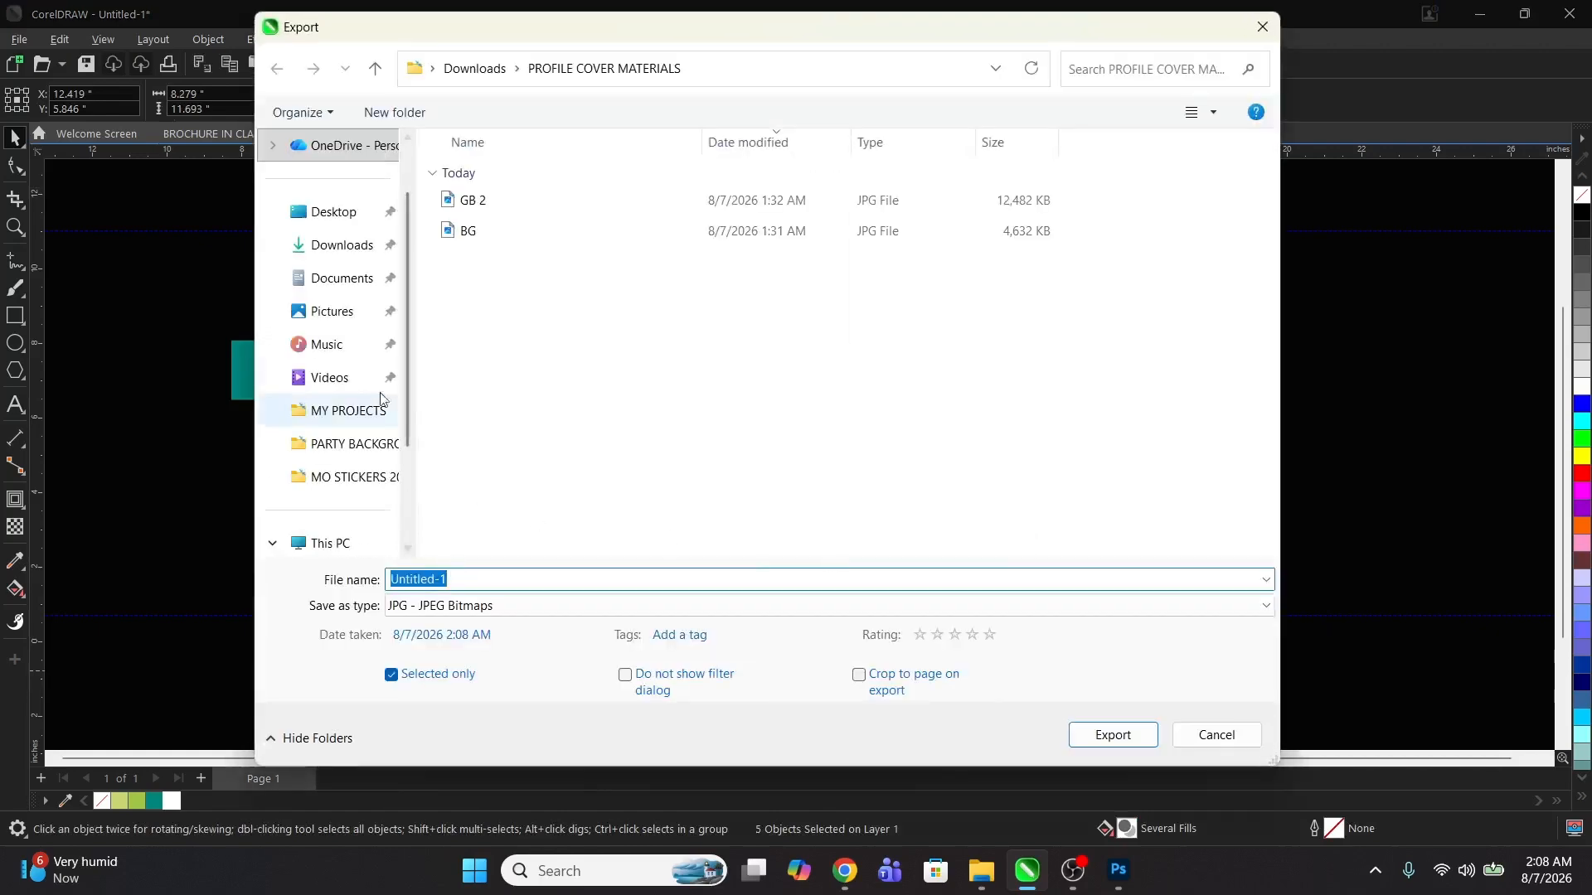
left_click(366, 247)
left_click(493, 582)
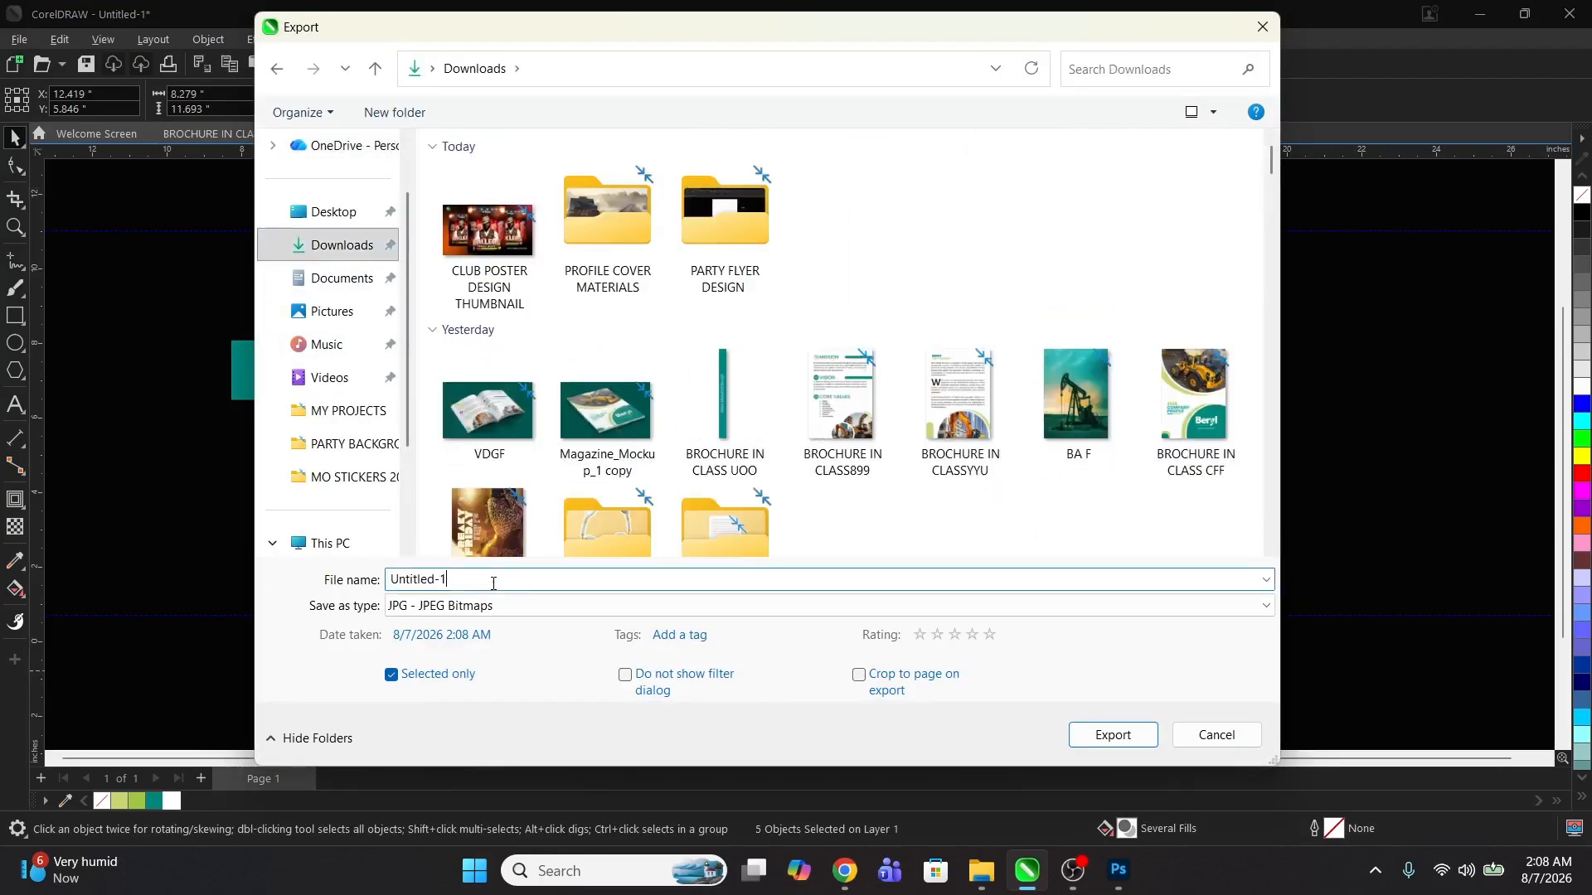
type("fgd")
left_click(1123, 744)
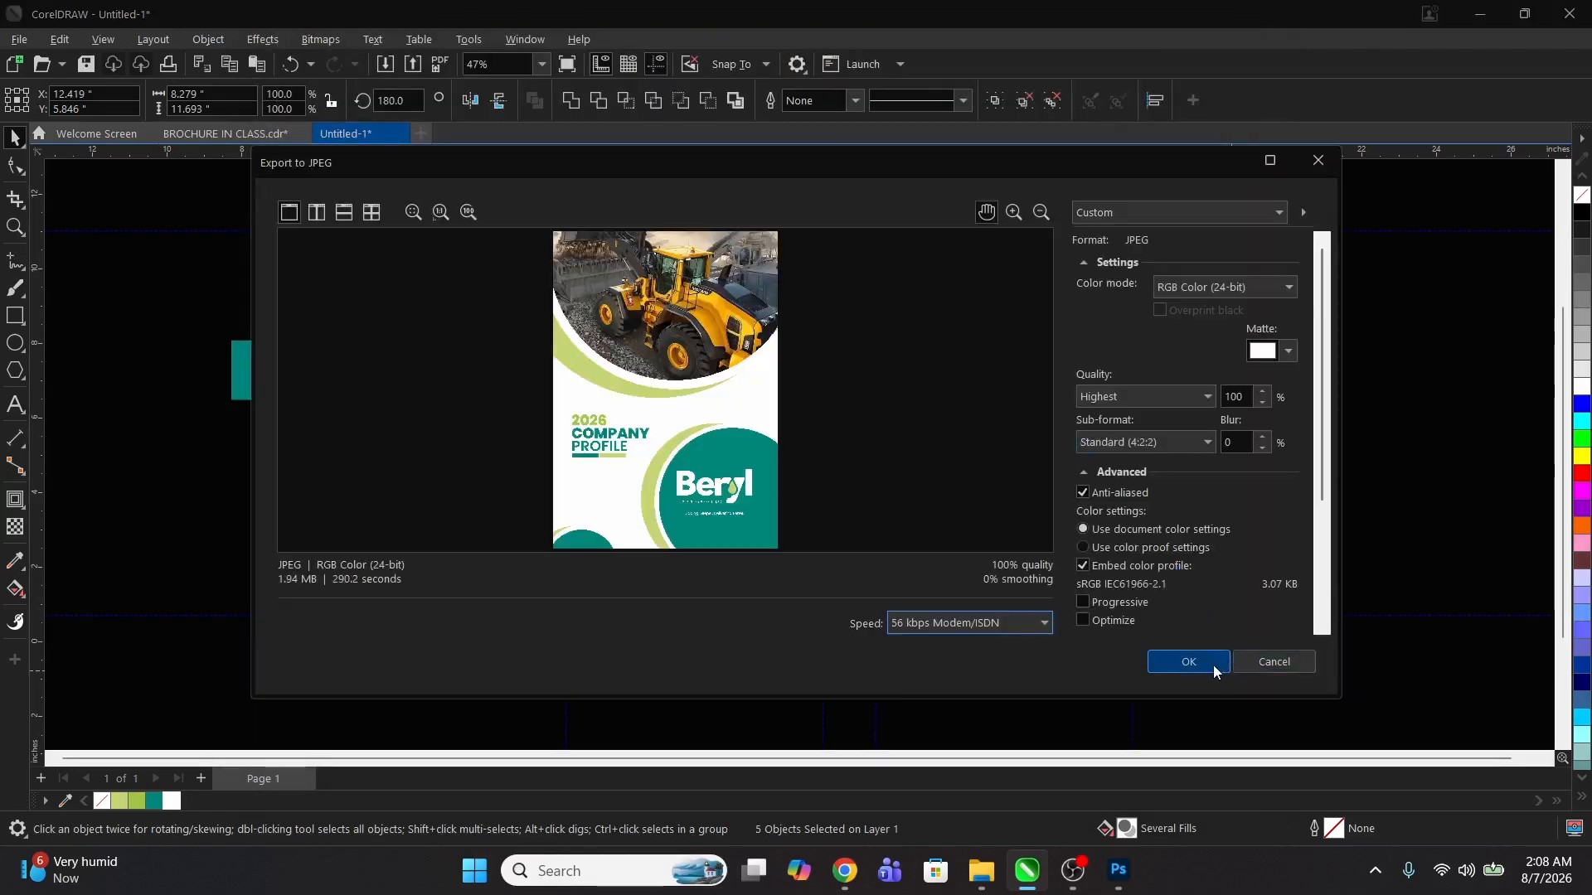
left_click(1212, 665)
Step: Export the left panel with the website text to Downloads as a JPEG named Untitled-1 gy
left_click_drag(509, 178, 868, 677)
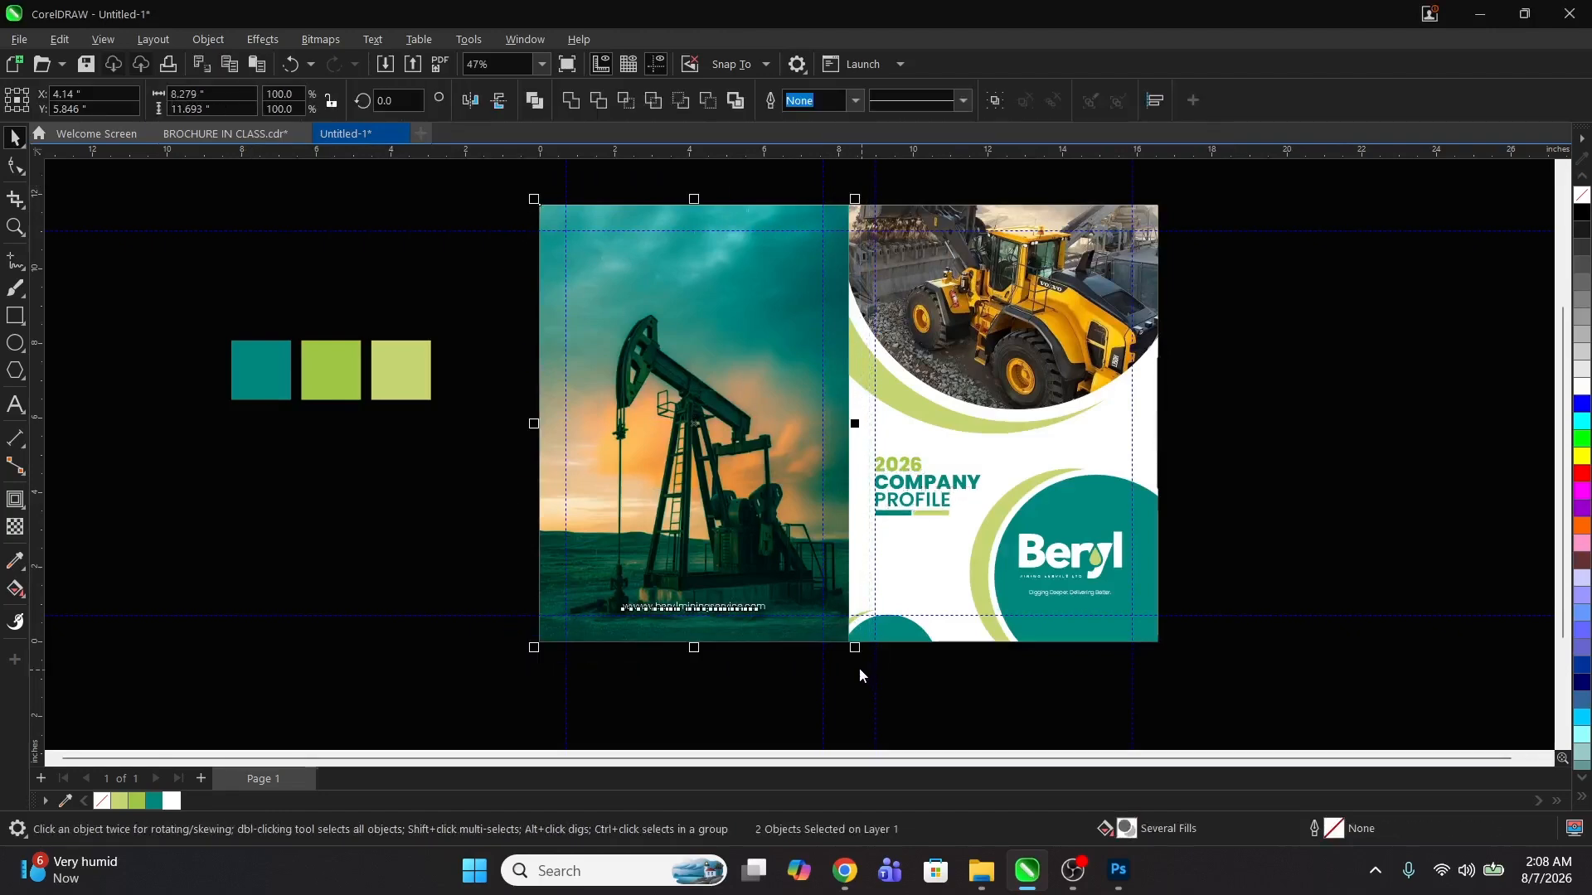
key("ctrl+e")
left_click(456, 578)
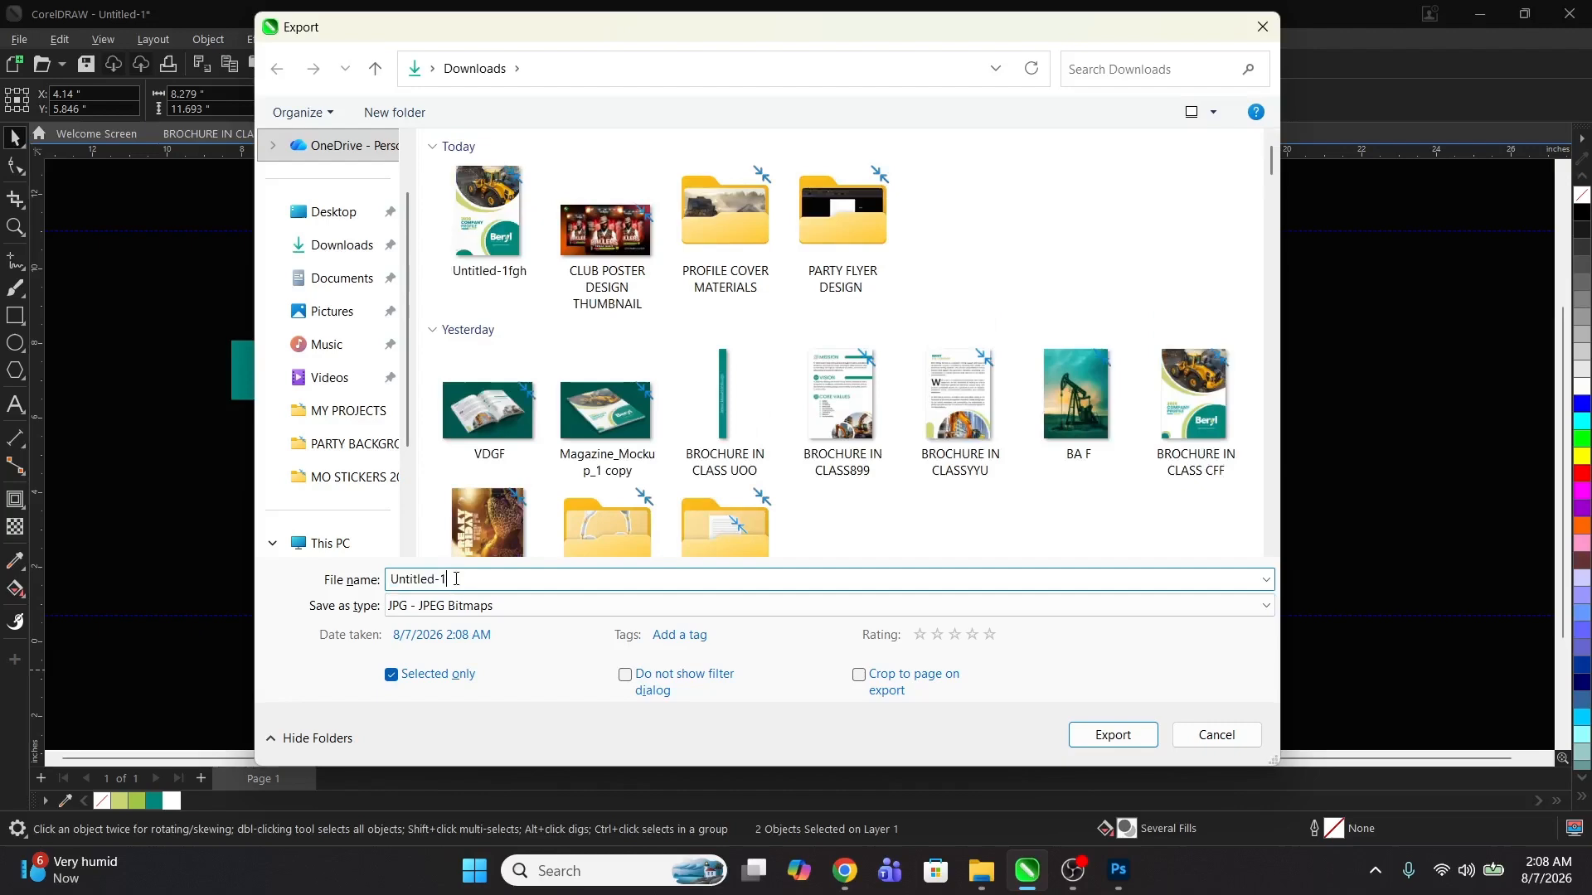
type("gg")
left_click(1132, 734)
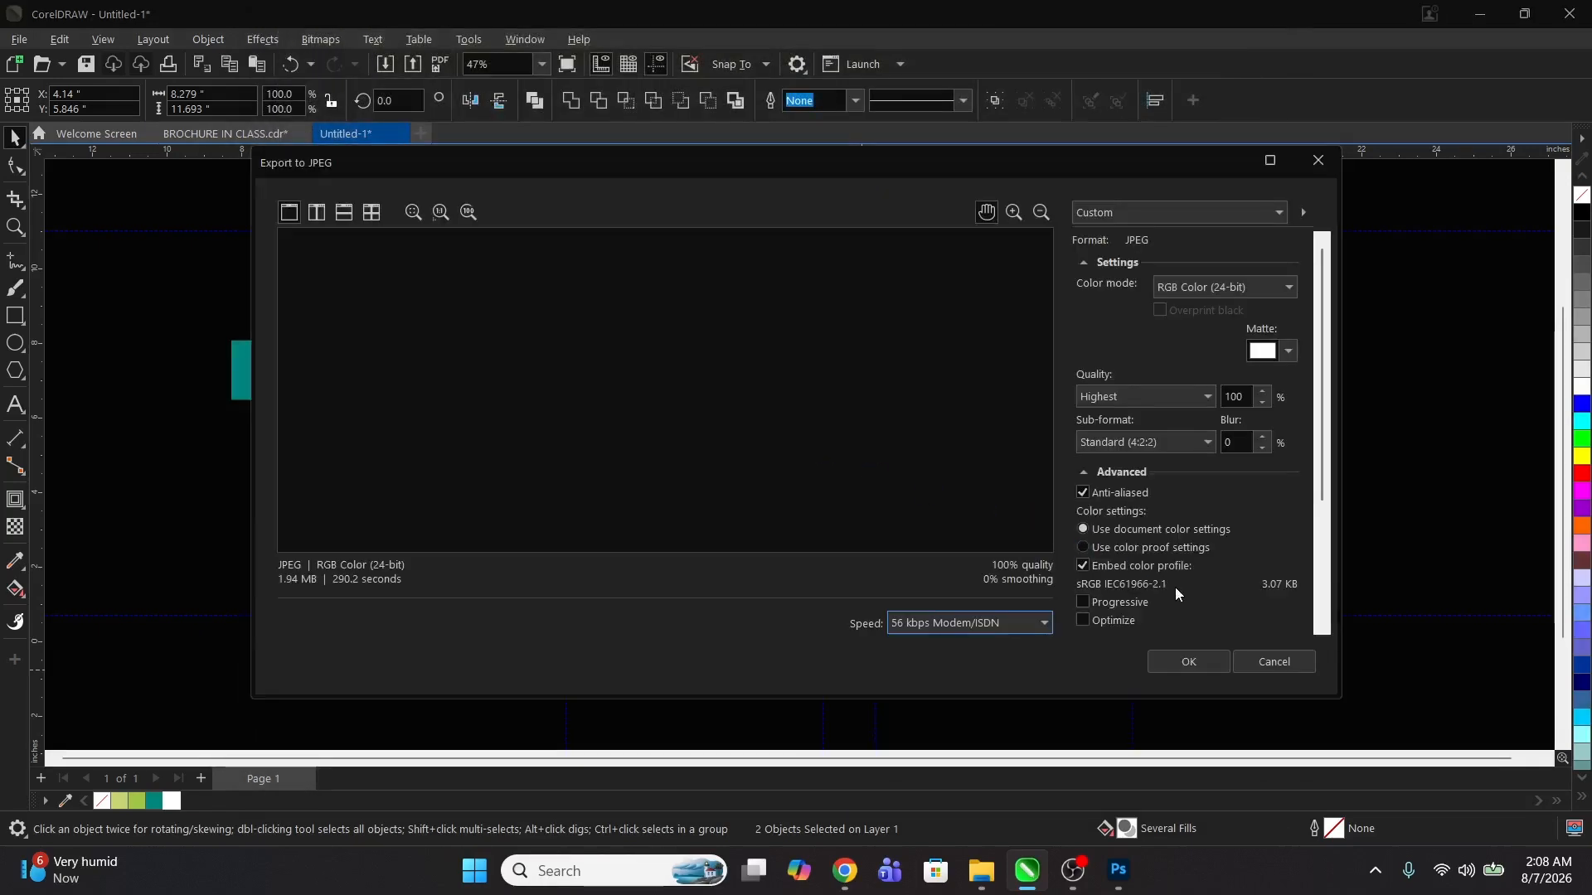
left_click(1203, 662)
left_click(1227, 442)
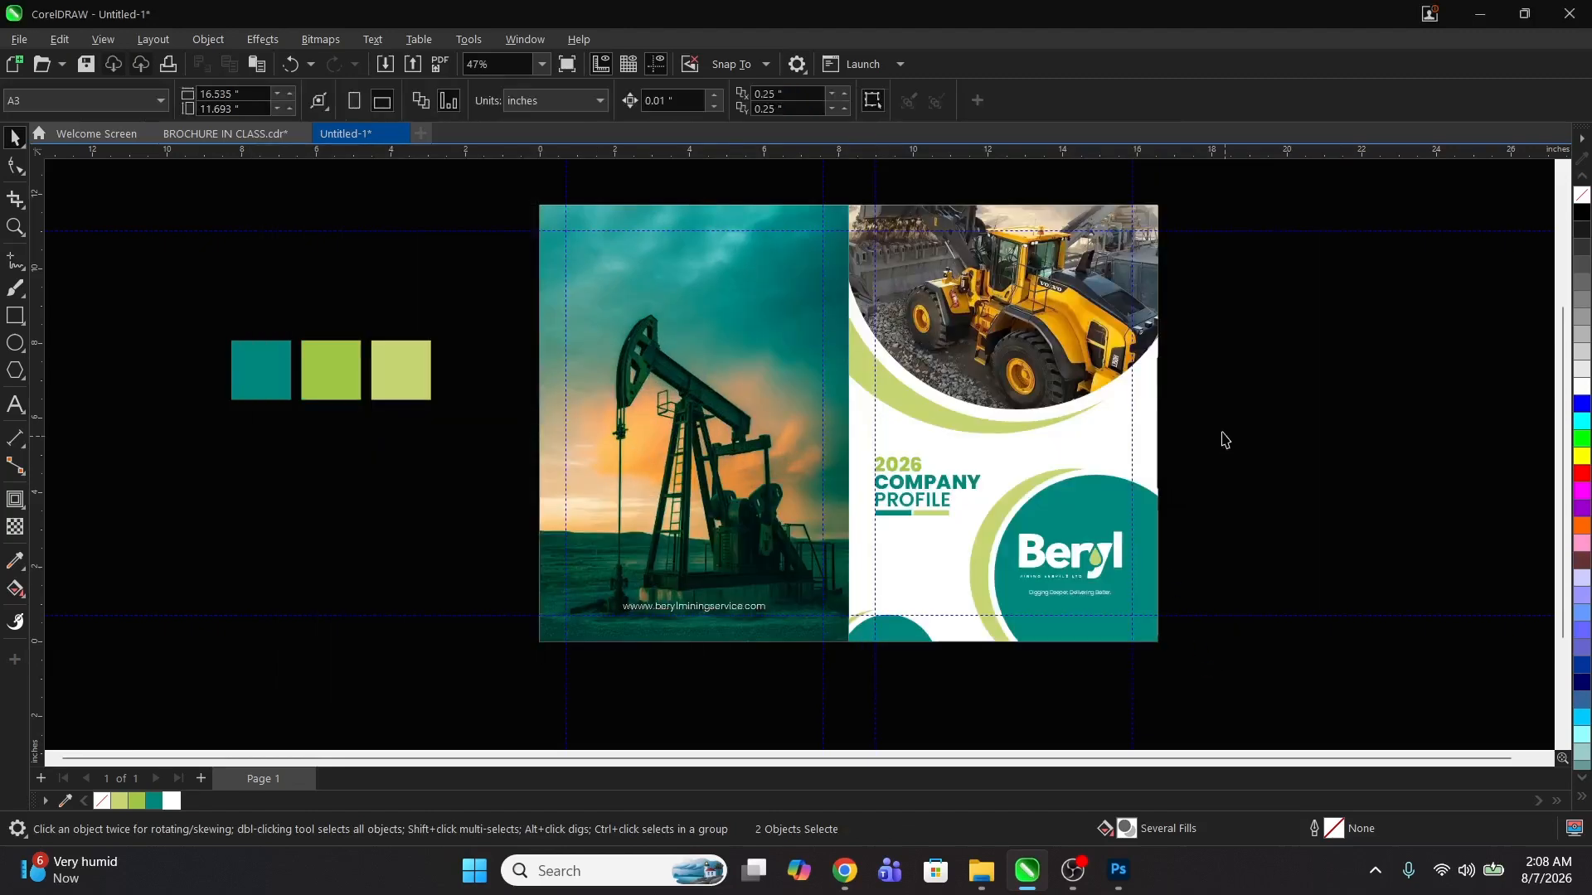
Step: In Photoshop, open the Cover smart object of Magazine_Mockup_1, unlock its background layer and hide it
left_click(1115, 882)
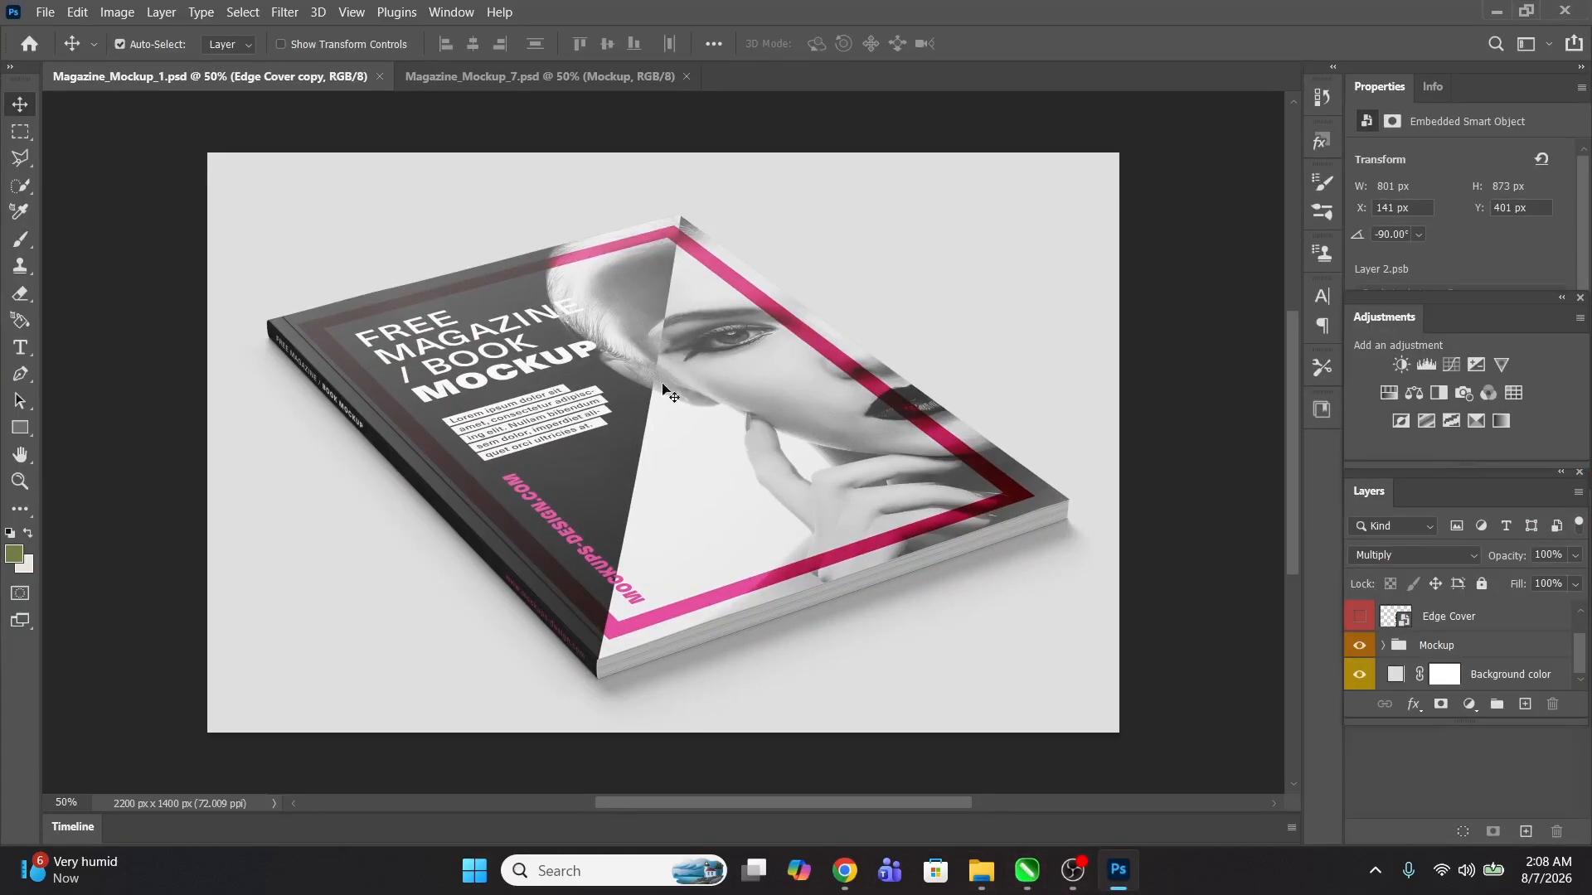
scroll(1535, 650, "up", 1)
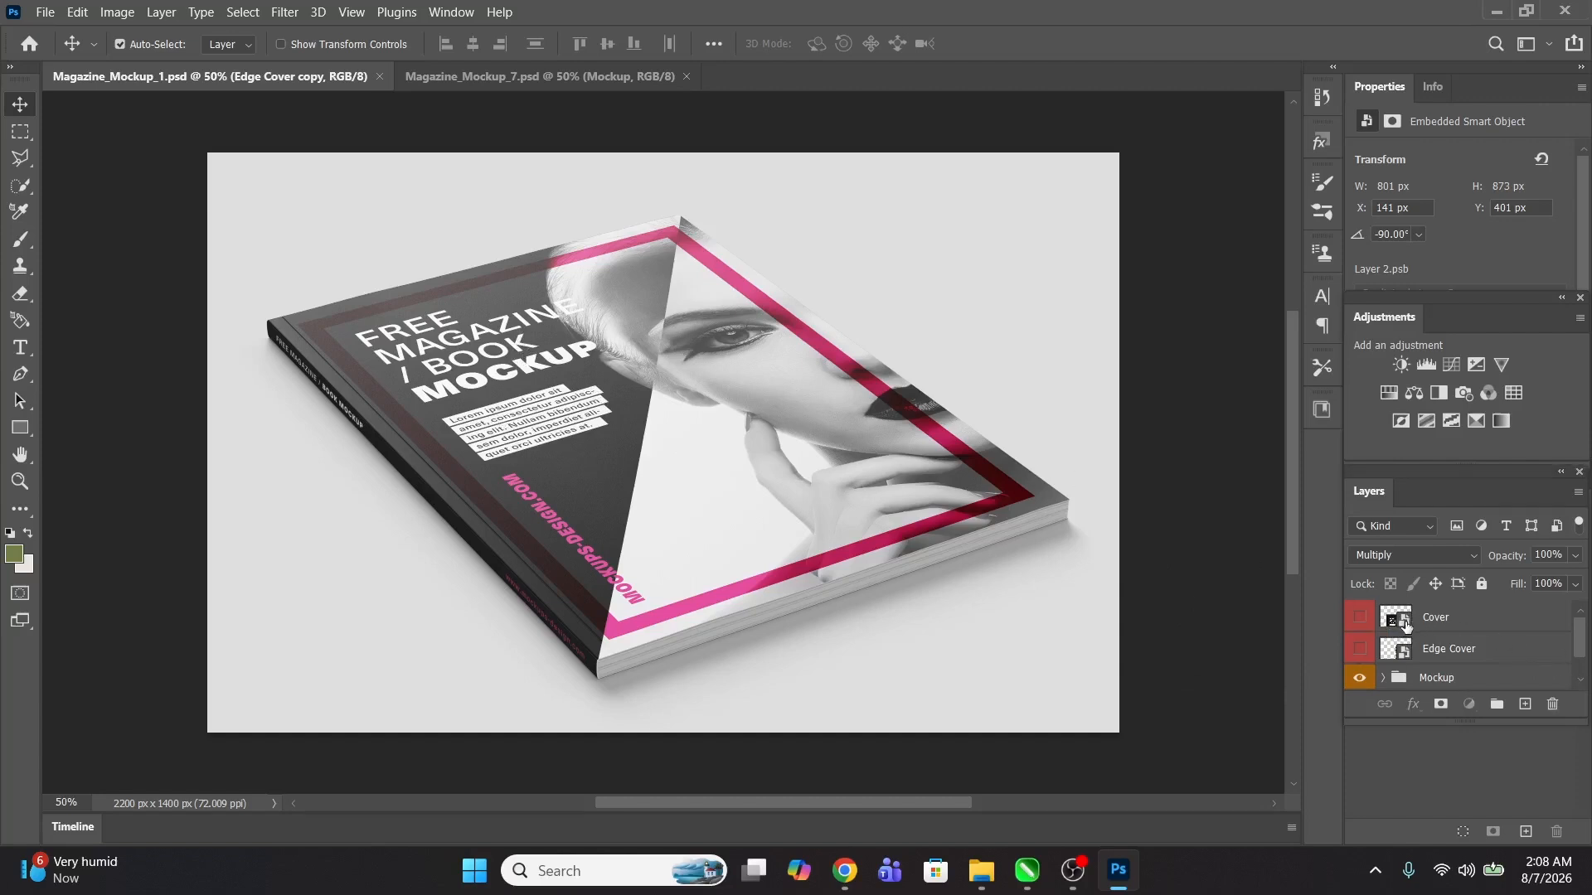
double_click(1411, 623)
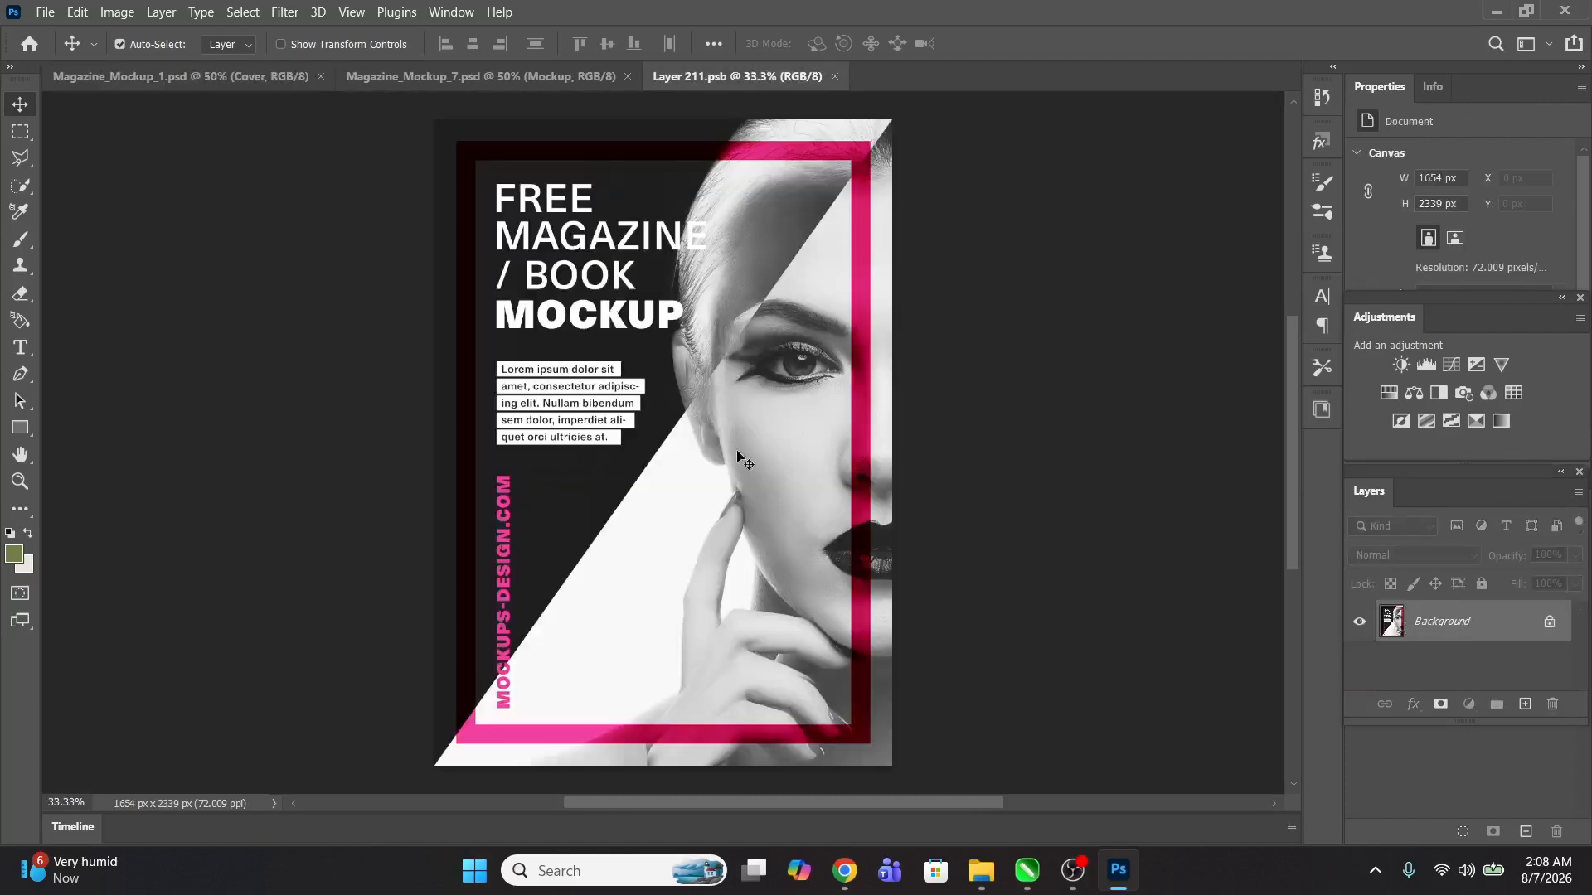
left_click(1526, 622)
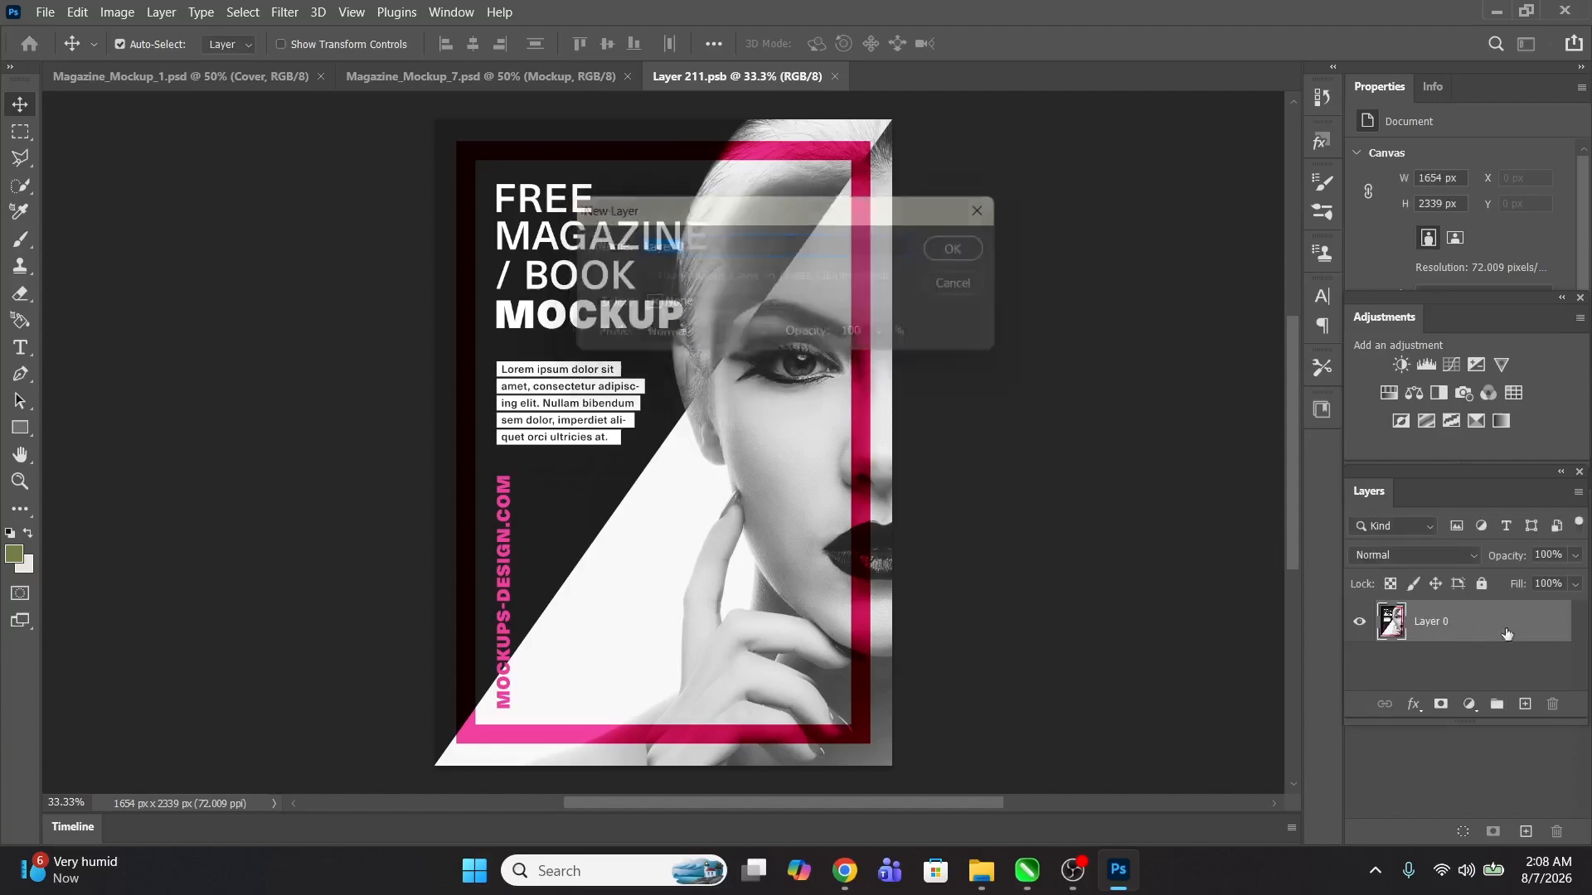
left_click(1358, 624)
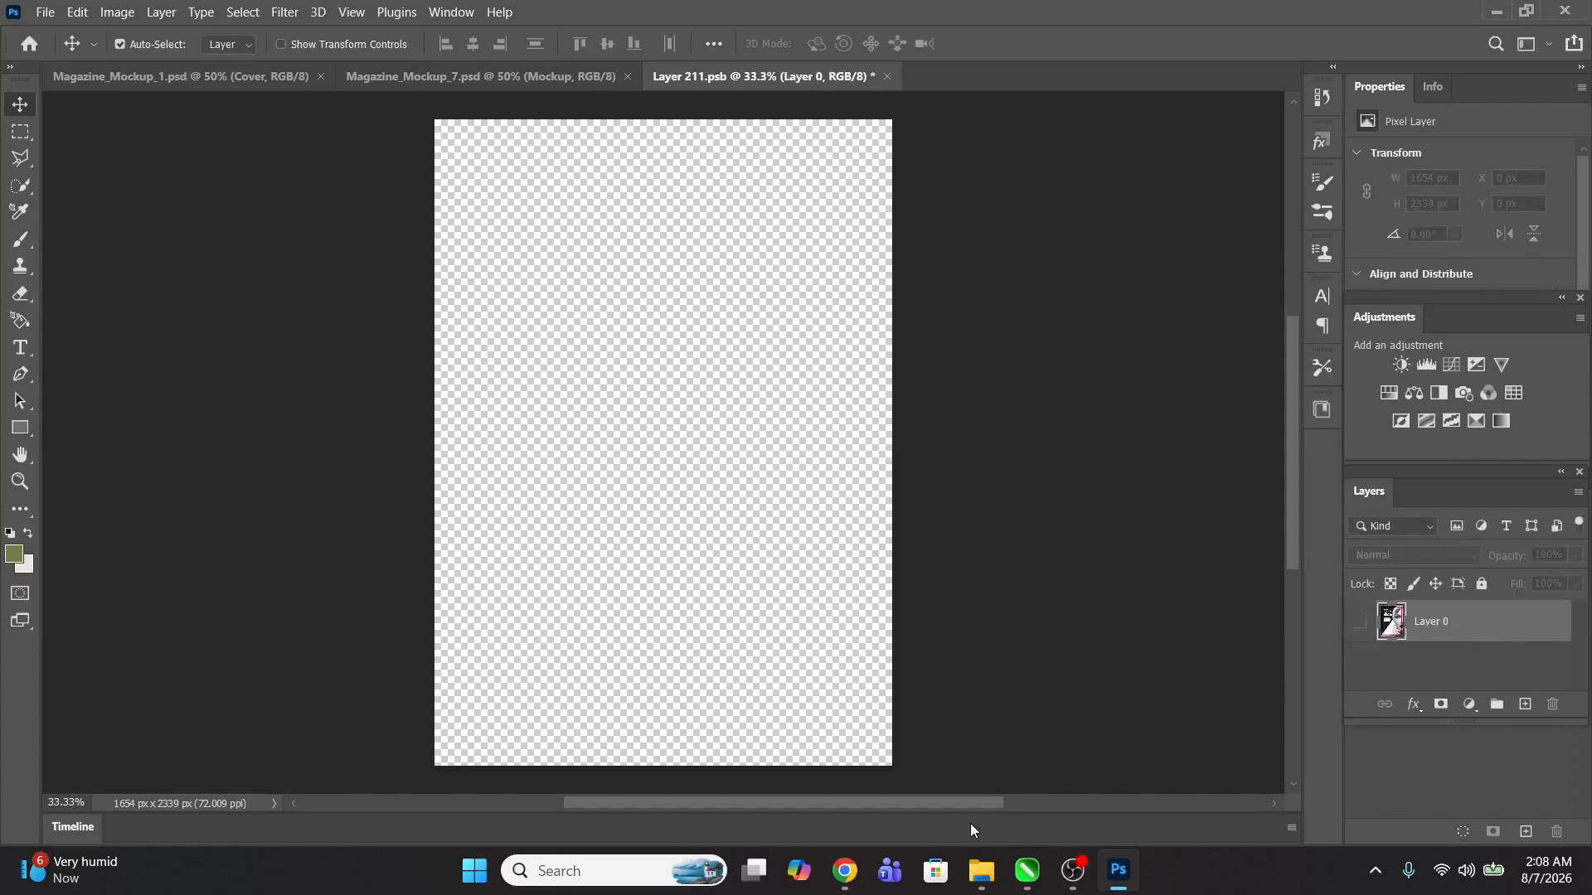
Step: Place the Untitled-1fgh cover image into the smart object, scale it about 282% to fill the page, and save
mouse_move(982, 870)
left_click(902, 775)
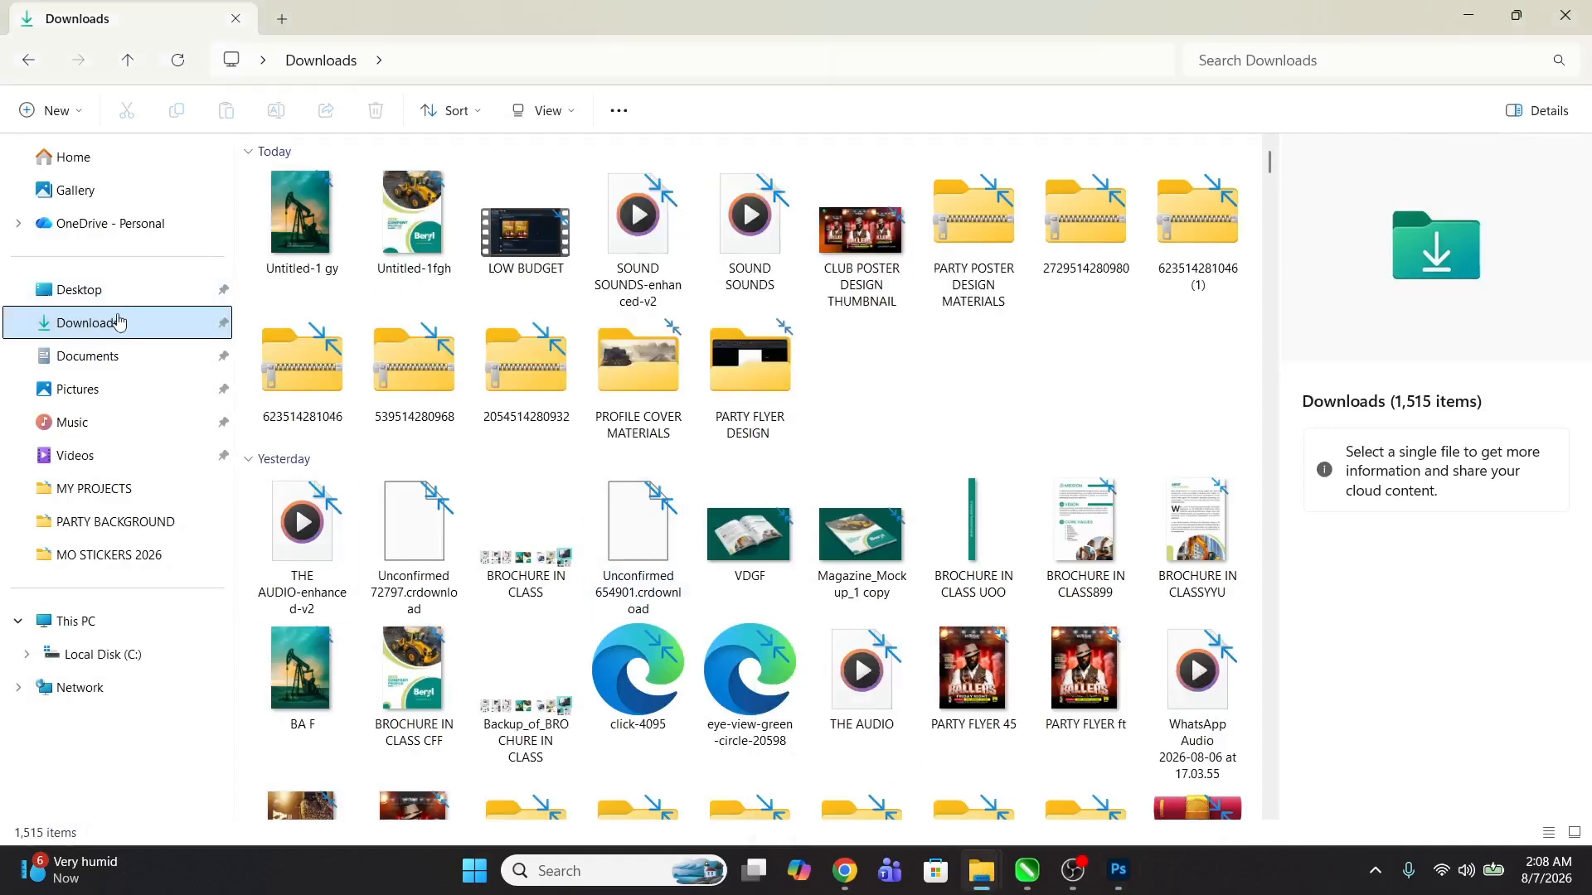
left_click_drag(426, 217, 630, 550)
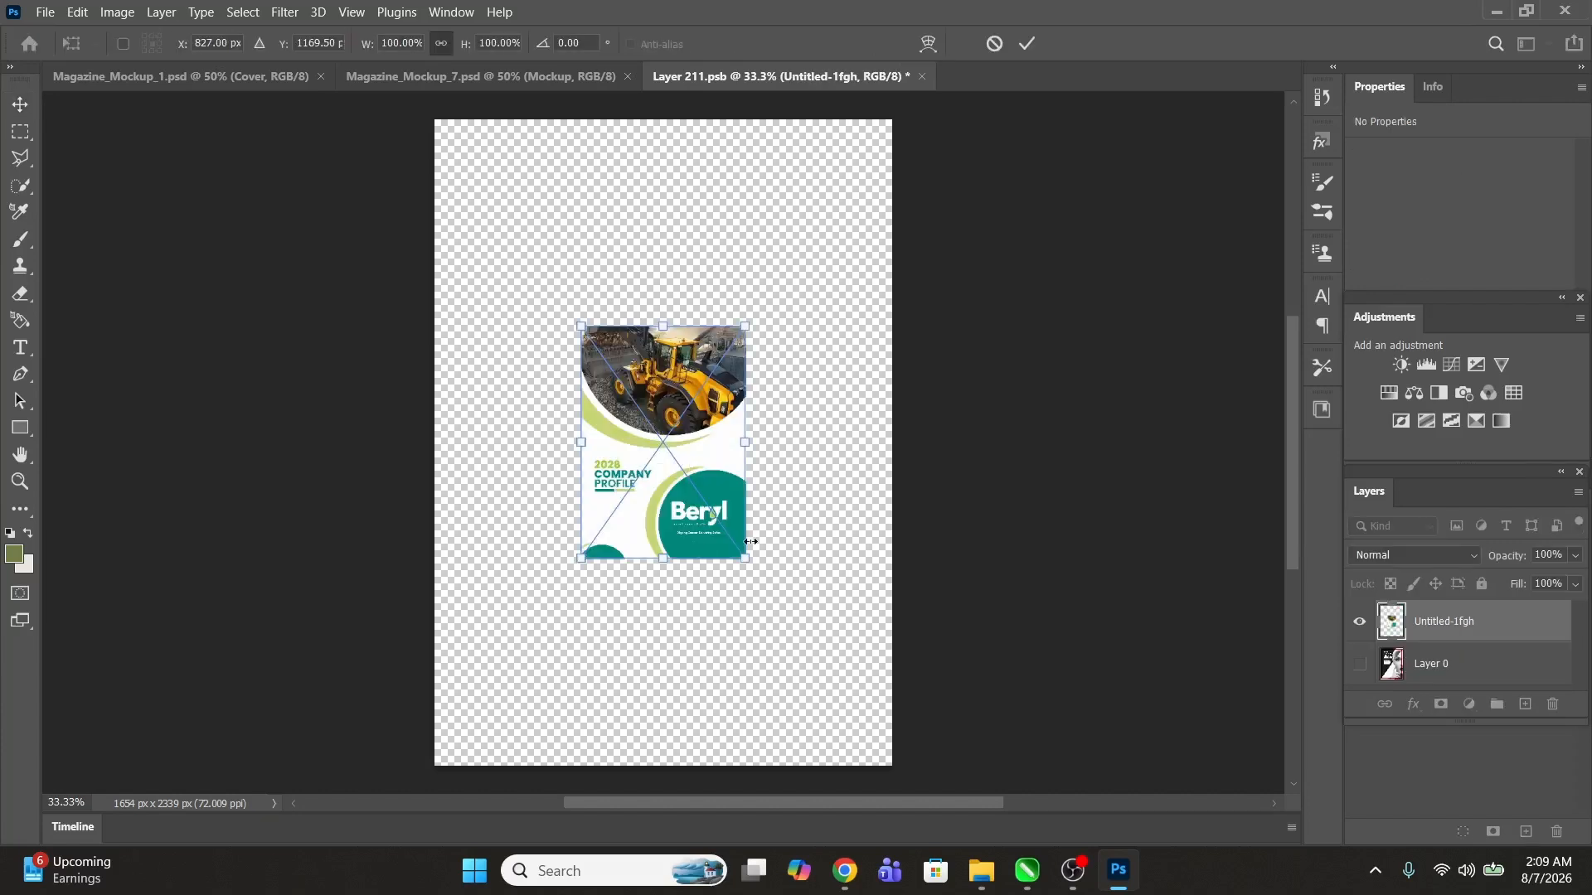
left_click_drag(745, 564, 907, 773)
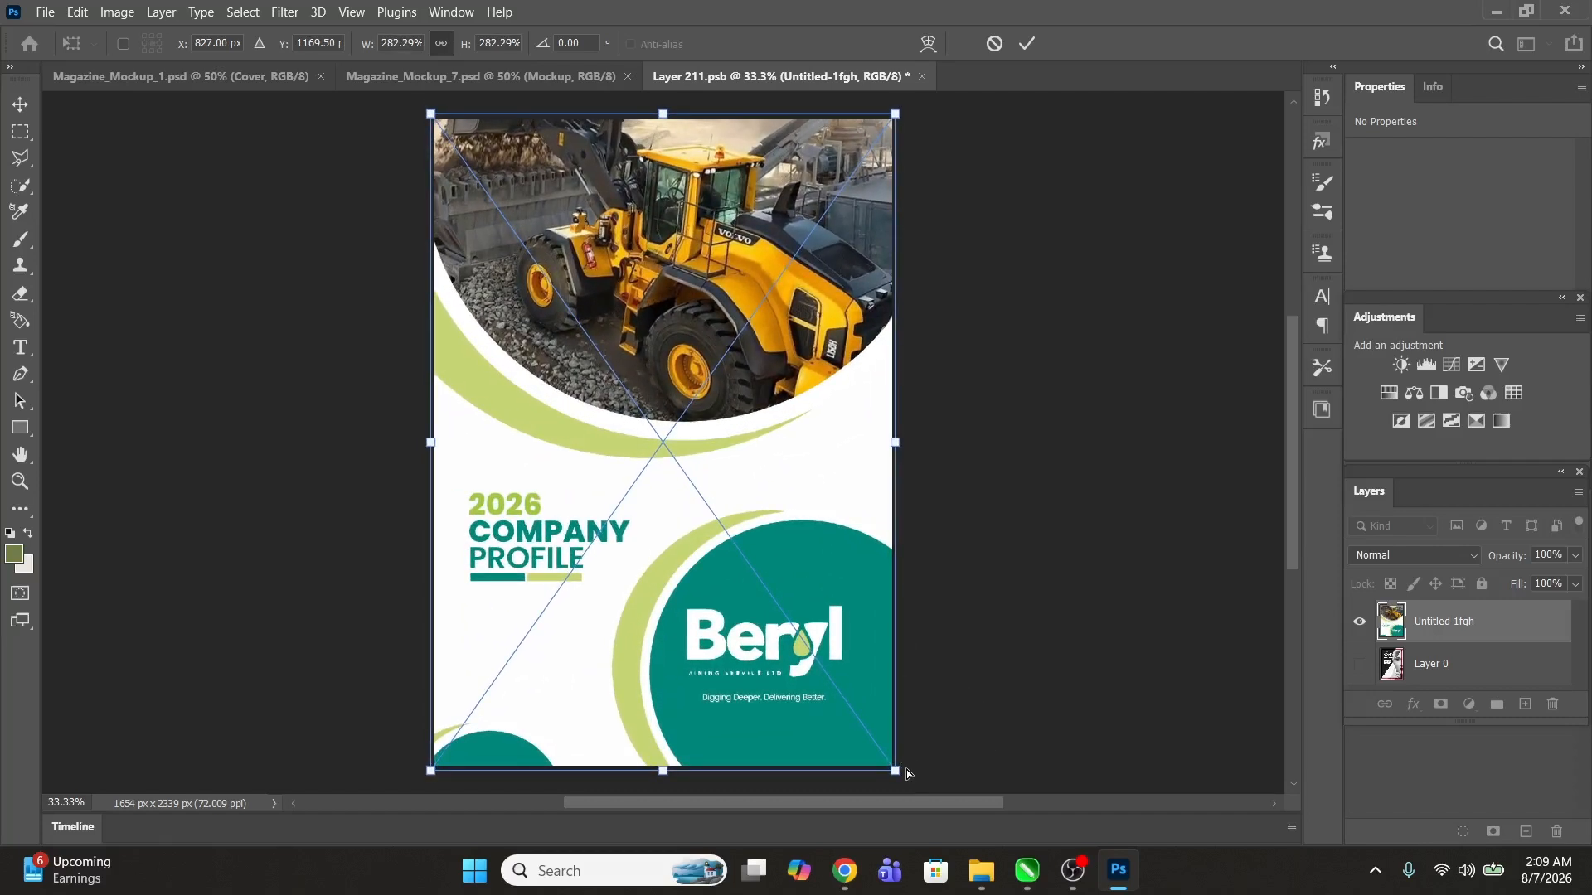
key("Return")
key("ctrl+s")
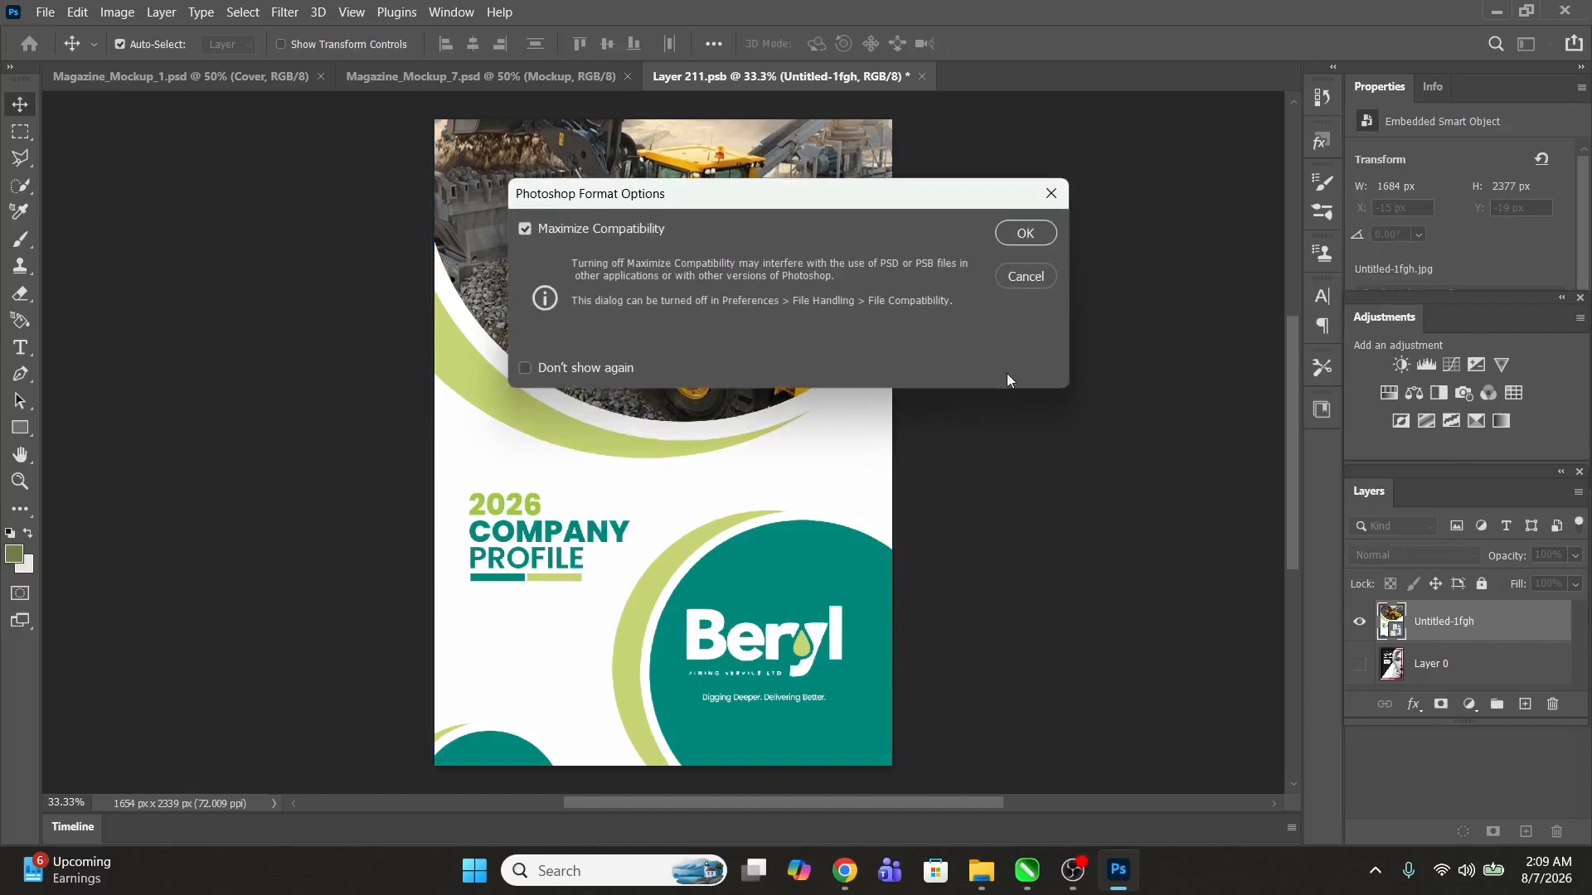
left_click(1021, 234)
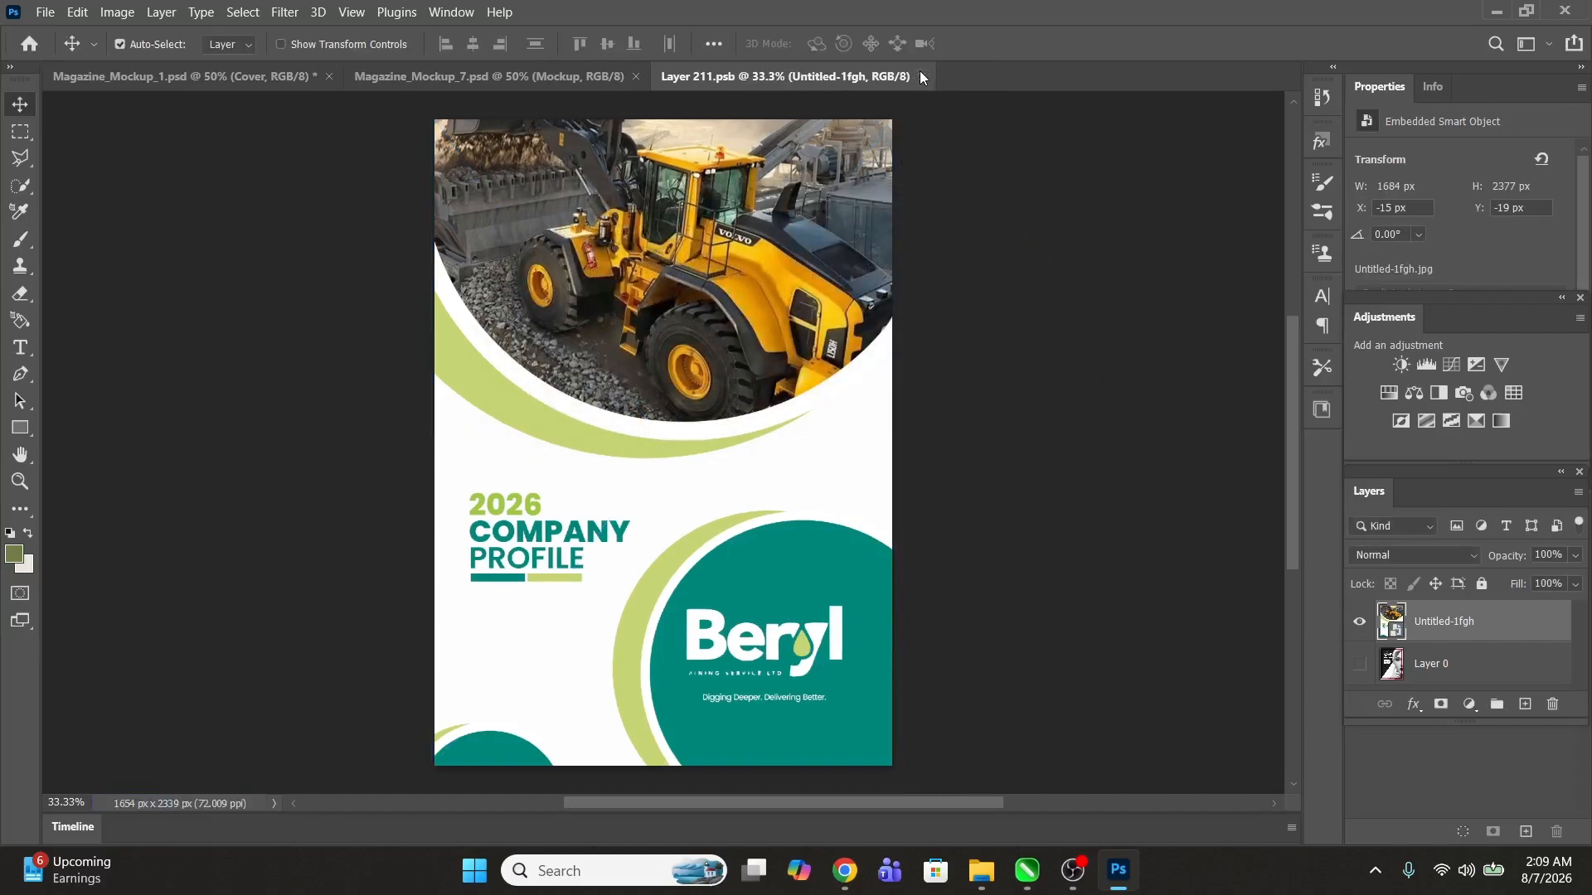
Step: Return to Magazine_Mockup_1, open the Edge Cover smart object and unlock its background layer
left_click(922, 76)
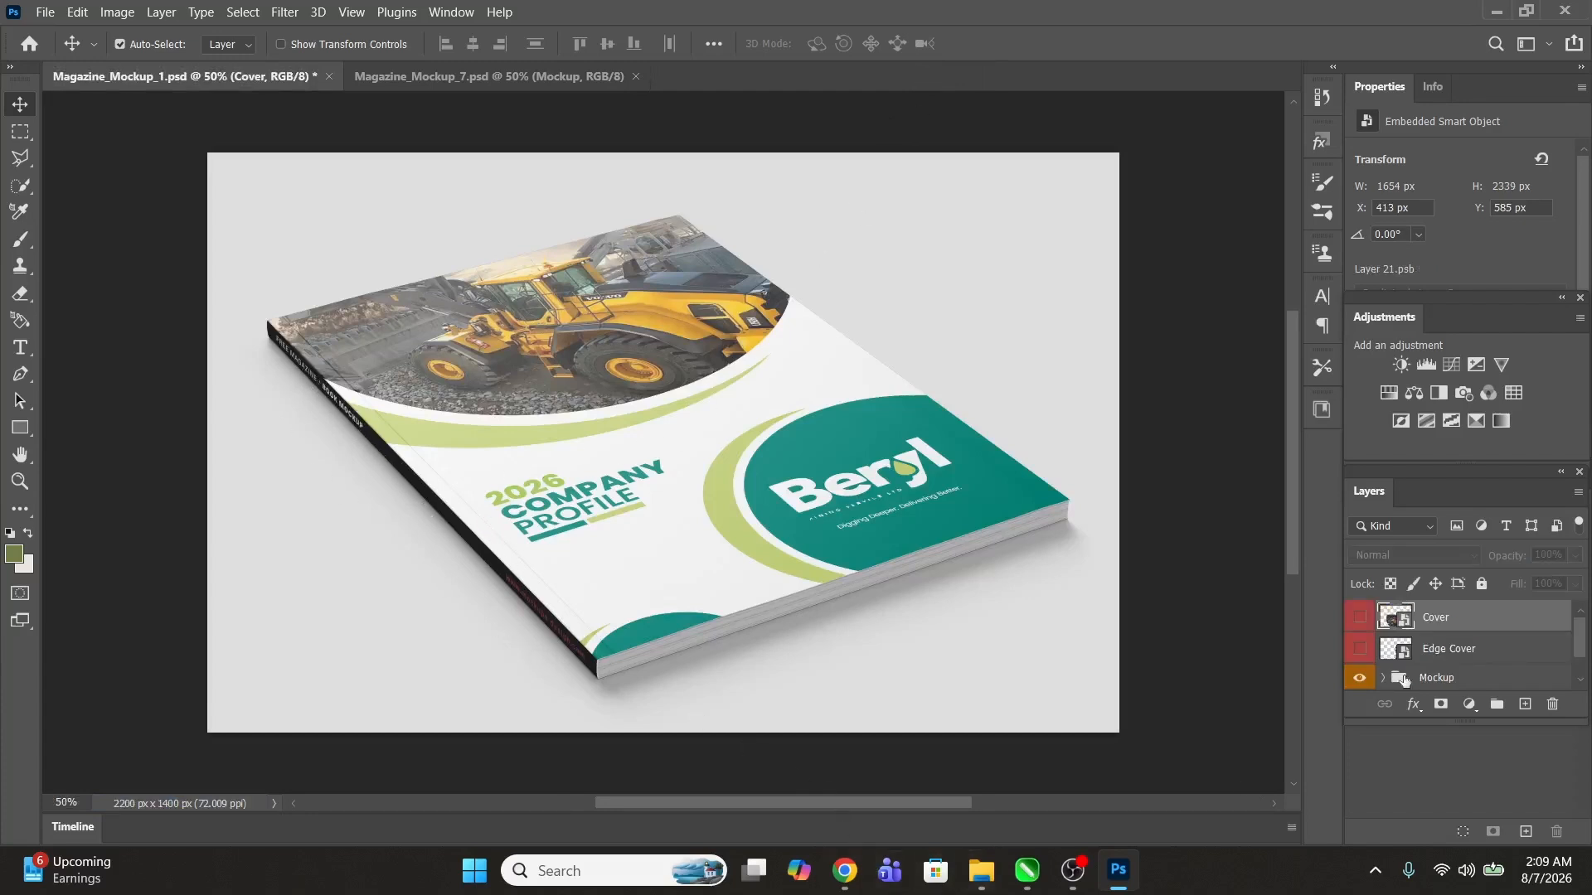
double_click(1403, 651)
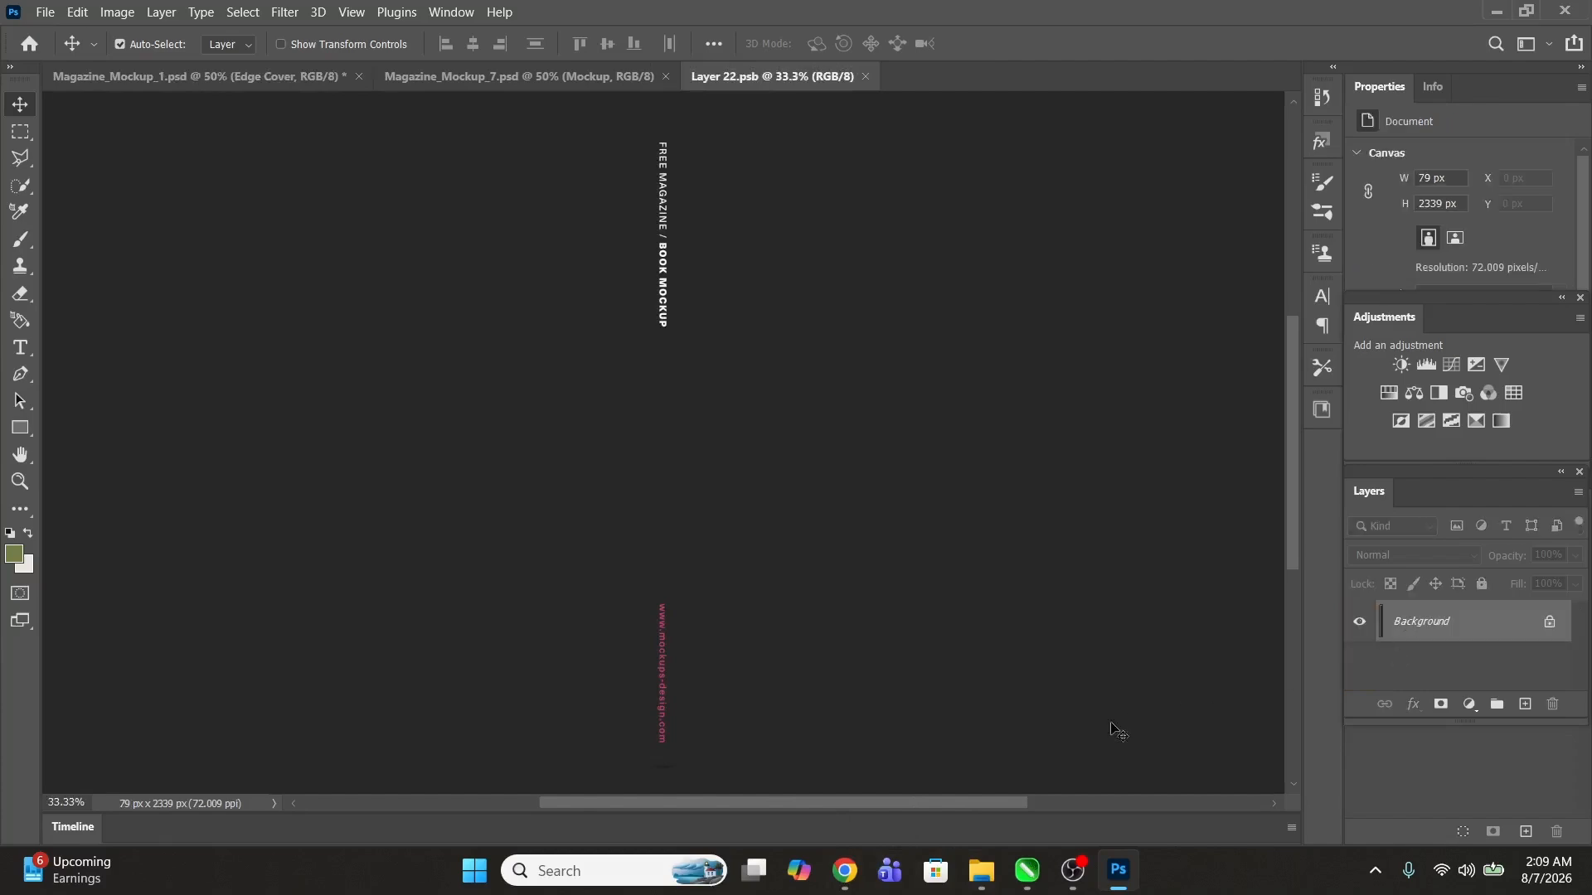
double_click(1505, 630)
key("Return")
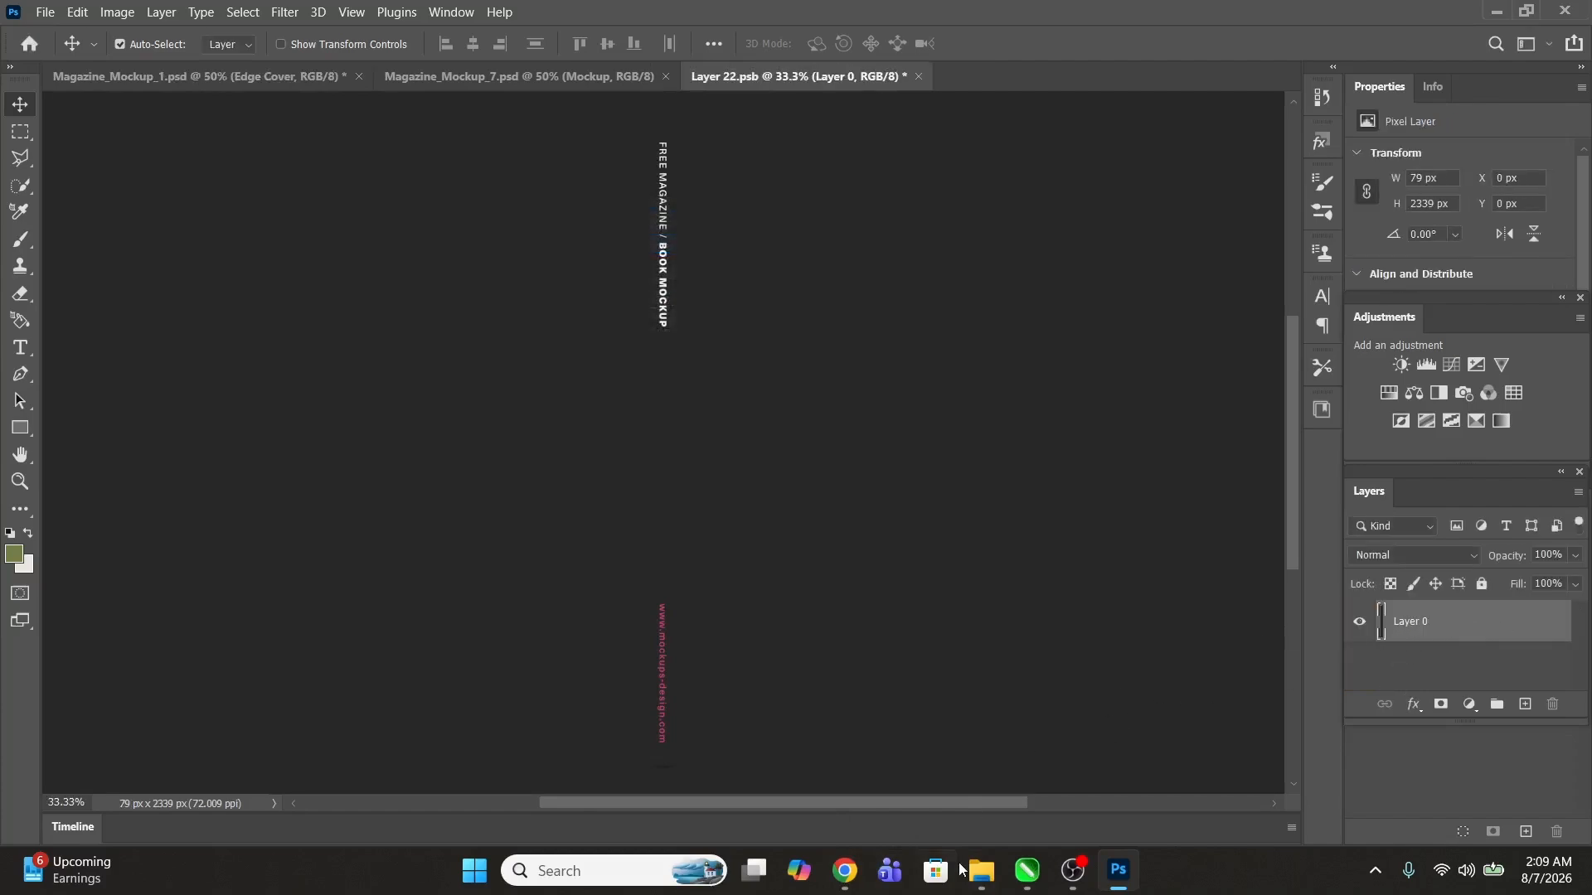
Step: Place the BROCHURE IN CLASS UOO spine image from Downloads into the Edge Cover smart object, save and close it
mouse_move(981, 871)
left_click(957, 784)
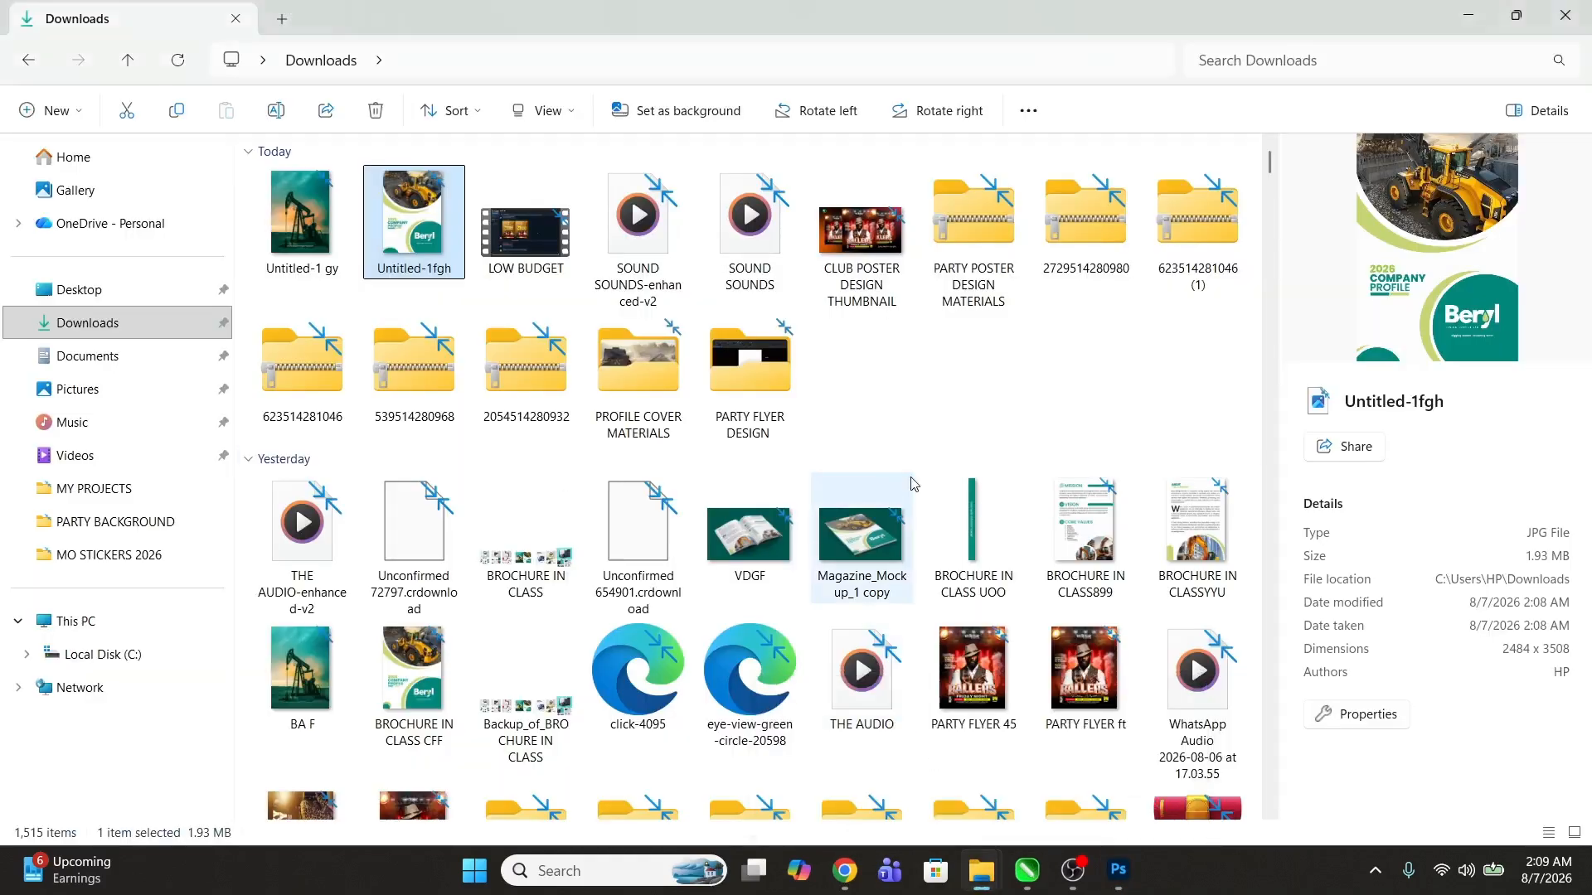
left_click_drag(972, 531, 737, 773)
key("Return")
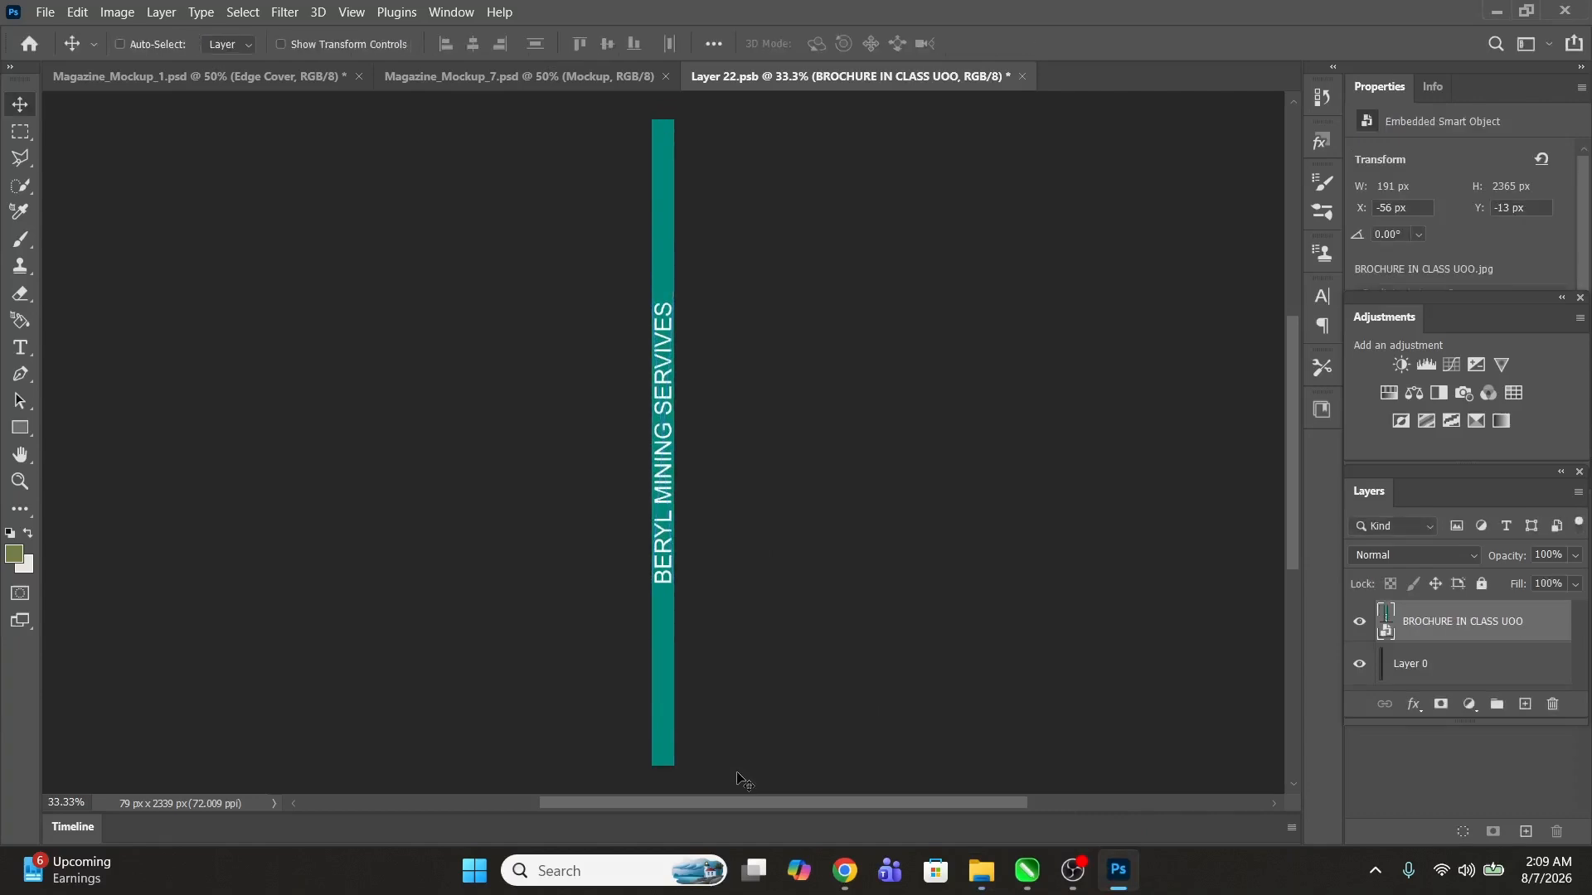
key("ctrl+s")
left_click(1052, 233)
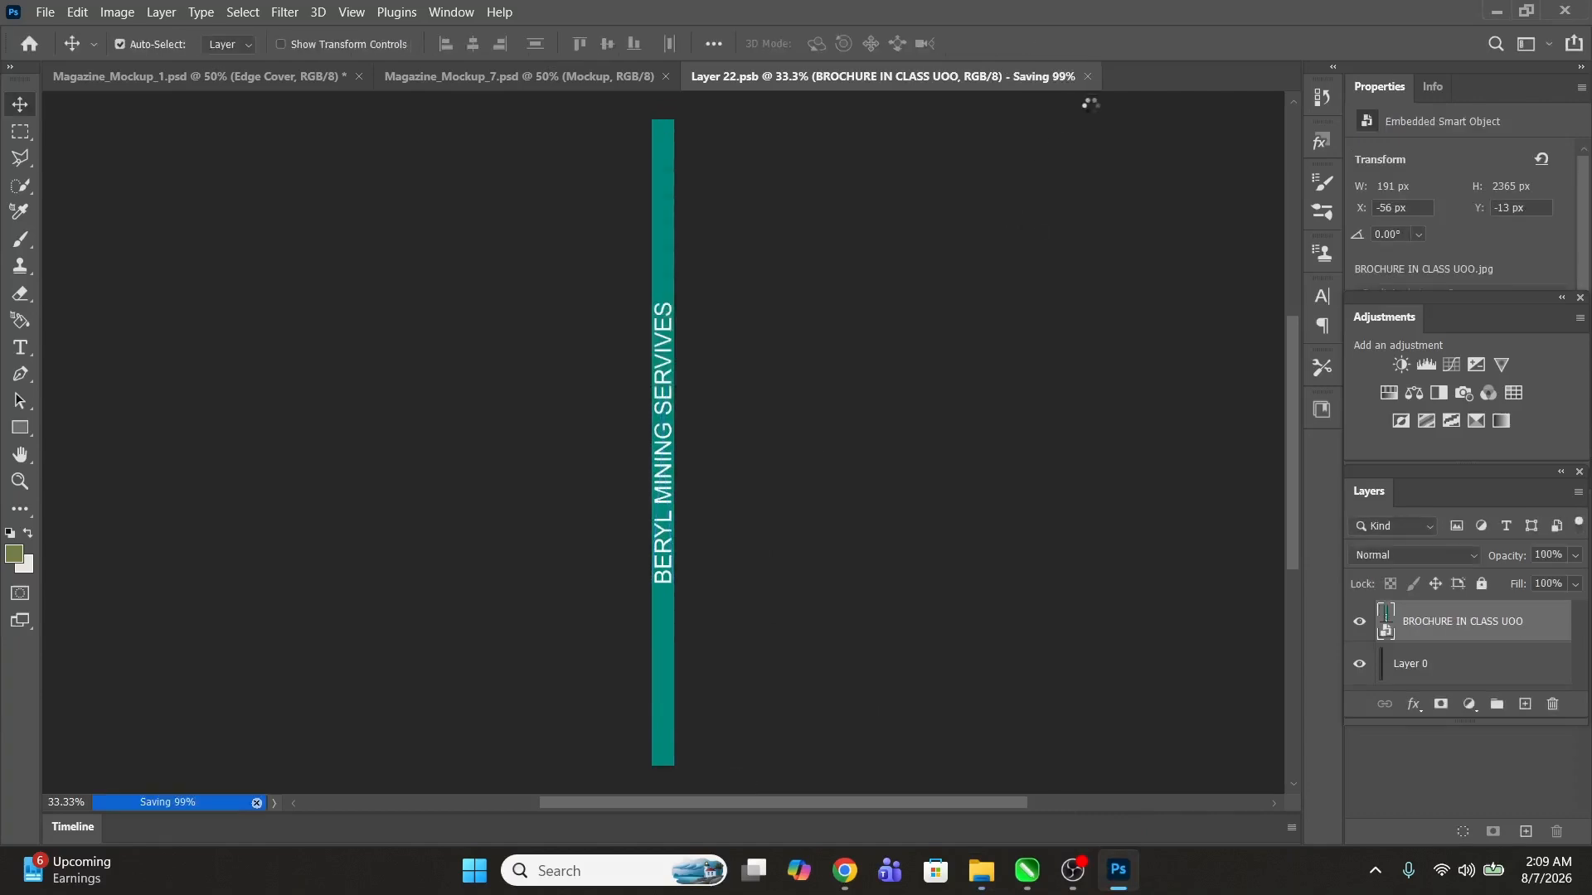
left_click(1015, 76)
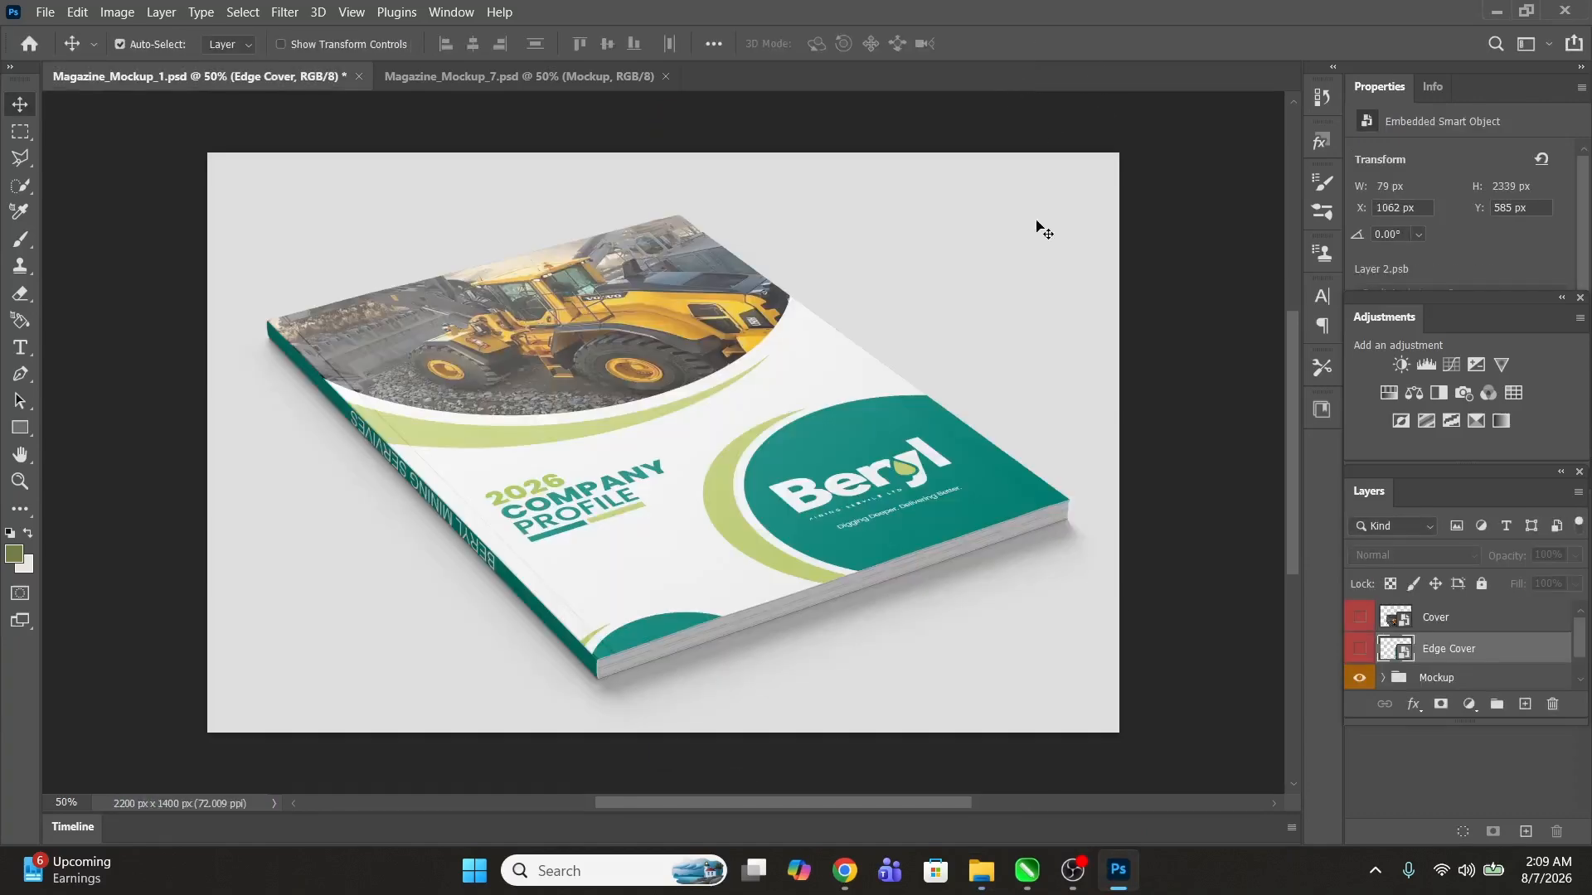
Step: Recolour the Background color fill layer with a dark teal sampled from the cover and darkened
scroll(1436, 626, "down", 1)
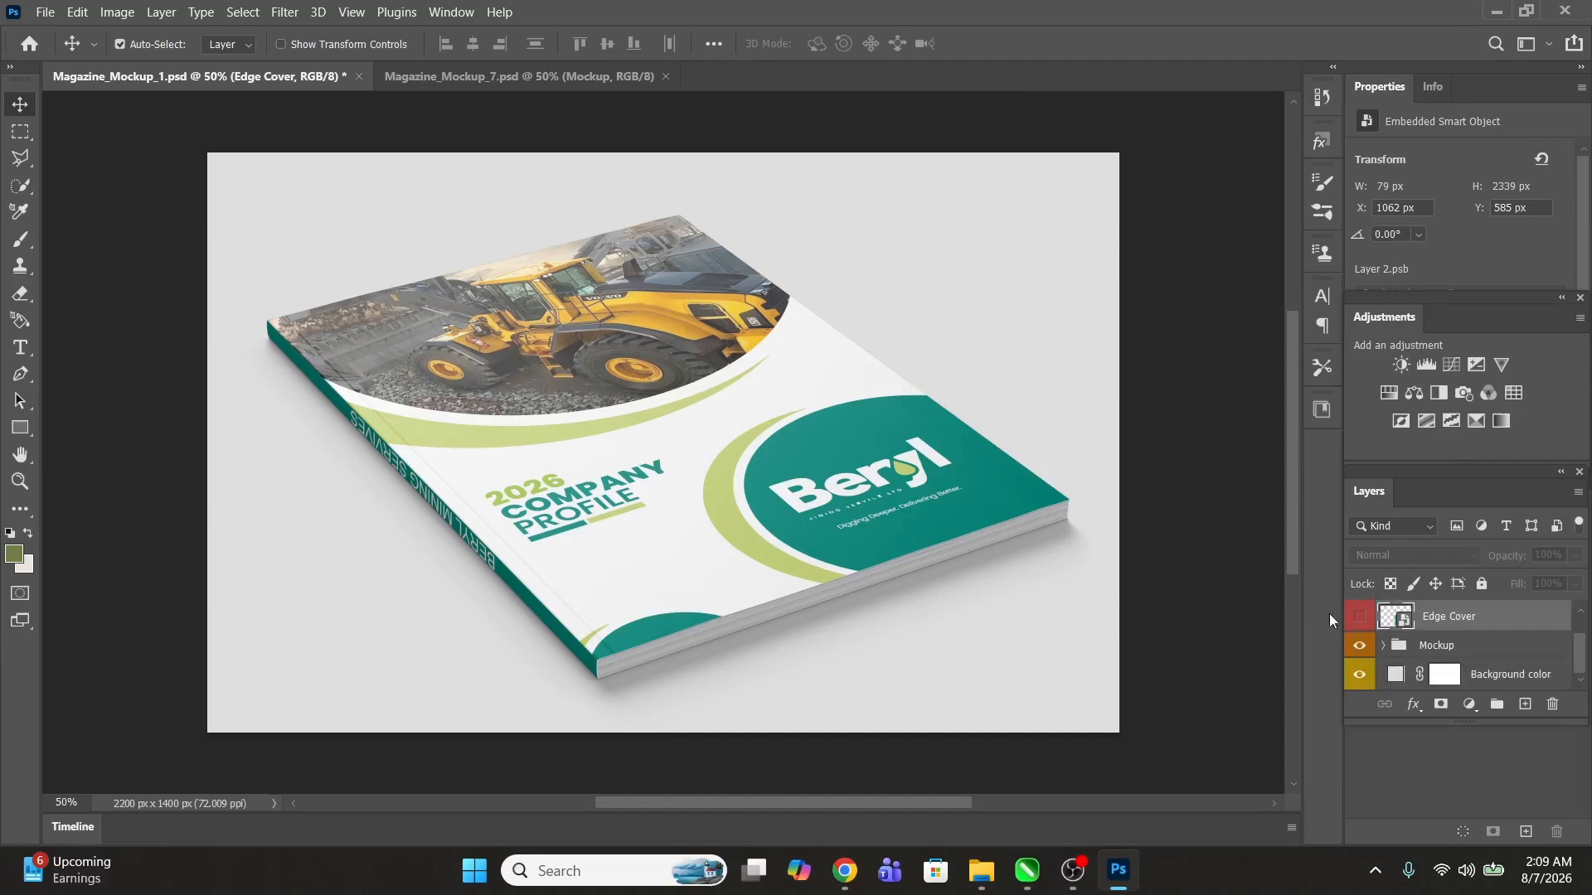
double_click(1395, 676)
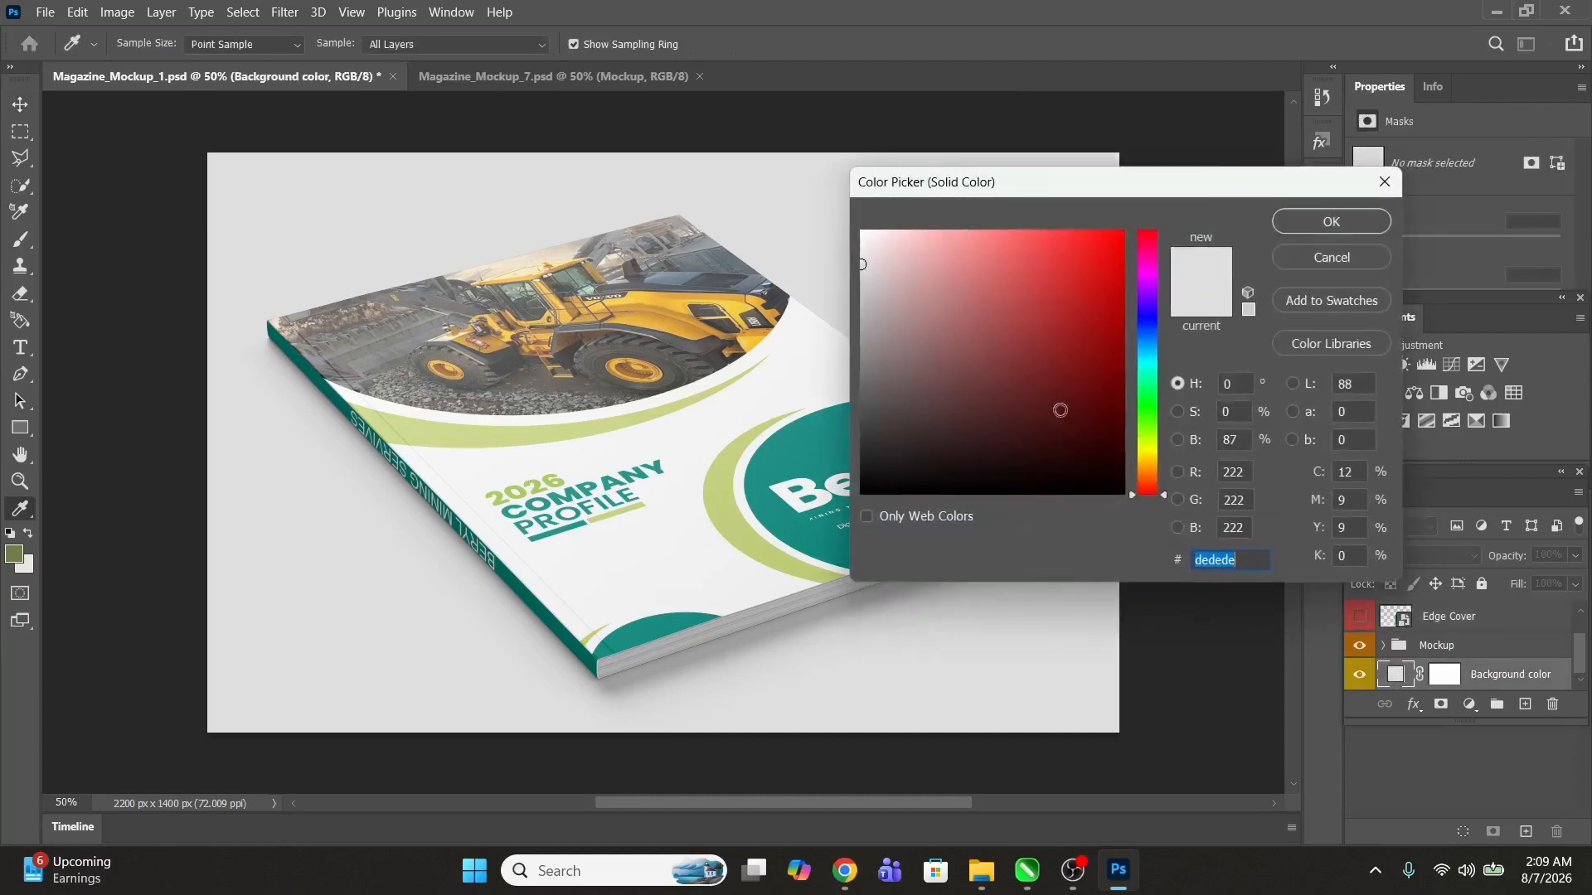
left_click(800, 451)
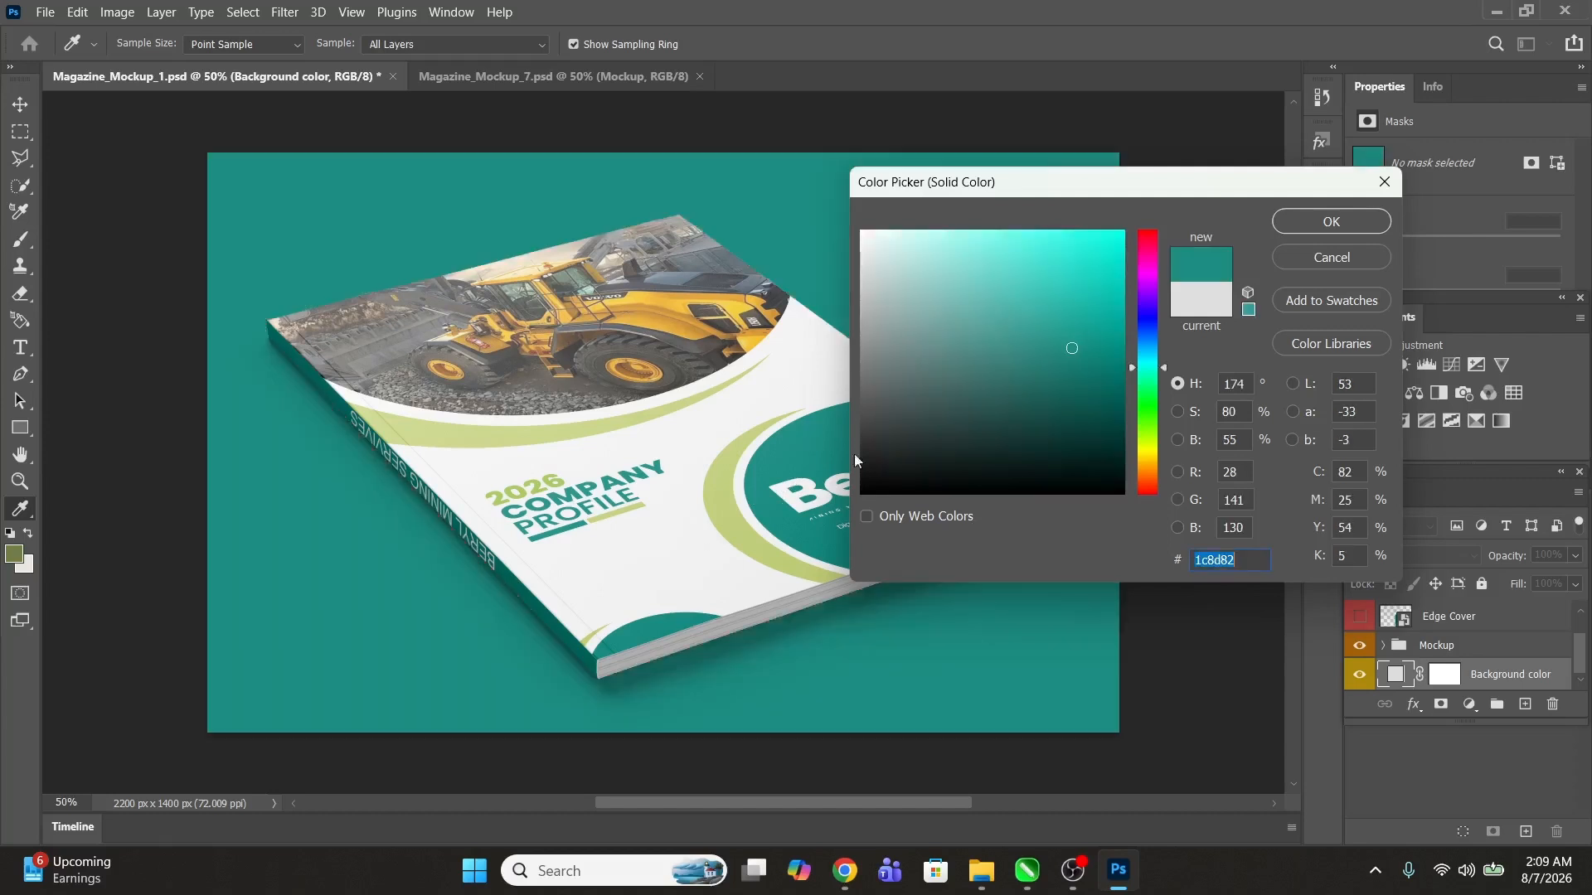
left_click_drag(1076, 349, 1142, 428)
left_click(1295, 231)
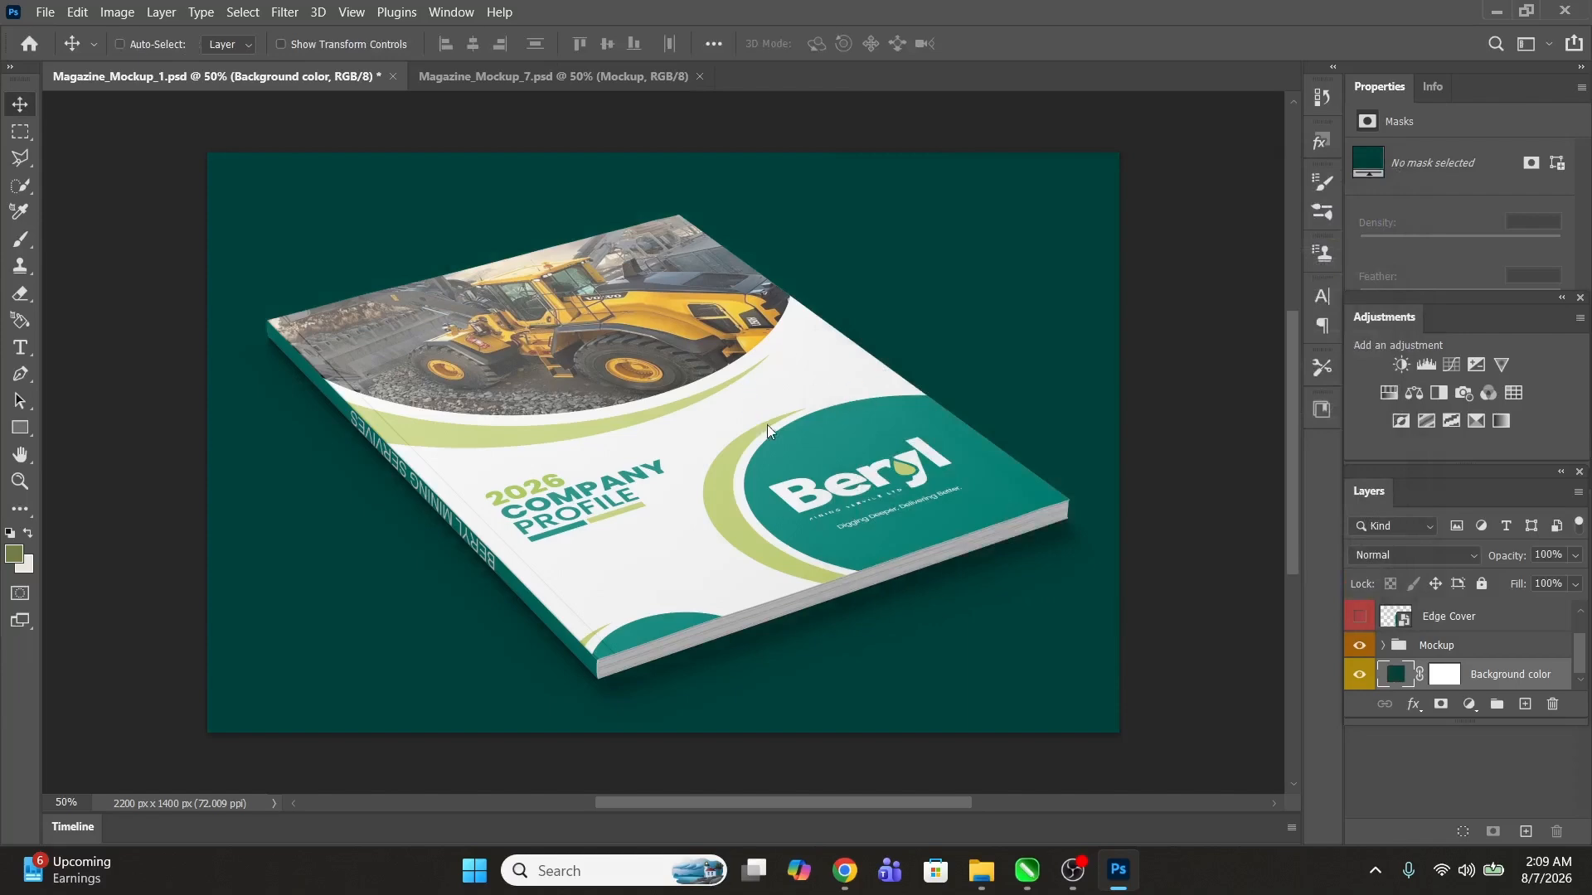
Step: Save a copy of the mockup to Downloads as a JPEG named Magazine_Mockup_1 copygdgd
key("ctrl+shift+s")
left_click(1177, 578)
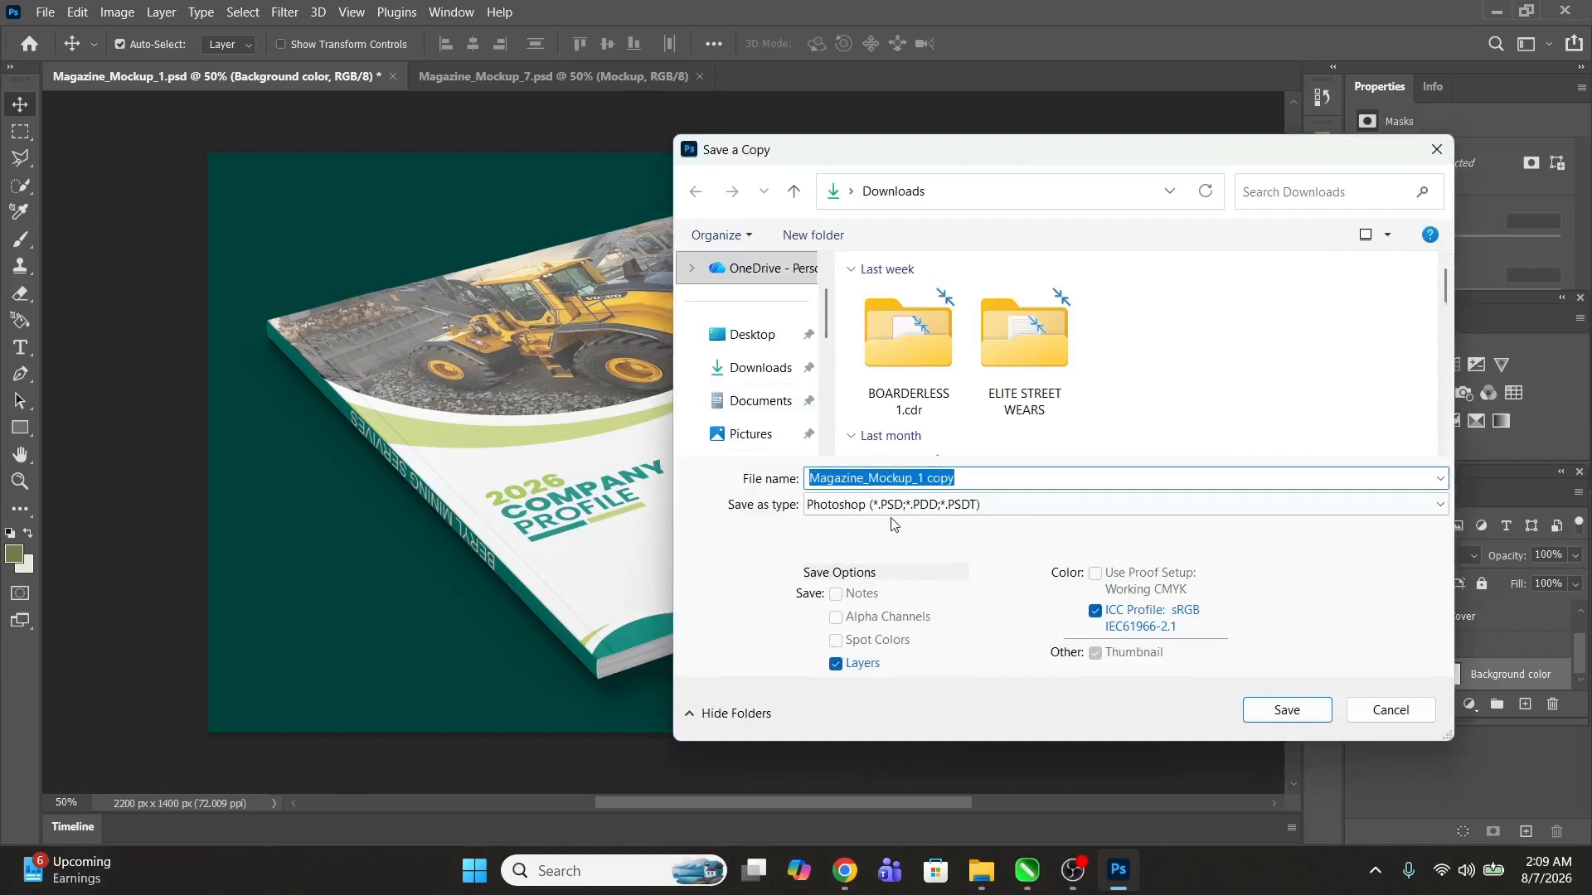
left_click(892, 507)
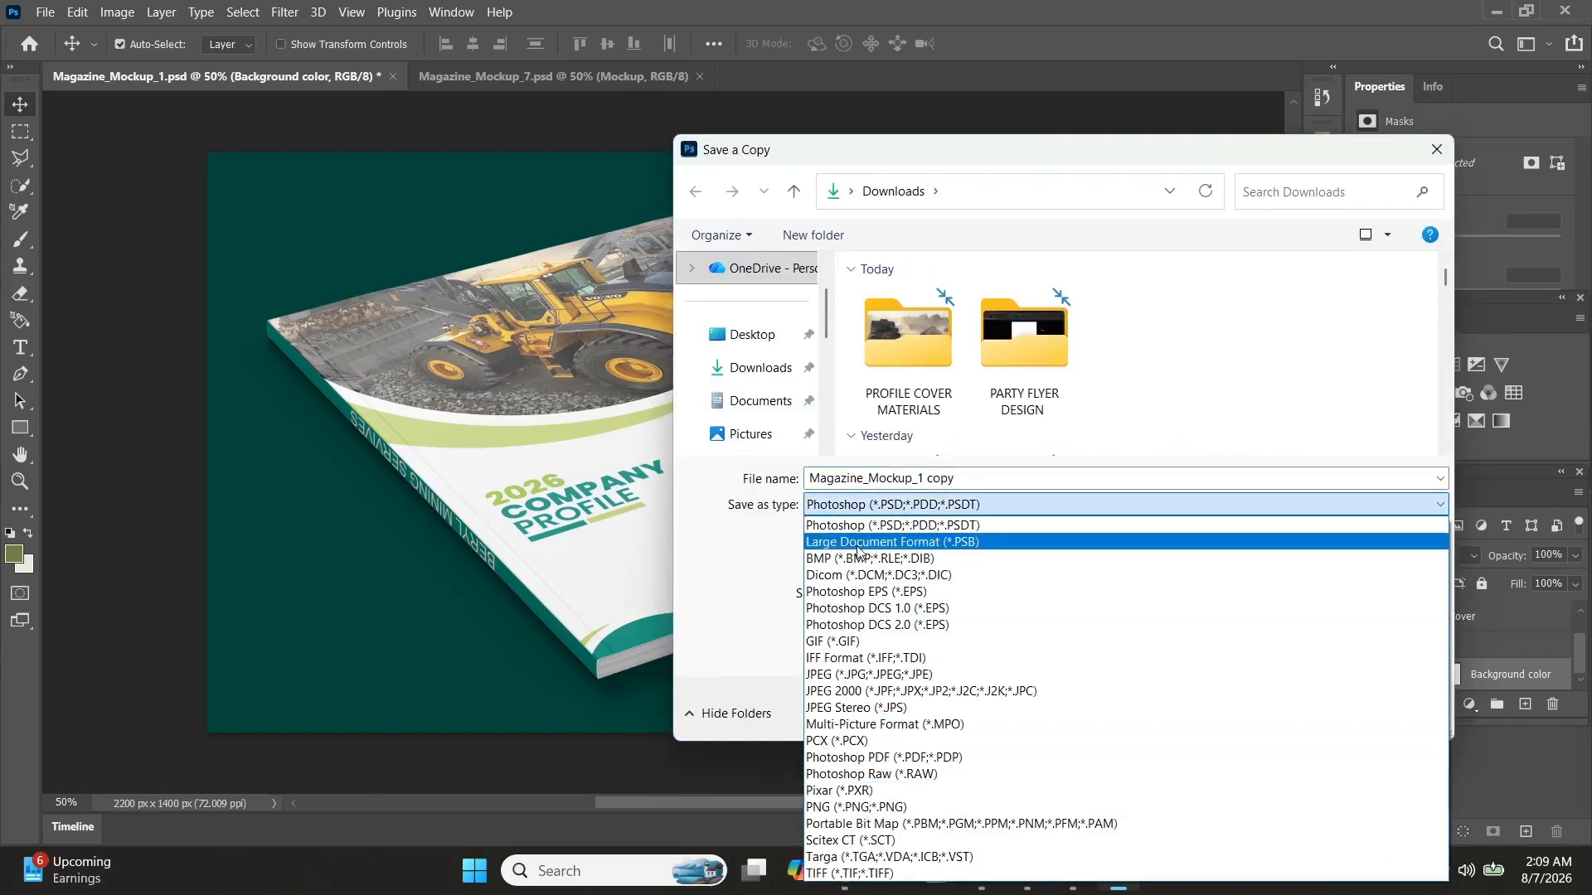
left_click(862, 676)
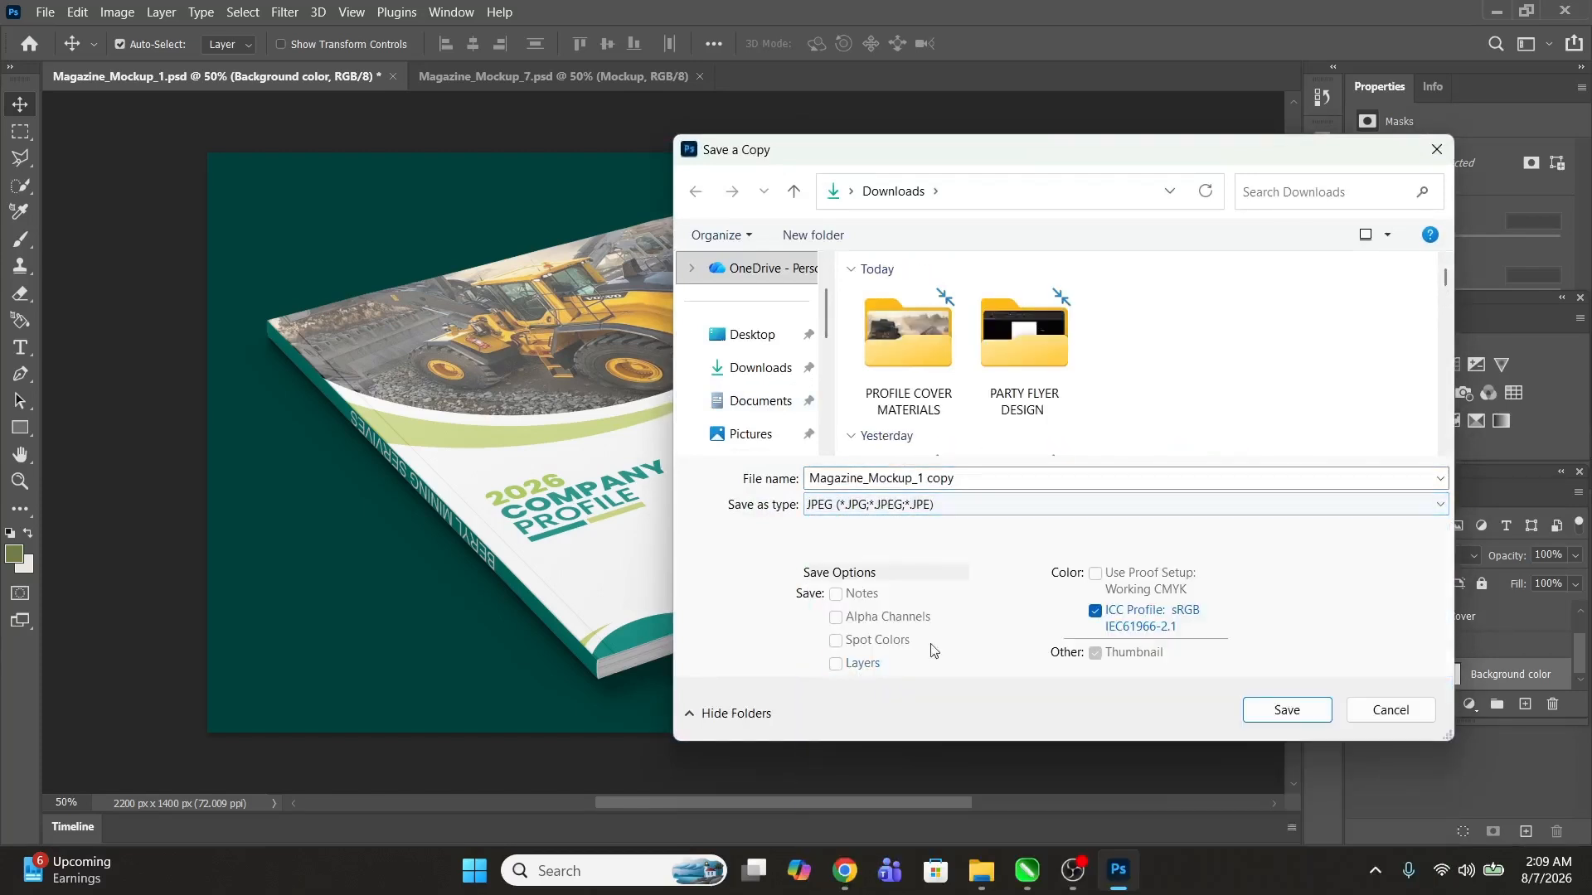
left_click(980, 470)
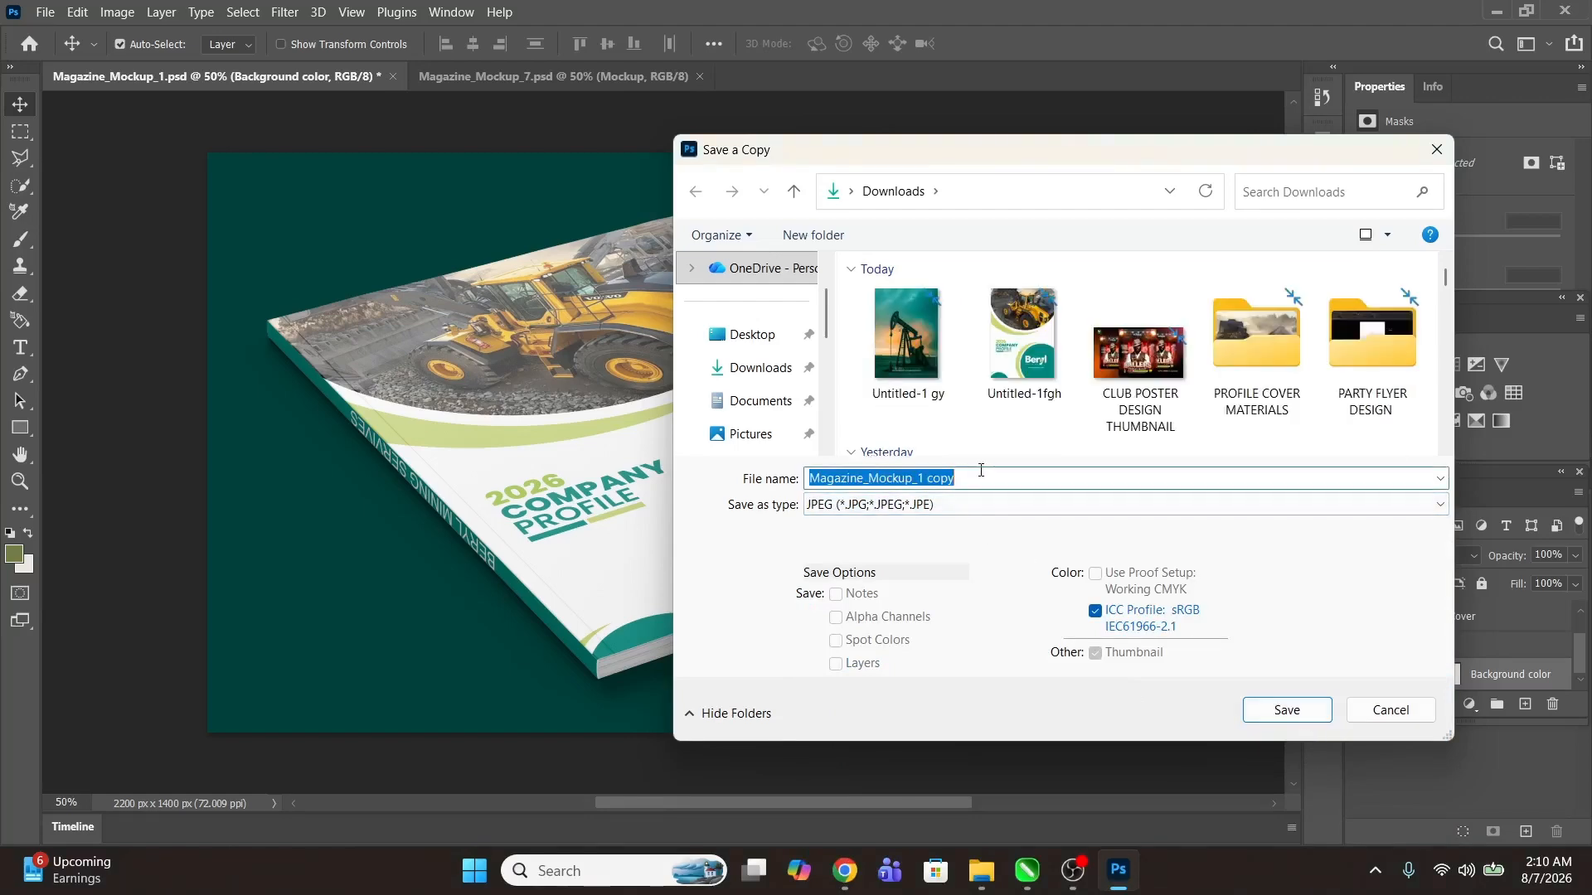
left_click(983, 472)
type("gdgd")
left_click(1287, 711)
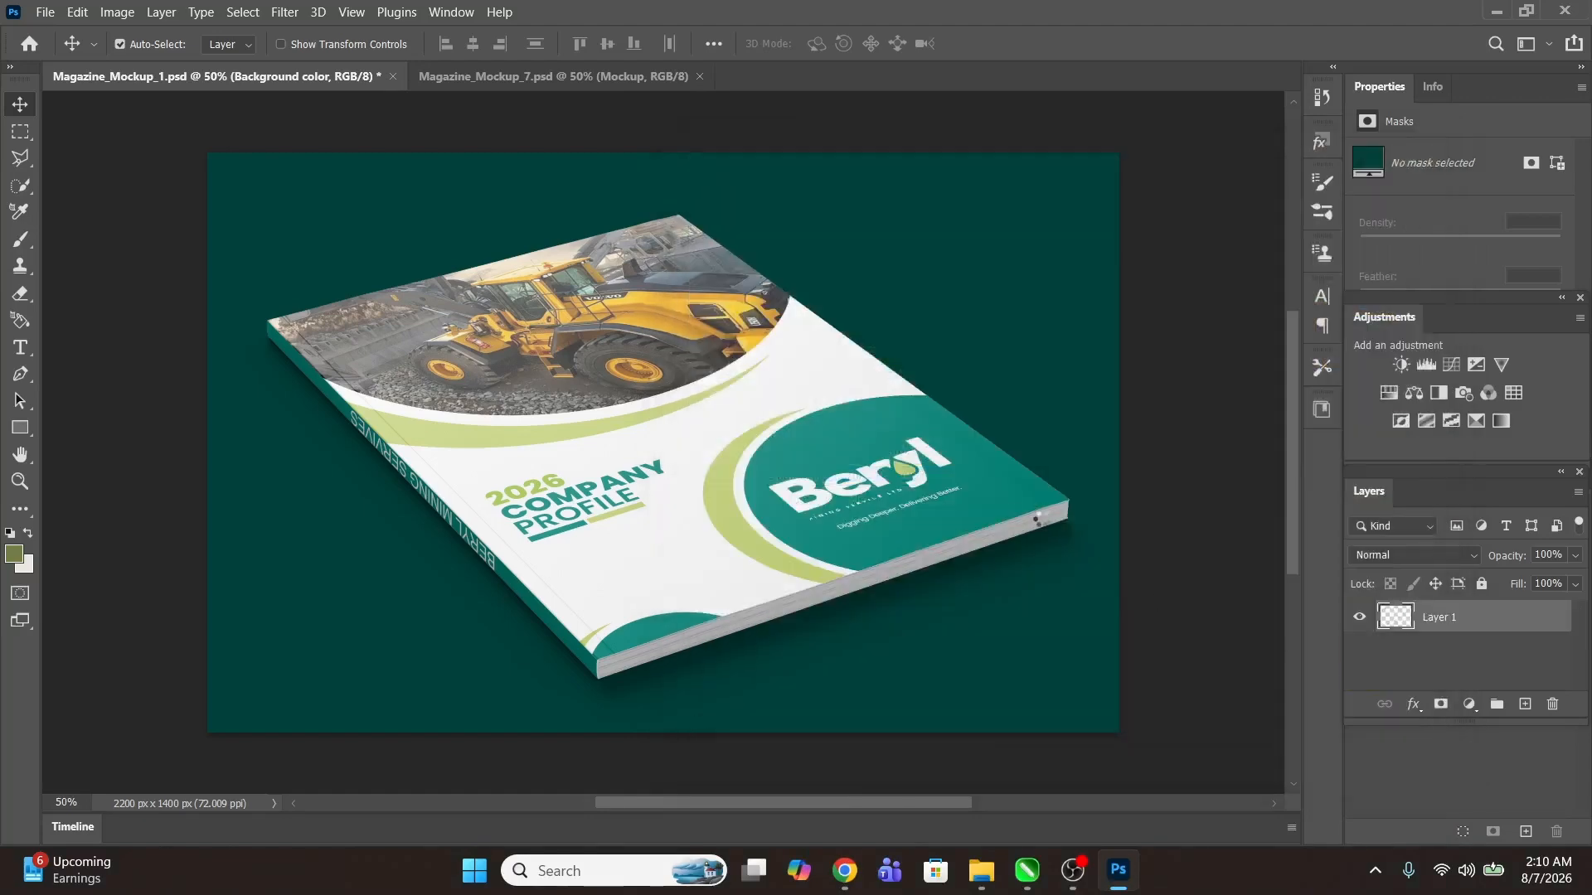
left_click(911, 199)
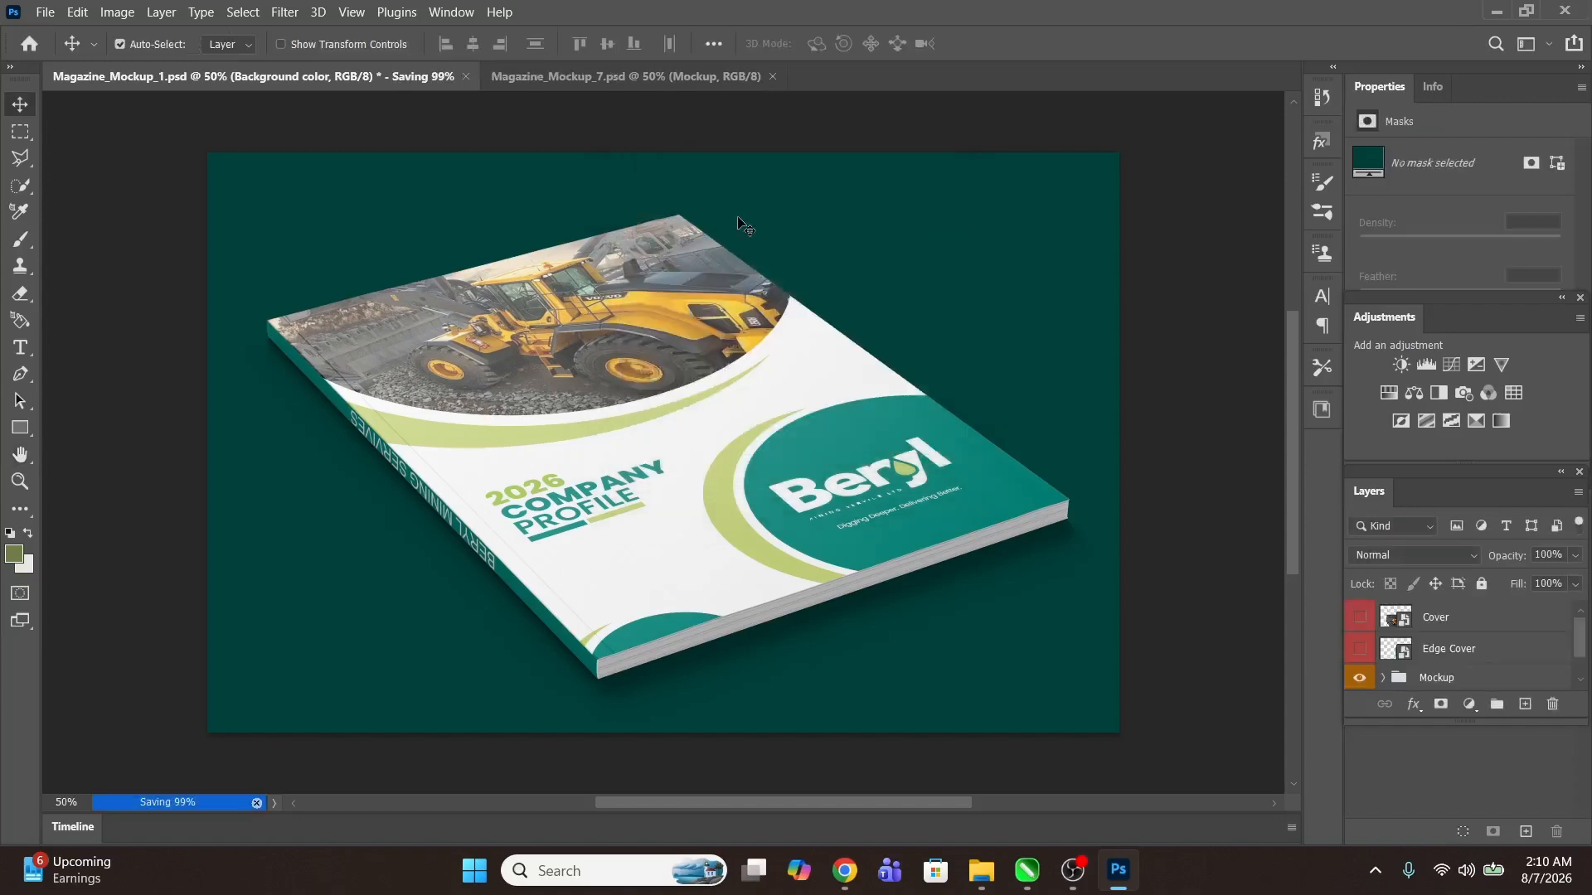
Step: In Magazine_Mockup_7, place the Untitled-1fgh cover image into the Front Cover smart object at about 283%, save and close it
left_click(547, 76)
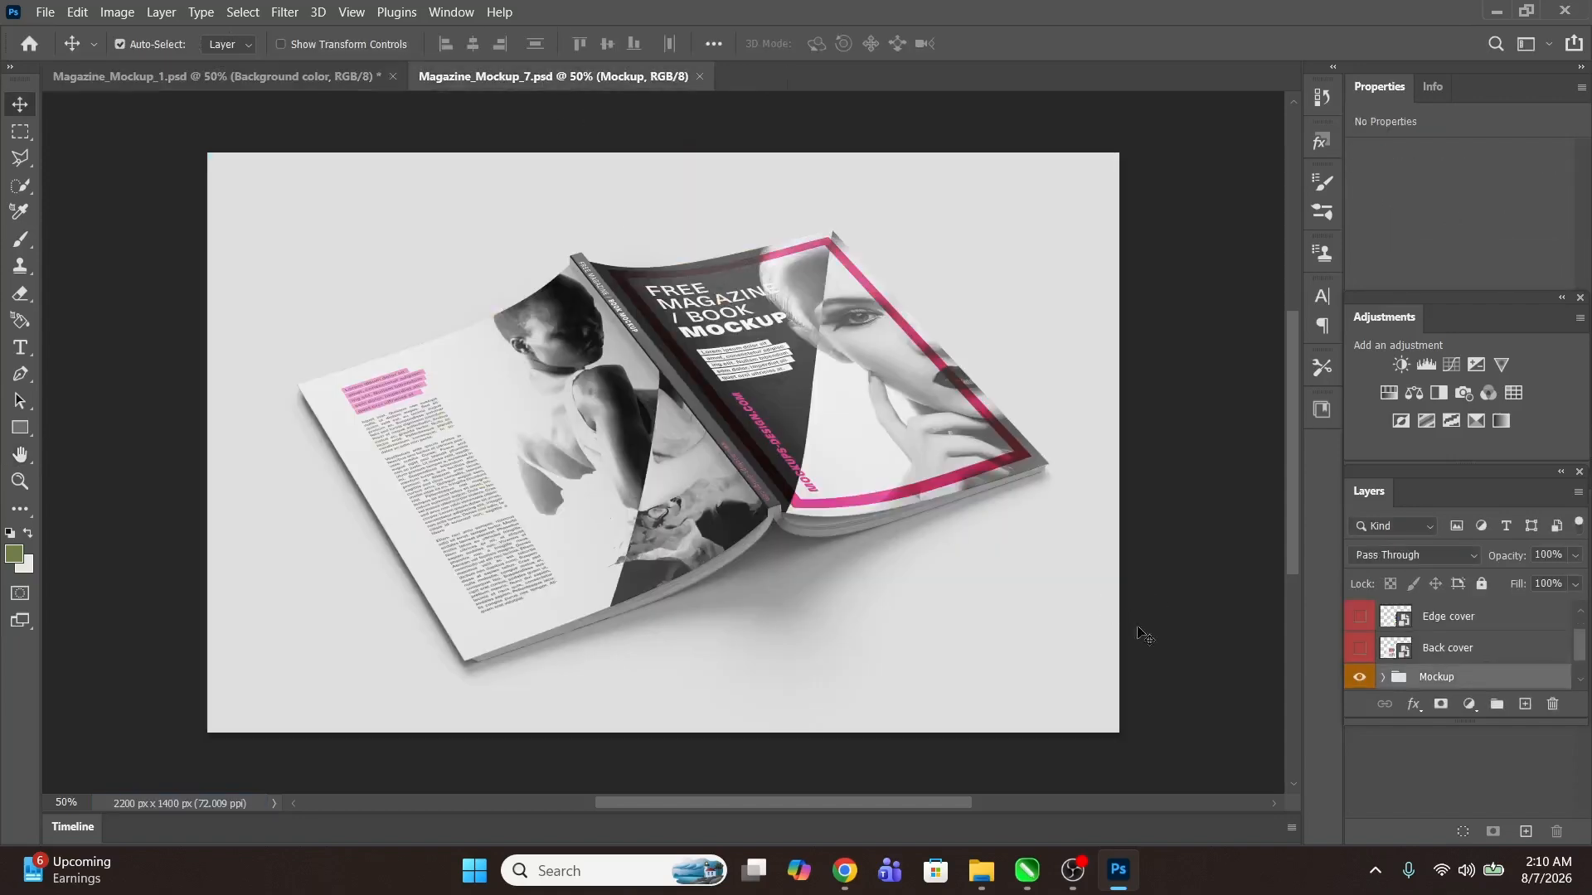
scroll(1426, 639, "up", 1)
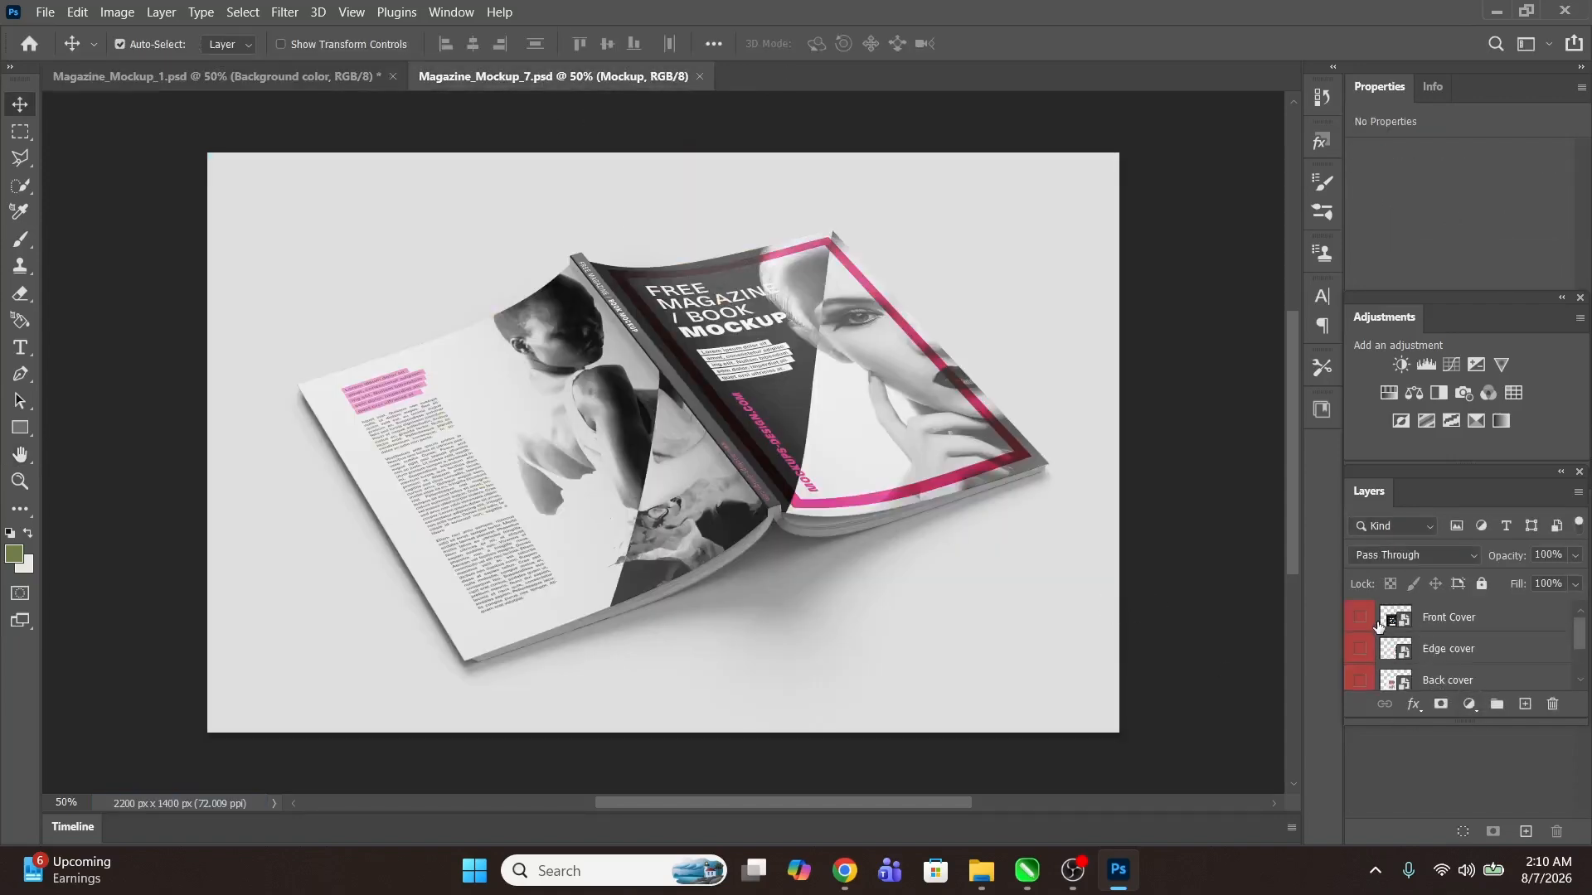
double_click(1401, 628)
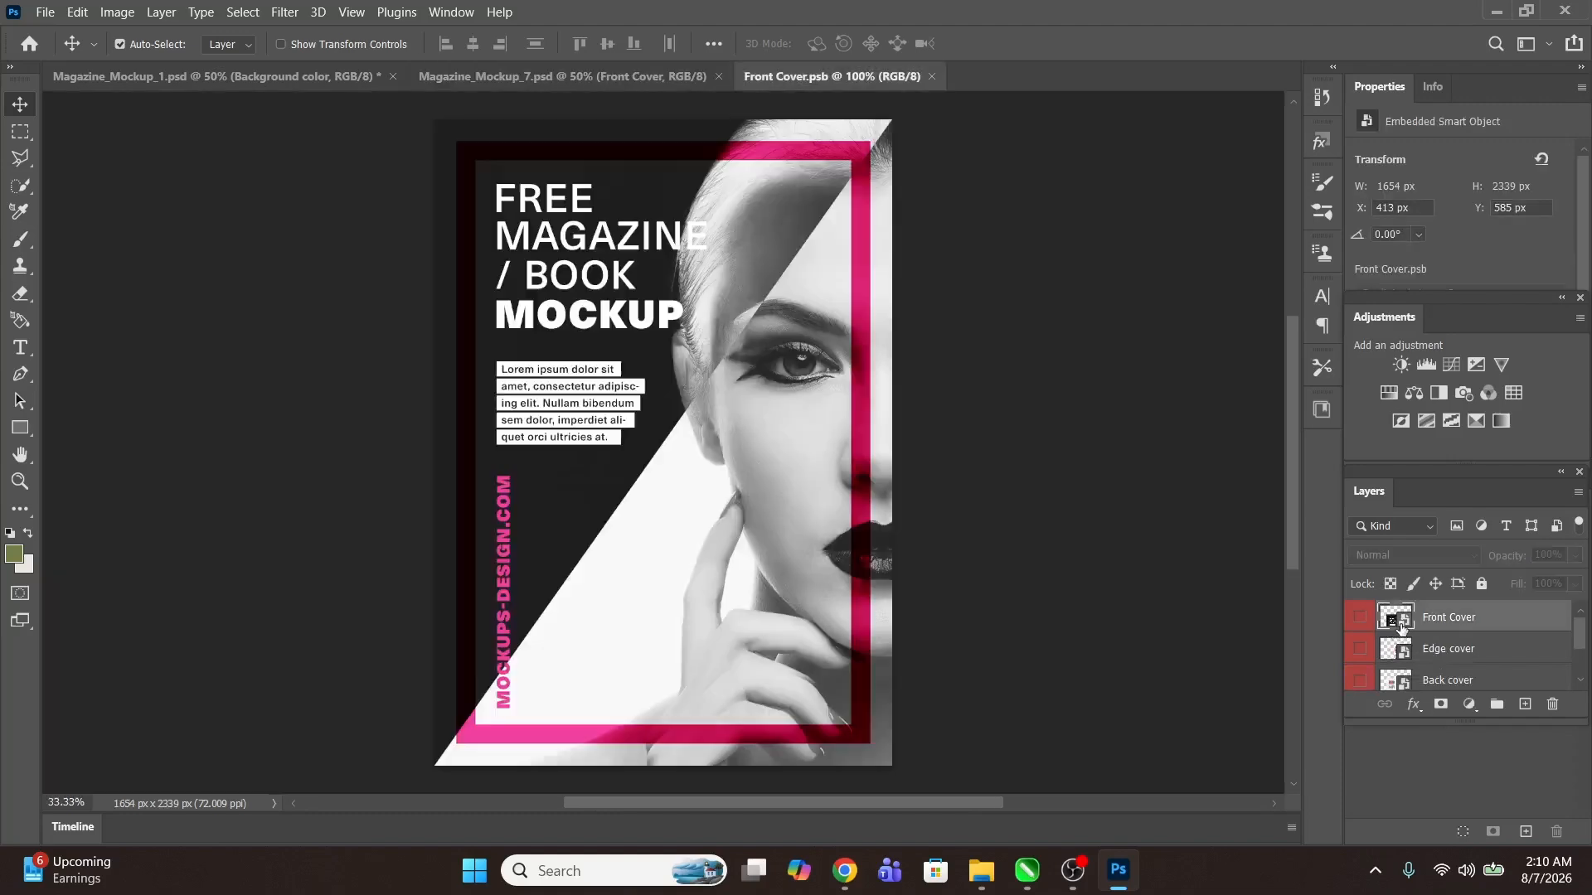
mouse_move(981, 871)
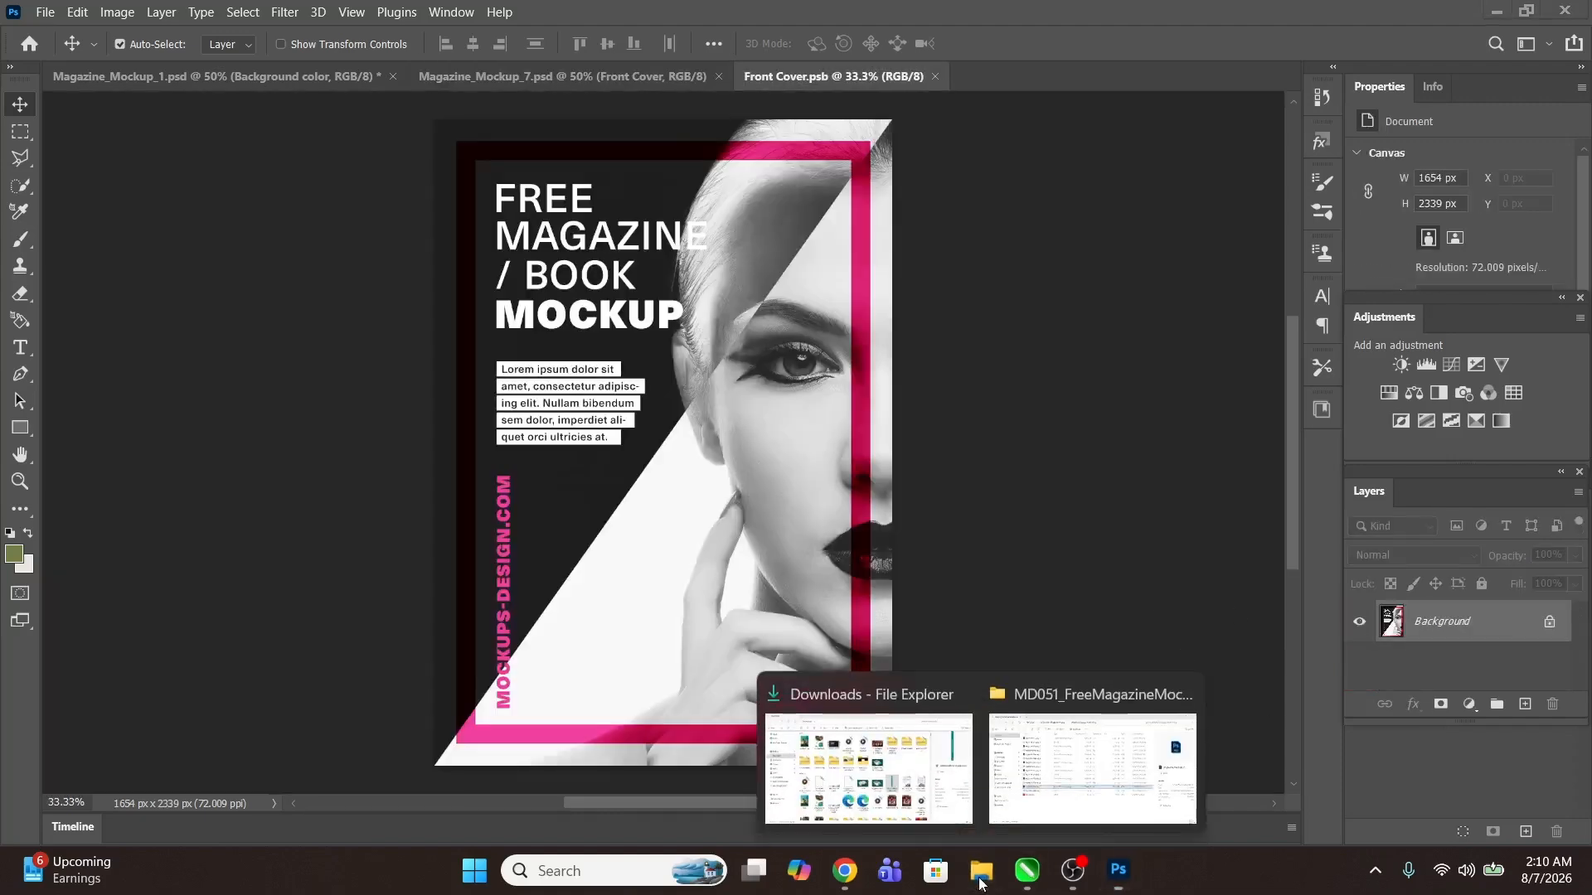
left_click(870, 779)
left_click_drag(419, 228, 911, 758)
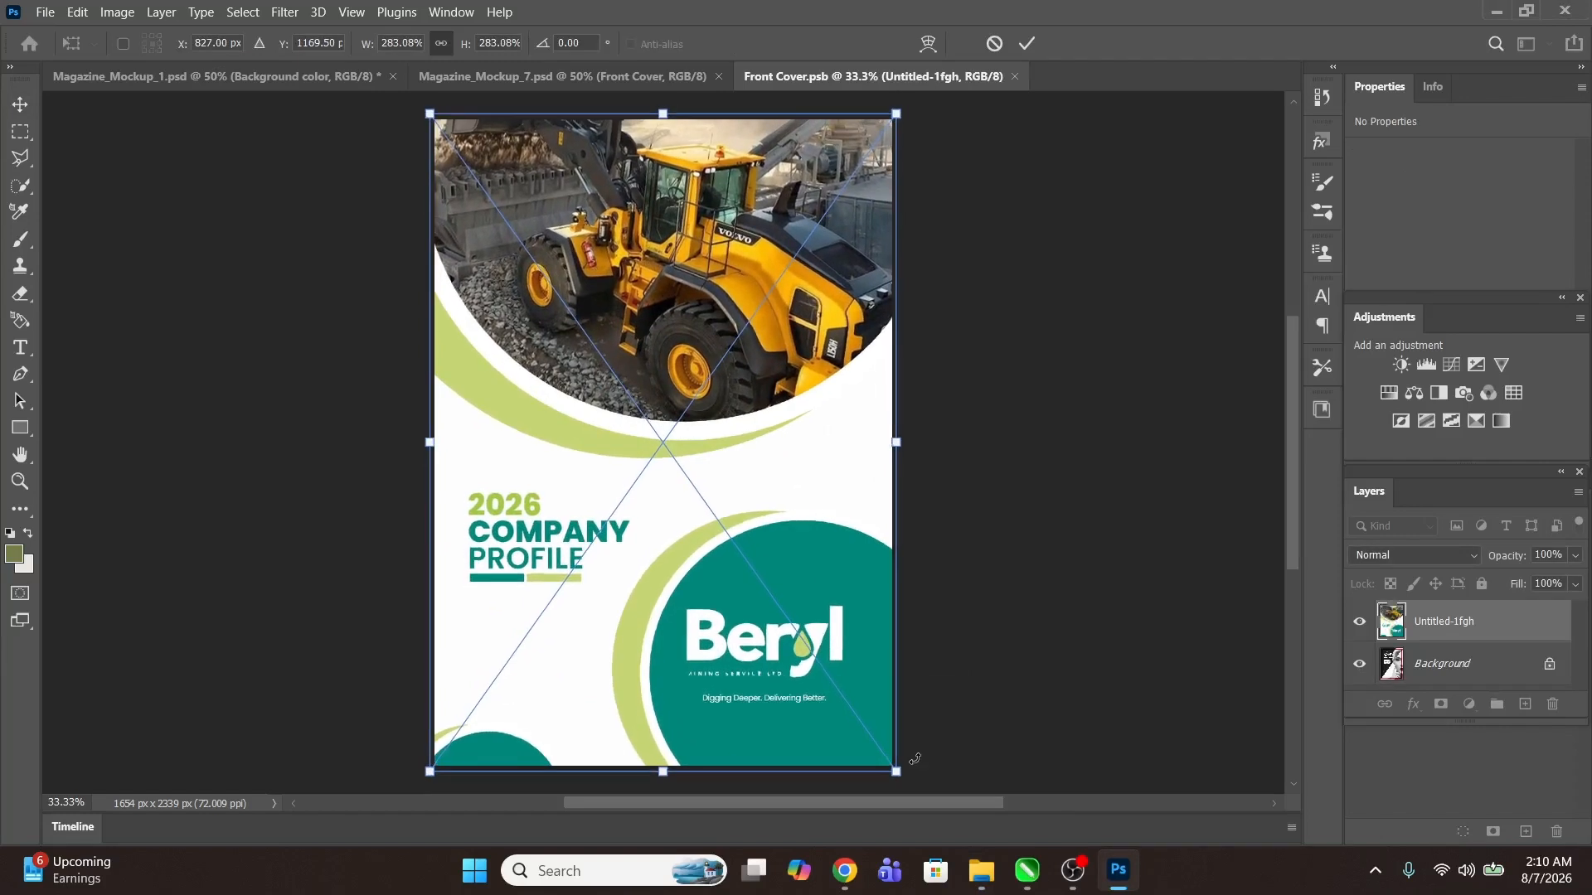
key("Return")
key("ctrl+s")
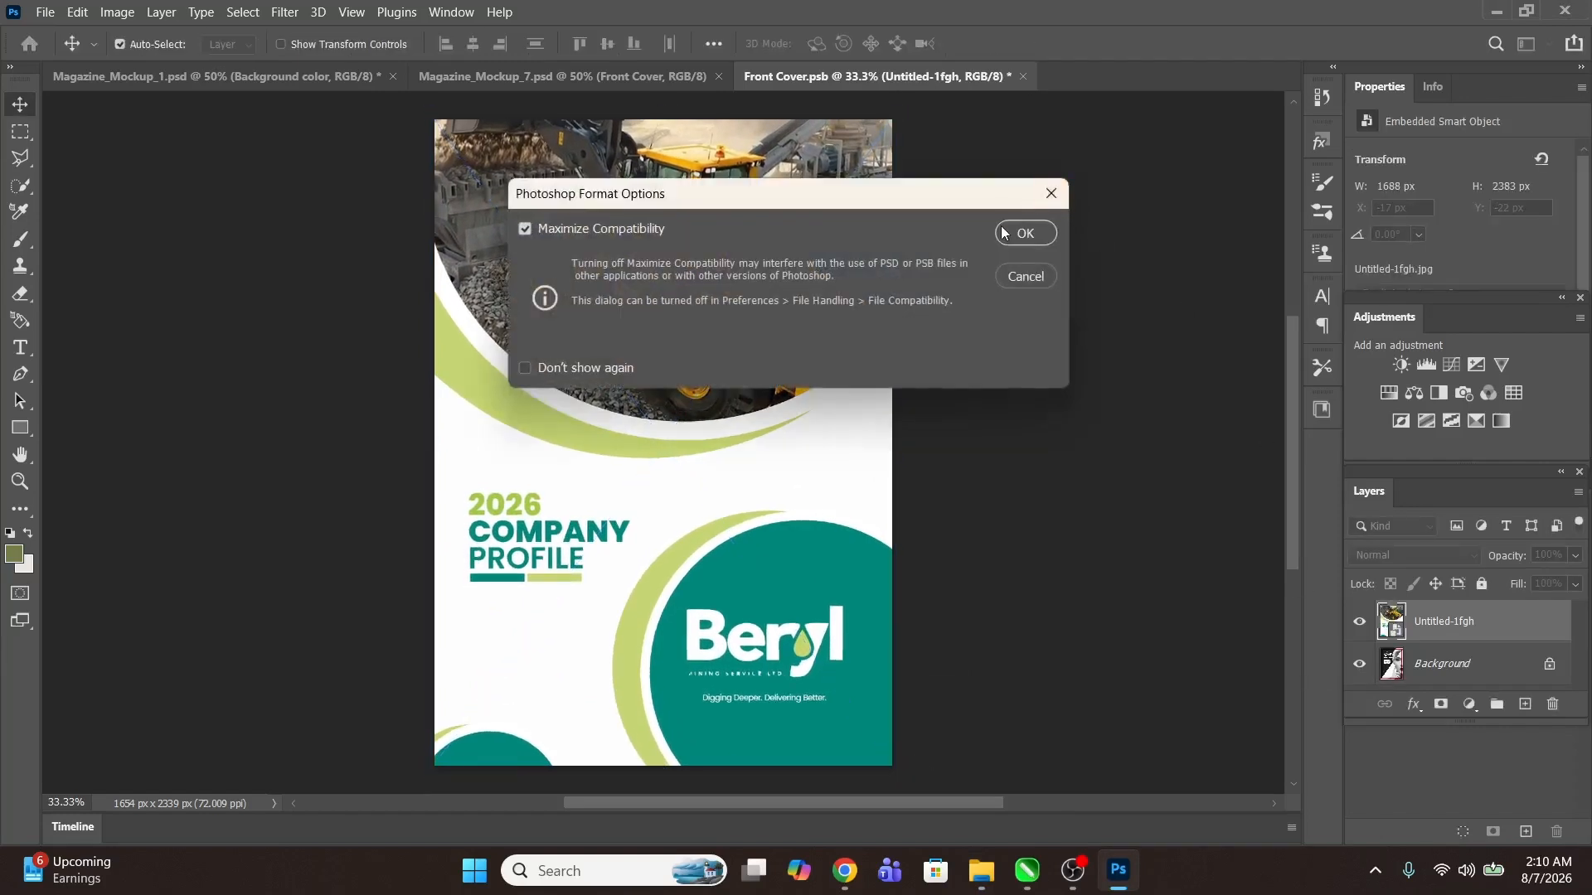
left_click(1004, 233)
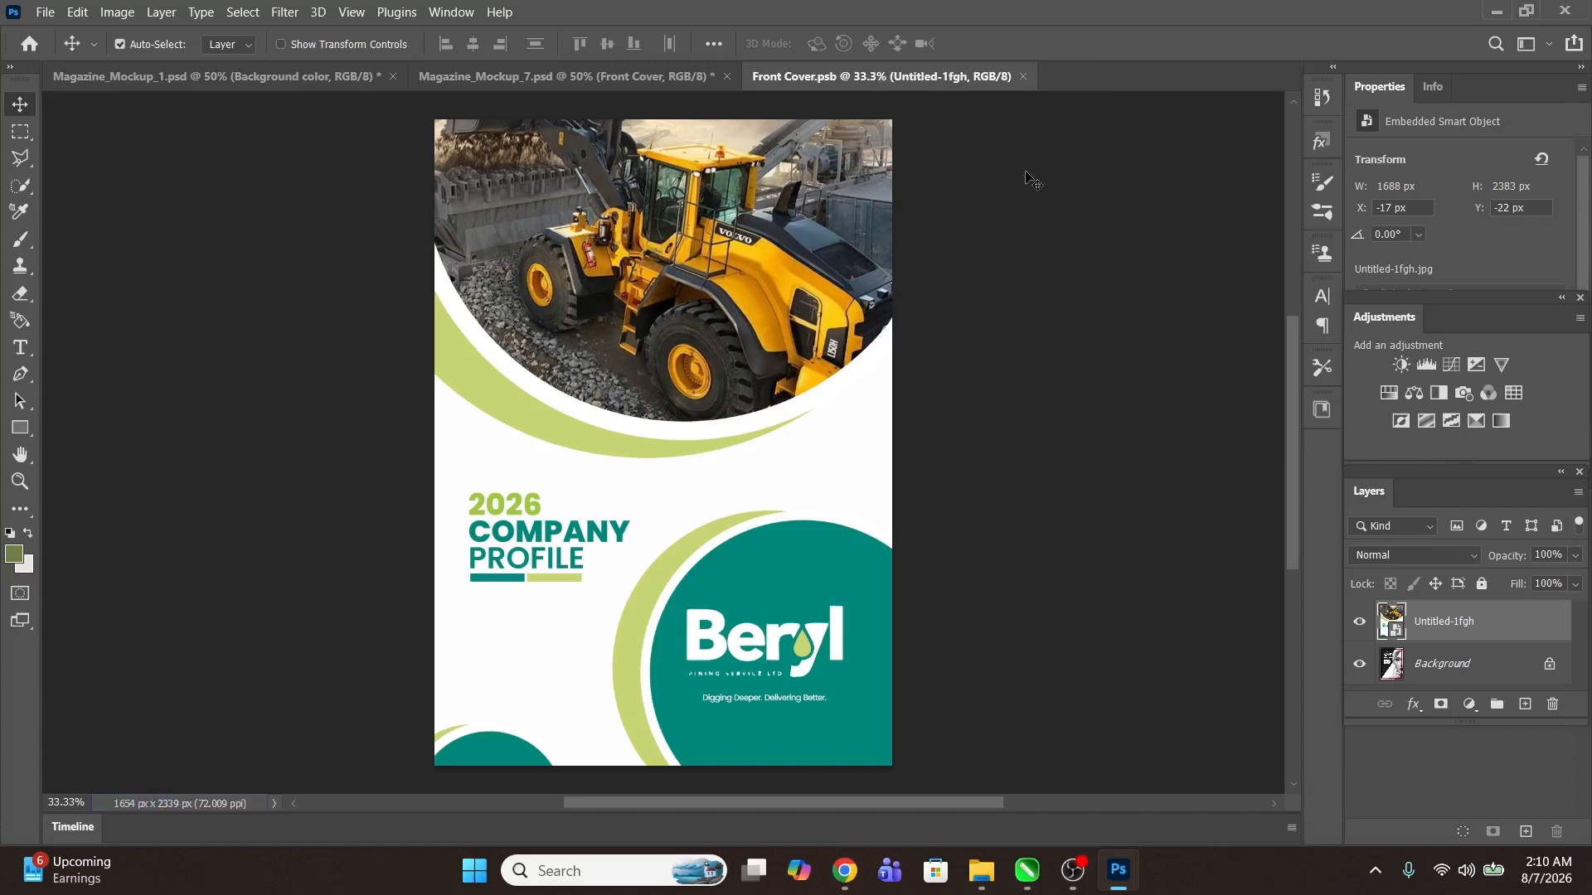
left_click(1023, 78)
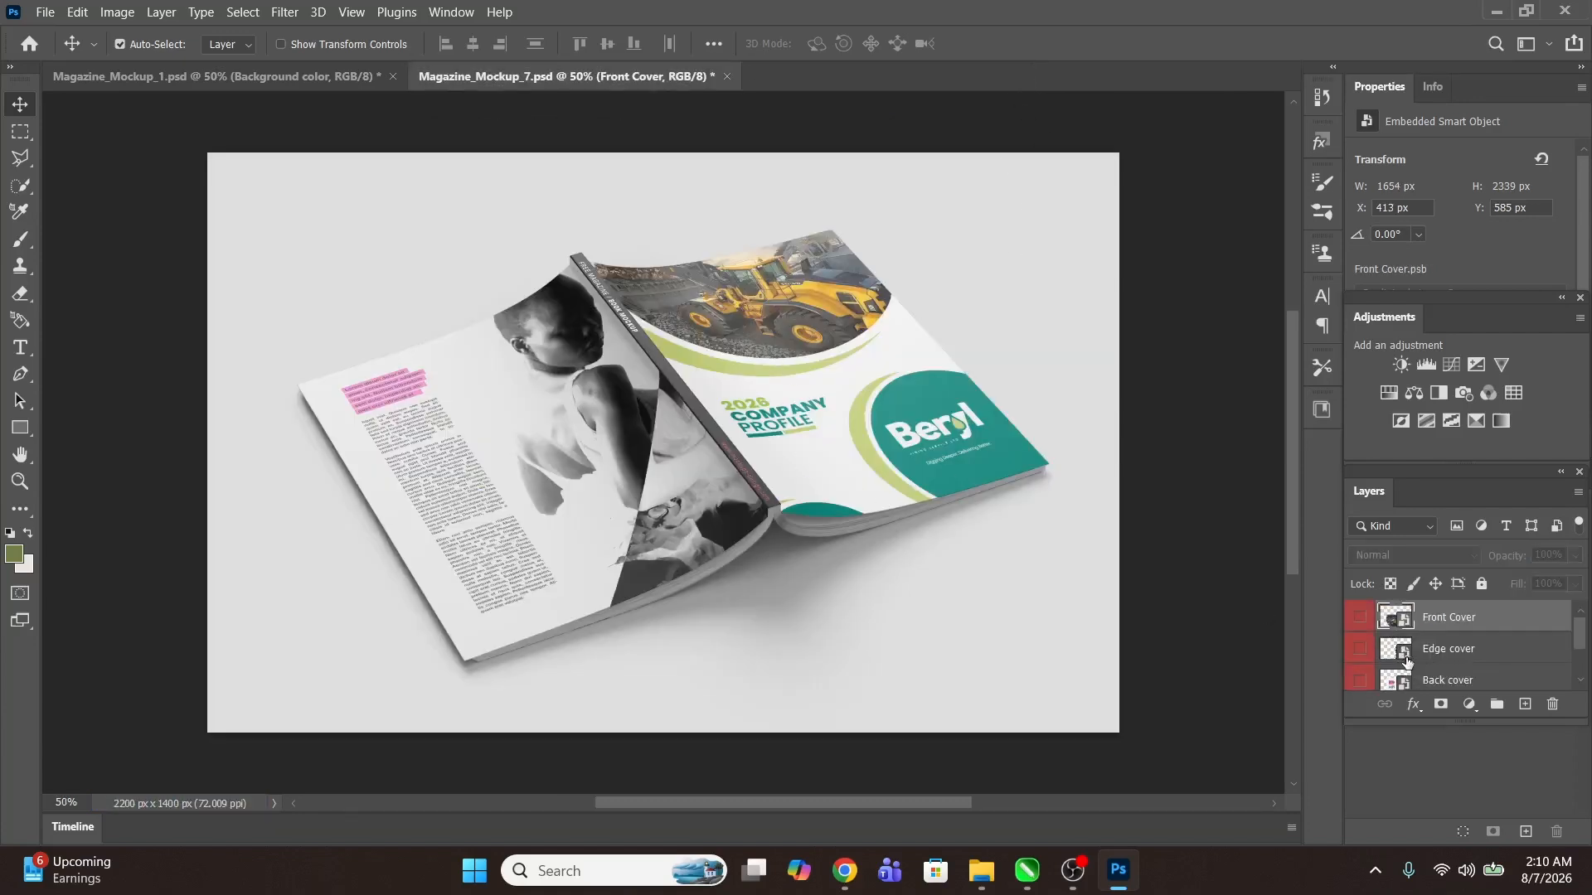
Step: Place the BROCHURE IN CLASS UOO spine image into the Edge cover smart object, save and close it
double_click(1407, 661)
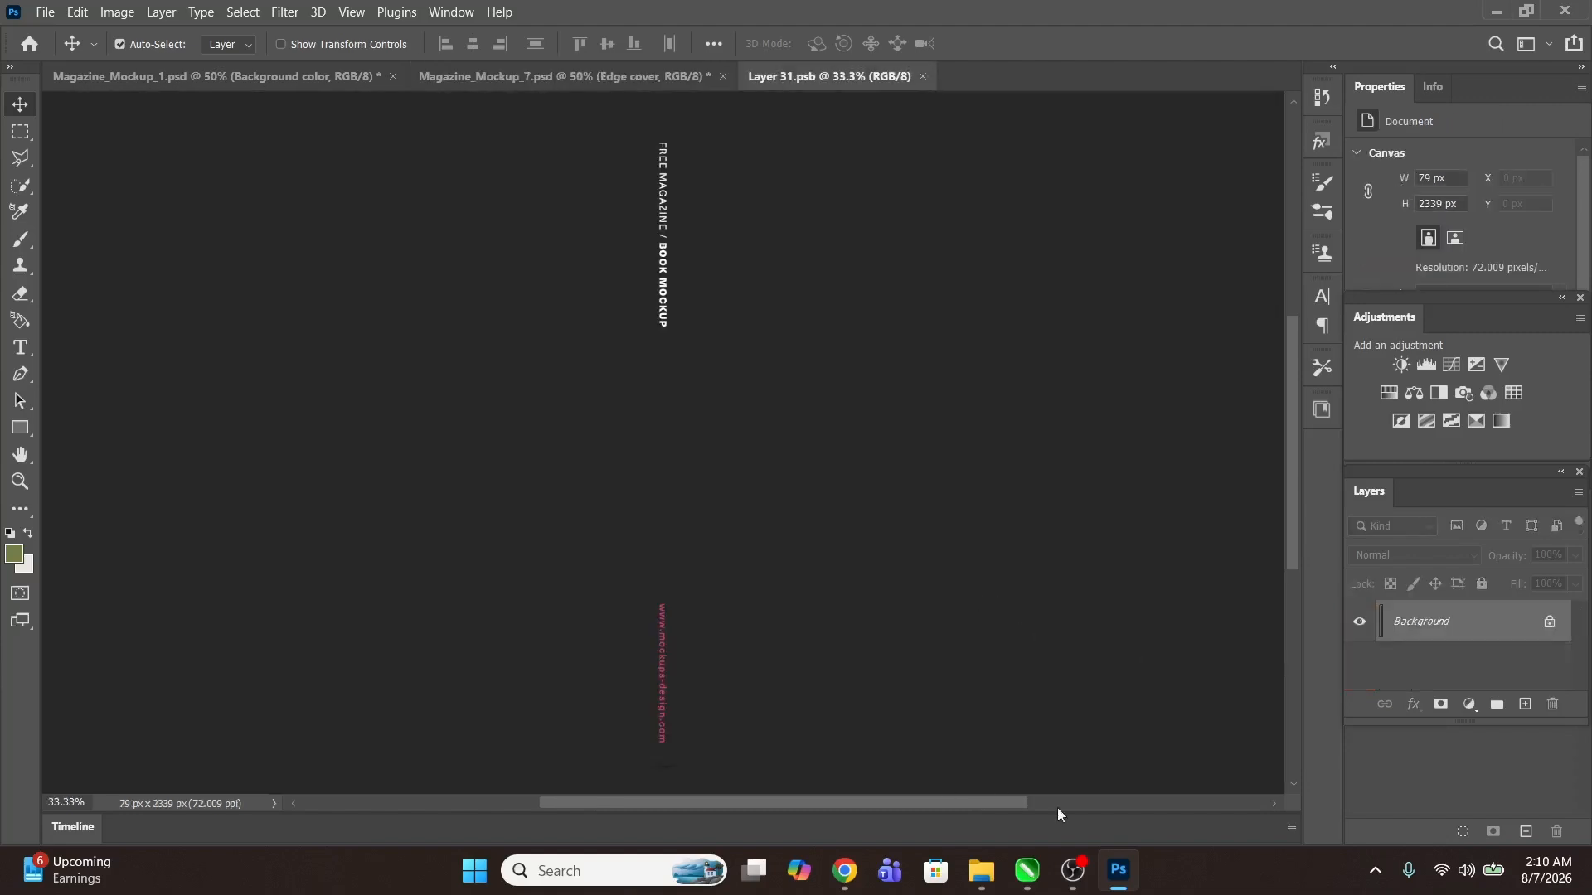
mouse_move(981, 843)
left_click(926, 763)
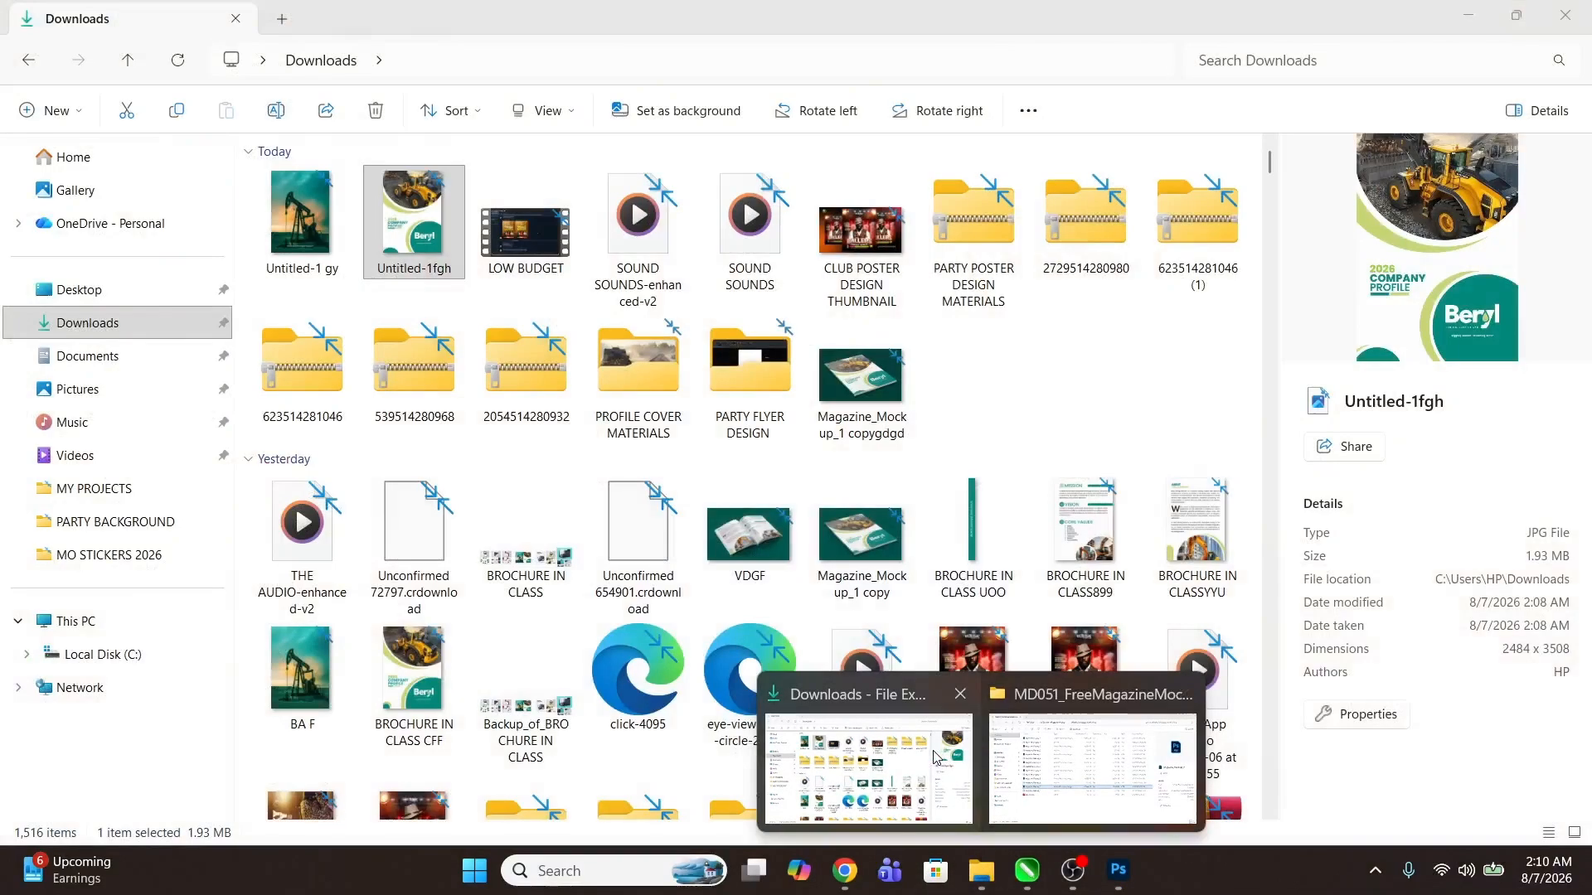
mouse_move(946, 539)
left_mouse_down()
mouse_move(978, 565)
mouse_move(1116, 876)
left_mouse_up()
scroll(960, 411, "up", 10)
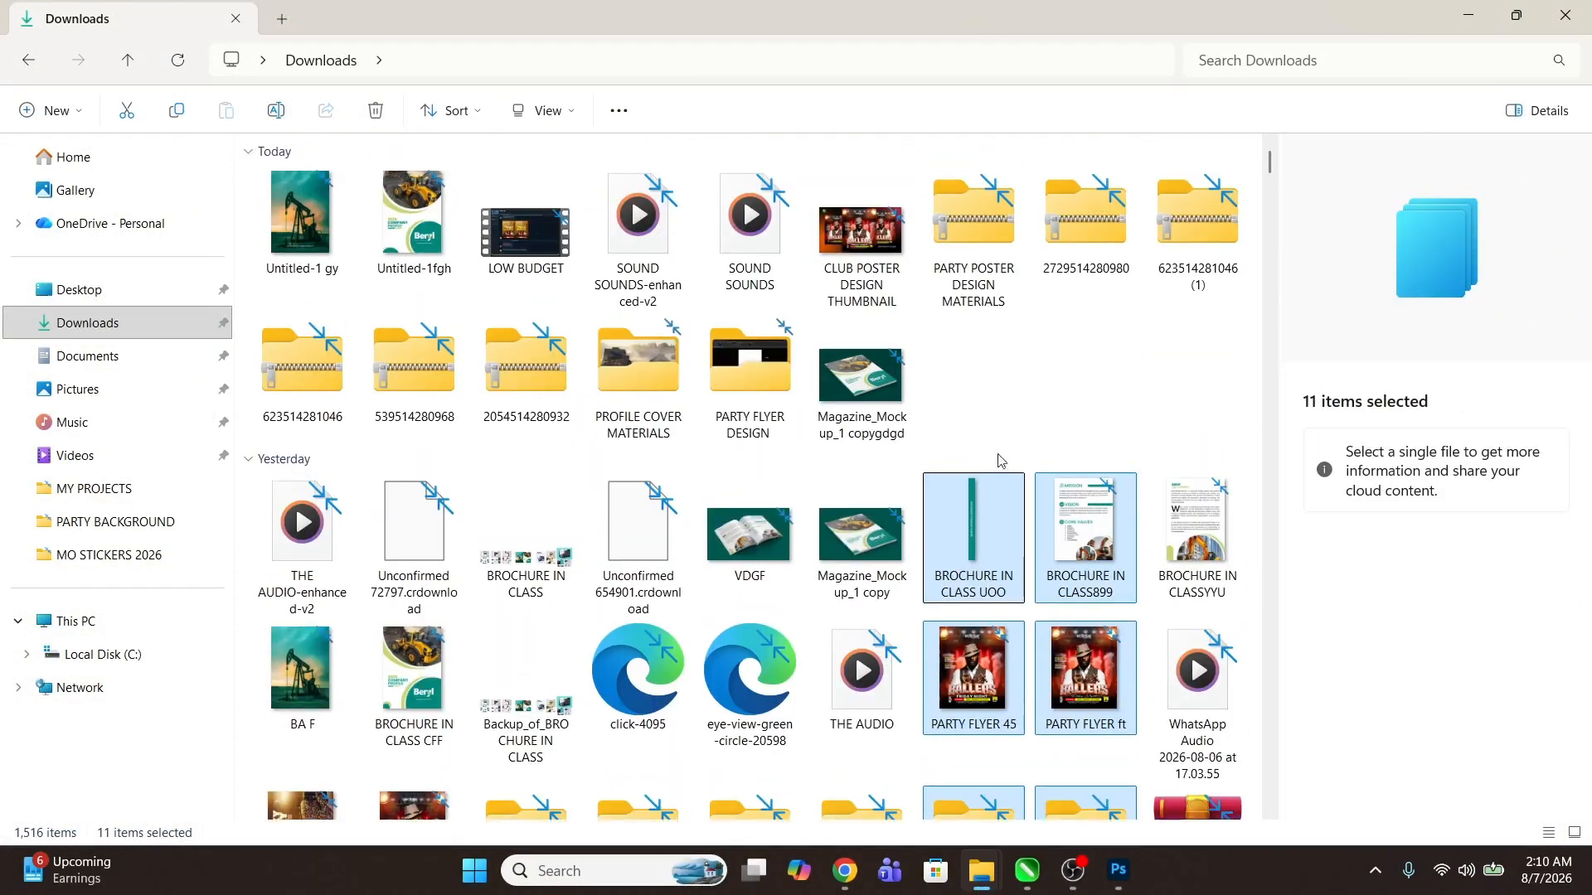
left_click(986, 530)
left_click_drag(986, 530, 735, 765)
key("Return")
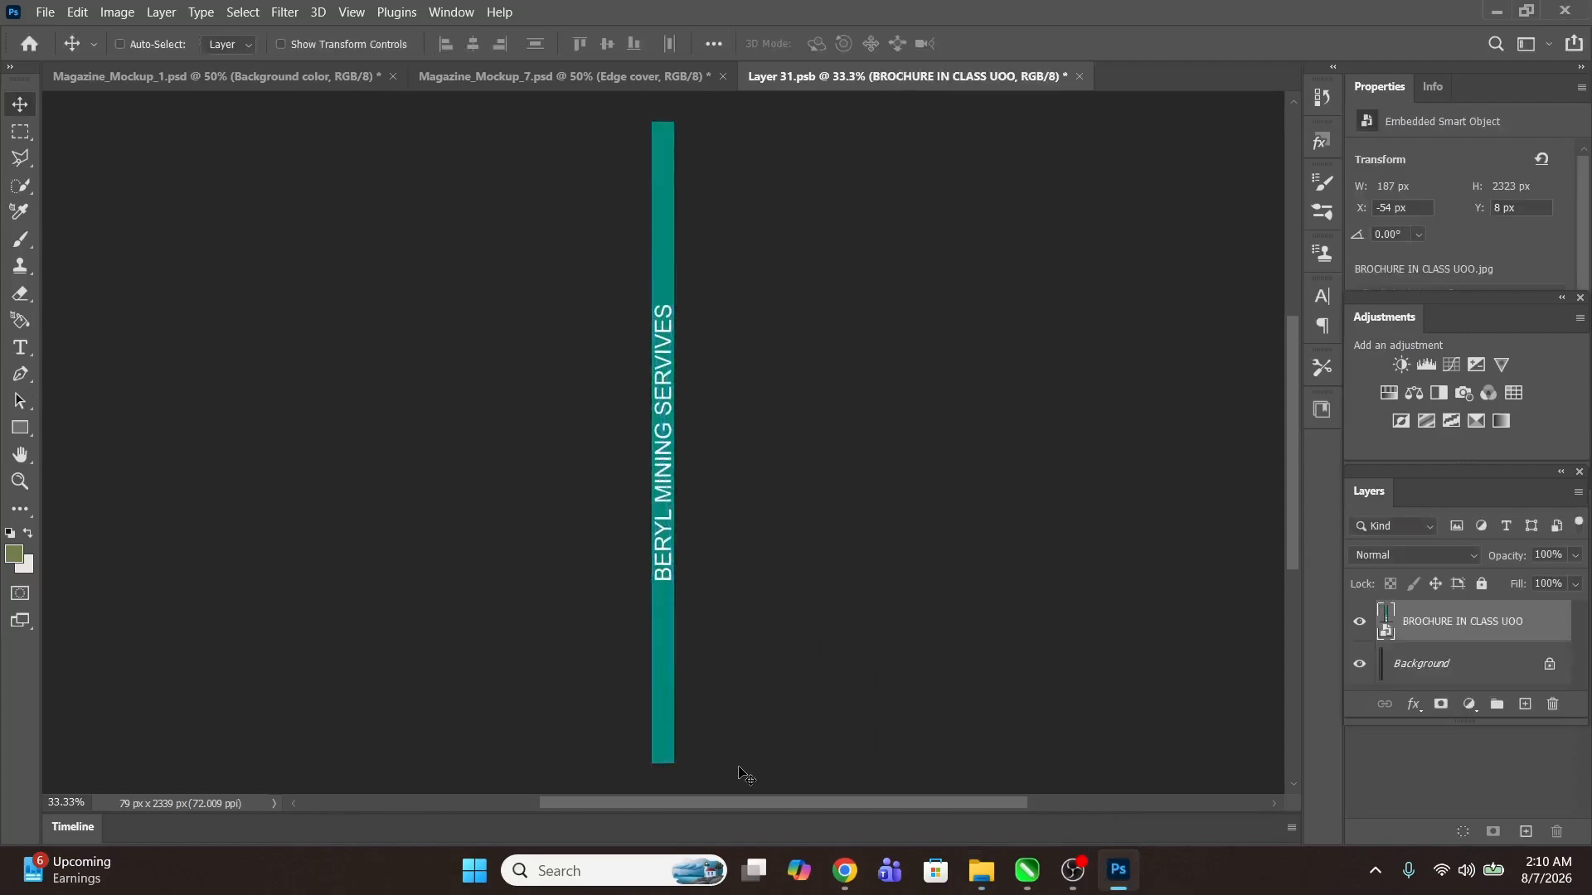
key("ctrl+s")
left_click(1026, 233)
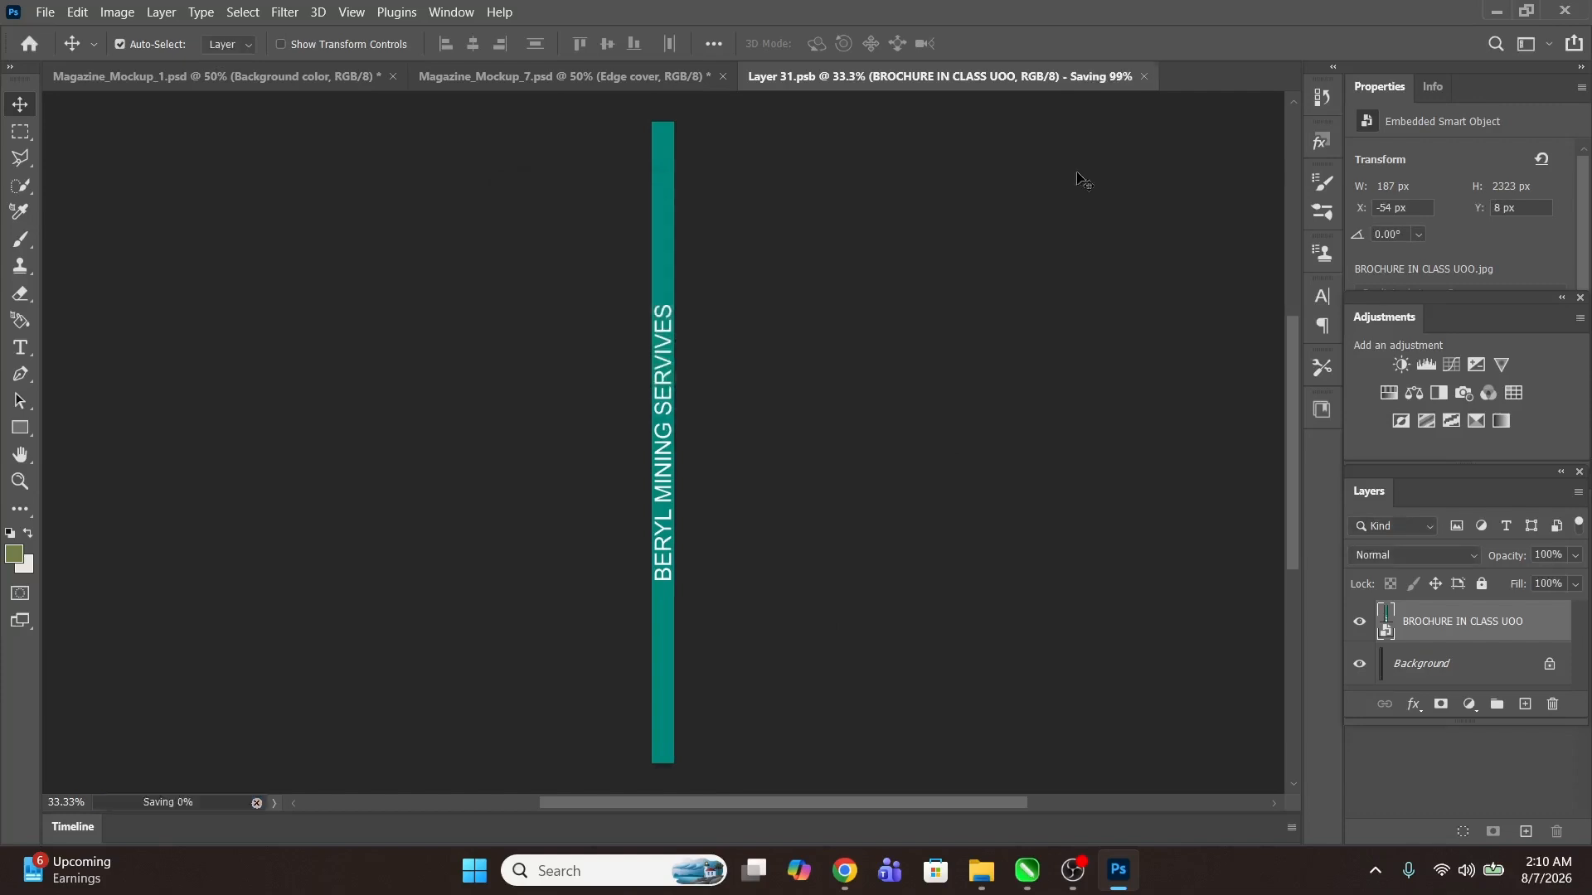
left_click(1071, 76)
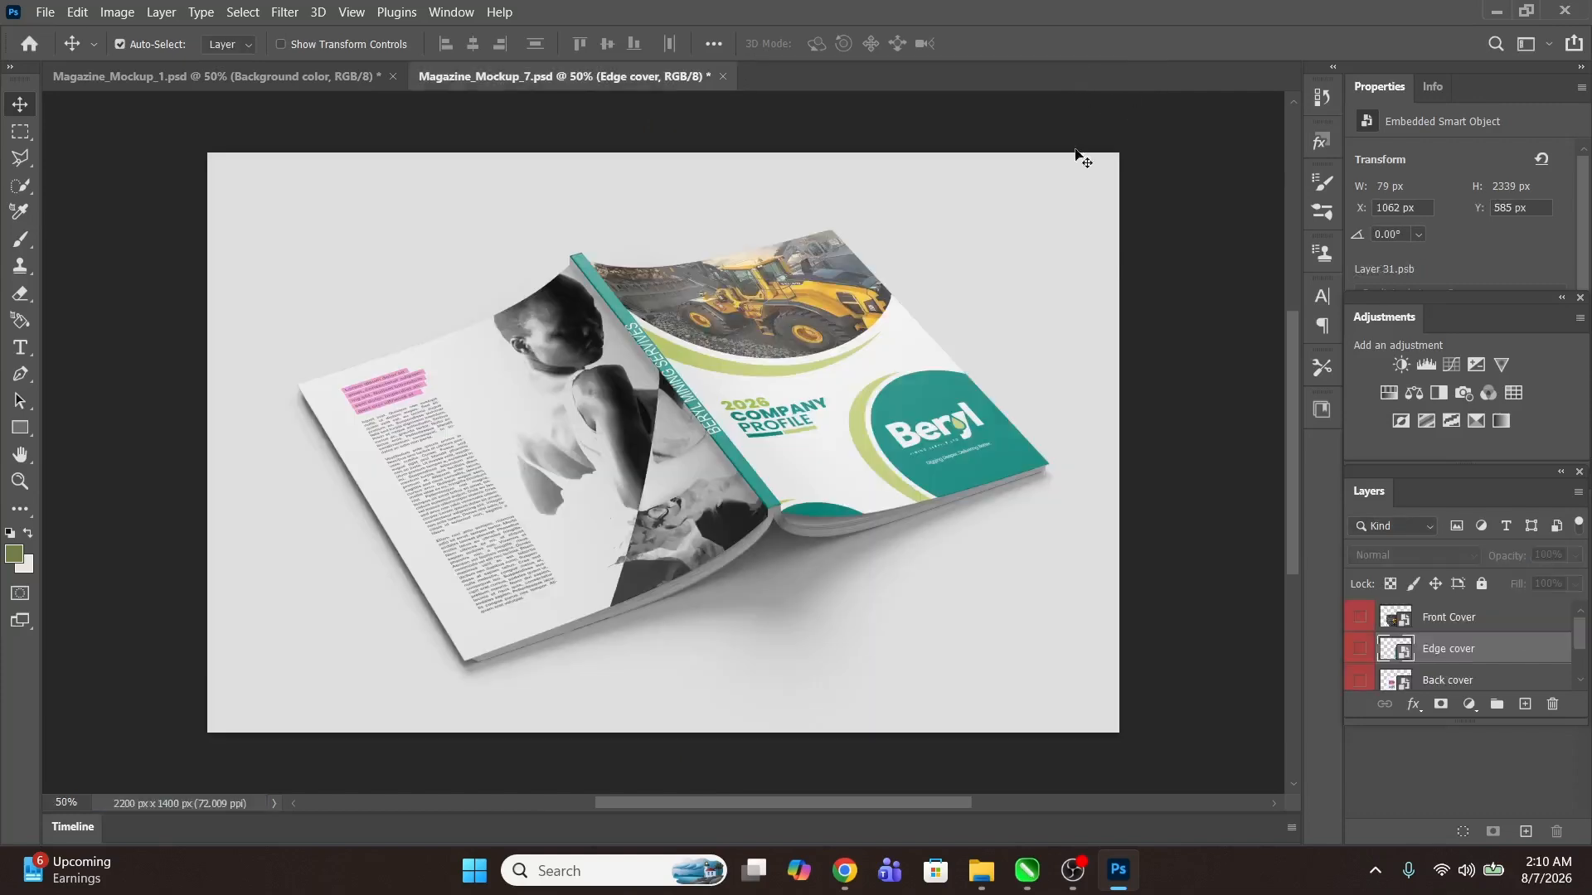
Step: Place the Untitled-1 gy image into the Back cover smart object, scaled to fill the page, and save it
double_click(1401, 684)
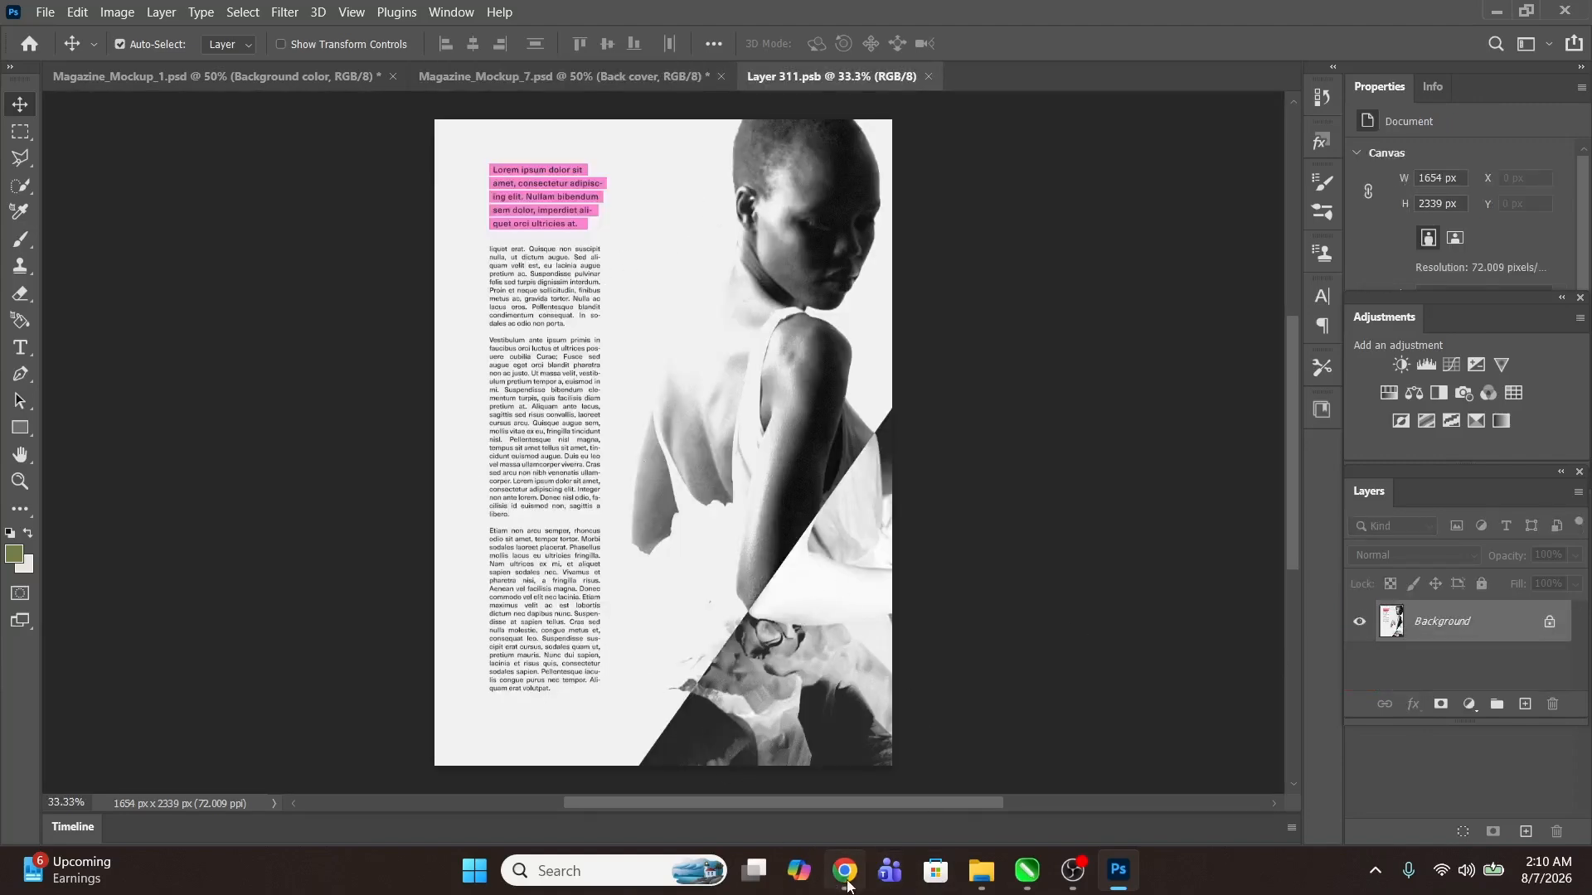
left_click(981, 872)
left_click(907, 769)
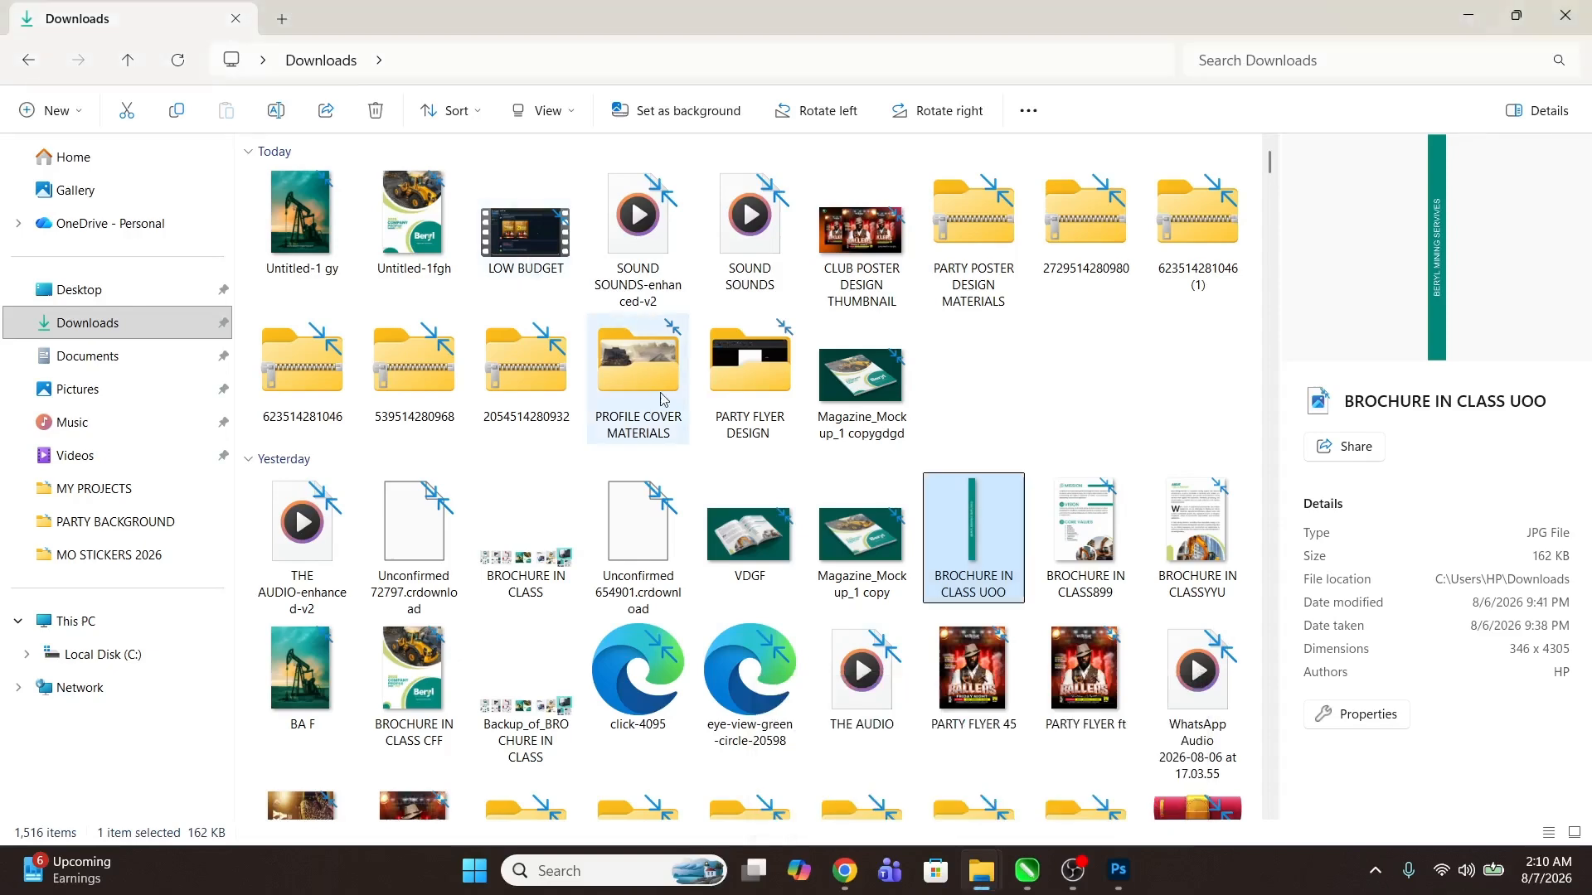
left_click_drag(310, 236, 896, 776)
key("Return")
key("ctrl+s")
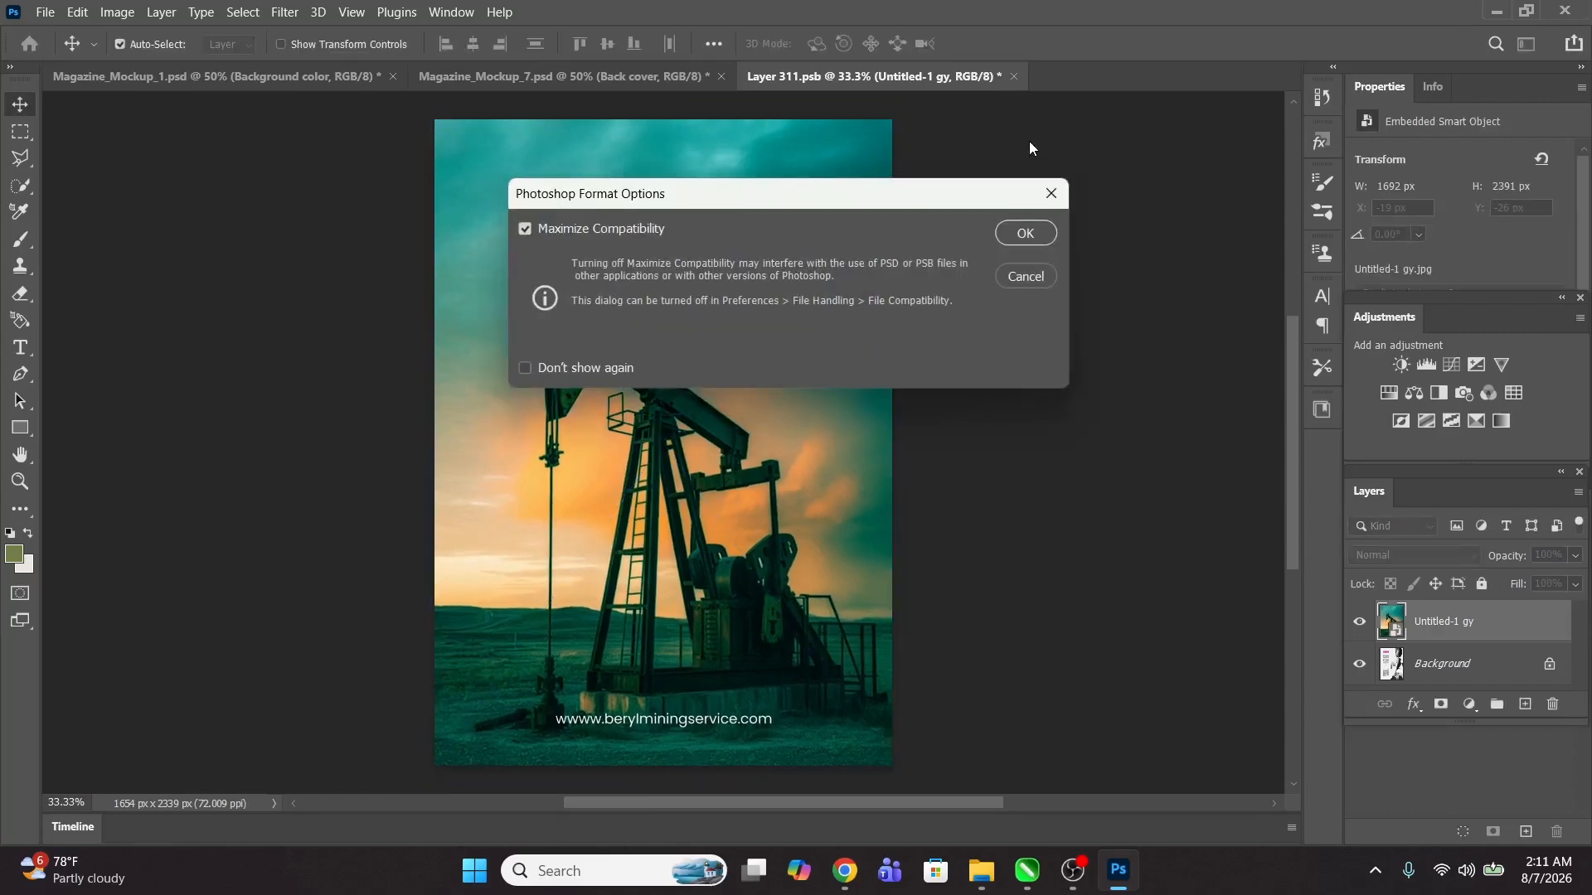
left_click(1029, 235)
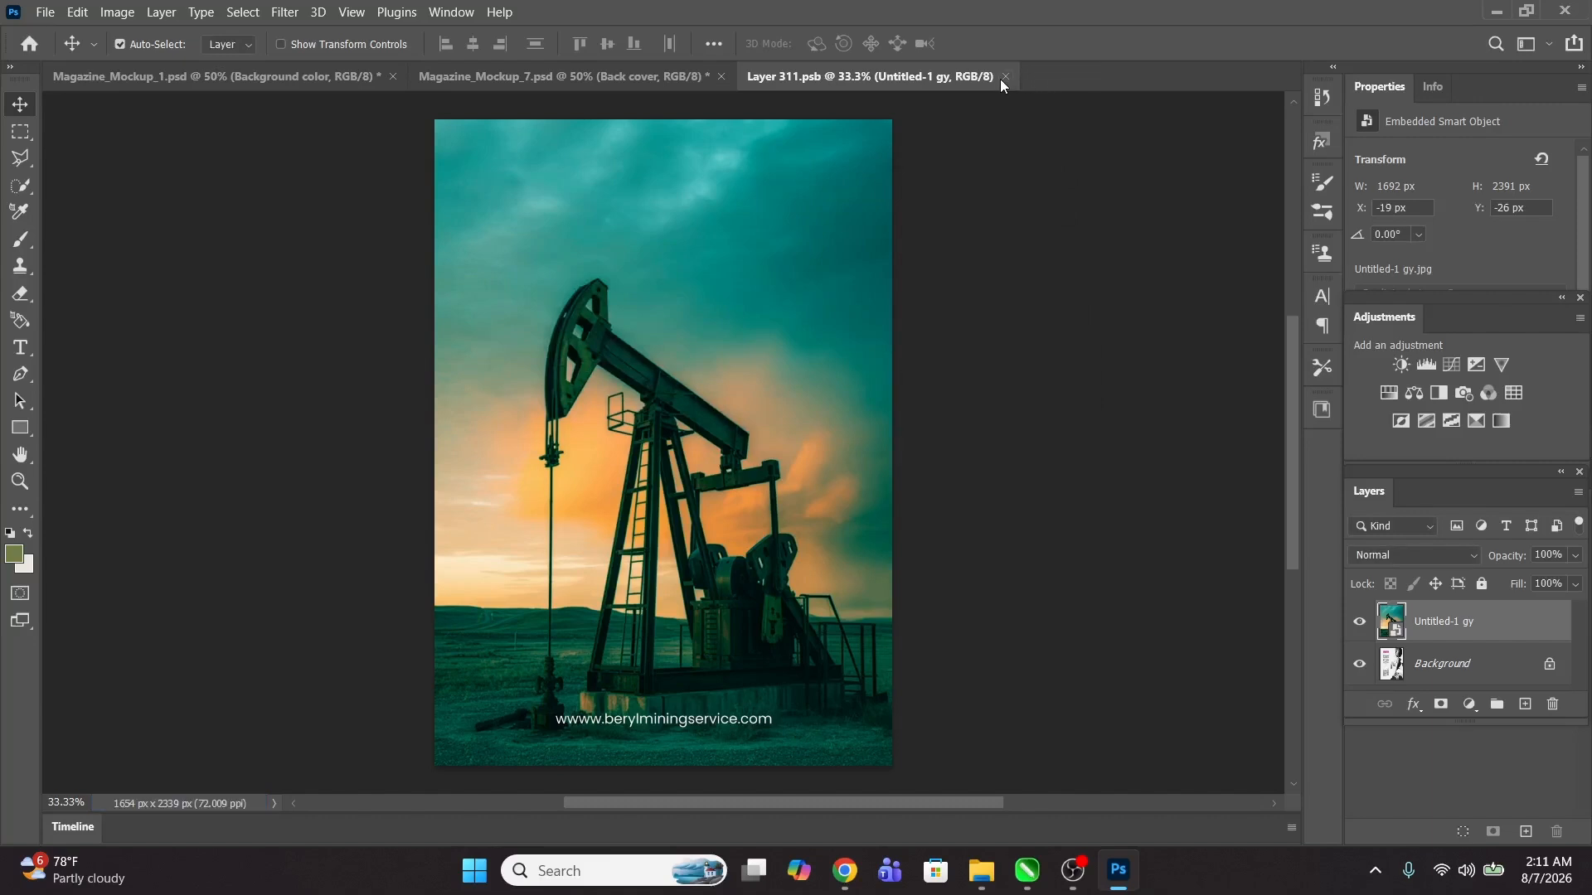
Step: Close the back cover document and set the mockup's background color fill to dark teal 003c37
left_click(1003, 76)
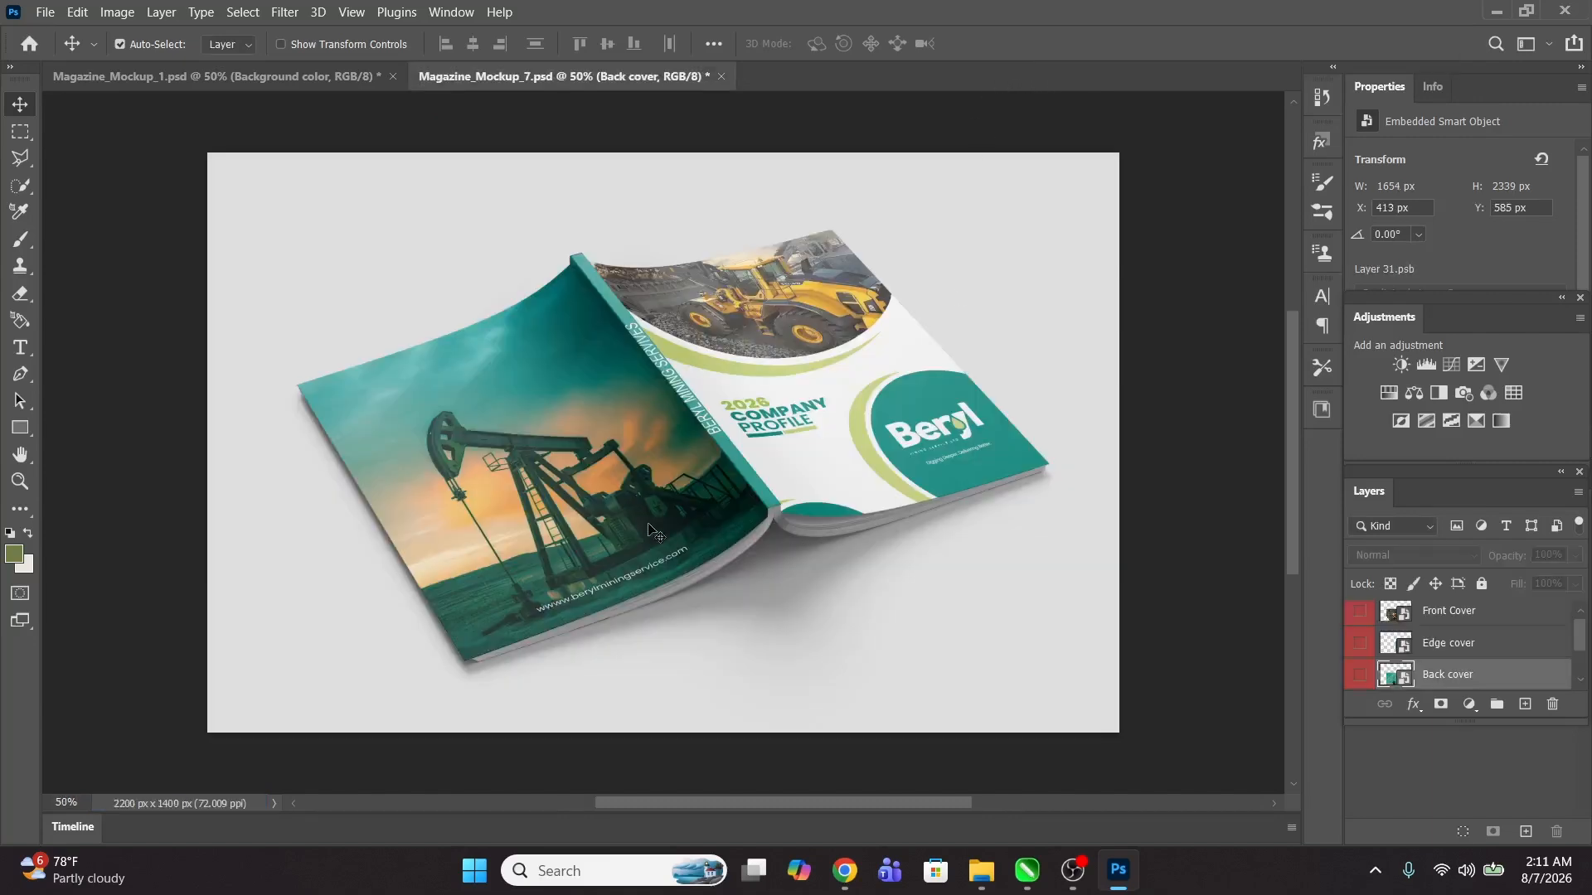
scroll(1421, 655, "down", 1)
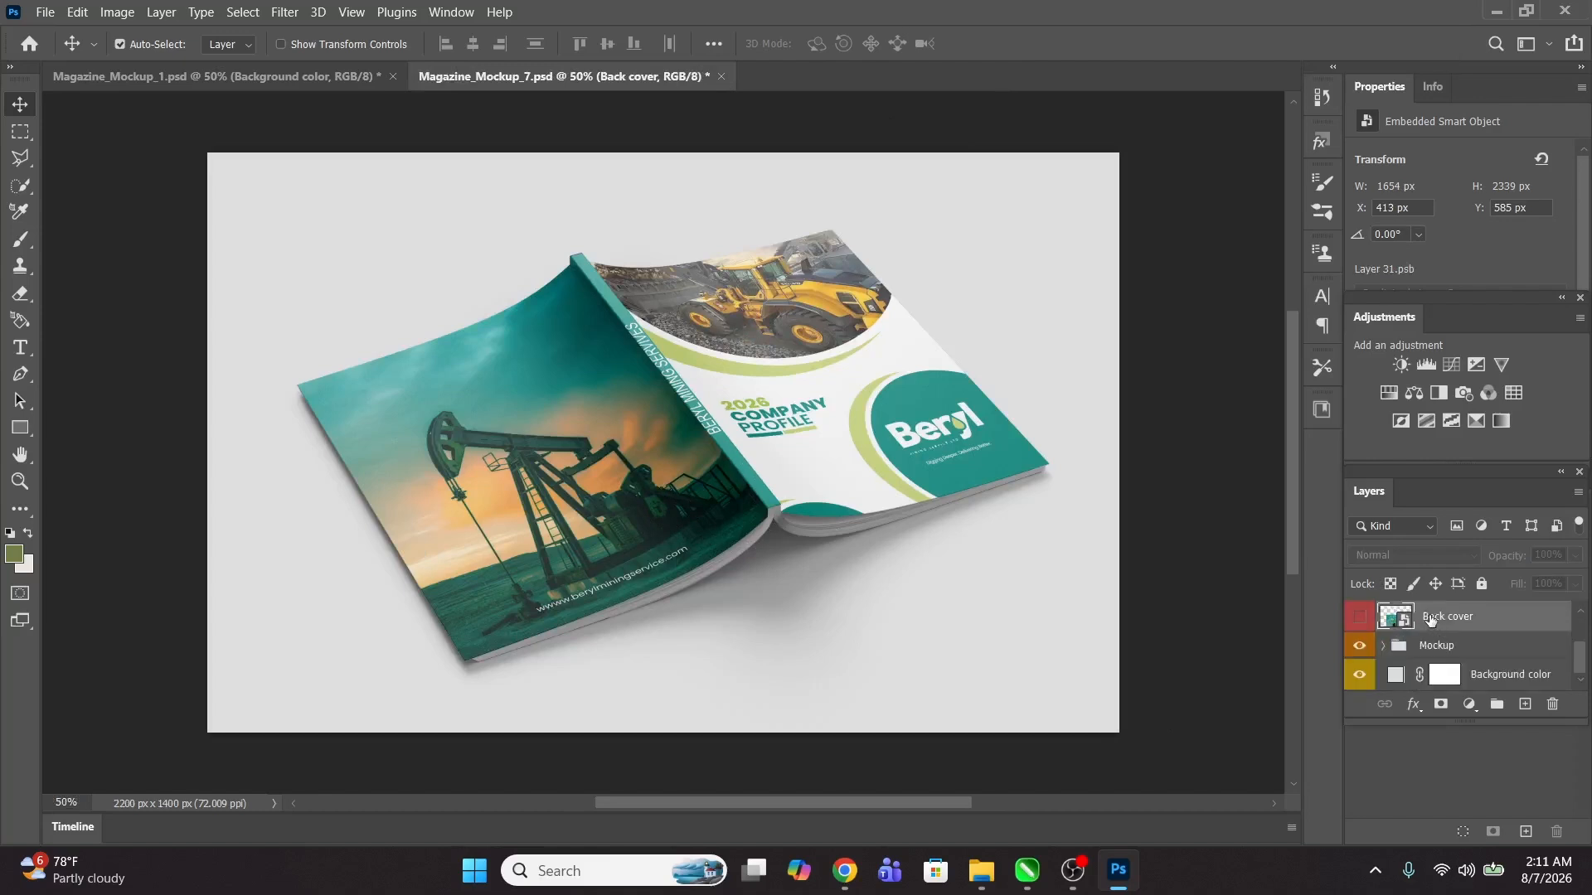
double_click(1395, 676)
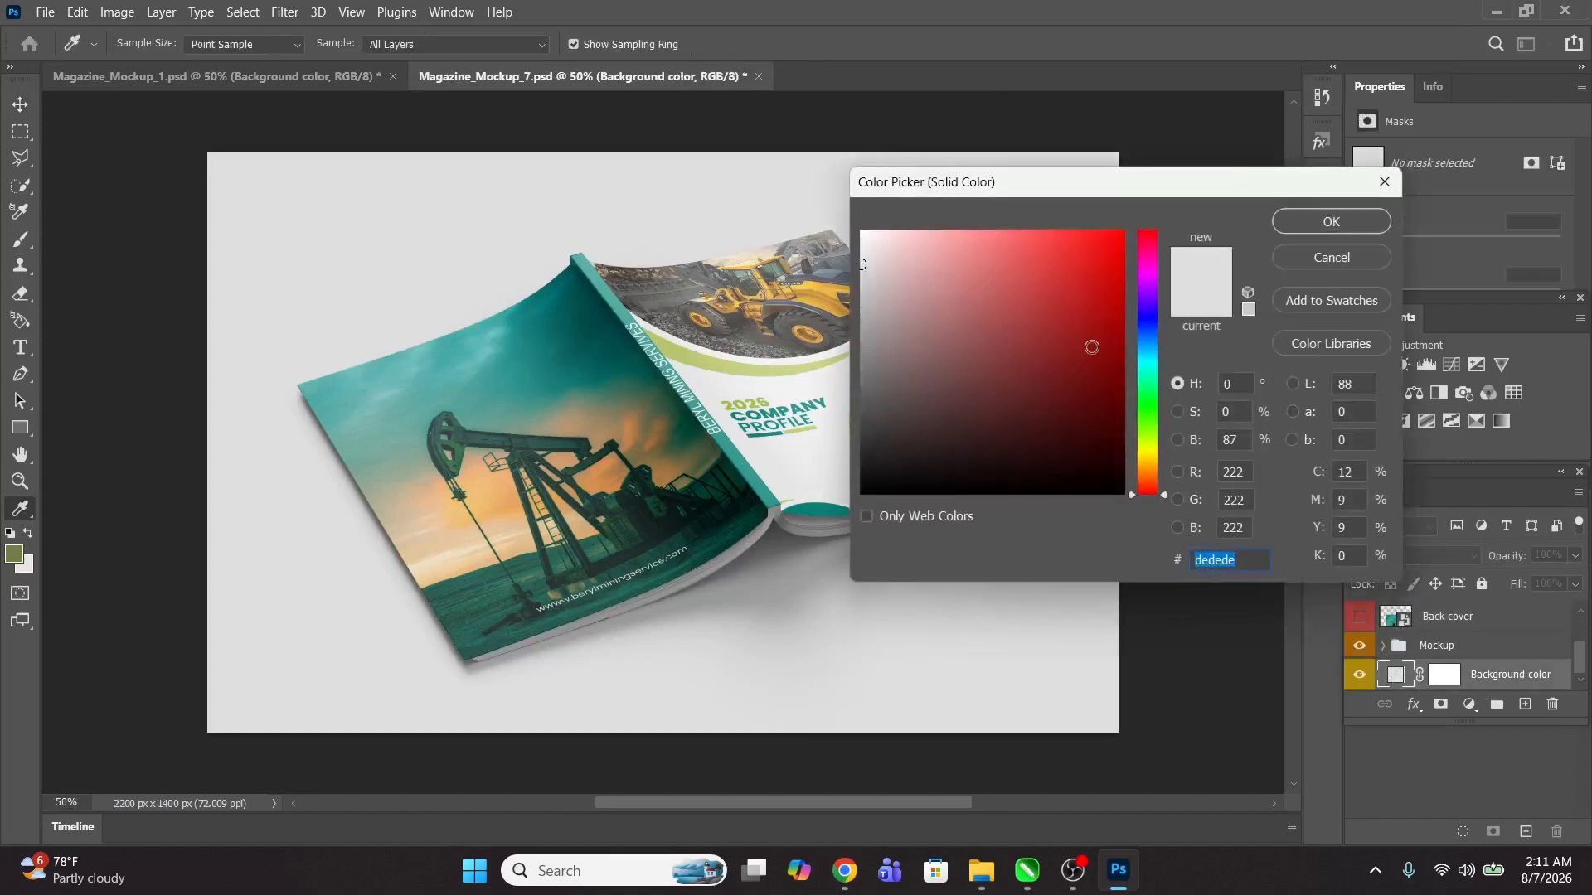
left_click(813, 515)
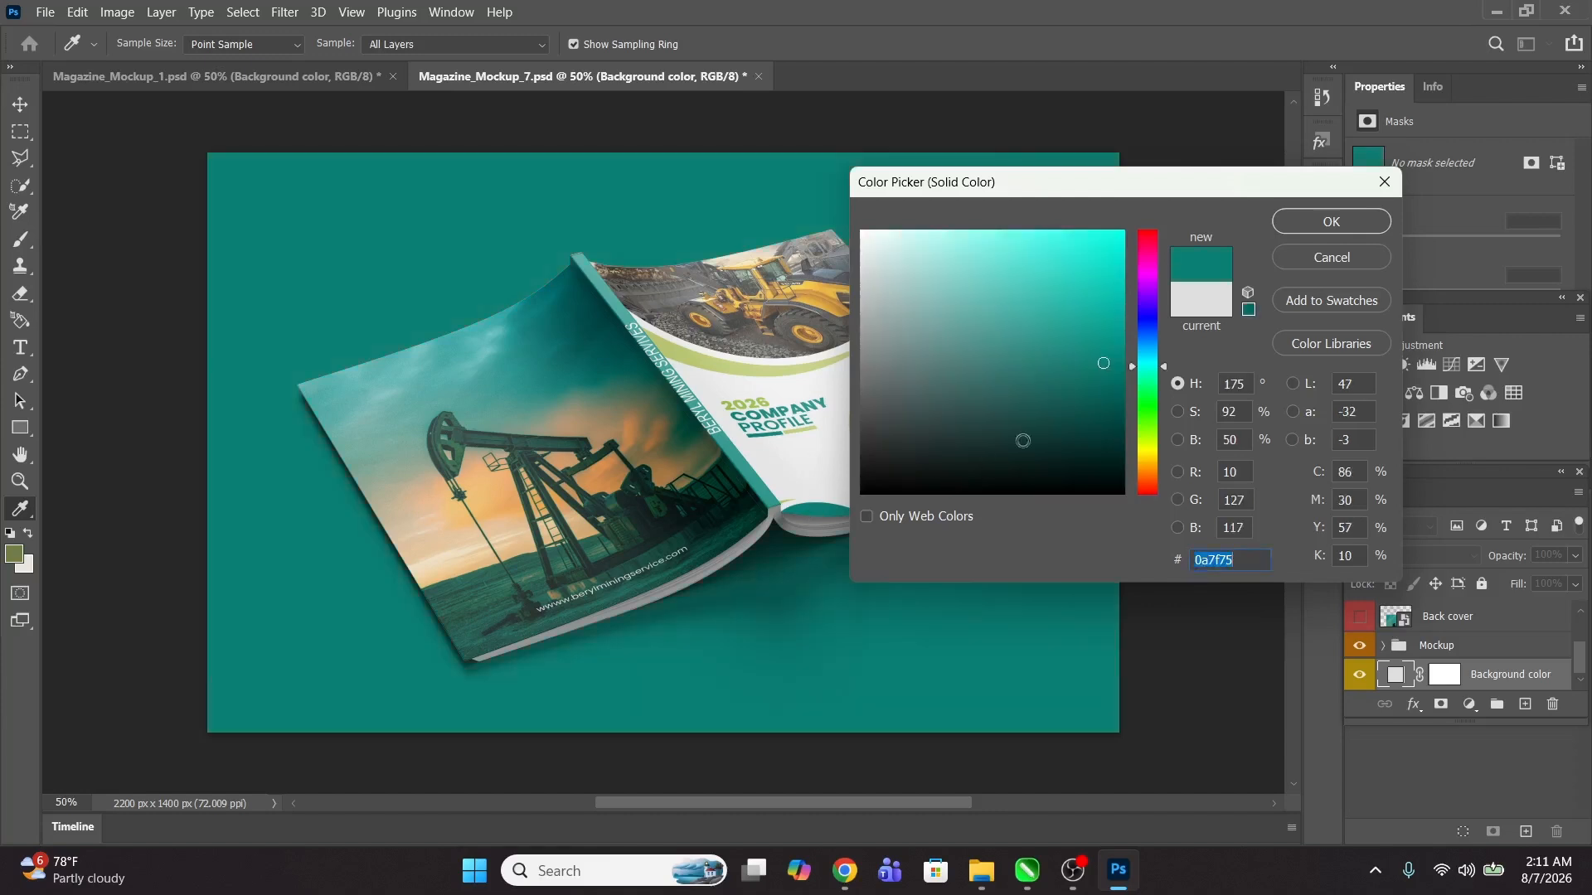
left_click_drag(1103, 367, 1168, 430)
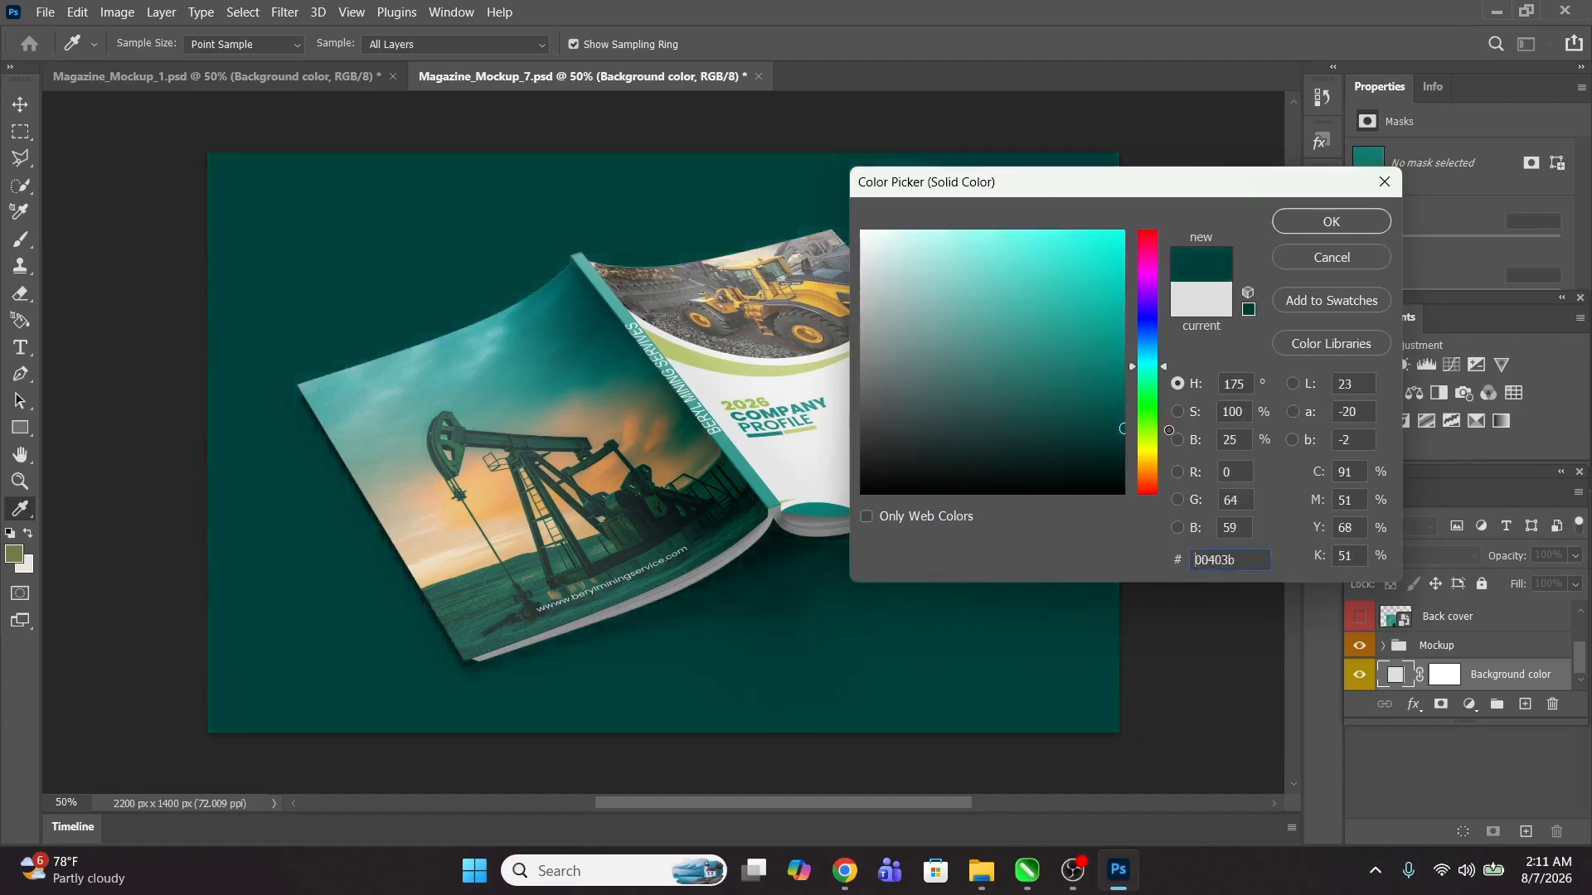
left_click(1346, 217)
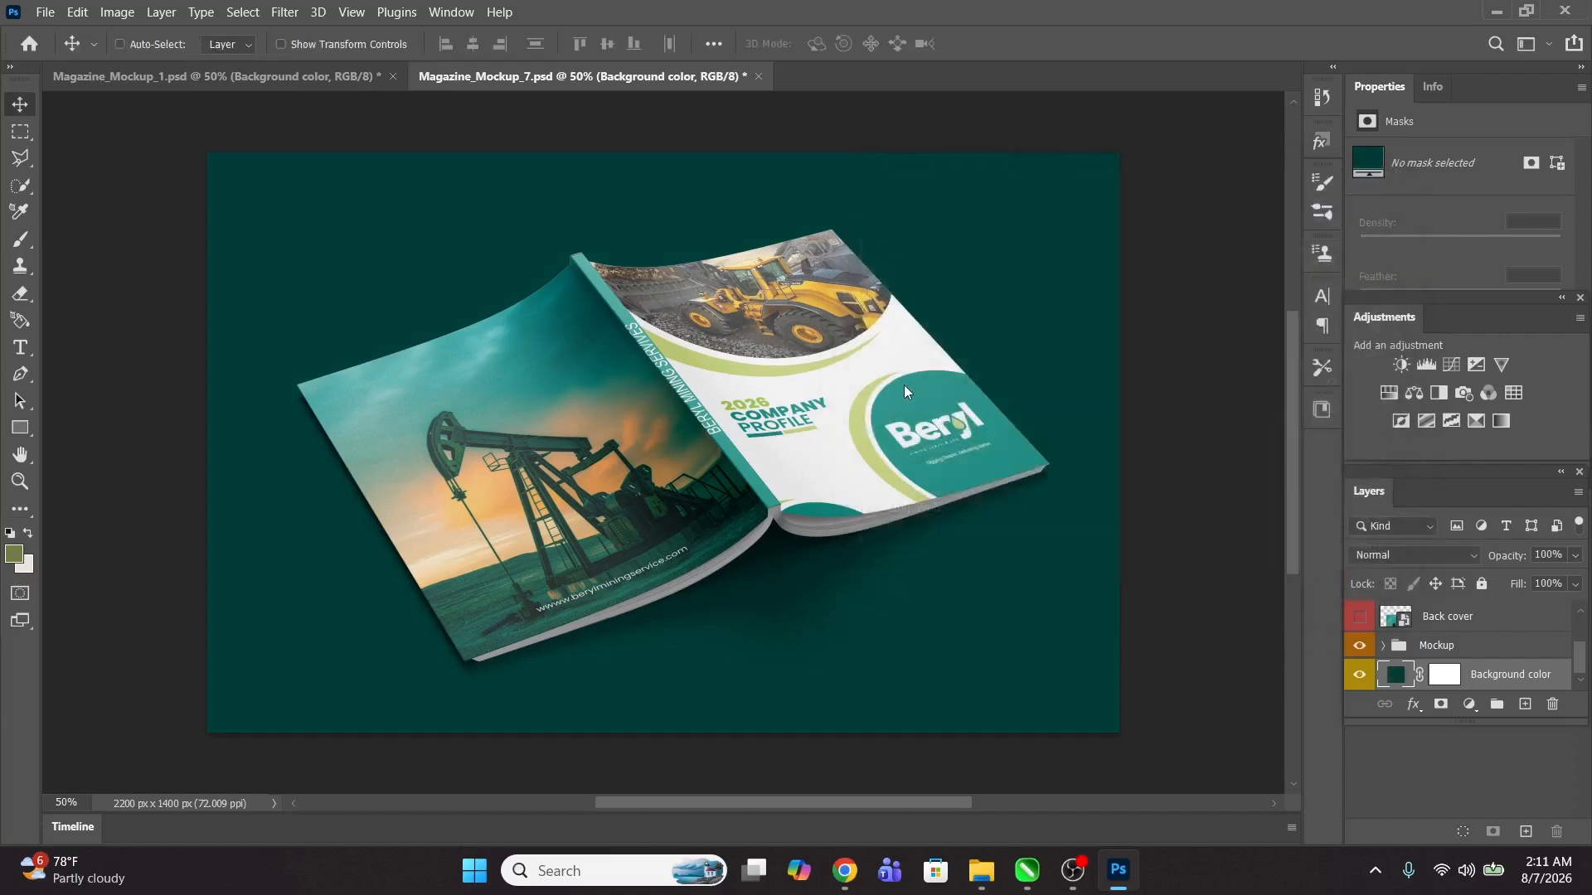
Step: Save a copy of the mockup to Downloads as a JPEG named Magazine_Mockup_7 copygg
key("ctrl+shift+s")
left_click(975, 505)
left_click(974, 507)
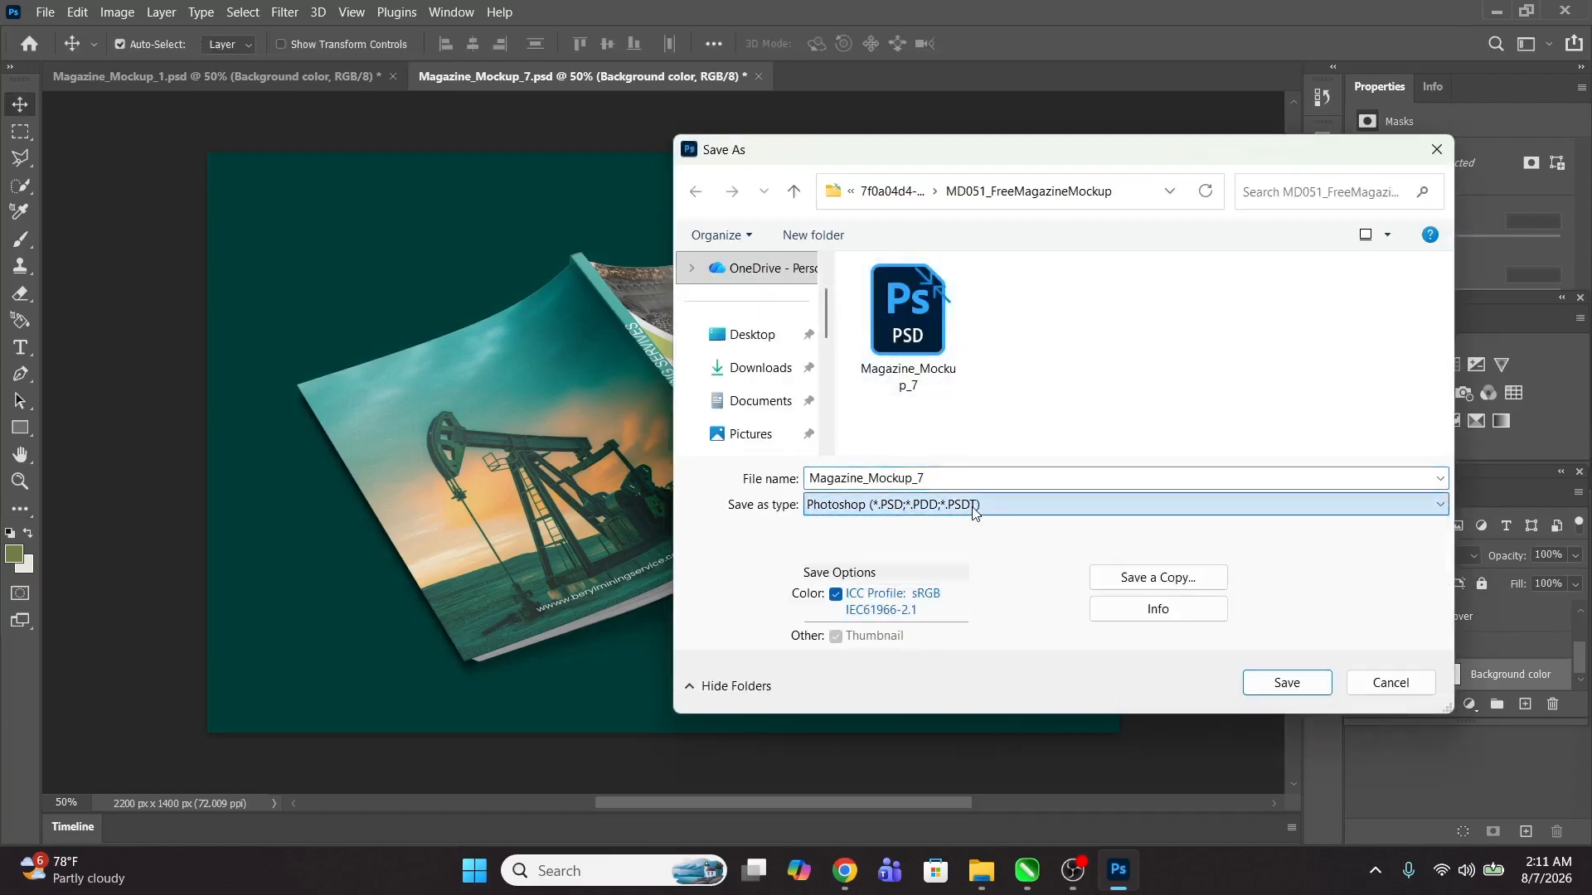
left_click(1140, 574)
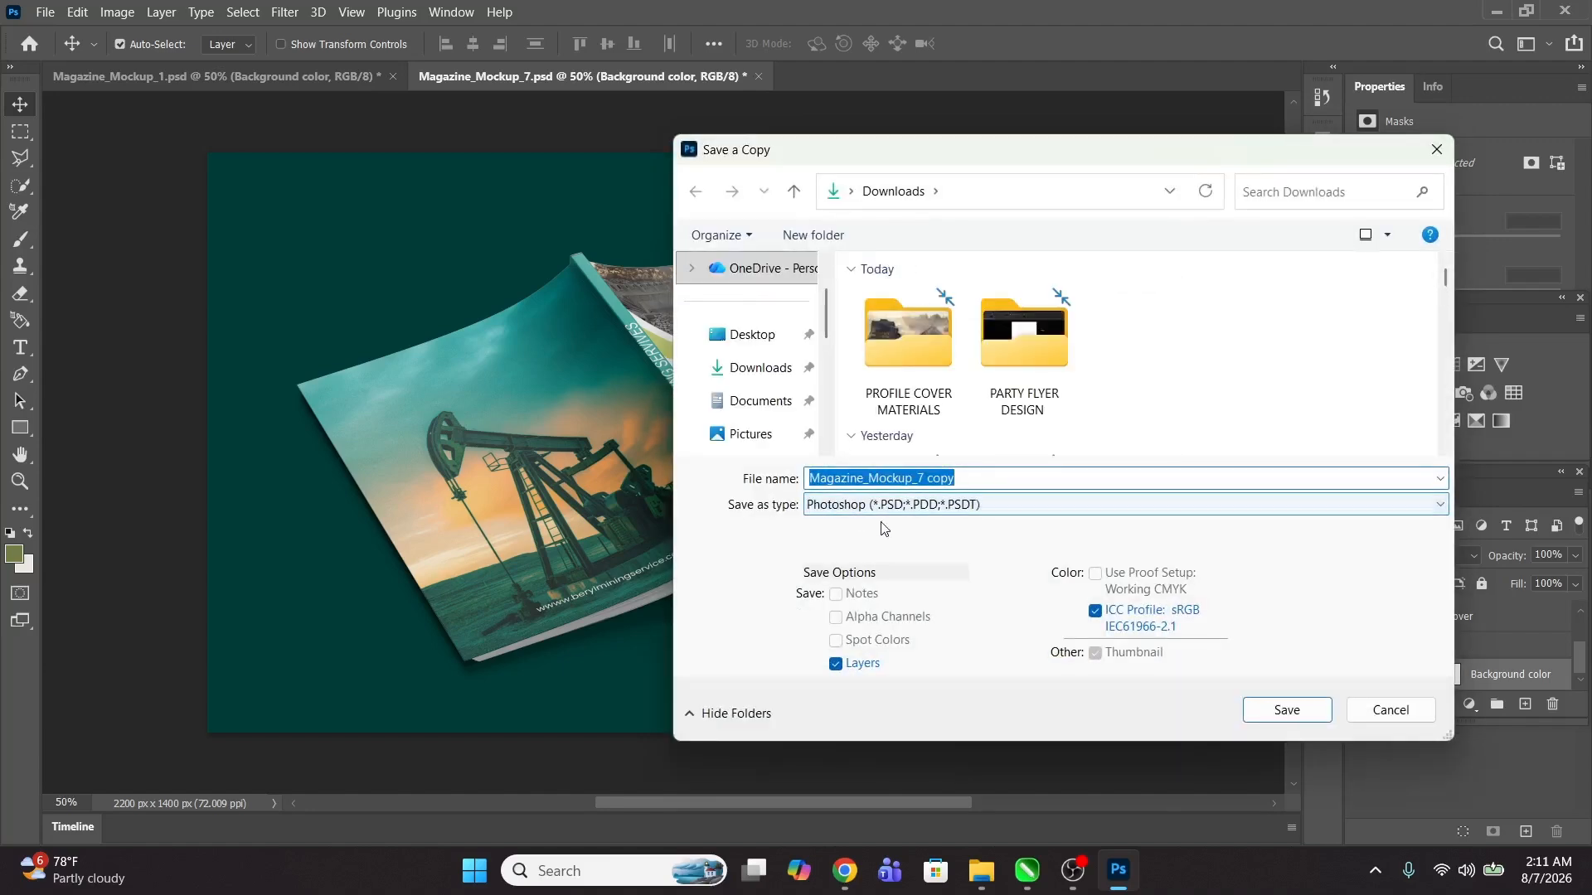
left_click(887, 506)
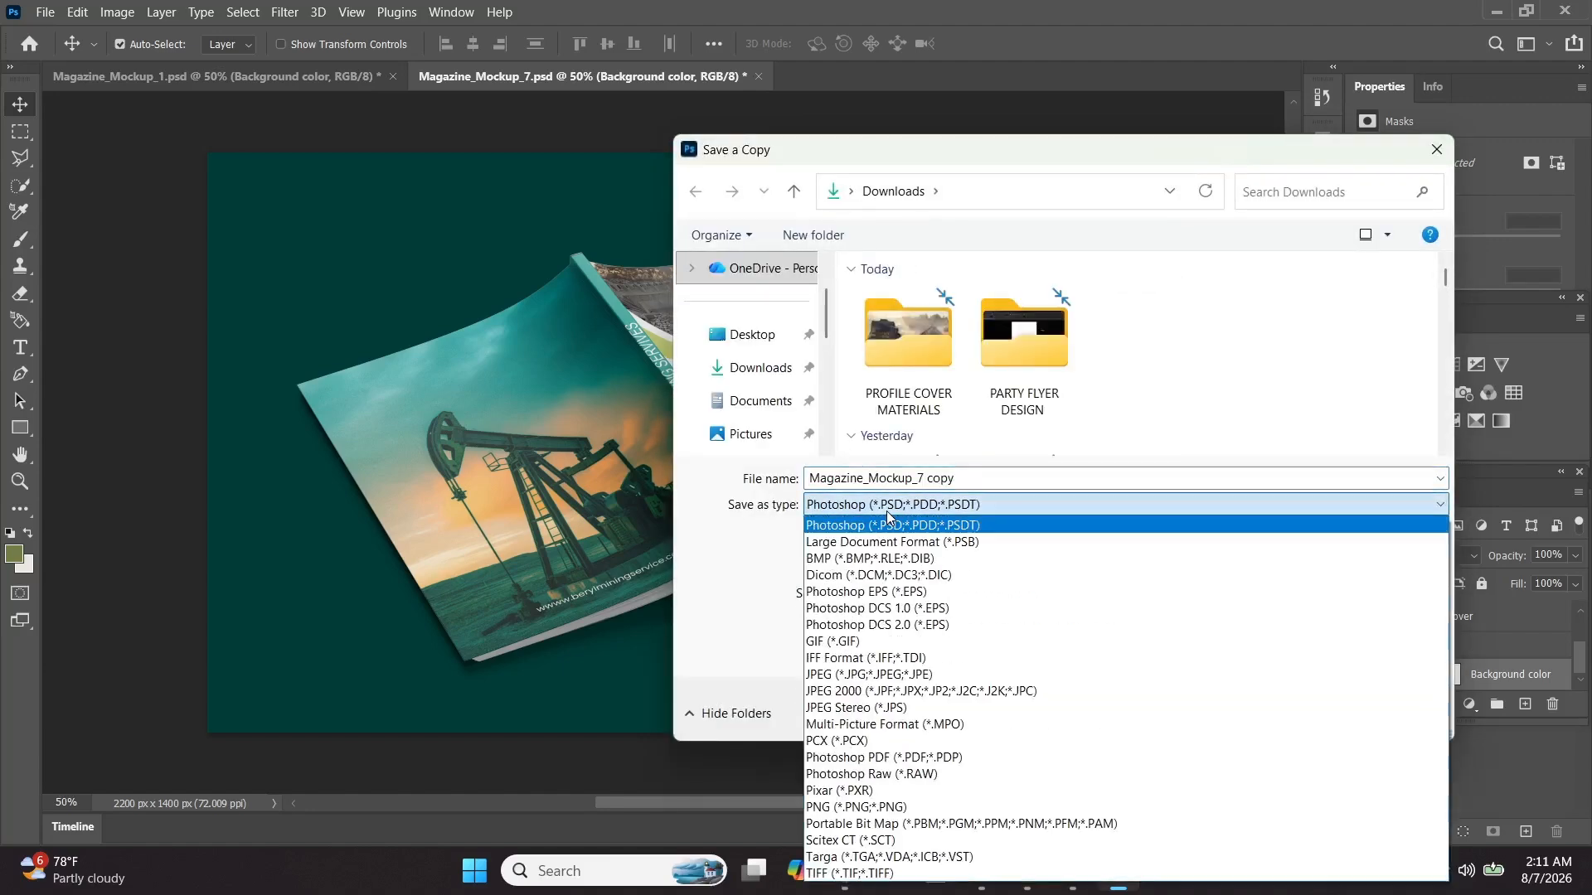
left_click(834, 674)
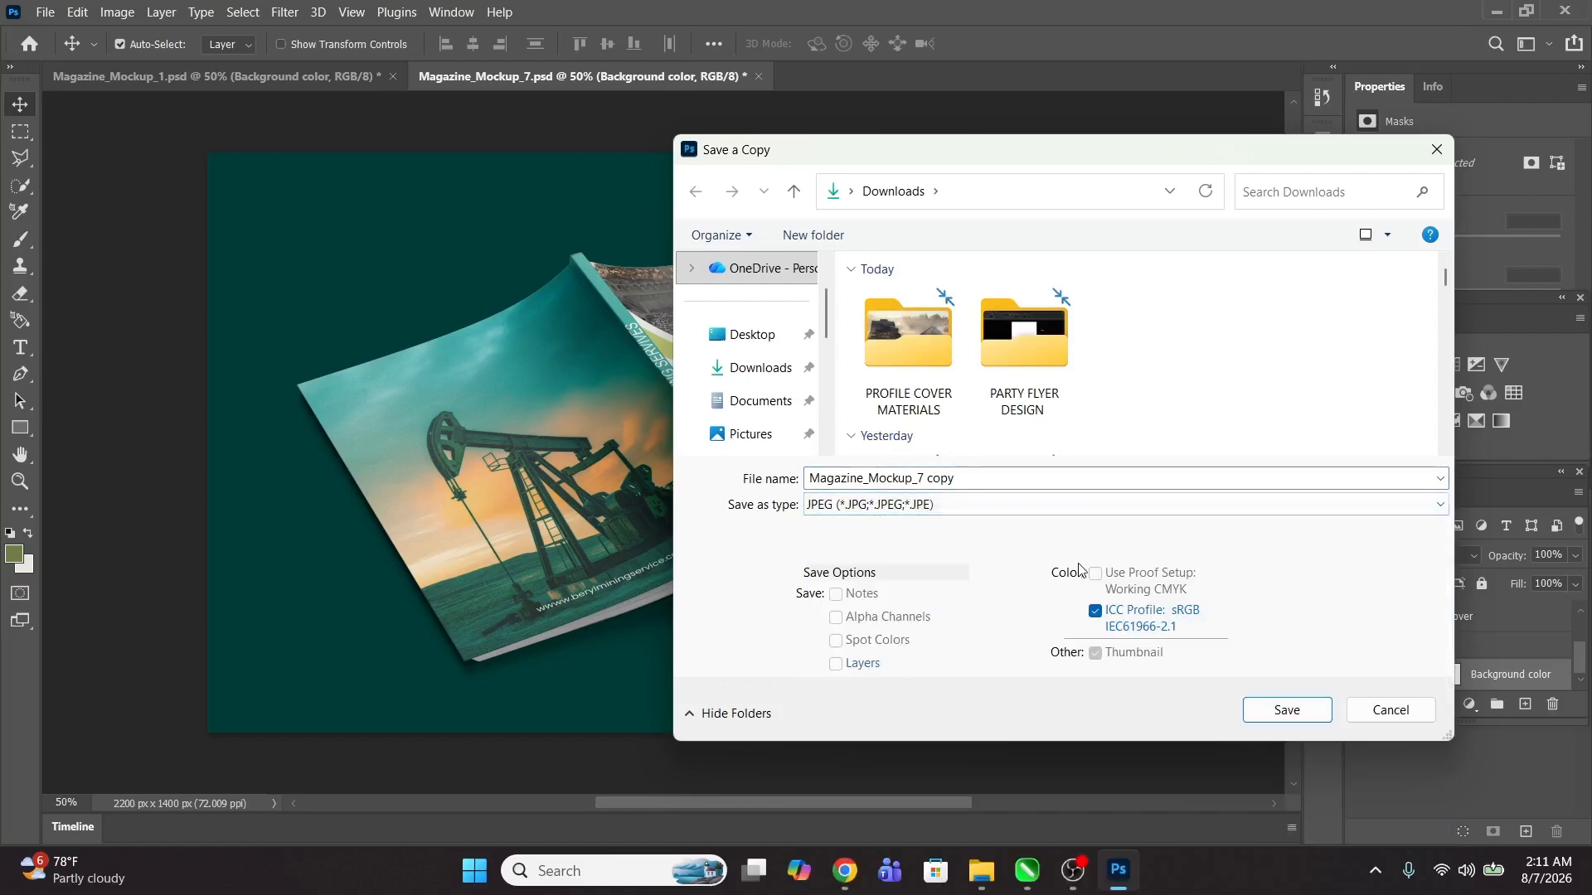
left_click(977, 478)
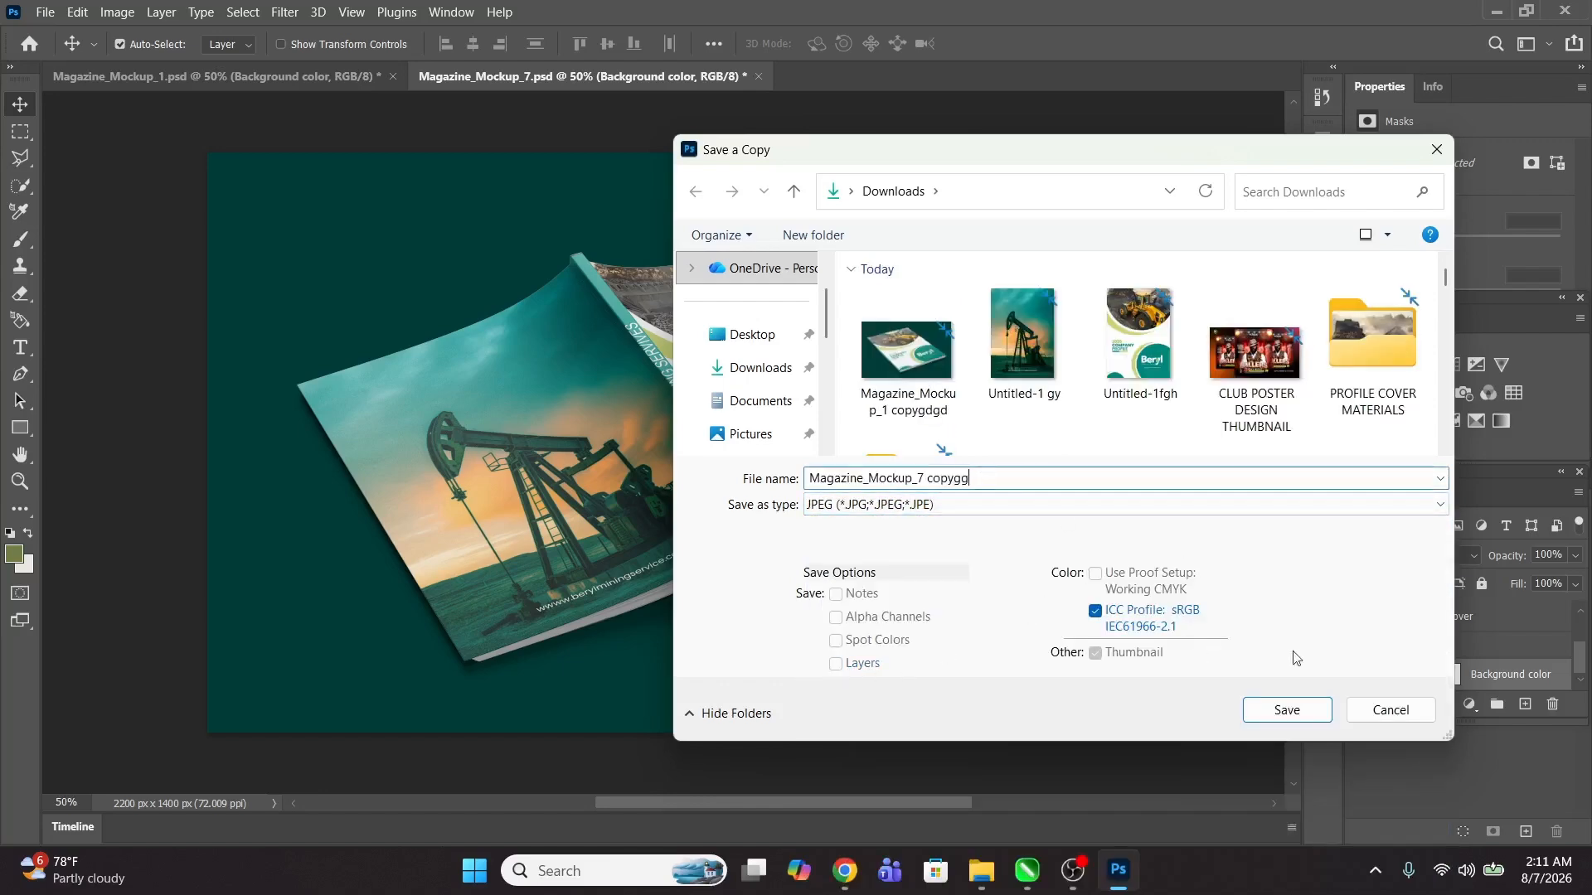
left_click(1283, 712)
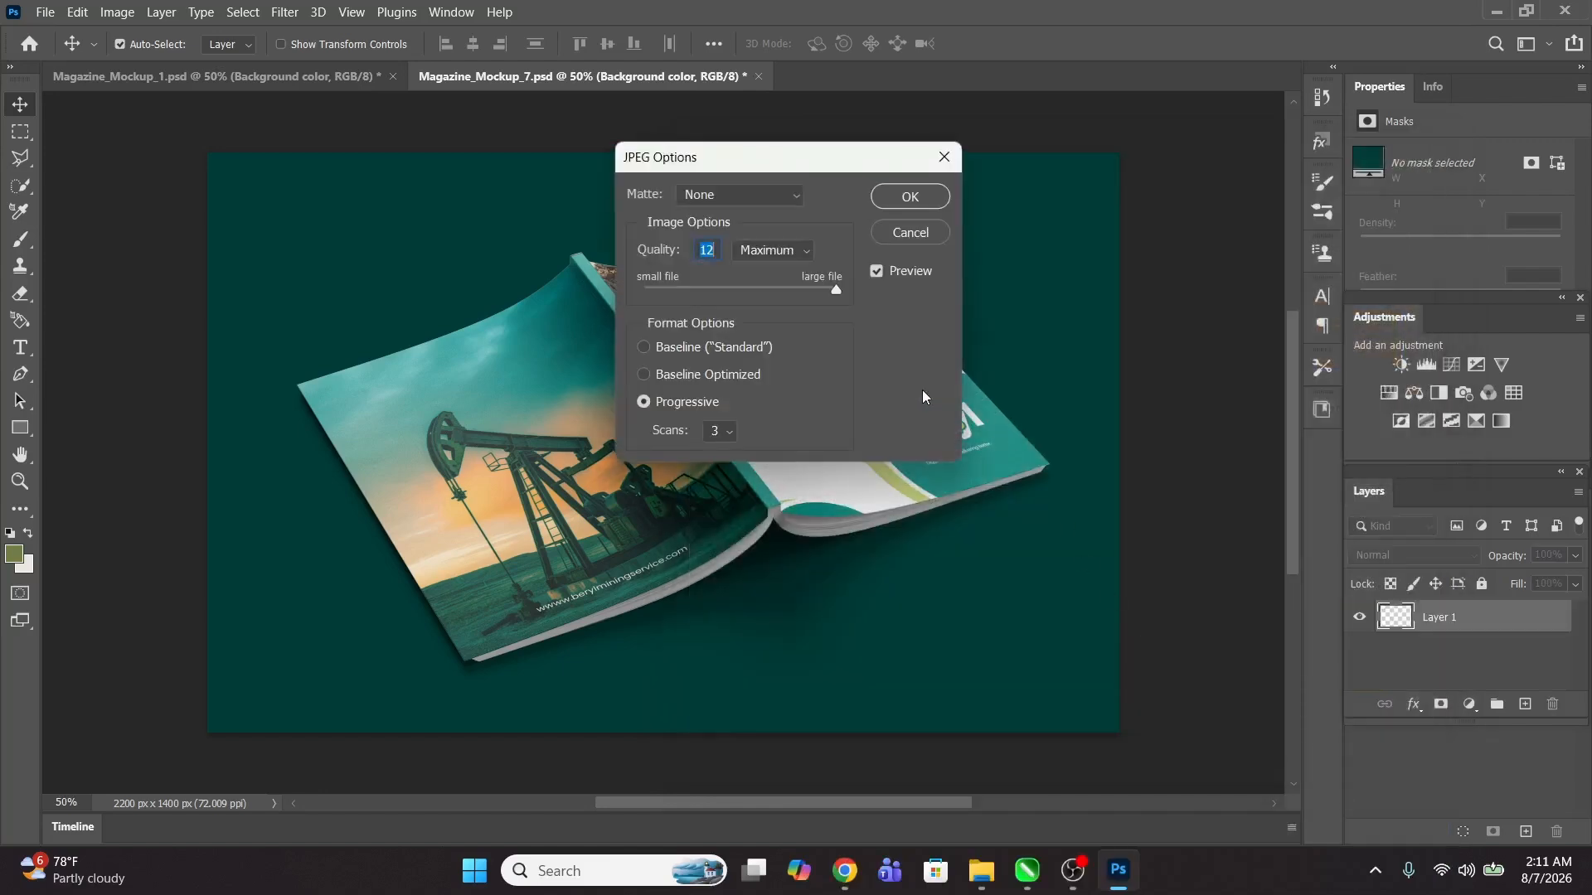
left_click(911, 197)
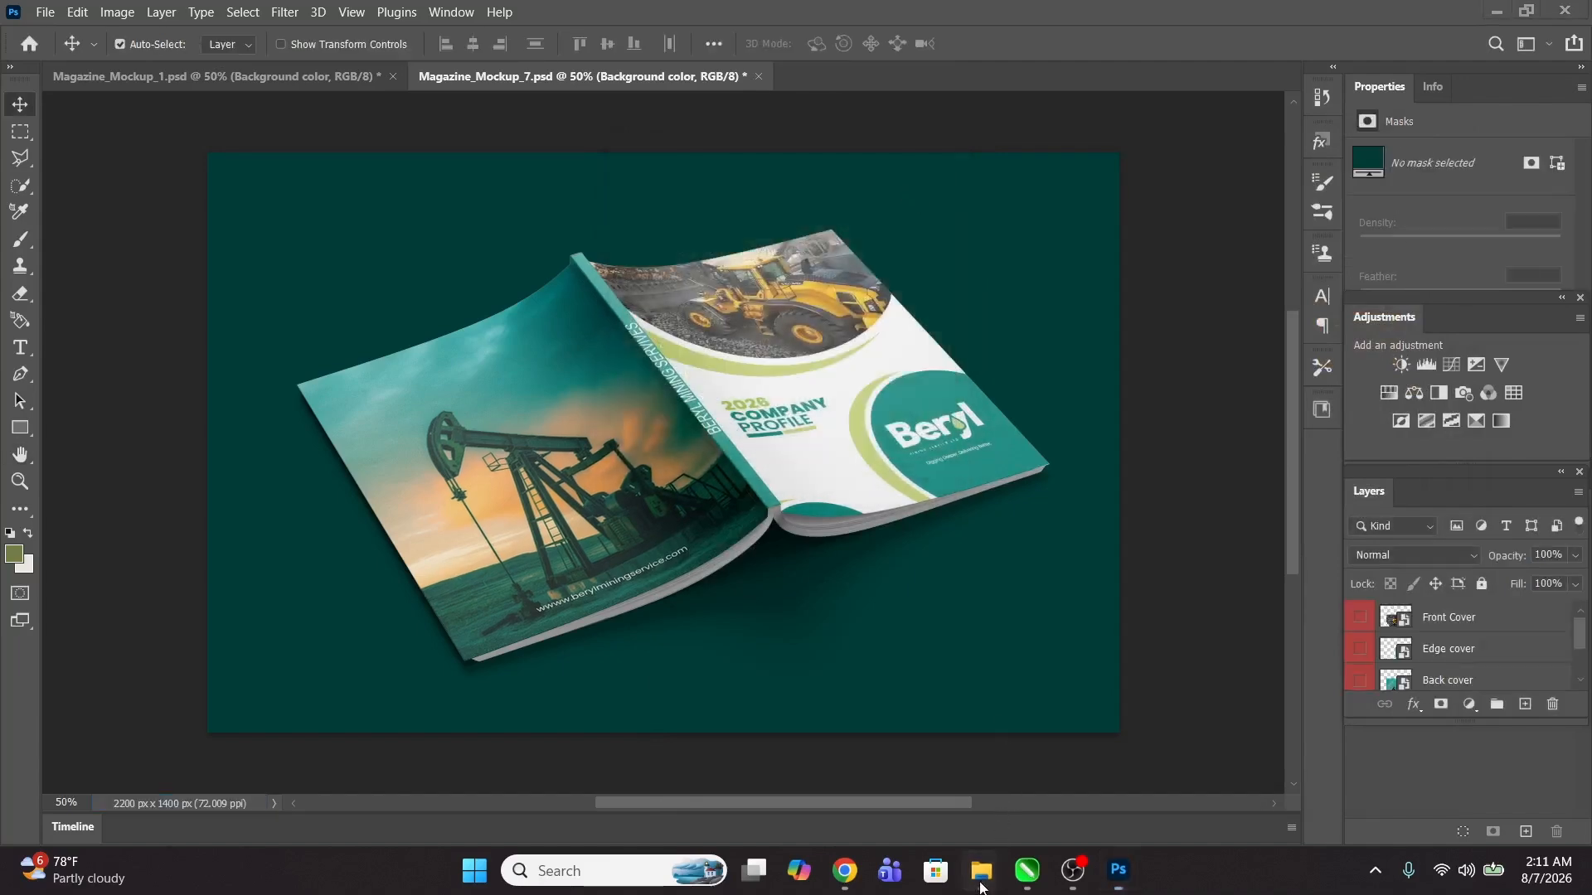
Step: Open Magazine_Mockup_7 copygg from Downloads in the photo viewer and maximize it
mouse_move(981, 871)
left_click(903, 779)
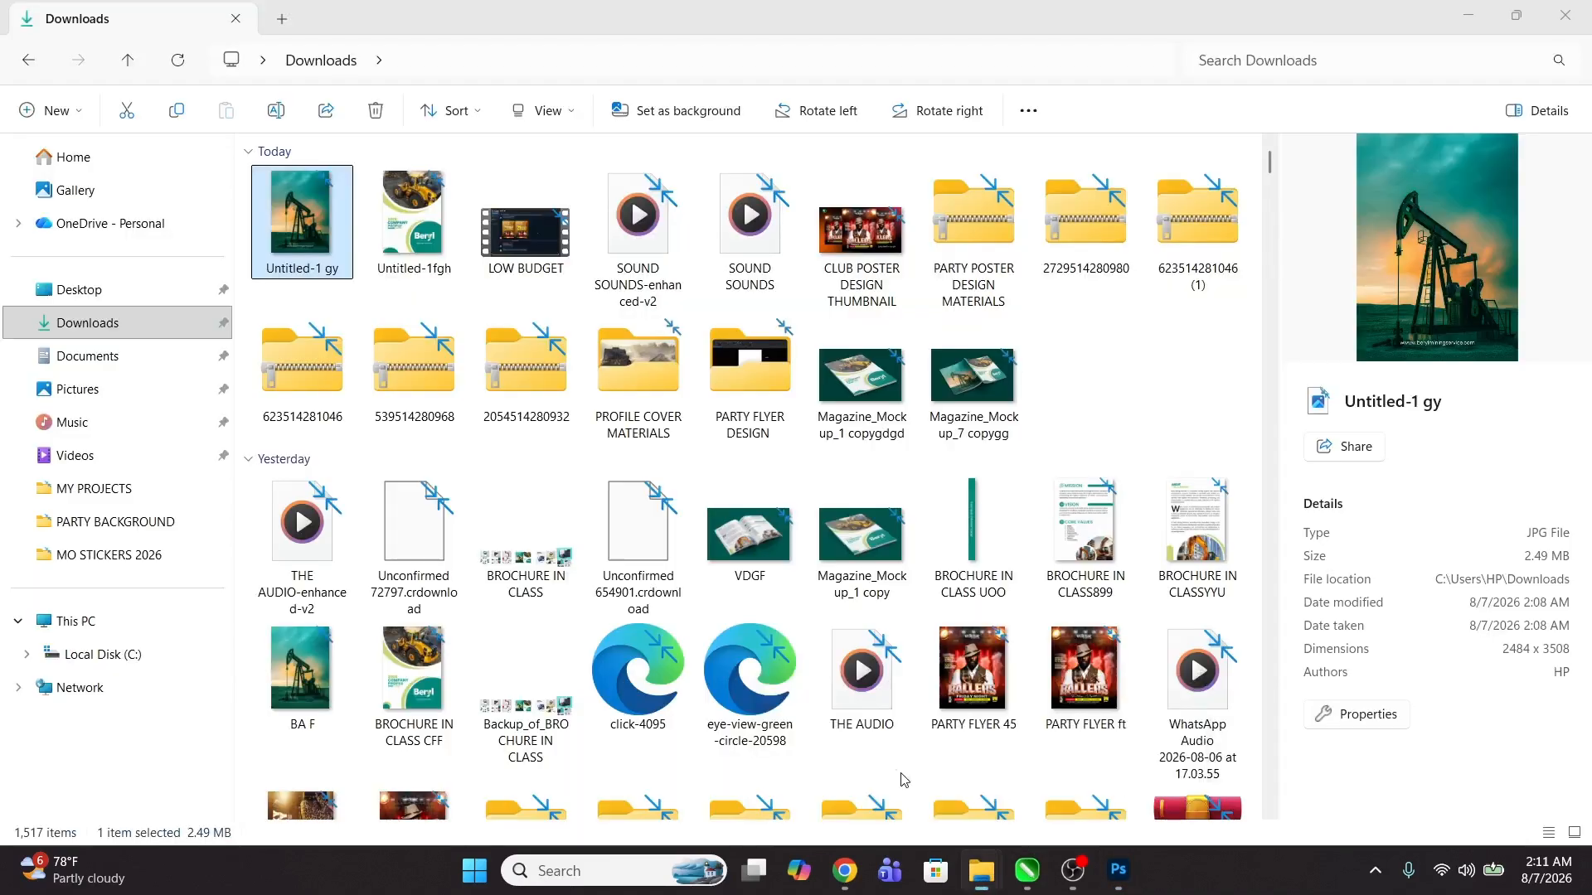
left_click(59, 323)
left_click(282, 215)
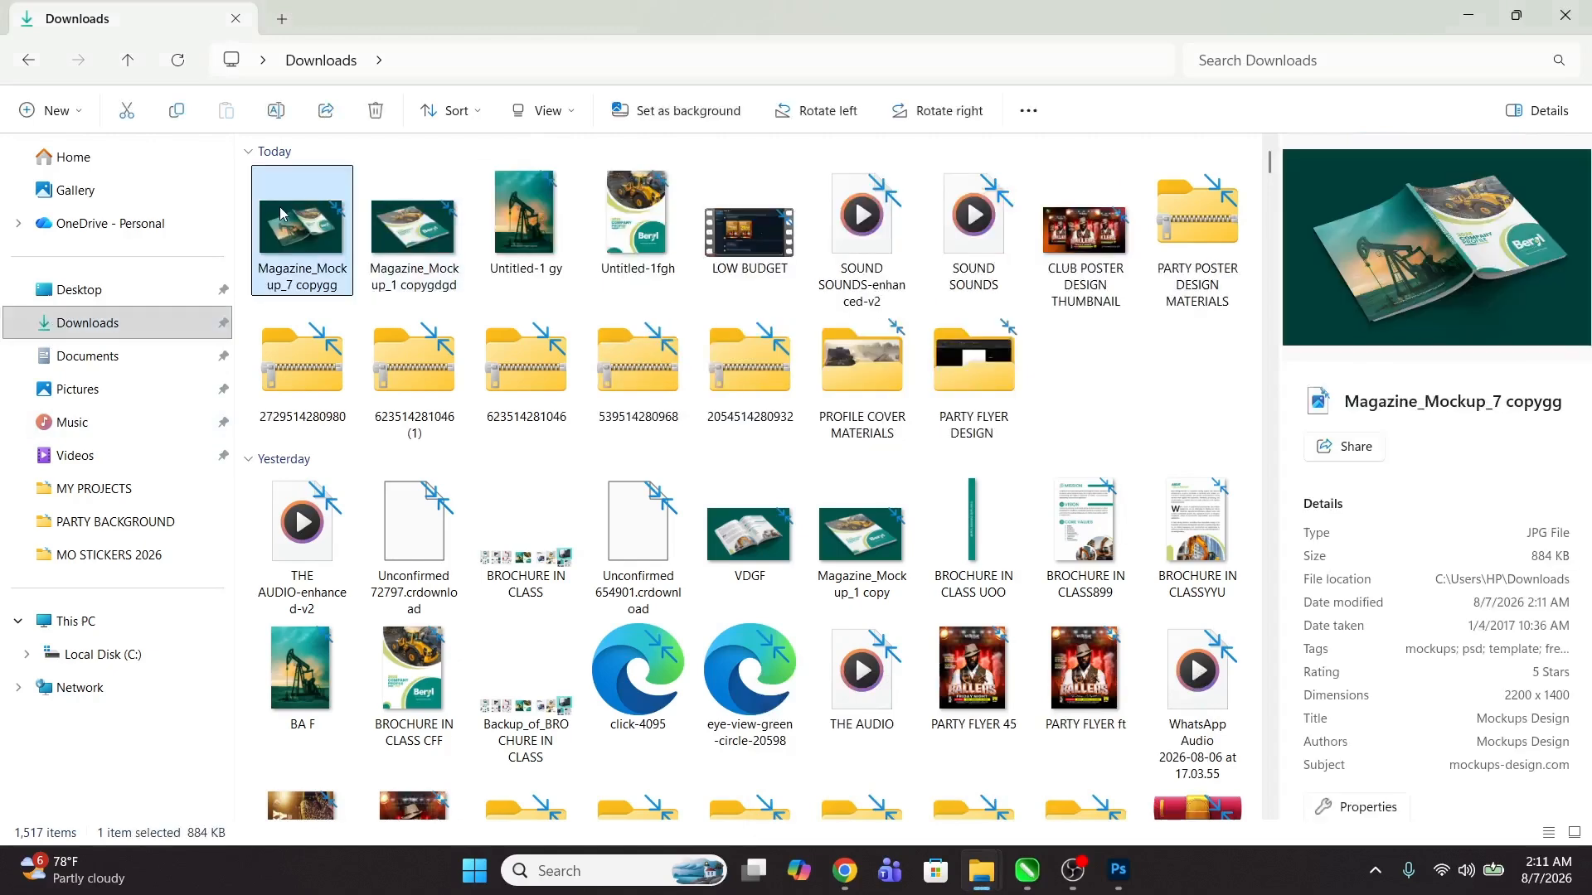
double_click(280, 213)
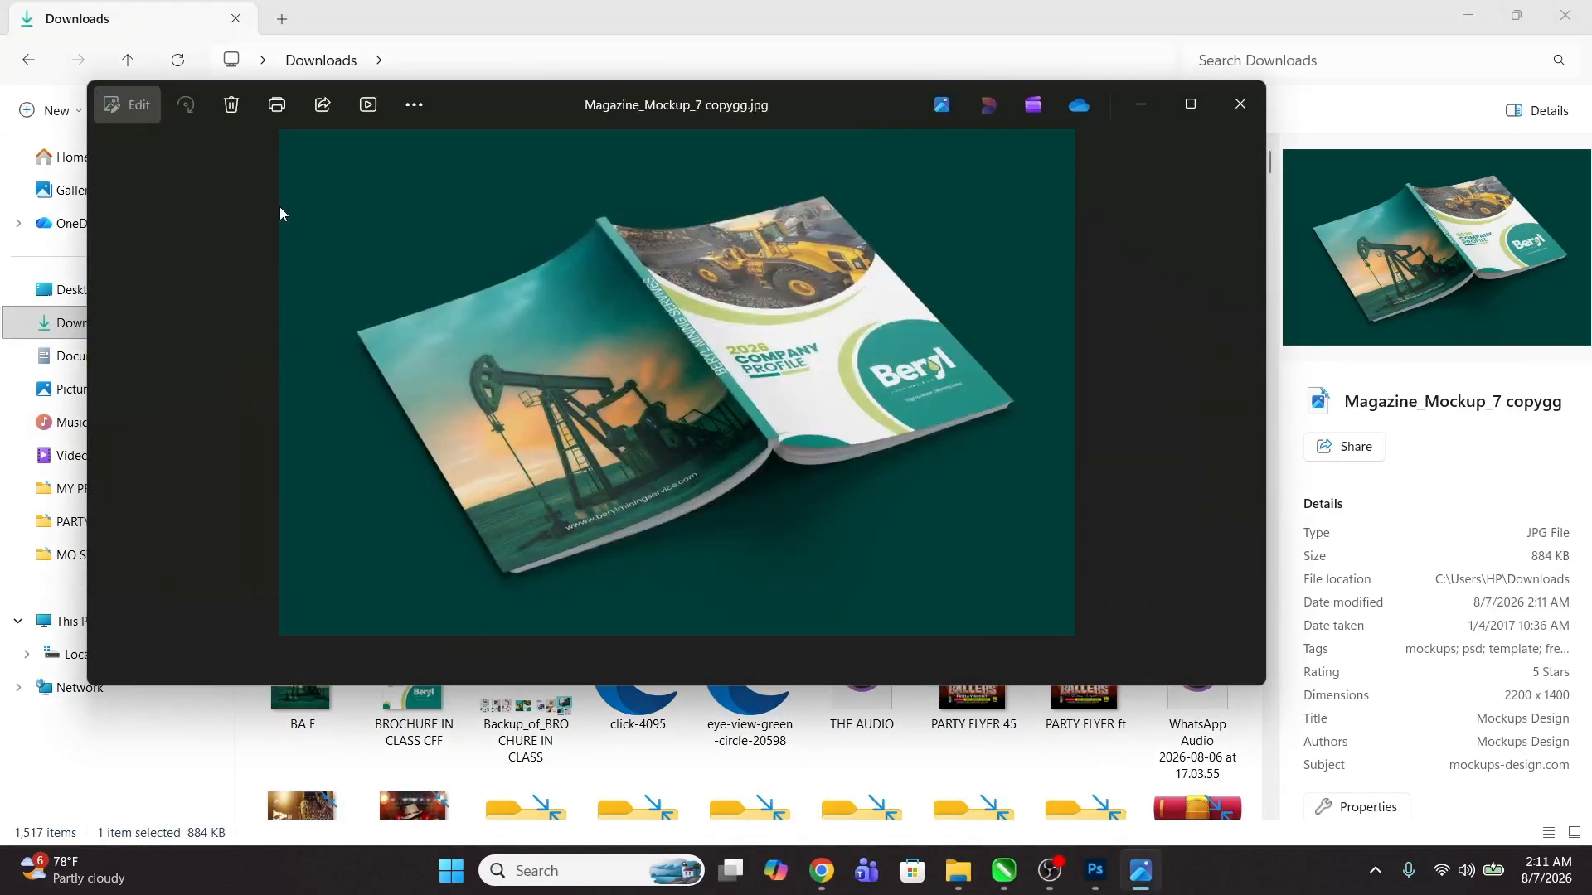
left_click(1191, 105)
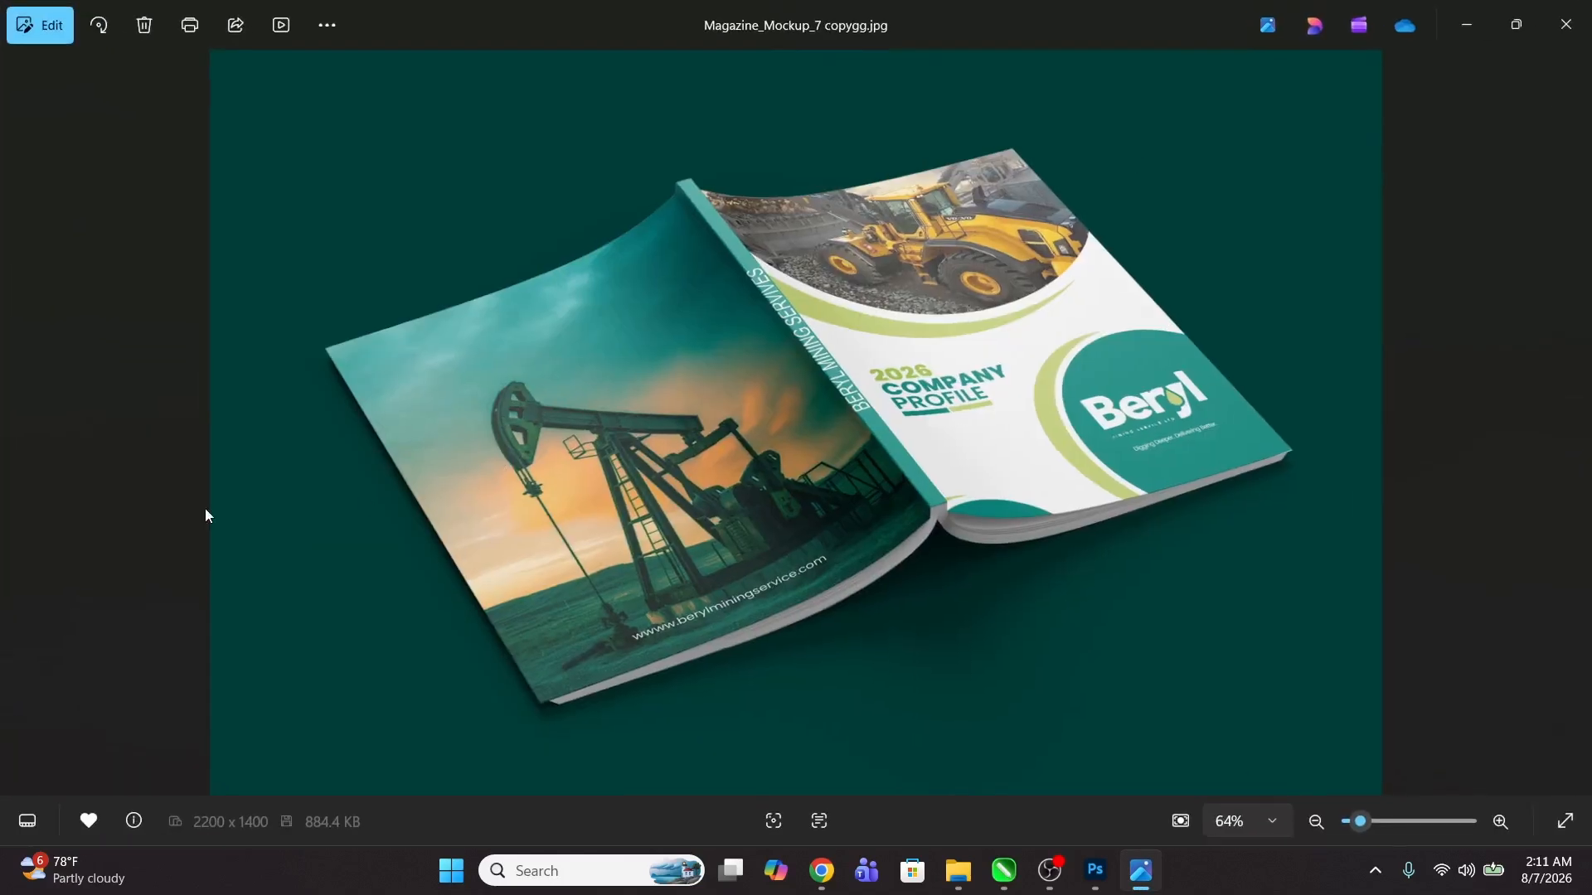
Step: Flip between the two saved mockup JPEGs to compare them and close the viewer
key("Left")
key("Right")
key("Left")
key("Right")
key("Left")
key("Right")
key("Left")
key("Right")
key("Left")
key("Right")
key("Left")
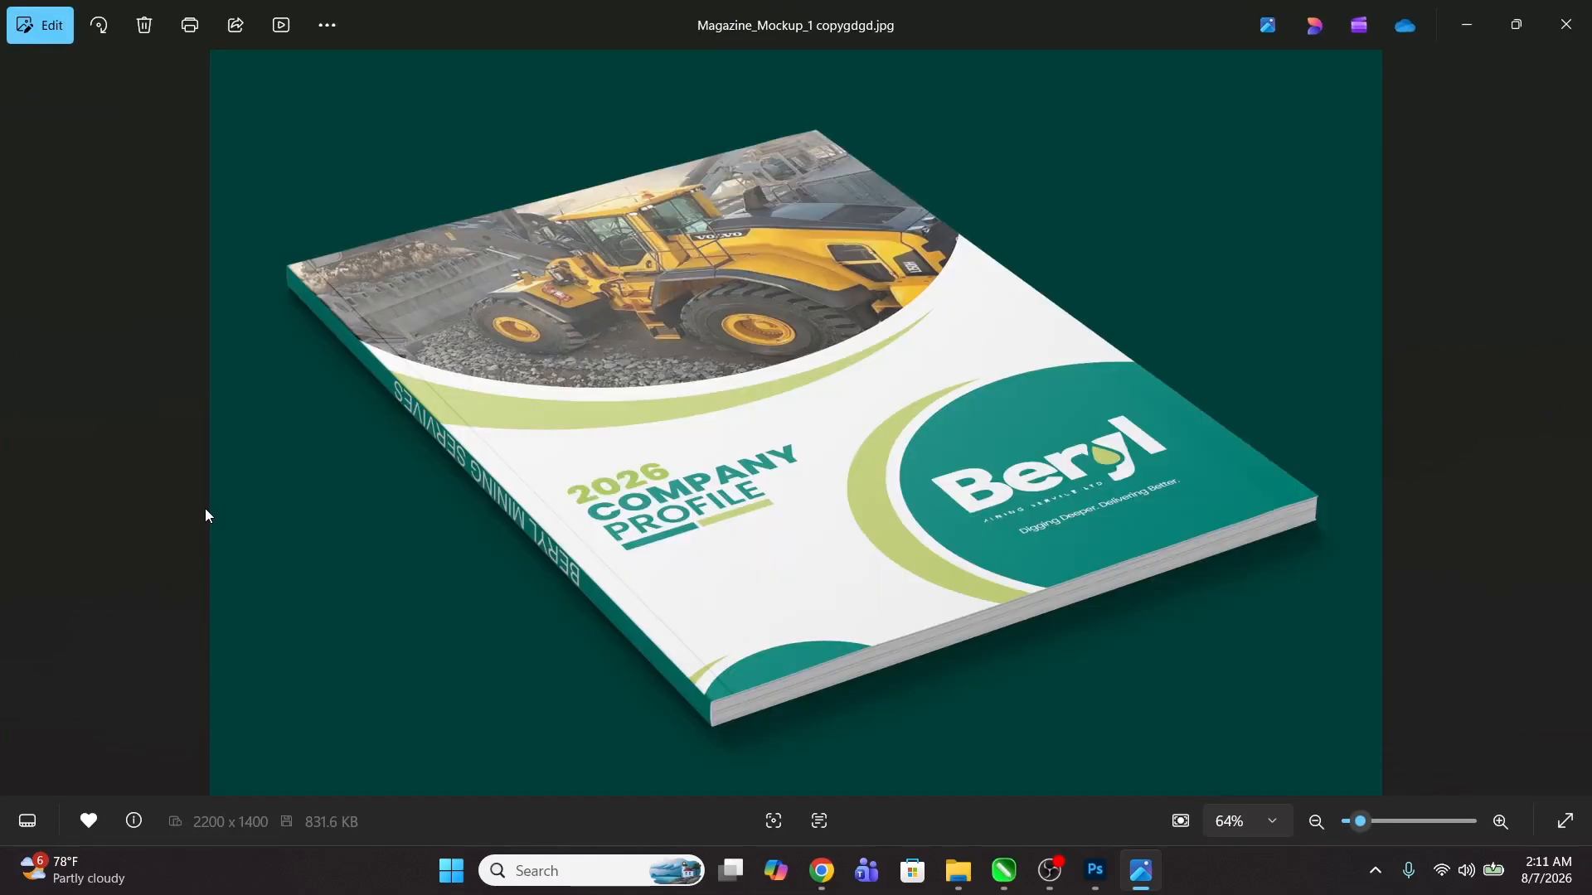
key("Right")
key("Left")
key("Right")
key("Left")
key("Right")
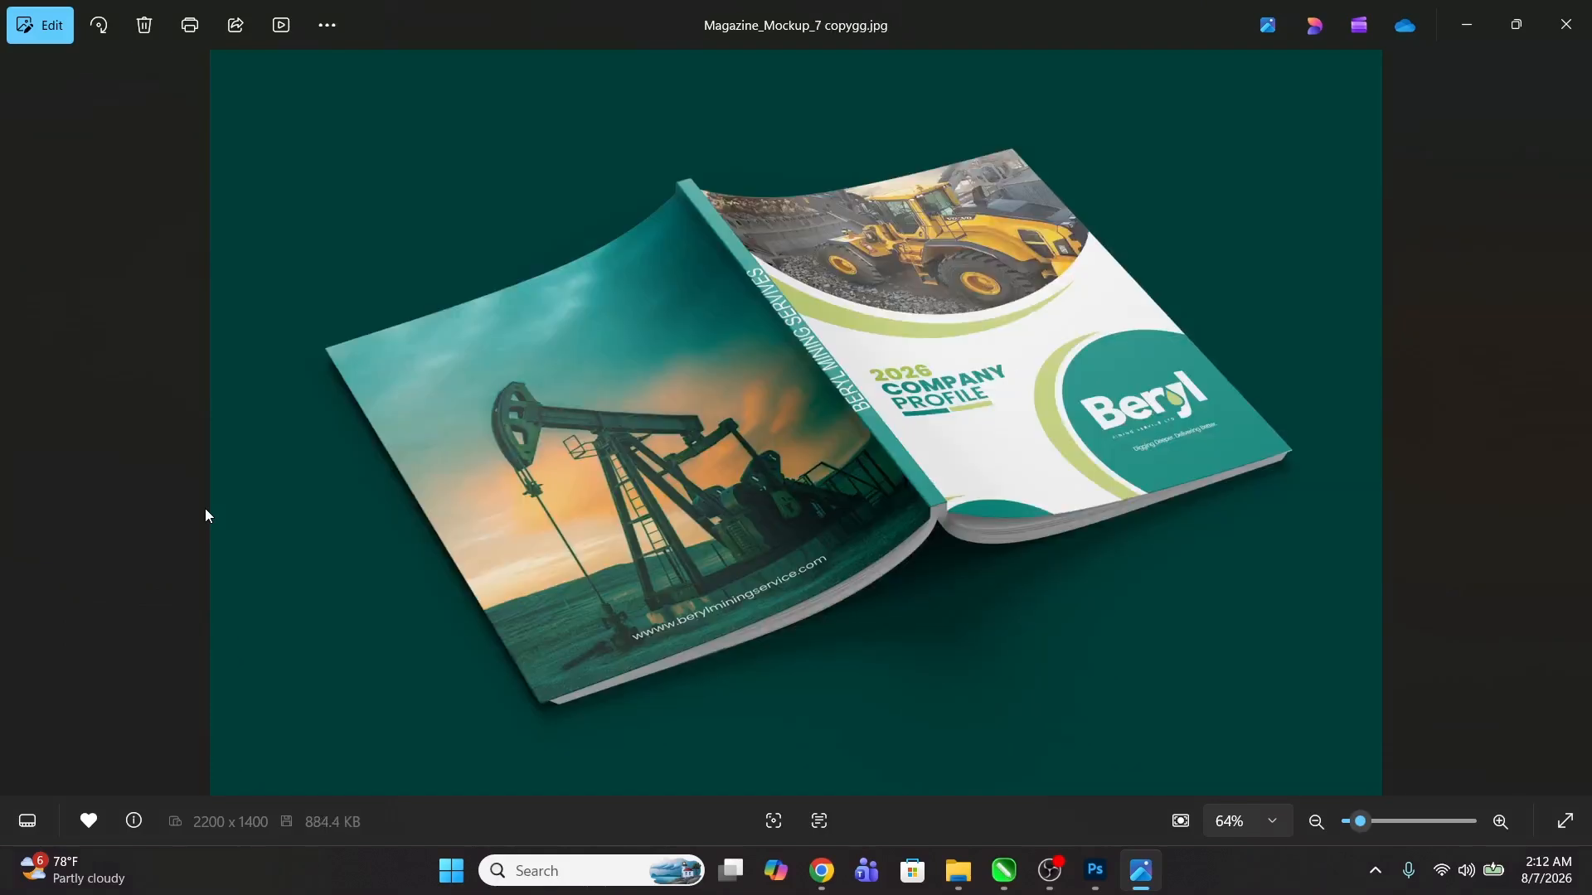
key("Left")
key("Right")
key("Left")
key("Right")
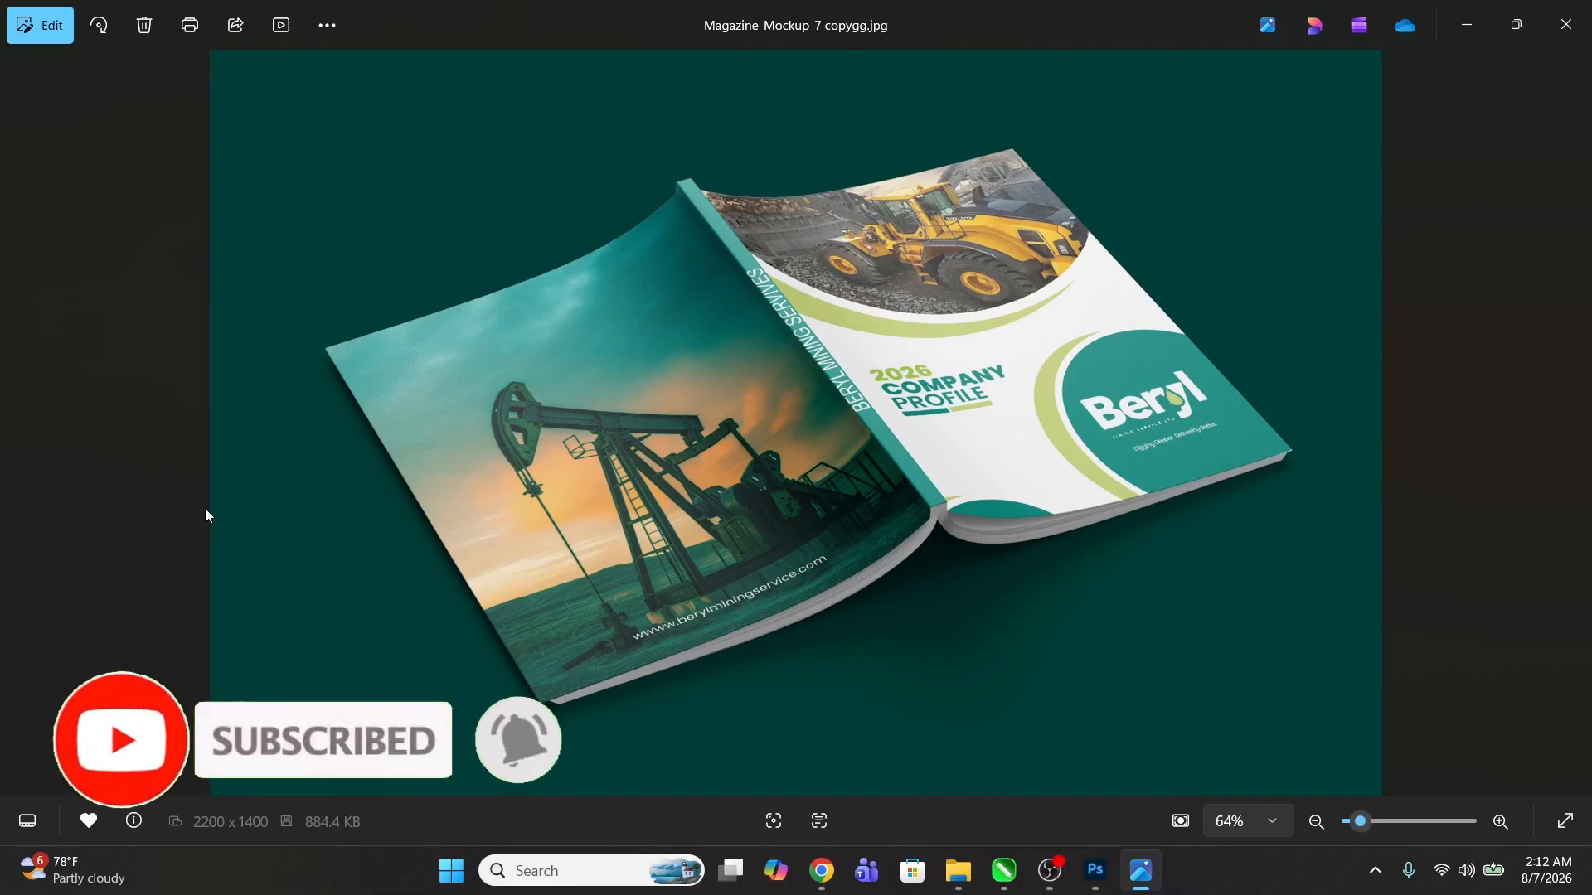
left_click(1577, 20)
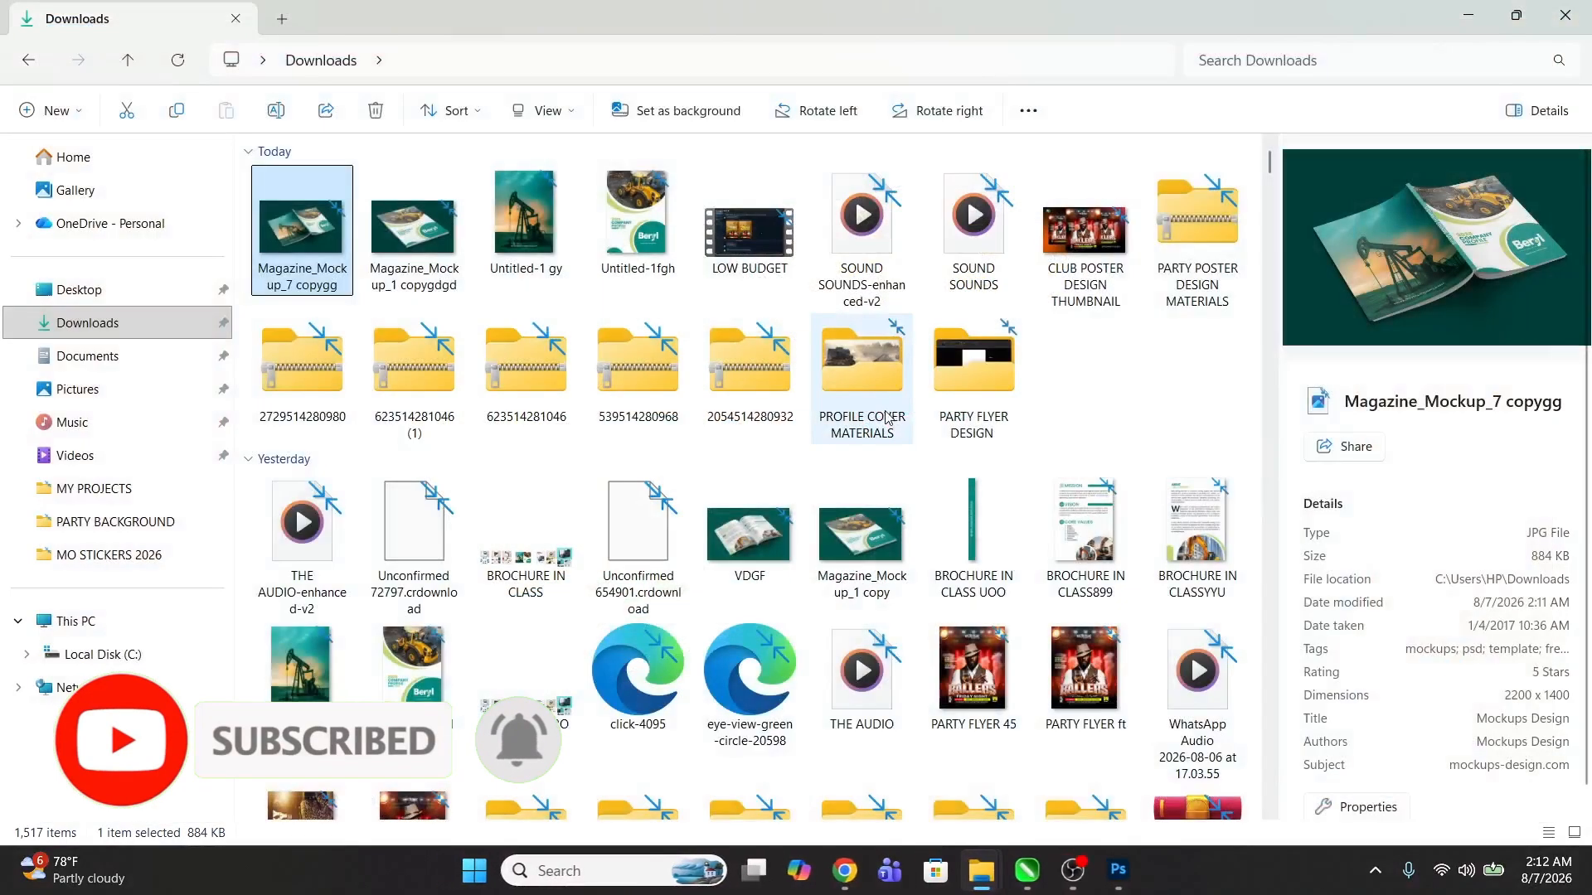